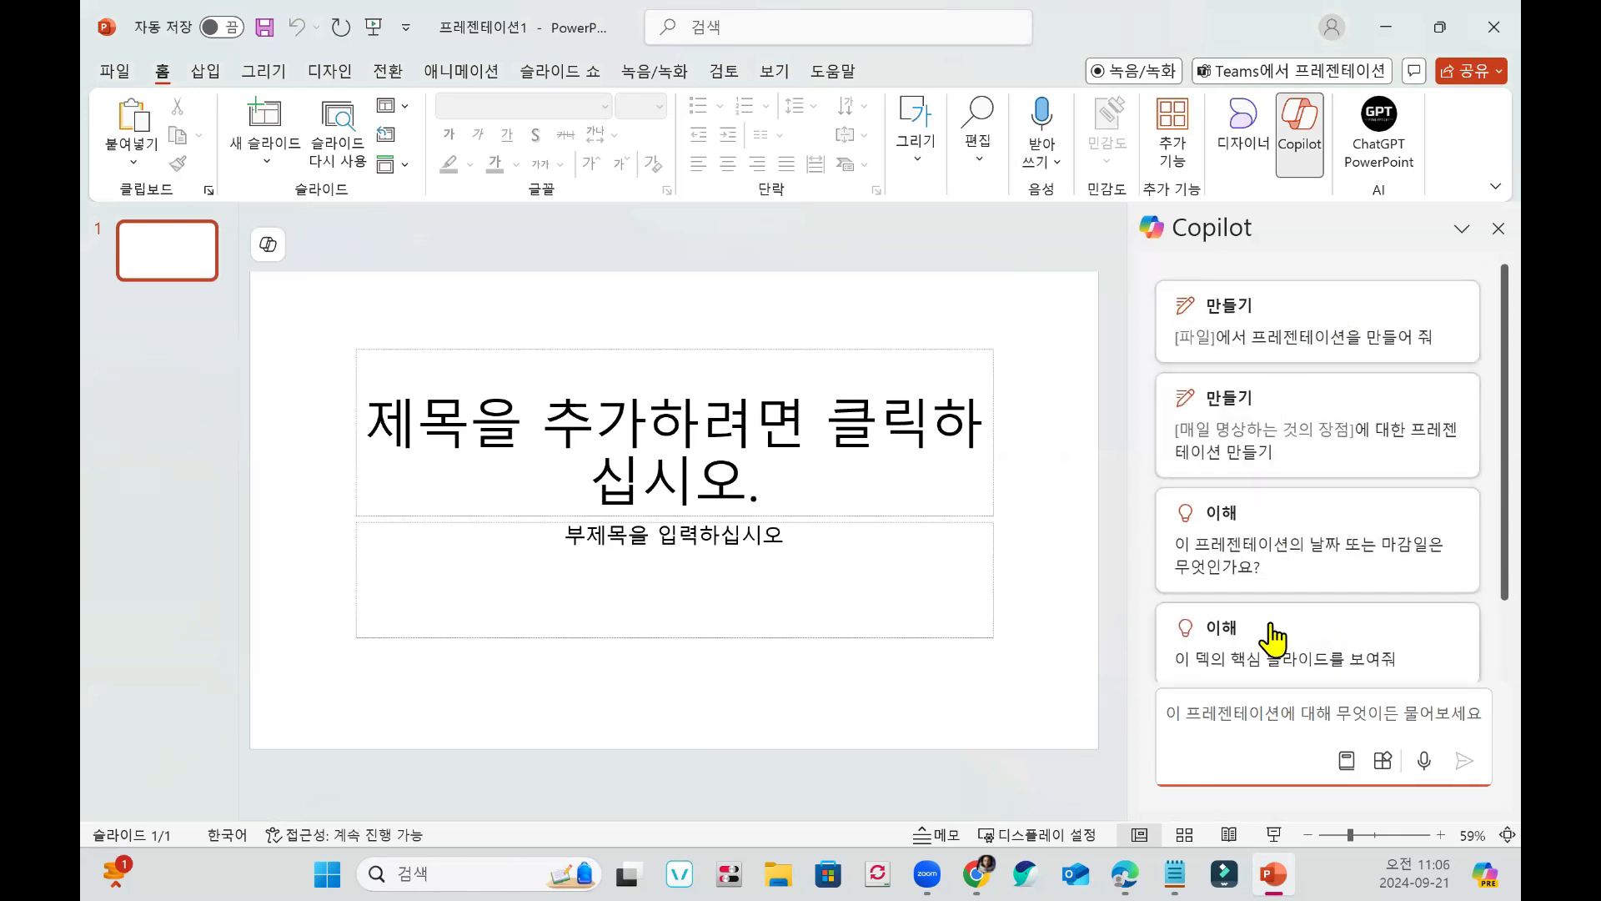
# Examine Copilot's suggested prompts and the prompts offered in the 만들기, 편집 and 질문하기 categories.
pyautogui.scroll(-2, 1269, 655)
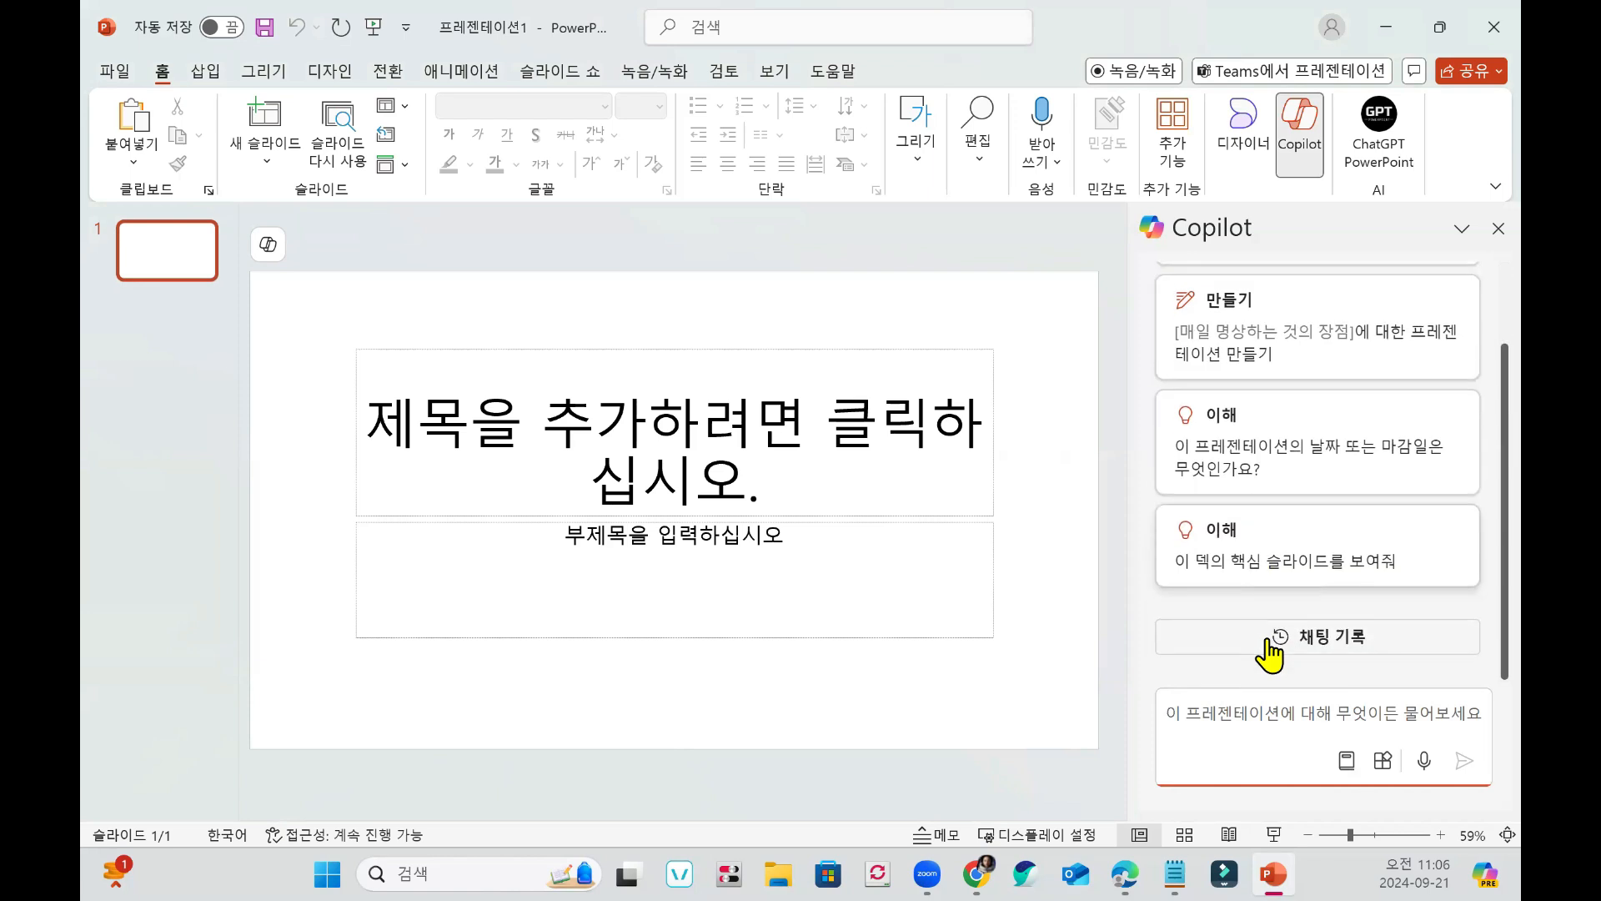
pyautogui.scroll(2, 1269, 646)
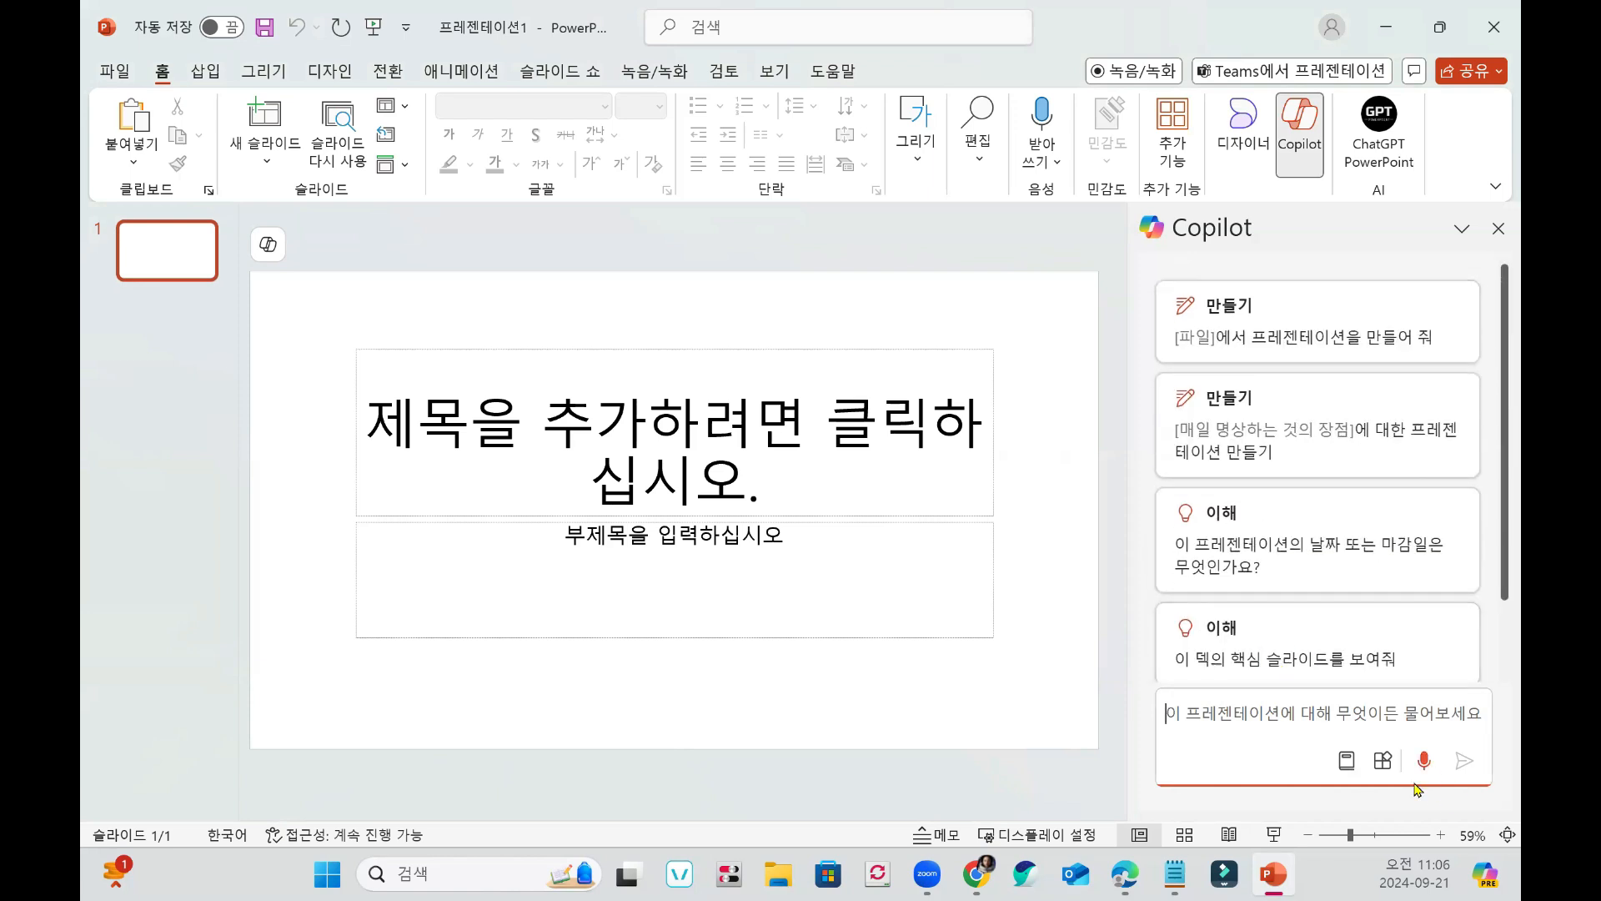
pyautogui.click(1346, 760)
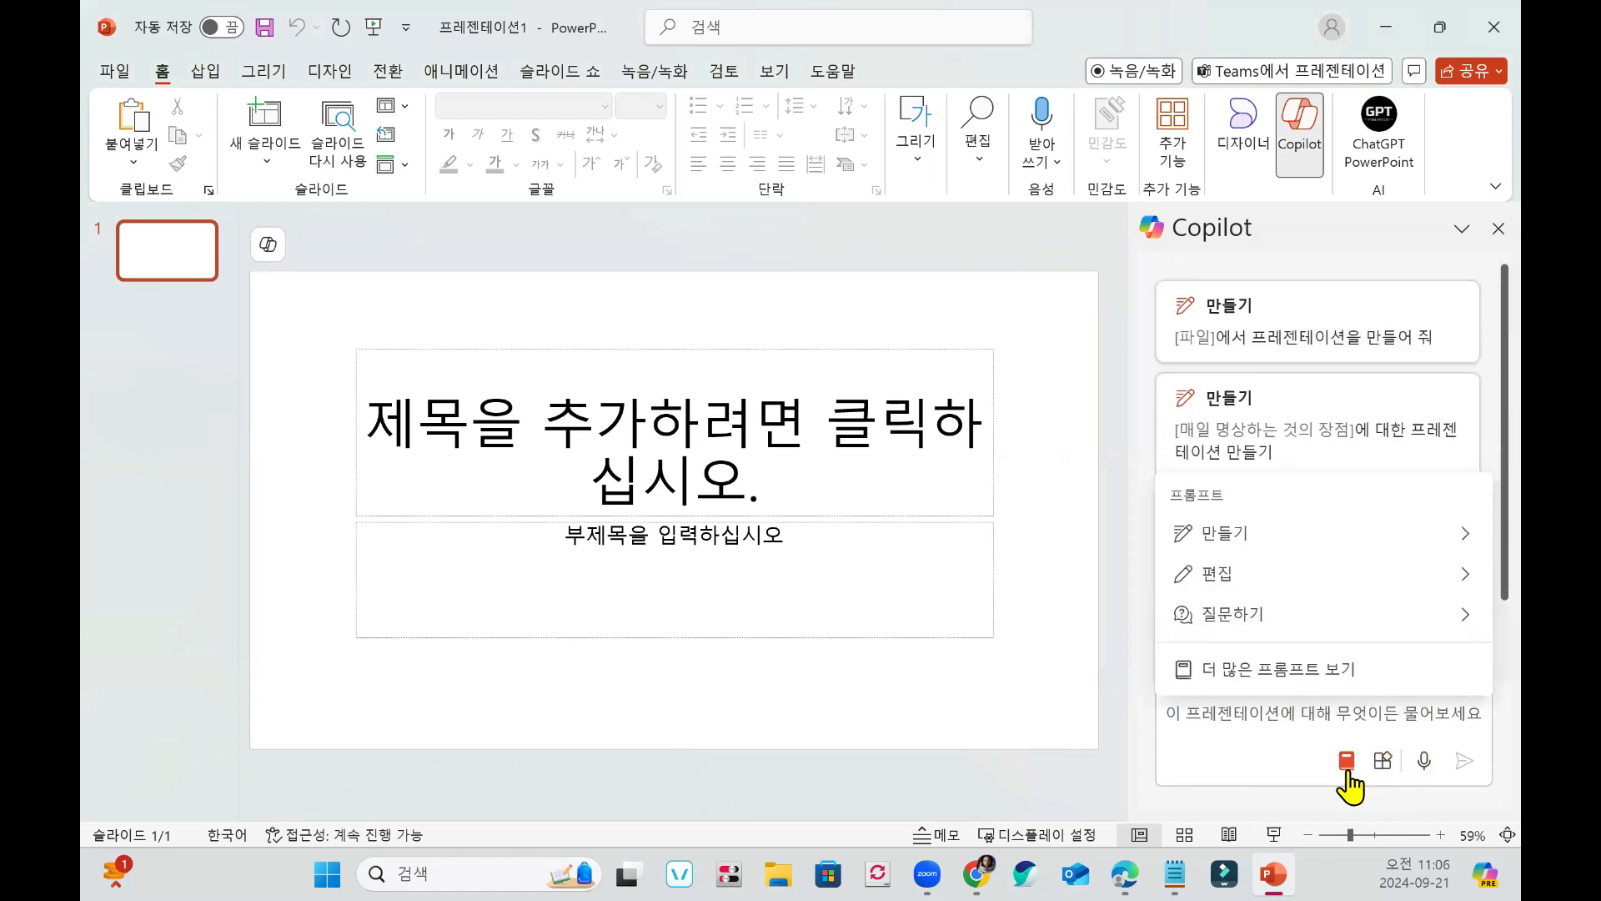
pyautogui.click(1468, 527)
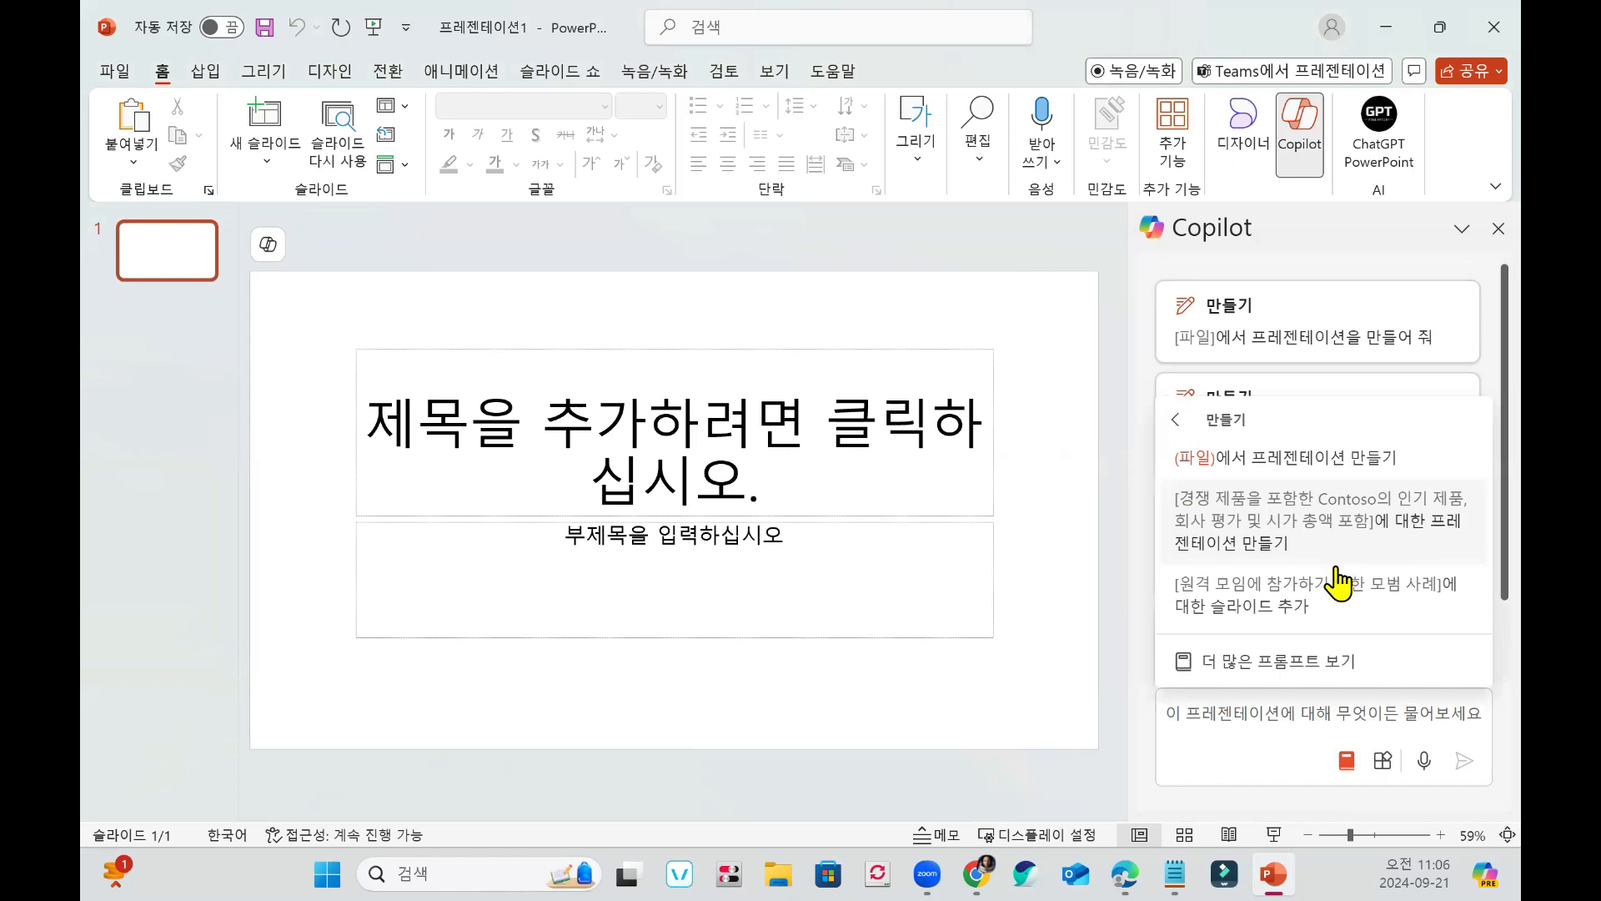
pyautogui.click(1219, 421)
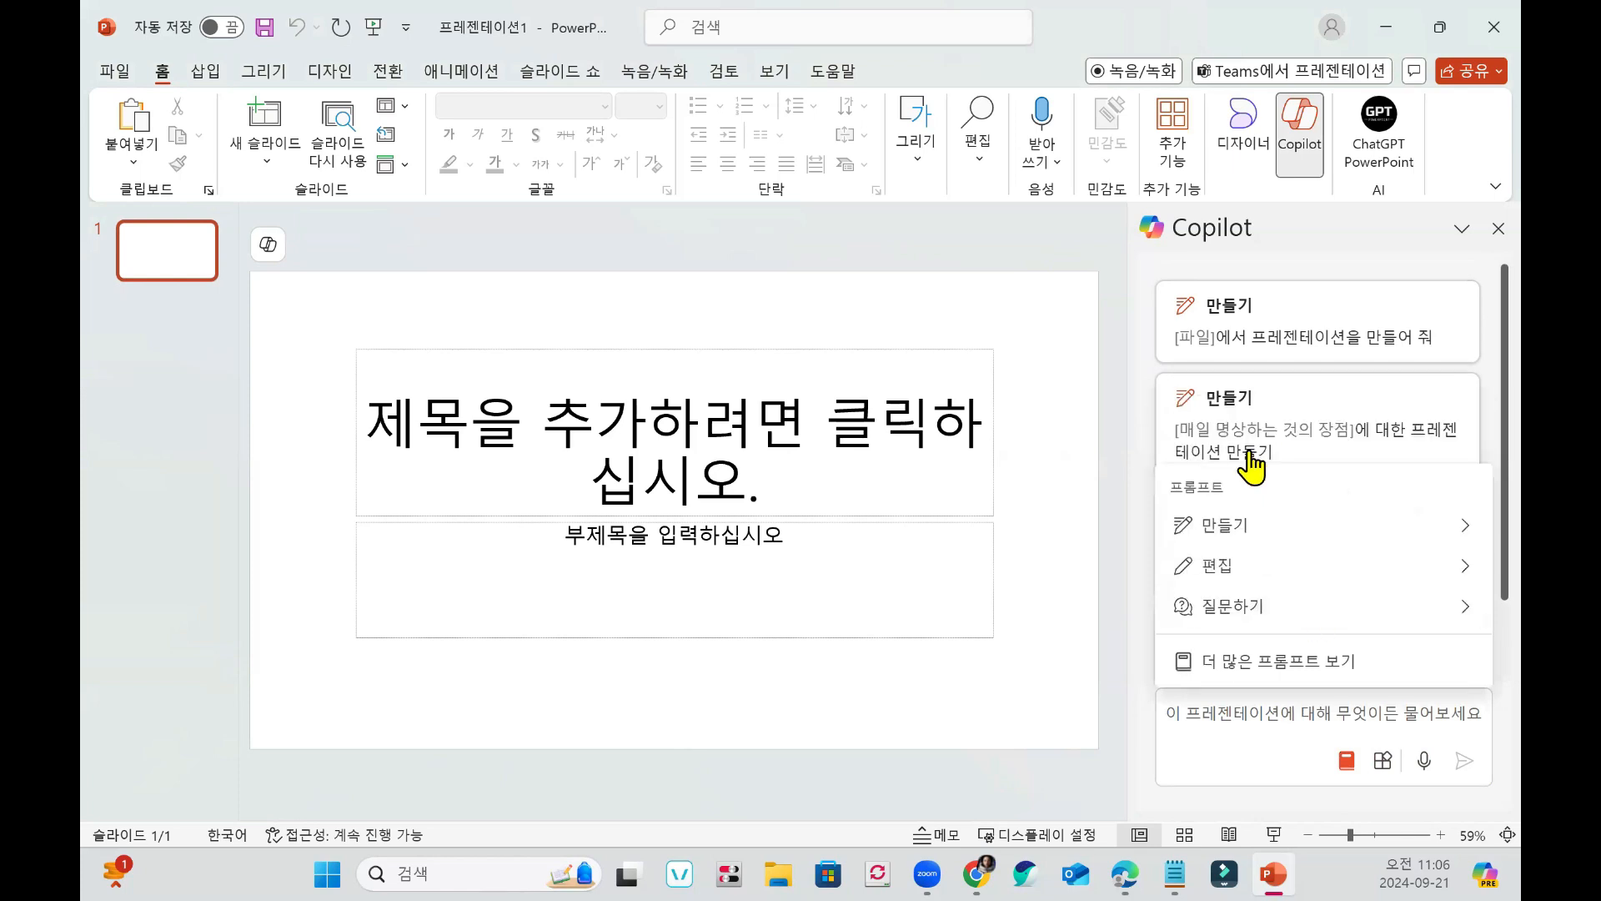
pyautogui.click(1461, 568)
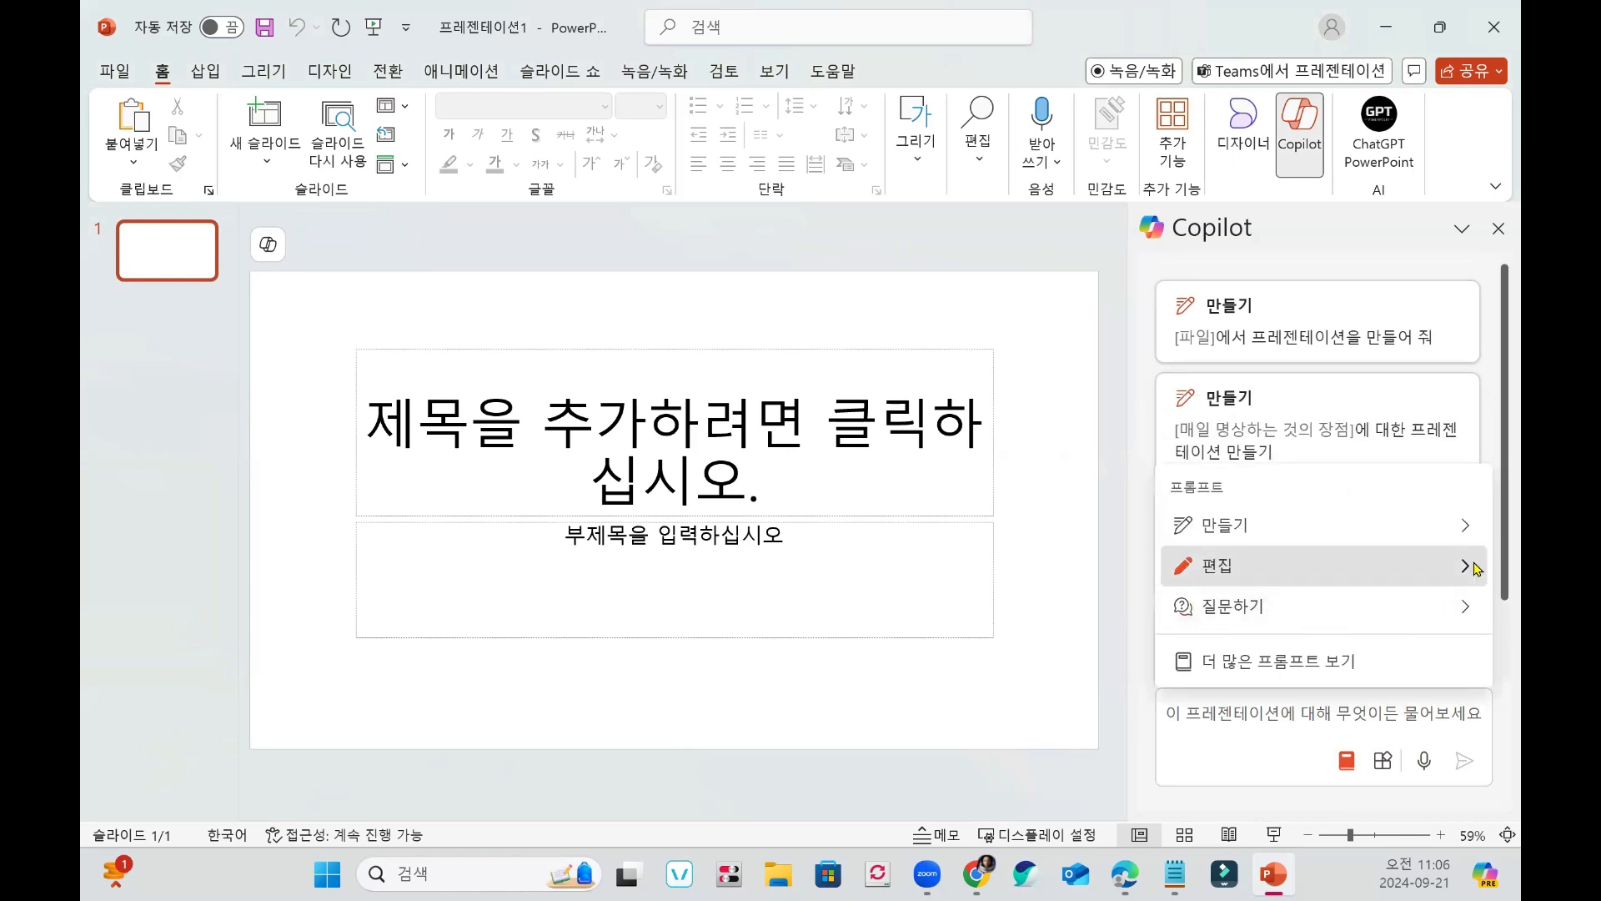
pyautogui.click(1172, 574)
pyautogui.click(1472, 615)
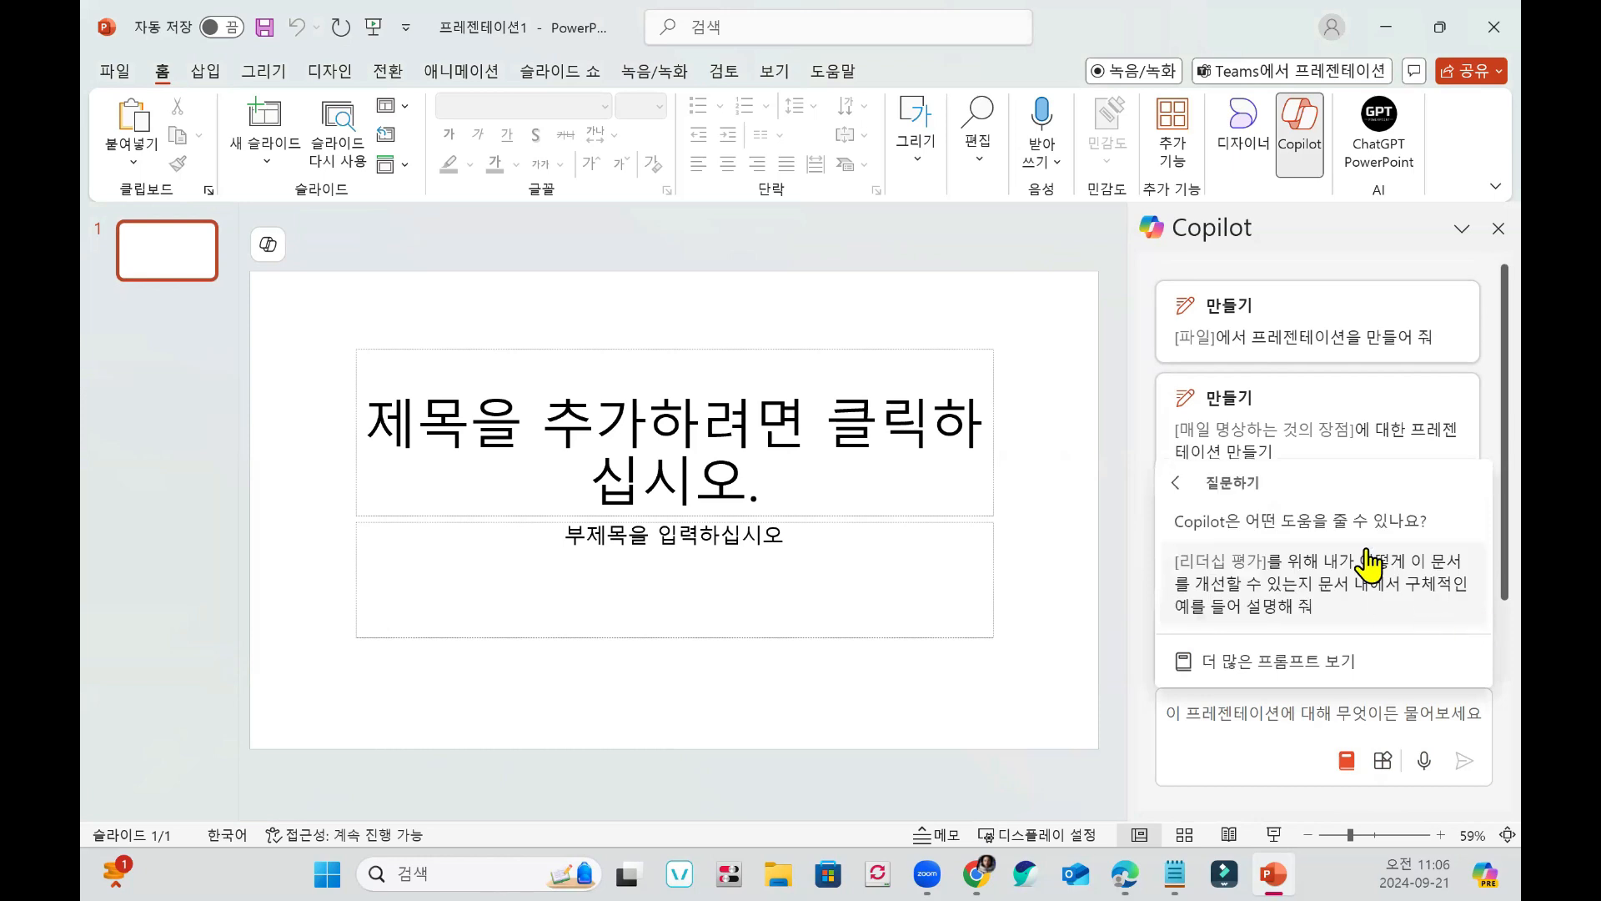
pyautogui.click(1175, 482)
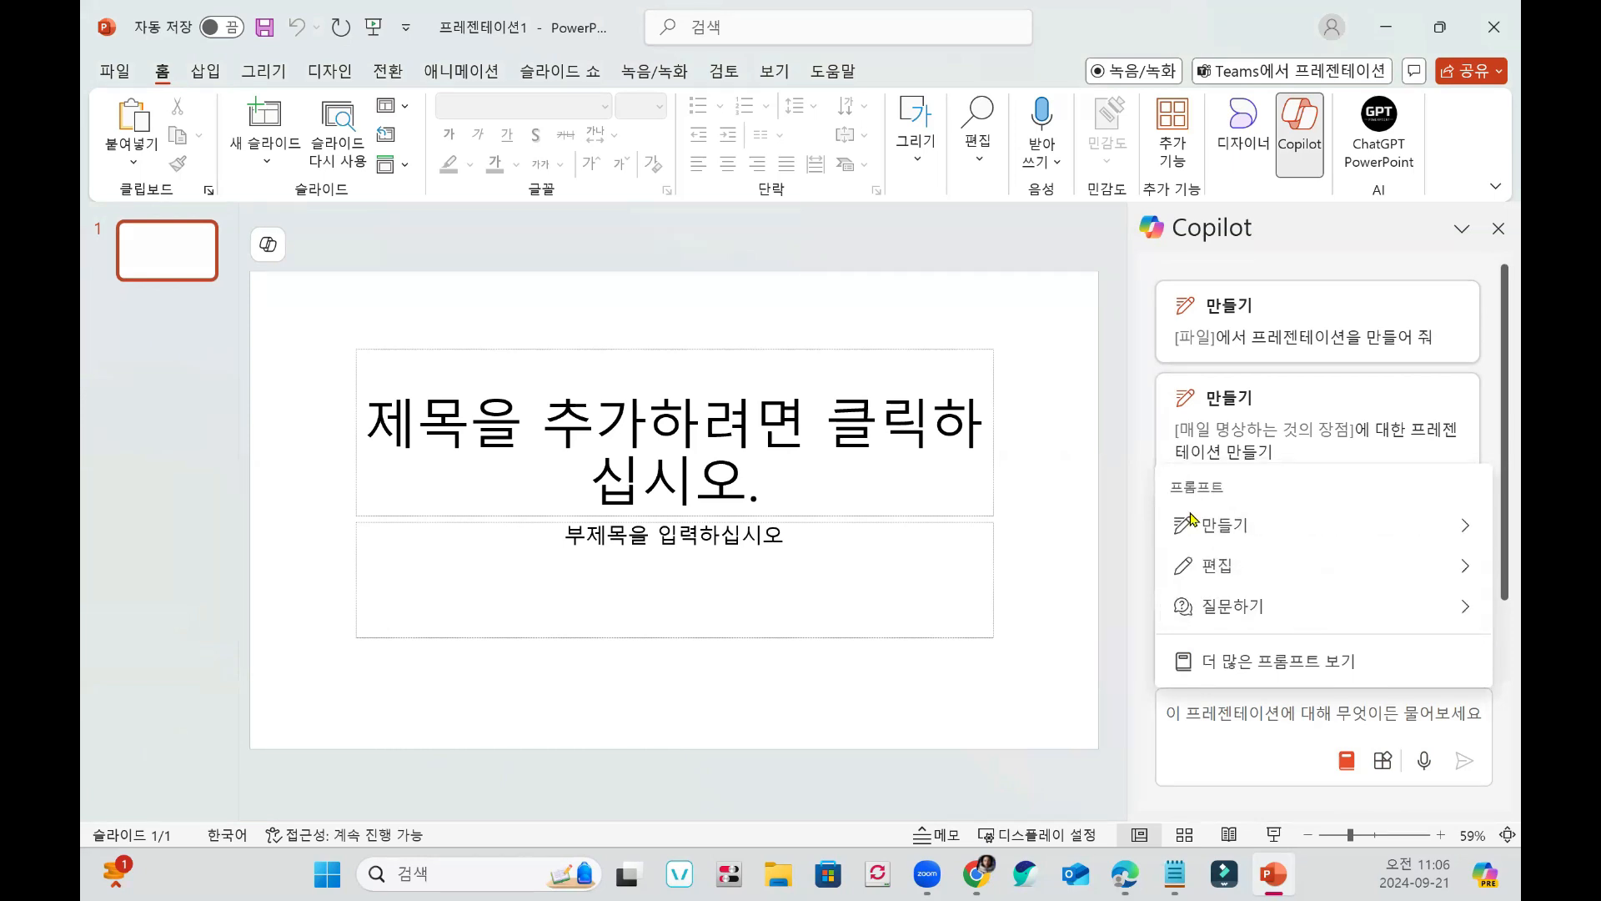
pyautogui.click(1472, 617)
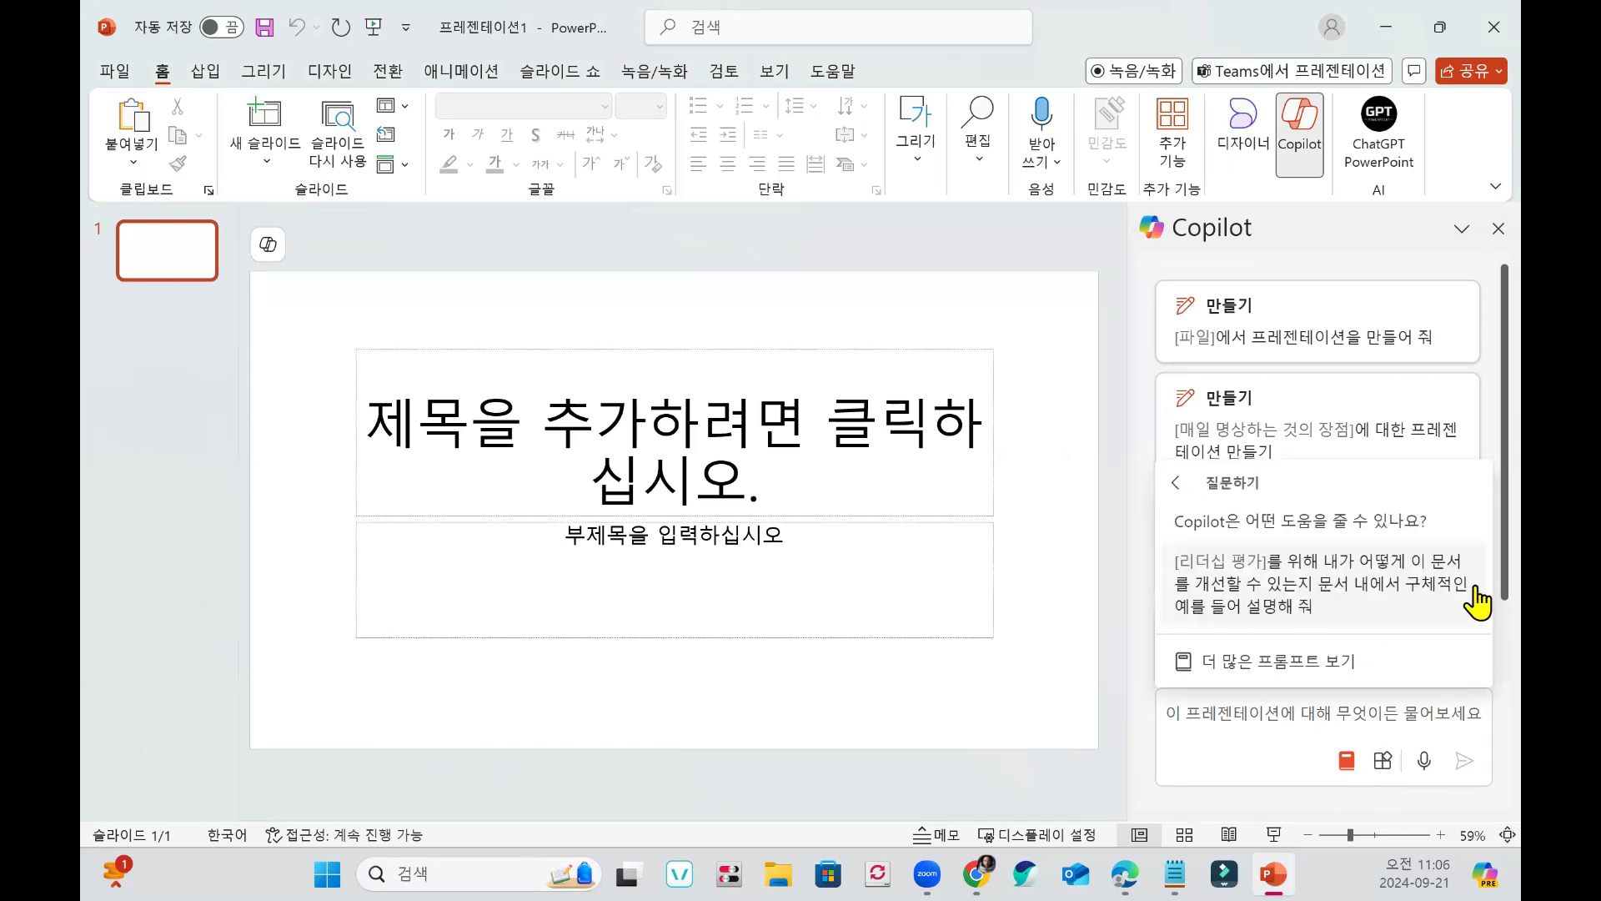
# Open the full Copilot Lab prompt collection and look through its 질문하다 prompts.
pyautogui.click(1244, 672)
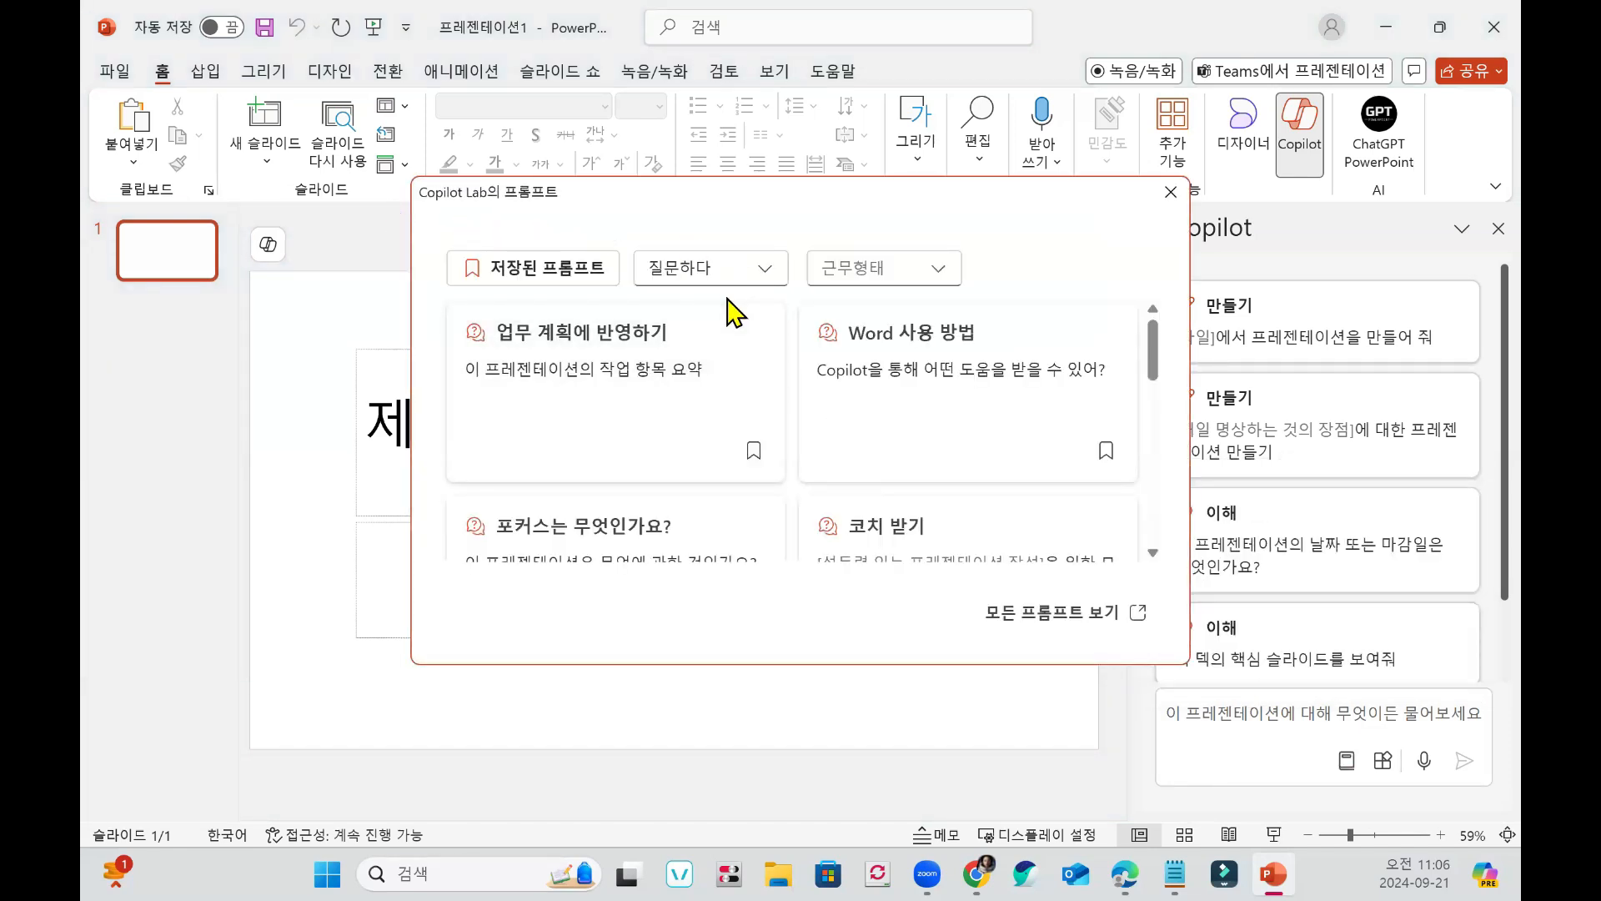
pyautogui.scroll(-5, 918, 386)
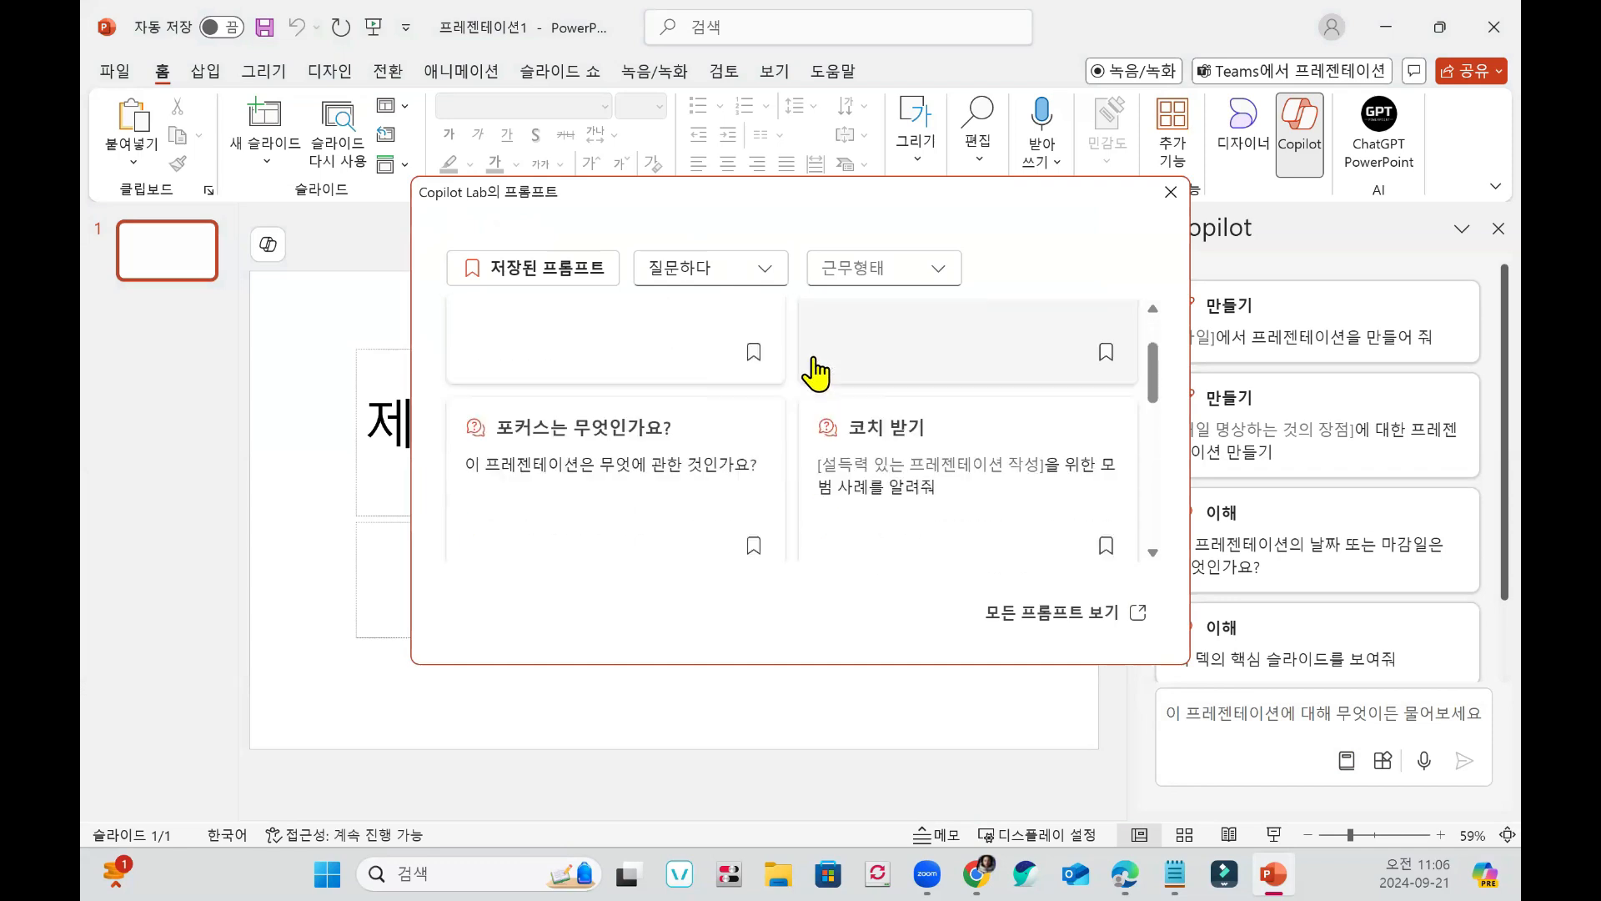
pyautogui.scroll(-5, 807, 383)
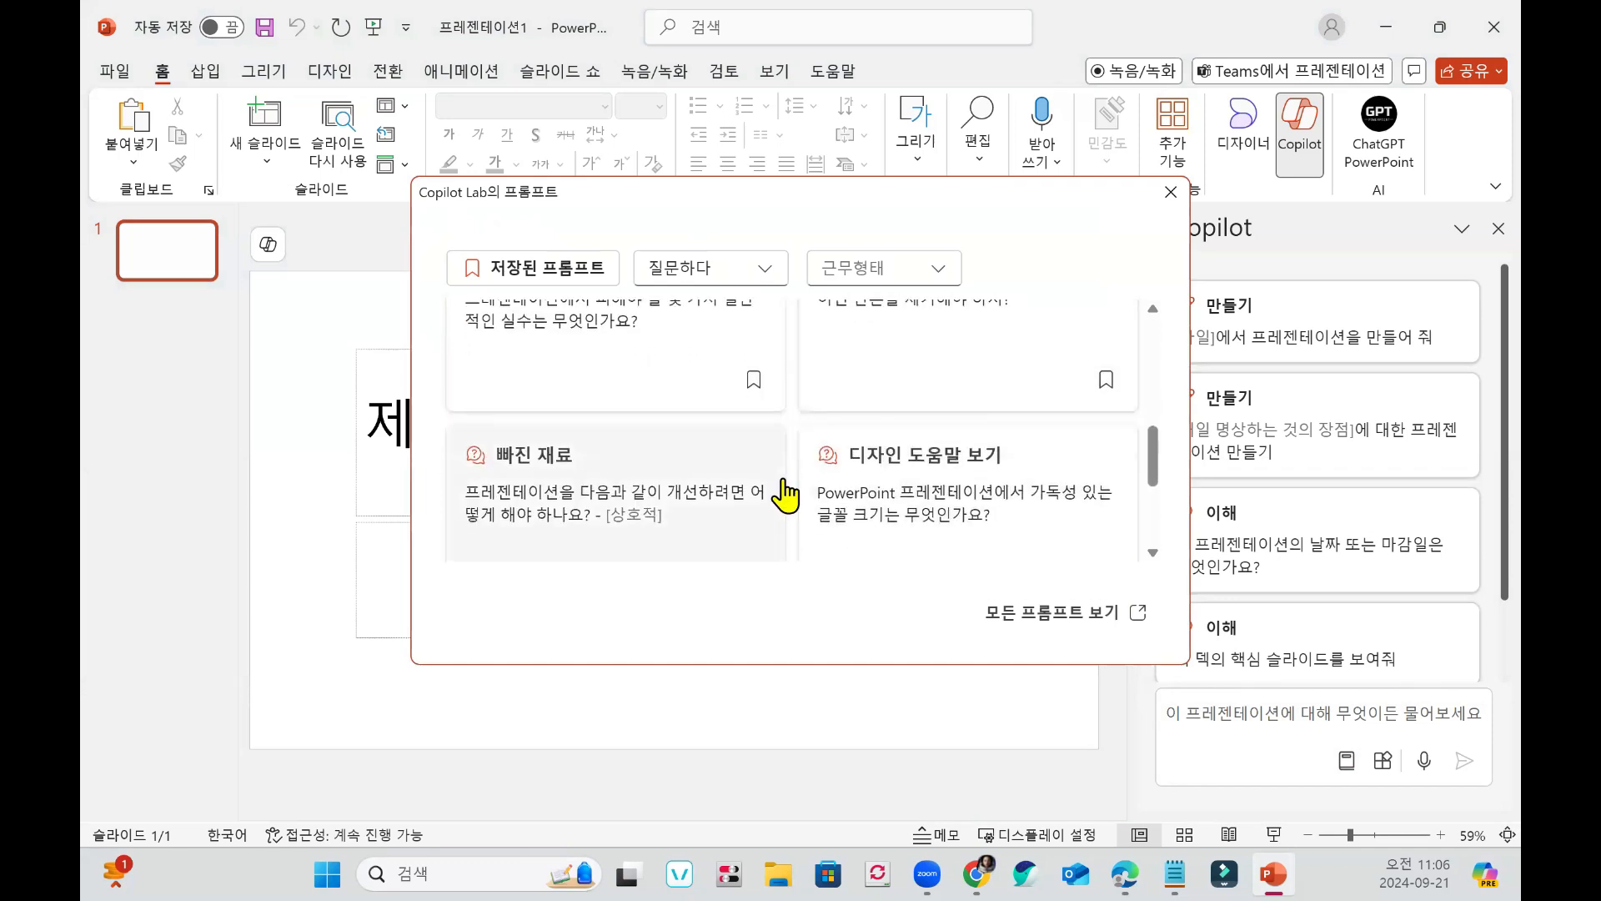
pyautogui.scroll(10, 821, 517)
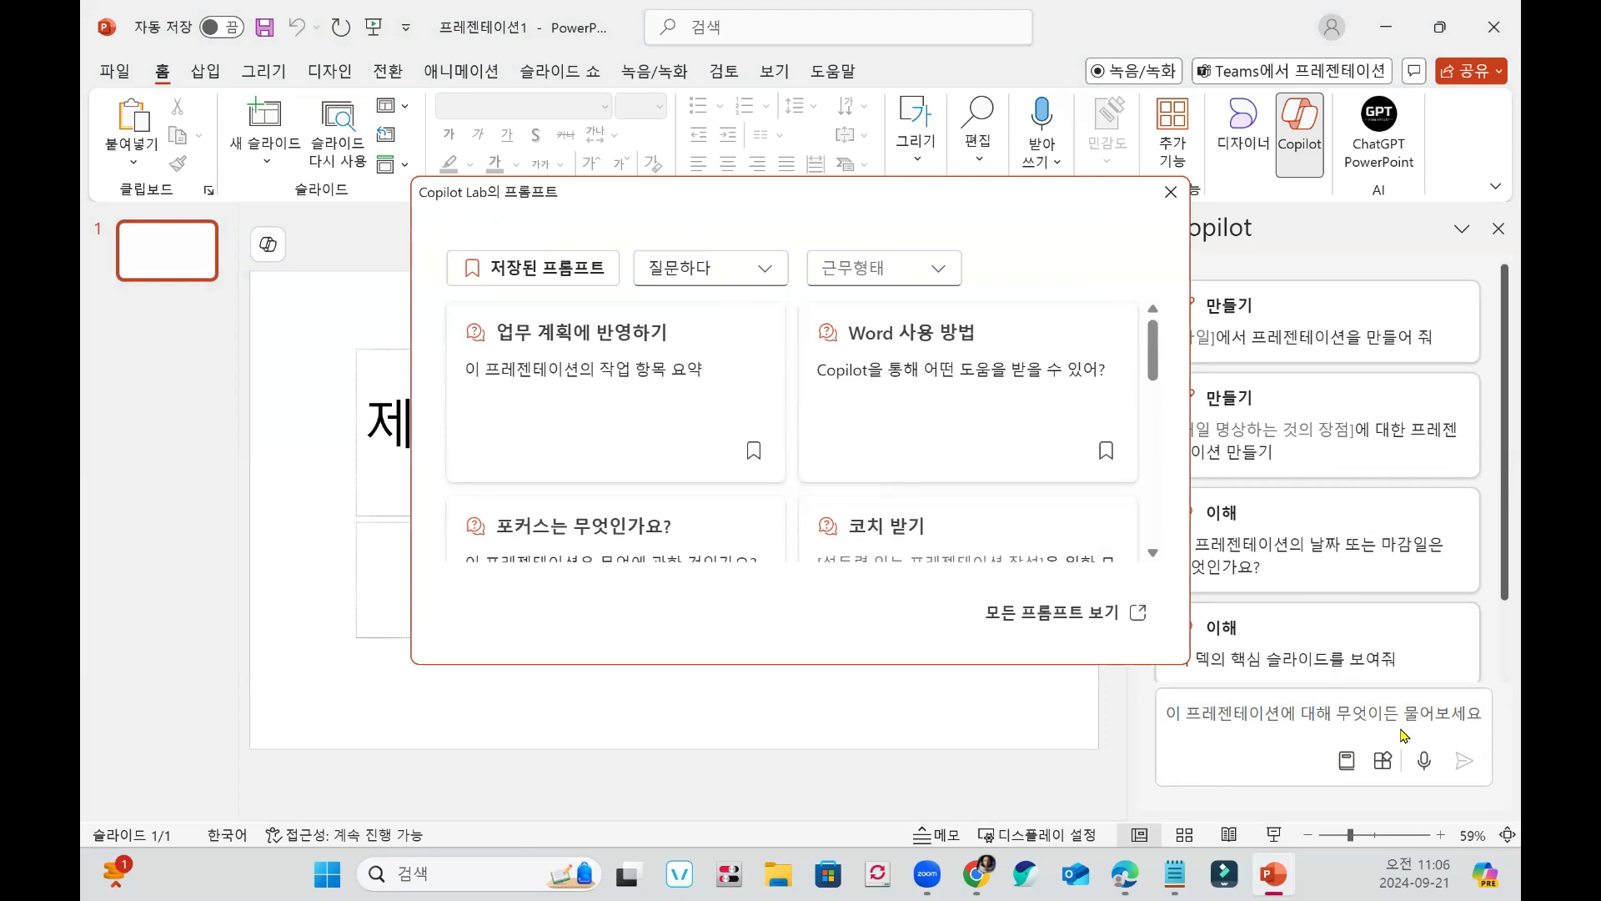
# Compare the 질문하기 suggestions in the Copilot pane with the prompts listed in Copilot Lab.
pyautogui.click(1346, 760)
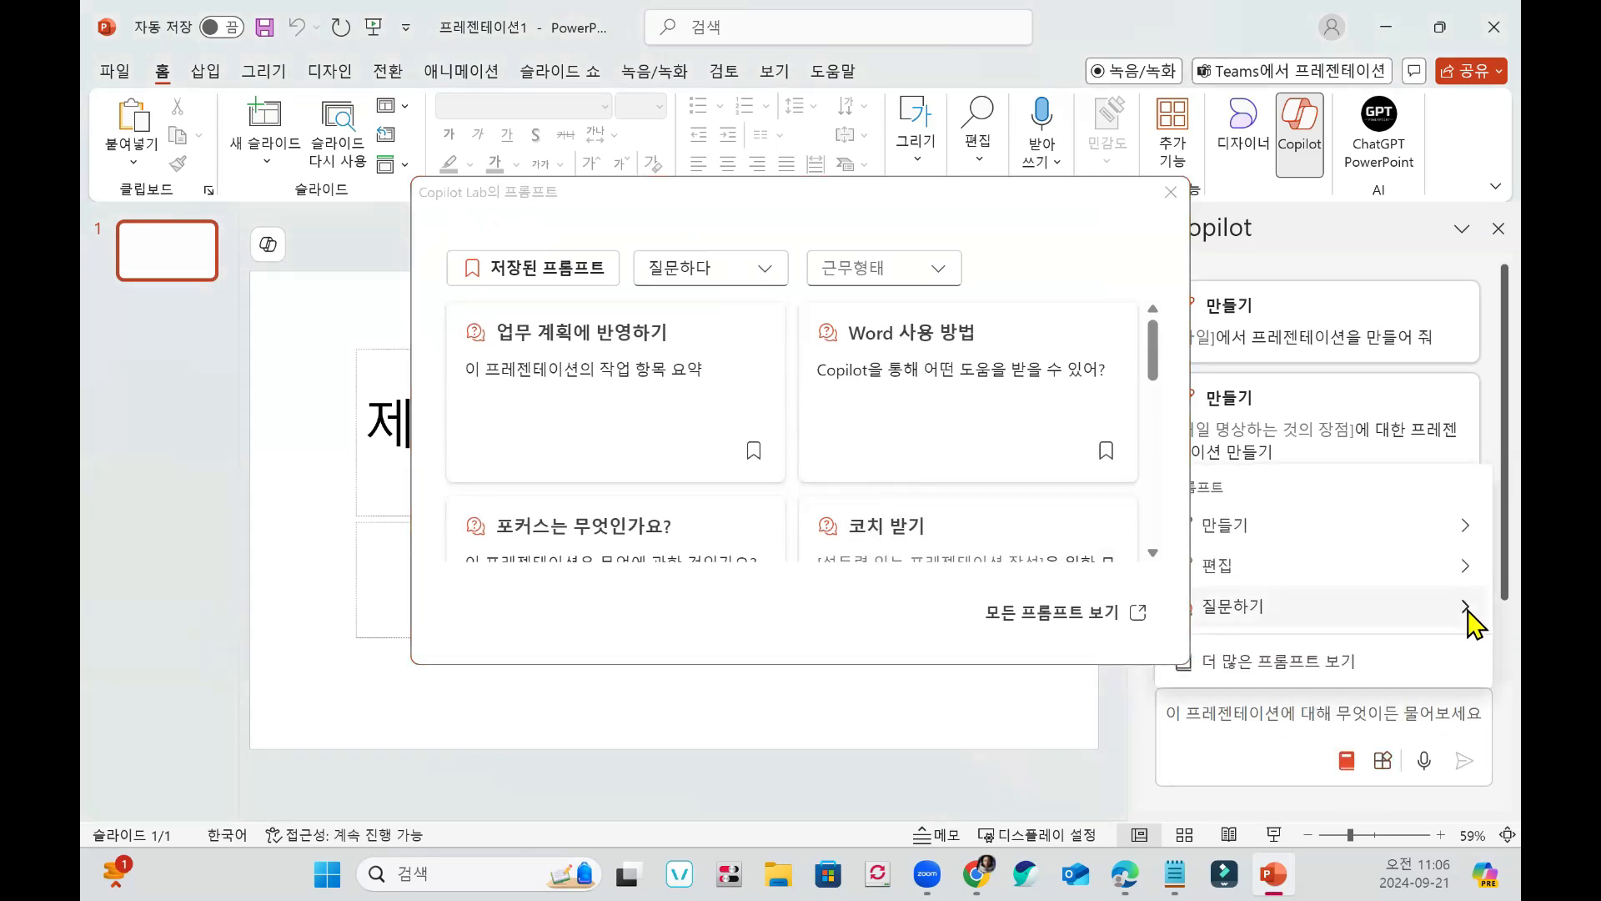
pyautogui.click(1469, 608)
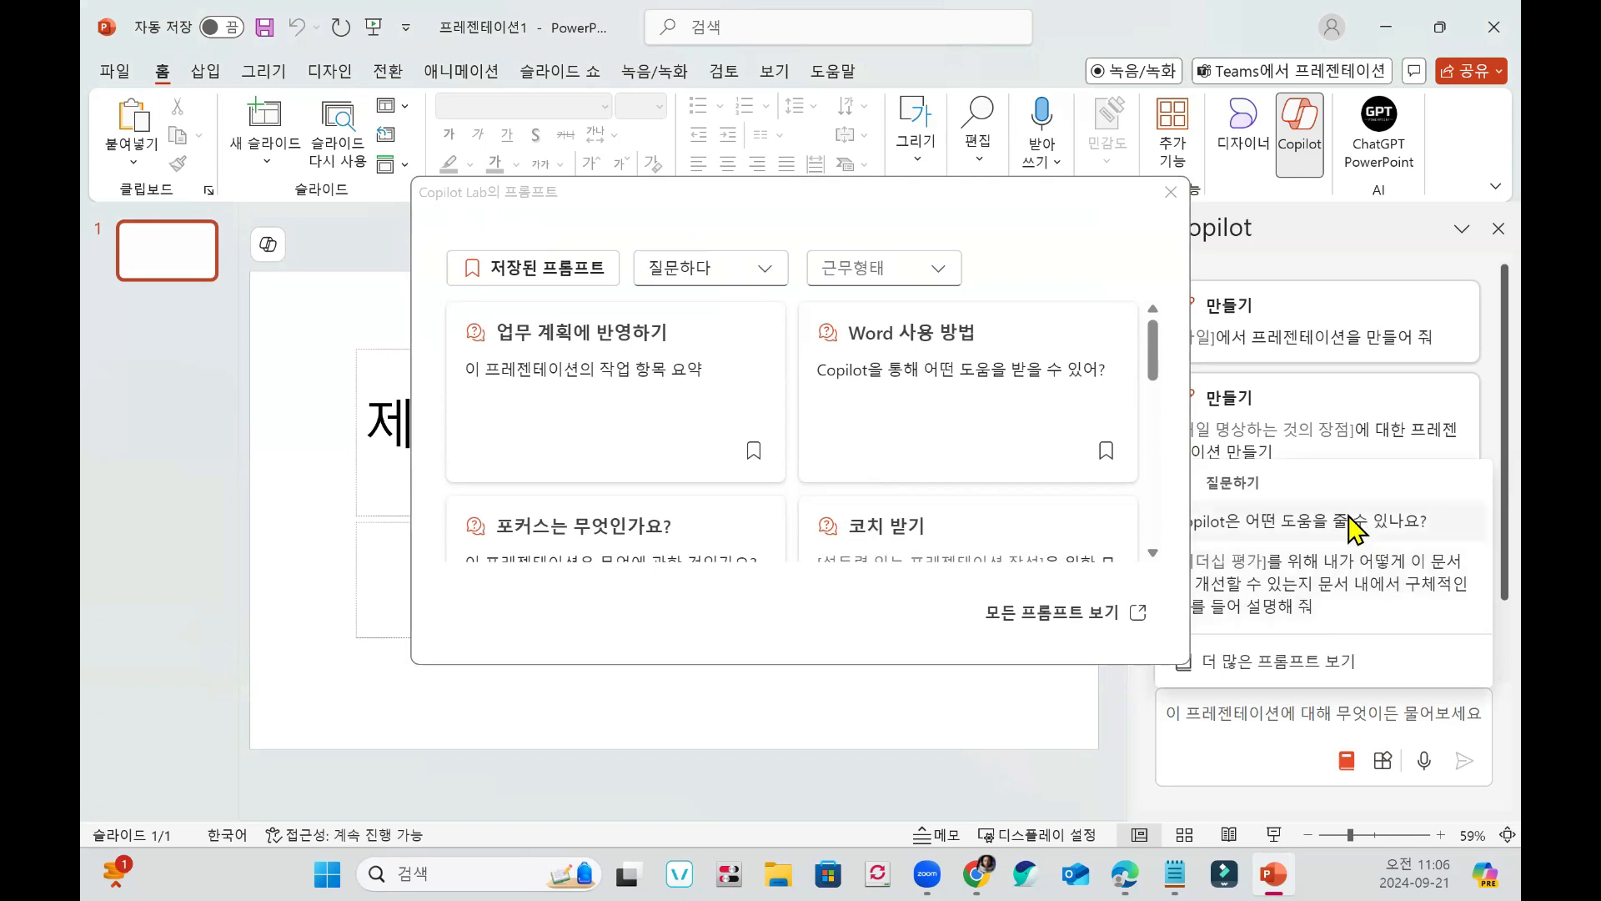
pyautogui.click(1023, 227)
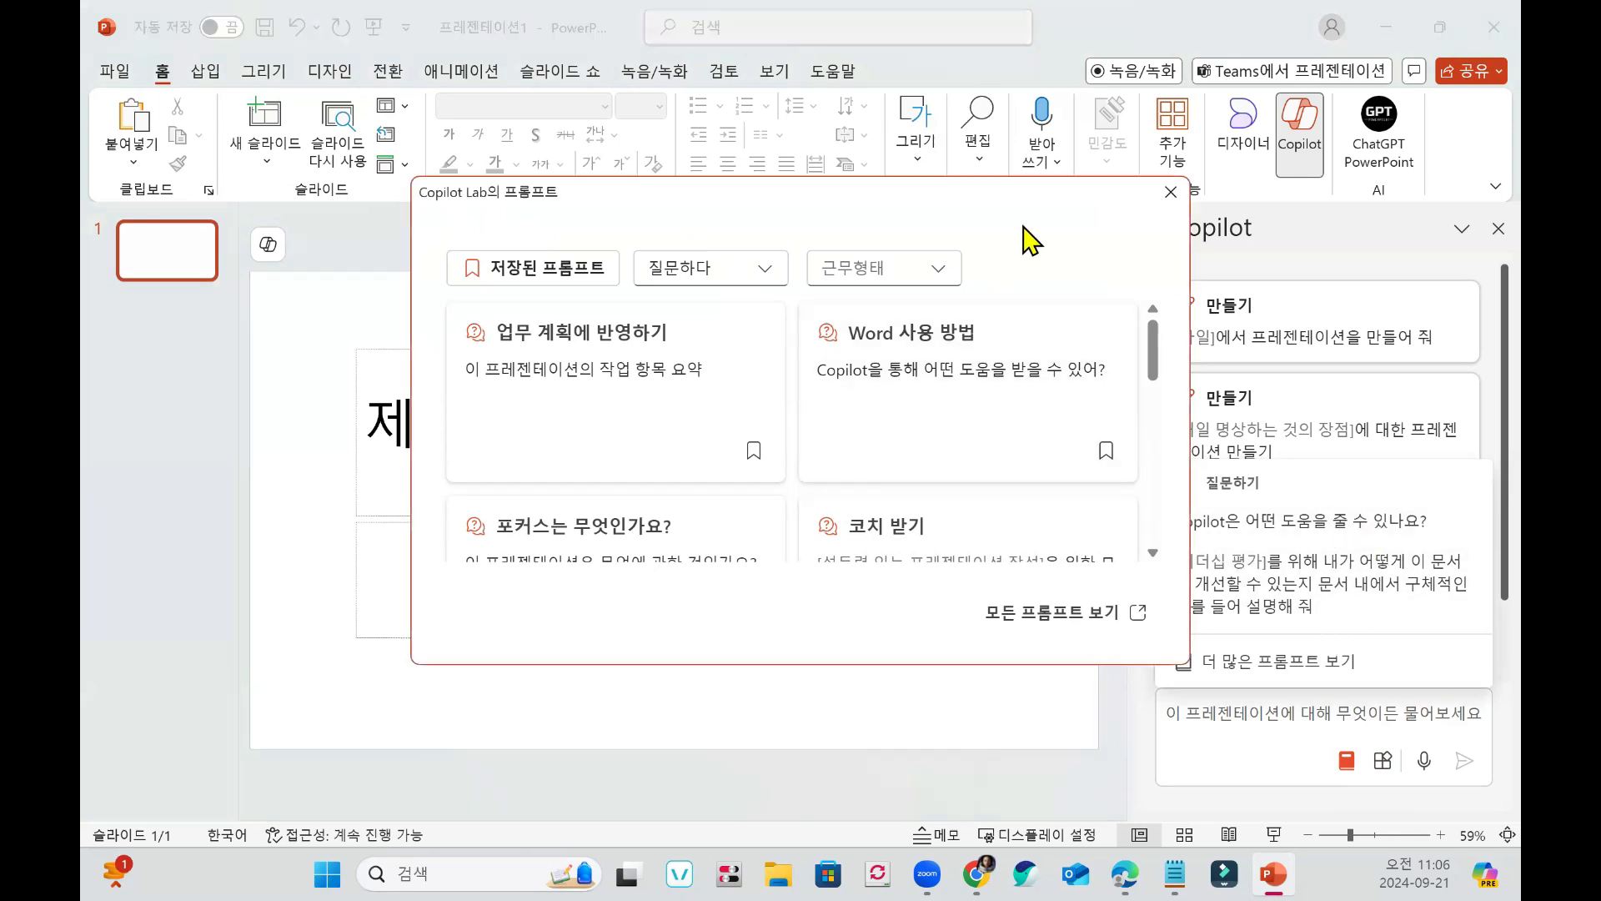
pyautogui.scroll(-5, 858, 393)
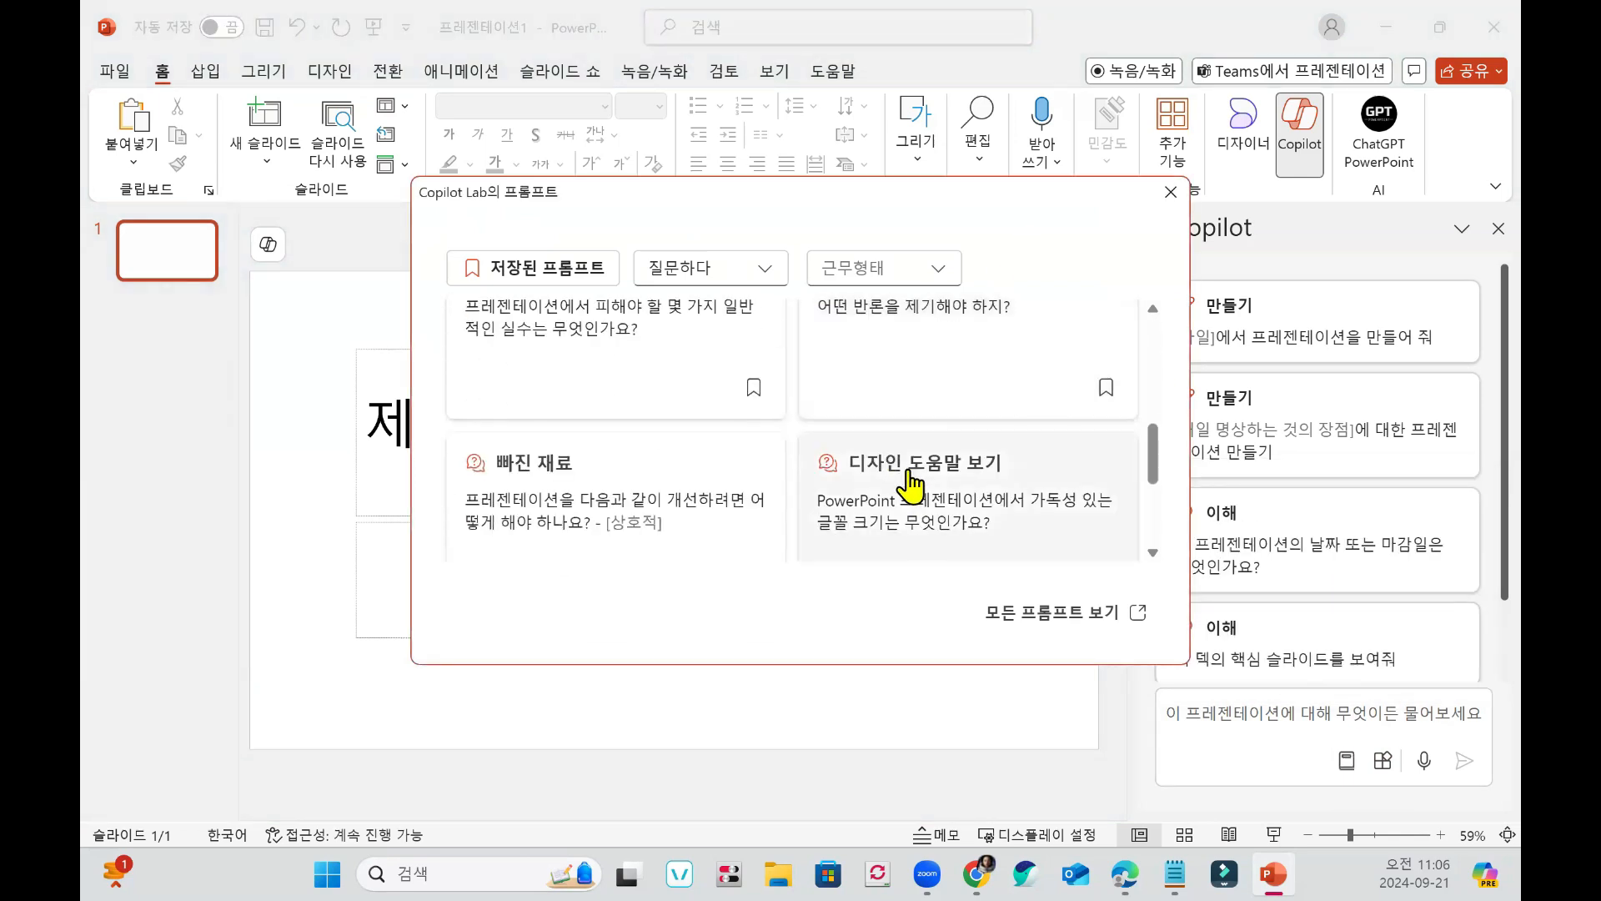
pyautogui.scroll(-3, 909, 486)
pyautogui.scroll(5, 968, 463)
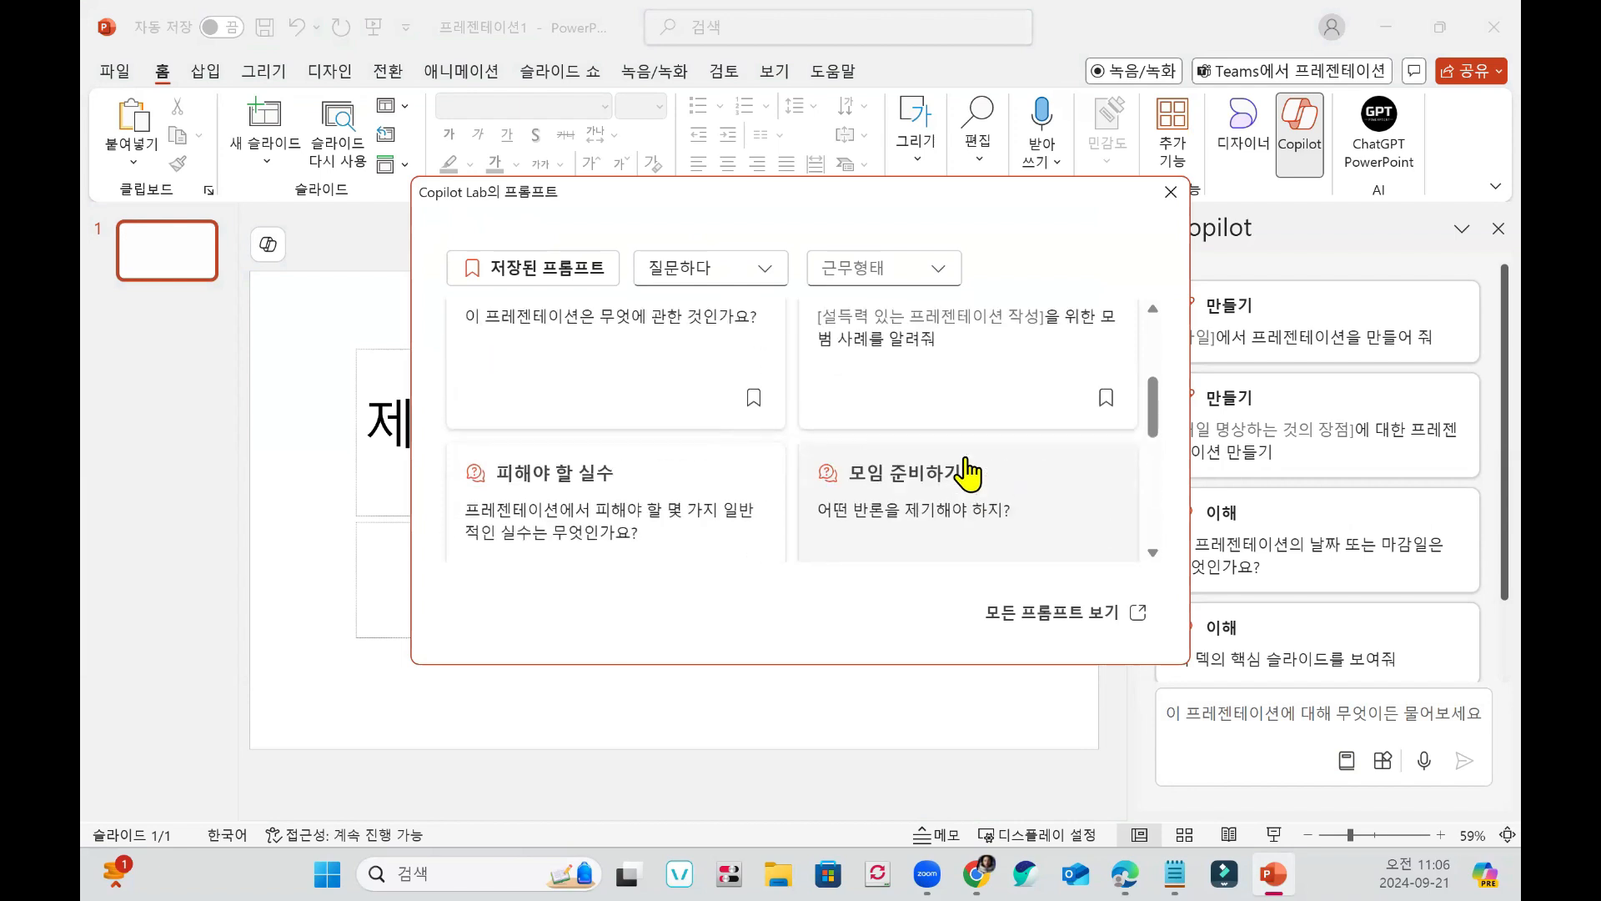
pyautogui.scroll(5, 968, 450)
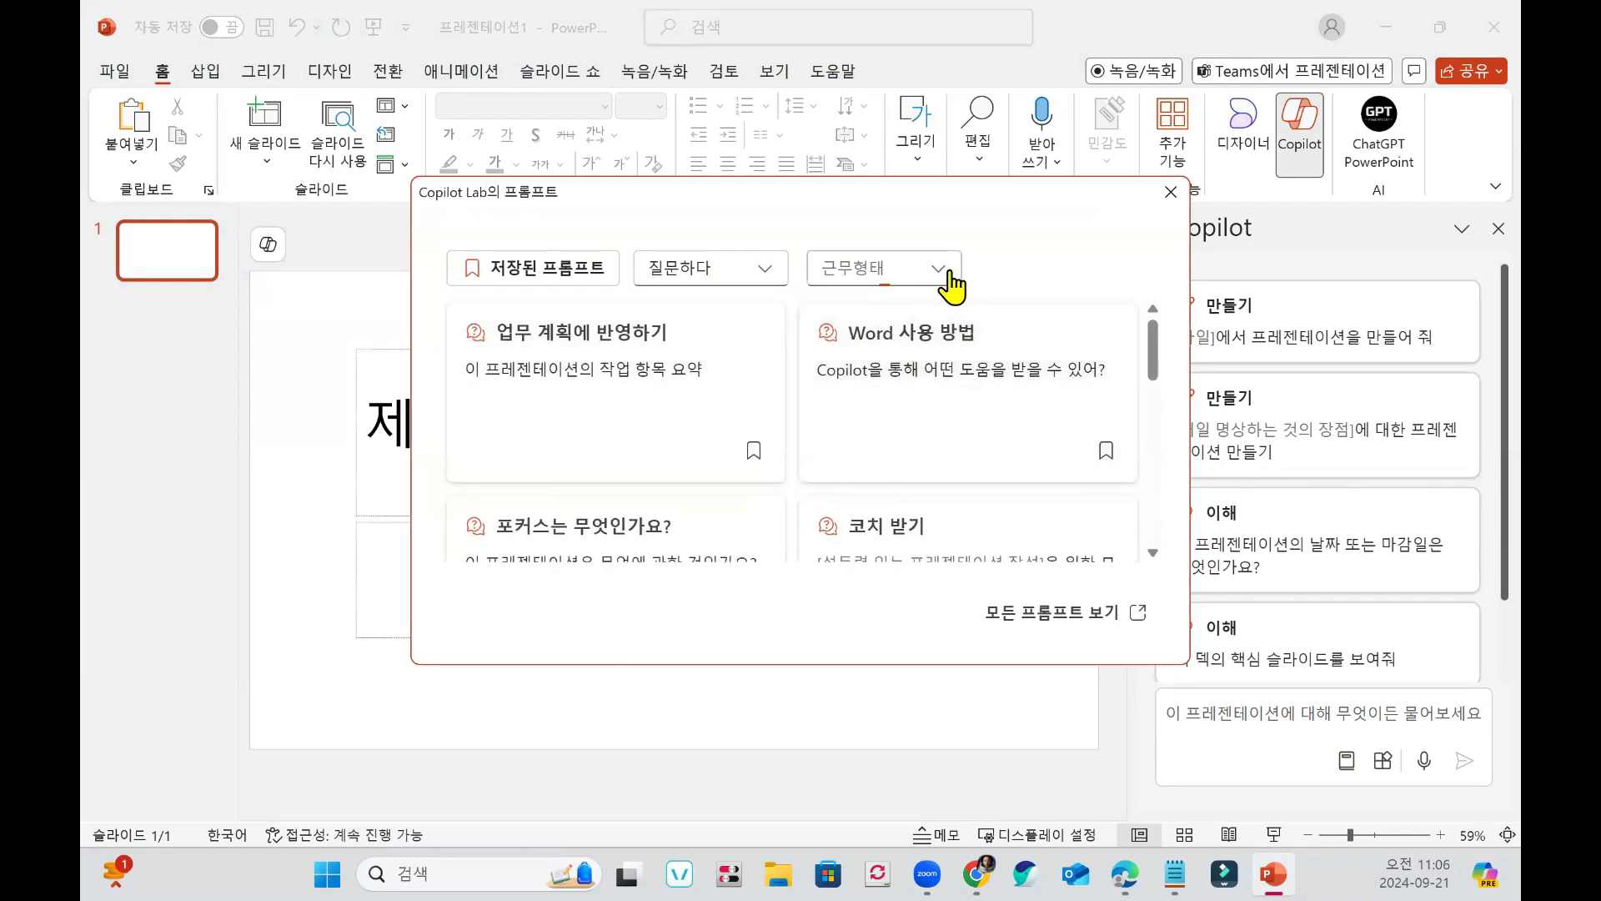
# View the 질문하다 prompts filtered by 인사, 마케팅 and 금융 서비스 in turn, and clear the work-type filter.
pyautogui.click(945, 269)
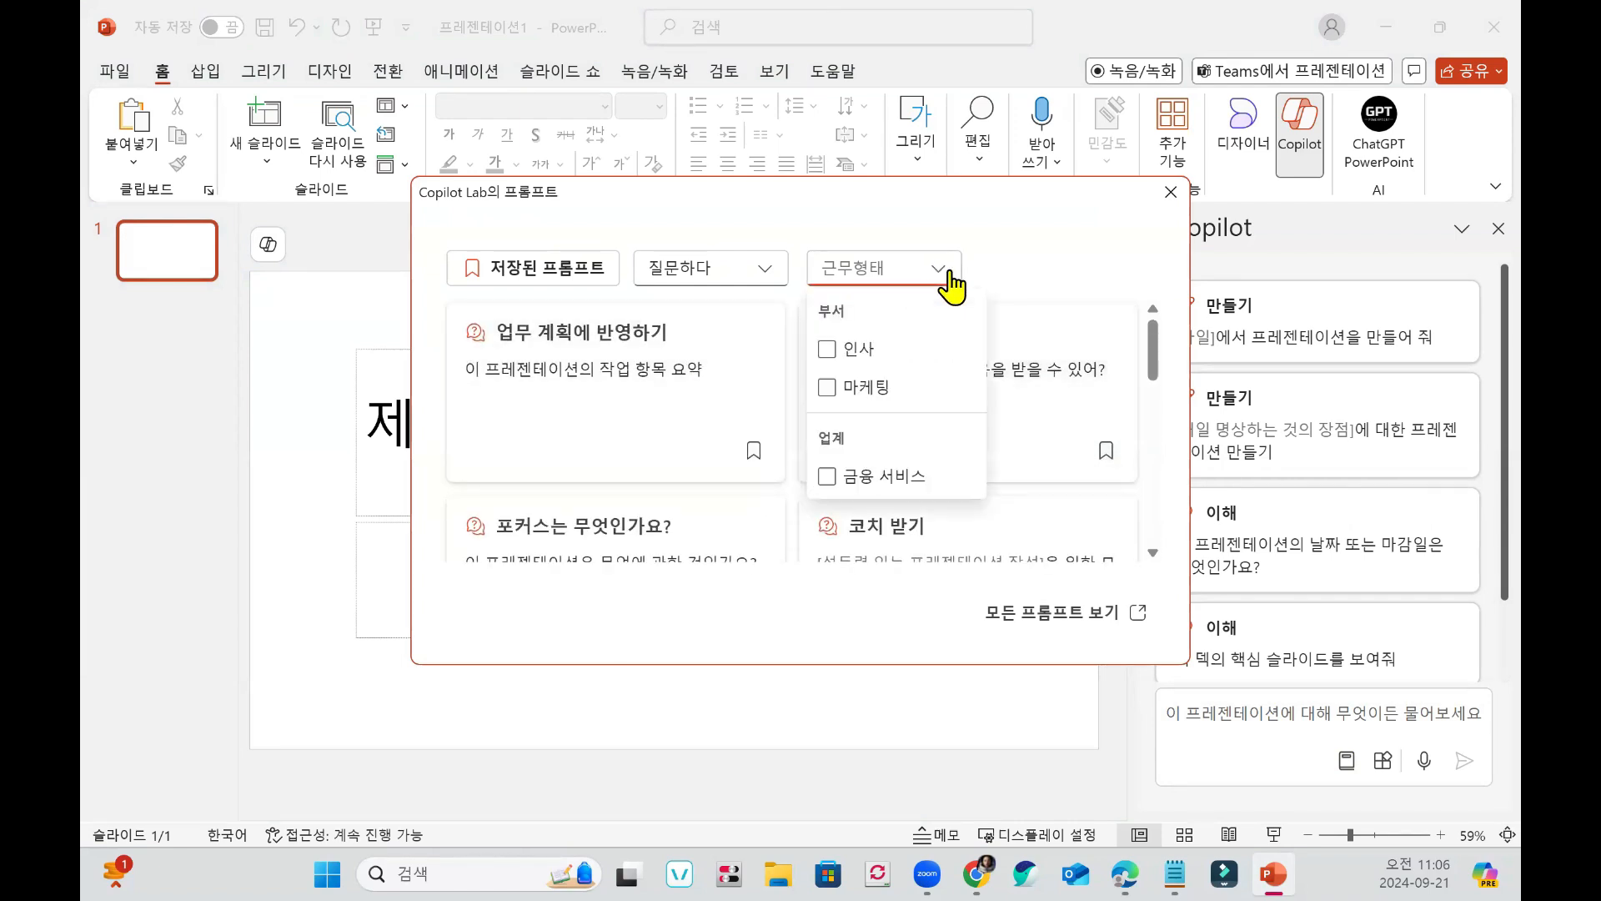
pyautogui.click(834, 351)
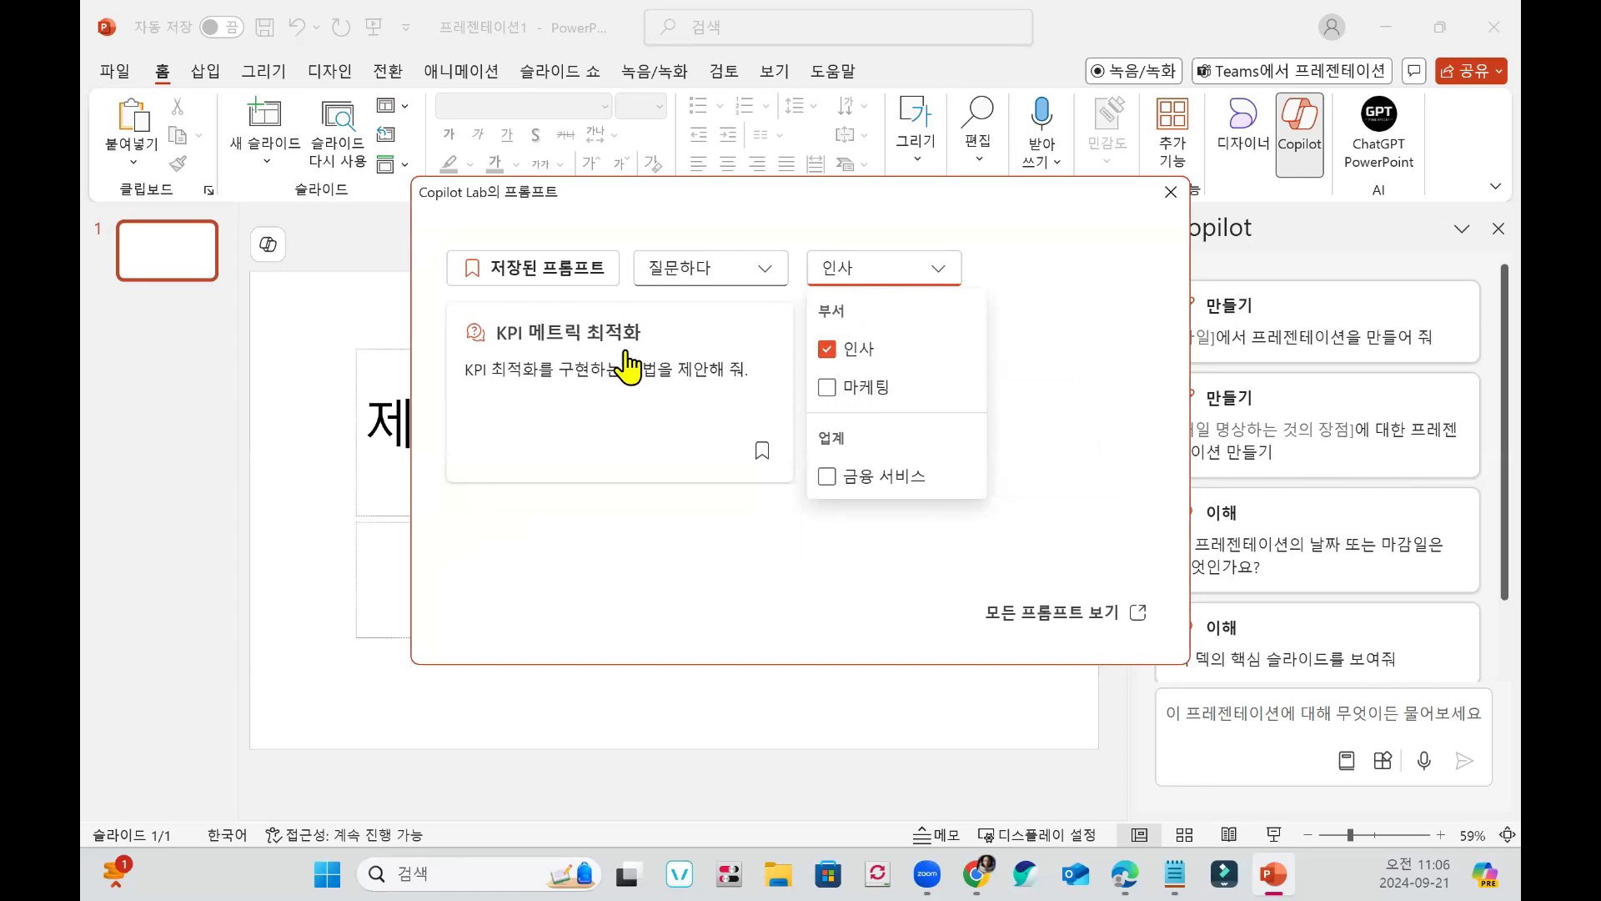
pyautogui.click(827, 386)
pyautogui.click(829, 348)
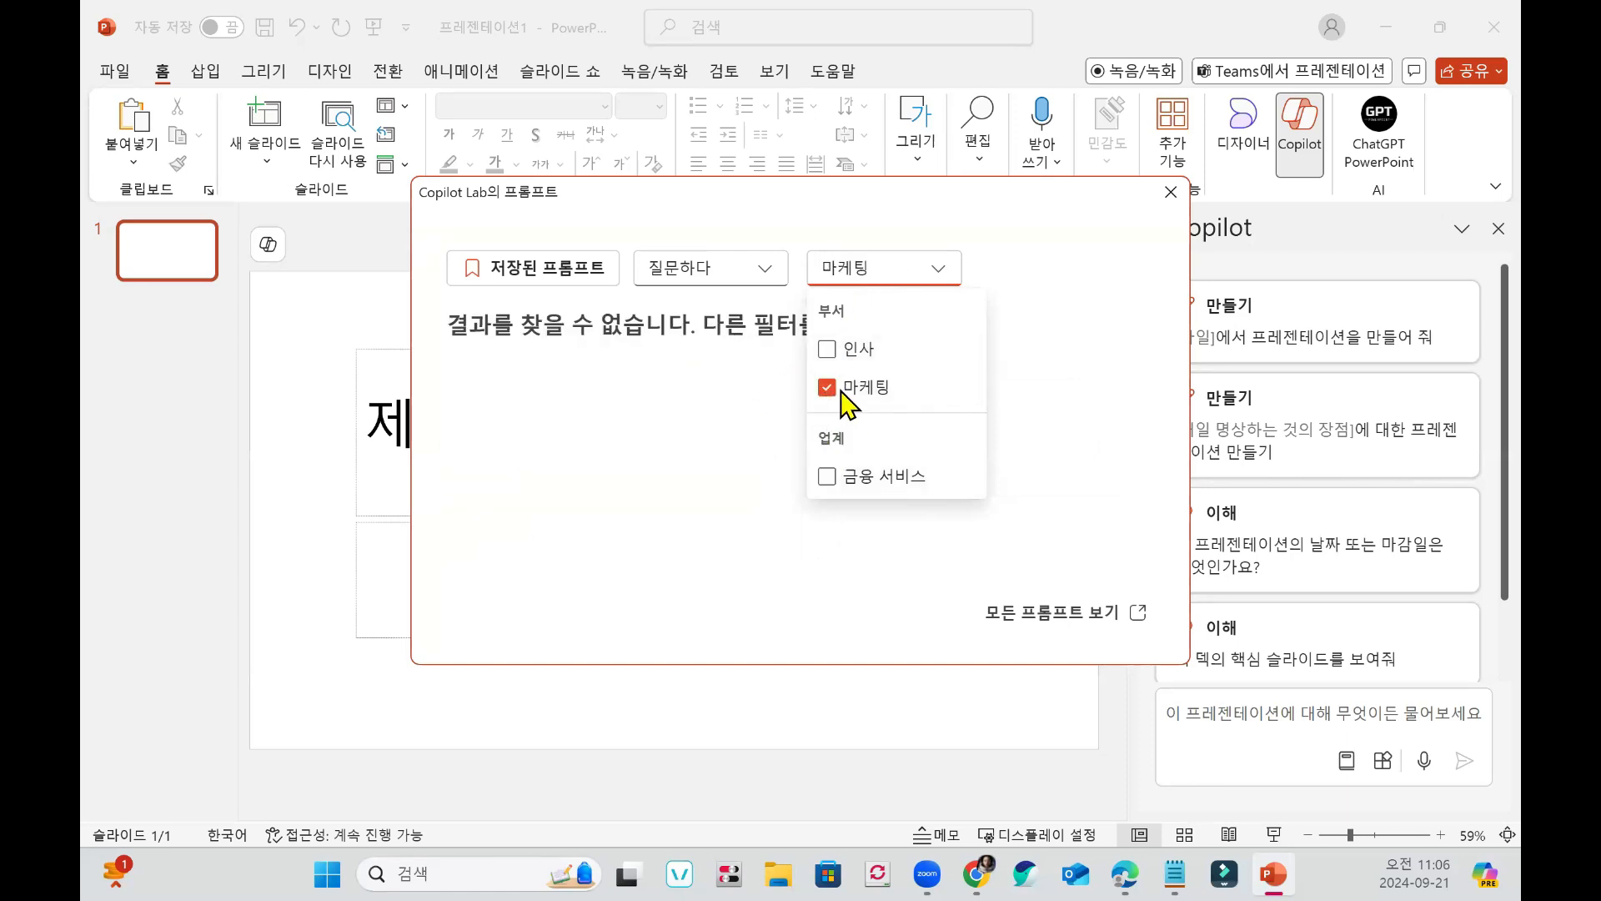
pyautogui.click(827, 387)
pyautogui.click(828, 477)
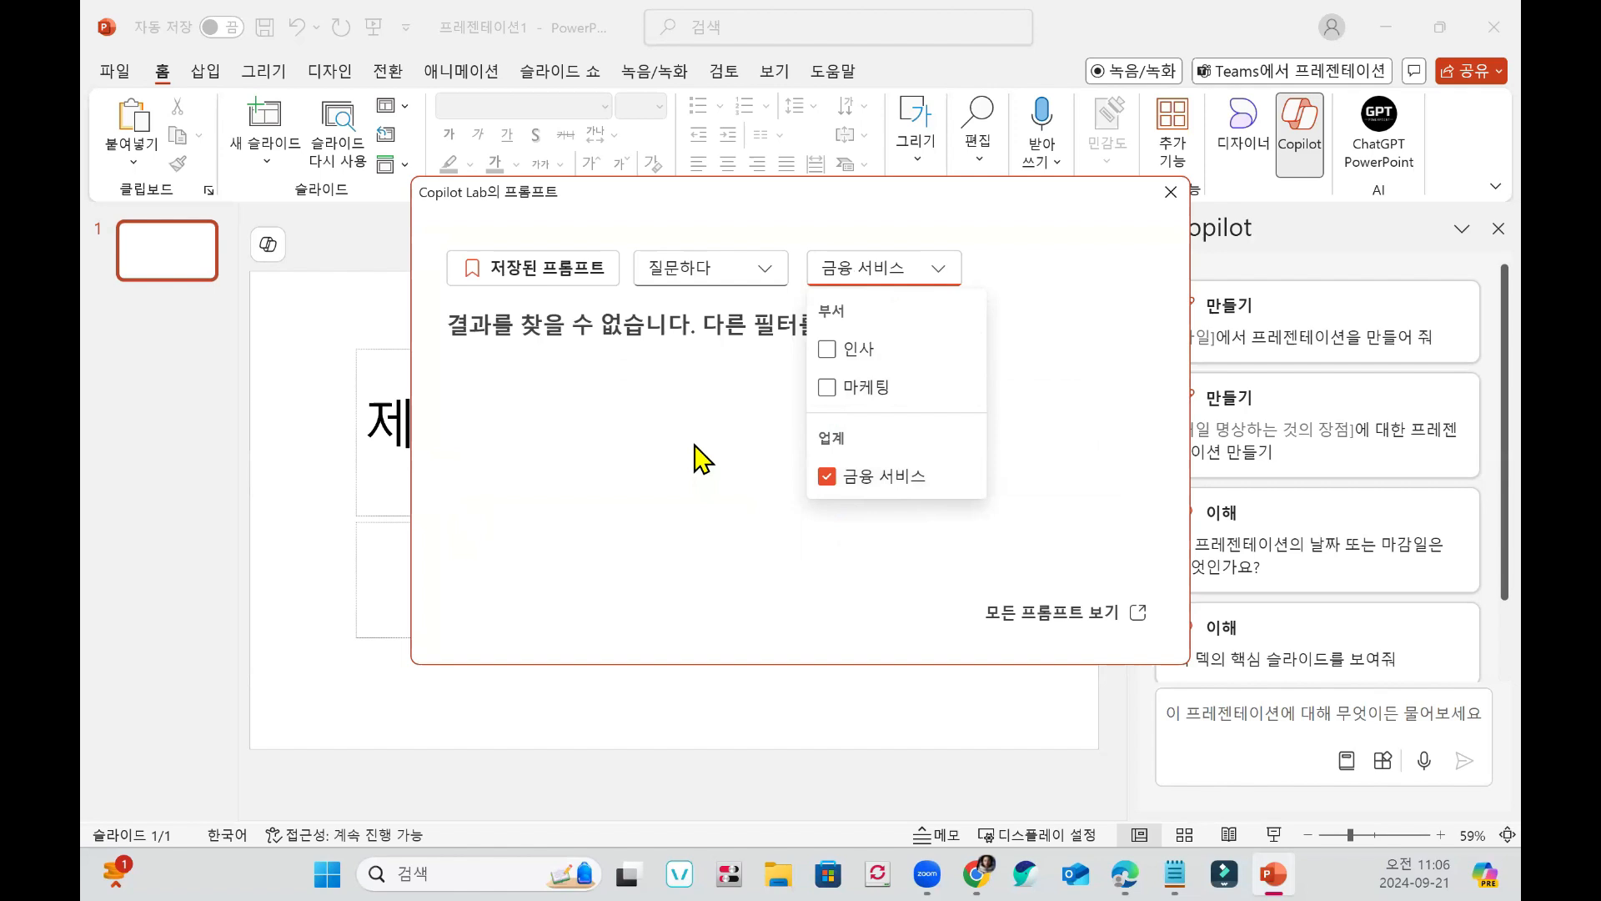
pyautogui.click(822, 482)
# Filter the Copilot Lab prompts by the task 만들다 and the department 인사, and look through the matching prompts.
pyautogui.click(737, 283)
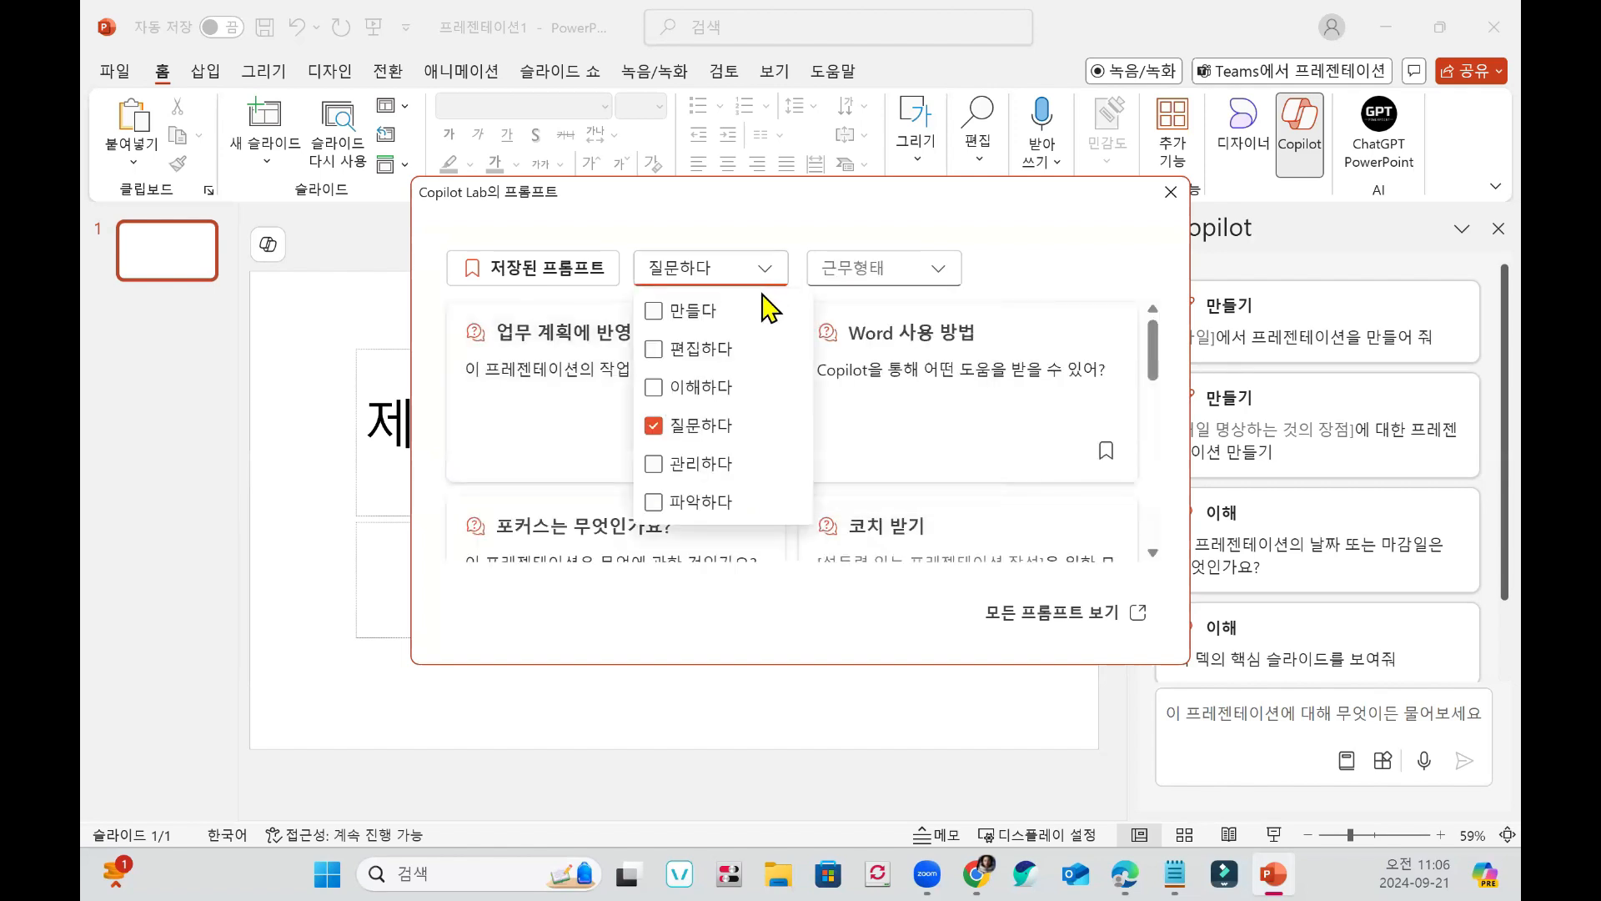
pyautogui.click(653, 426)
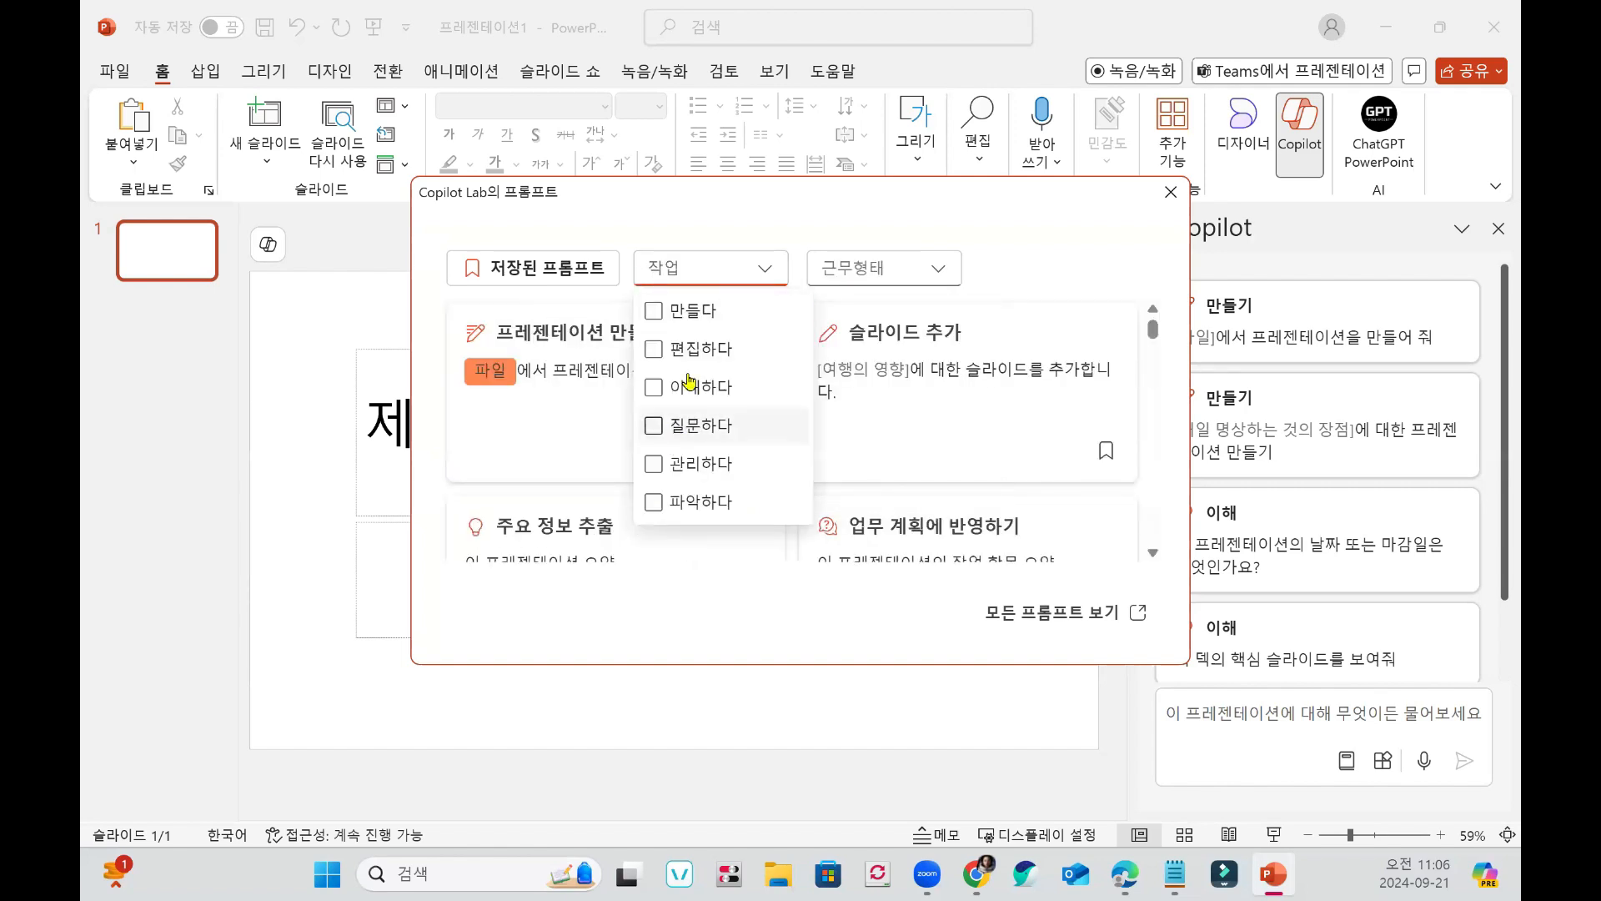
pyautogui.click(654, 310)
pyautogui.click(935, 278)
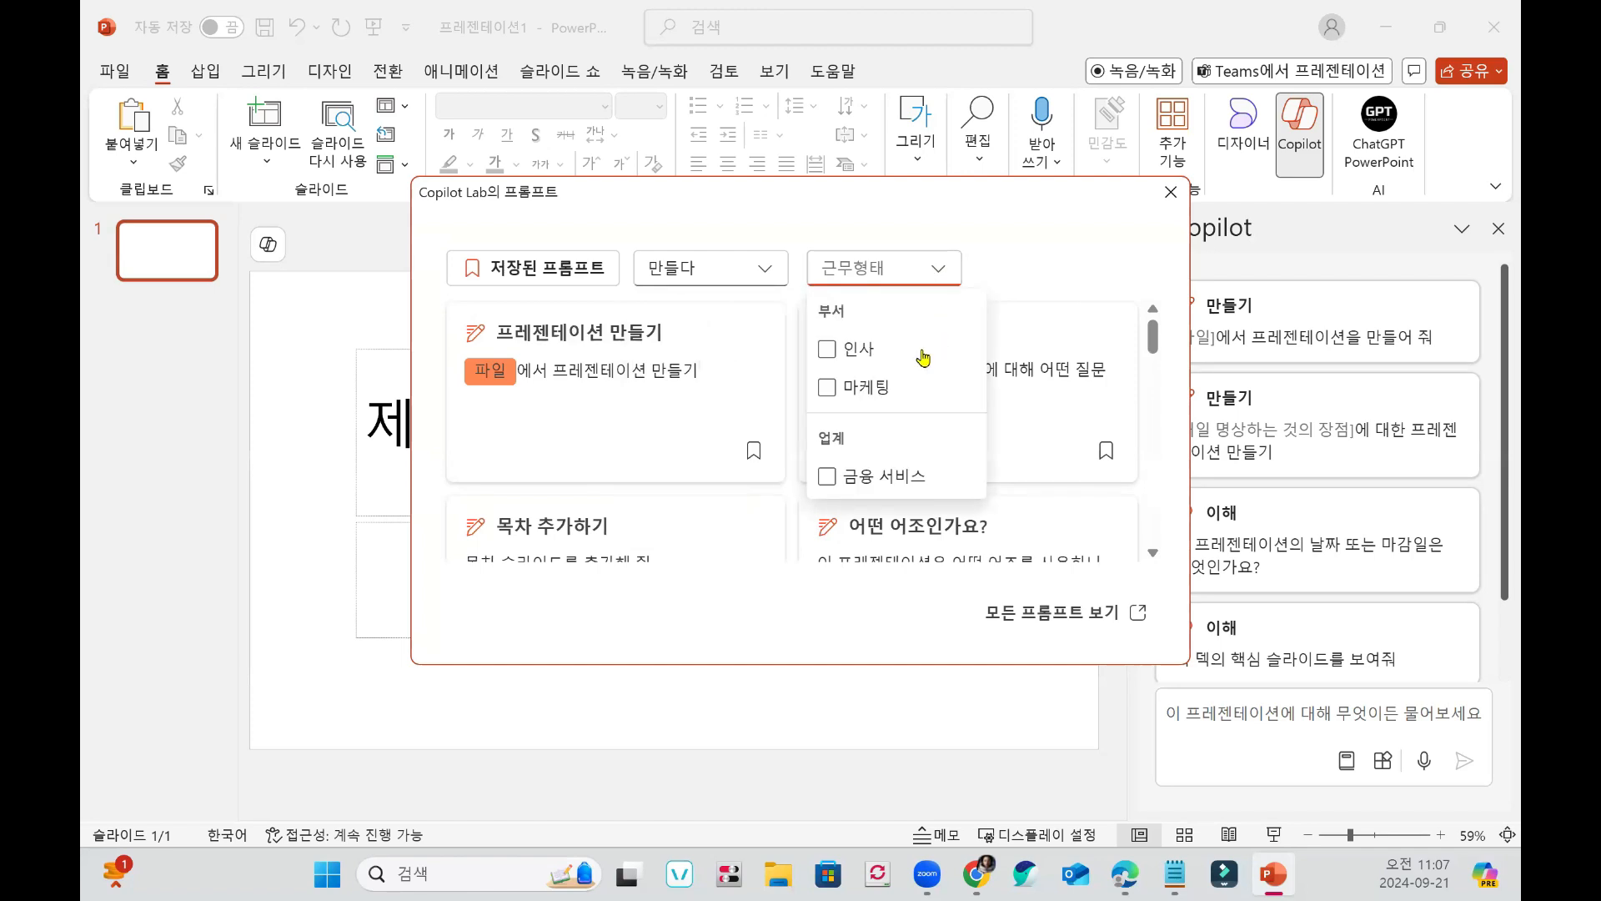
pyautogui.click(826, 349)
pyautogui.click(1037, 258)
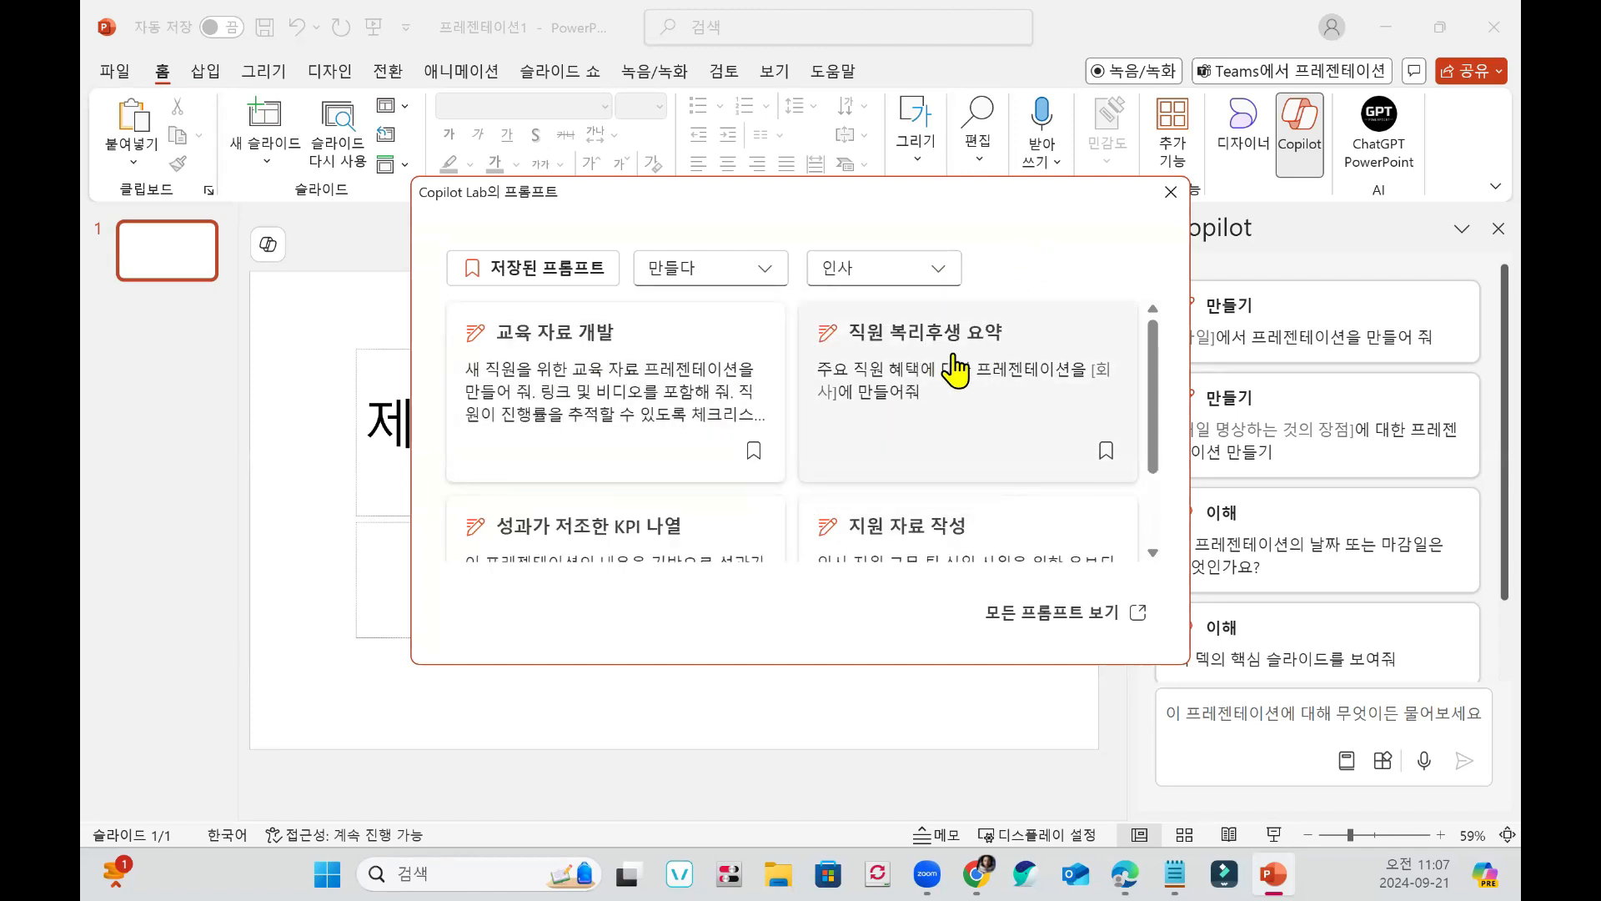
pyautogui.scroll(-2, 955, 372)
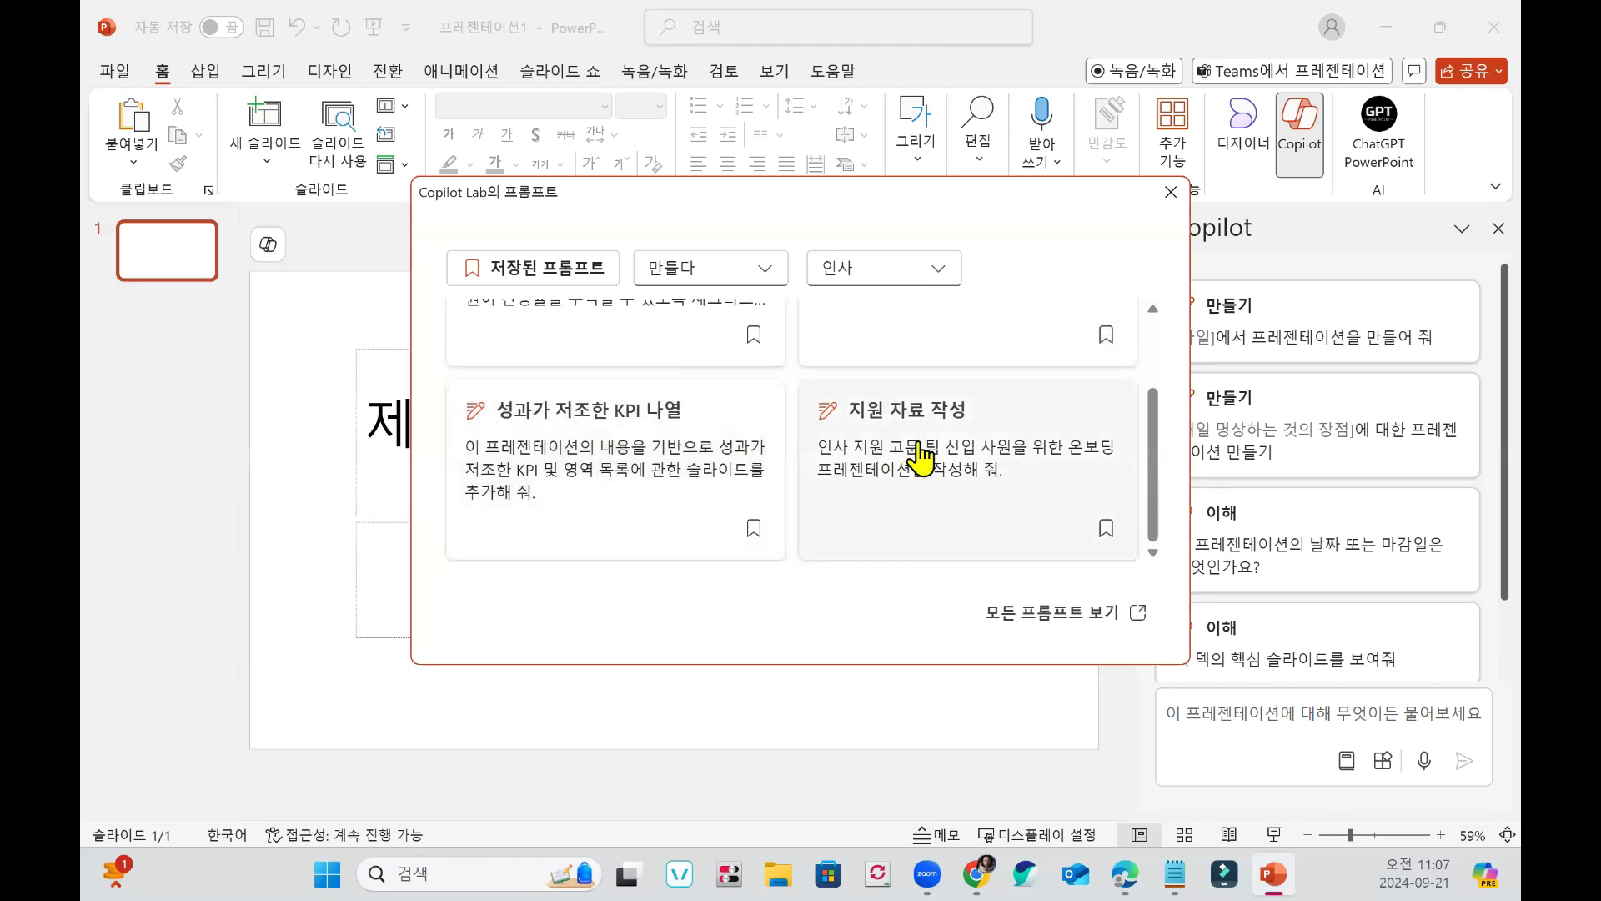
pyautogui.scroll(2, 926, 458)
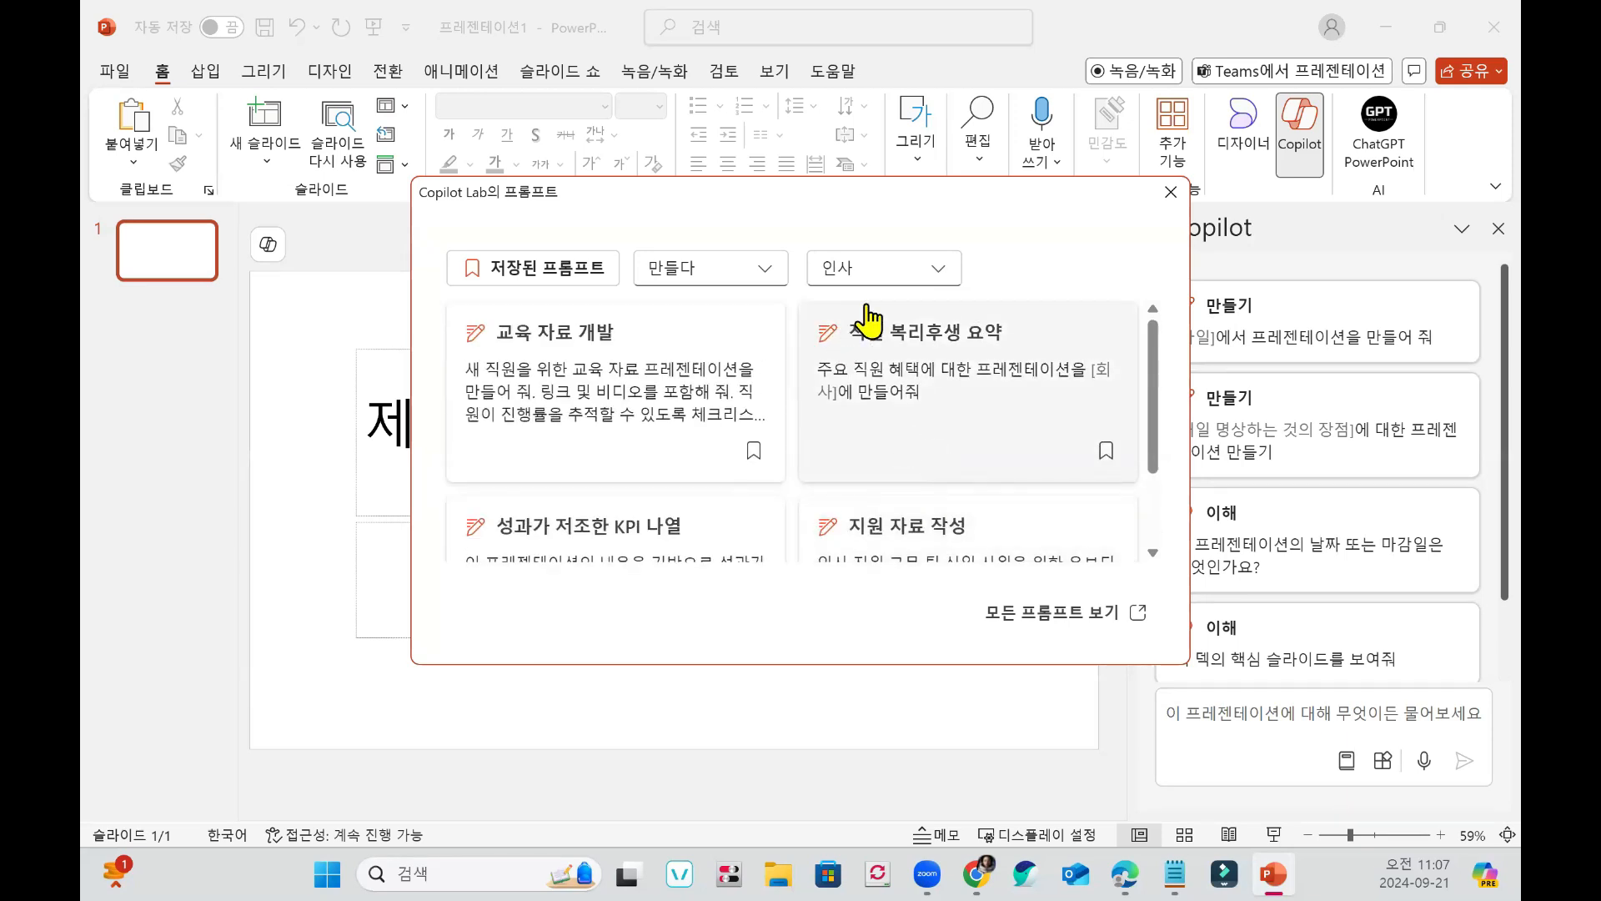
# Clear the 인사 filter and view the 만들다 prompts for 마케팅 and 금융 서비스 in turn, leaving no work type selected.
pyautogui.click(894, 279)
pyautogui.click(830, 354)
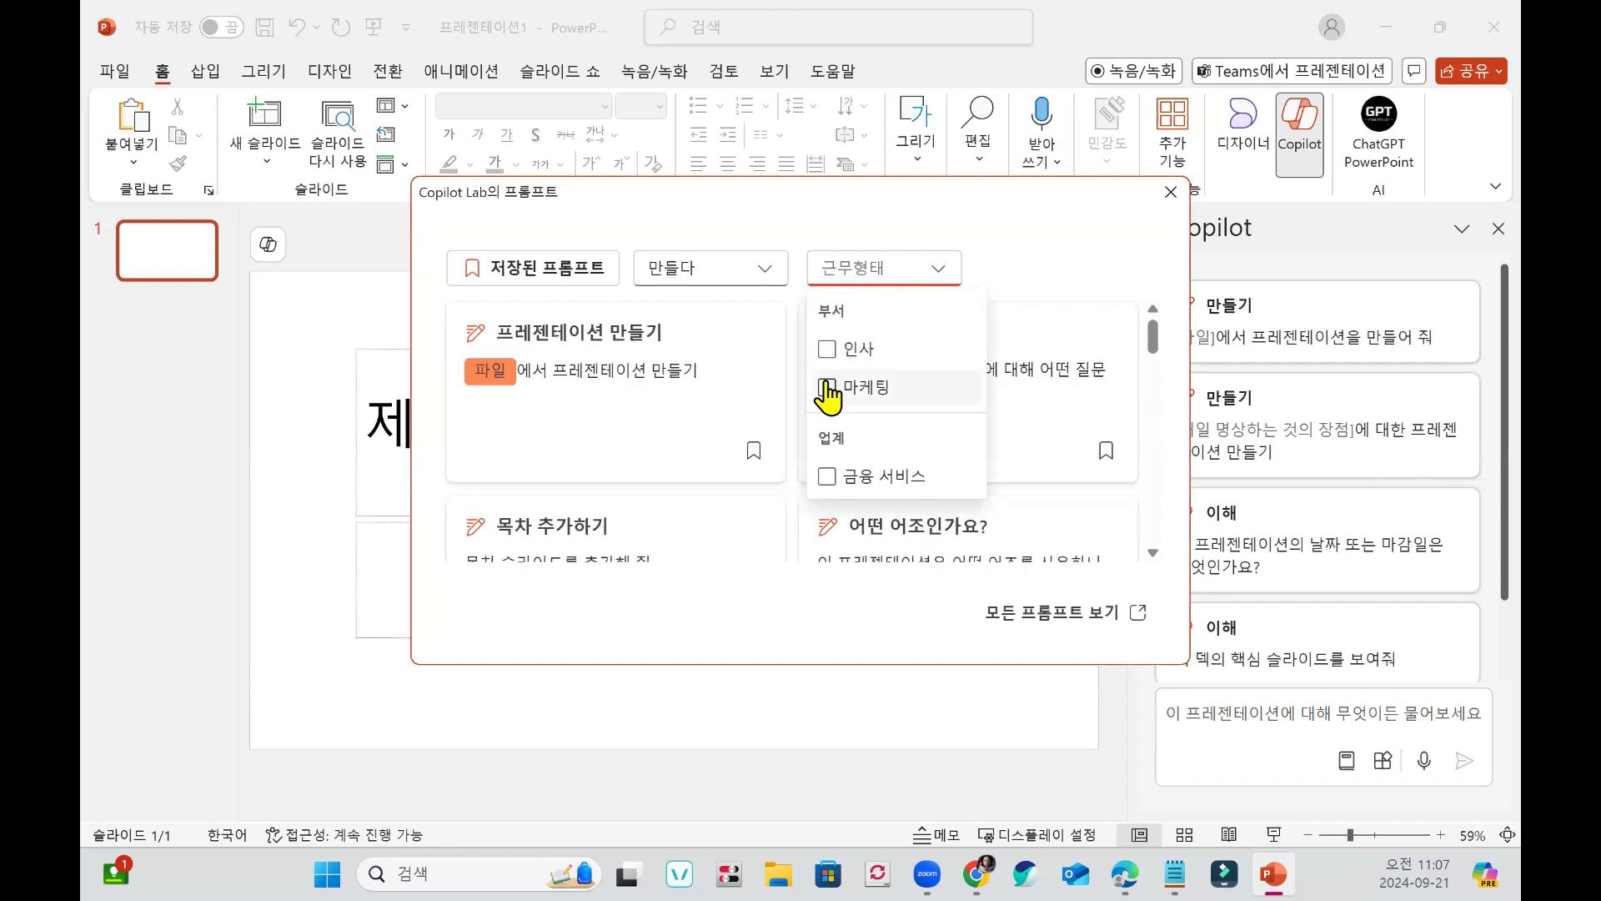
pyautogui.click(870, 391)
pyautogui.click(821, 475)
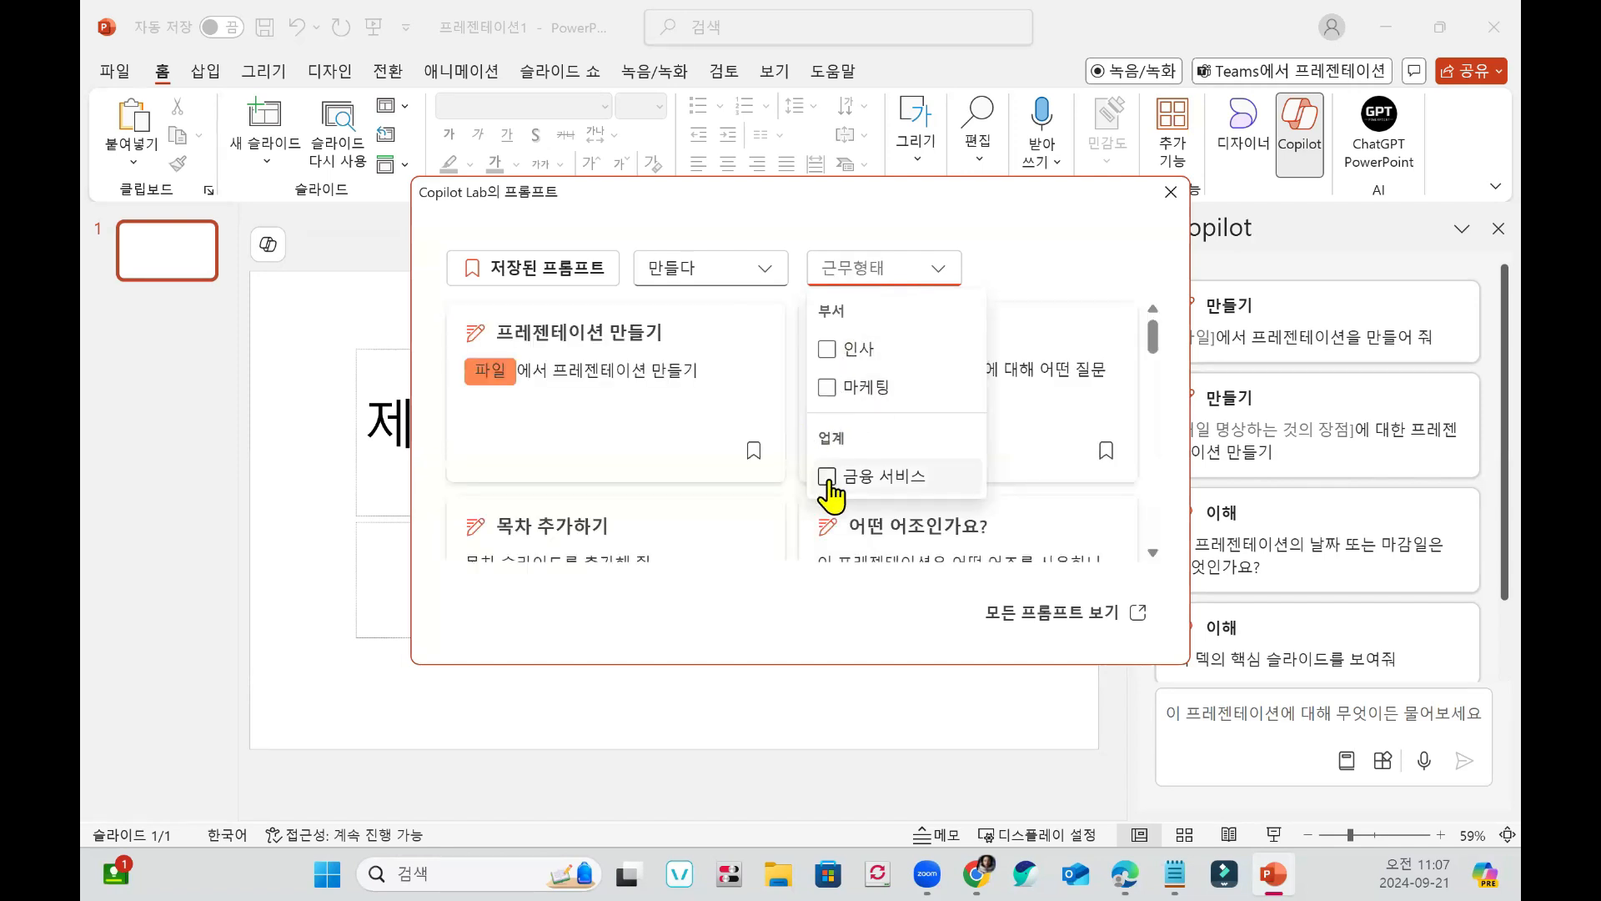
pyautogui.click(808, 479)
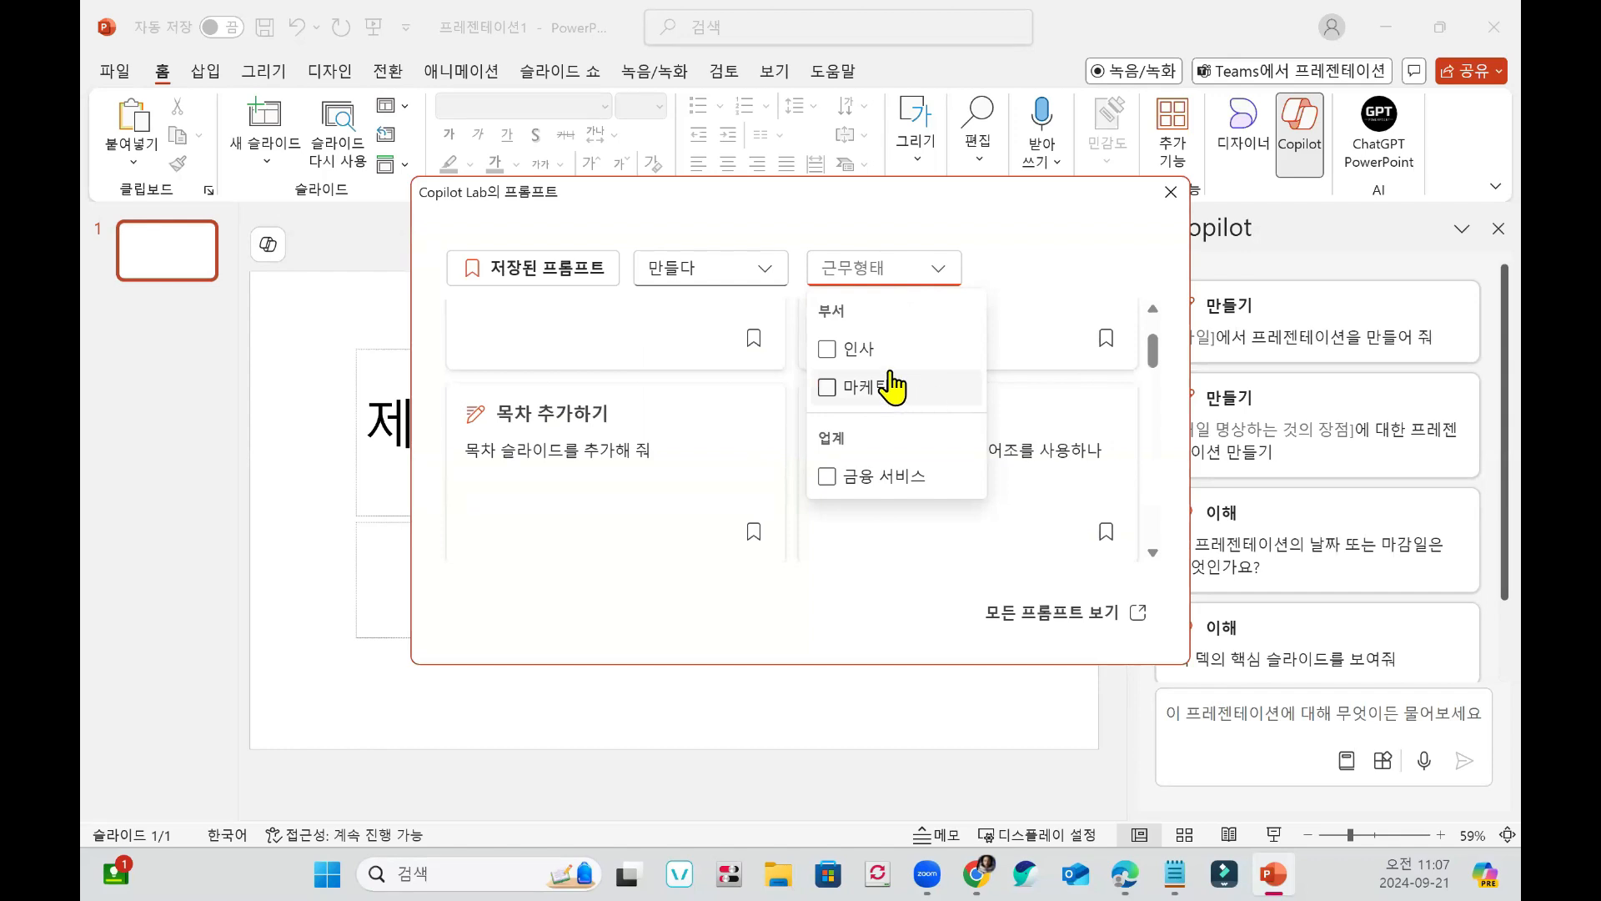
# Filter the prompts by the task 편집하다 only, and check them for the 인사 and 마케팅 departments in turn.
pyautogui.click(740, 267)
pyautogui.click(655, 349)
pyautogui.click(653, 310)
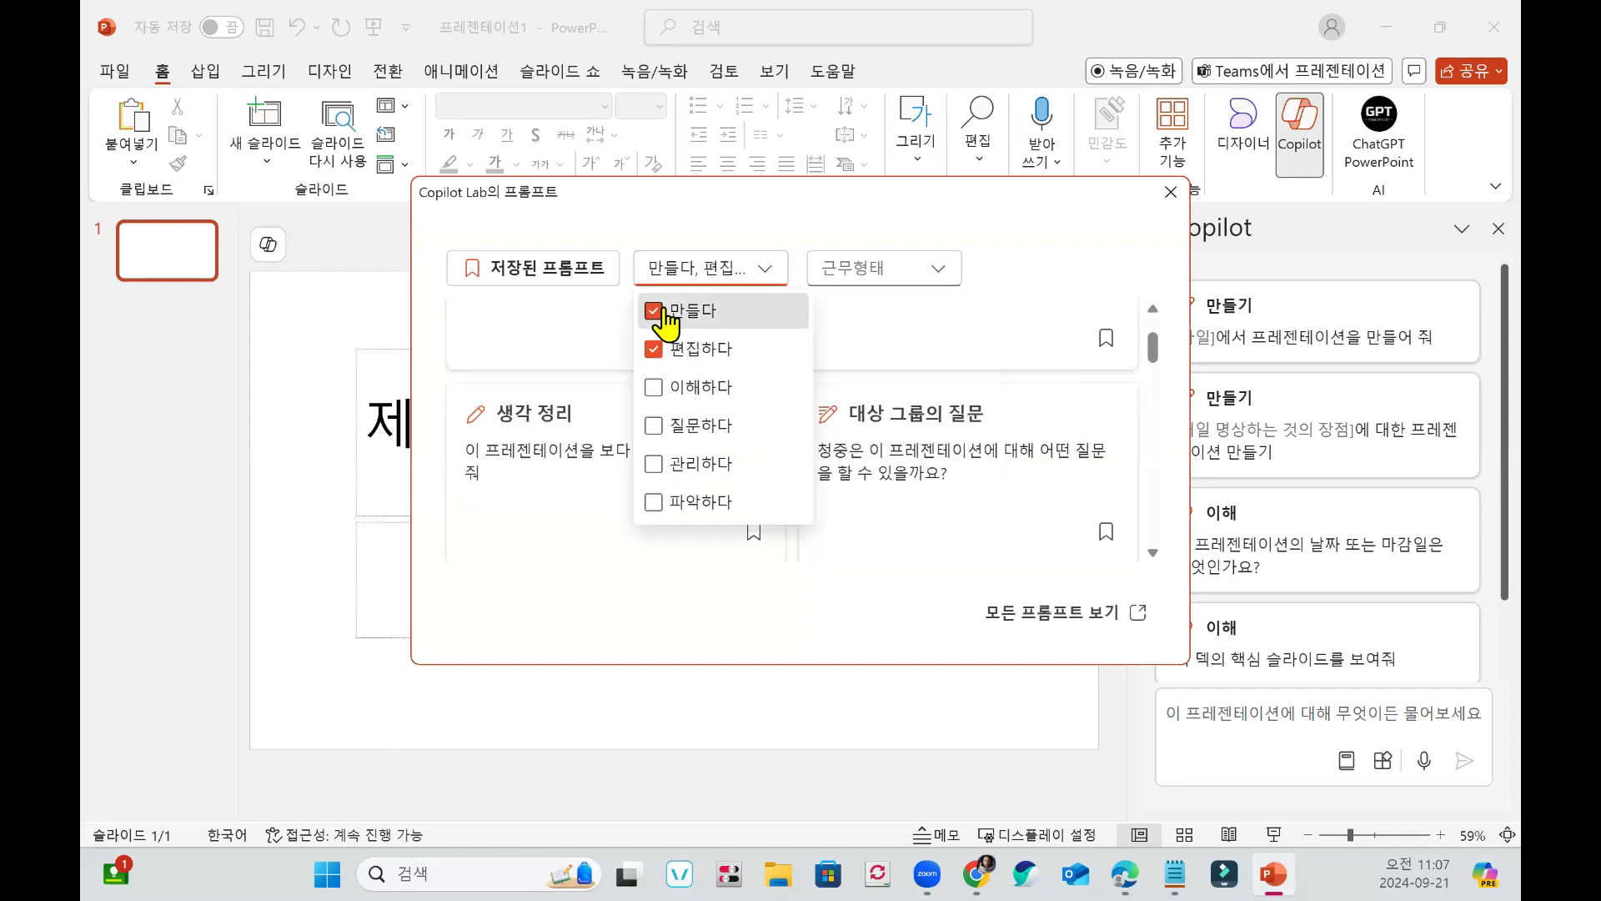
pyautogui.click(920, 284)
pyautogui.click(867, 354)
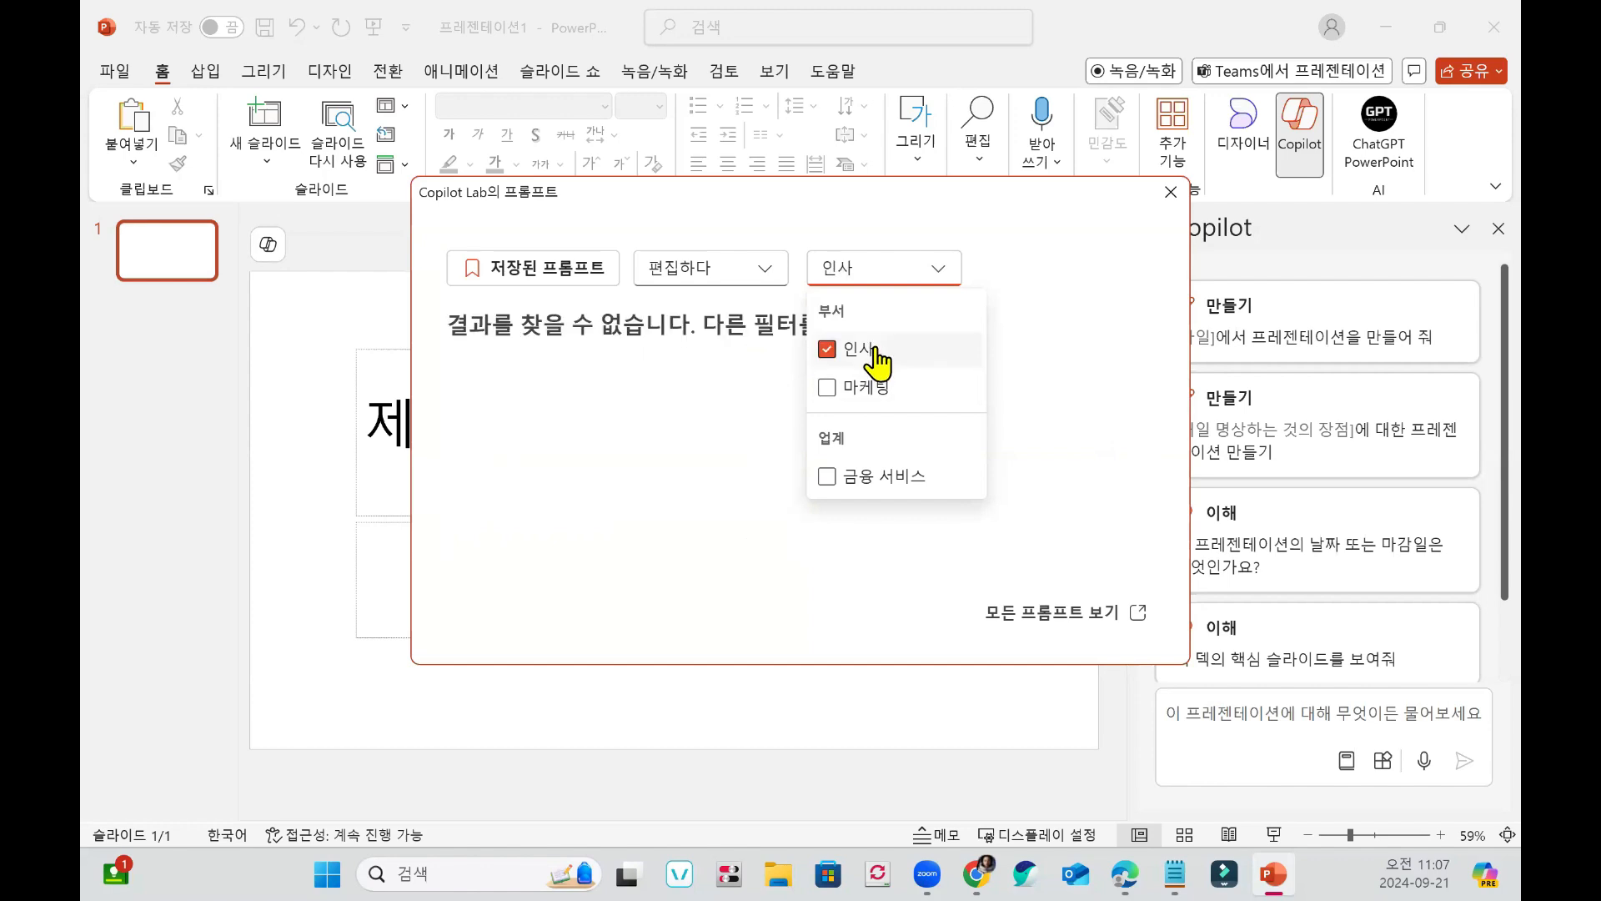
pyautogui.click(871, 388)
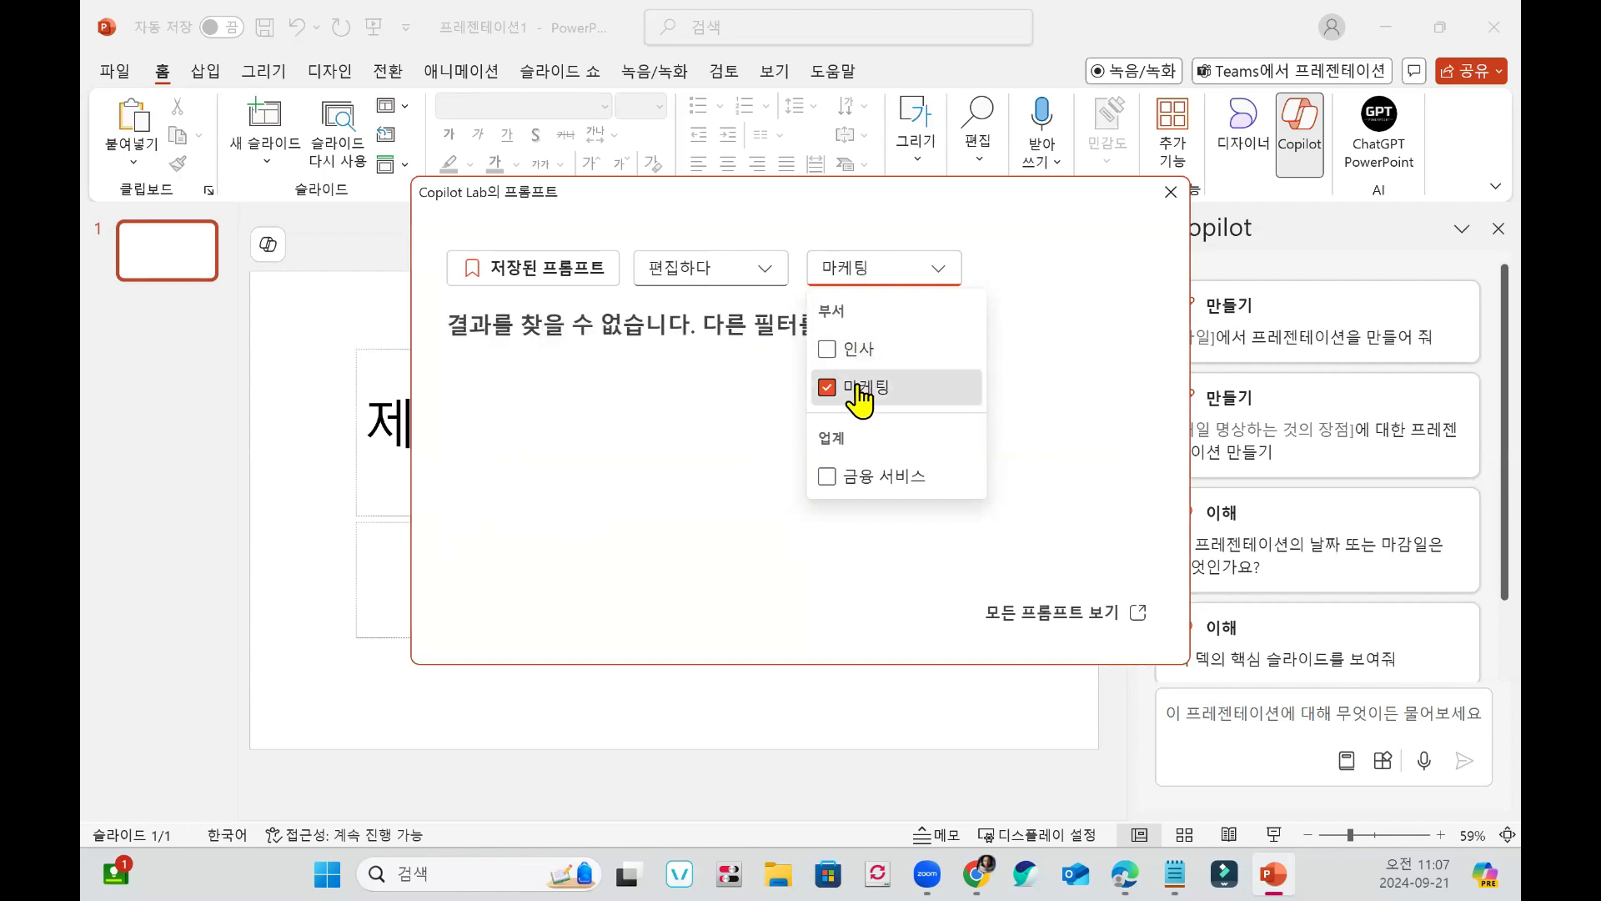
# View the 편집하다 prompts for 금융 서비스 instead of 마케팅, and clear the work-type filter.
pyautogui.click(874, 387)
pyautogui.click(859, 482)
pyautogui.click(857, 482)
# Switch the Copilot Lab task filter from 편집하다 to 관리하다 only, and show the matching prompts.
pyautogui.click(762, 271)
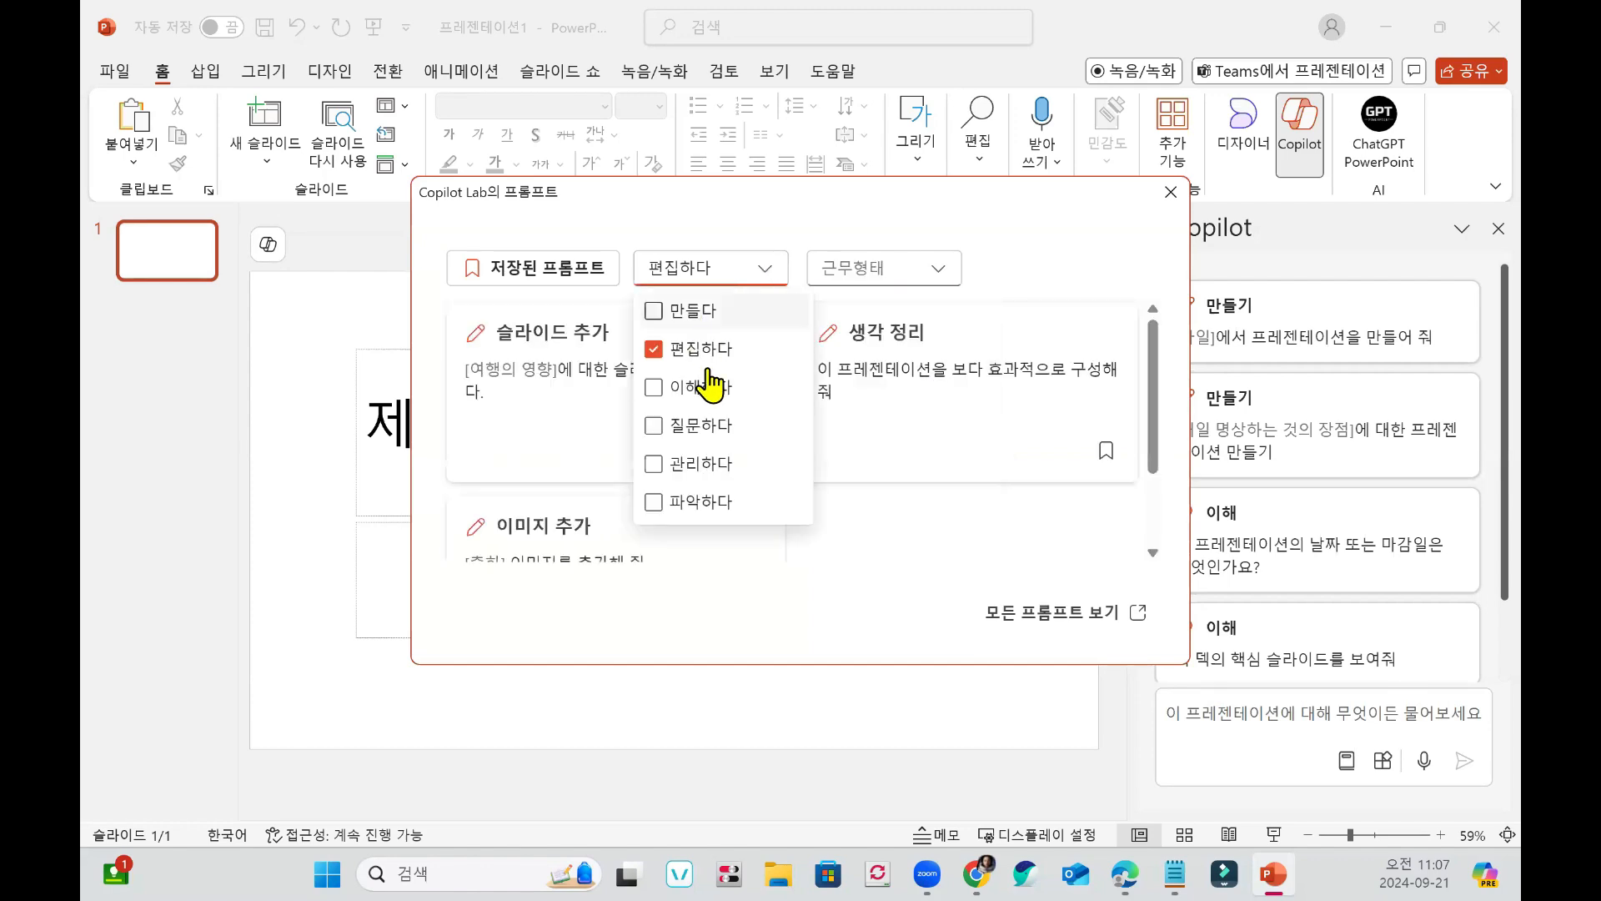
pyautogui.click(654, 464)
pyautogui.click(657, 351)
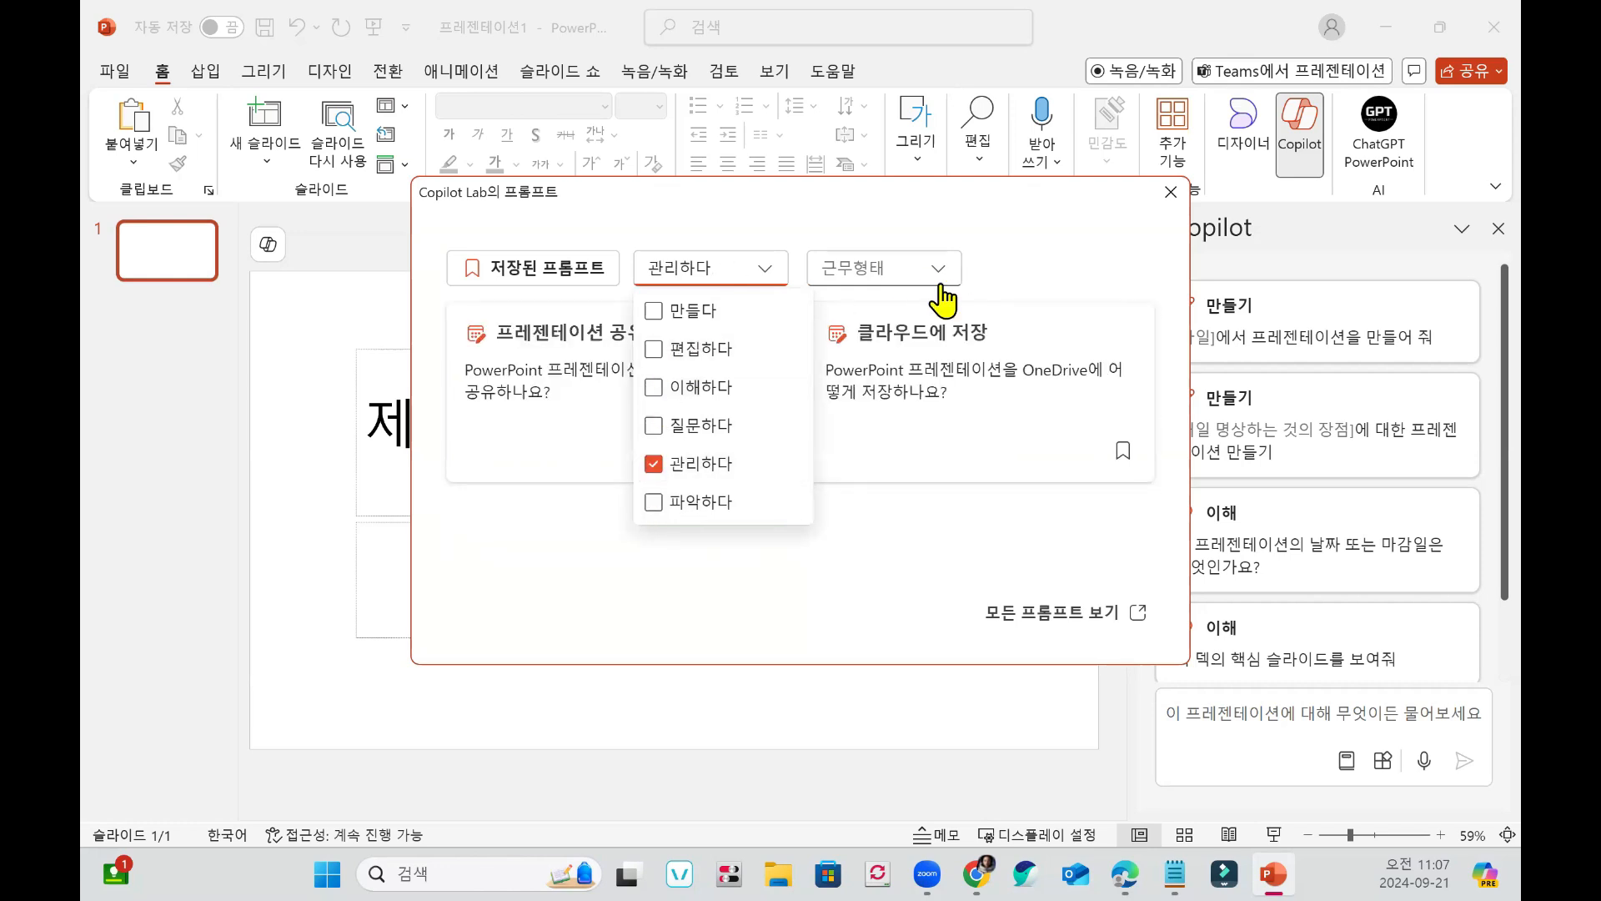
pyautogui.click(1067, 271)
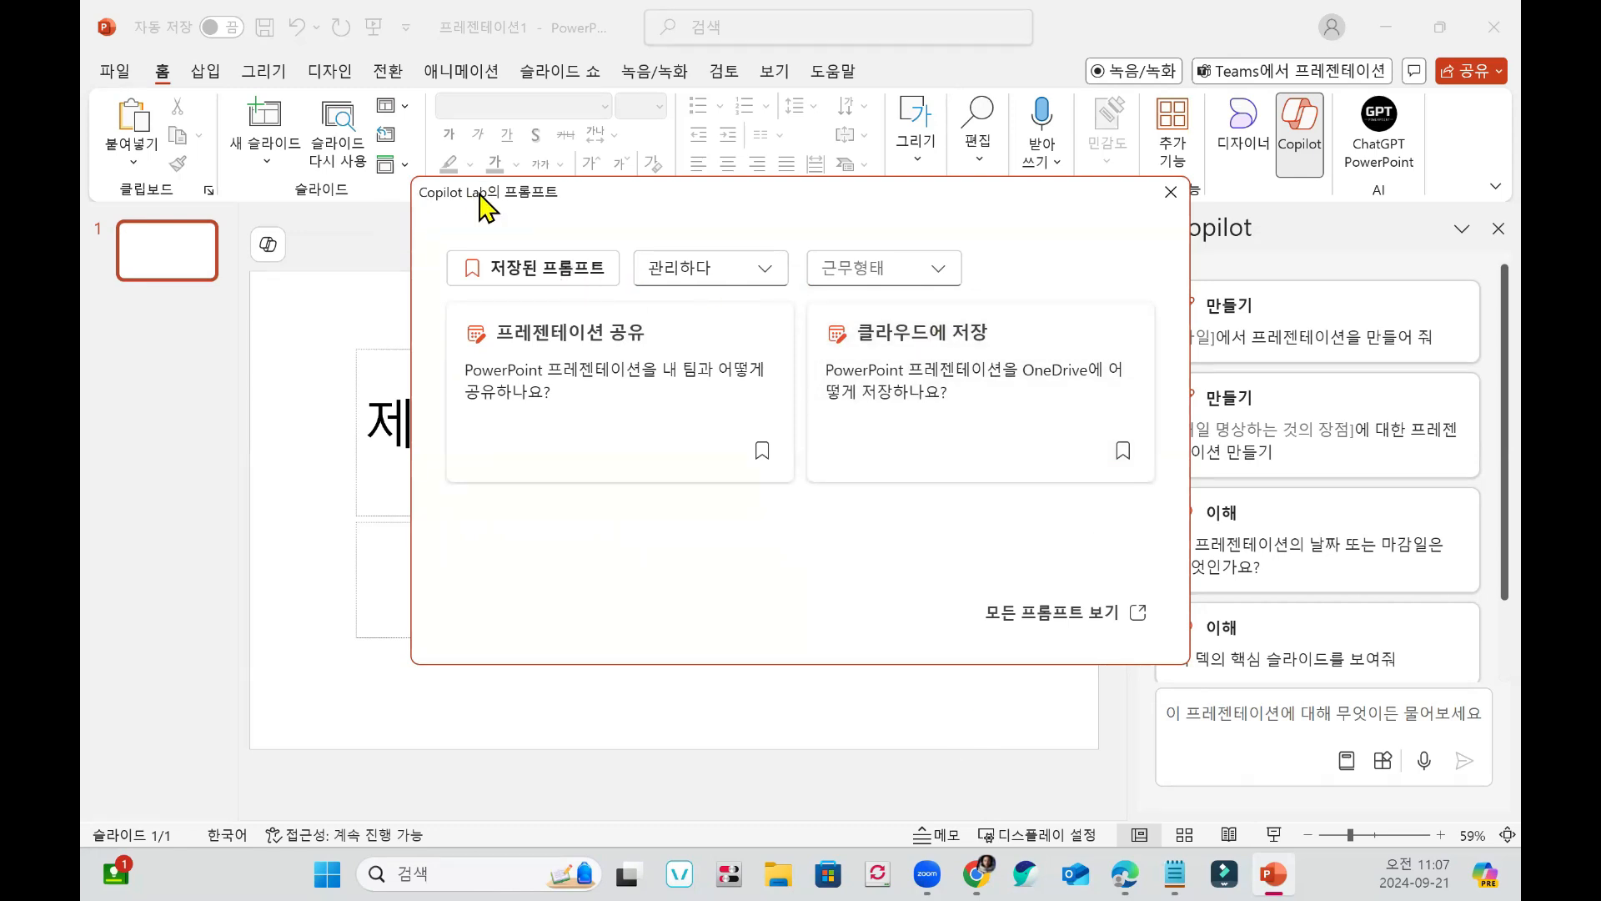
# Open the full Copilot Lab prompt collection in a maximised browser window and save the page to 즐겨찾기 모음.
pyautogui.click(1124, 619)
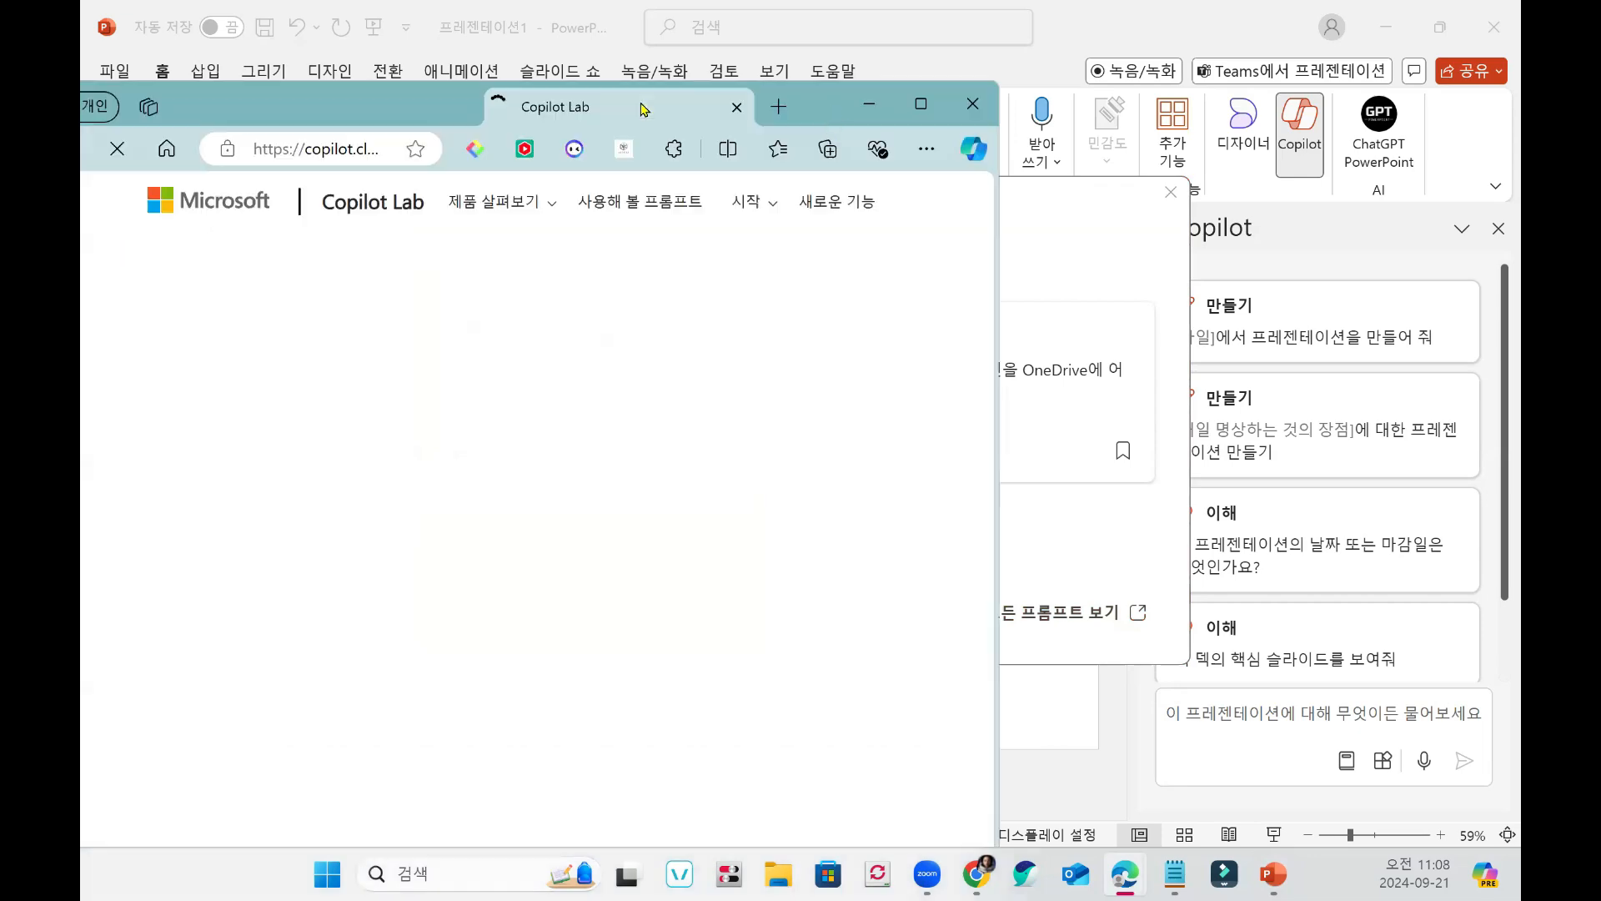
pyautogui.click(920, 104)
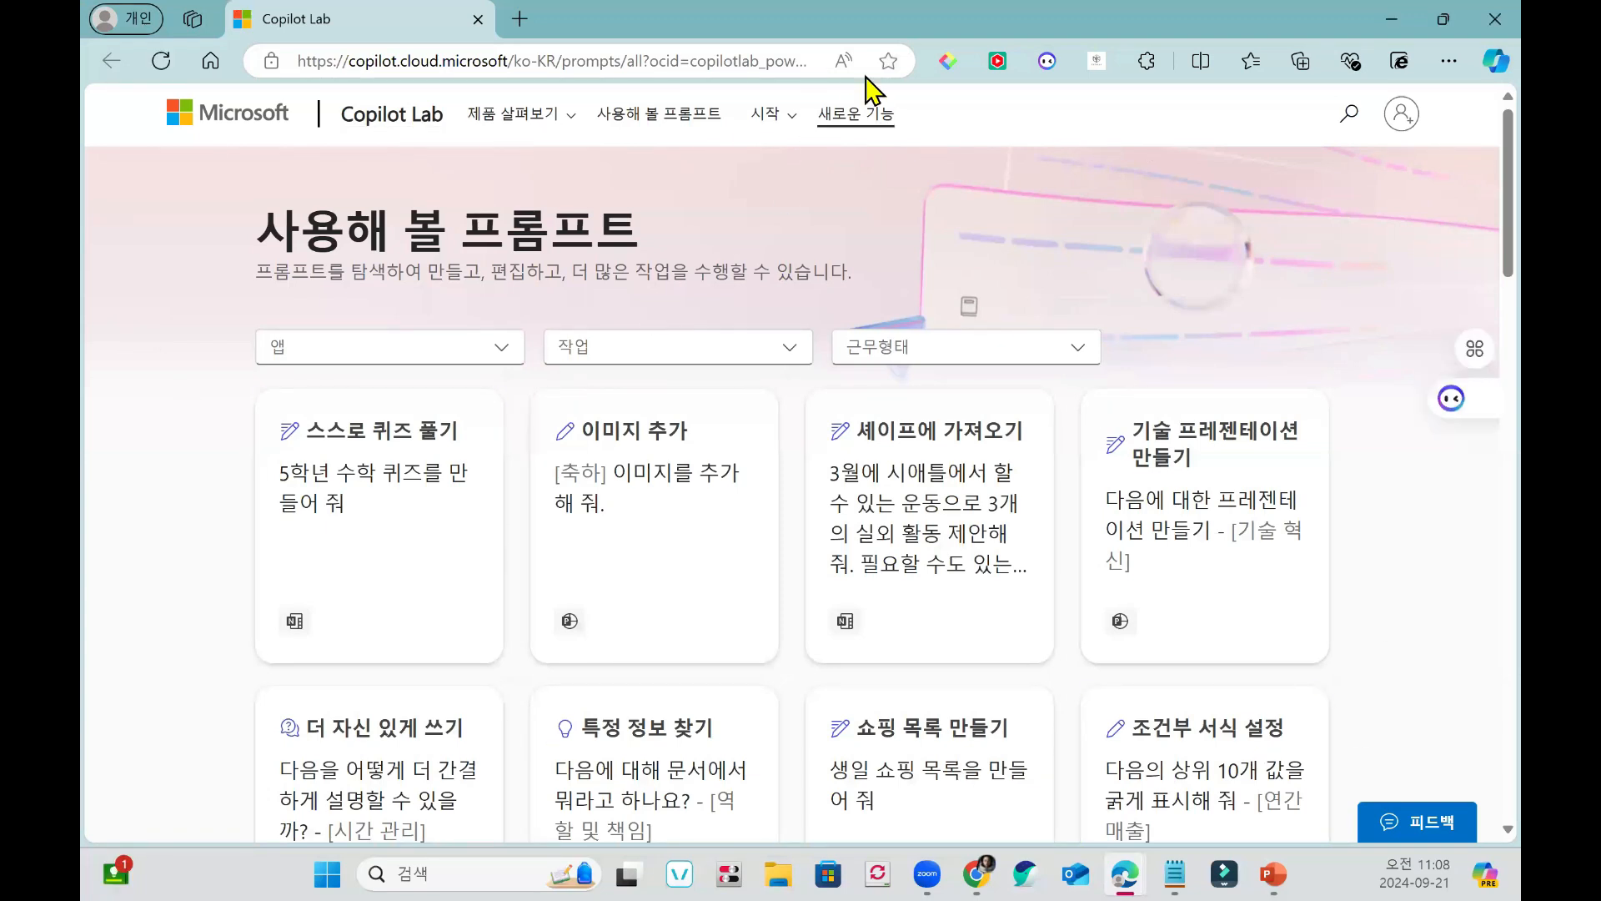
pyautogui.click(887, 63)
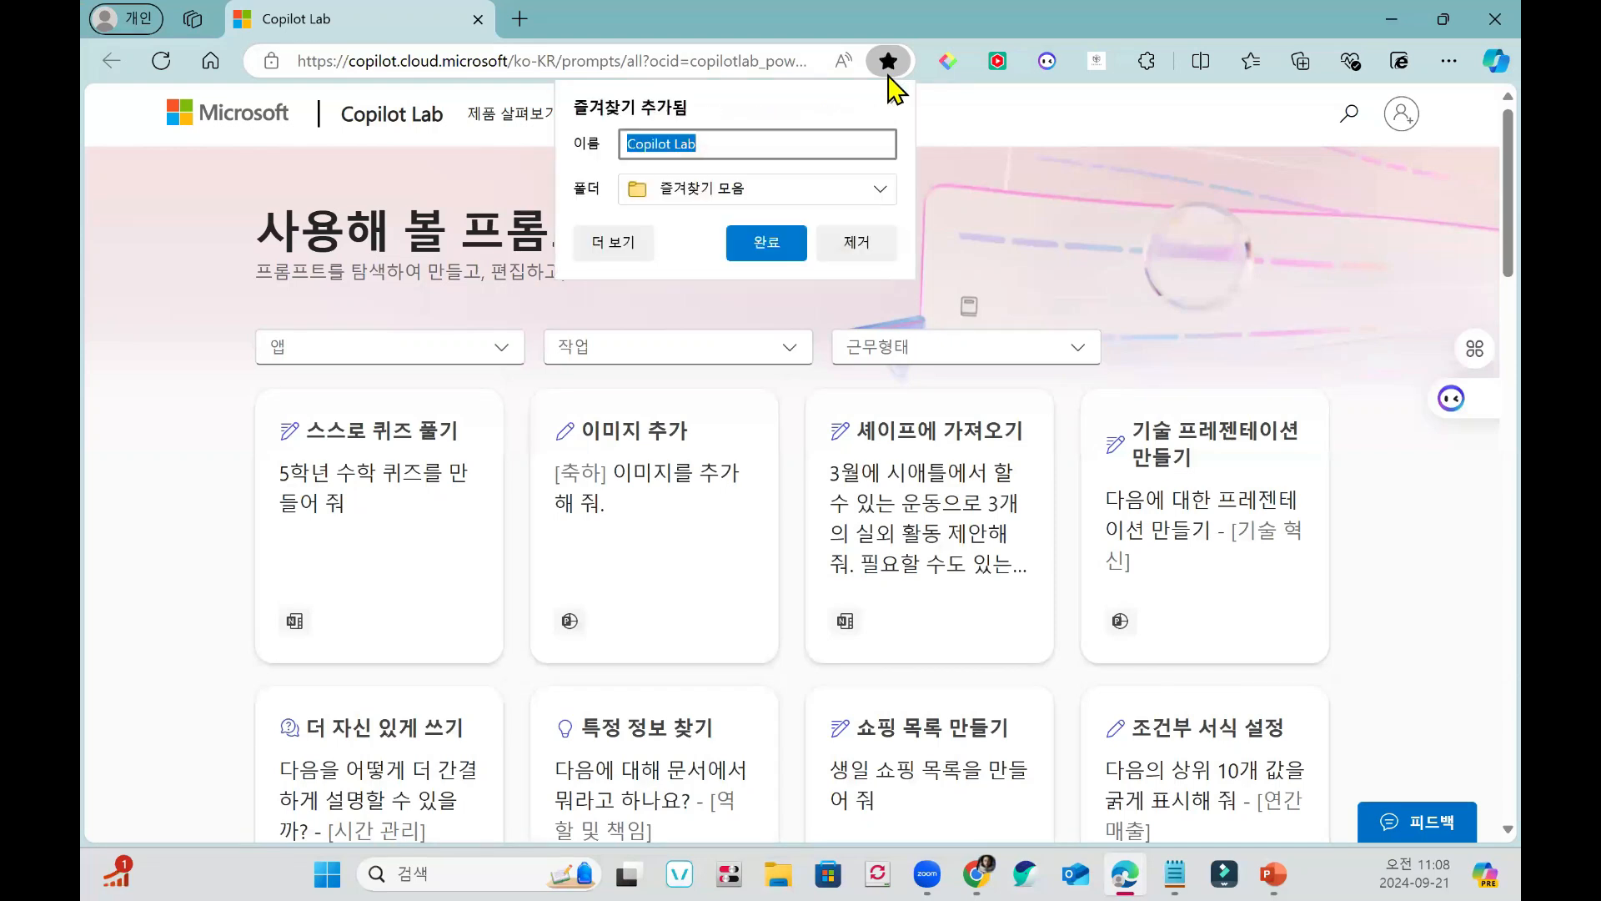
pyautogui.click(789, 254)
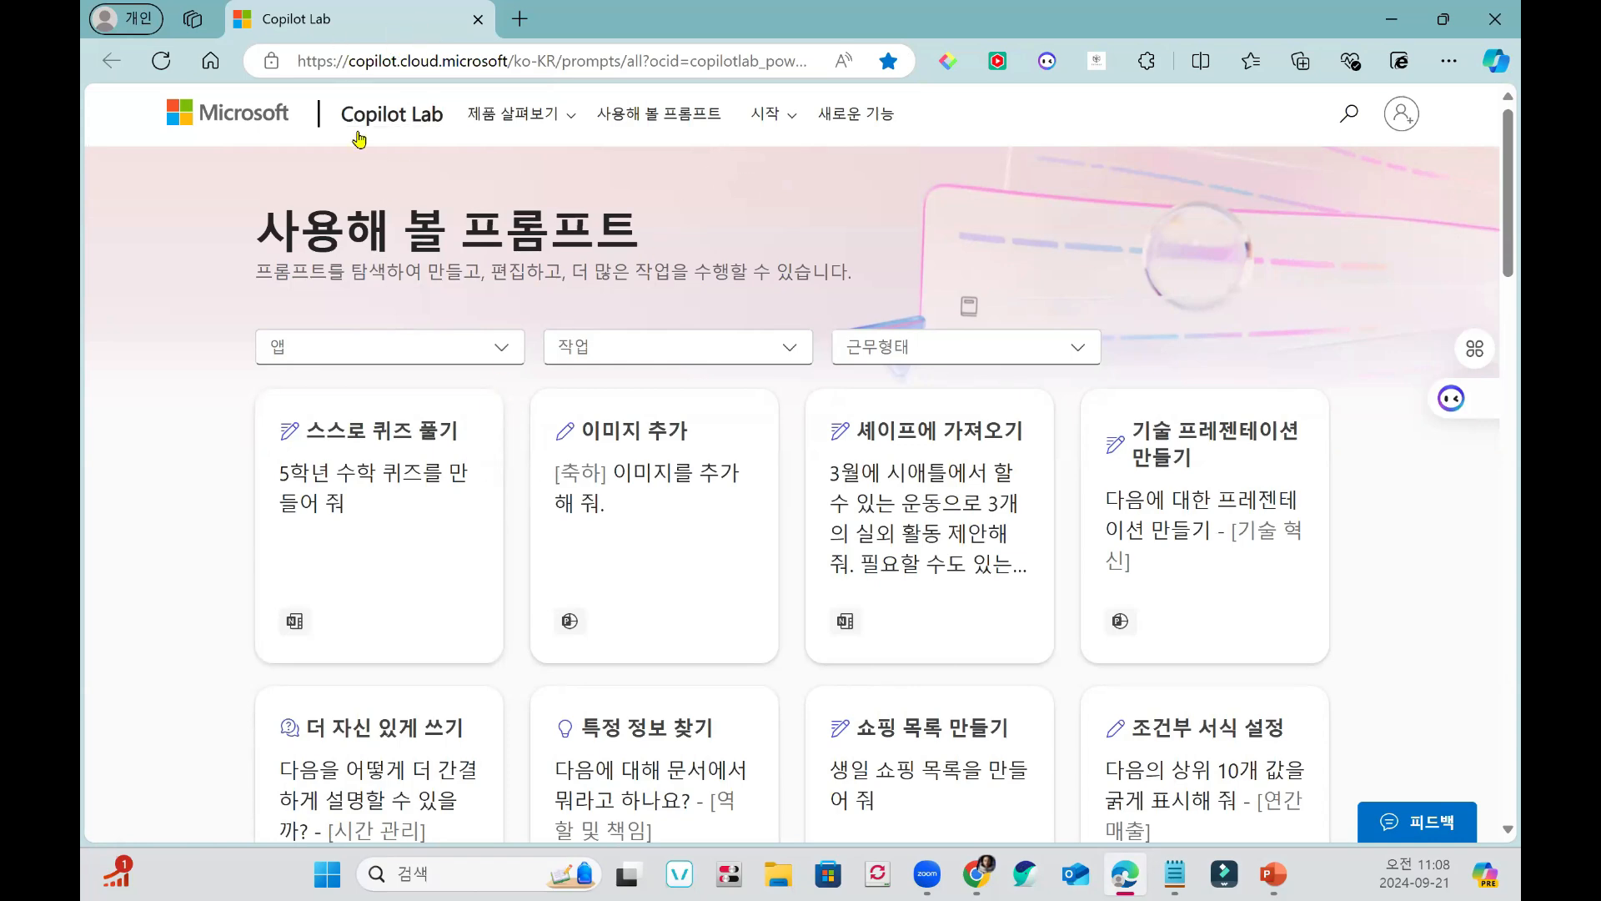
# Look through the 사용해 볼 프롬프트 page, including the prompt cards and the quick tips for better prompts.
pyautogui.scroll(-12, 534, 423)
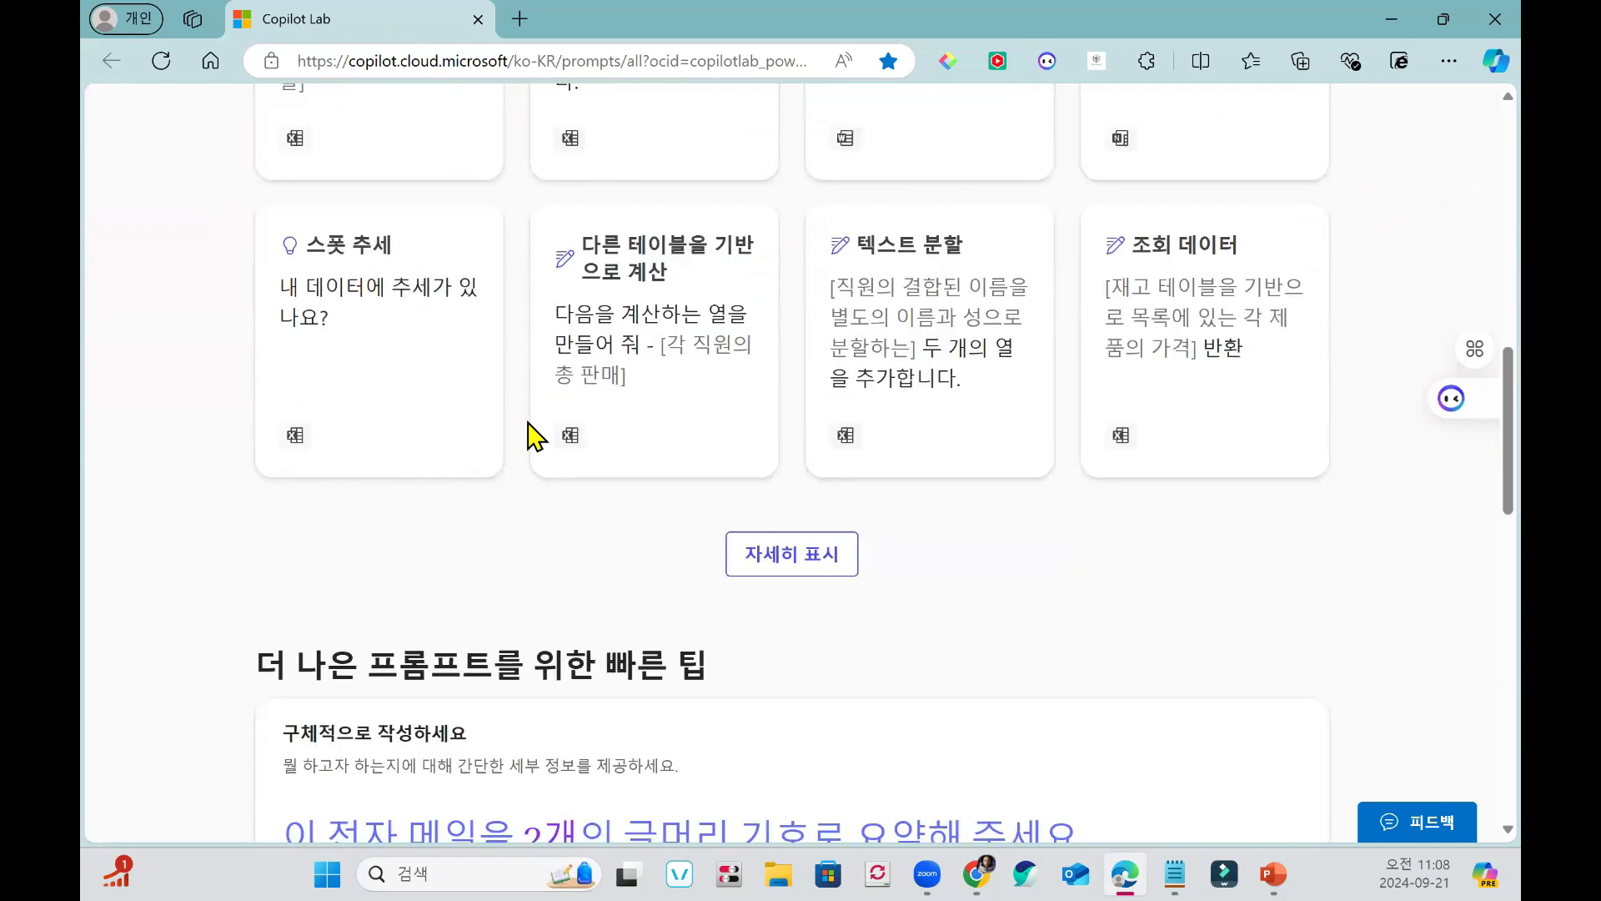
pyautogui.scroll(-4, 529, 427)
pyautogui.scroll(3, 529, 427)
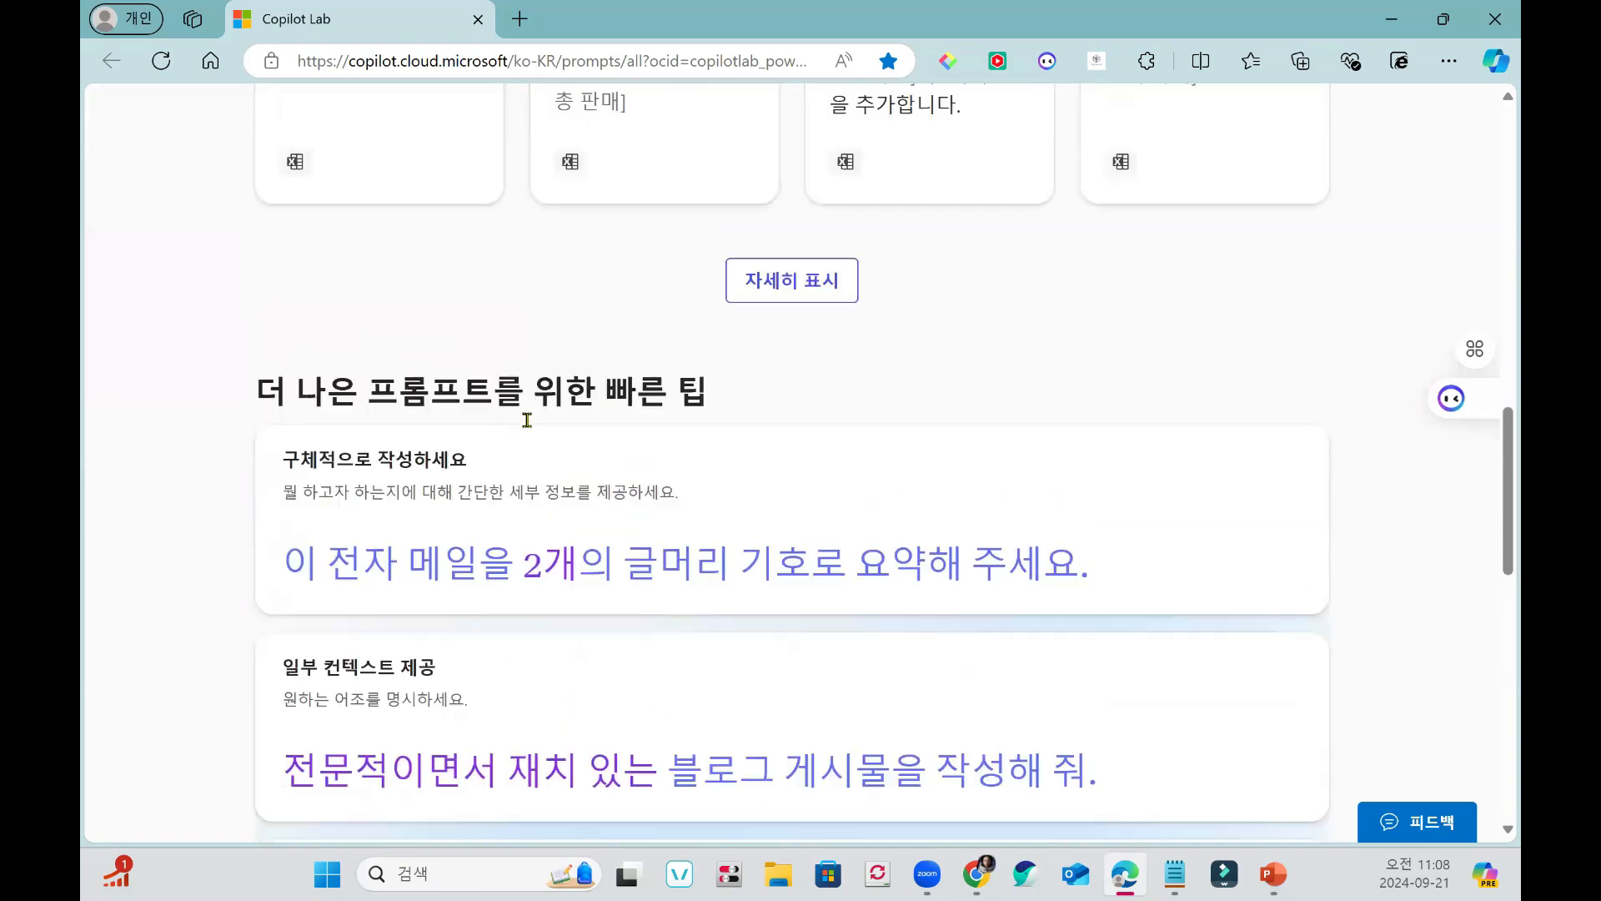
pyautogui.scroll(-3, 529, 427)
pyautogui.scroll(-3, 530, 426)
pyautogui.scroll(10, 525, 425)
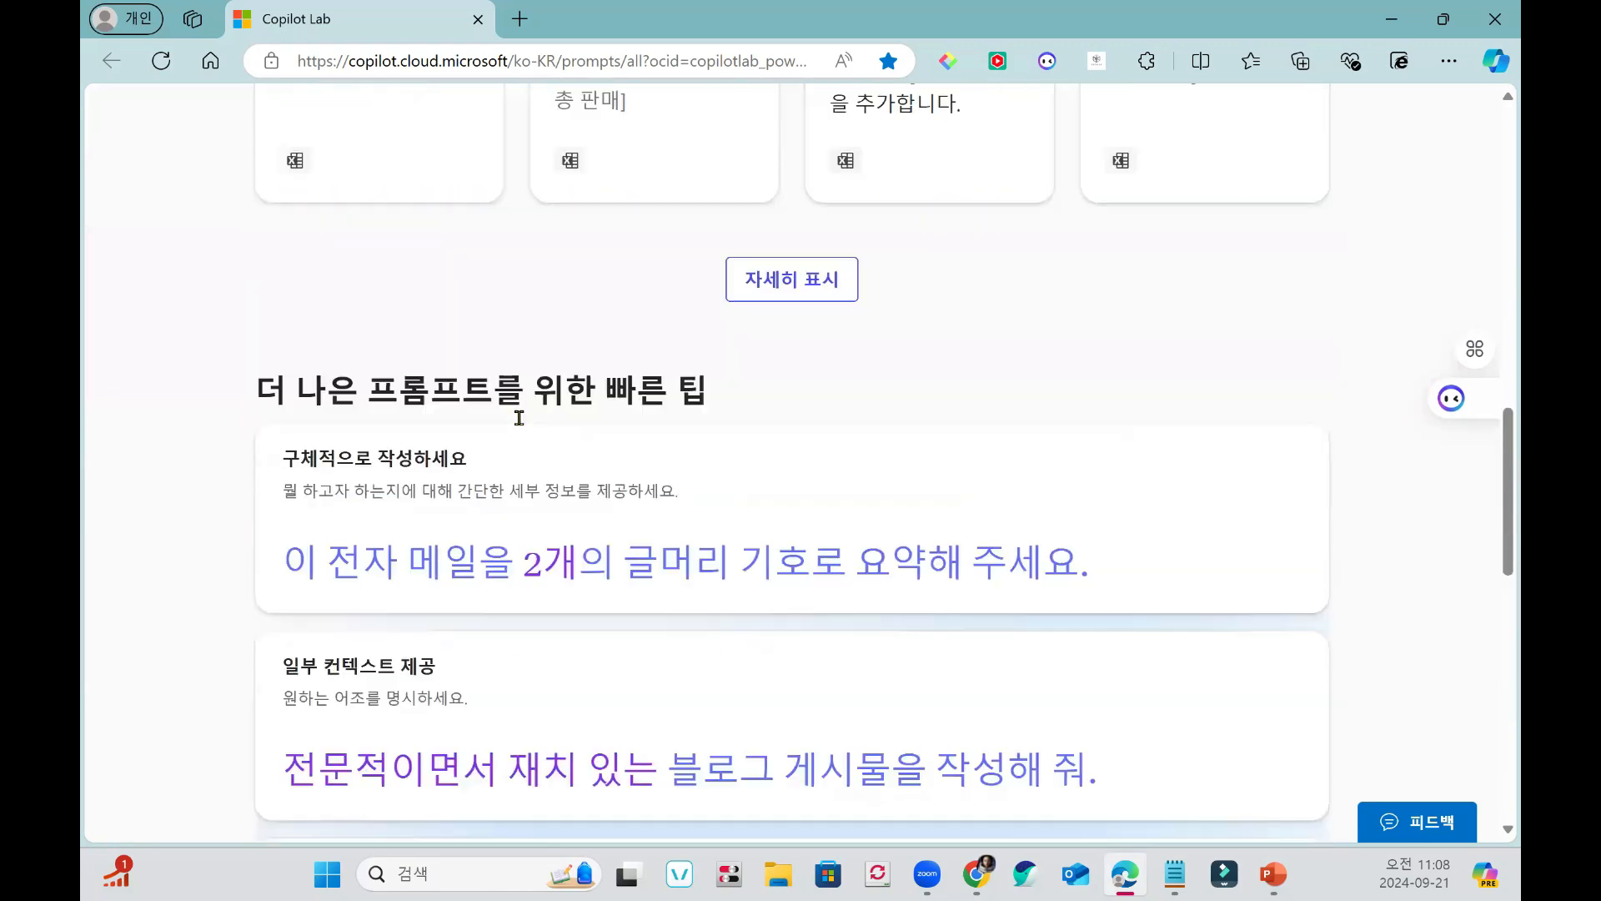
pyautogui.scroll(10, 518, 421)
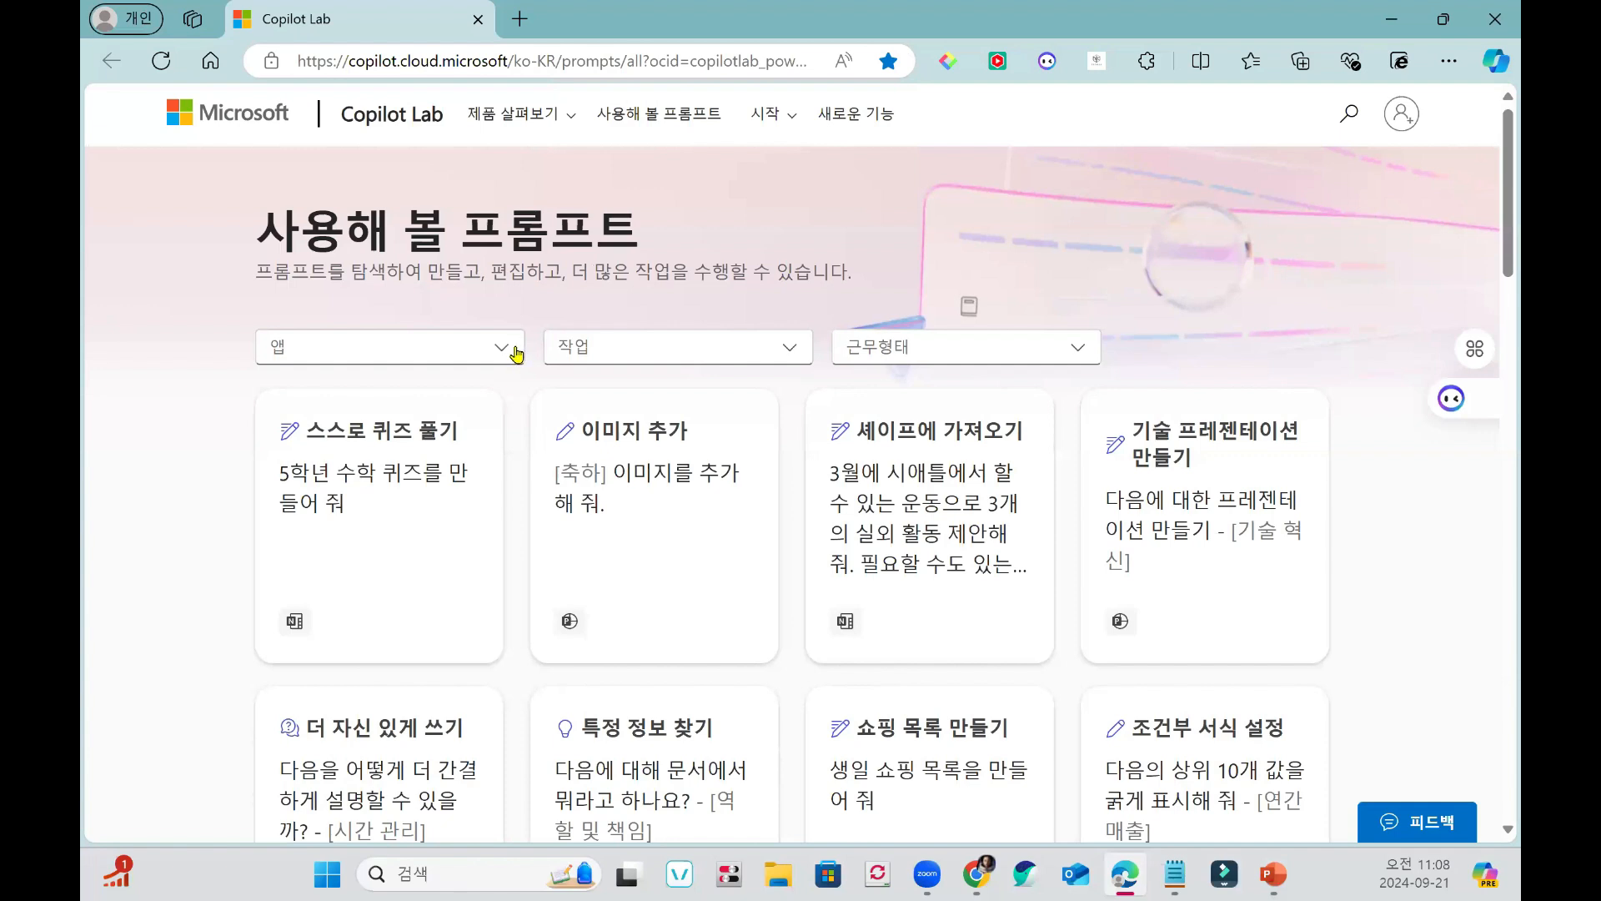
# Check which apps and tasks are offered as filters for the prompt collection.
pyautogui.click(515, 354)
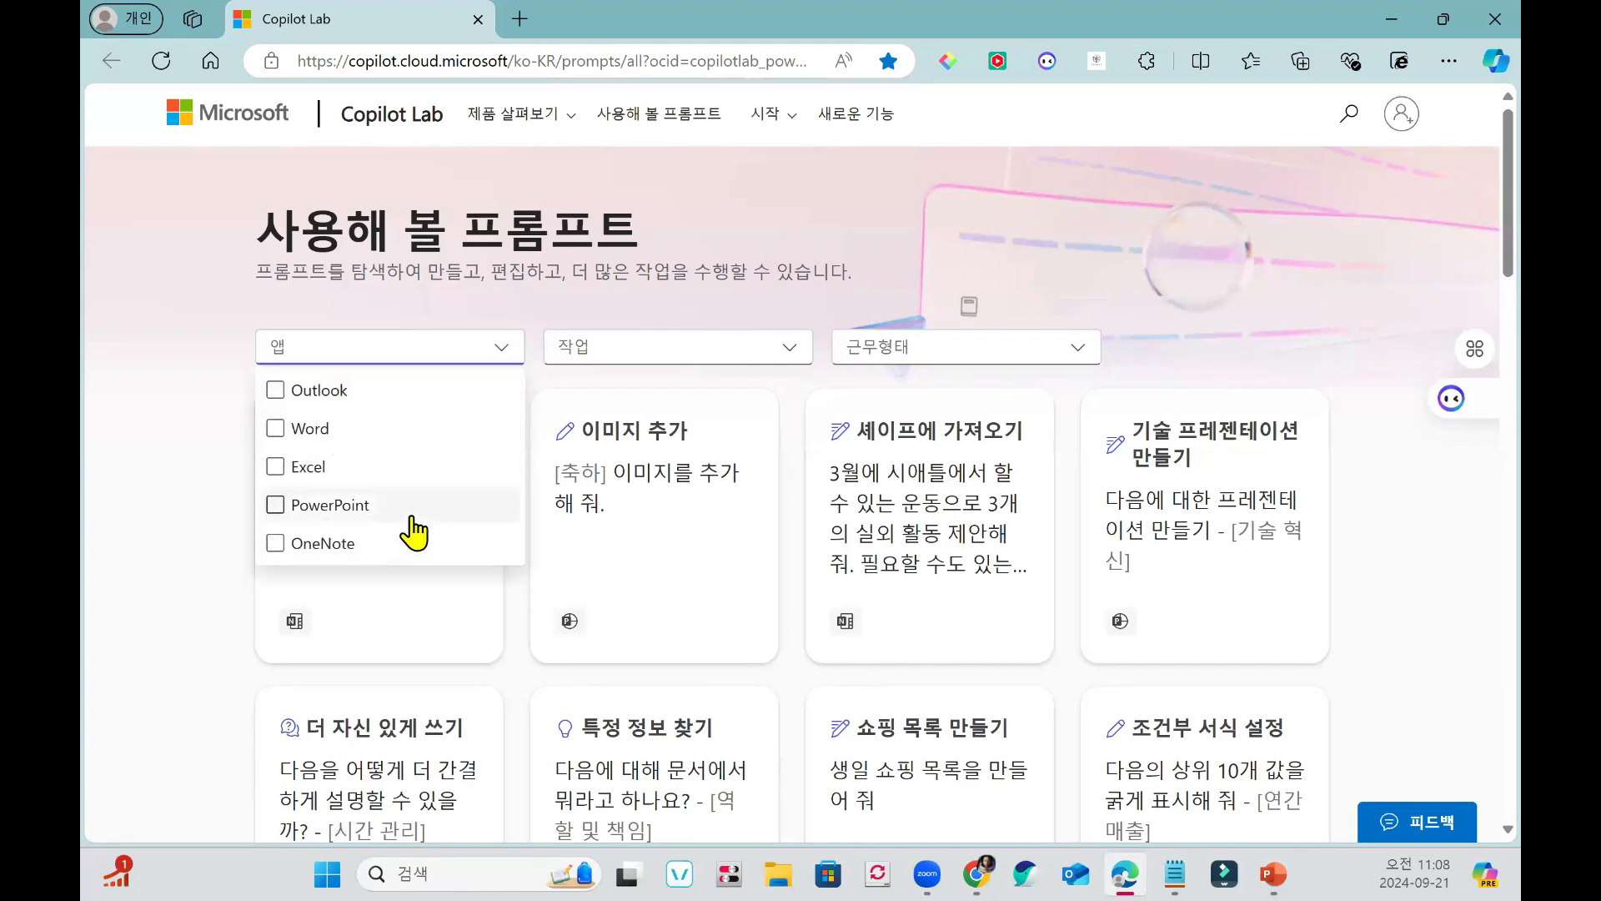
pyautogui.click(751, 357)
pyautogui.scroll(-2, 575, 667)
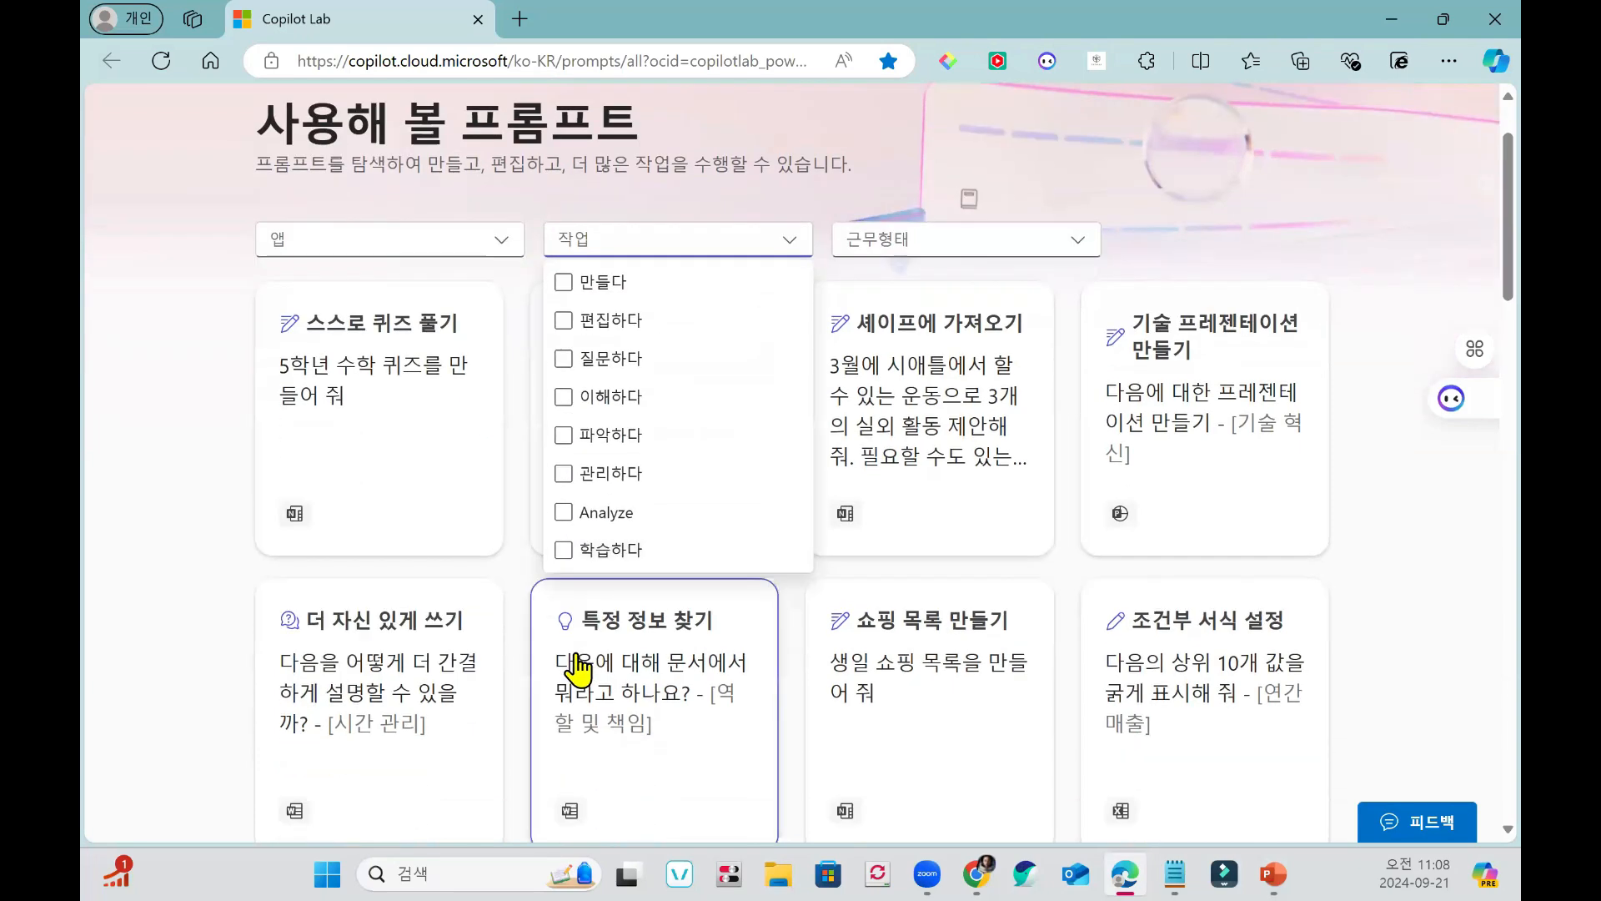
pyautogui.scroll(2, 815, 602)
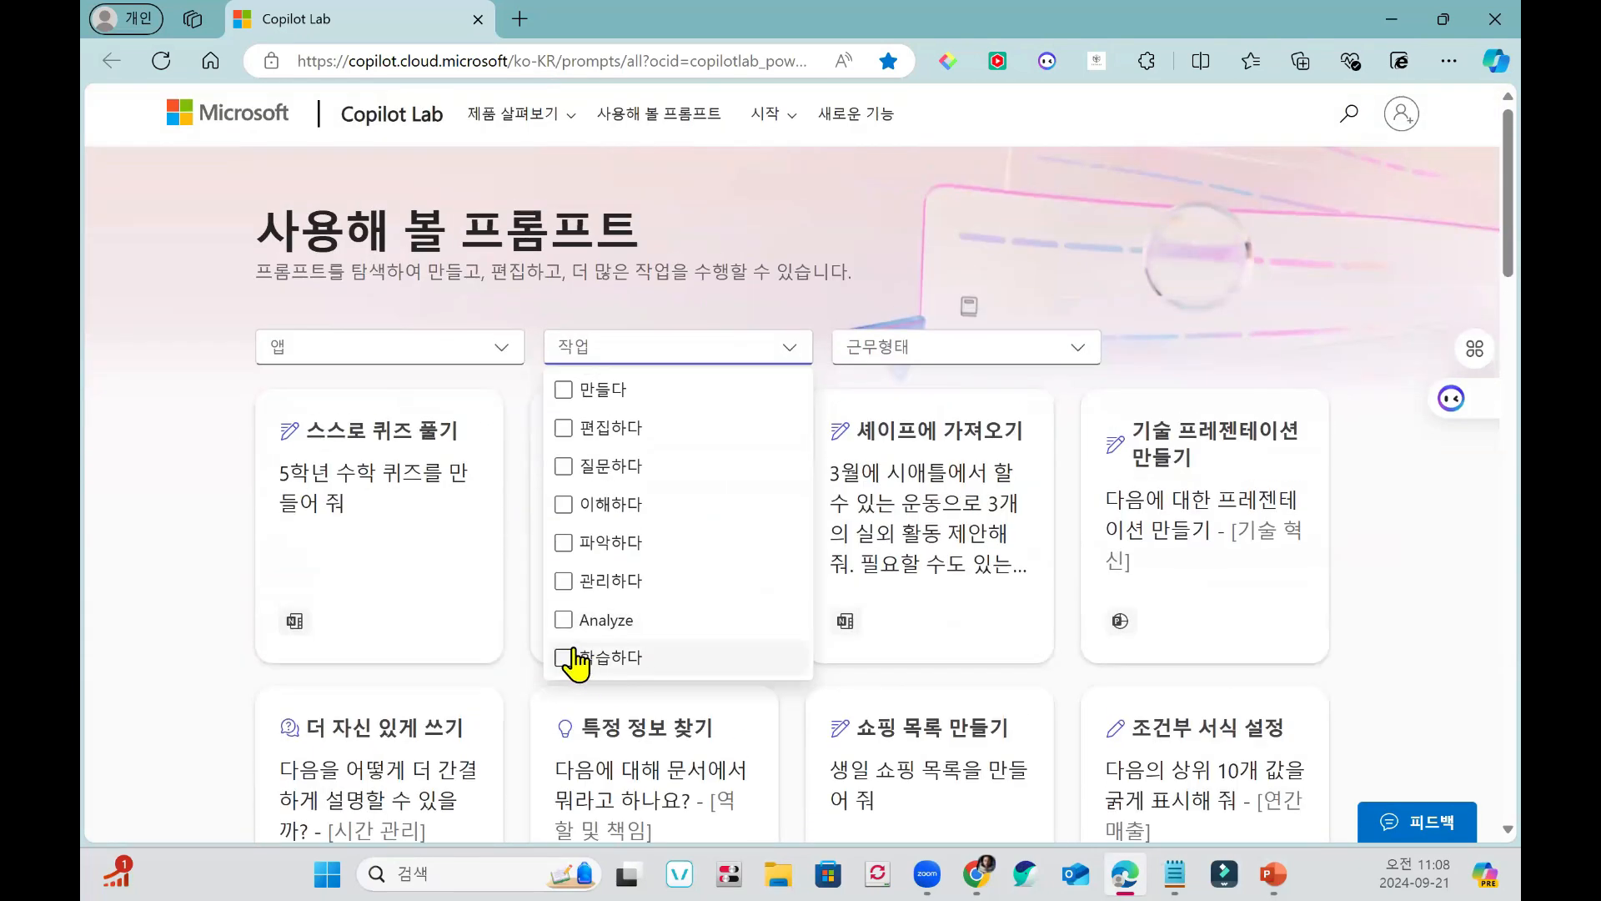
# Filter the web prompt collection by the app Excel and the task Analyze.
pyautogui.click(500, 347)
pyautogui.click(276, 467)
pyautogui.click(659, 354)
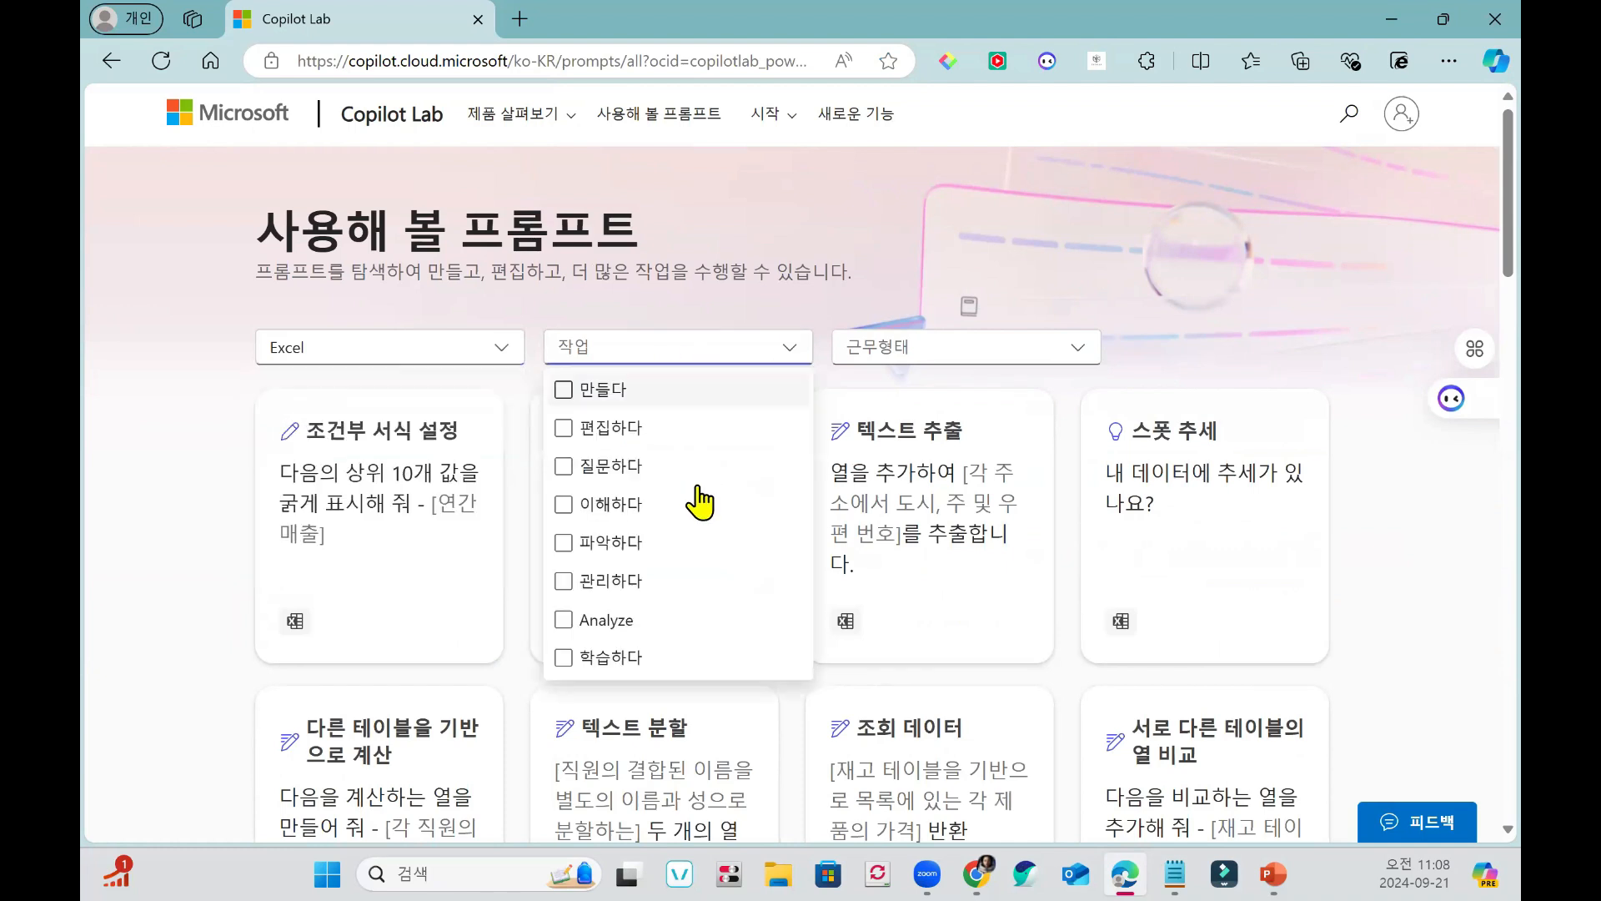
pyautogui.click(607, 620)
pyautogui.click(1010, 546)
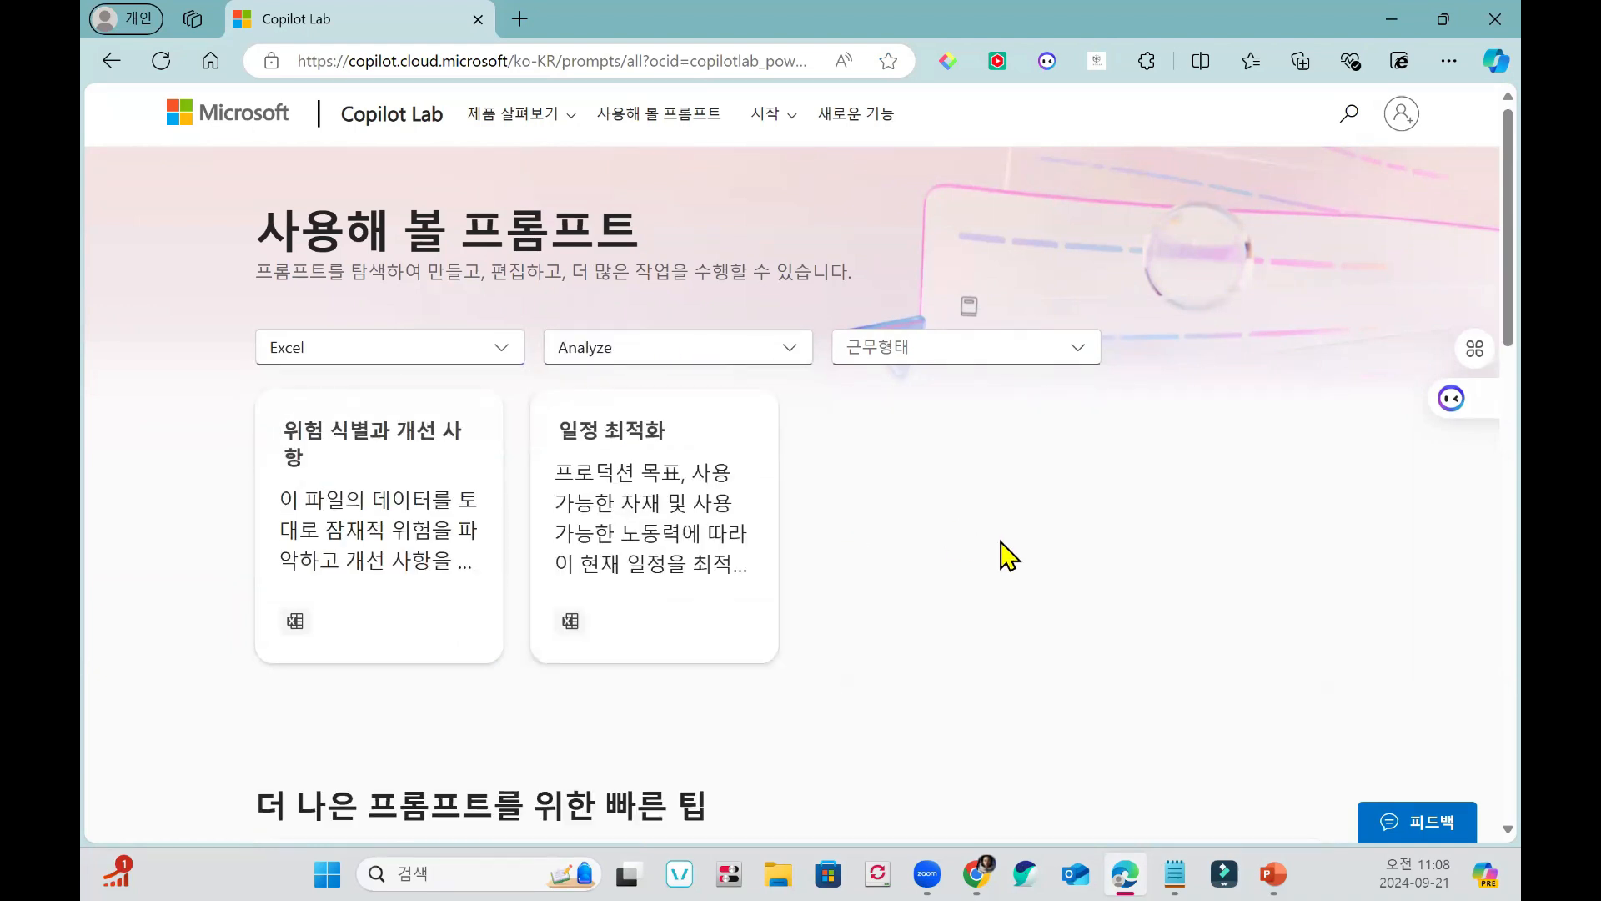
# View the Analyze prompts for Word, and switch the app filter to PowerPoint.
pyautogui.click(354, 350)
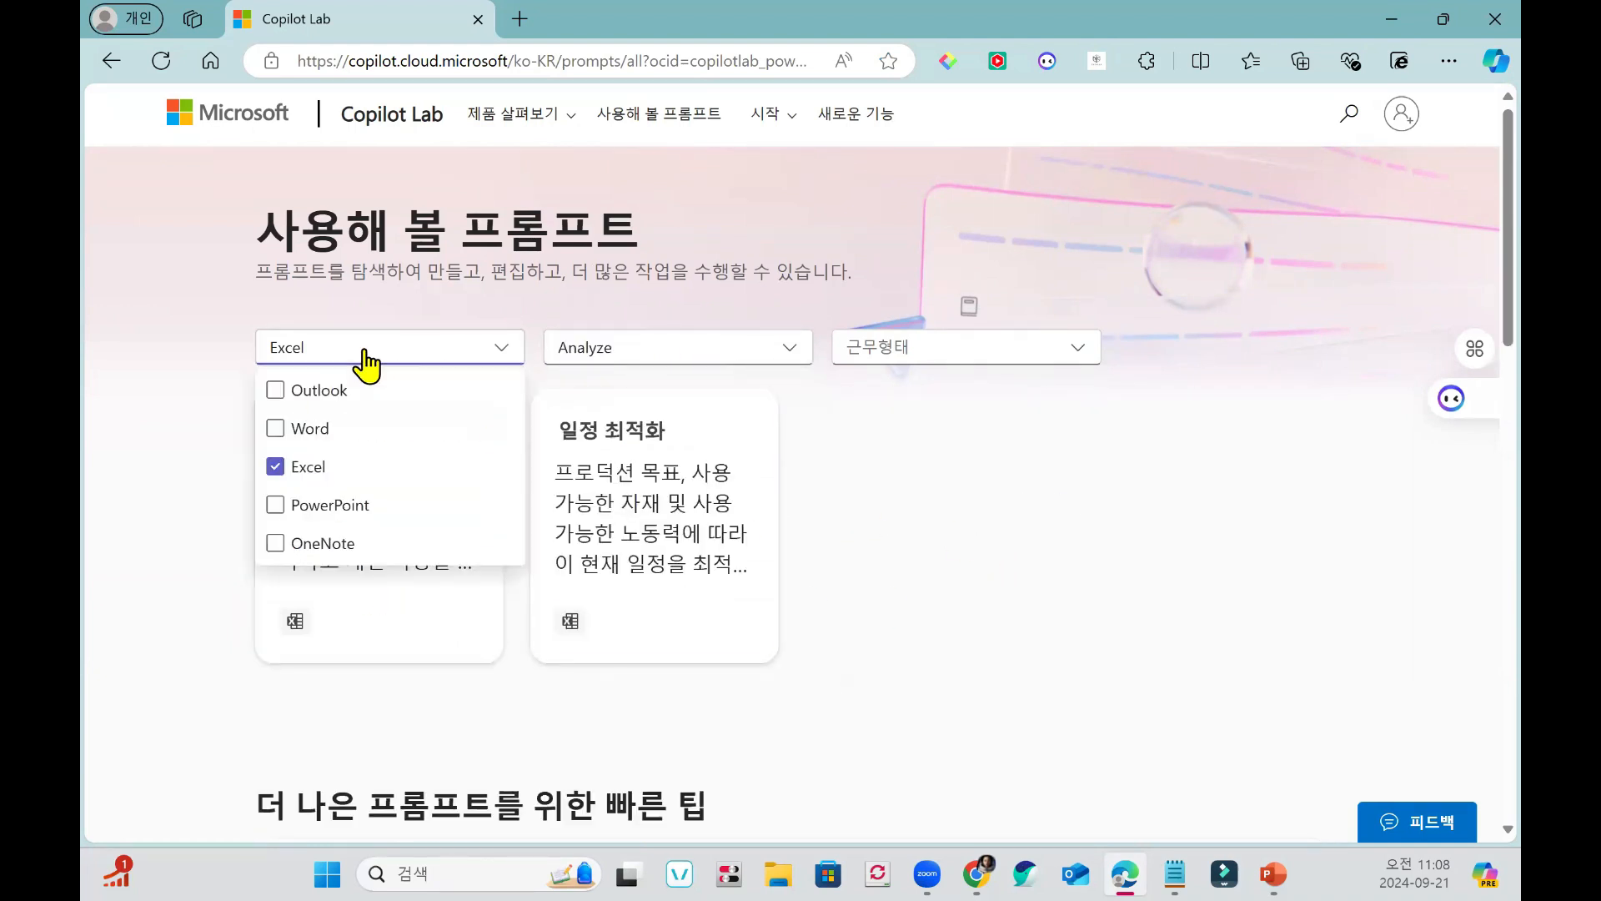
pyautogui.click(276, 428)
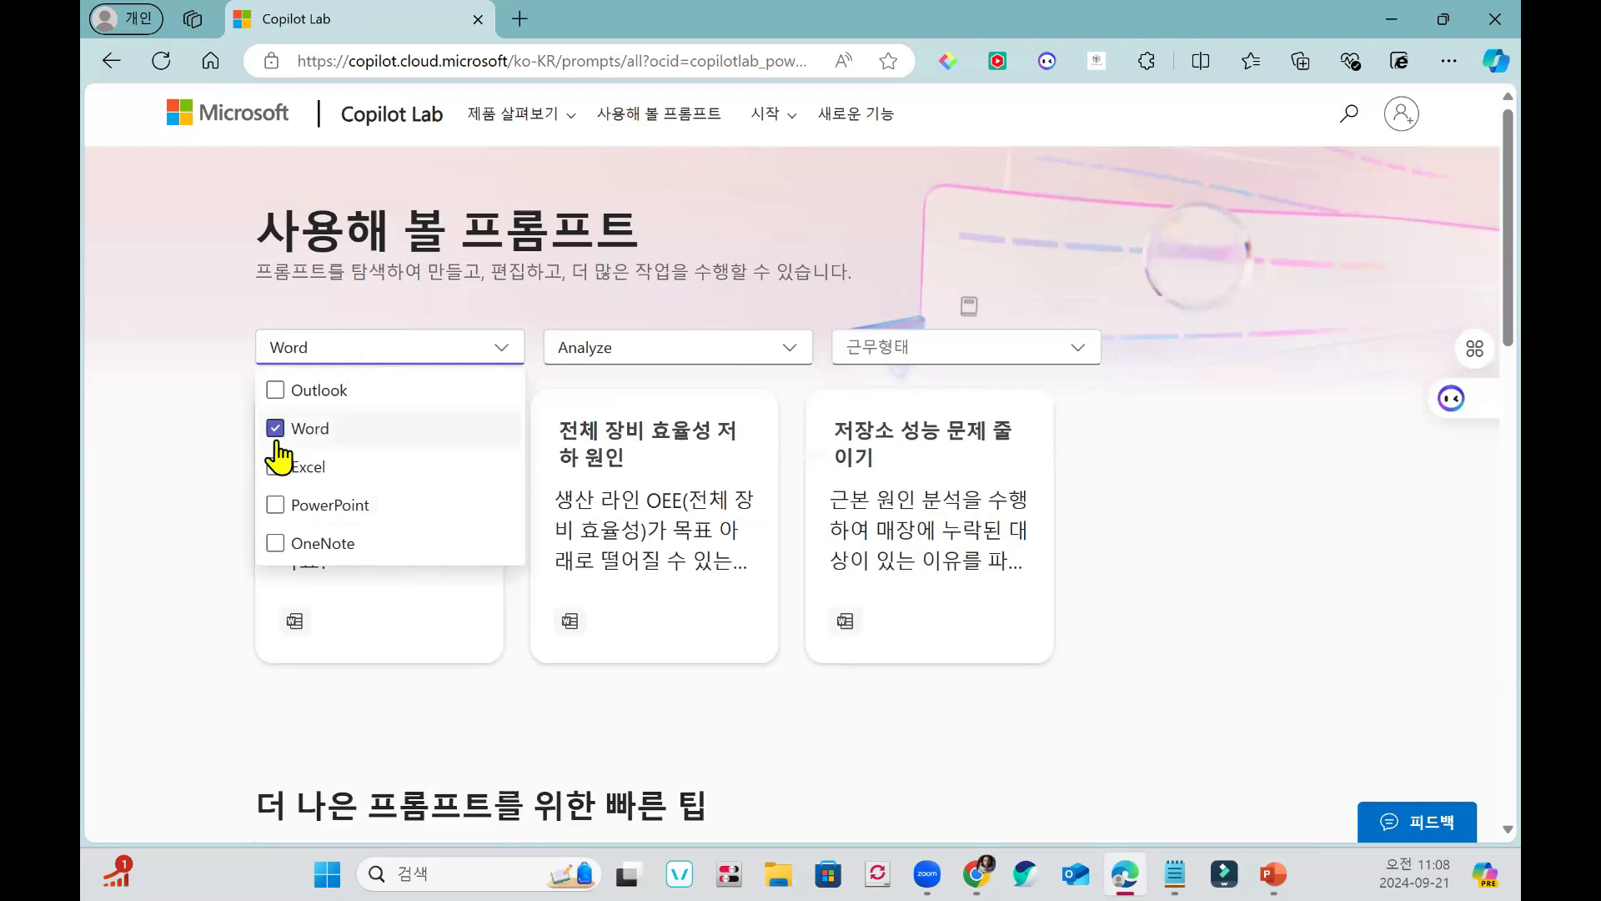
pyautogui.click(276, 504)
pyautogui.click(1029, 528)
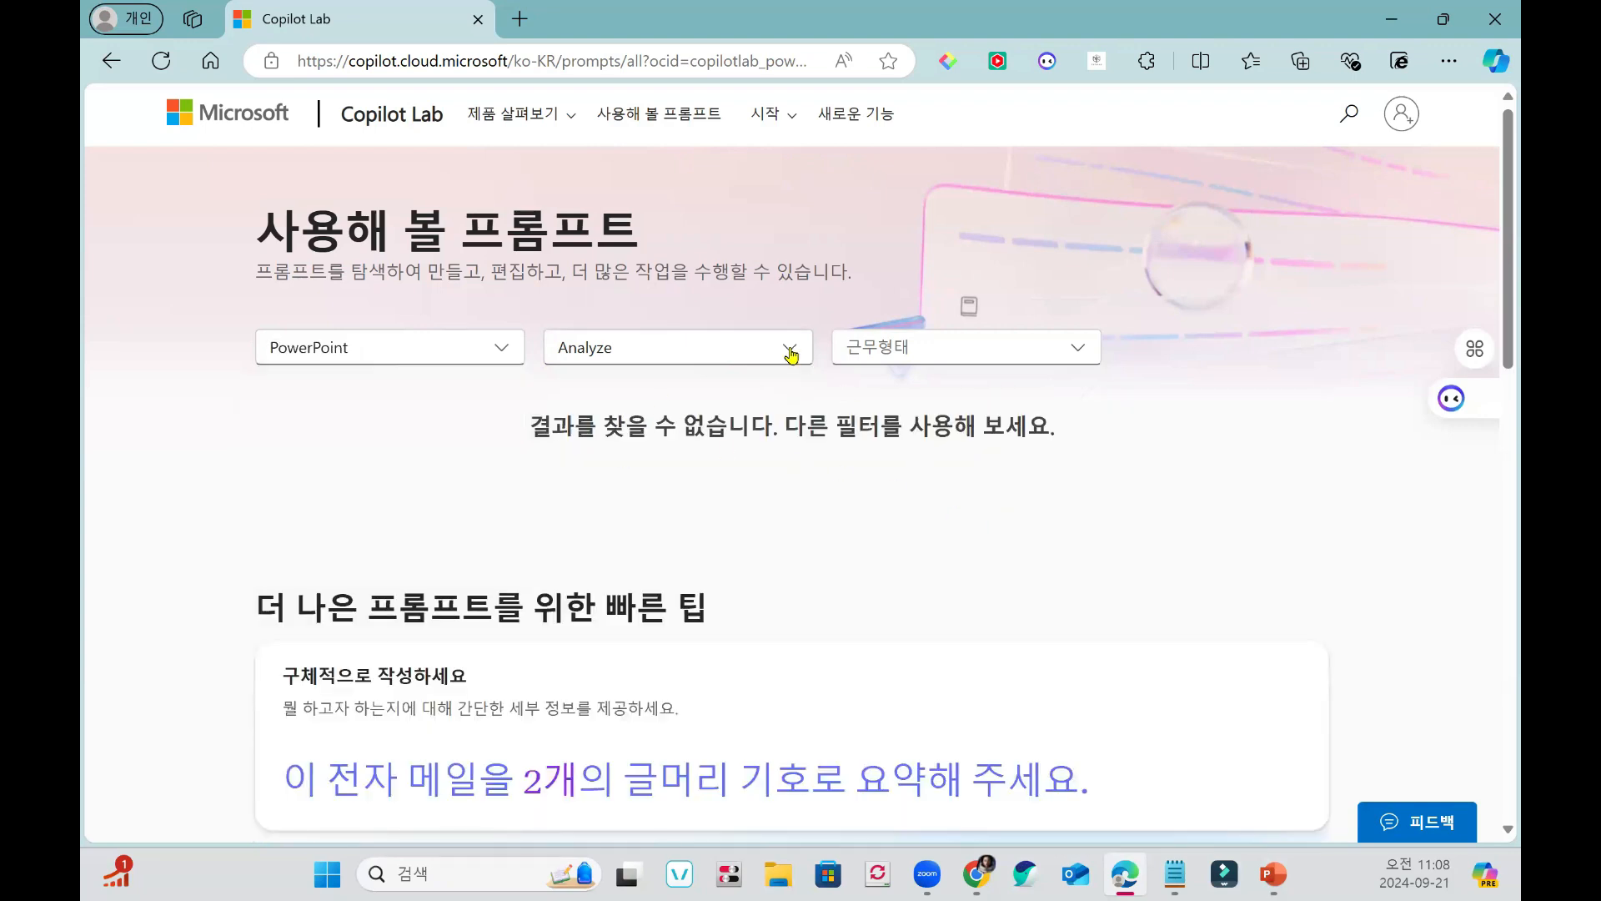
# Replace the Analyze task filter with 만들다, 편집하다, 질문하다, 이해하다, 파악하다, 관리하다 and 학습하다 for the PowerPoint prompts.
pyautogui.click(789, 347)
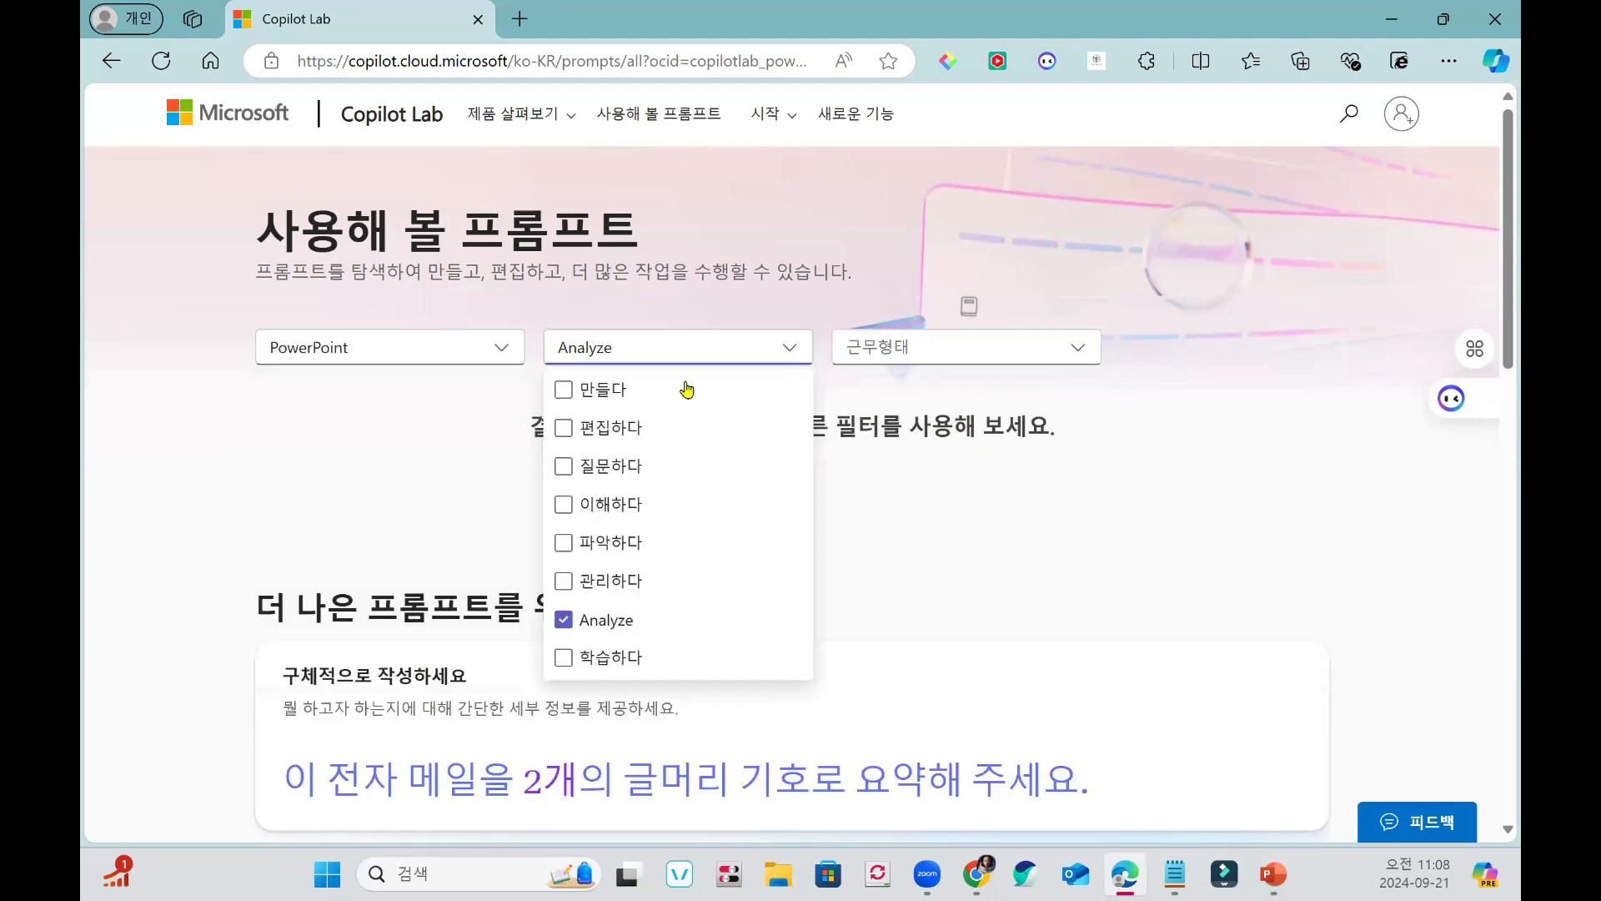
pyautogui.click(564, 621)
pyautogui.click(564, 398)
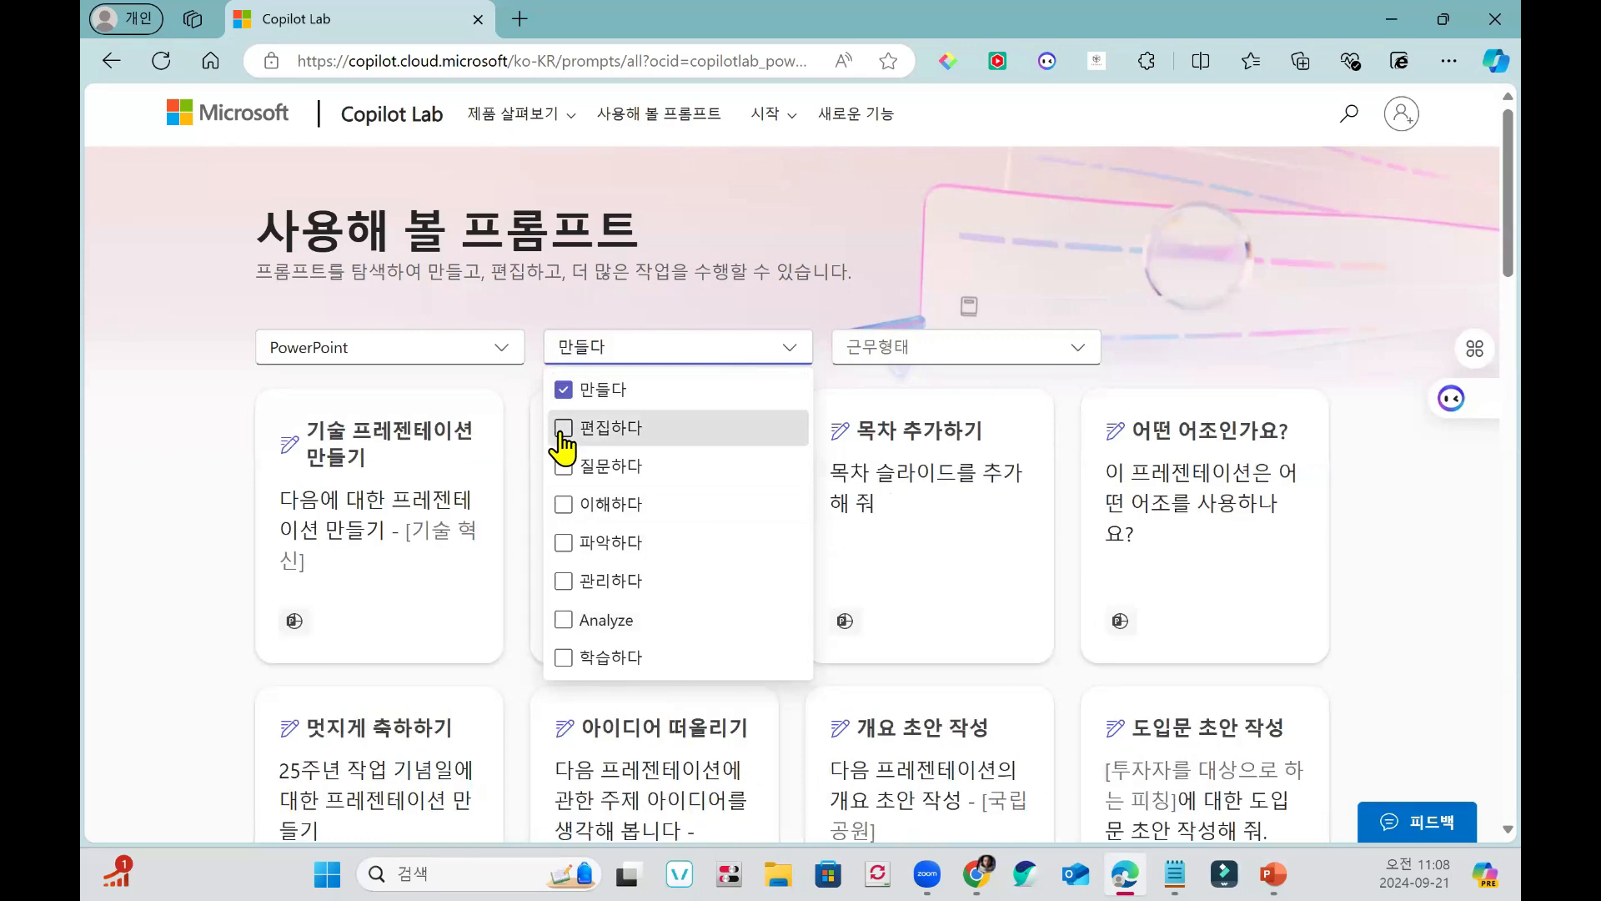
pyautogui.click(563, 427)
pyautogui.click(563, 465)
pyautogui.click(564, 504)
pyautogui.click(563, 541)
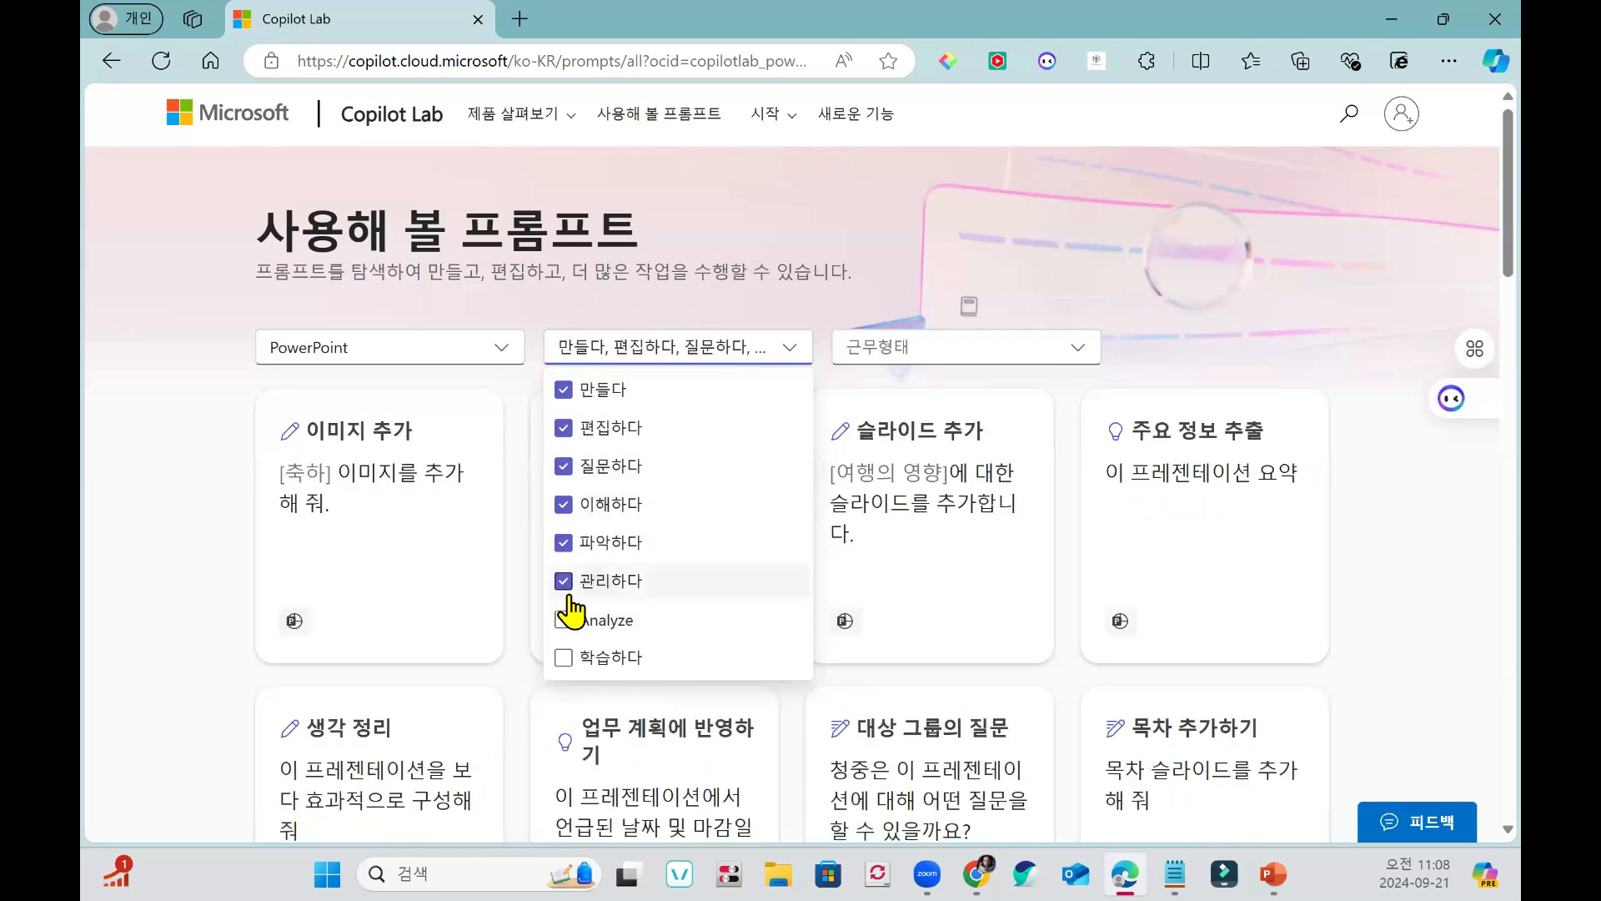
pyautogui.click(562, 660)
pyautogui.click(1267, 267)
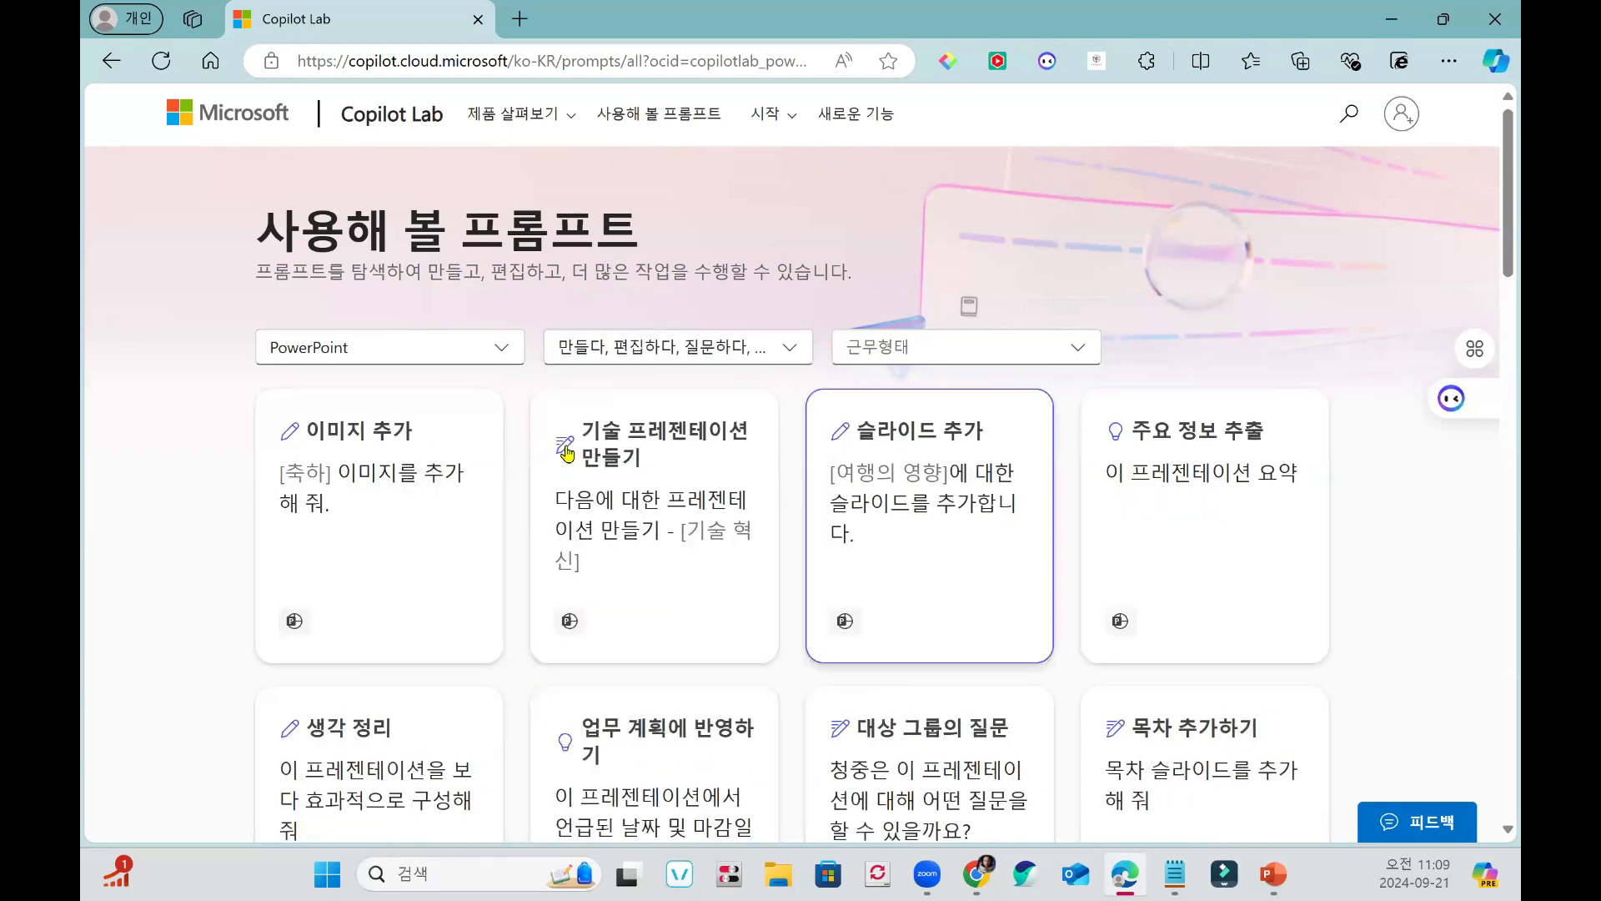
# Look through the filtered PowerPoint prompts and the prompt-writing tips below them.
pyautogui.scroll(-5, 409, 452)
pyautogui.scroll(-7, 411, 467)
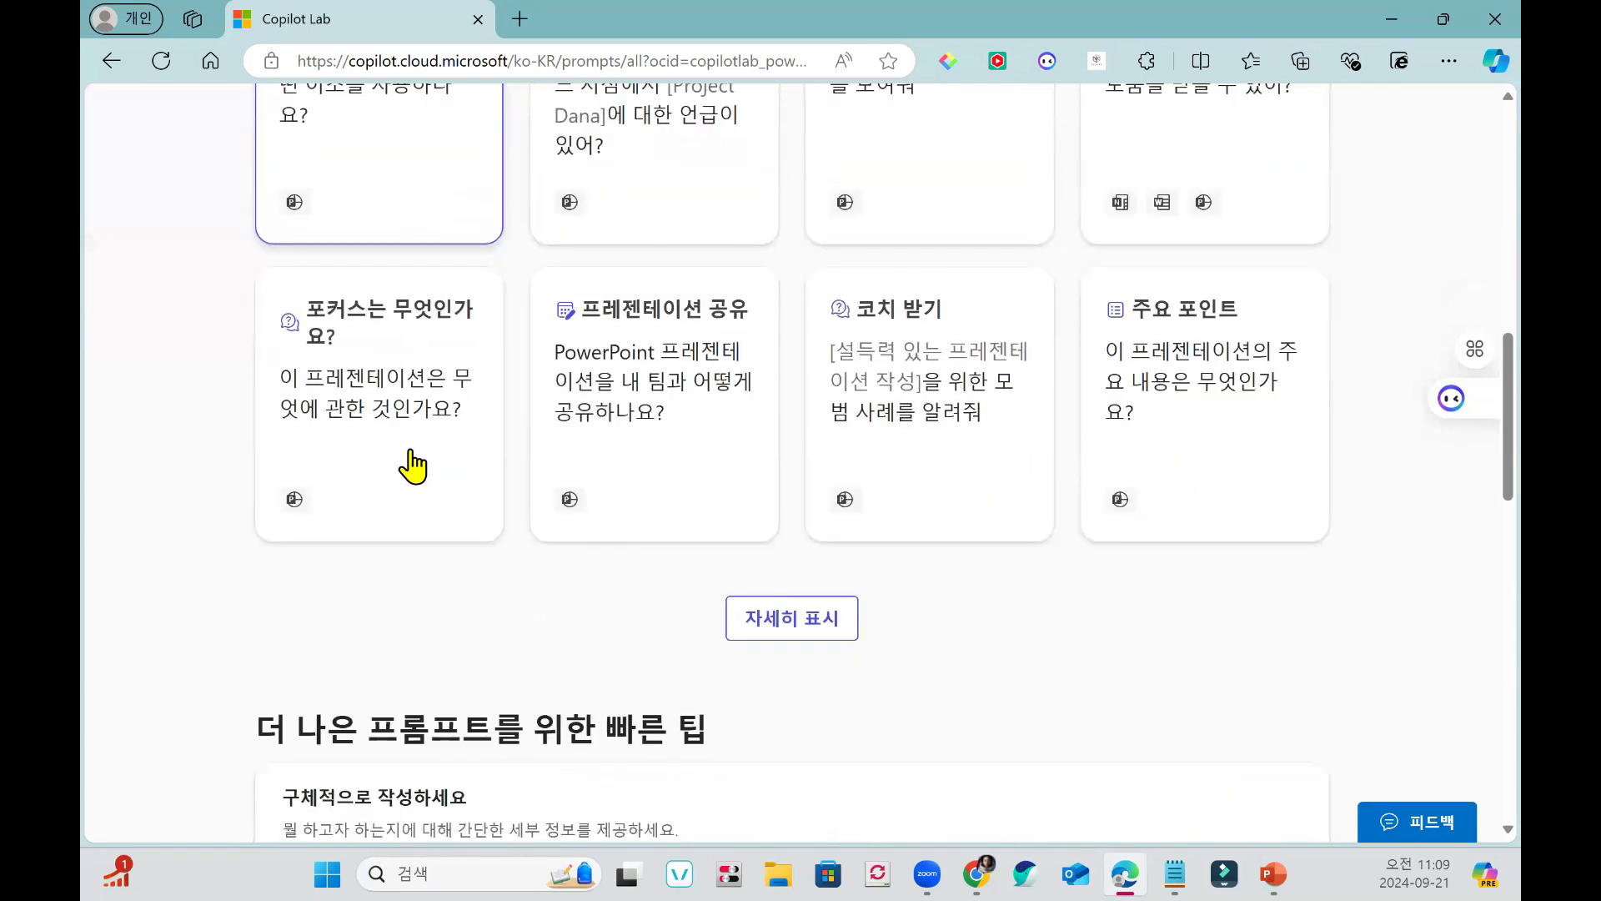
pyautogui.scroll(-2, 422, 458)
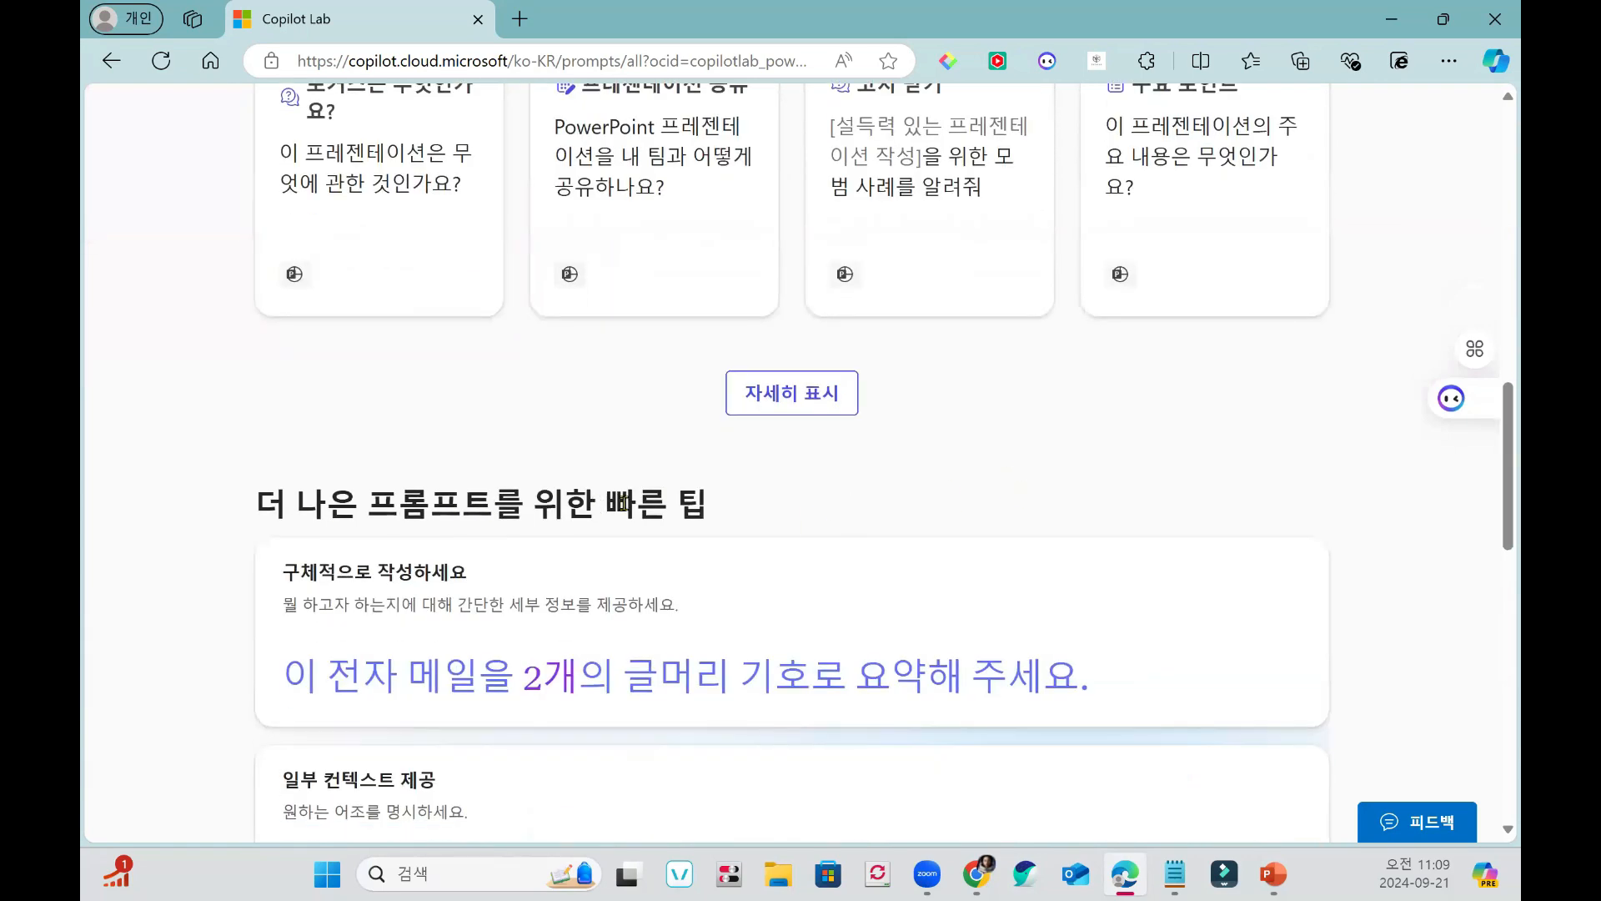
pyautogui.scroll(-10, 645, 567)
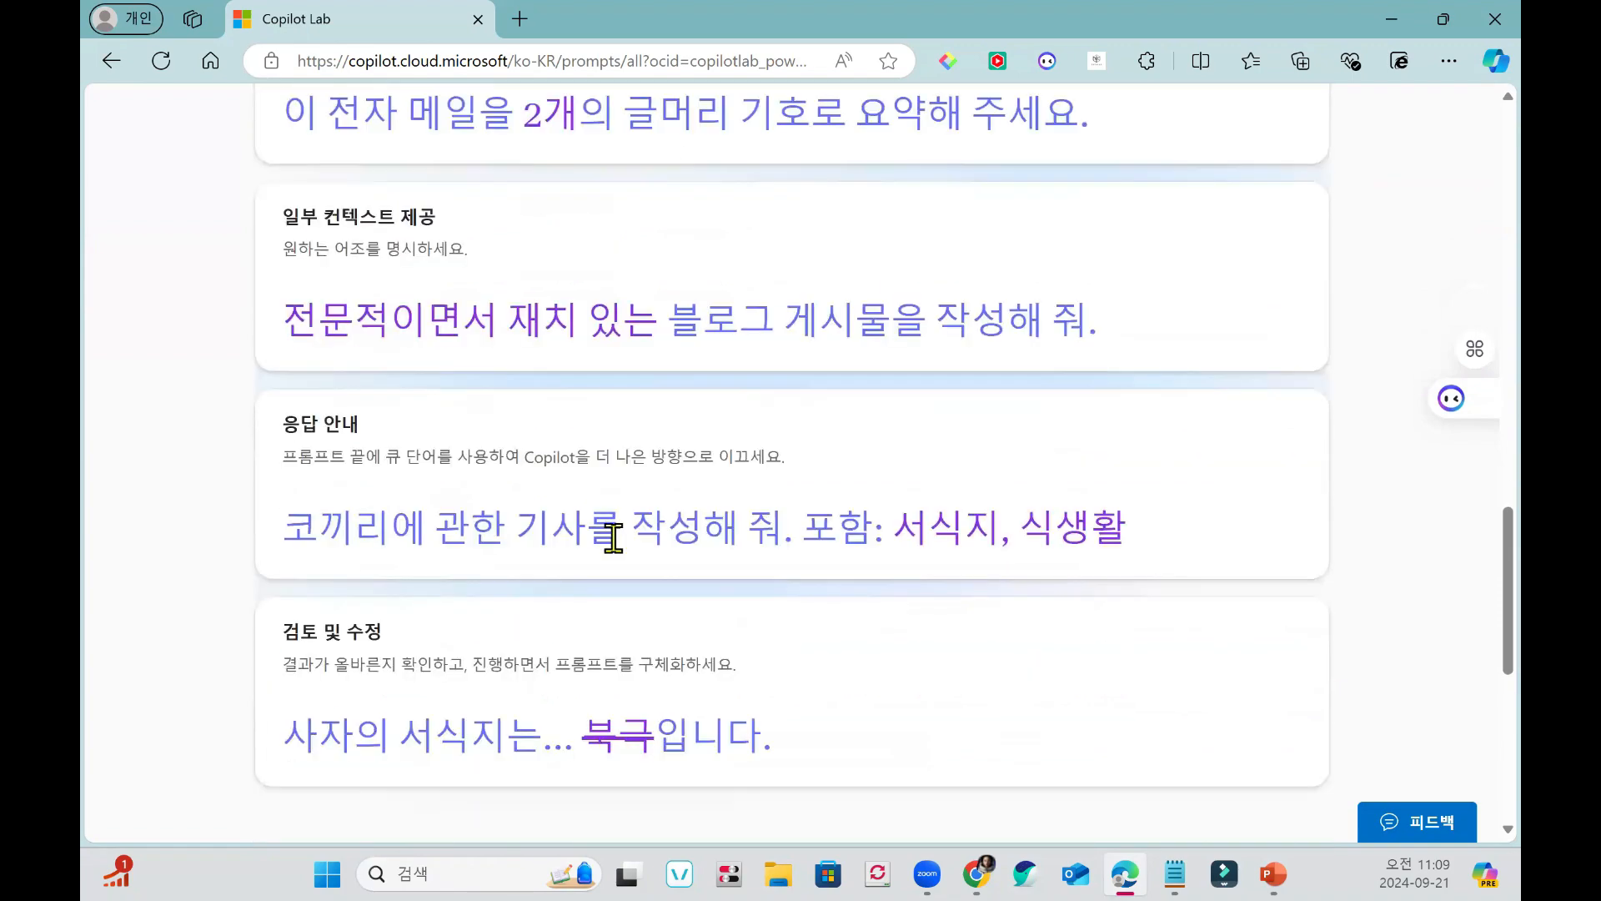
pyautogui.scroll(-1, 614, 538)
pyautogui.scroll(20, 619, 546)
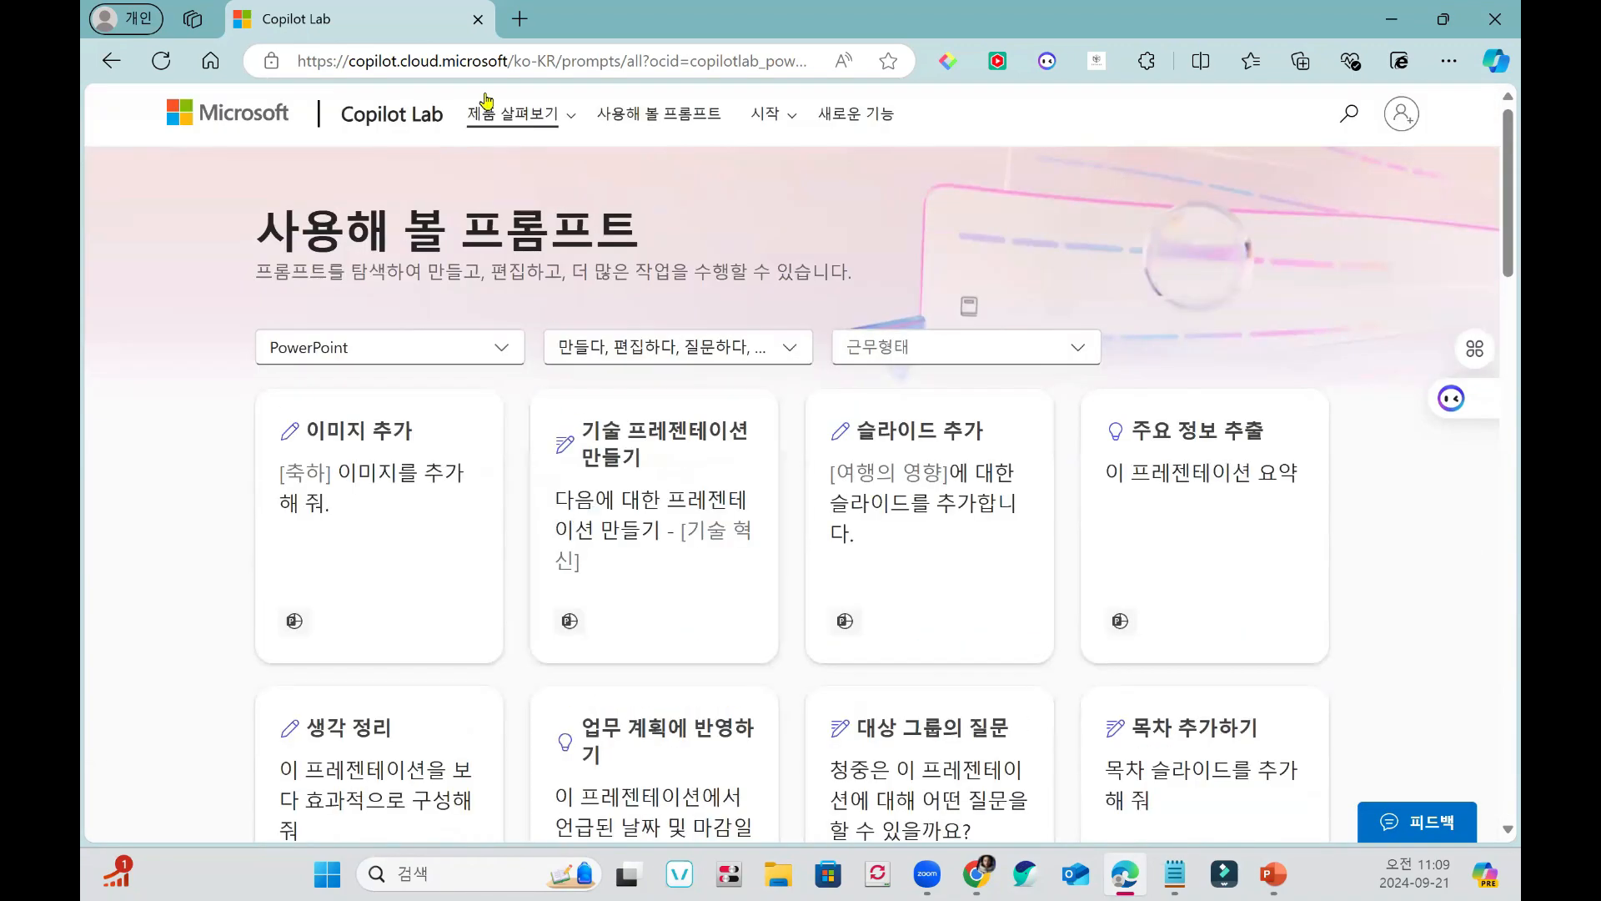
# Close the Copilot Lab web page, return to PowerPoint and close the Copilot Lab prompts dialog.
pyautogui.click(493, 61)
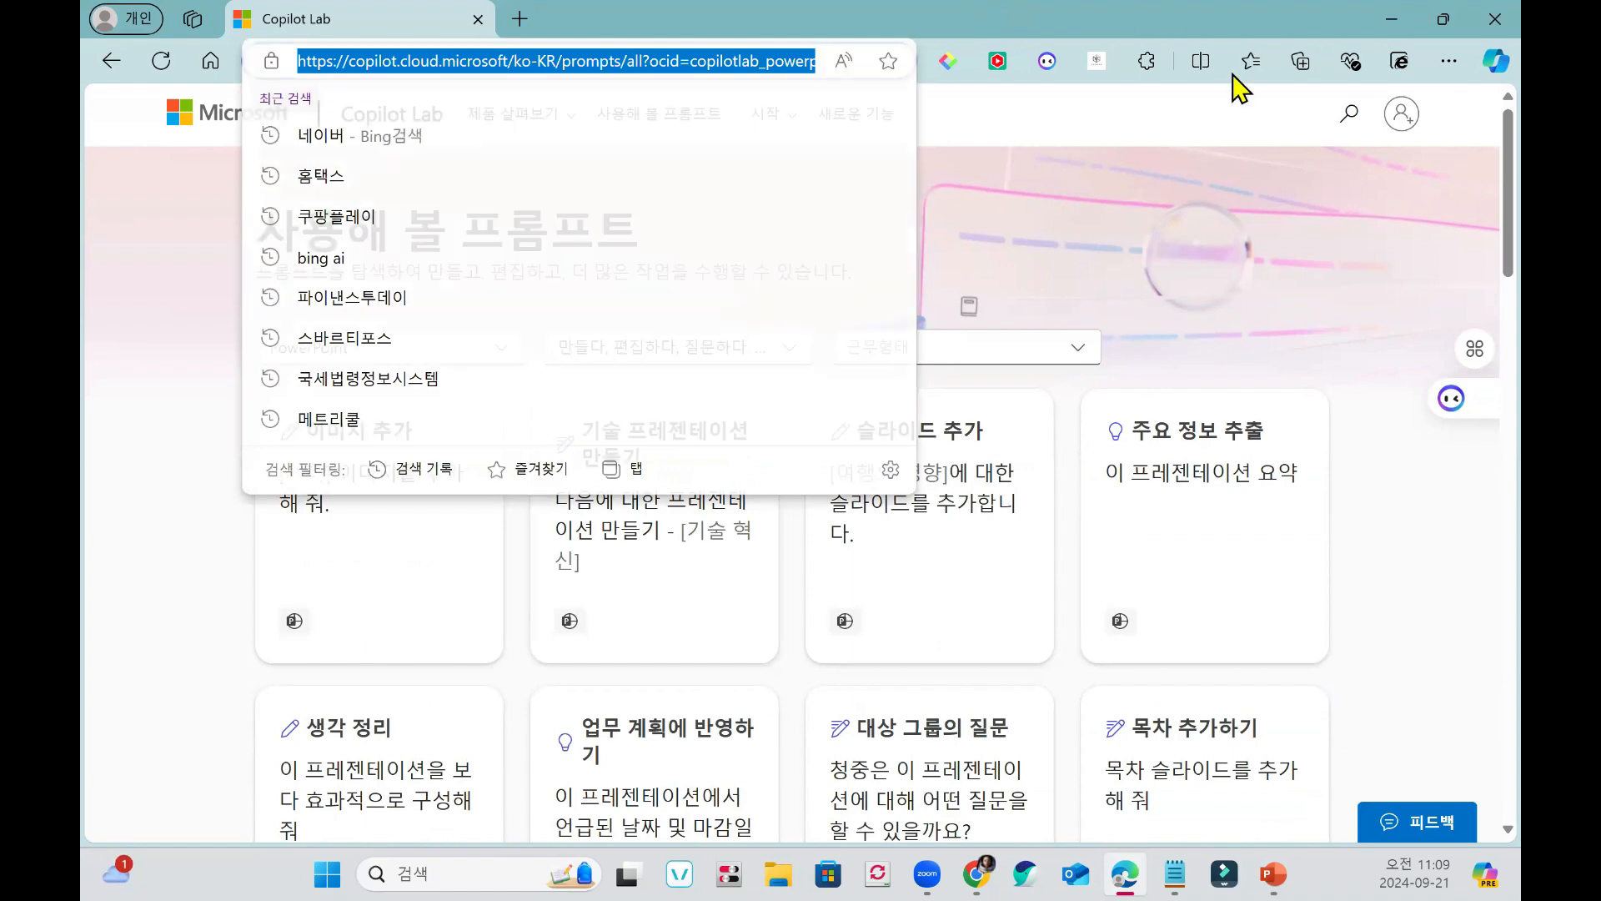
pyautogui.press('Escape')
pyautogui.click(1476, 21)
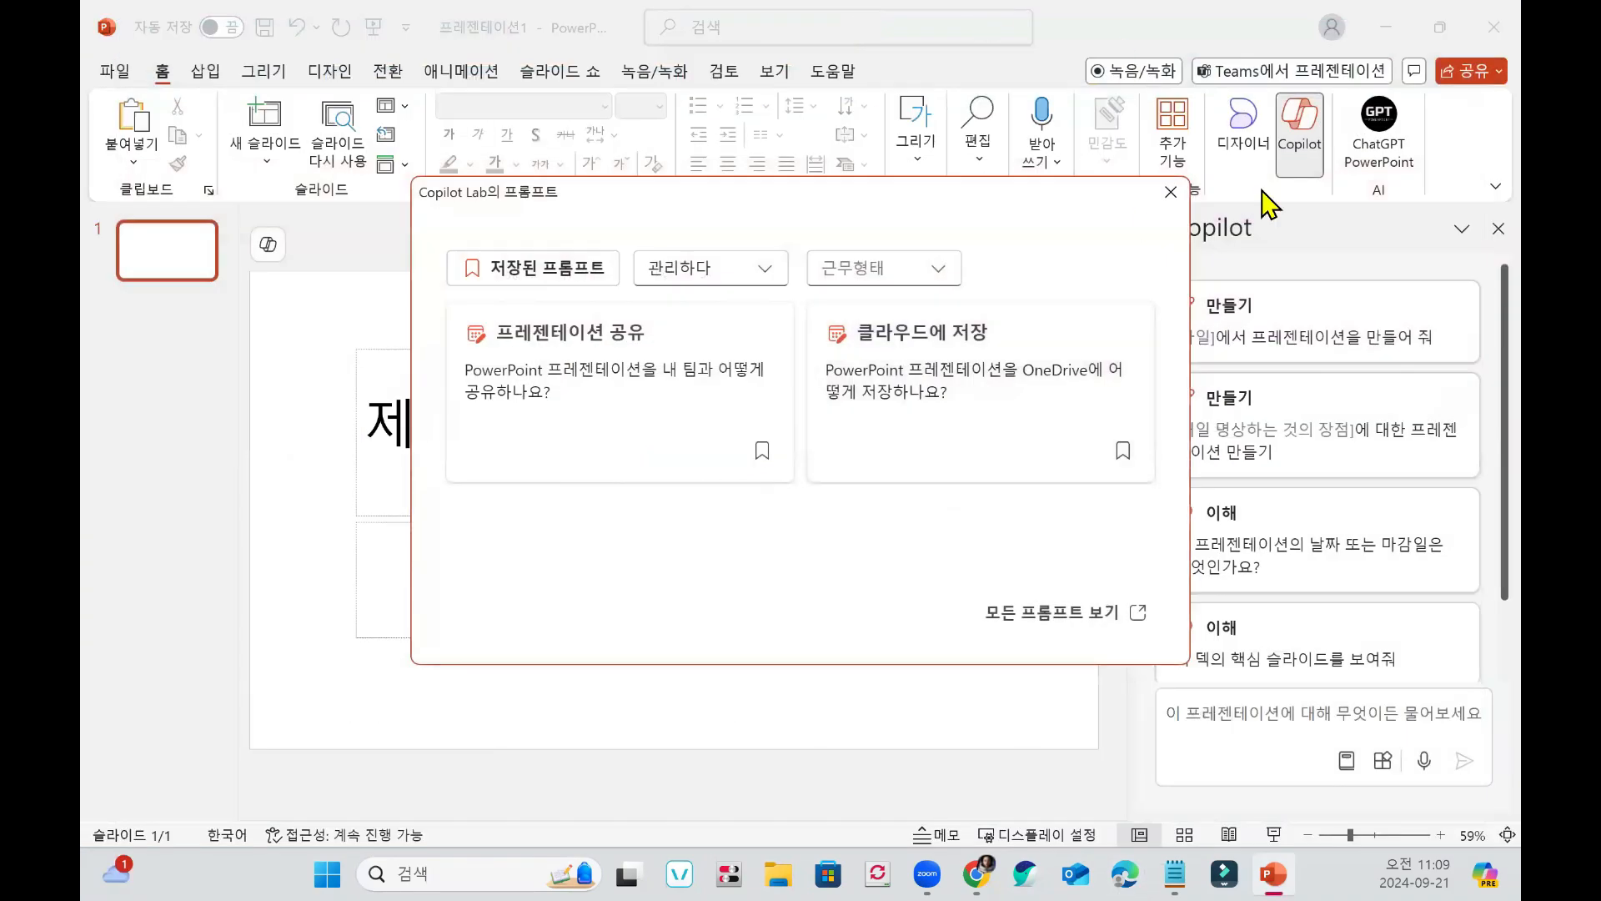
pyautogui.click(1172, 192)
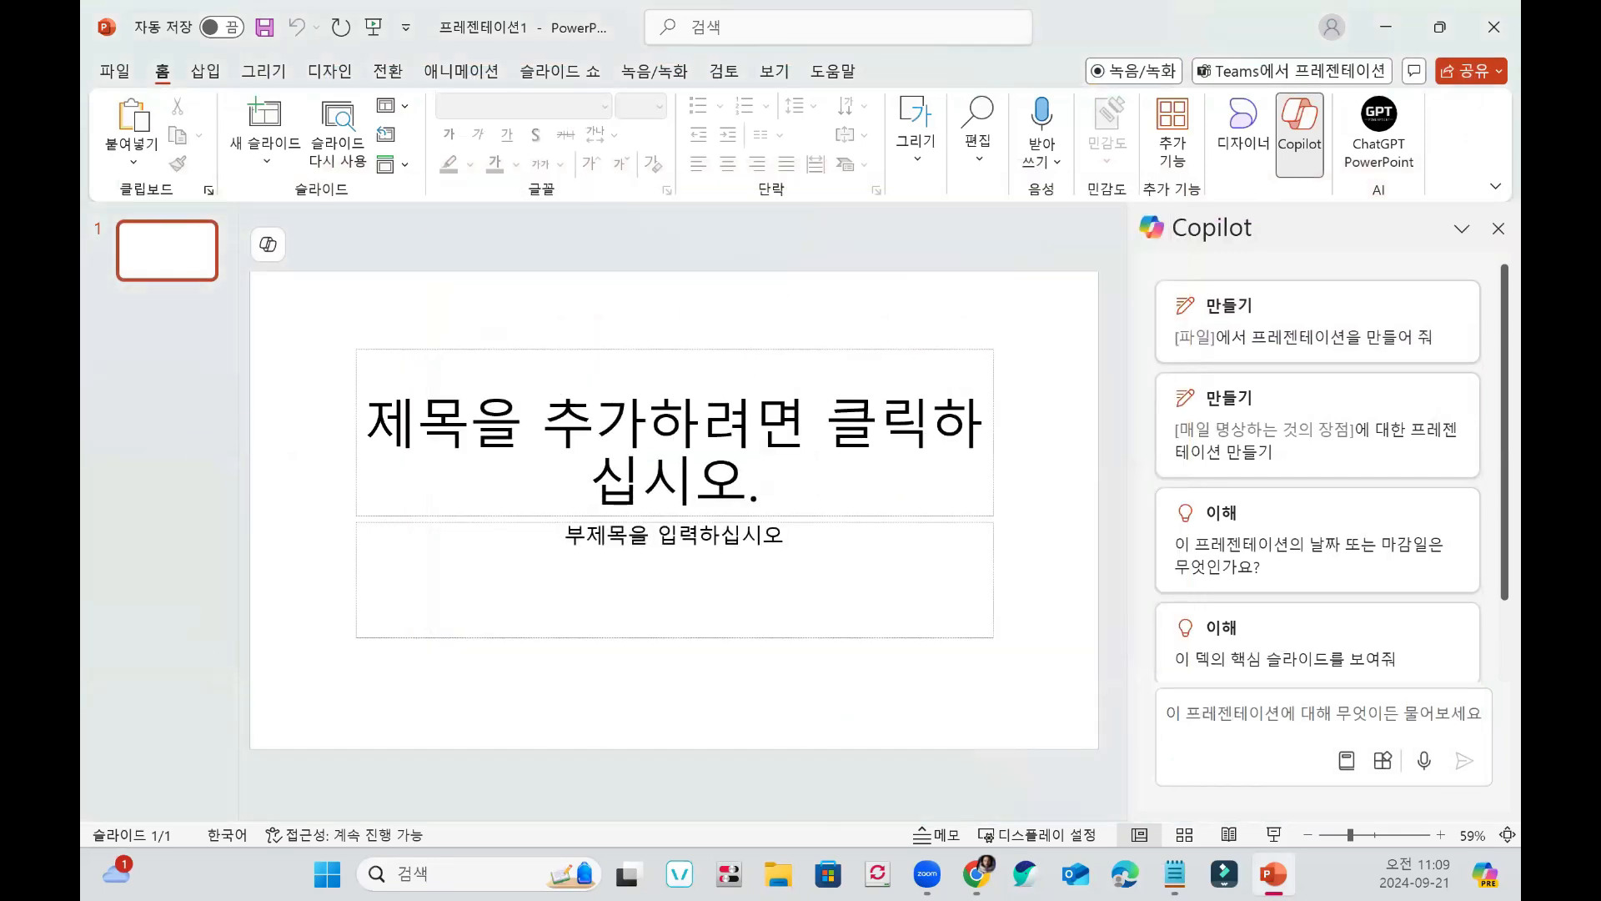
# Have Copilot outline a new presentation on "마이크로소프트 코파일럿 똑똑하게 활용하기"를 위한 업무보고서 프레젠테이션, and review the suggested topics.
pyautogui.click(267, 244)
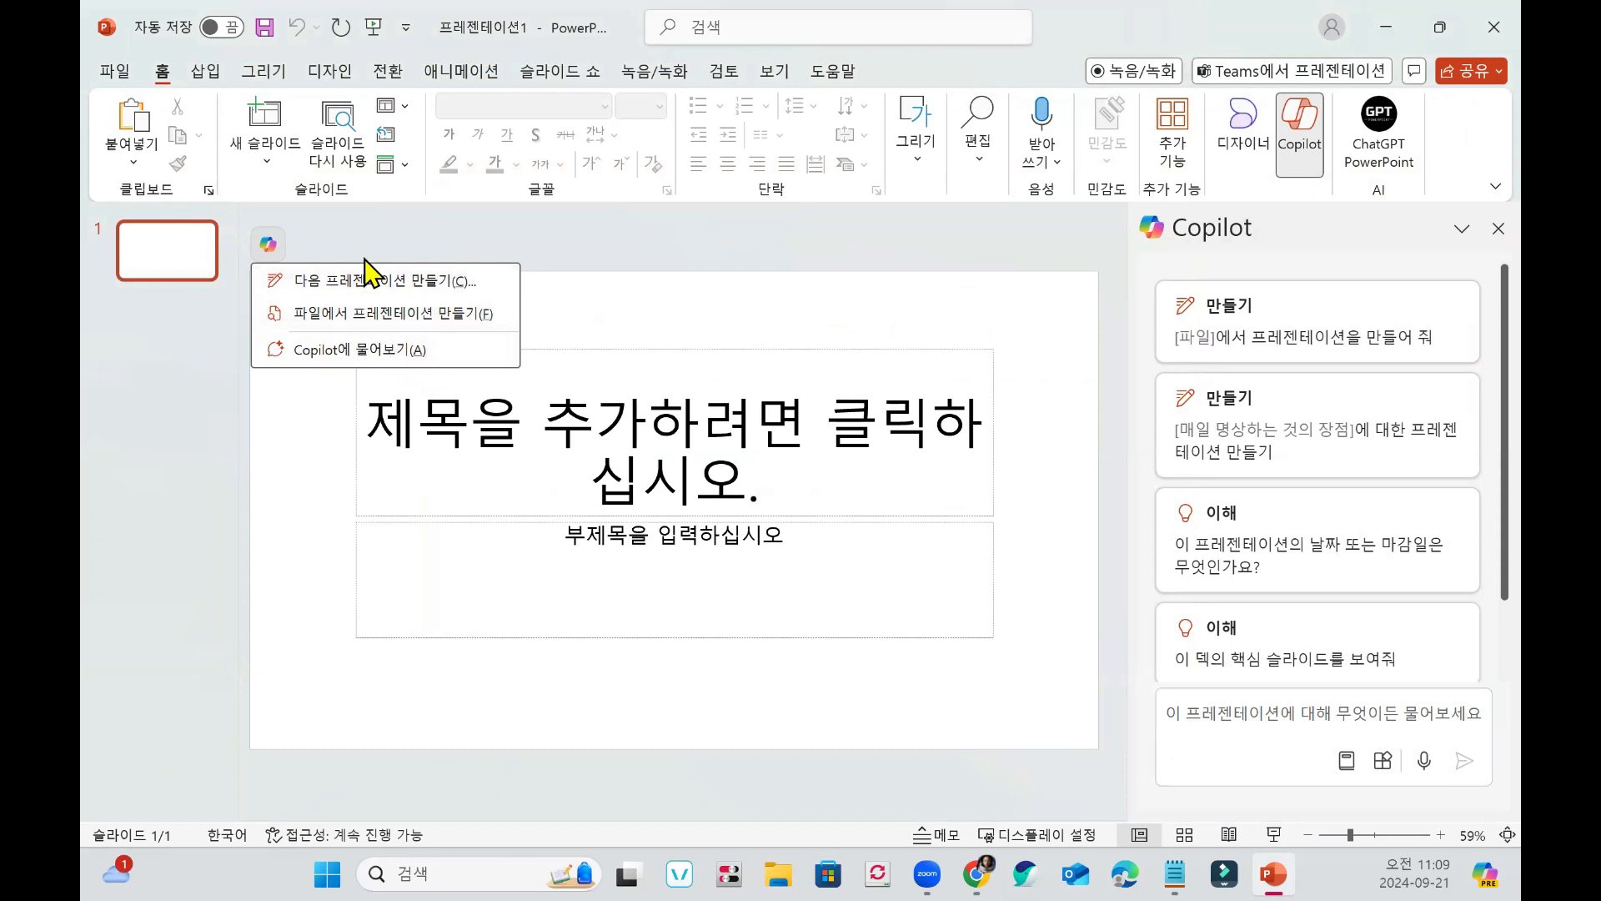
pyautogui.click(433, 280)
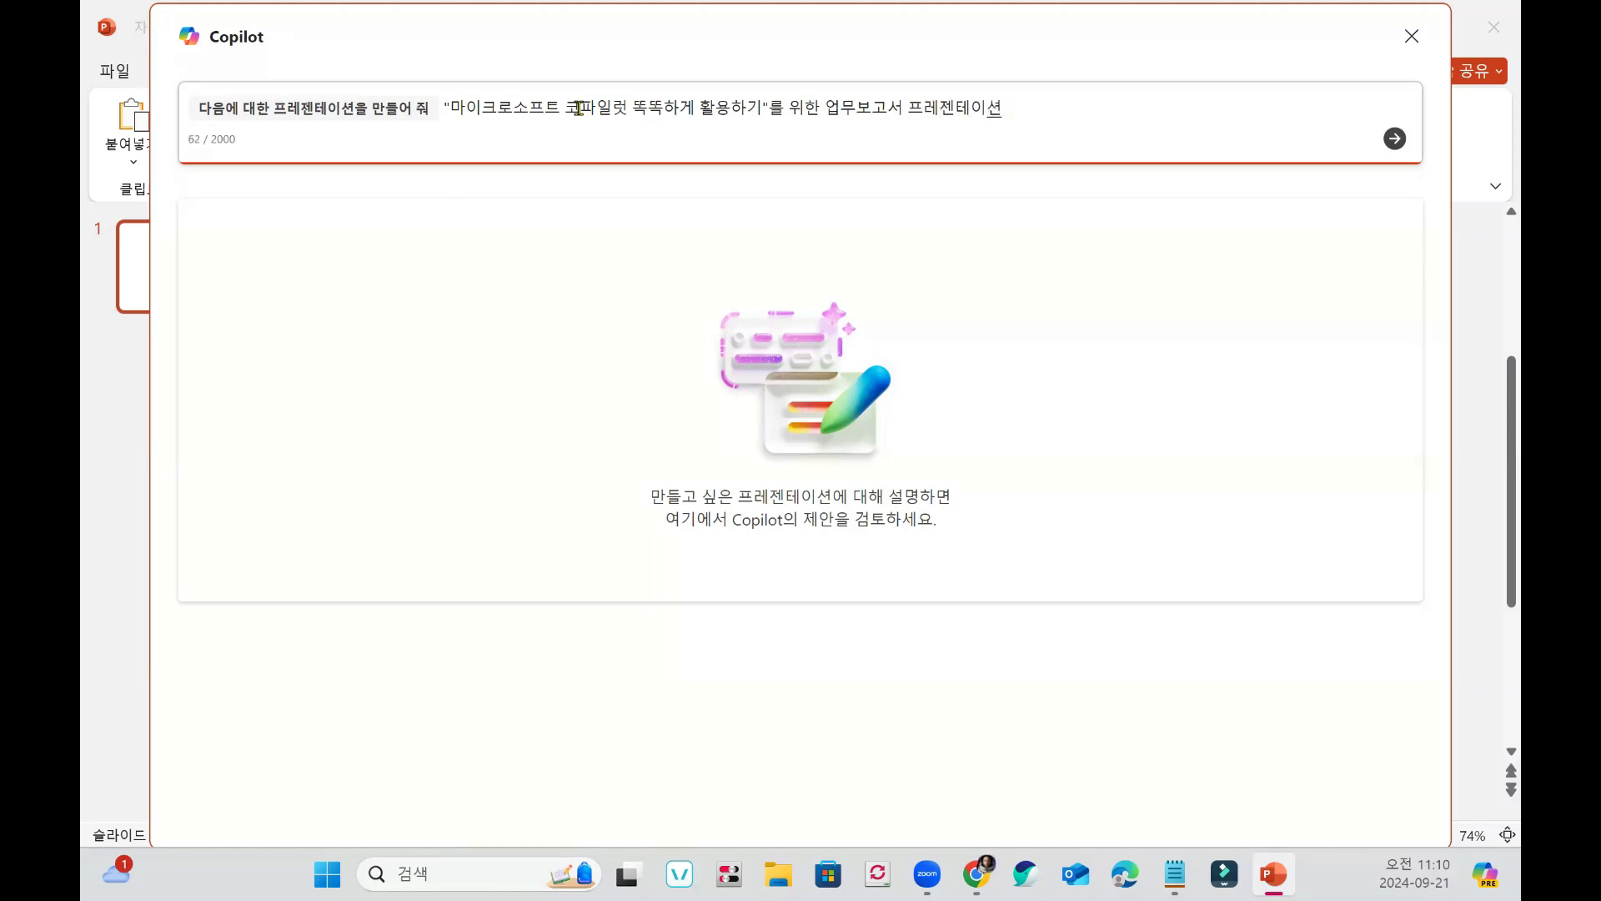
pyautogui.press('Return')
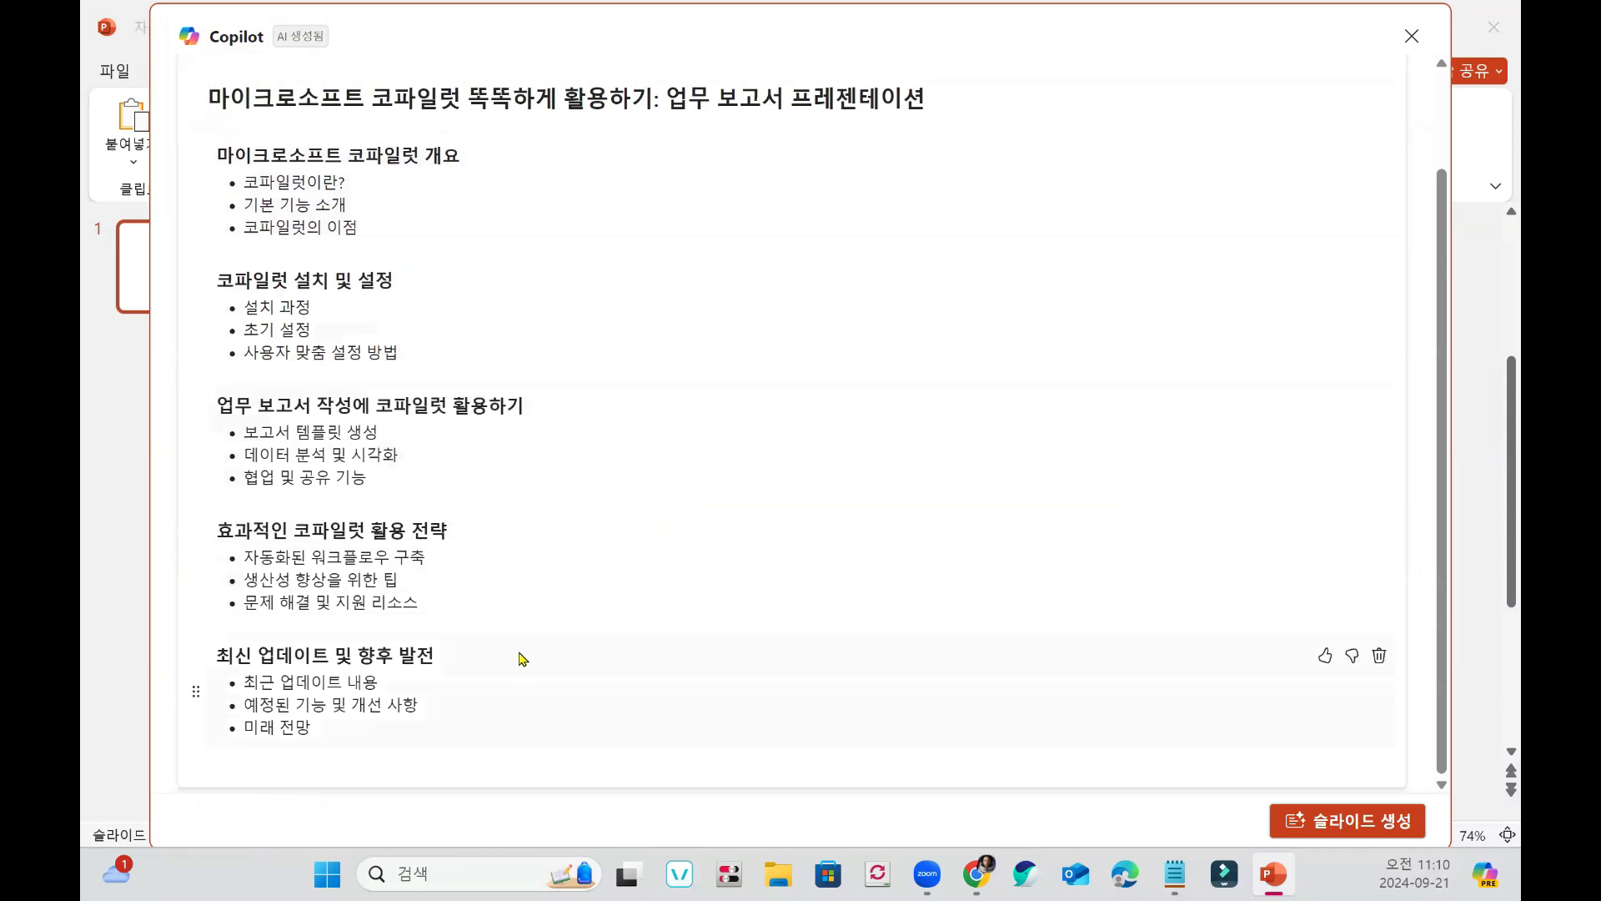
pyautogui.scroll(2, 371, 705)
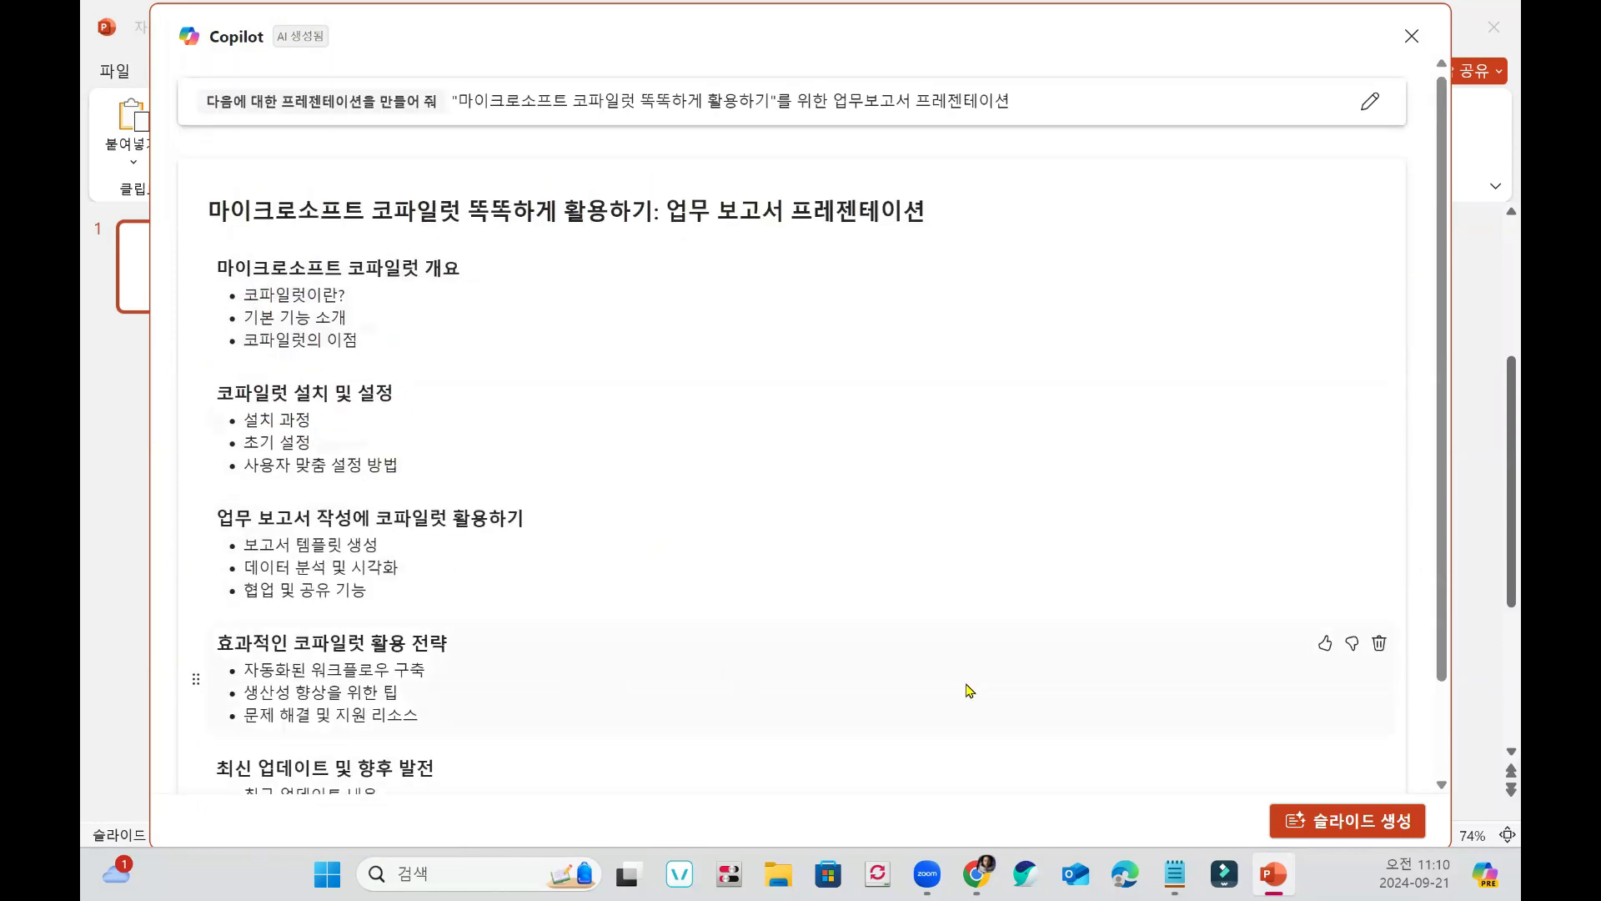
pyautogui.scroll(-2, 469, 685)
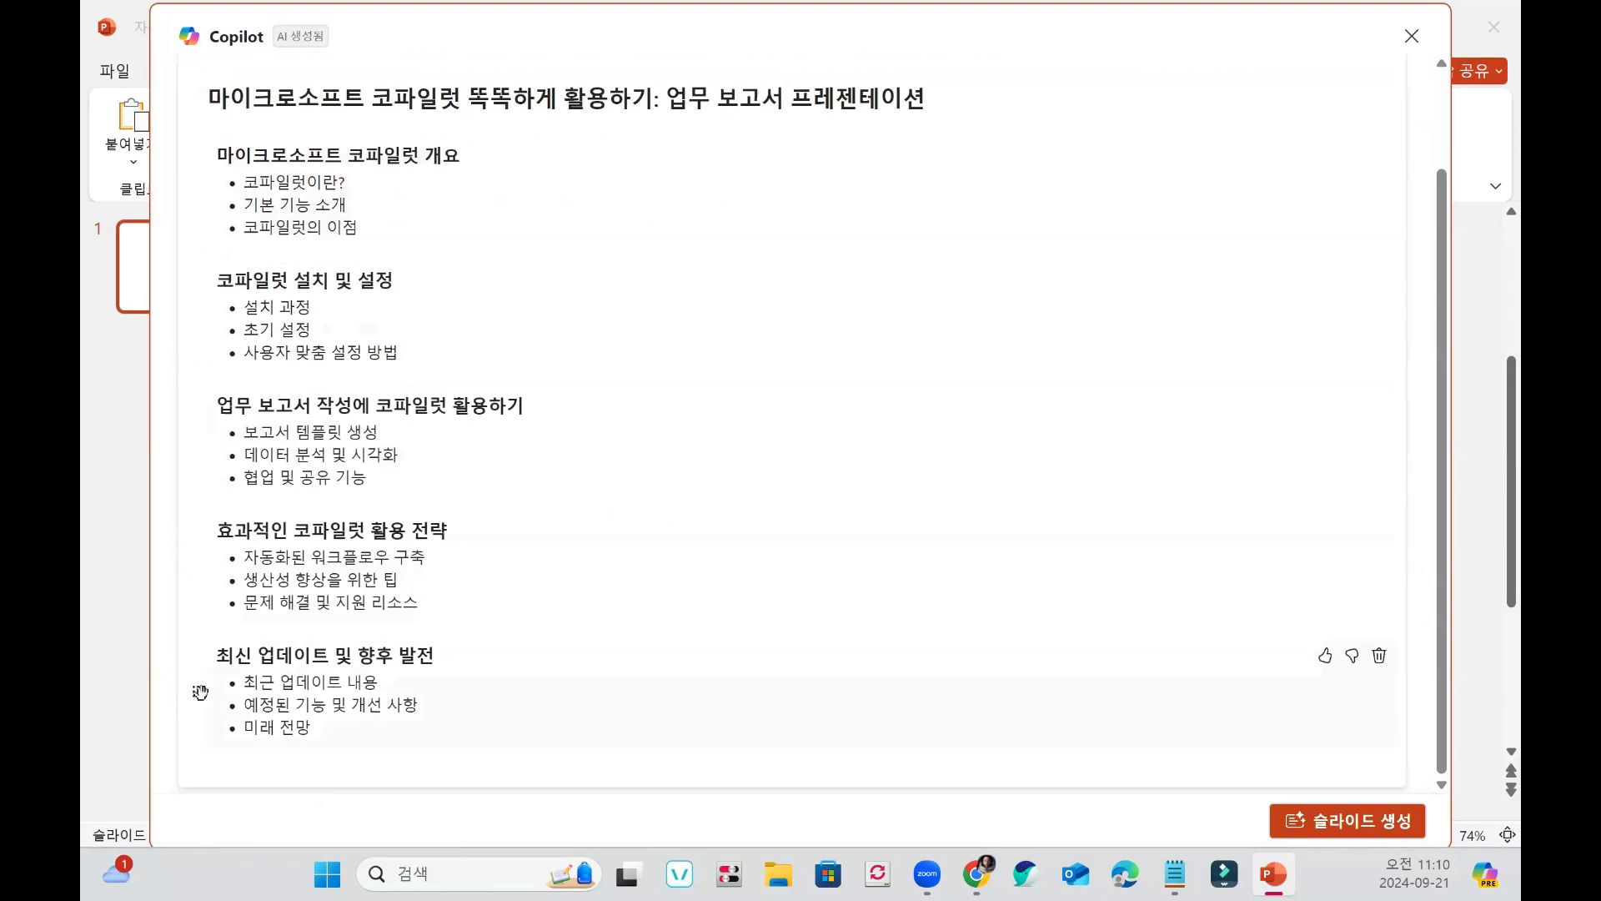
pyautogui.moveTo(198, 688); pyautogui.dragTo(228, 761)
pyautogui.scroll(2, 754, 418)
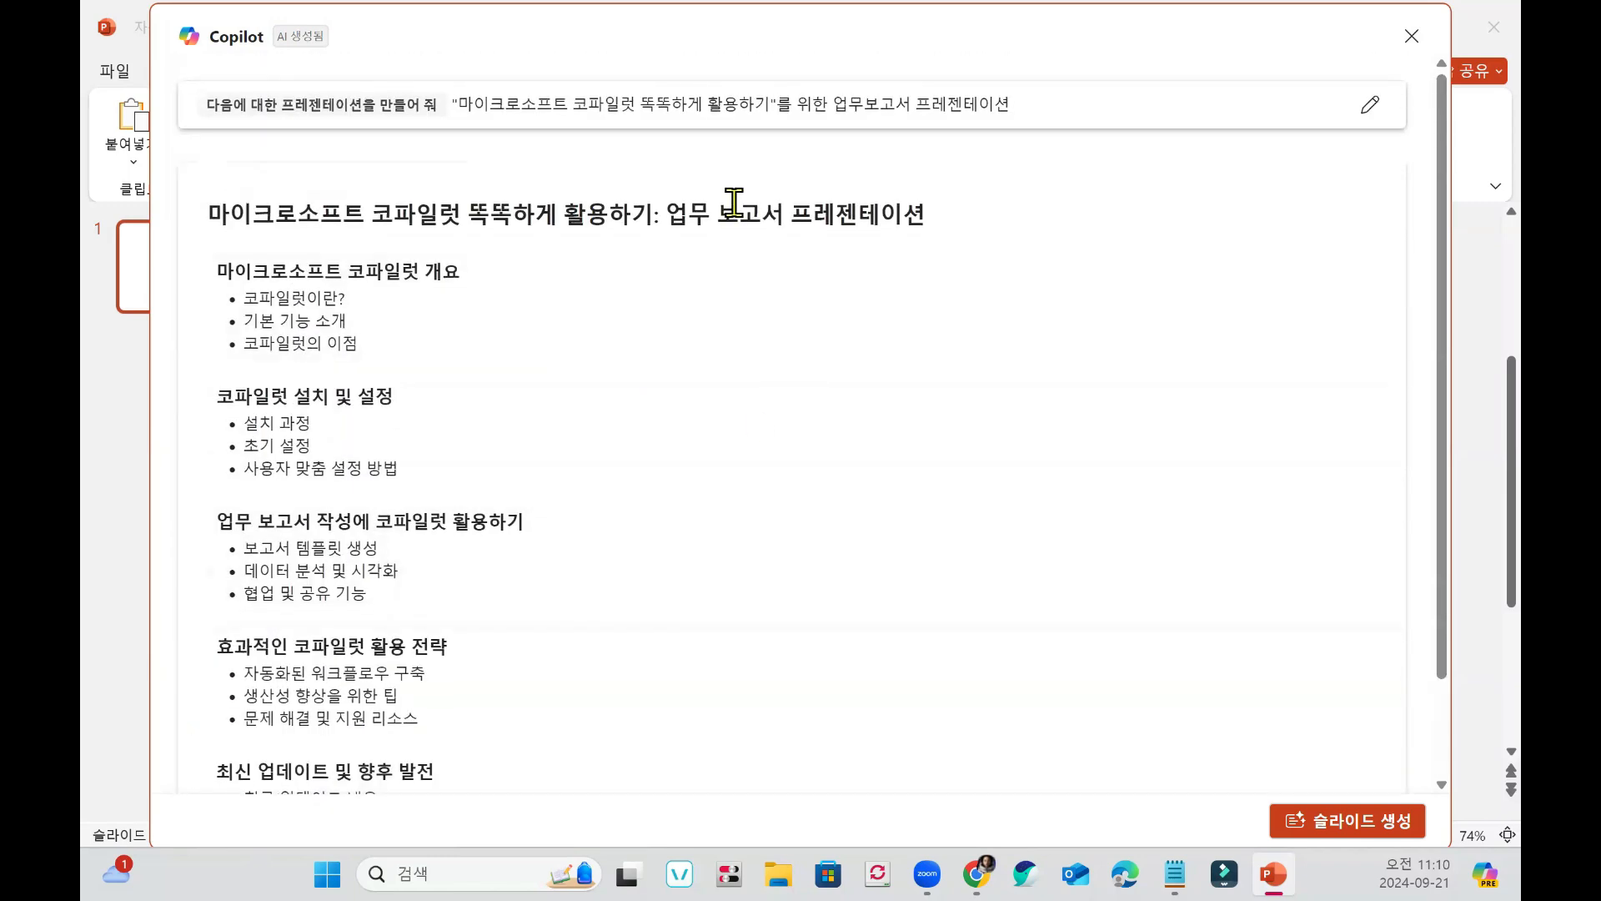
pyautogui.click(791, 246)
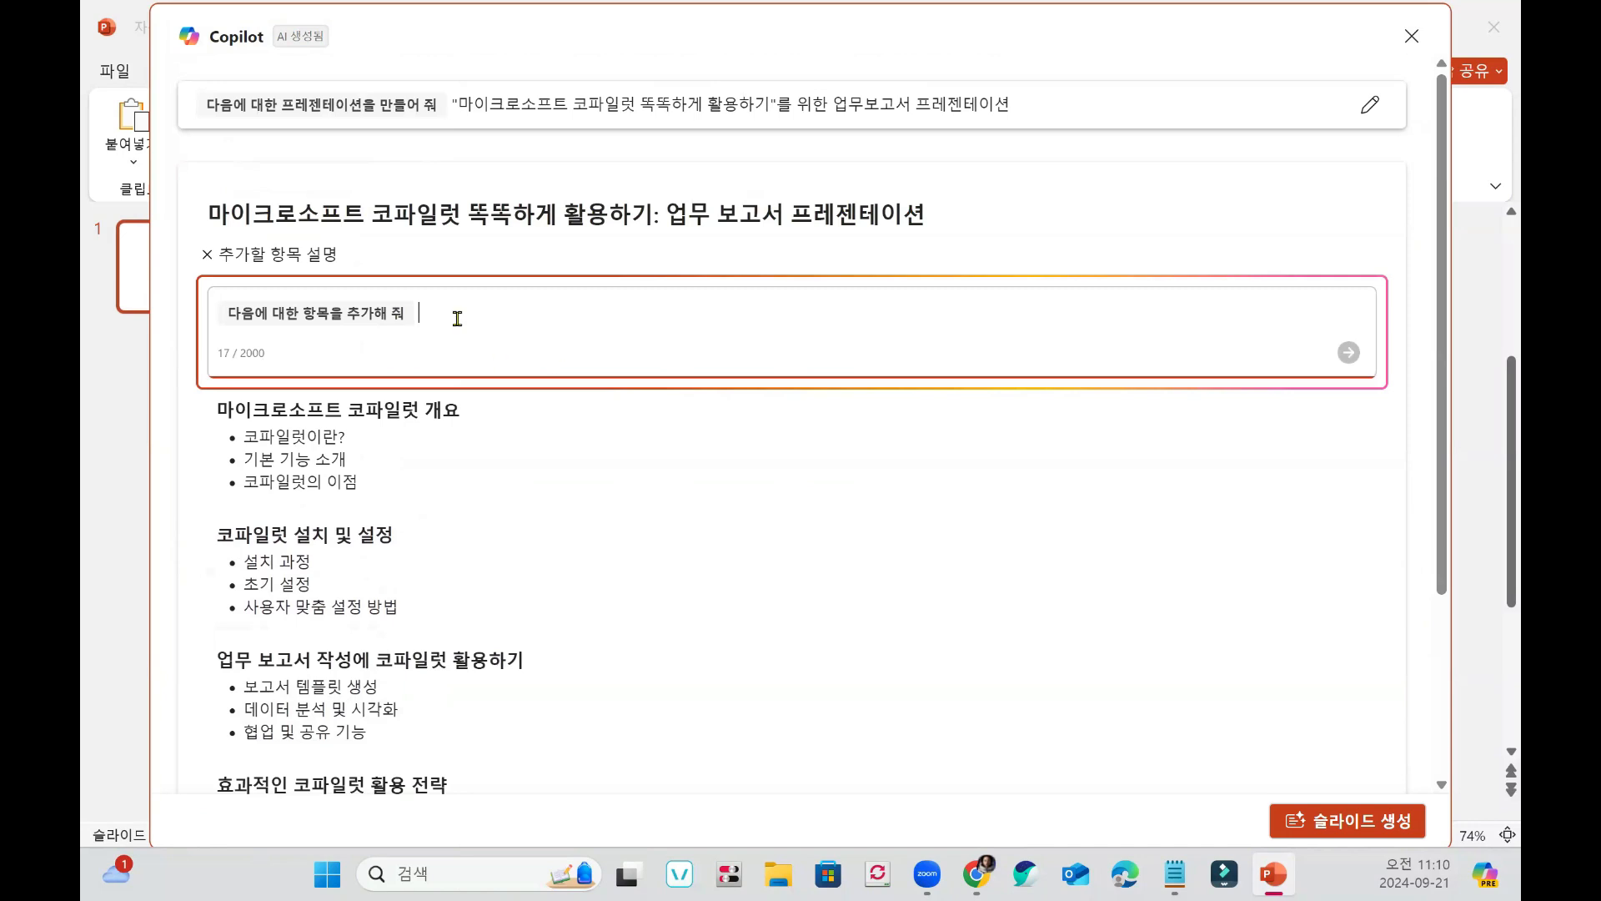
pyautogui.click(207, 254)
# Add a topic on 파워포인트에서 코파일럿의 활용방안 between the 효과적인 코파일럿 활용 전략 and 최신 업데이트 및 향후 발전 topics, and close the feedback form.
pyautogui.scroll(-2, 499, 482)
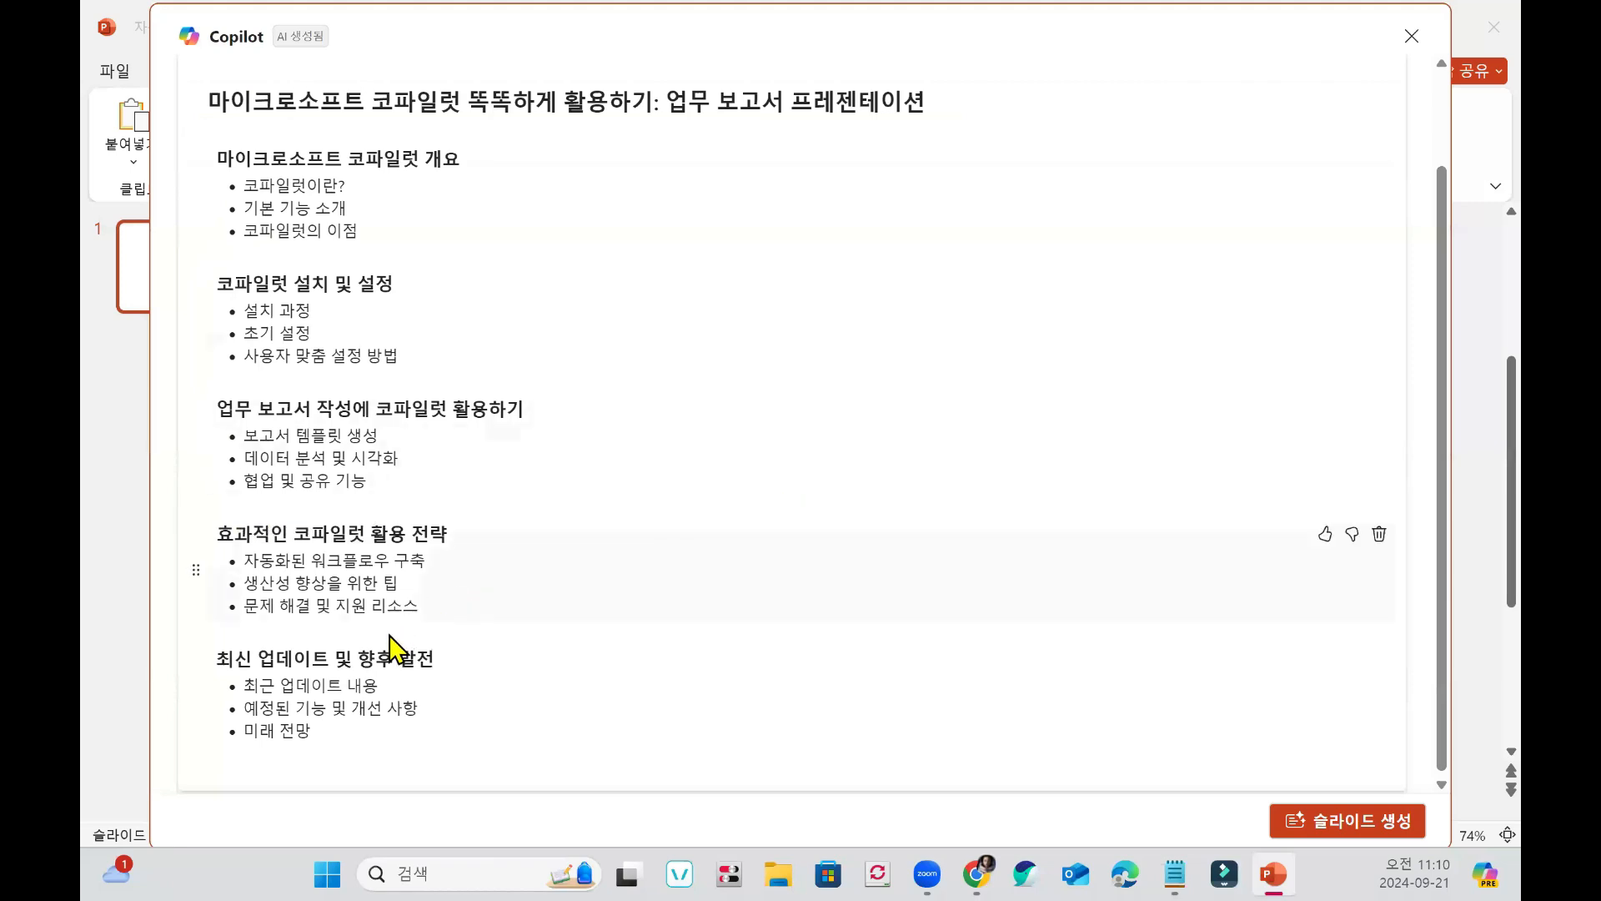
pyautogui.click(791, 633)
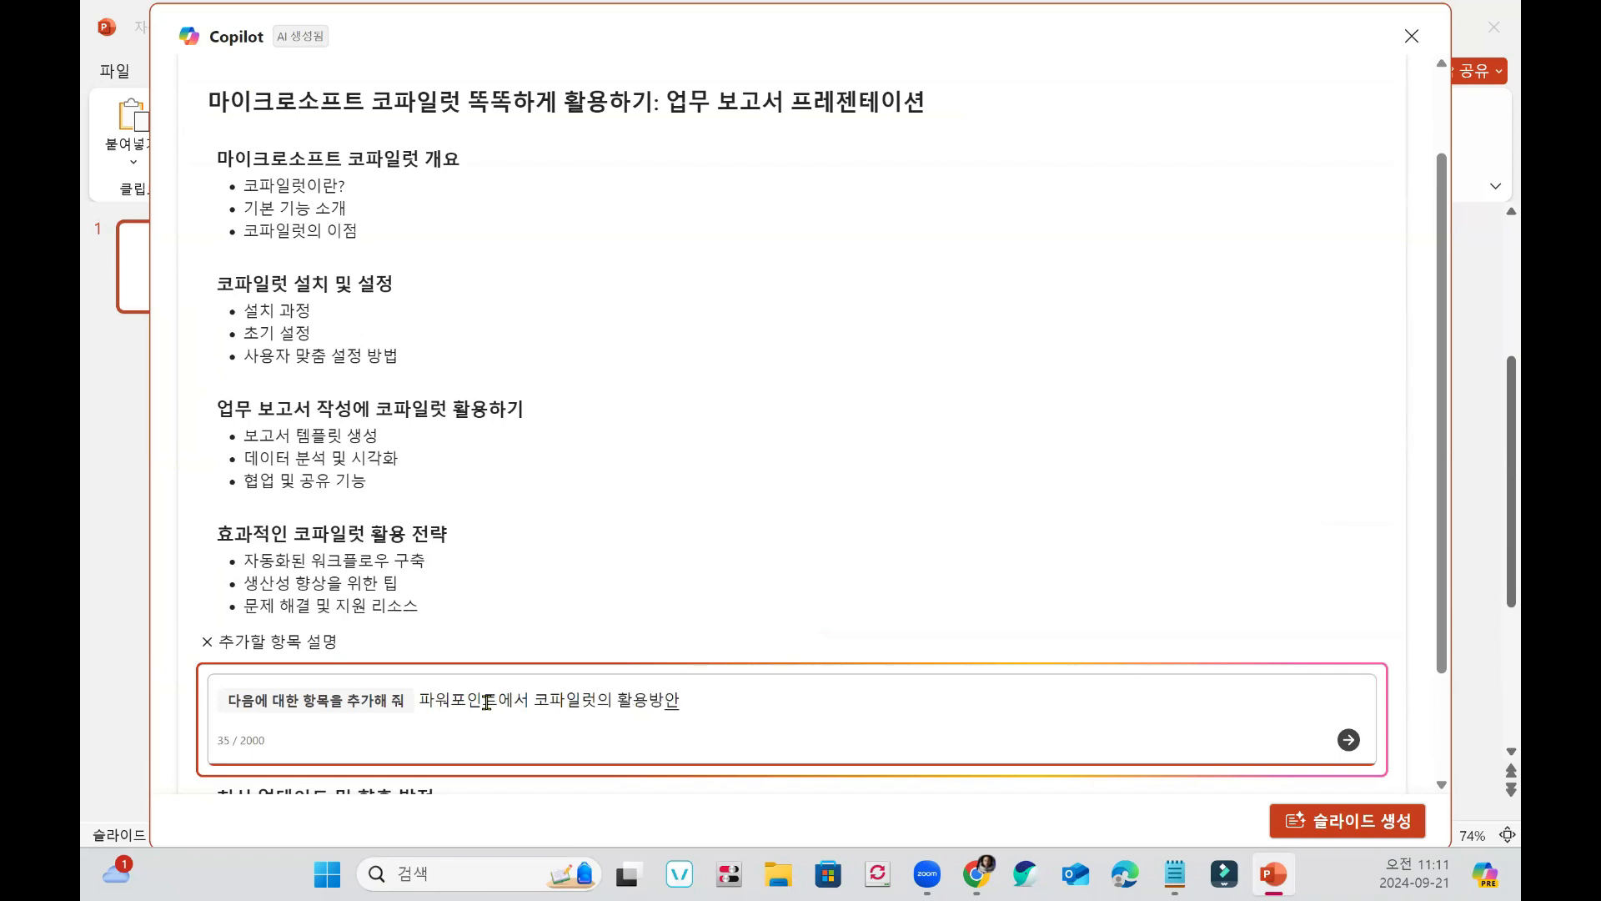
pyautogui.press('Return')
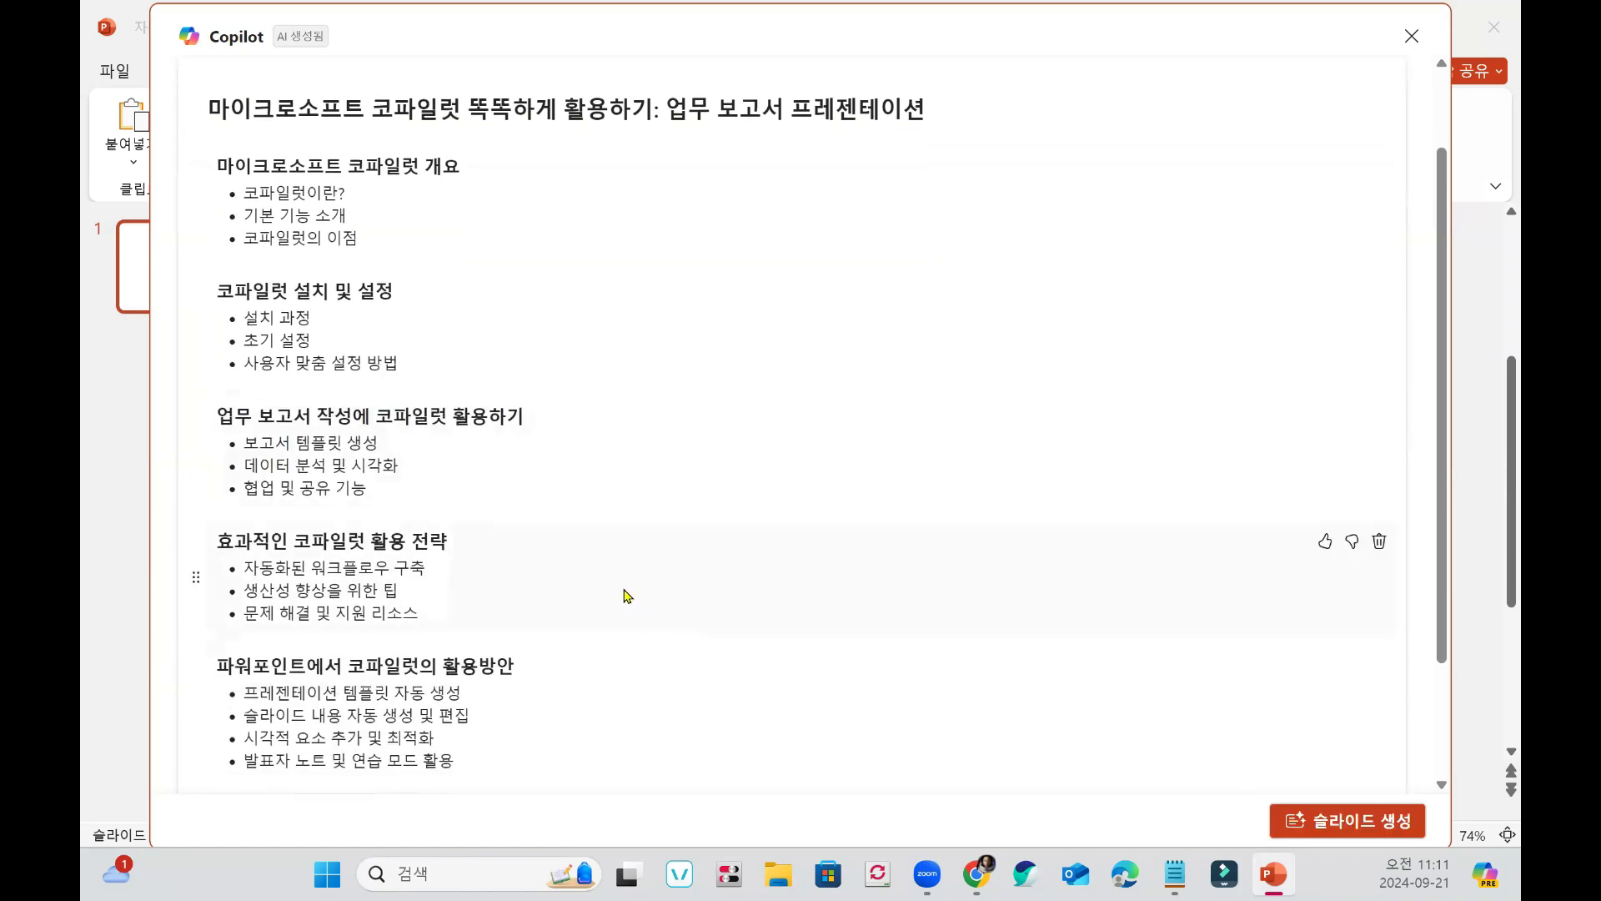
pyautogui.scroll(-2, 397, 592)
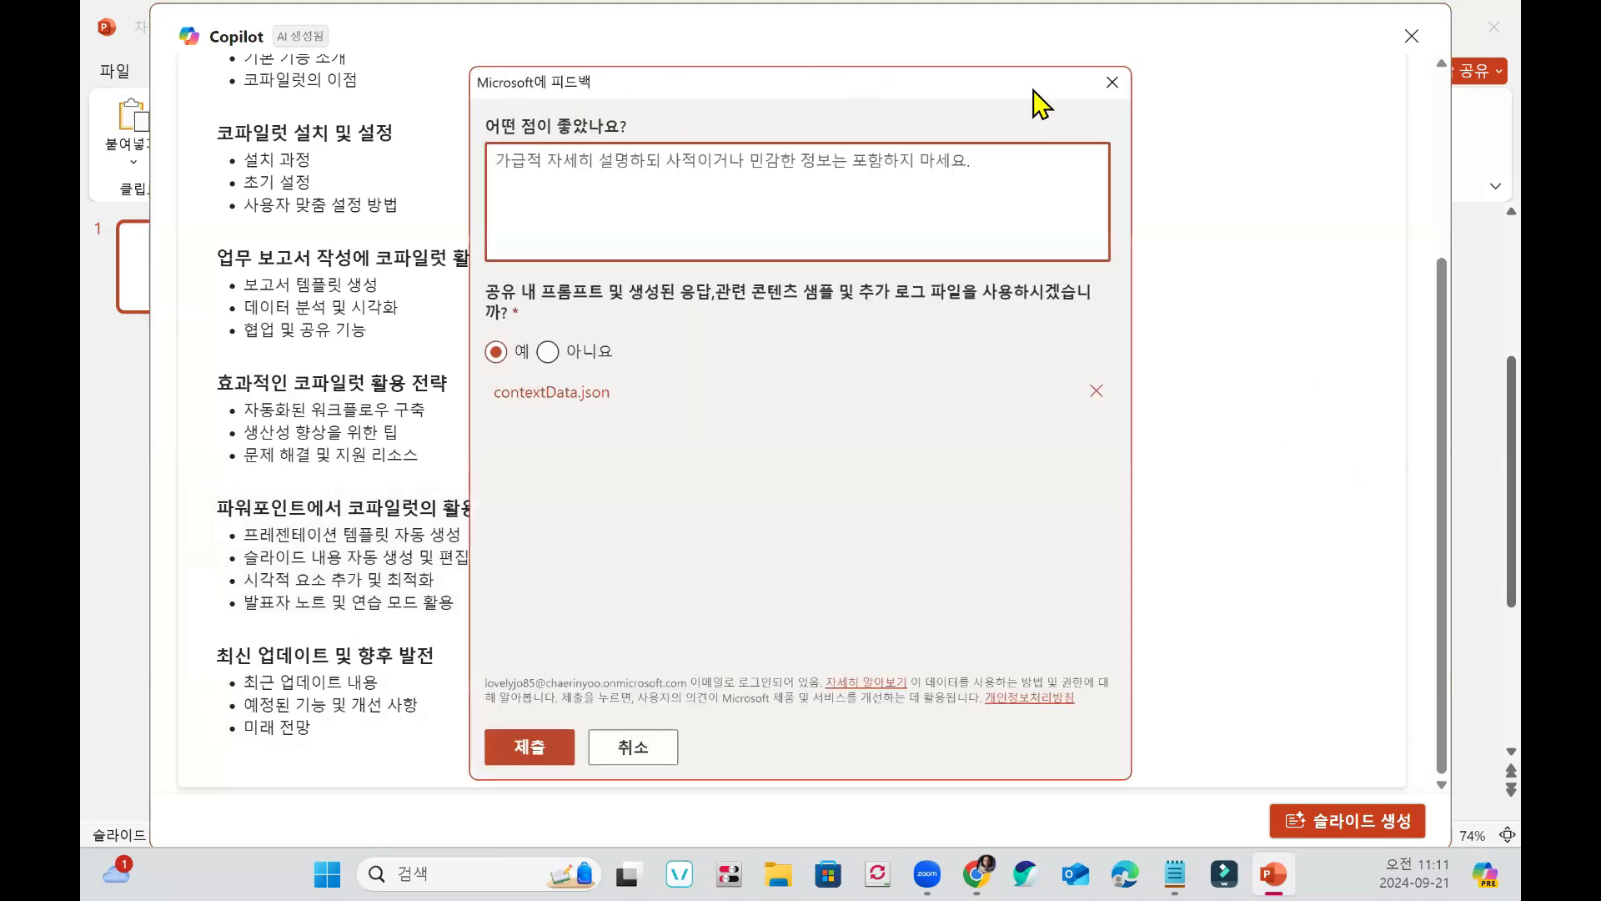
pyautogui.click(1112, 82)
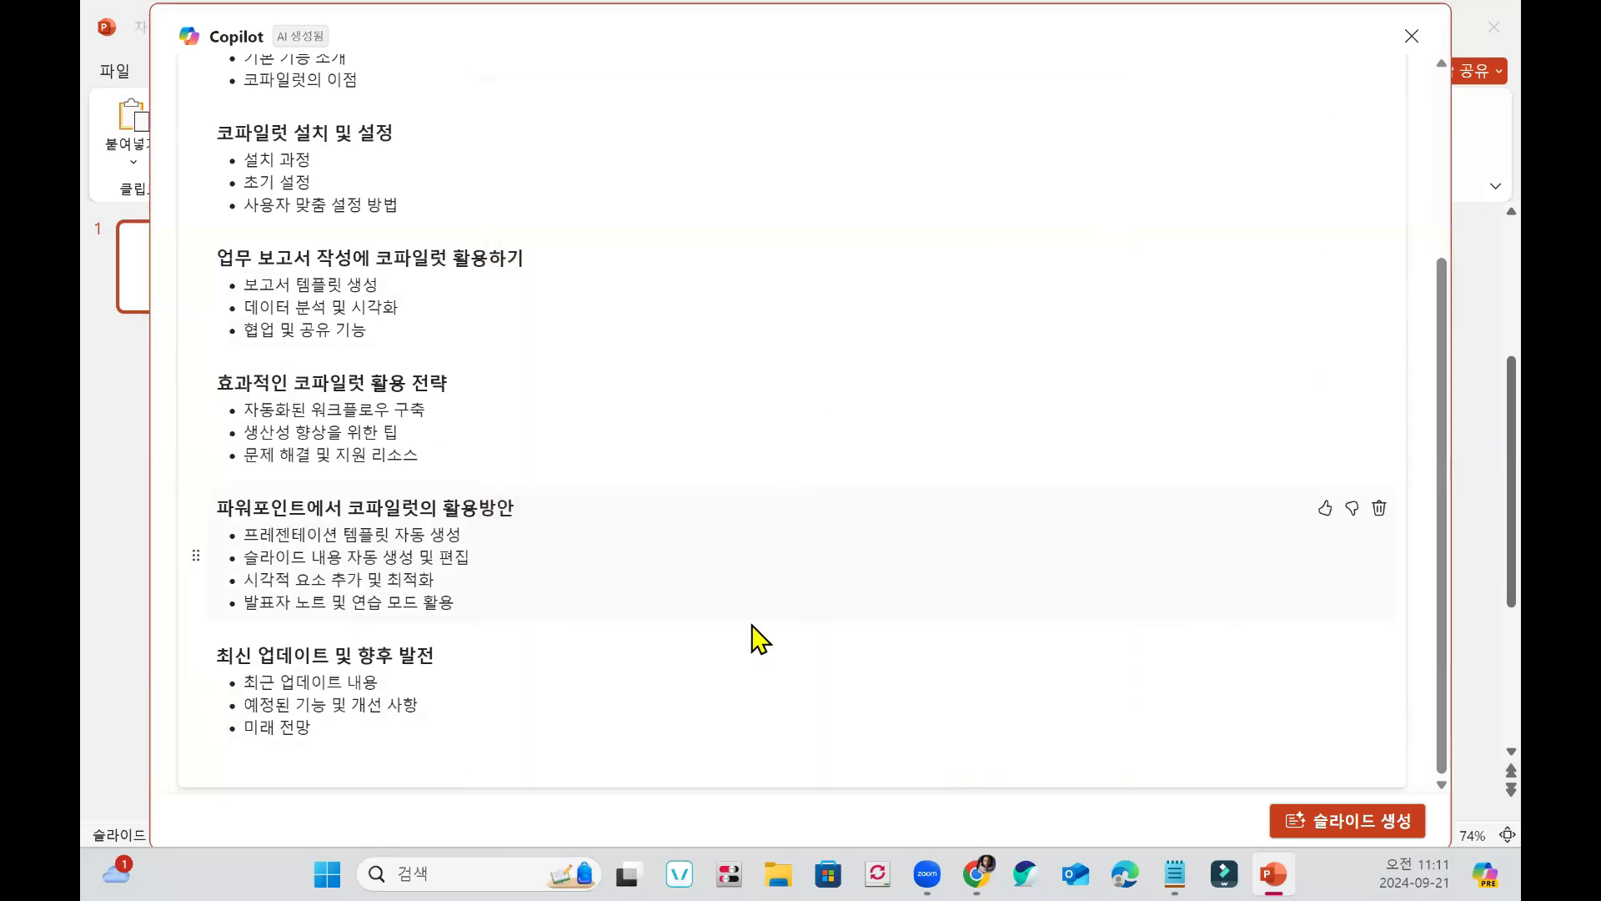
# Have Copilot generate the slides from the outline, and look through the draft slide cards.
pyautogui.click(1380, 836)
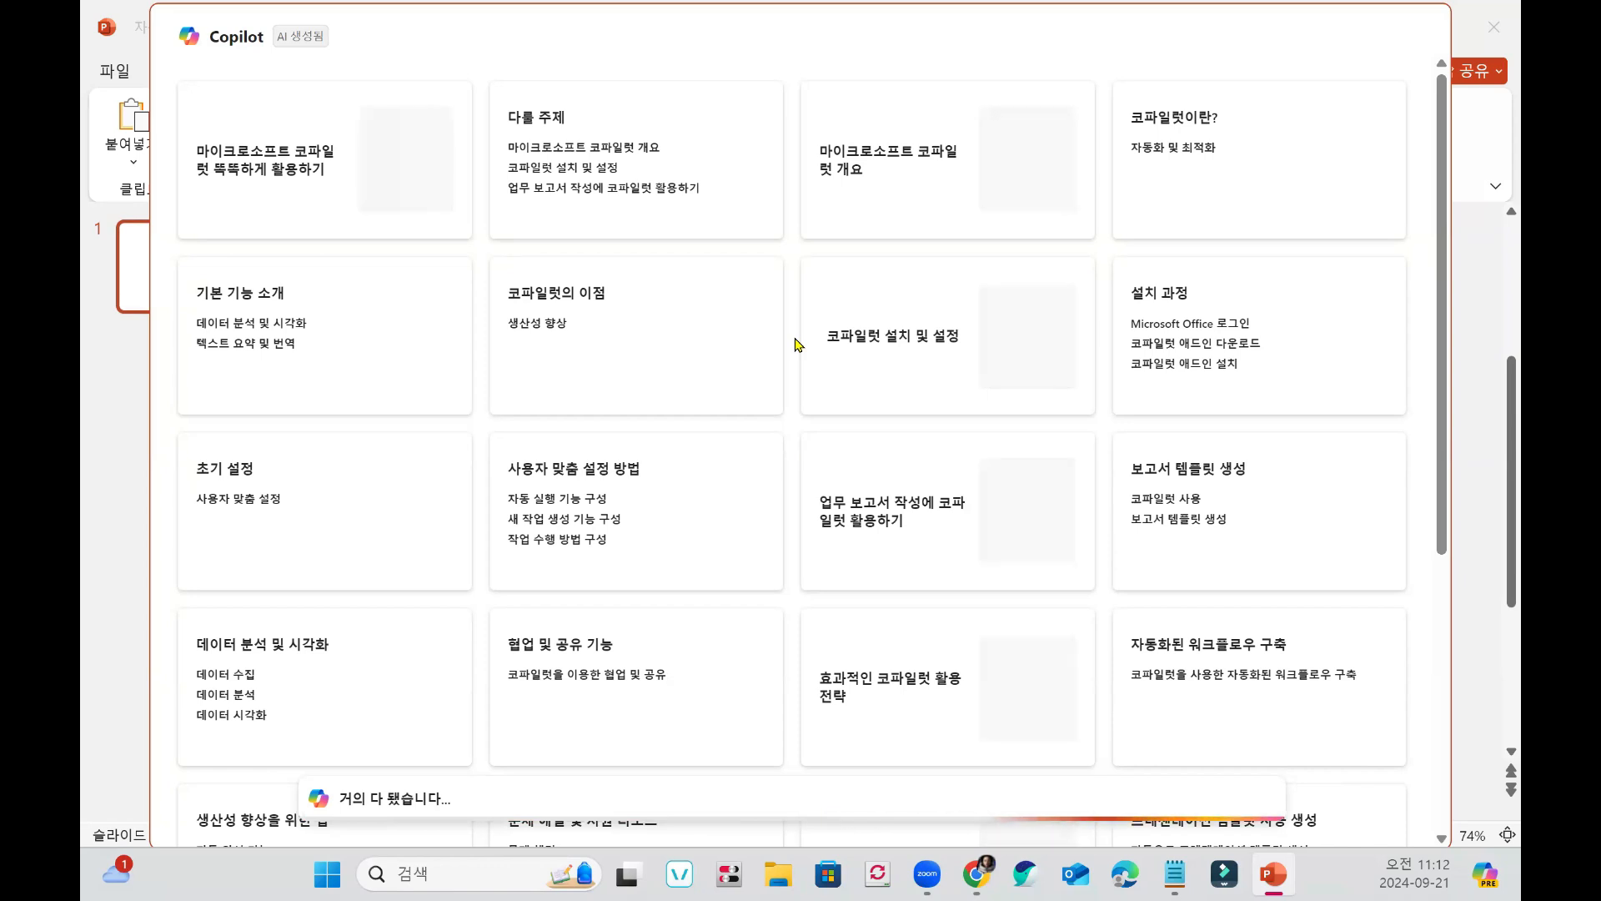
pyautogui.scroll(-4, 794, 367)
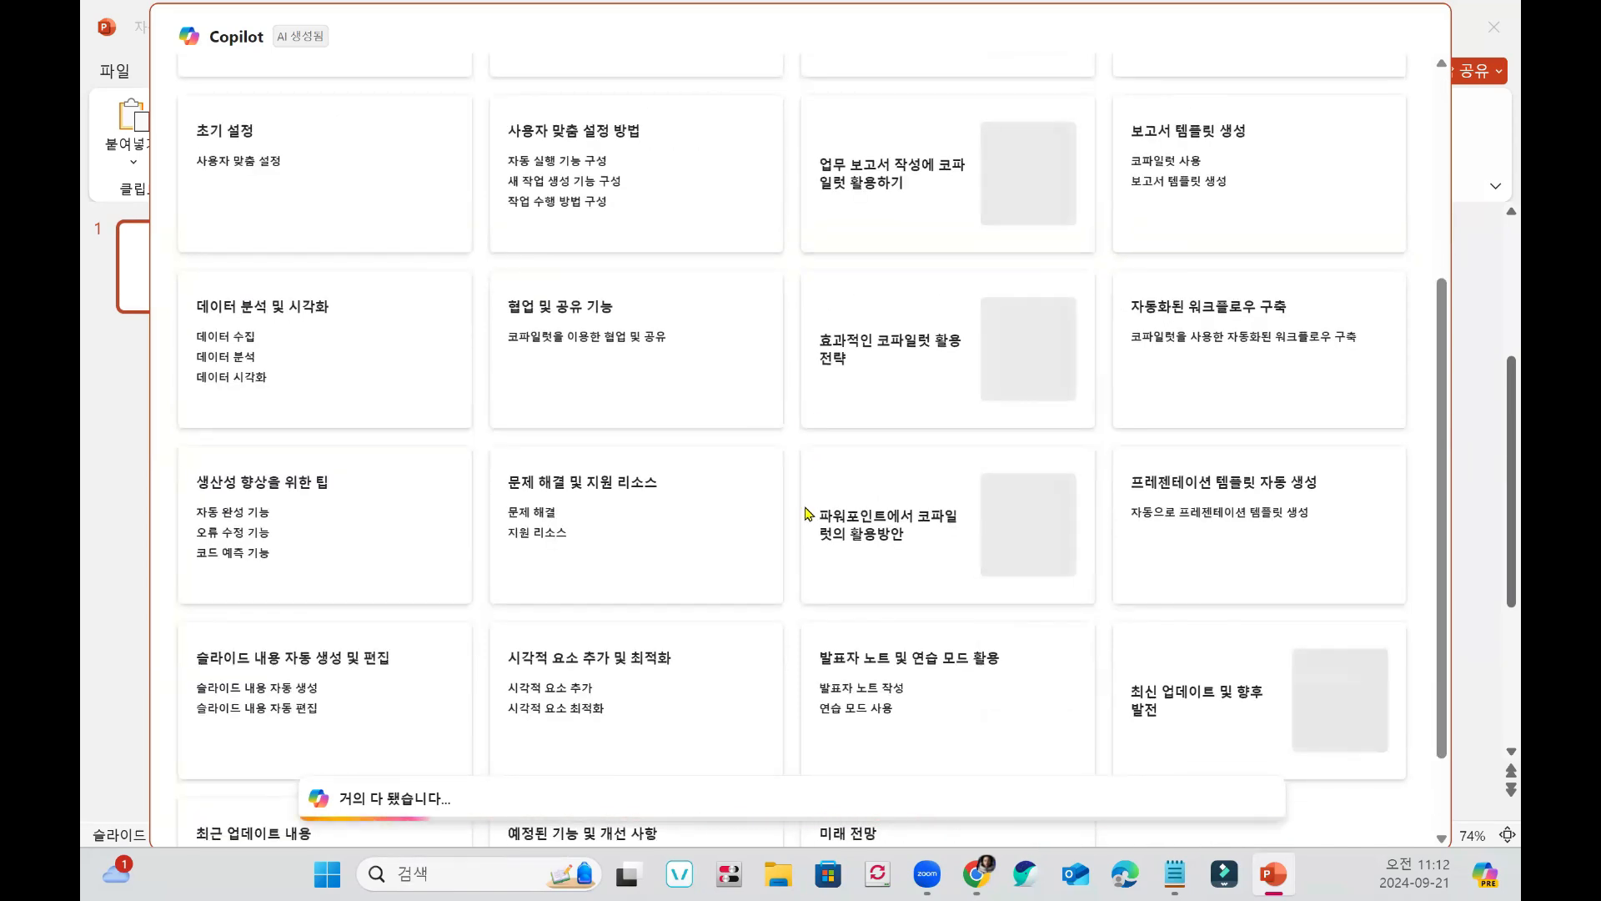
pyautogui.scroll(-1, 807, 513)
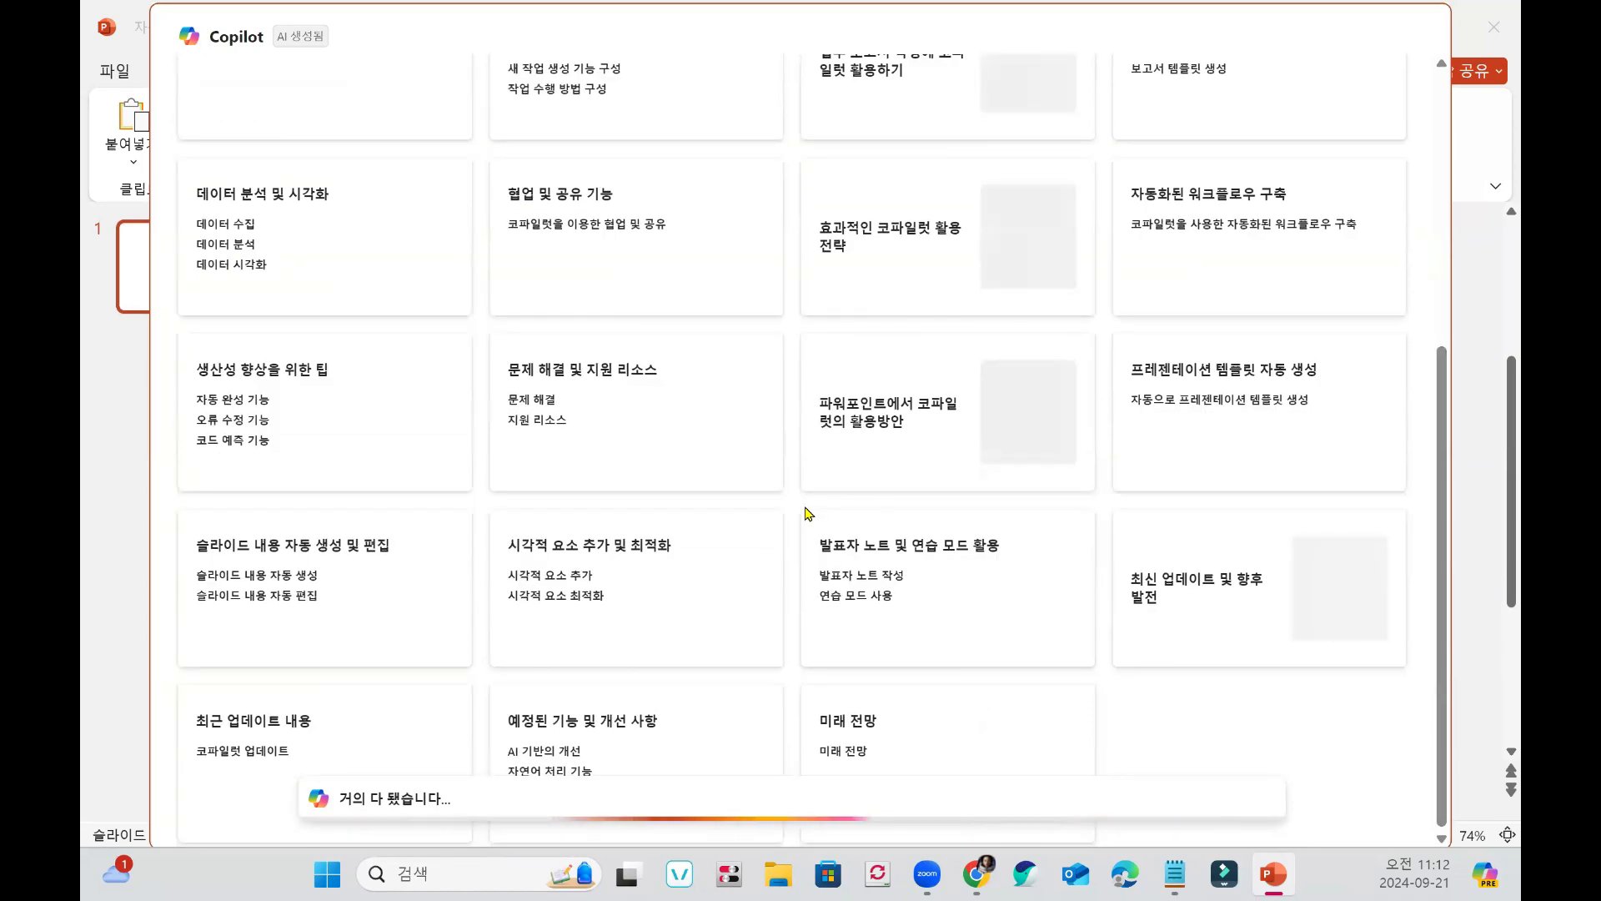
pyautogui.scroll(5, 807, 513)
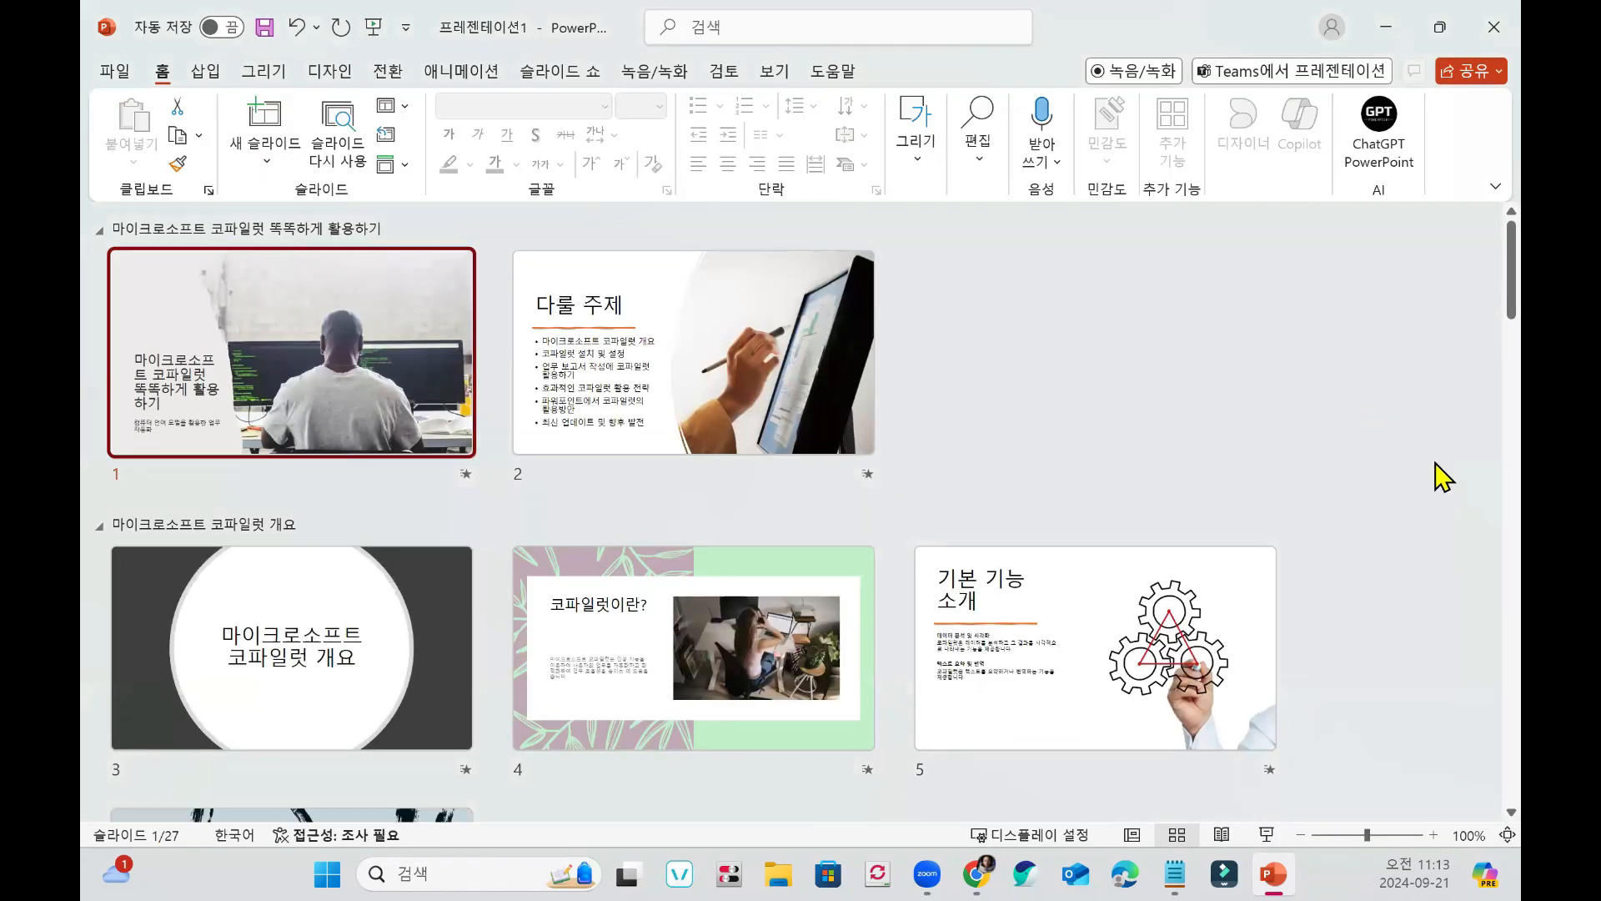
# Look through the slides generated by Copilot and keep them in the presentation.
pyautogui.scroll(-10, 1445, 425)
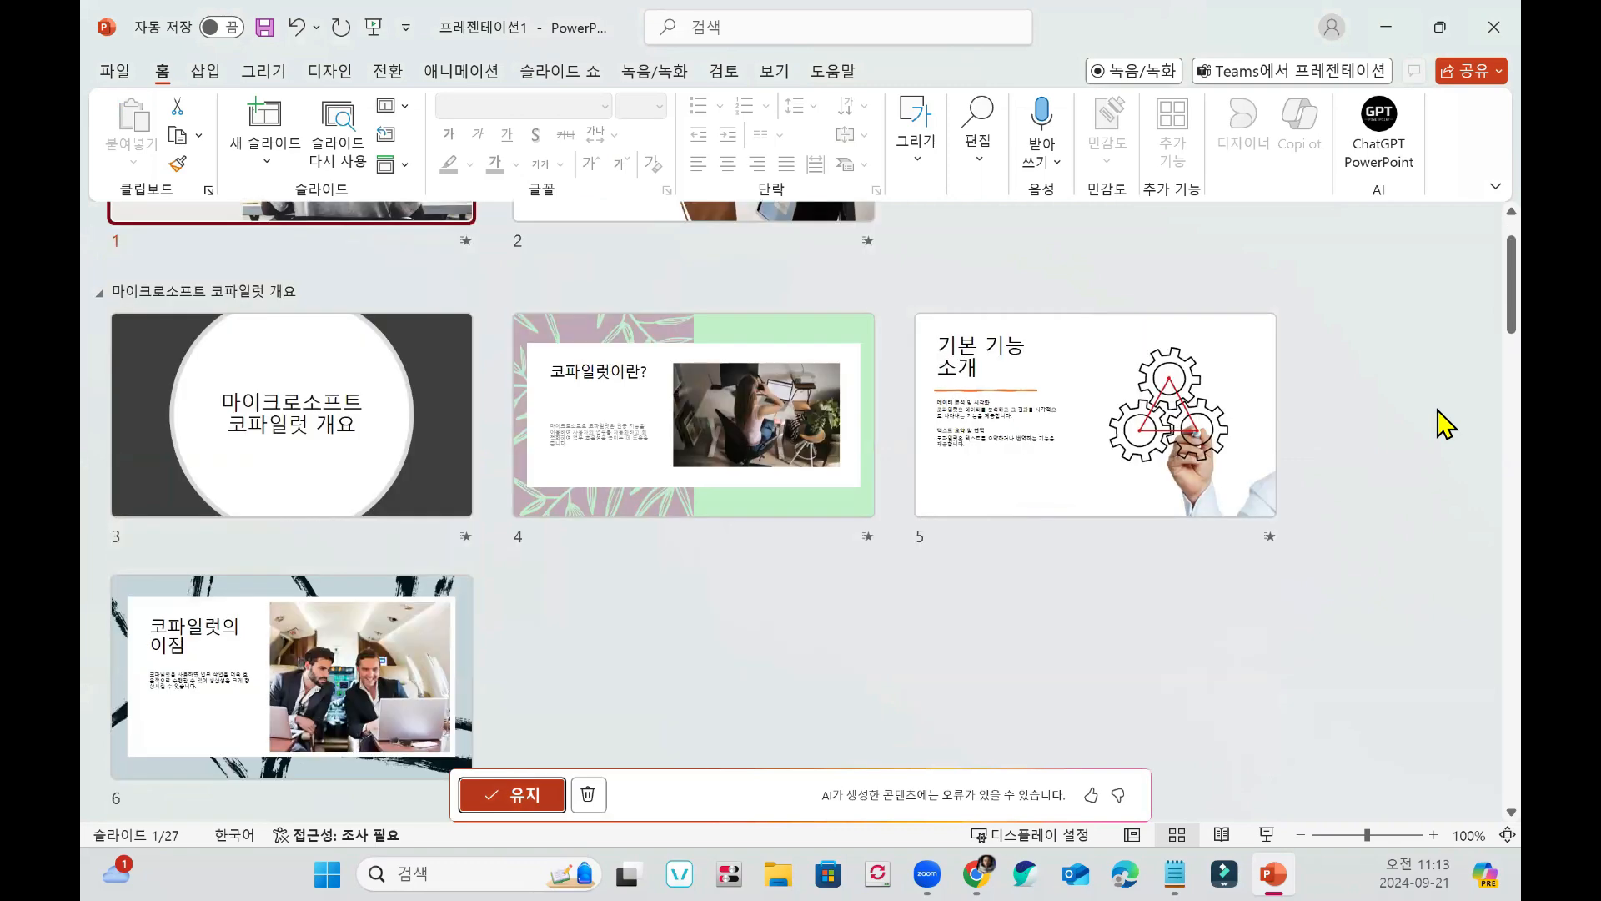
pyautogui.scroll(10, 1445, 425)
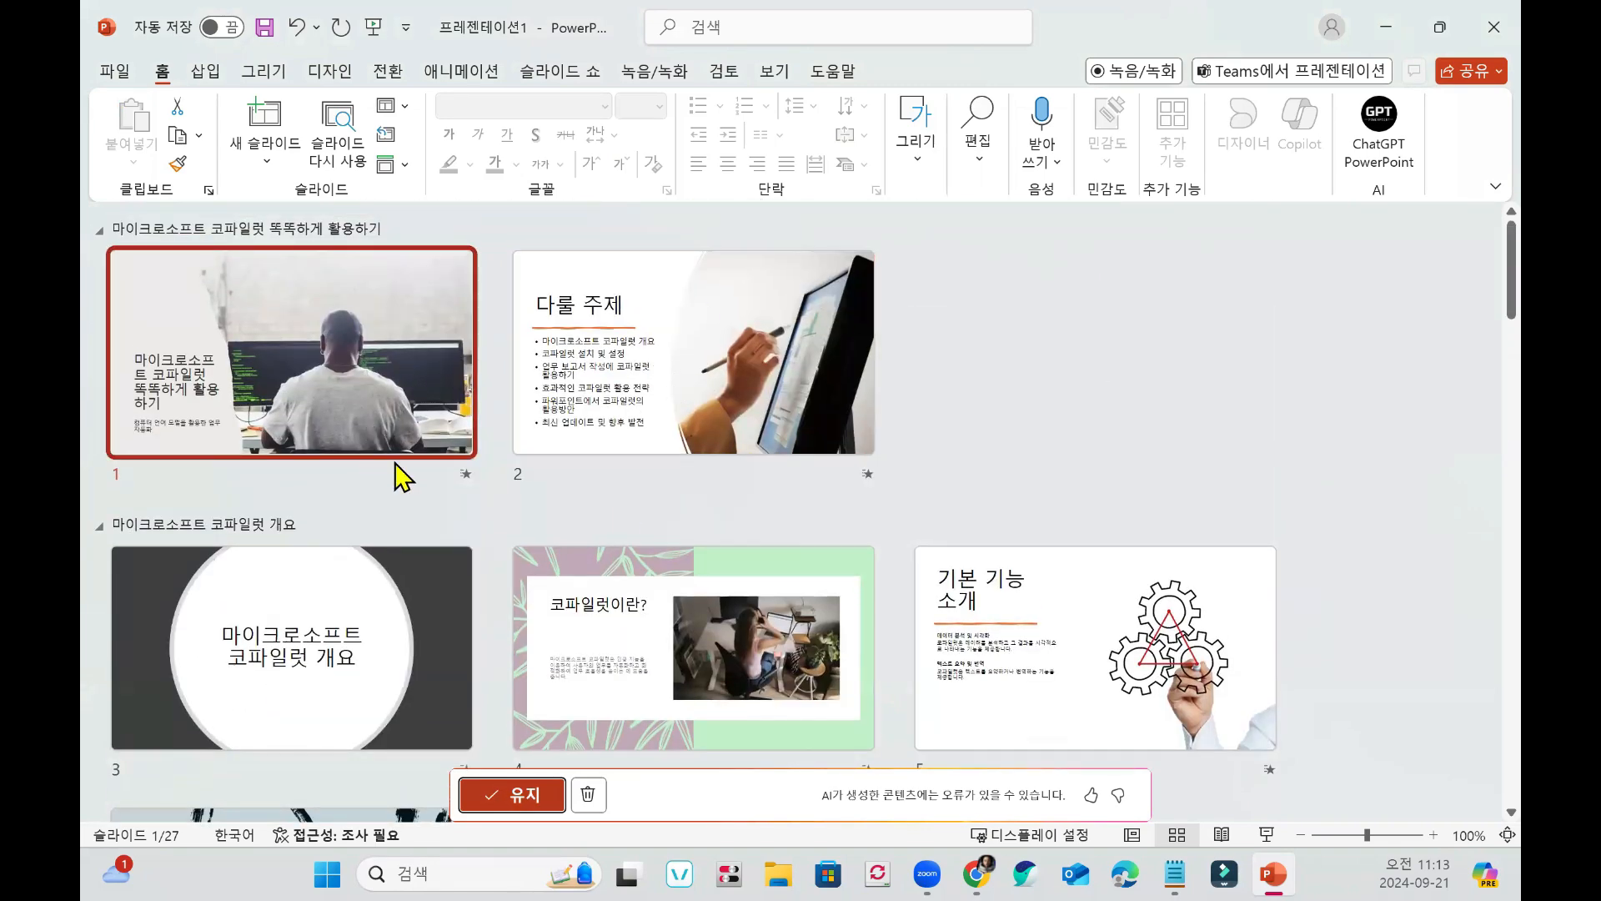
pyautogui.scroll(-15, 517, 519)
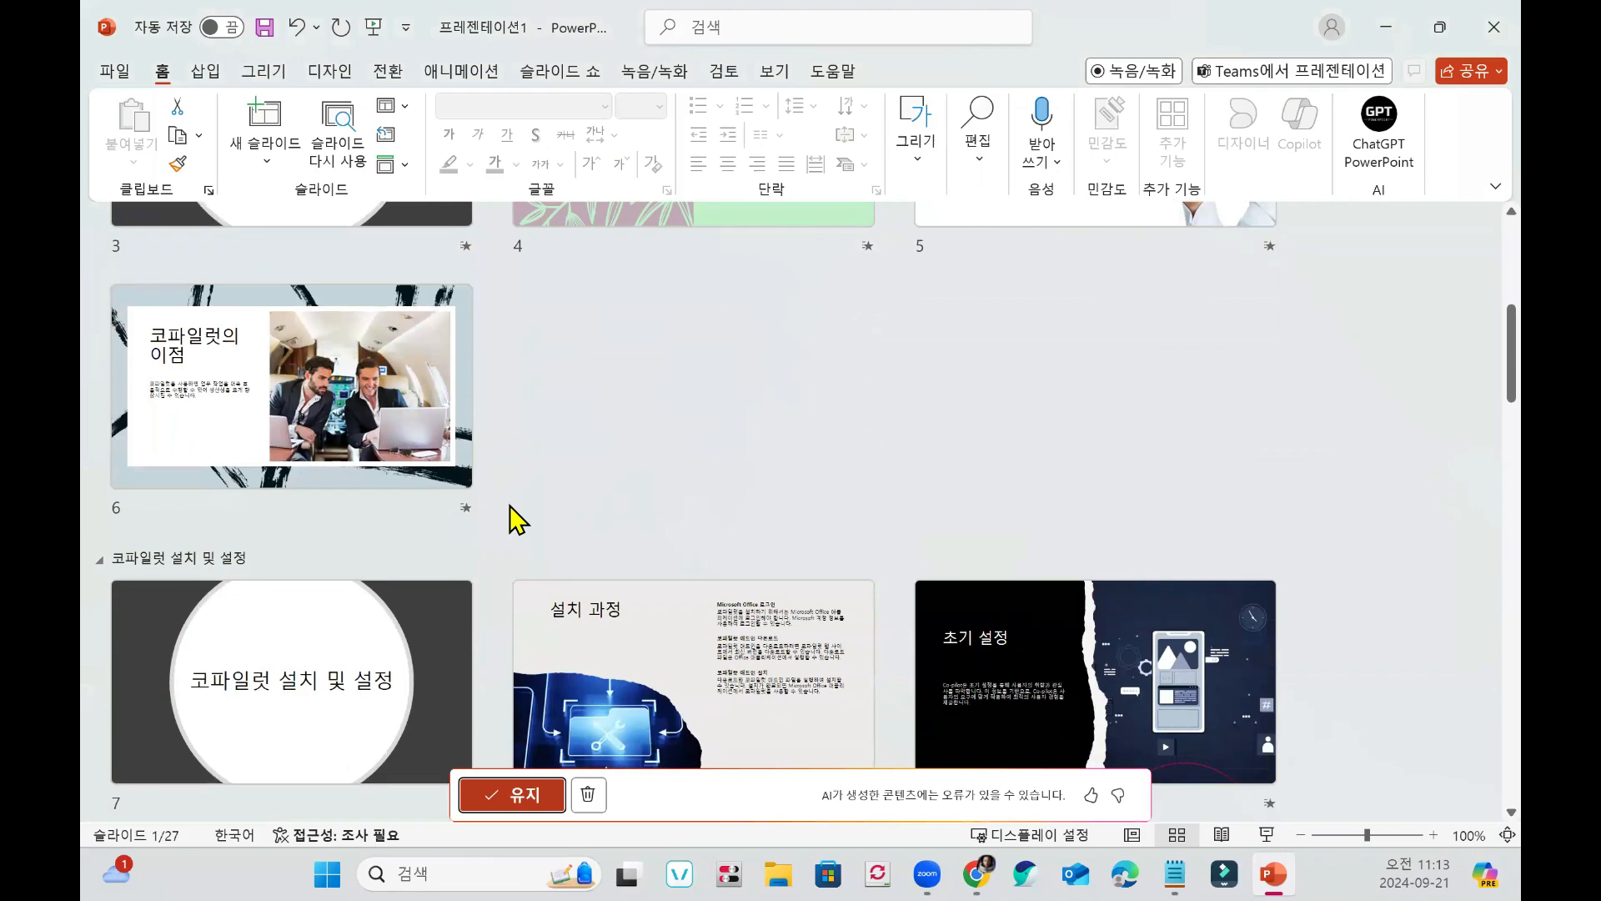
pyautogui.scroll(-15, 517, 519)
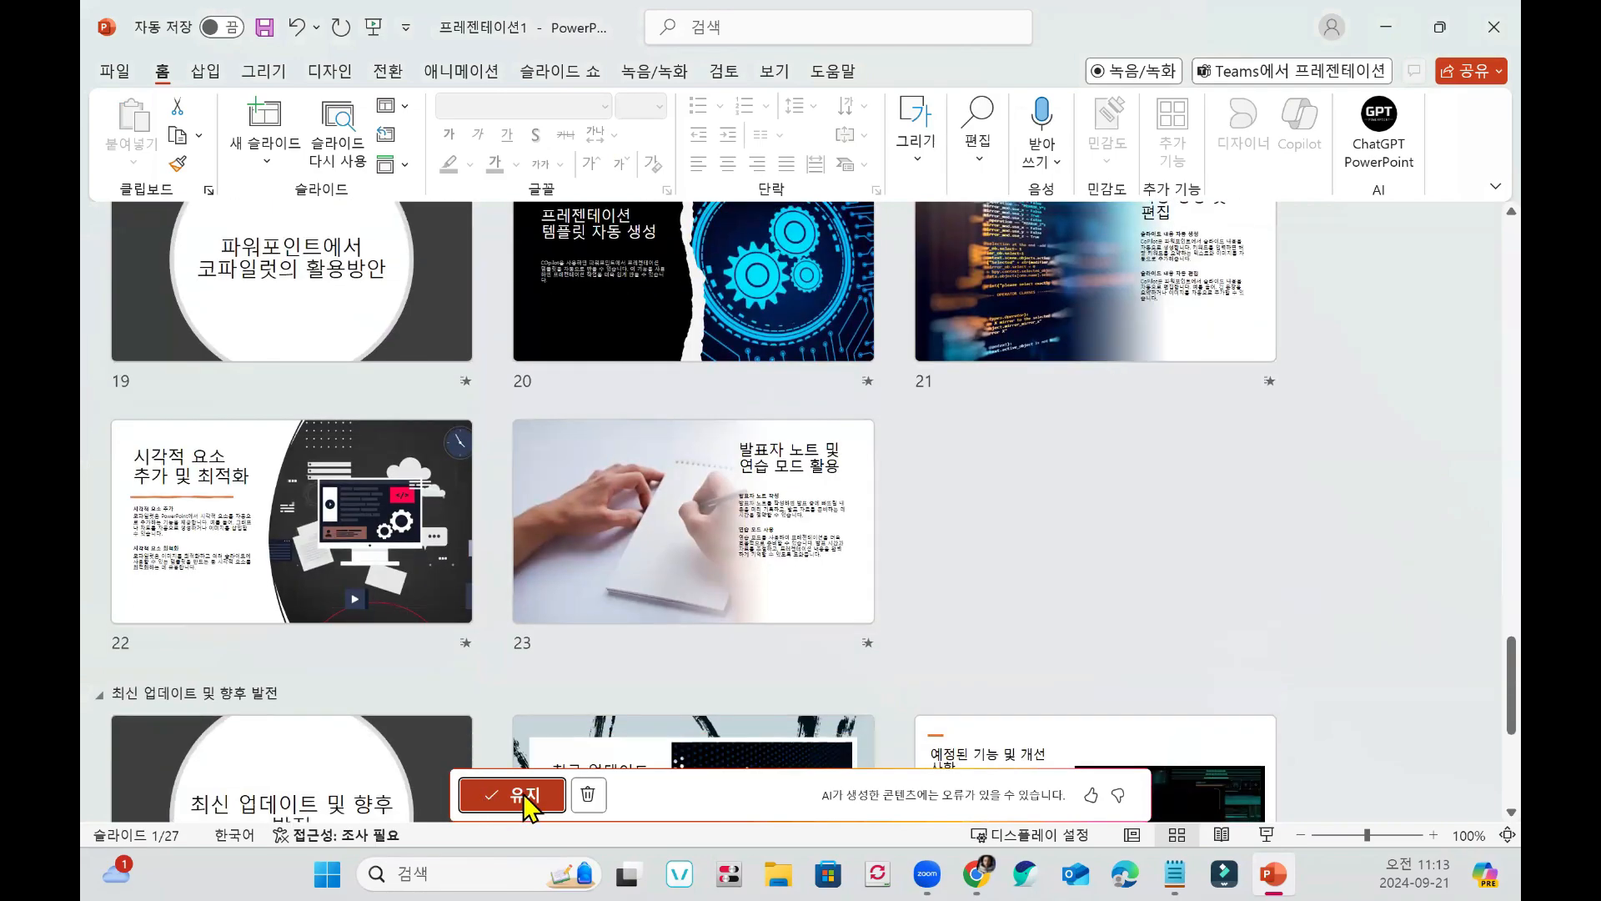
pyautogui.click(525, 796)
# Collapse the first four slide sections, and expand the first three again.
pyautogui.scroll(5, 1111, 589)
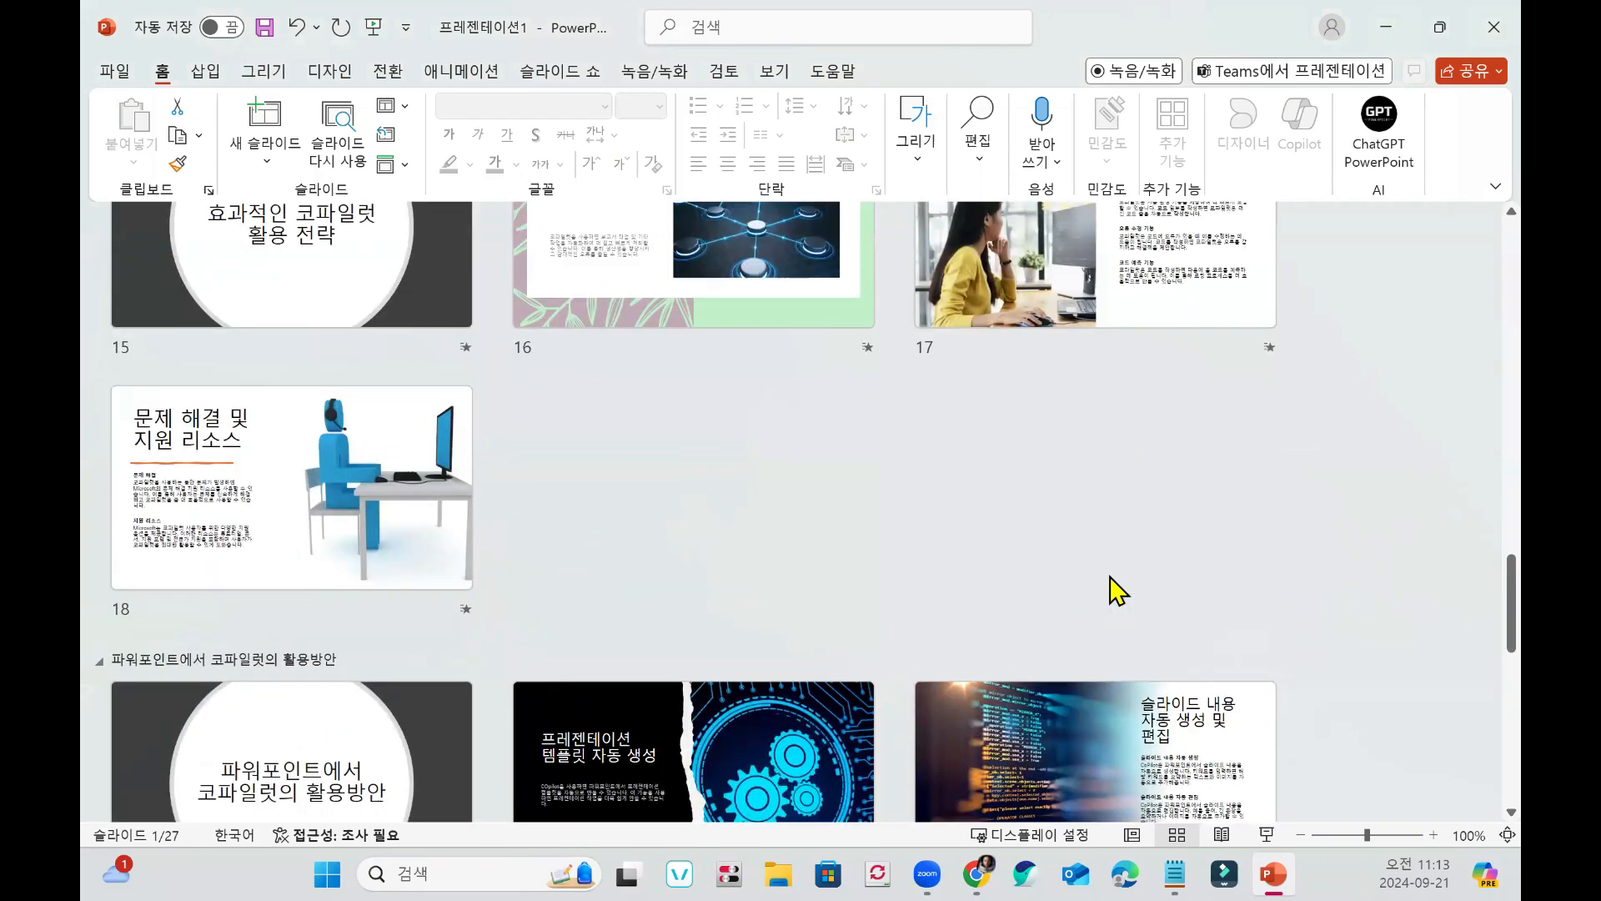
pyautogui.scroll(20, 1117, 590)
pyautogui.click(1073, 375)
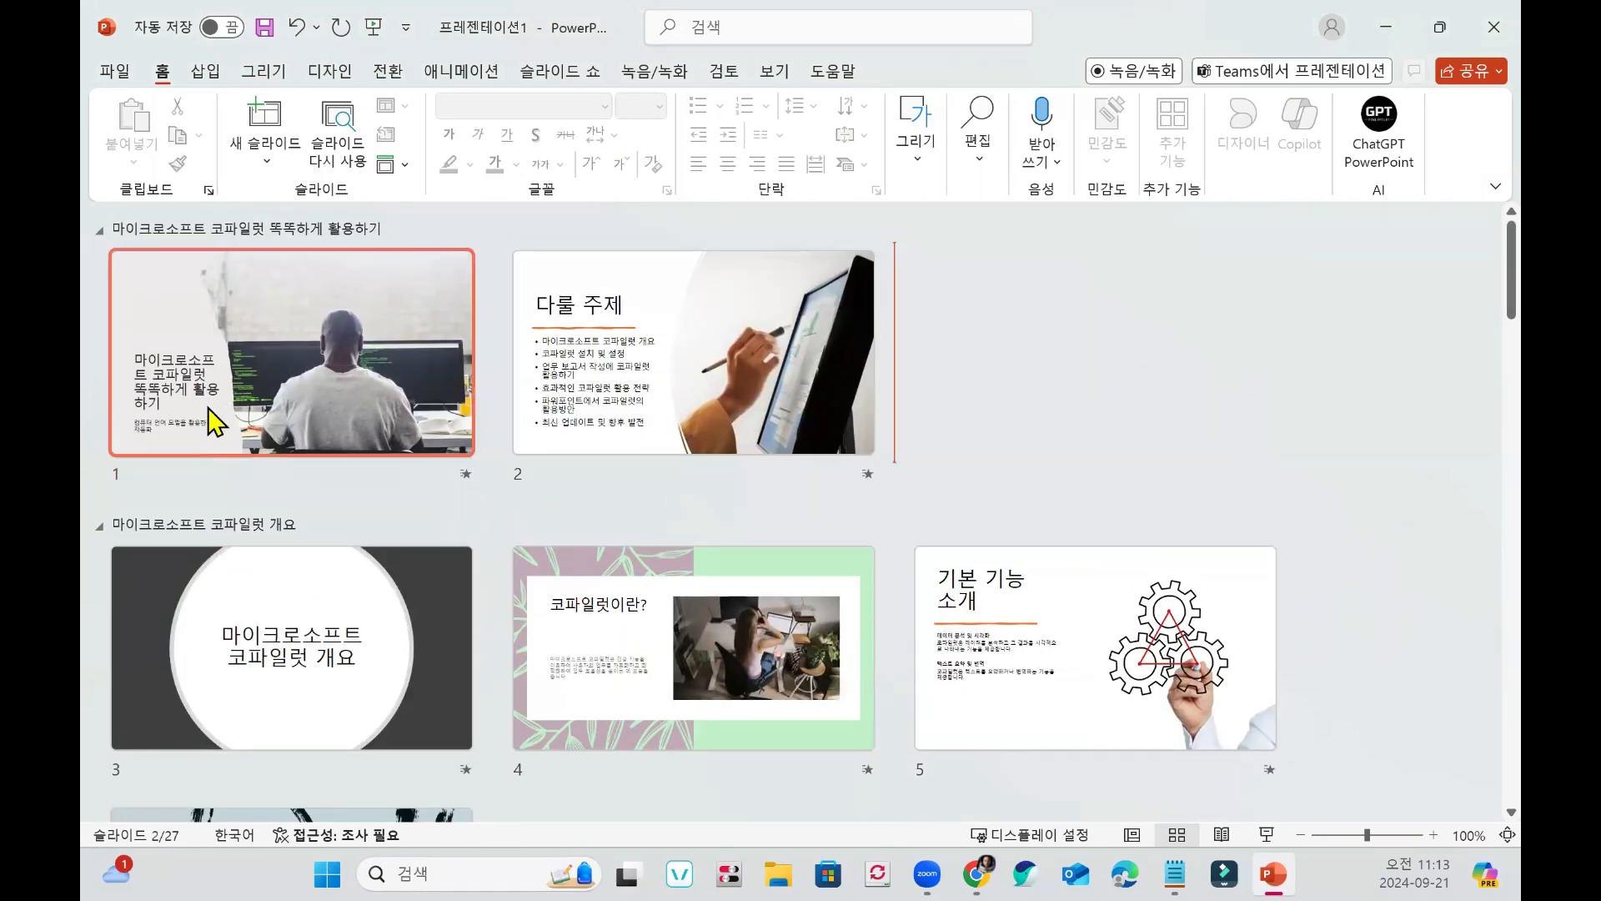
pyautogui.click(99, 232)
pyautogui.click(100, 232)
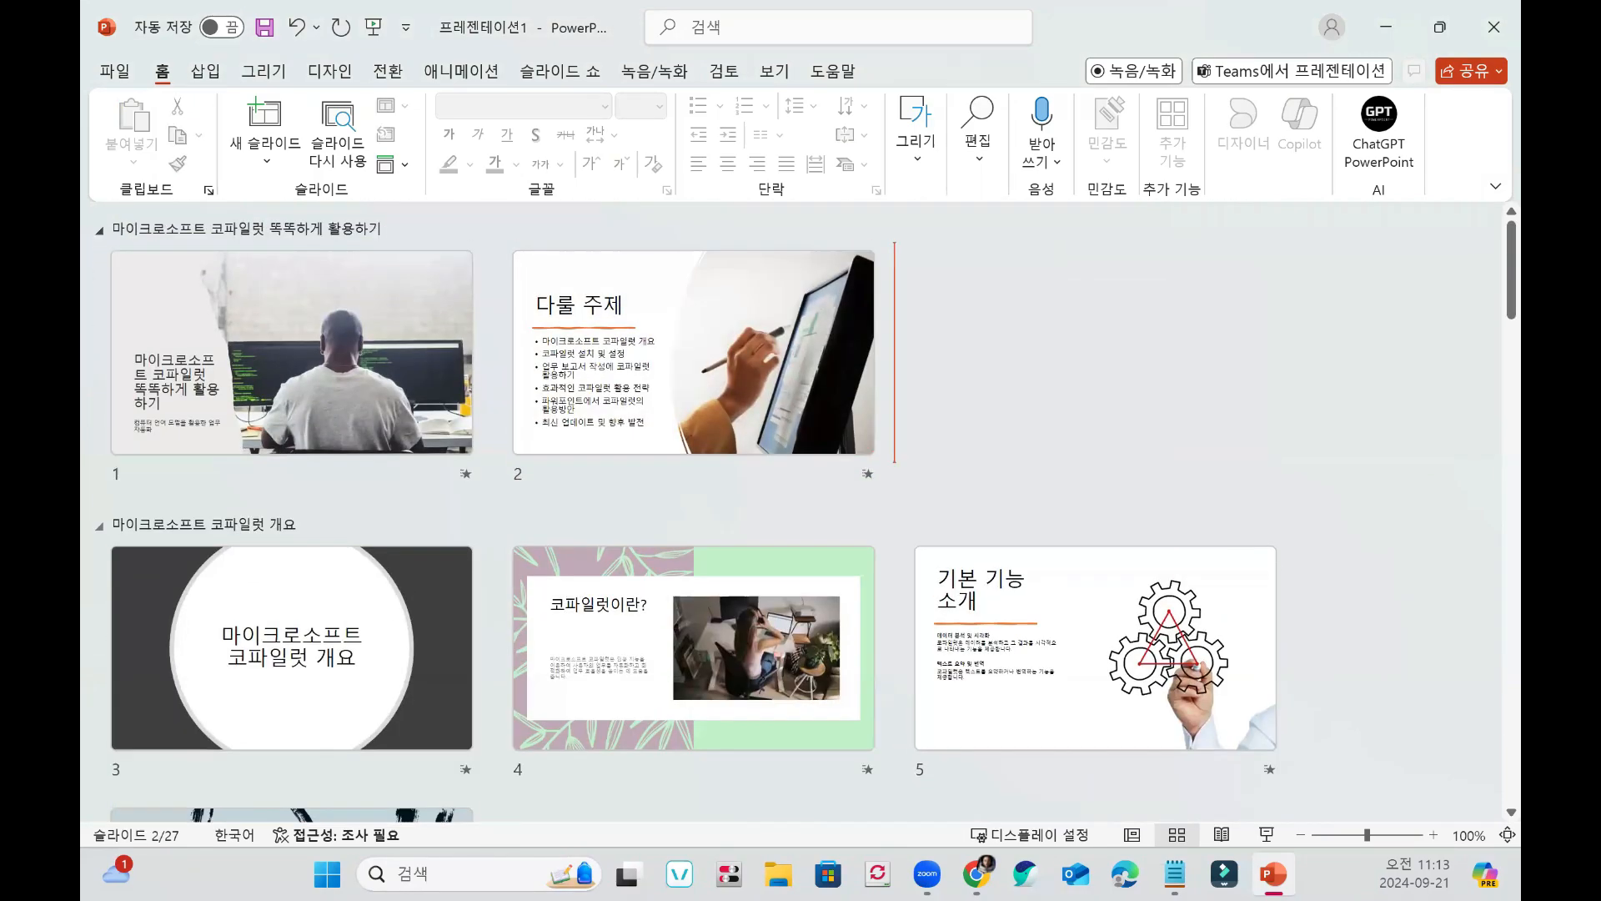
pyautogui.click(100, 231)
pyautogui.click(99, 263)
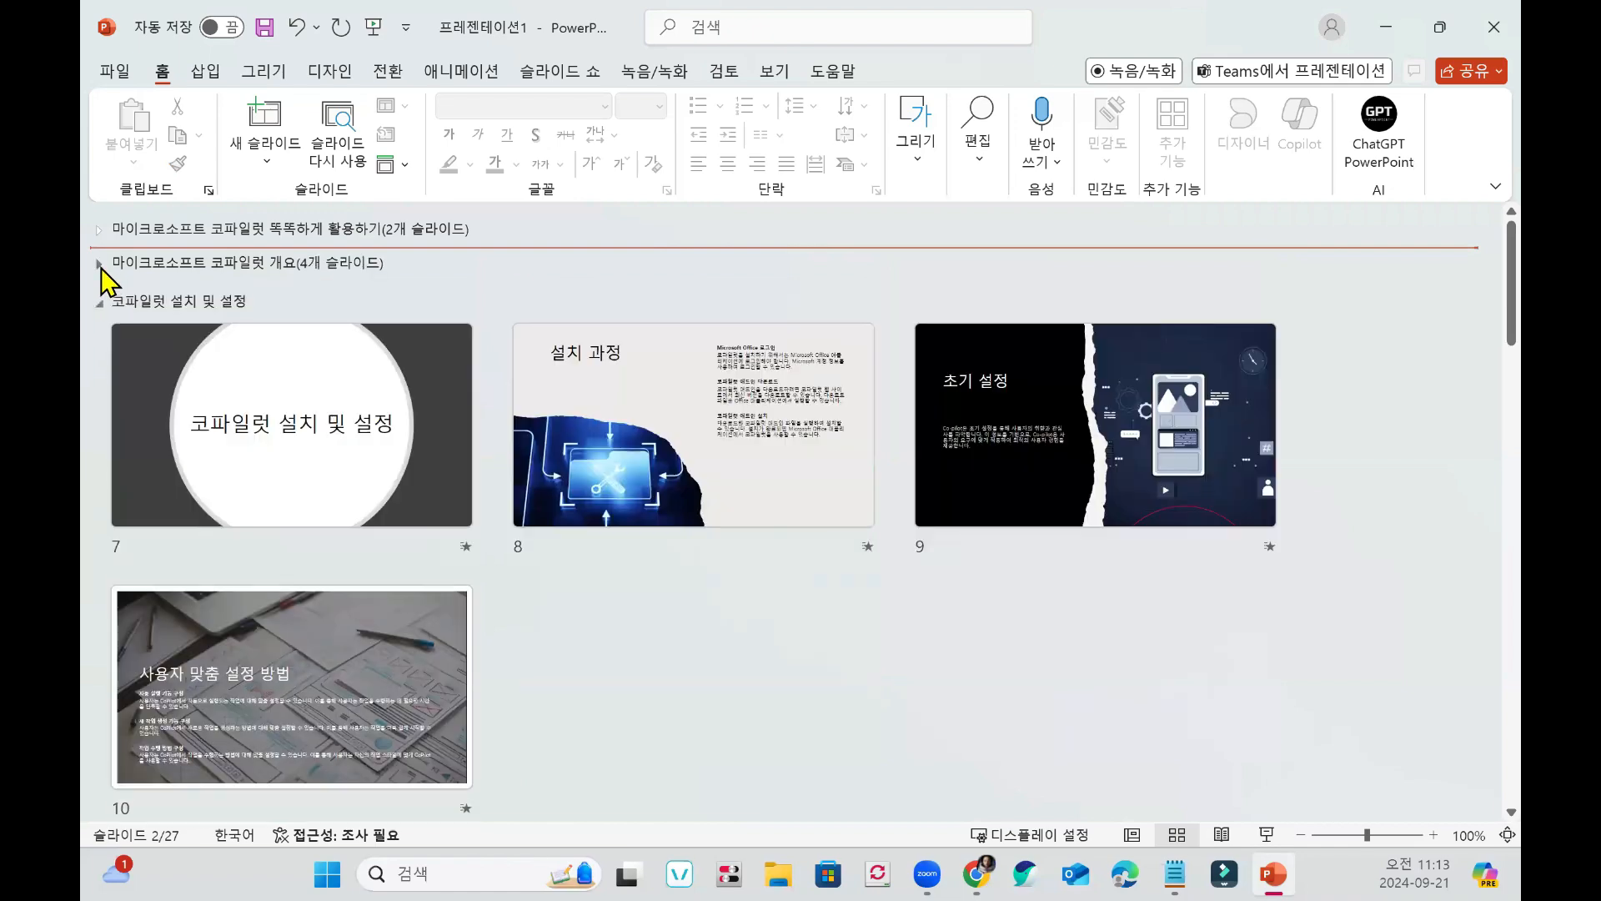
pyautogui.click(99, 297)
pyautogui.click(99, 331)
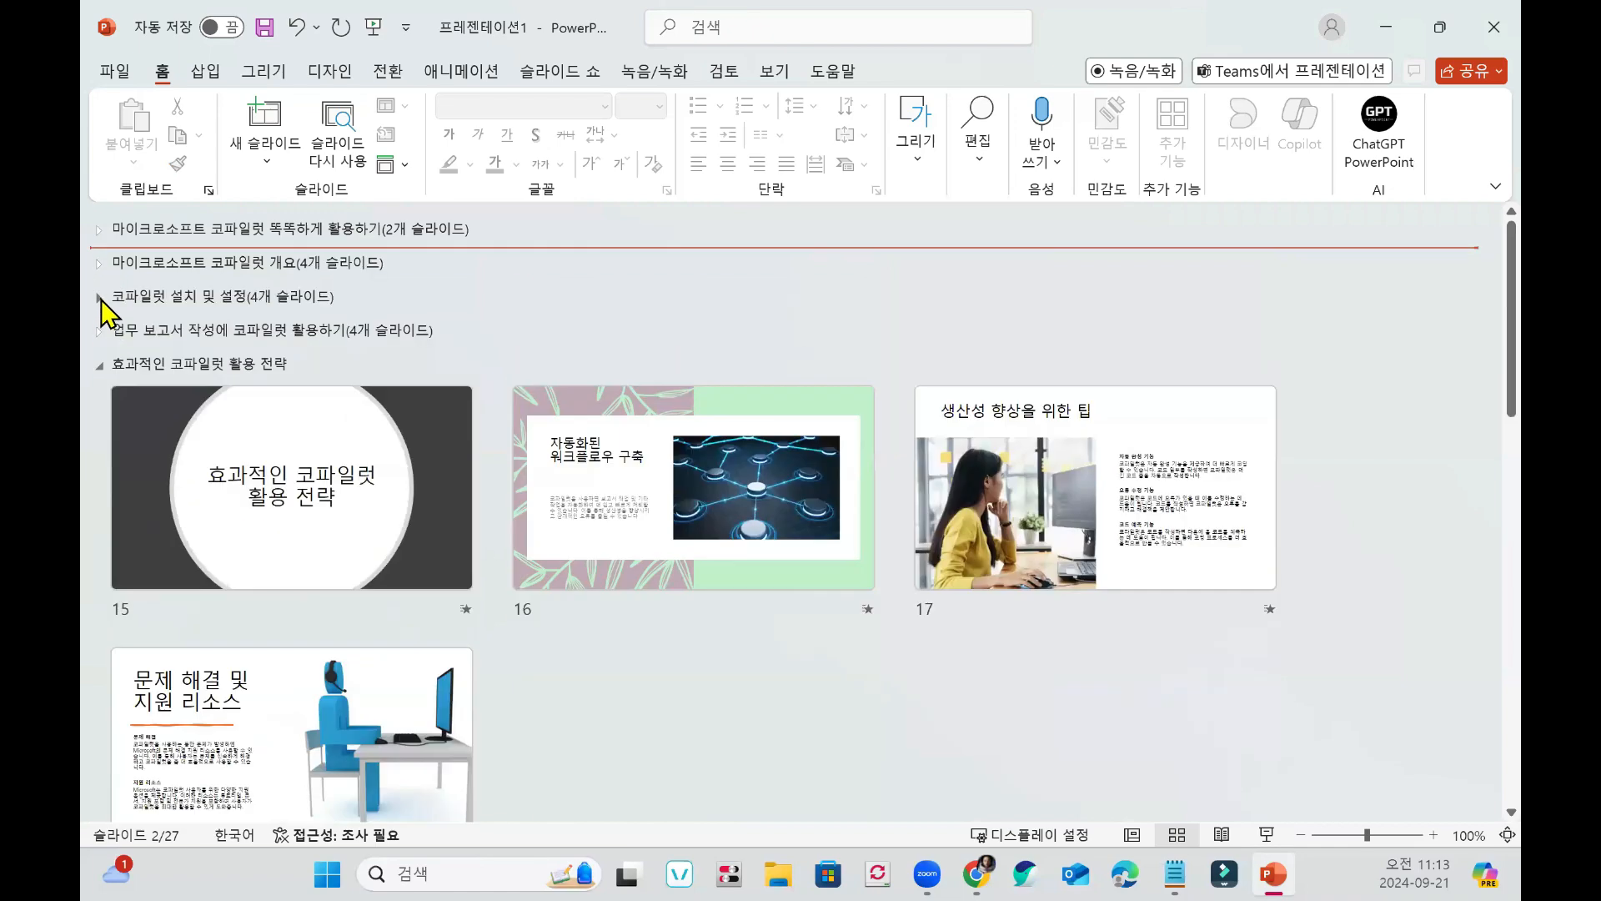
pyautogui.click(99, 297)
pyautogui.click(100, 263)
pyautogui.click(99, 229)
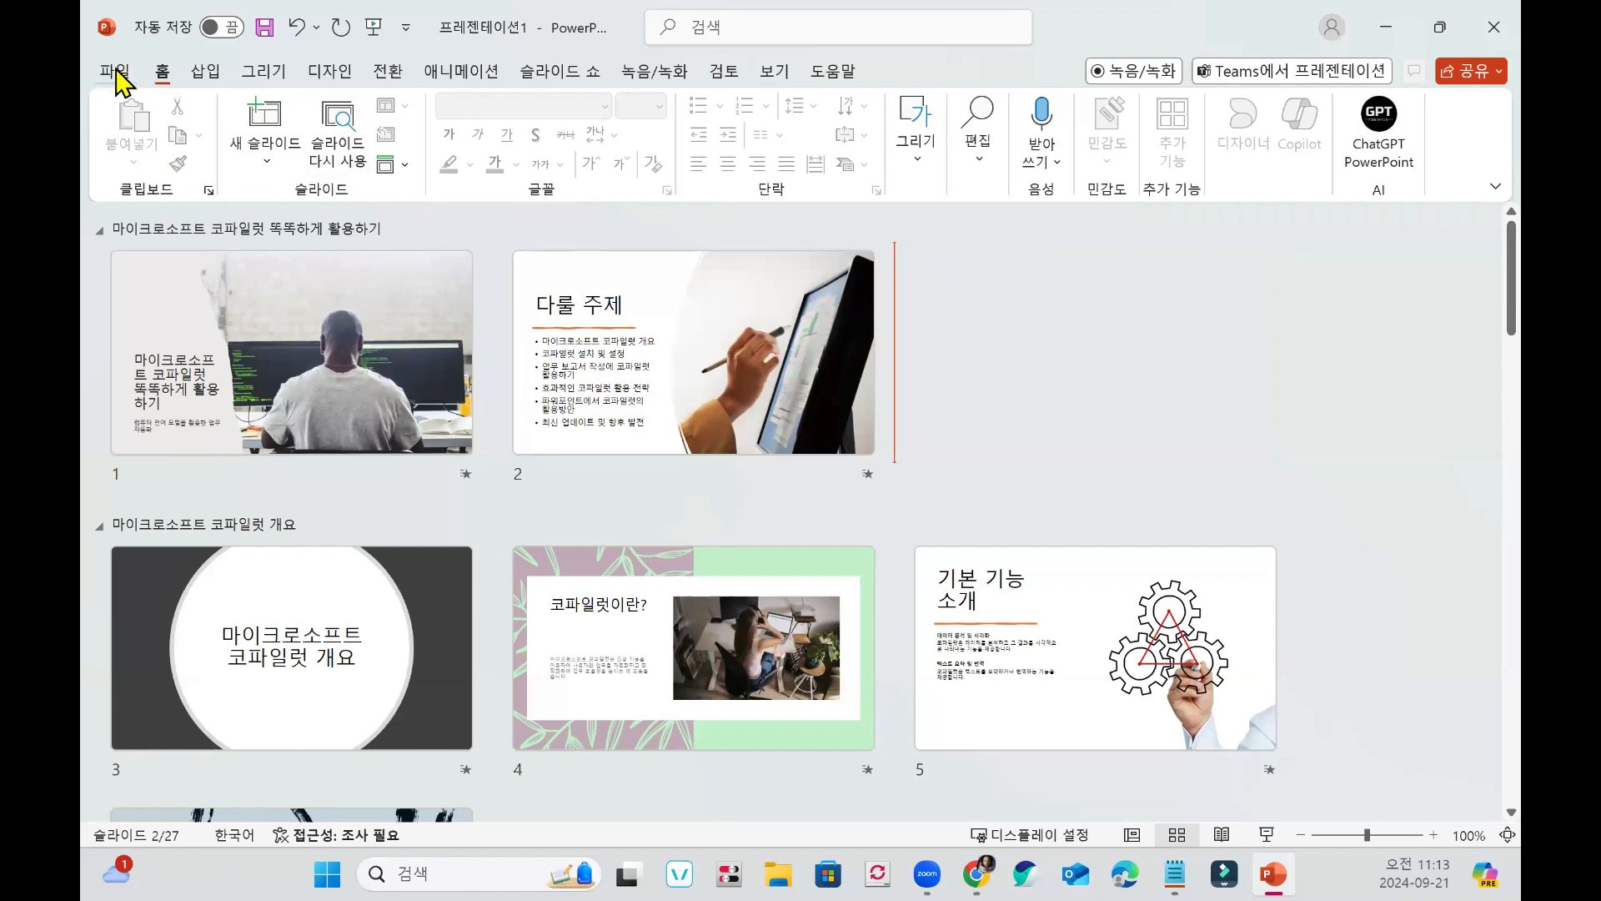
# Compare the presentation in Normal view and Slide Sorter view, ending in Normal view.
pyautogui.click(775, 74)
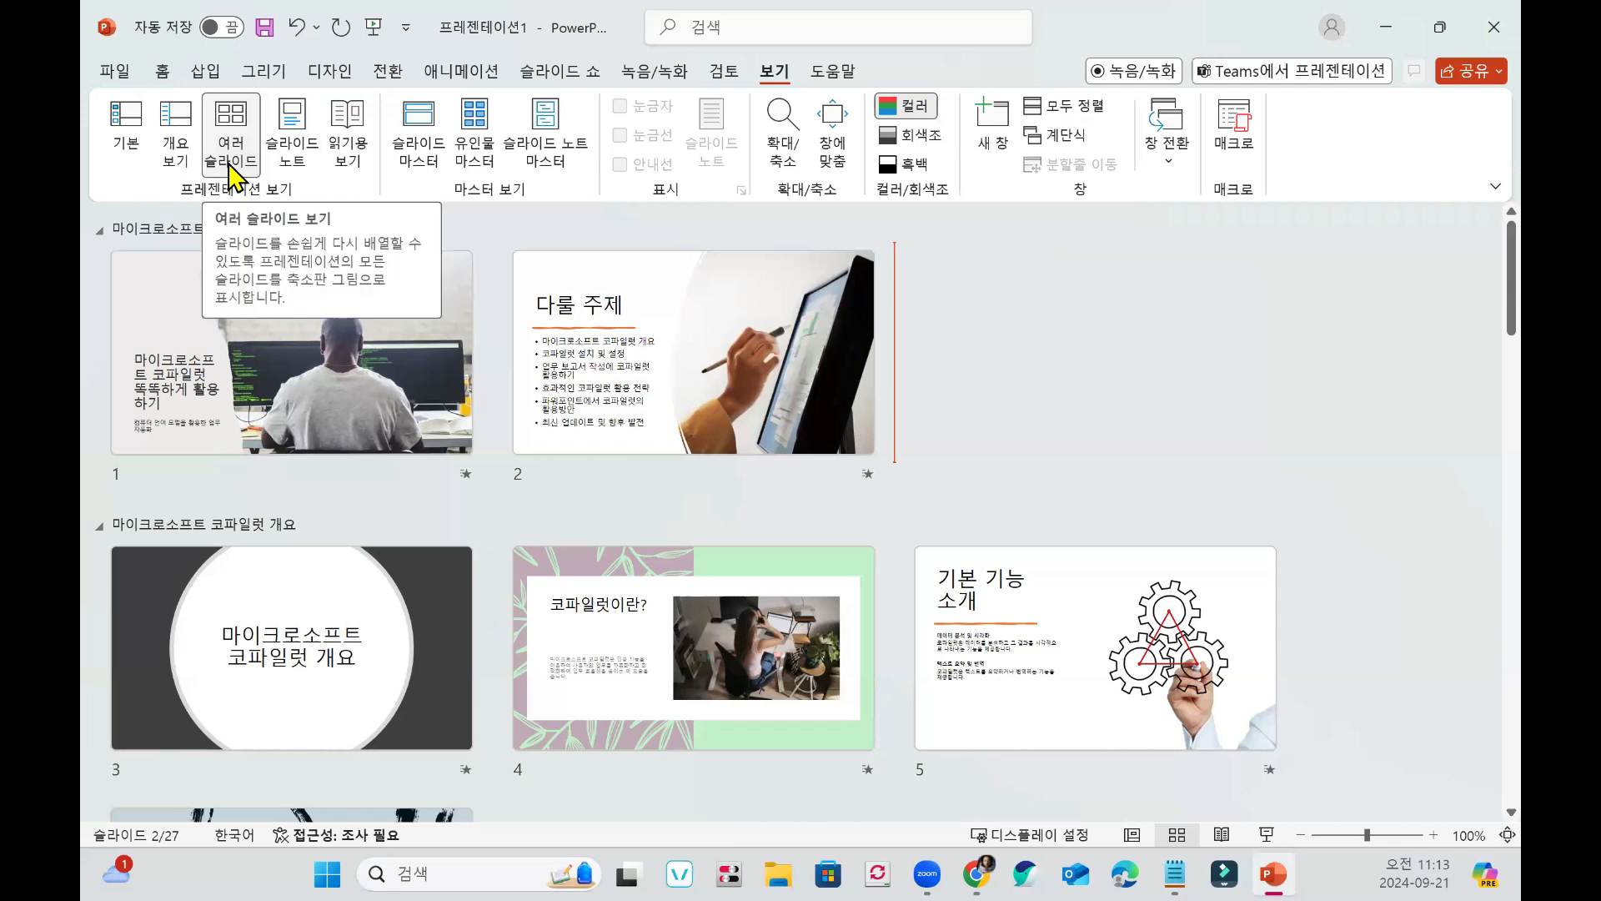
pyautogui.click(127, 133)
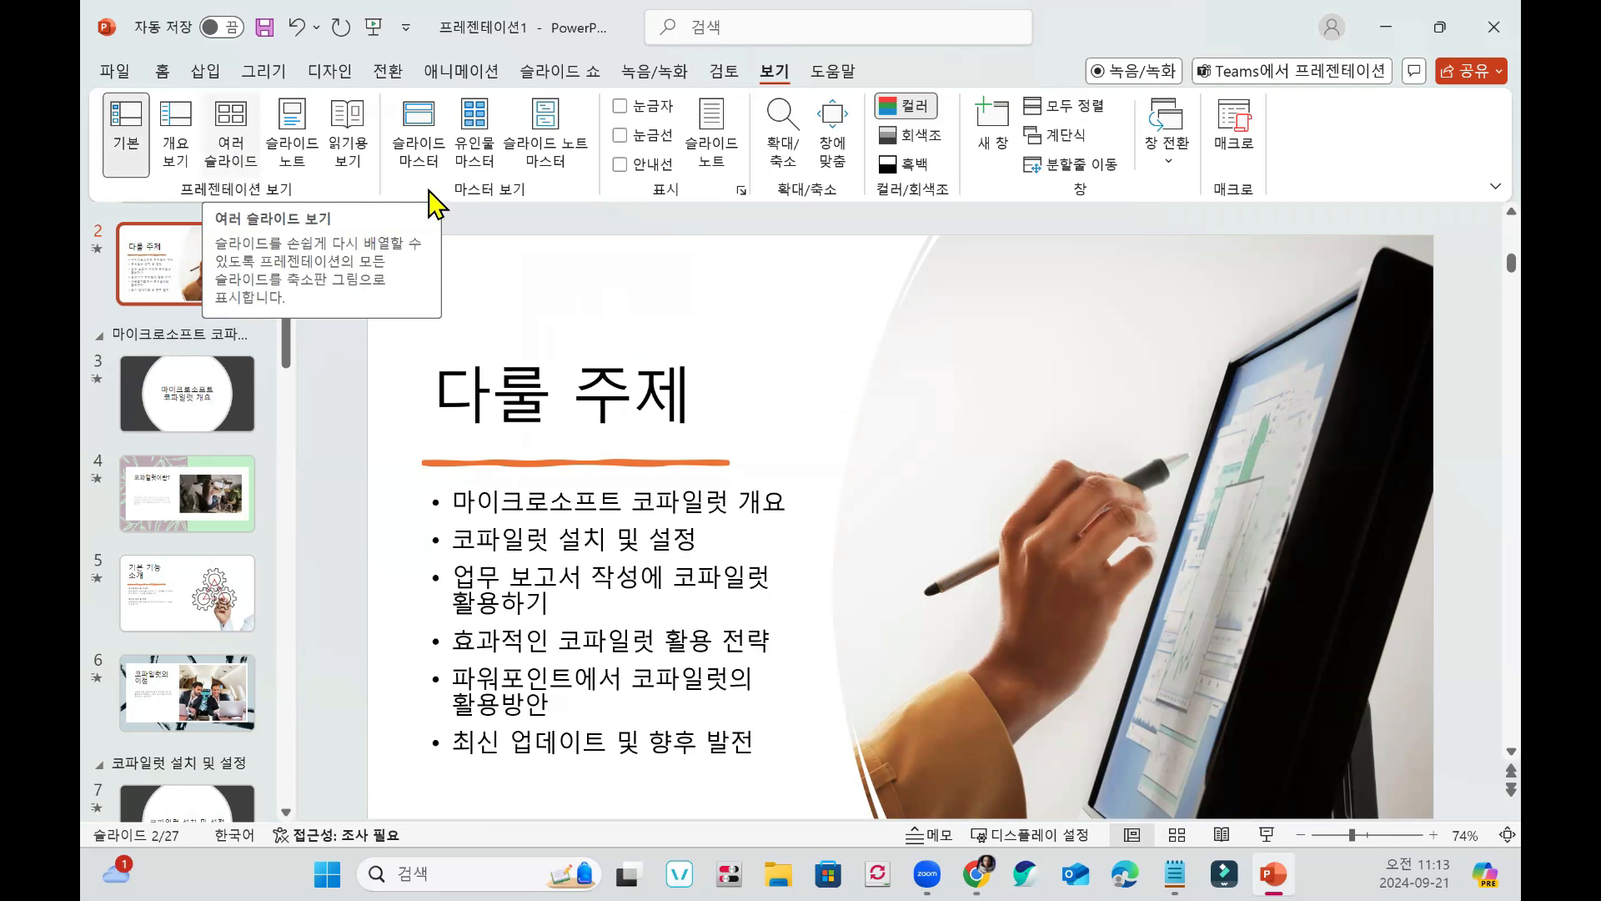
pyautogui.click(239, 137)
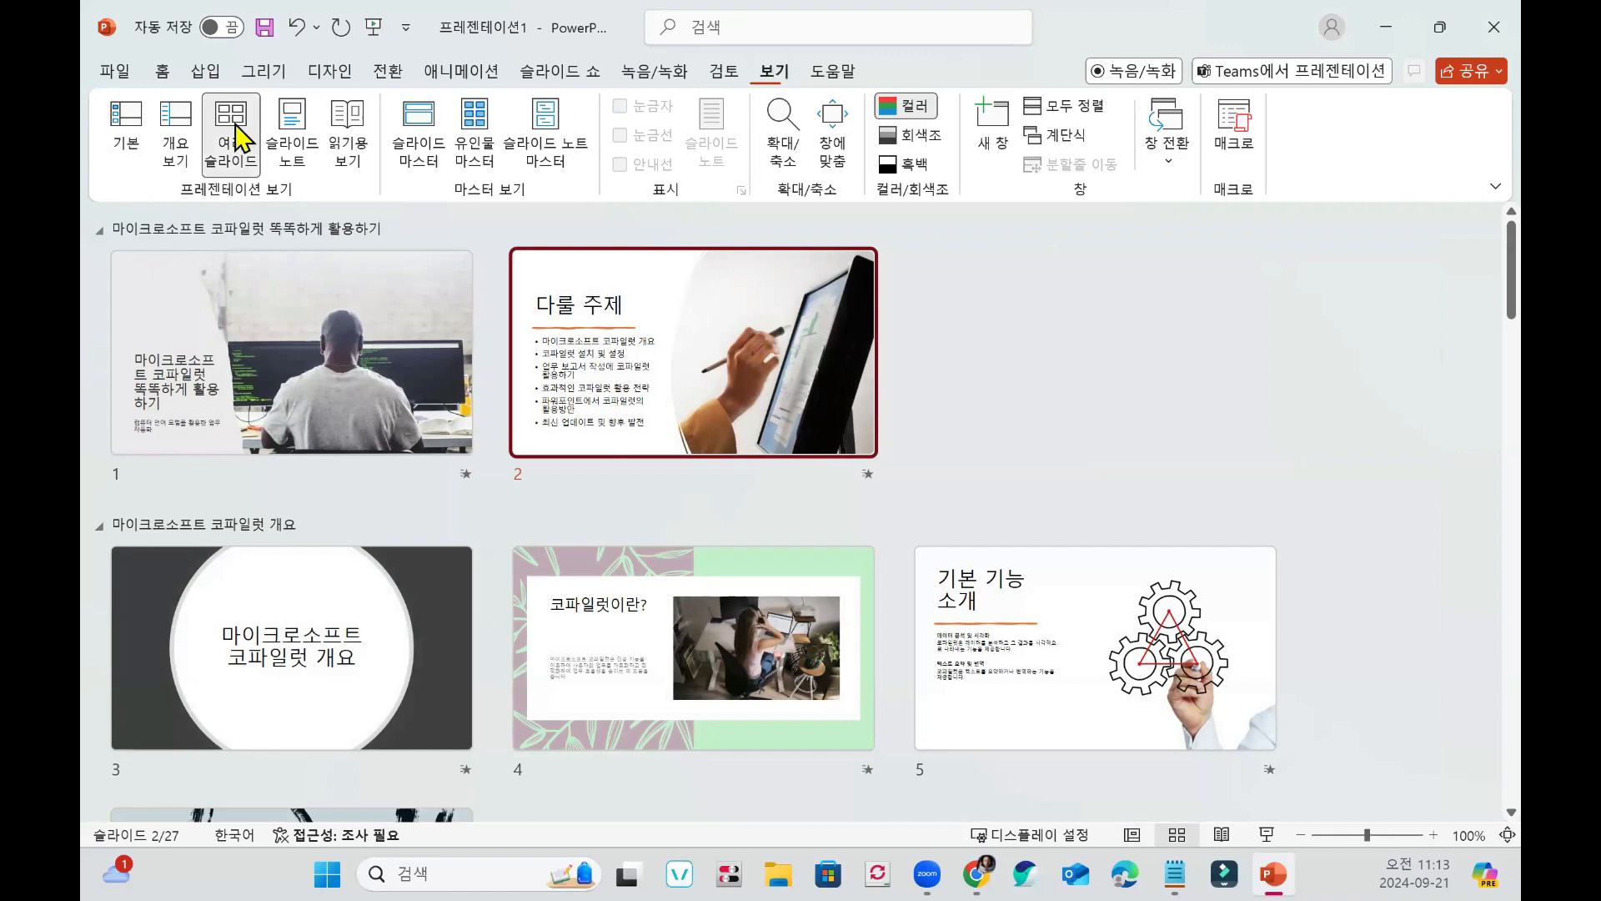
pyautogui.click(126, 134)
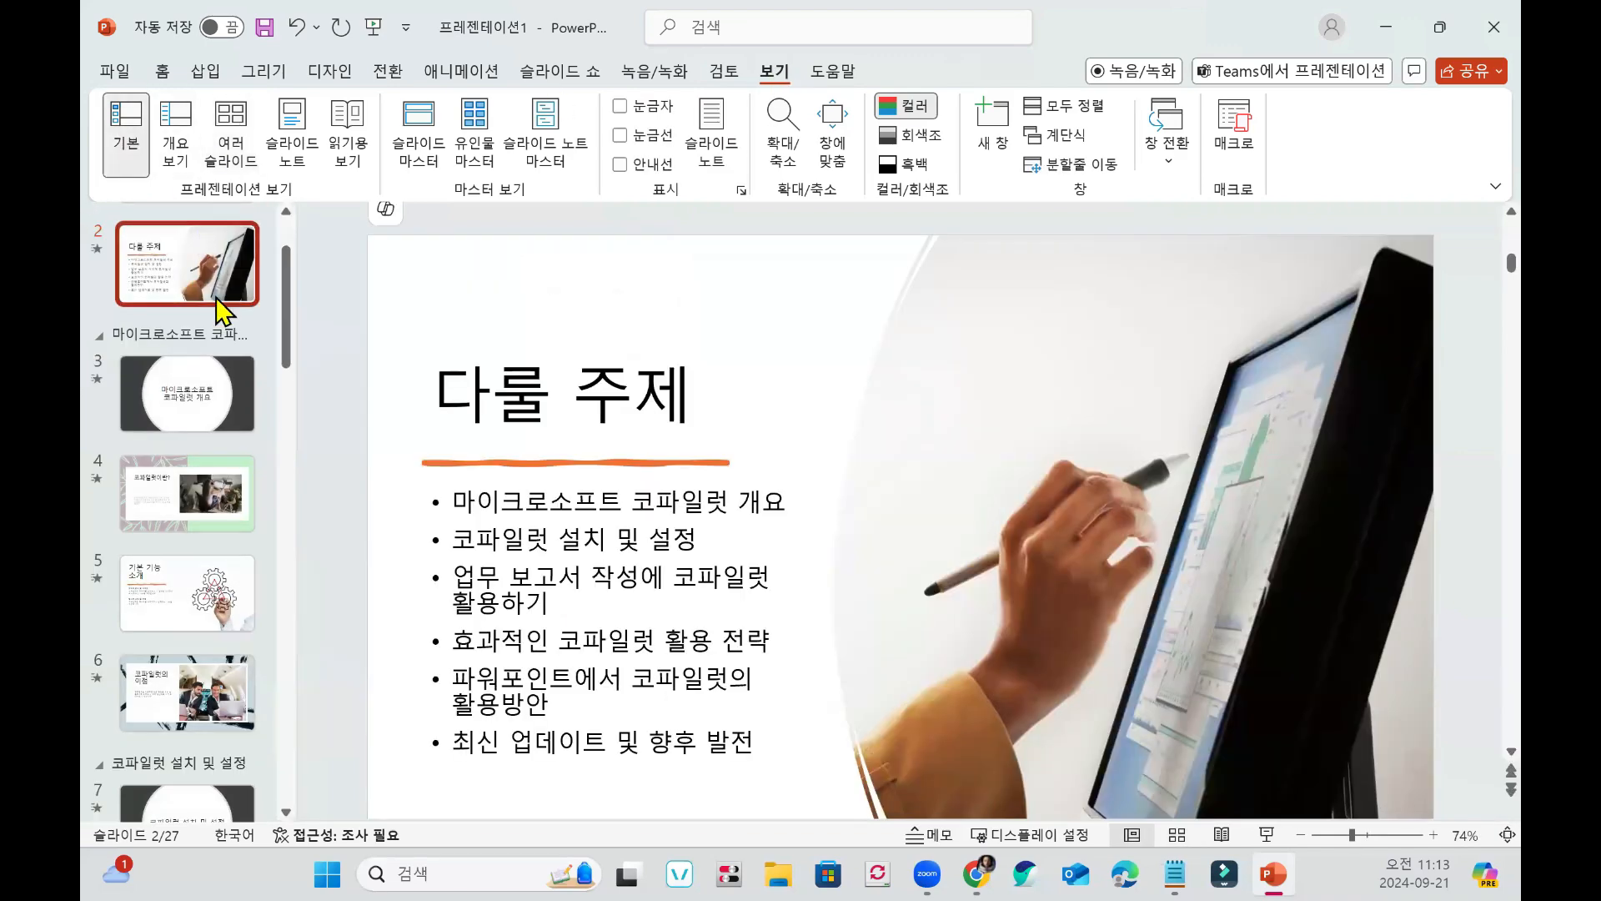
# Show the presentation in Outline view and read through the text of the first slides.
pyautogui.click(187, 148)
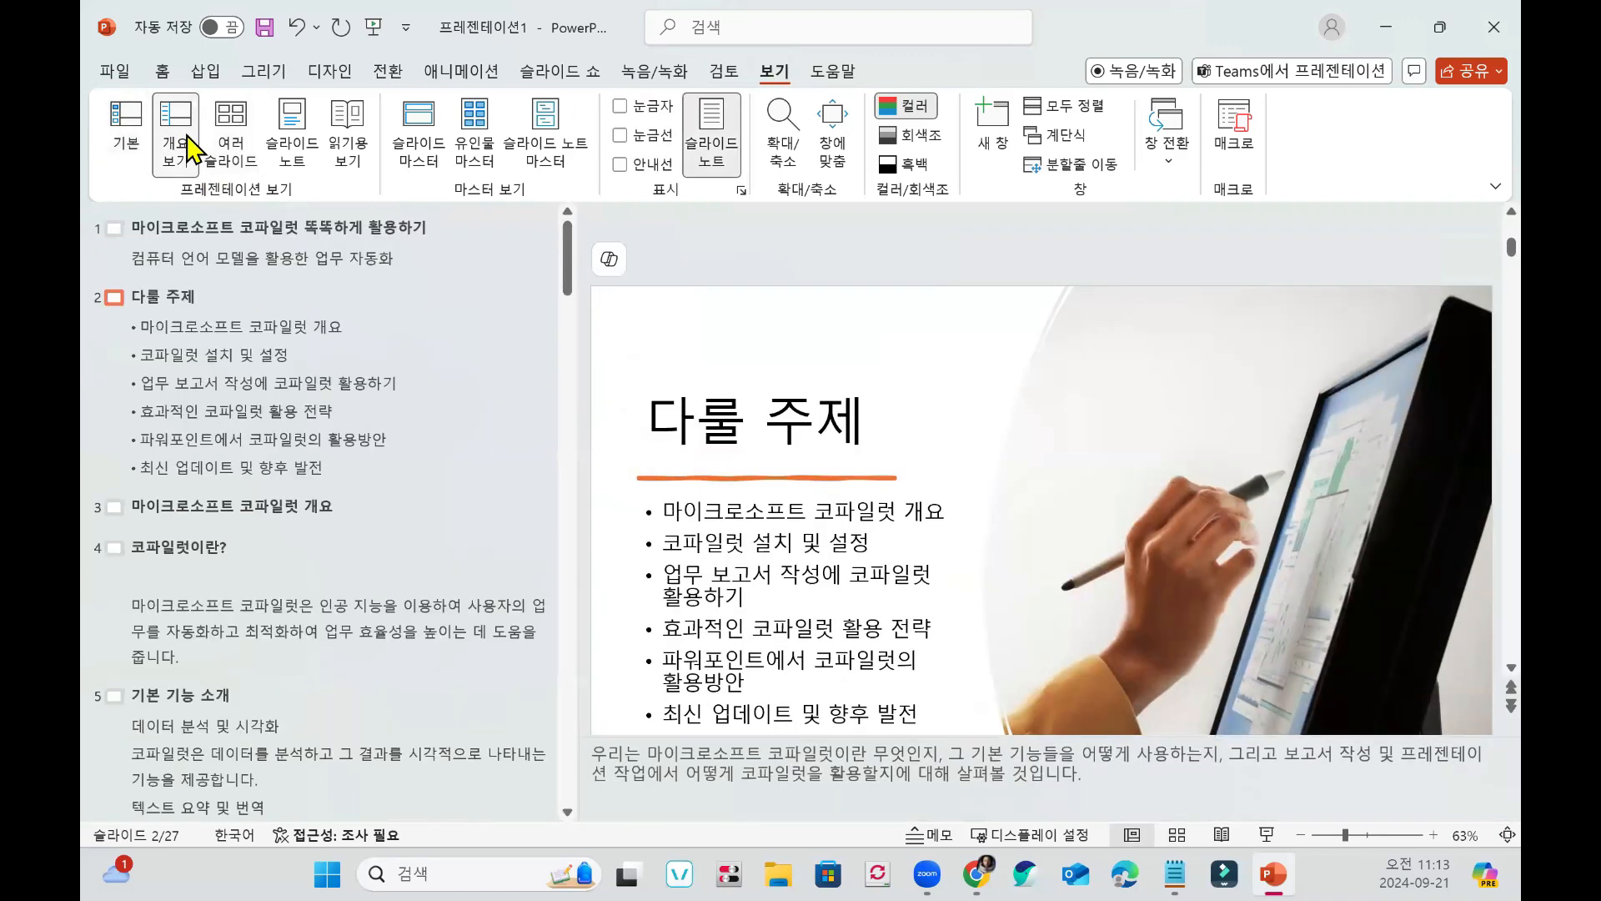
pyautogui.scroll(-4, 321, 442)
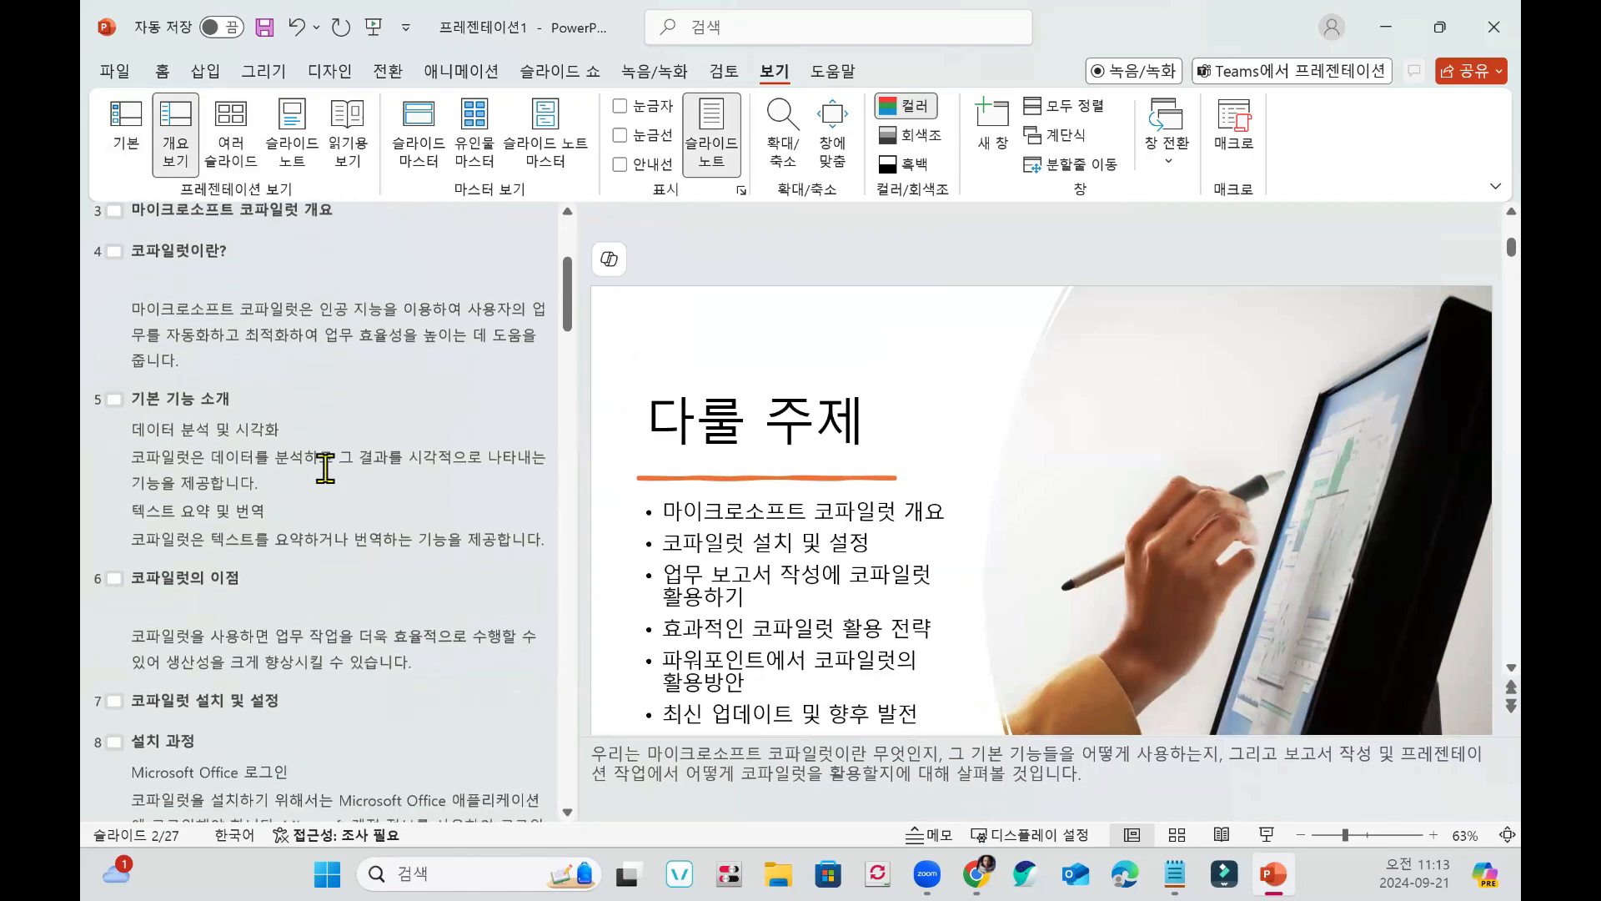
pyautogui.scroll(-2, 325, 468)
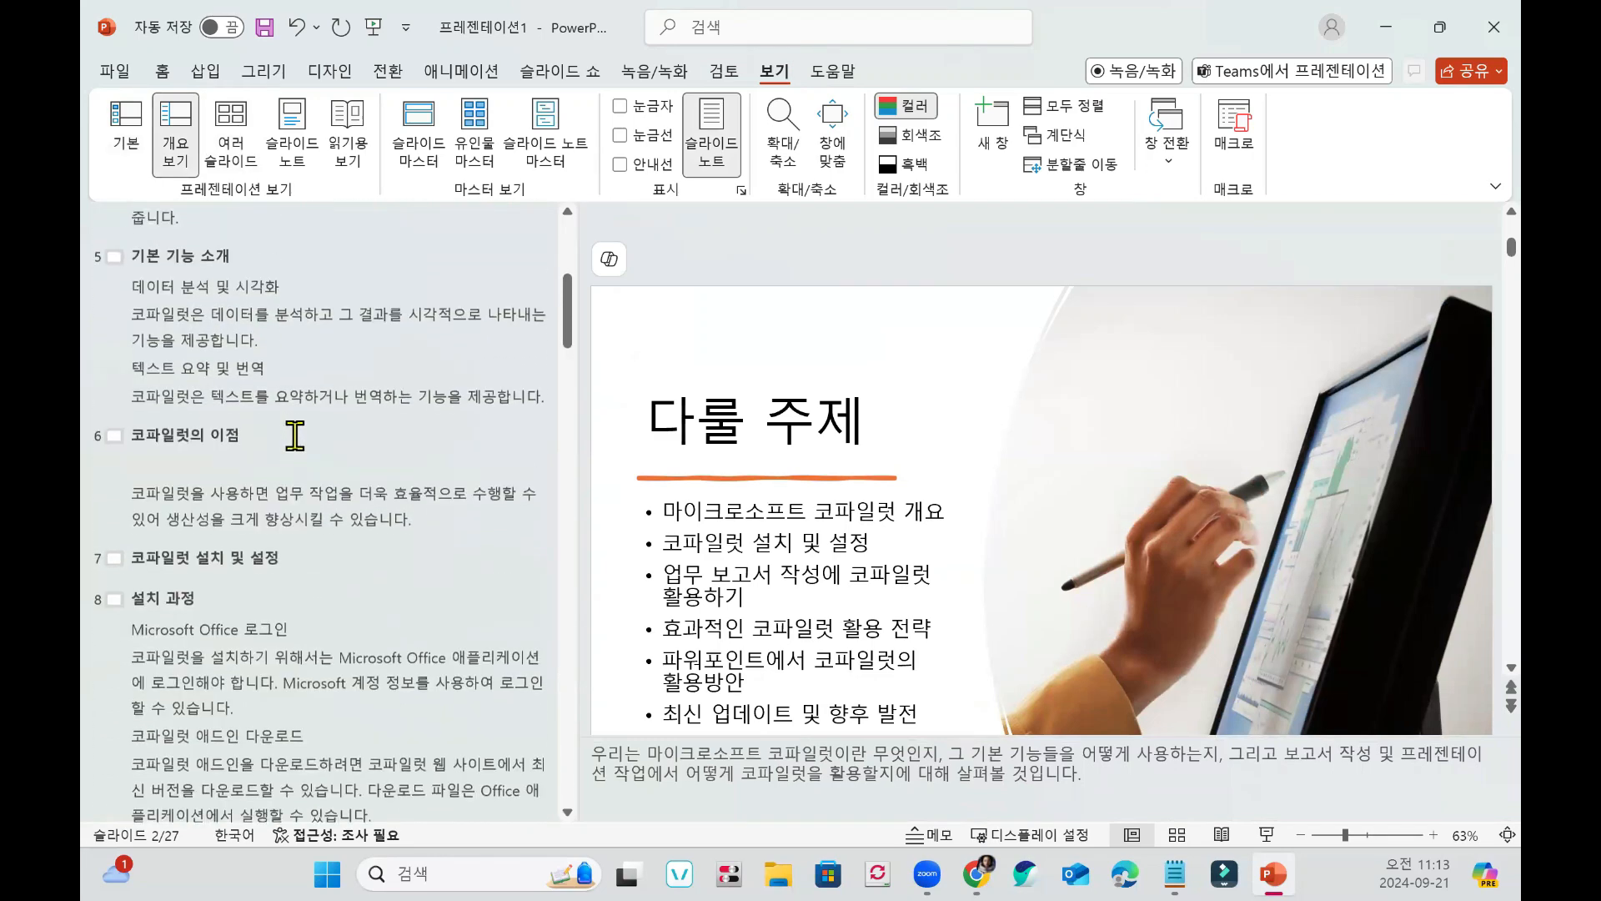
pyautogui.scroll(4, 294, 434)
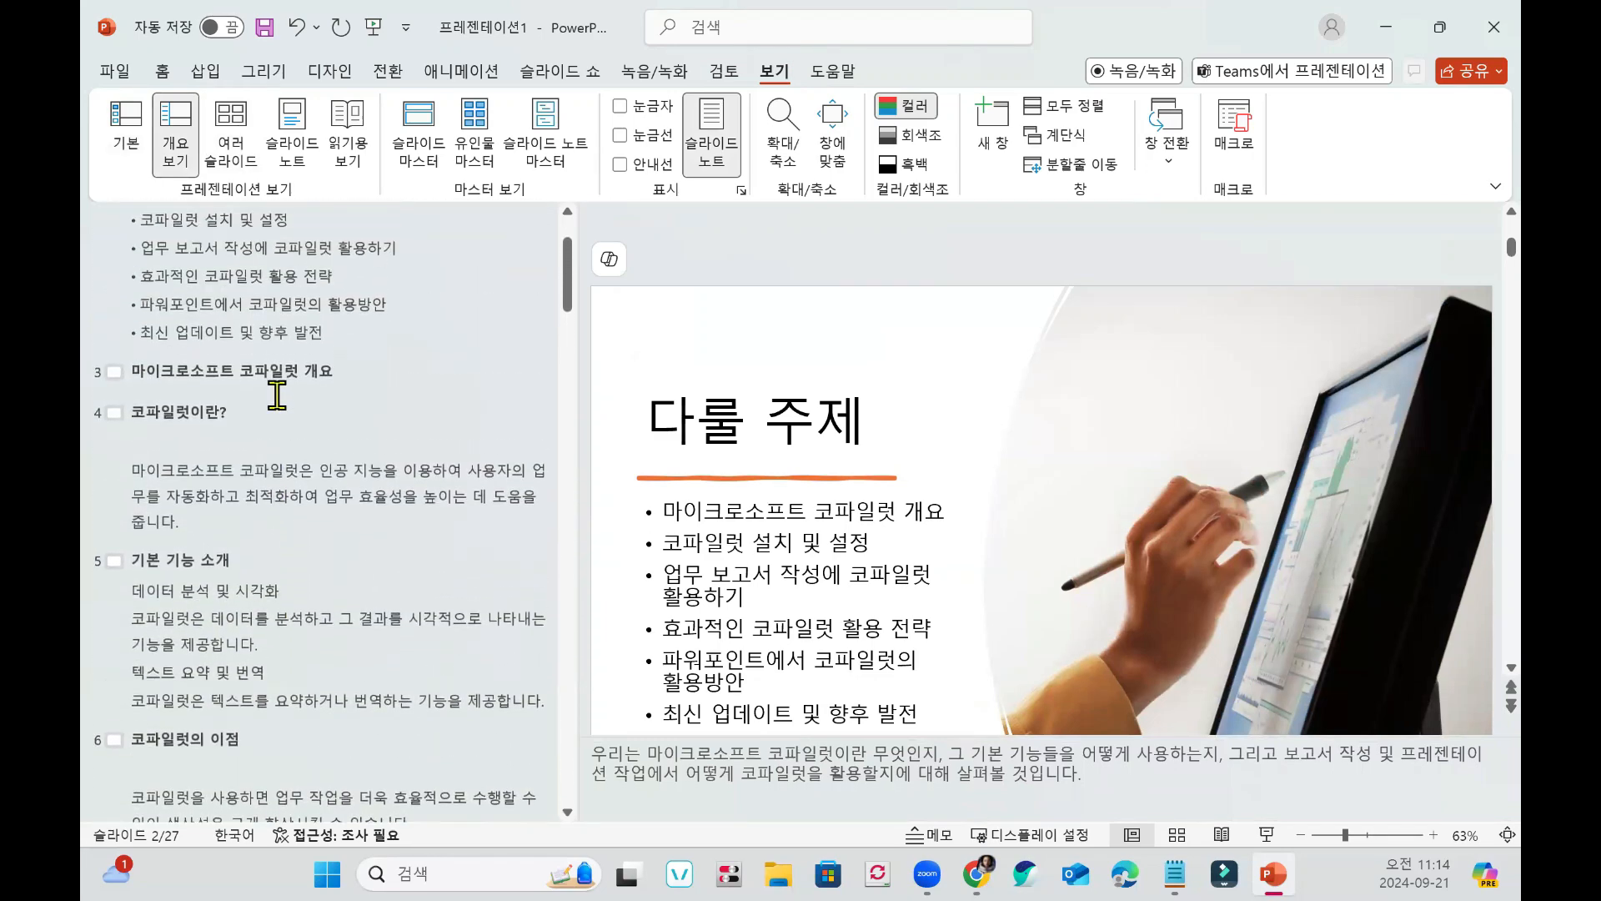
pyautogui.scroll(2, 277, 395)
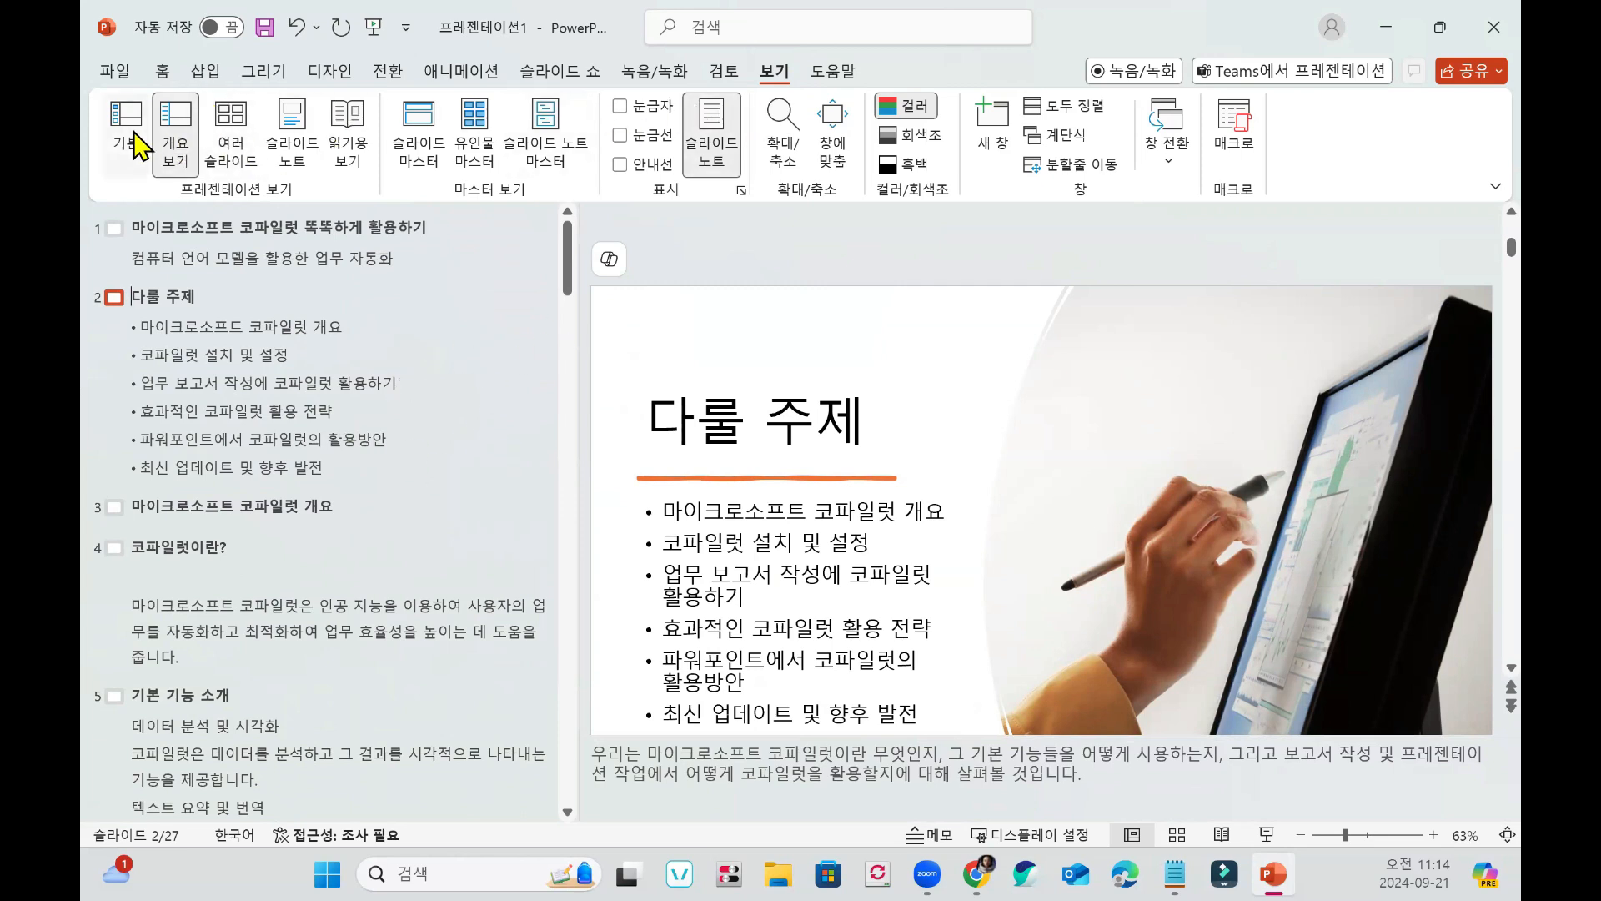
# Show the ruler and gridlines on the 다룰 주제 slide, trying them with the title and bullet list and toggling them off and on.
pyautogui.click(620, 107)
pyautogui.click(618, 135)
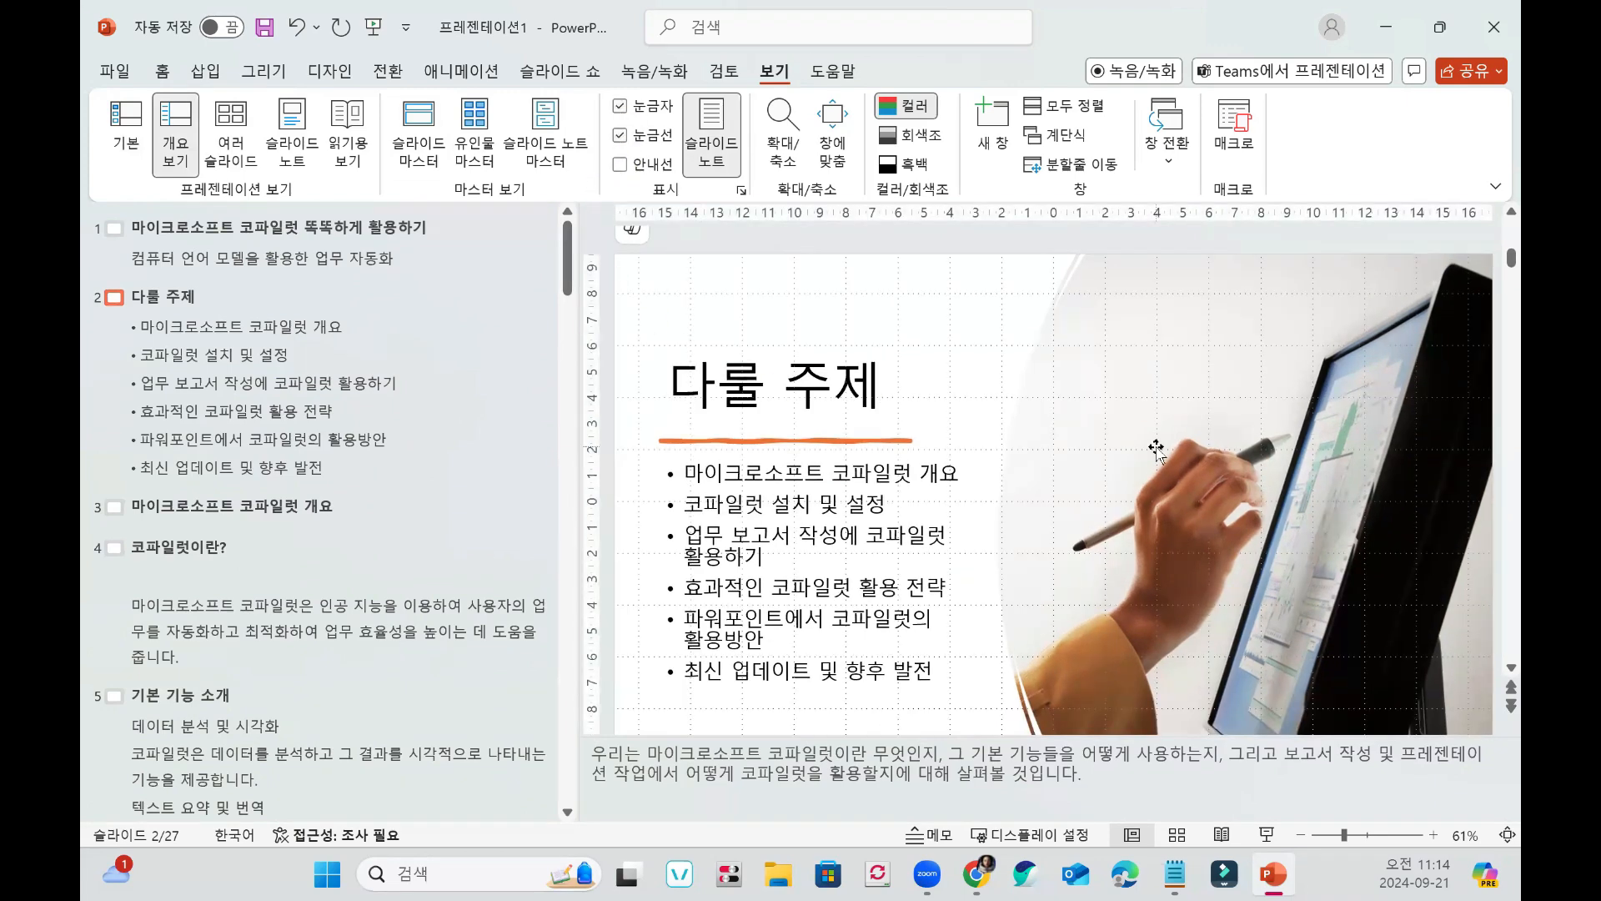
pyautogui.click(780, 385)
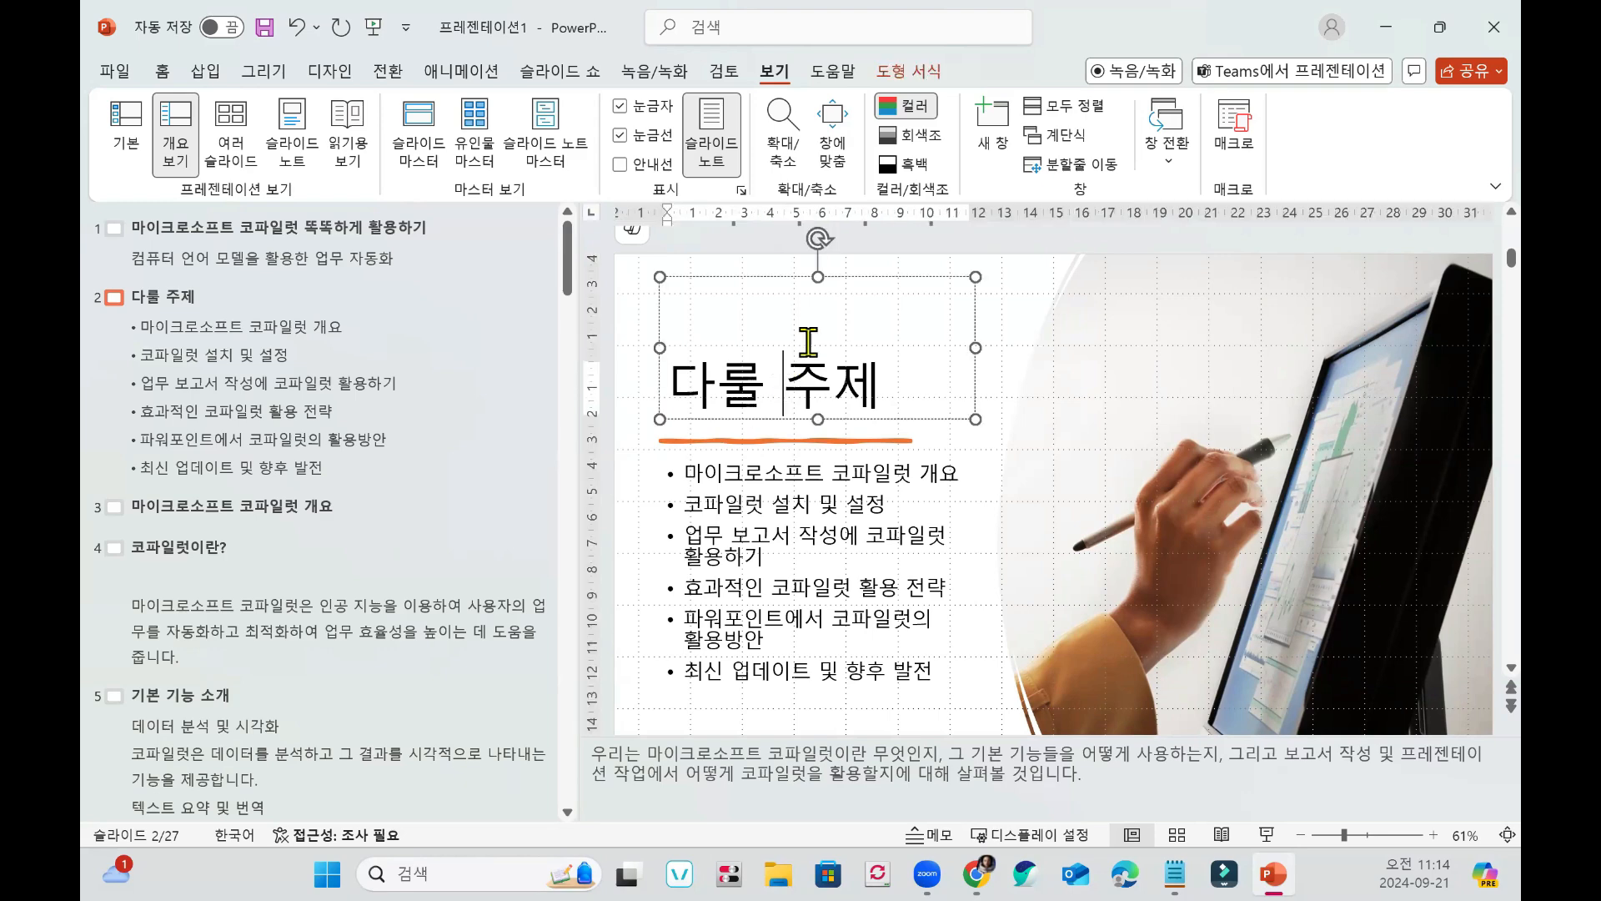
pyautogui.click(825, 564)
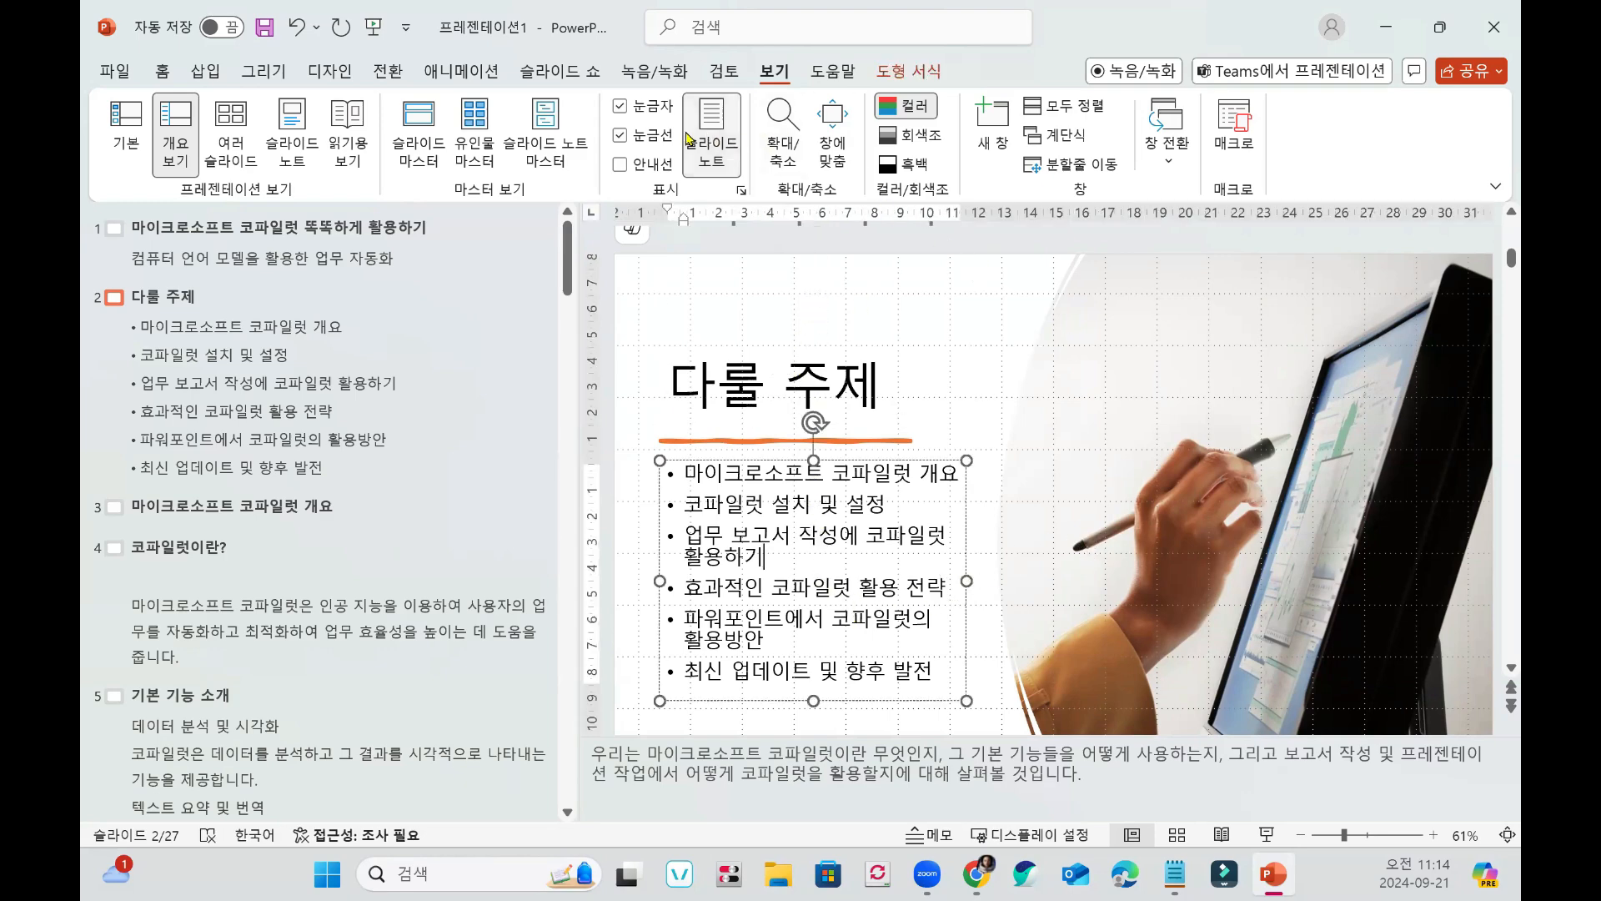
pyautogui.click(662, 107)
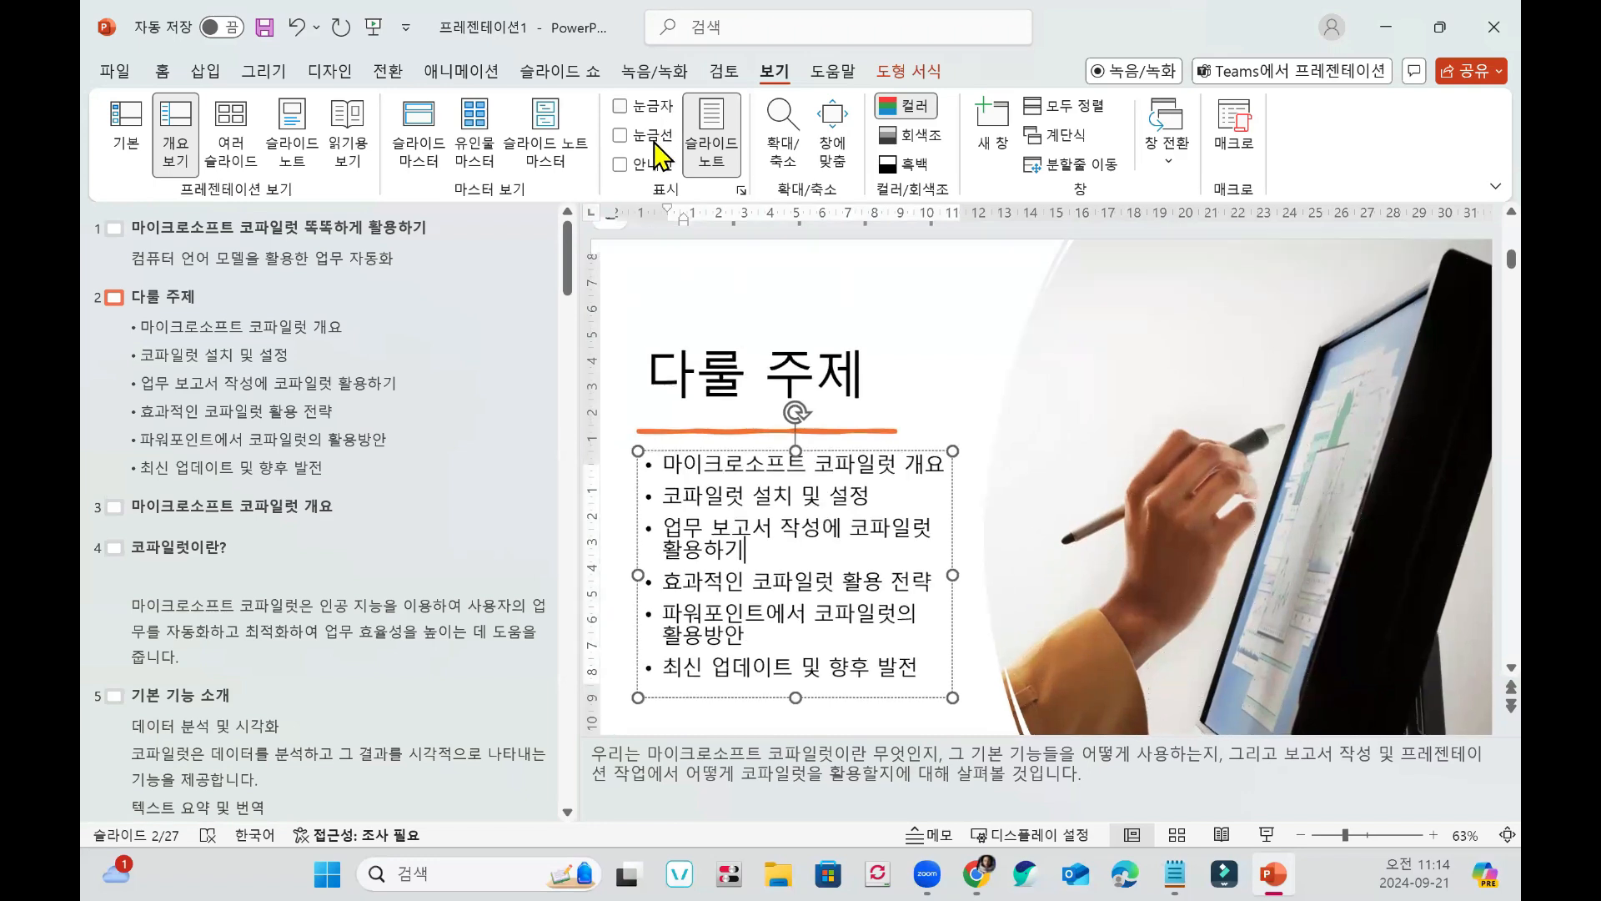
pyautogui.click(653, 107)
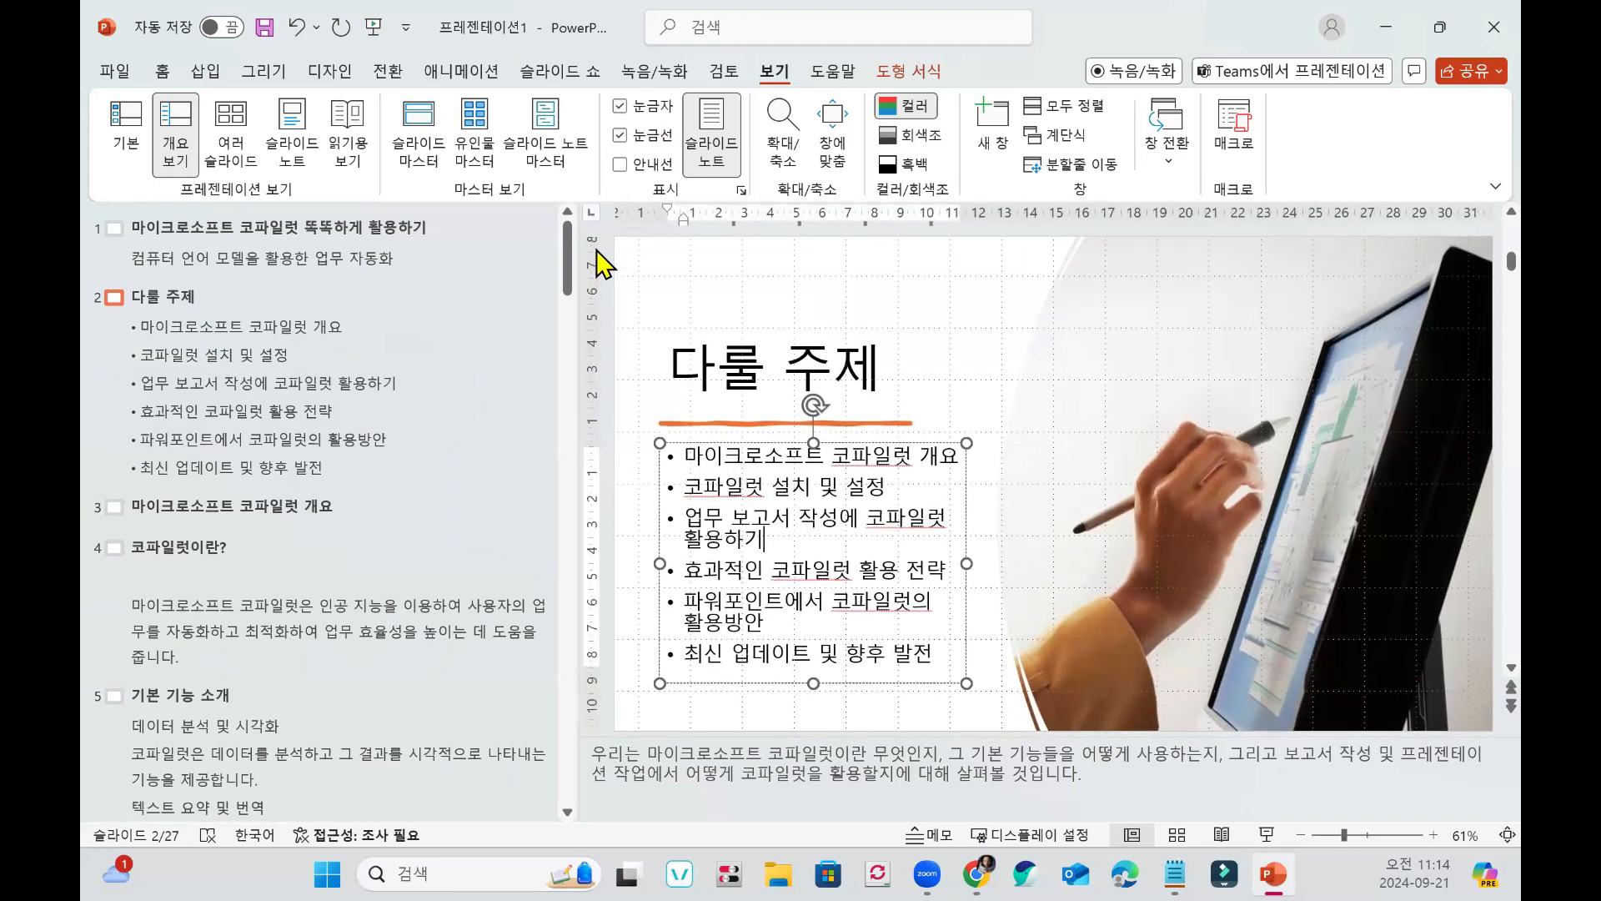
# Hide the gridlines and return the presentation to Normal view.
pyautogui.click(664, 221)
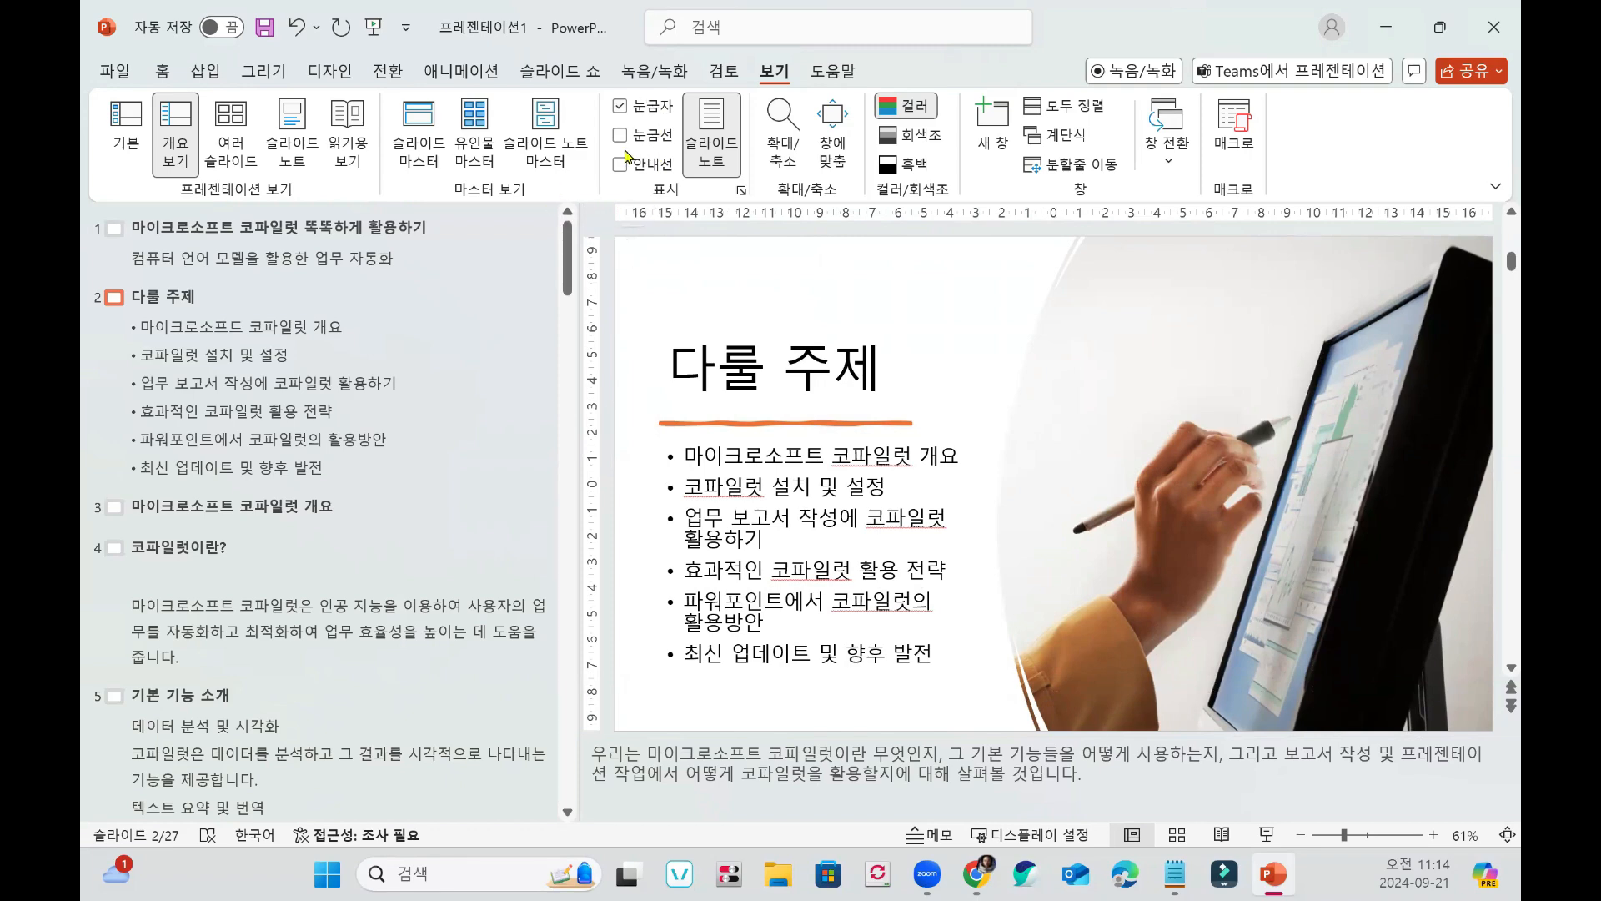
pyautogui.click(127, 148)
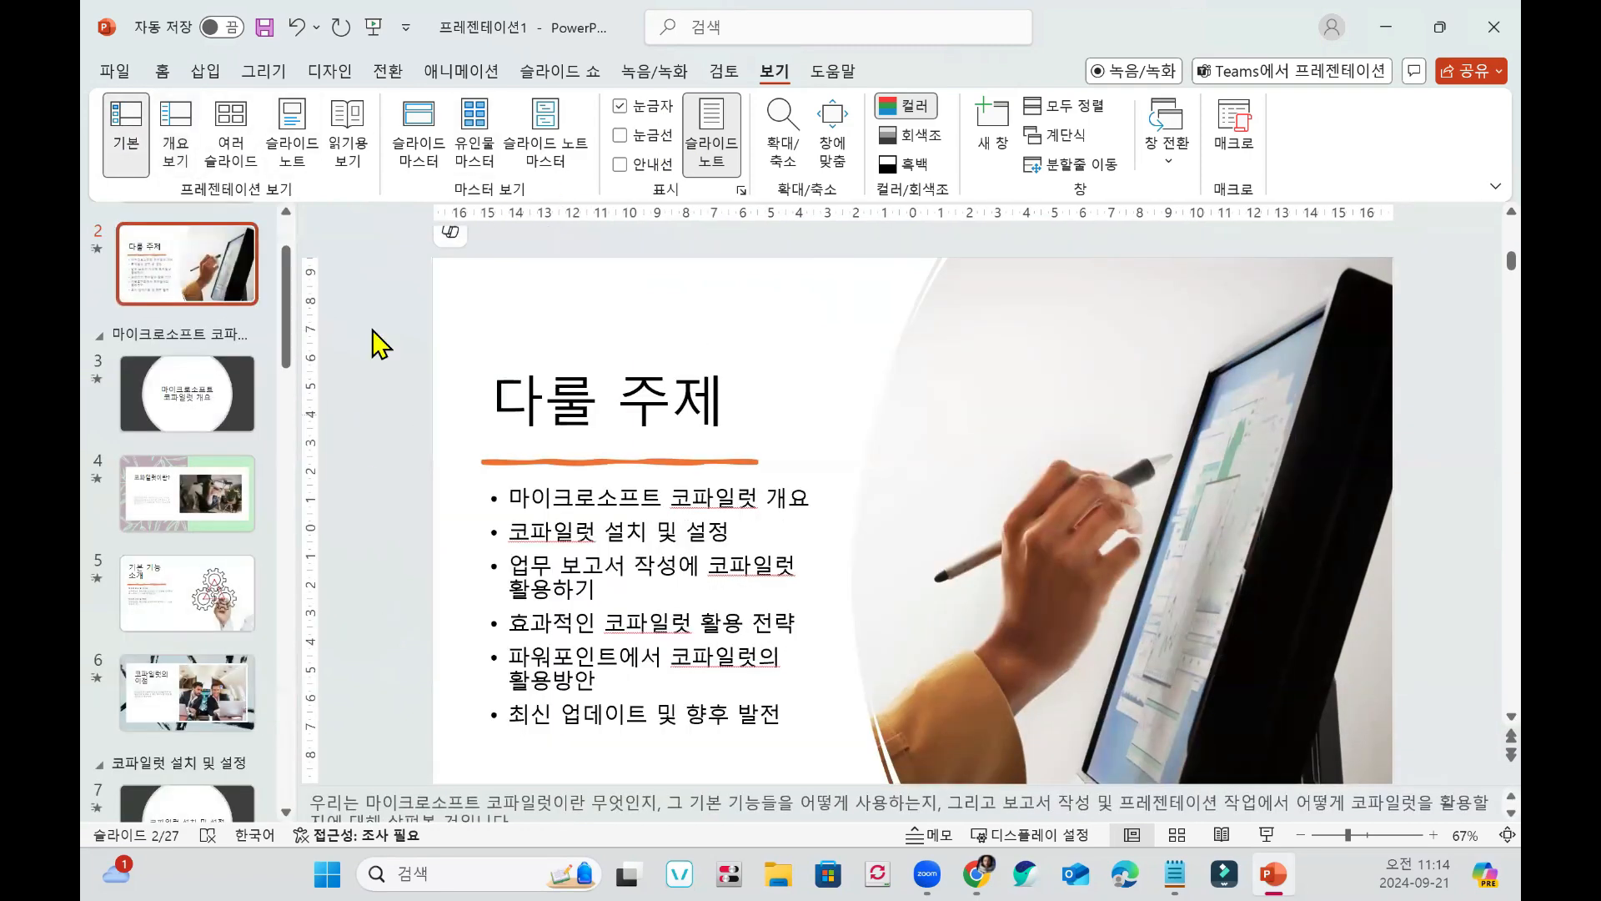
# Check the 다룰 주제 slide in Notes Page view, return to Normal view and enlarge the notes area below the slide.
pyautogui.click(292, 154)
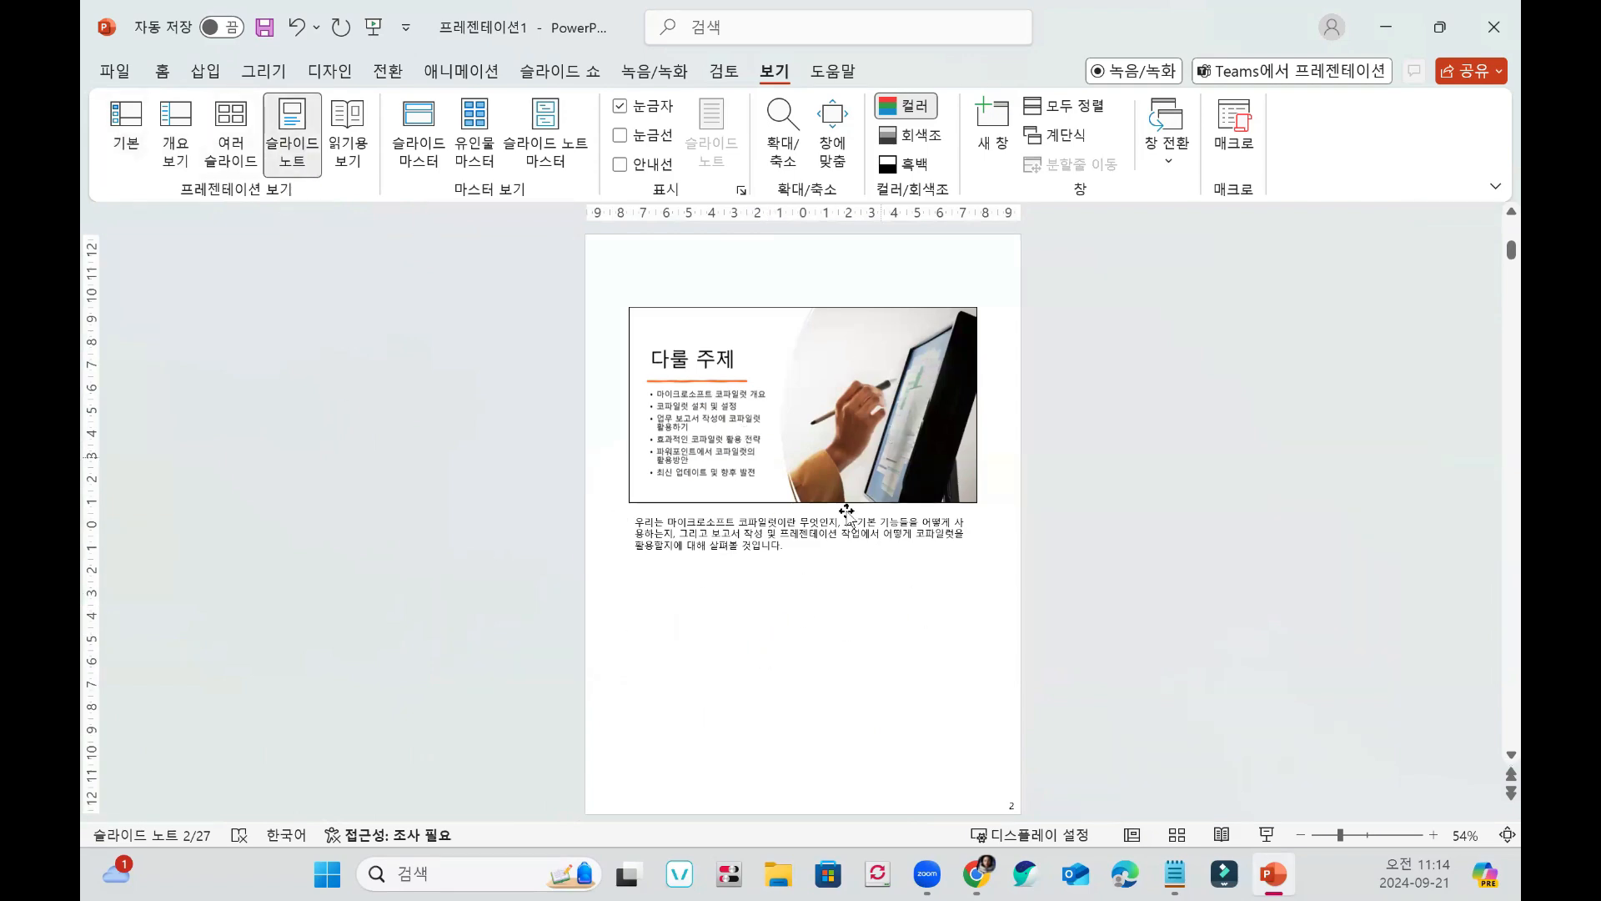
pyautogui.click(126, 148)
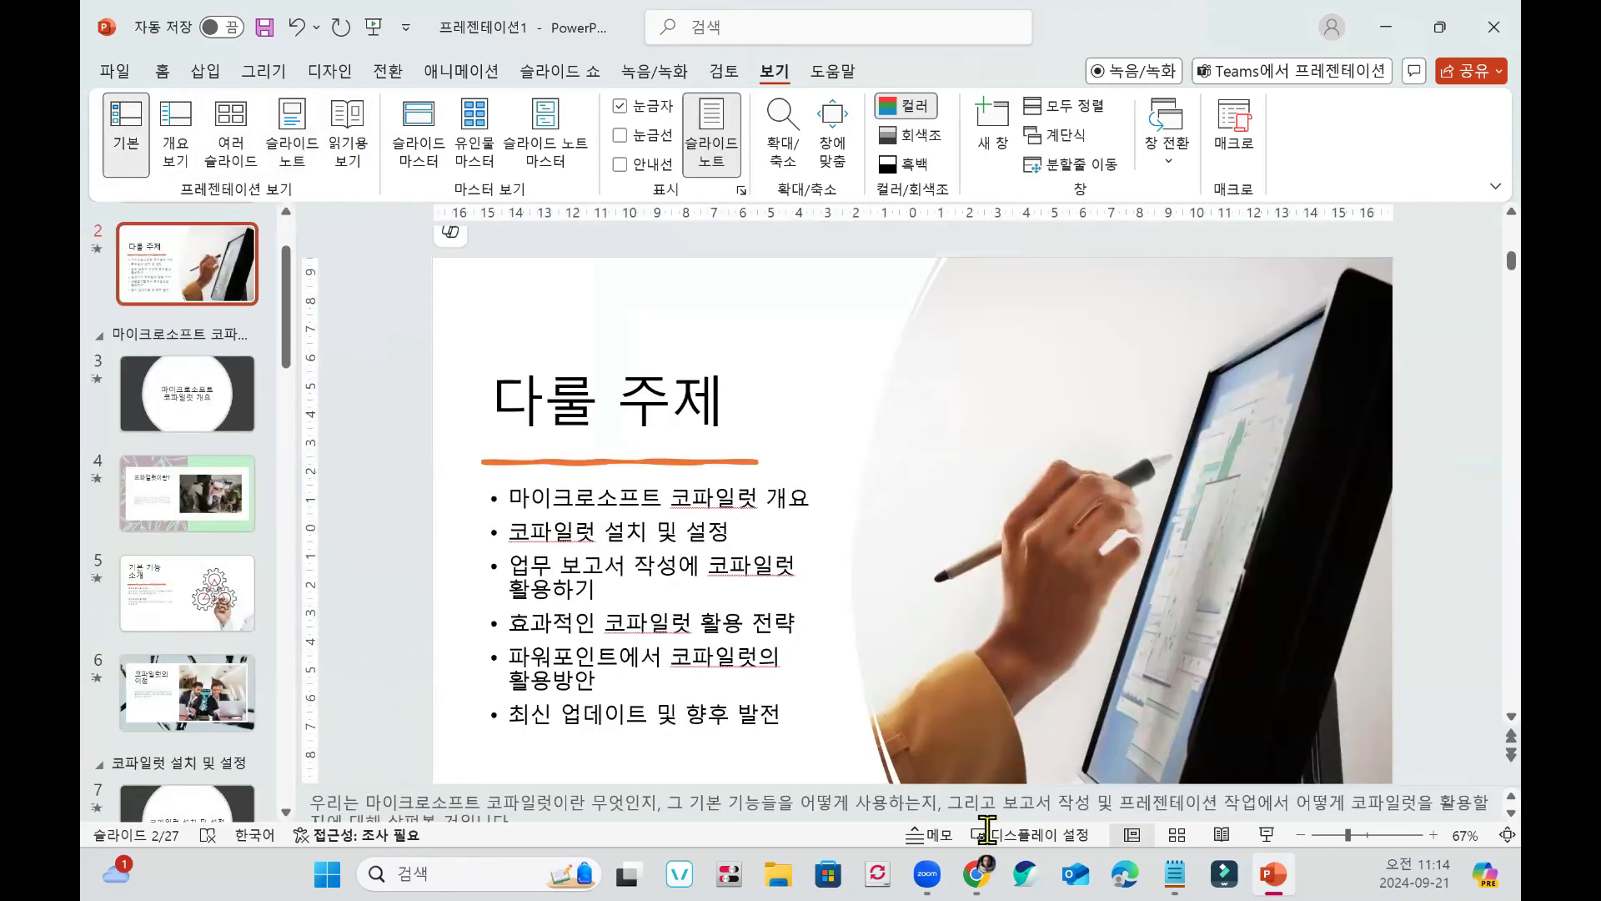
pyautogui.moveTo(1056, 783); pyautogui.dragTo(1056, 713)
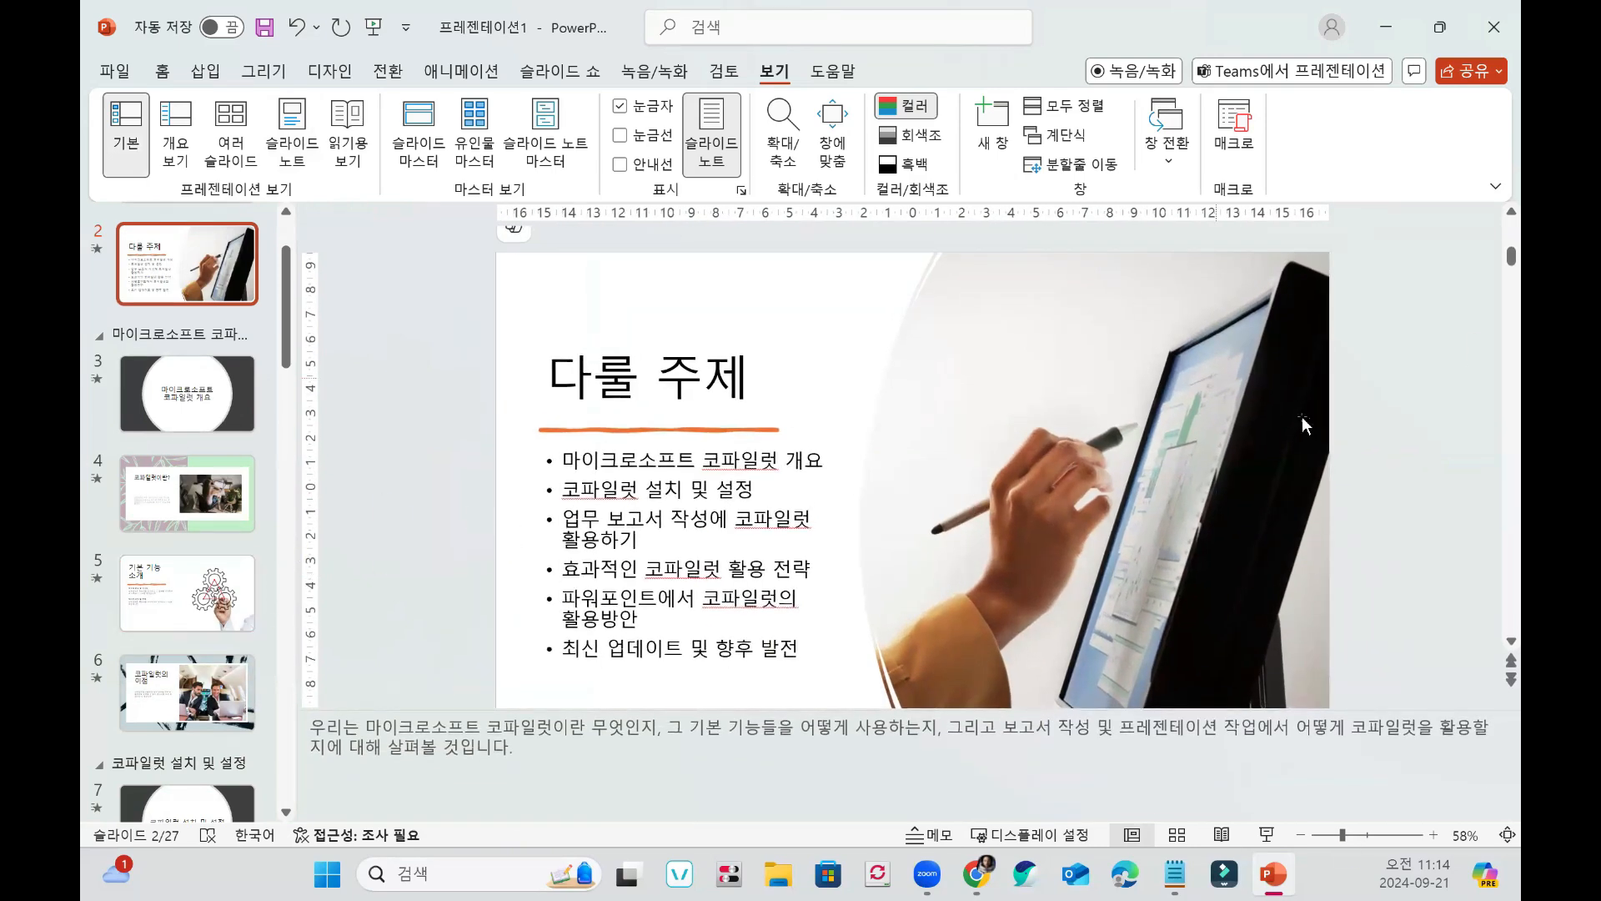
# Open Copilot and look over its suggested prompts, with the picture on the title slide selected.
pyautogui.click(163, 70)
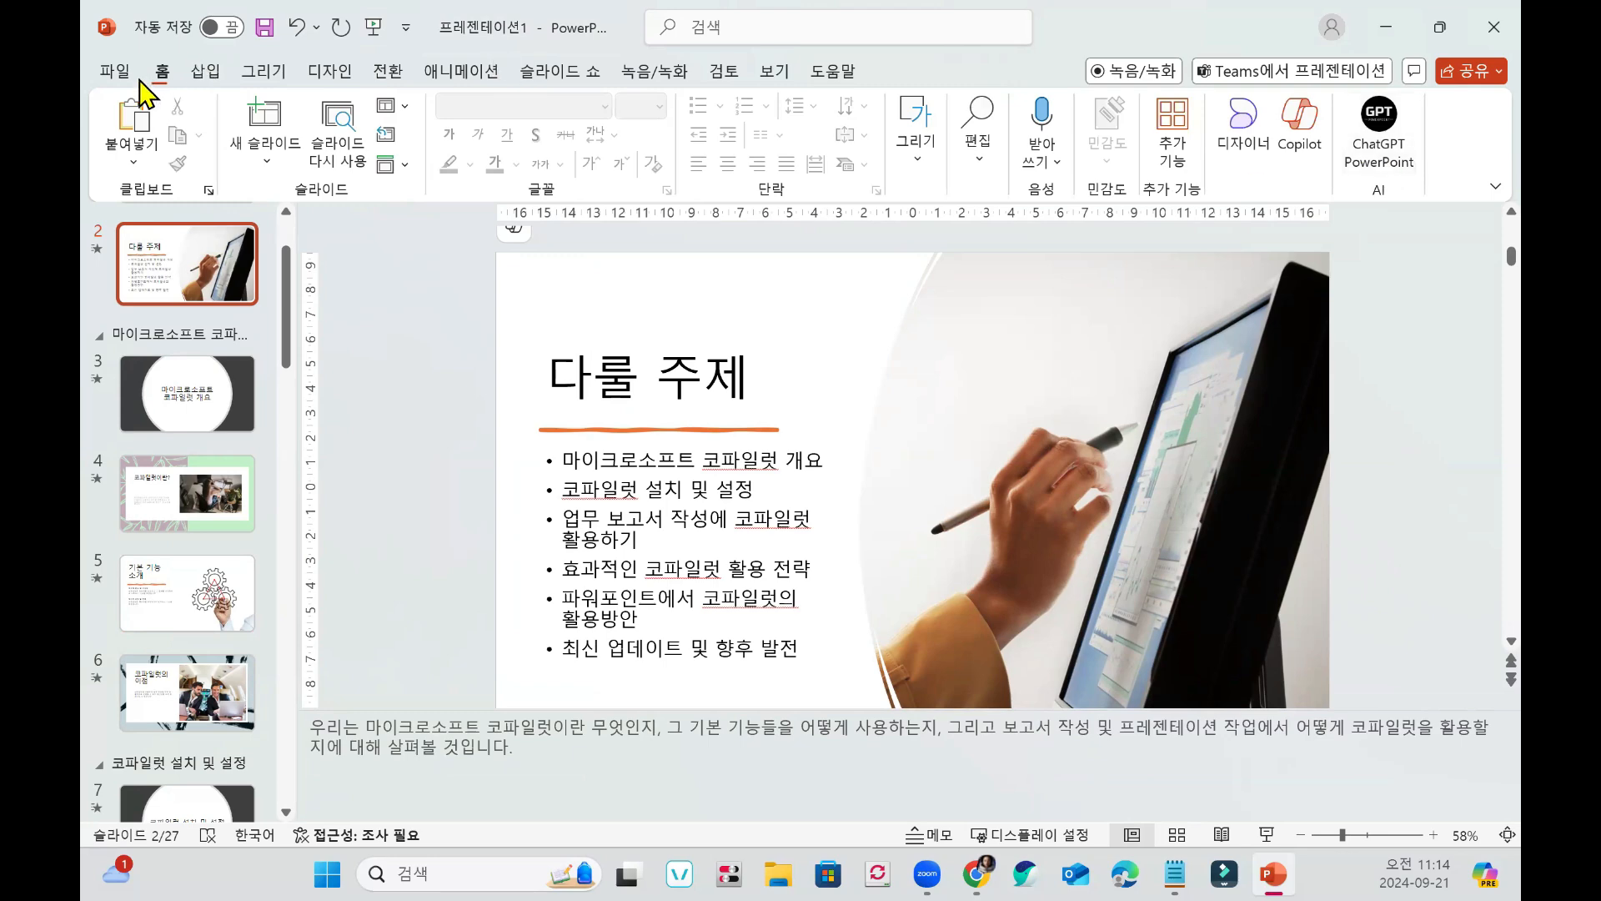
pyautogui.click(1299, 125)
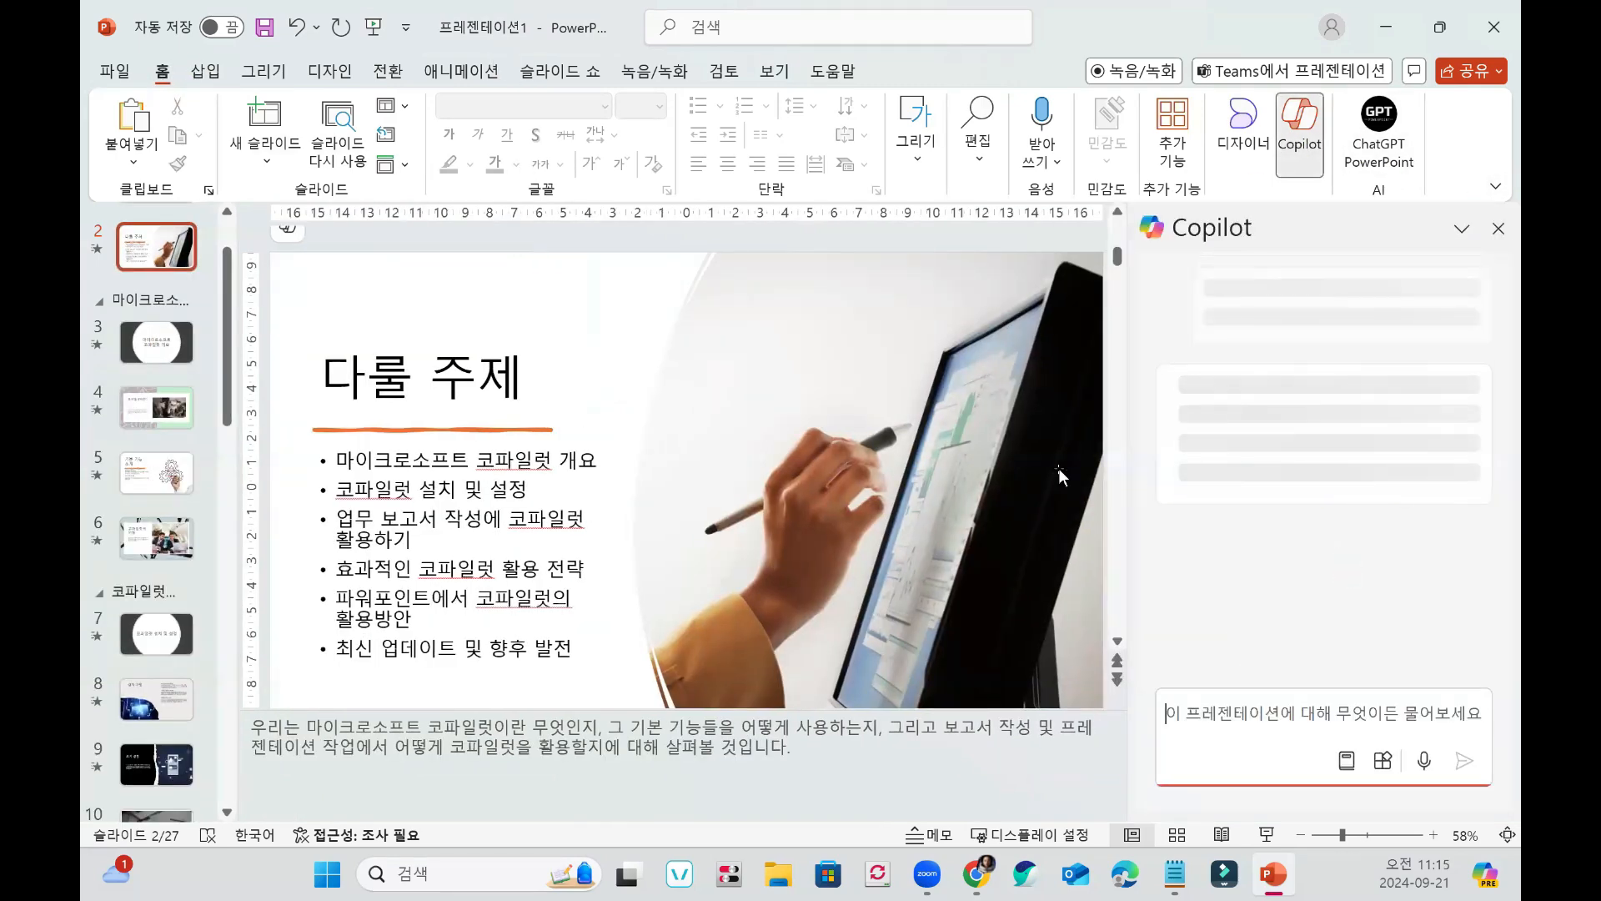
pyautogui.scroll(2, 187, 498)
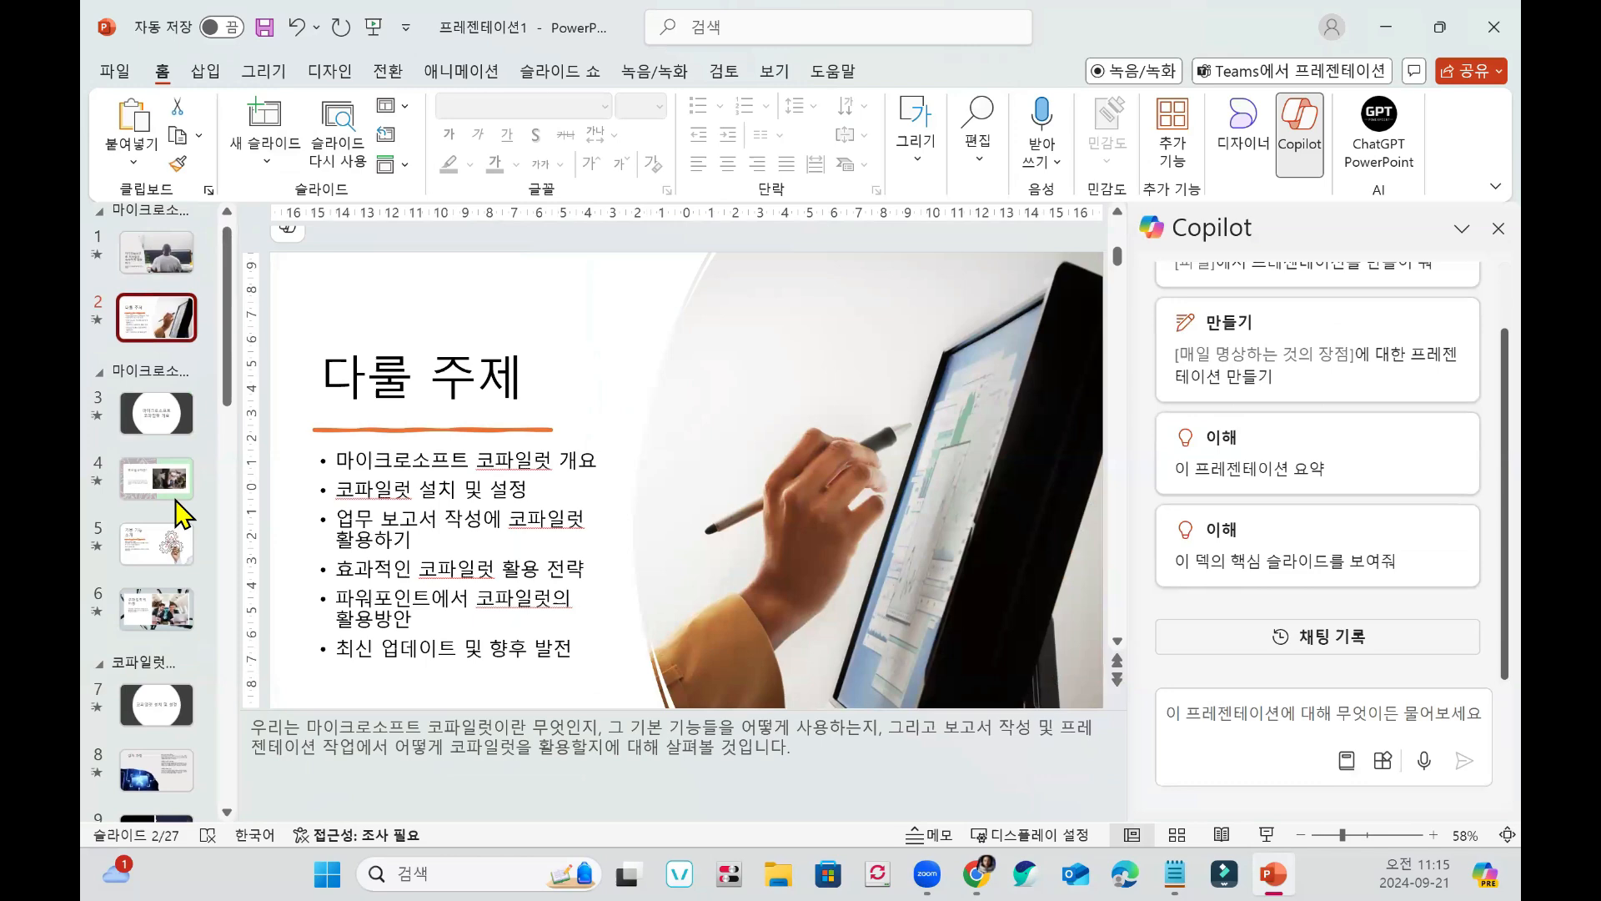
pyautogui.click(156, 271)
pyautogui.click(959, 417)
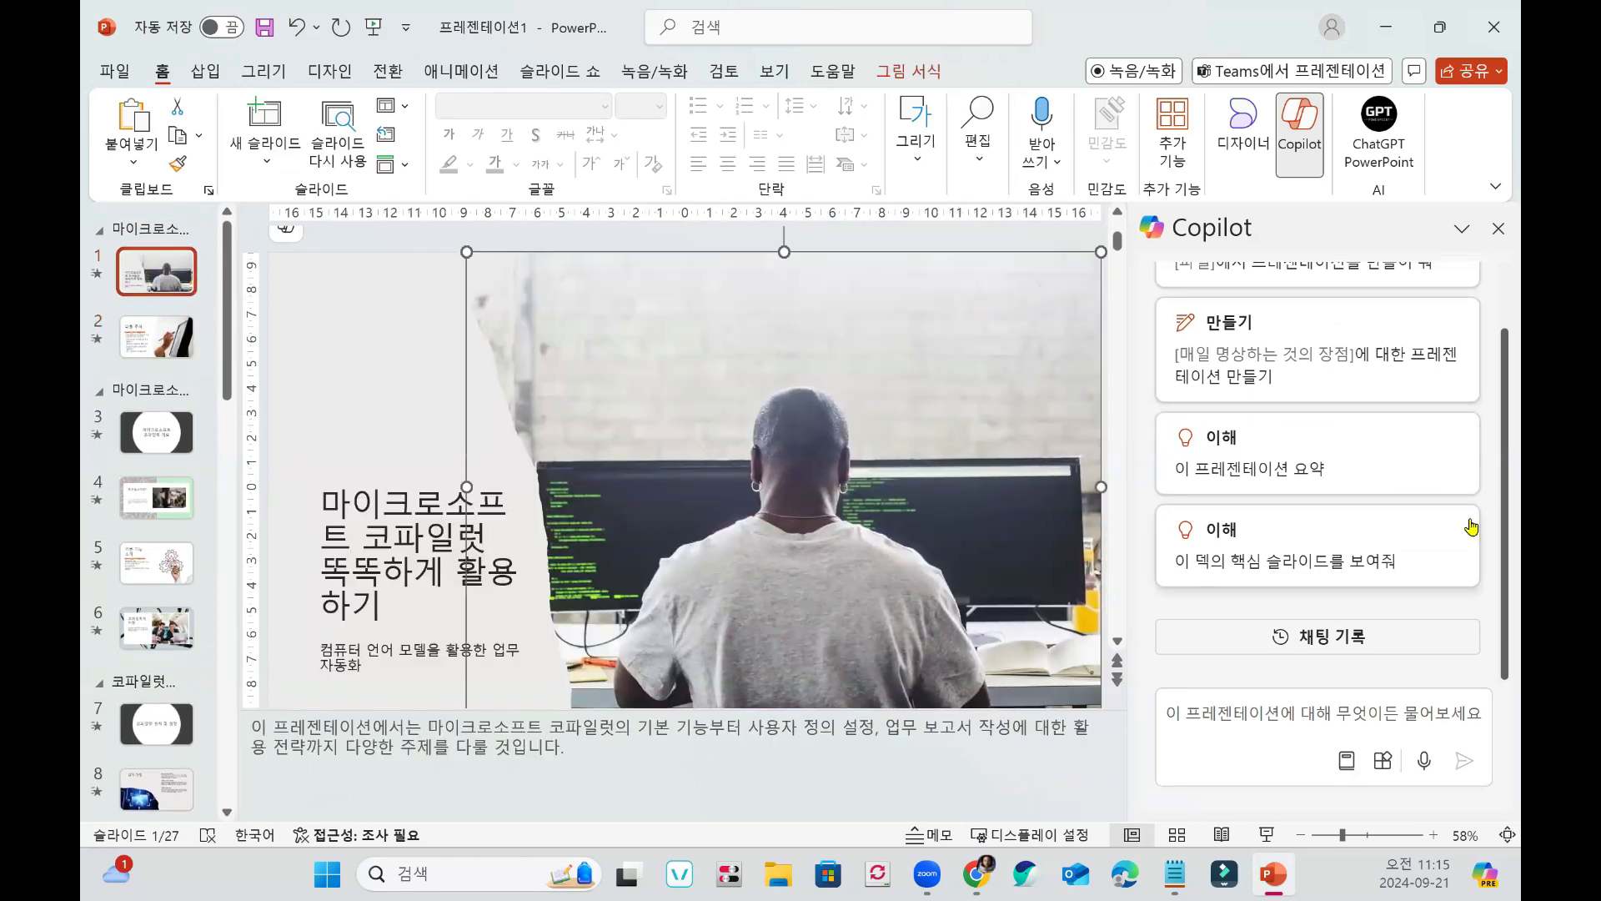
pyautogui.scroll(2, 1368, 525)
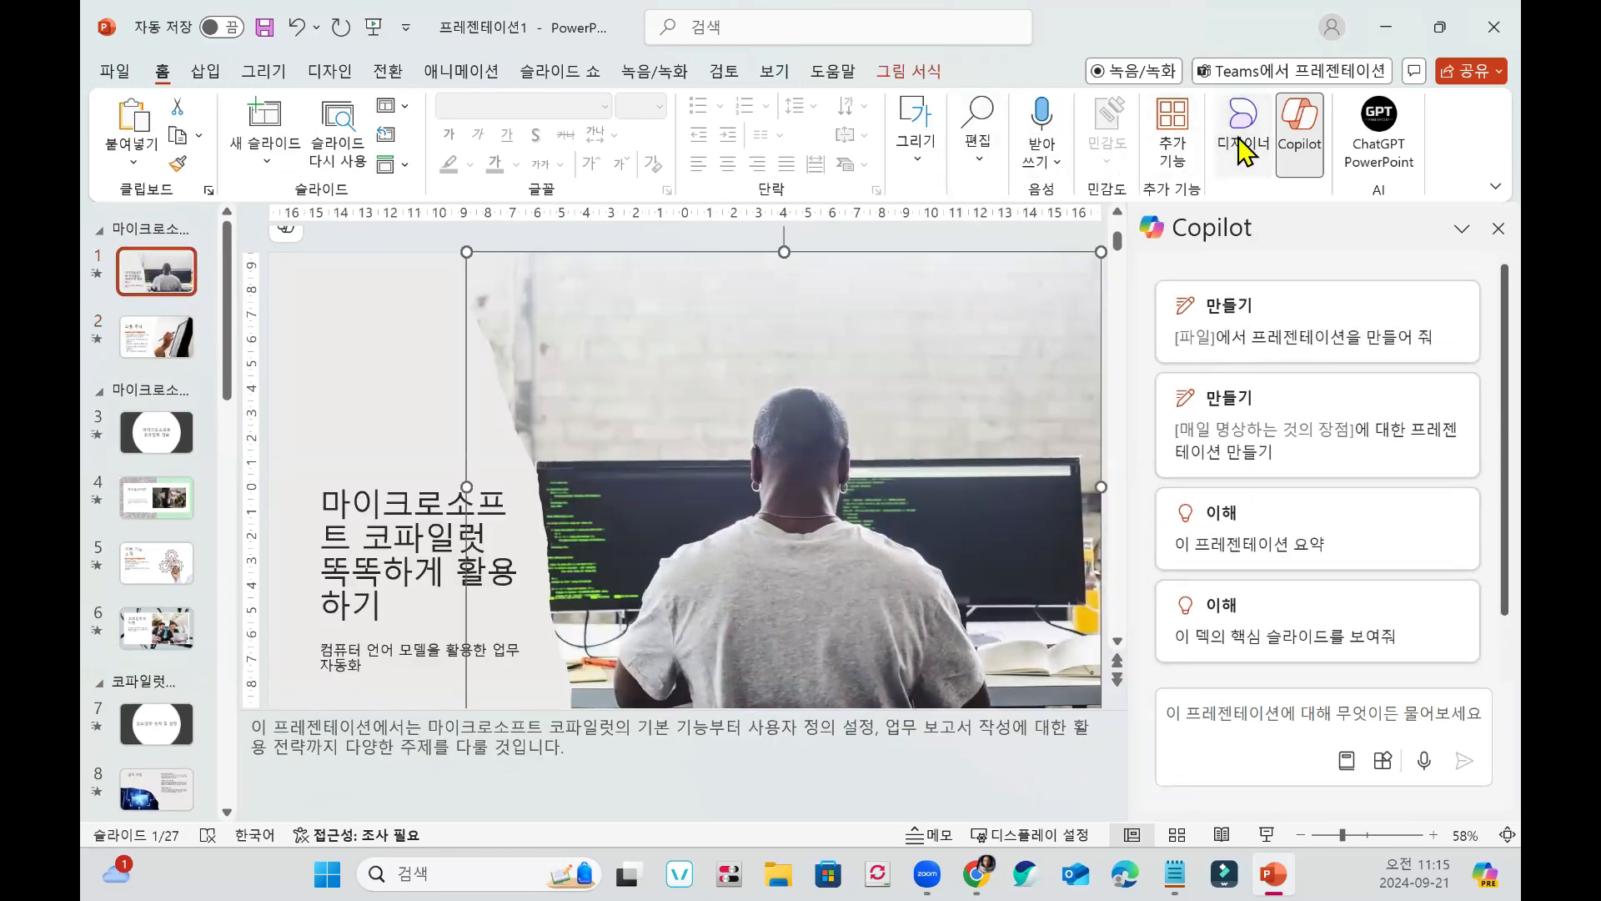
# Apply the Designer idea with a darkened full-slide photo and white frame to the title slide, and browse the remaining ideas.
pyautogui.click(1242, 142)
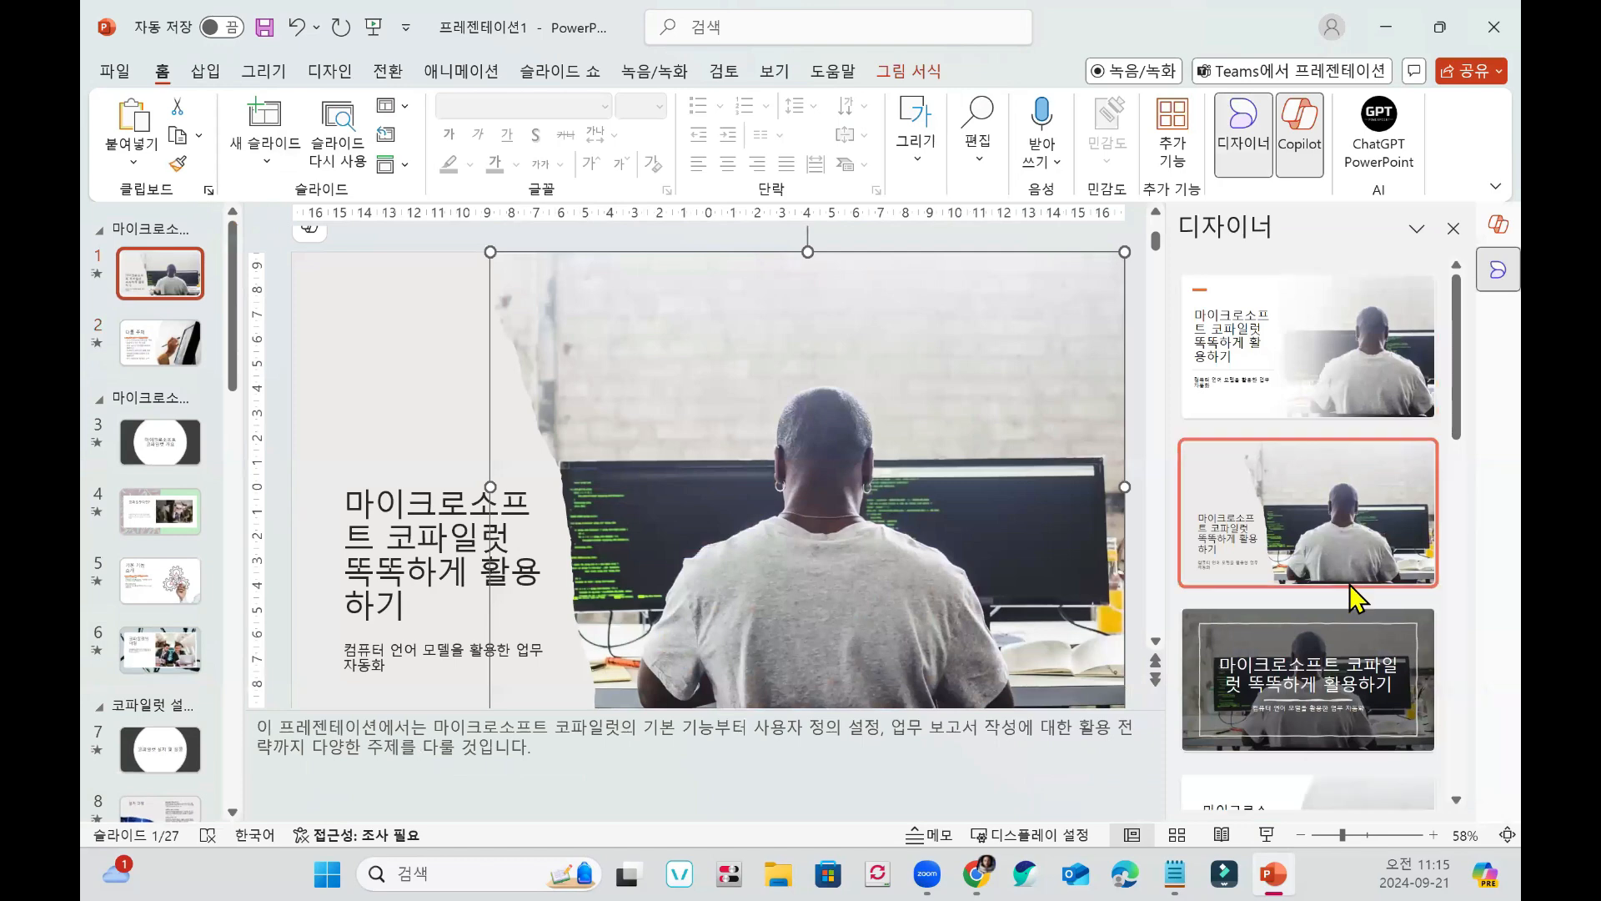
pyautogui.scroll(-3, 1355, 596)
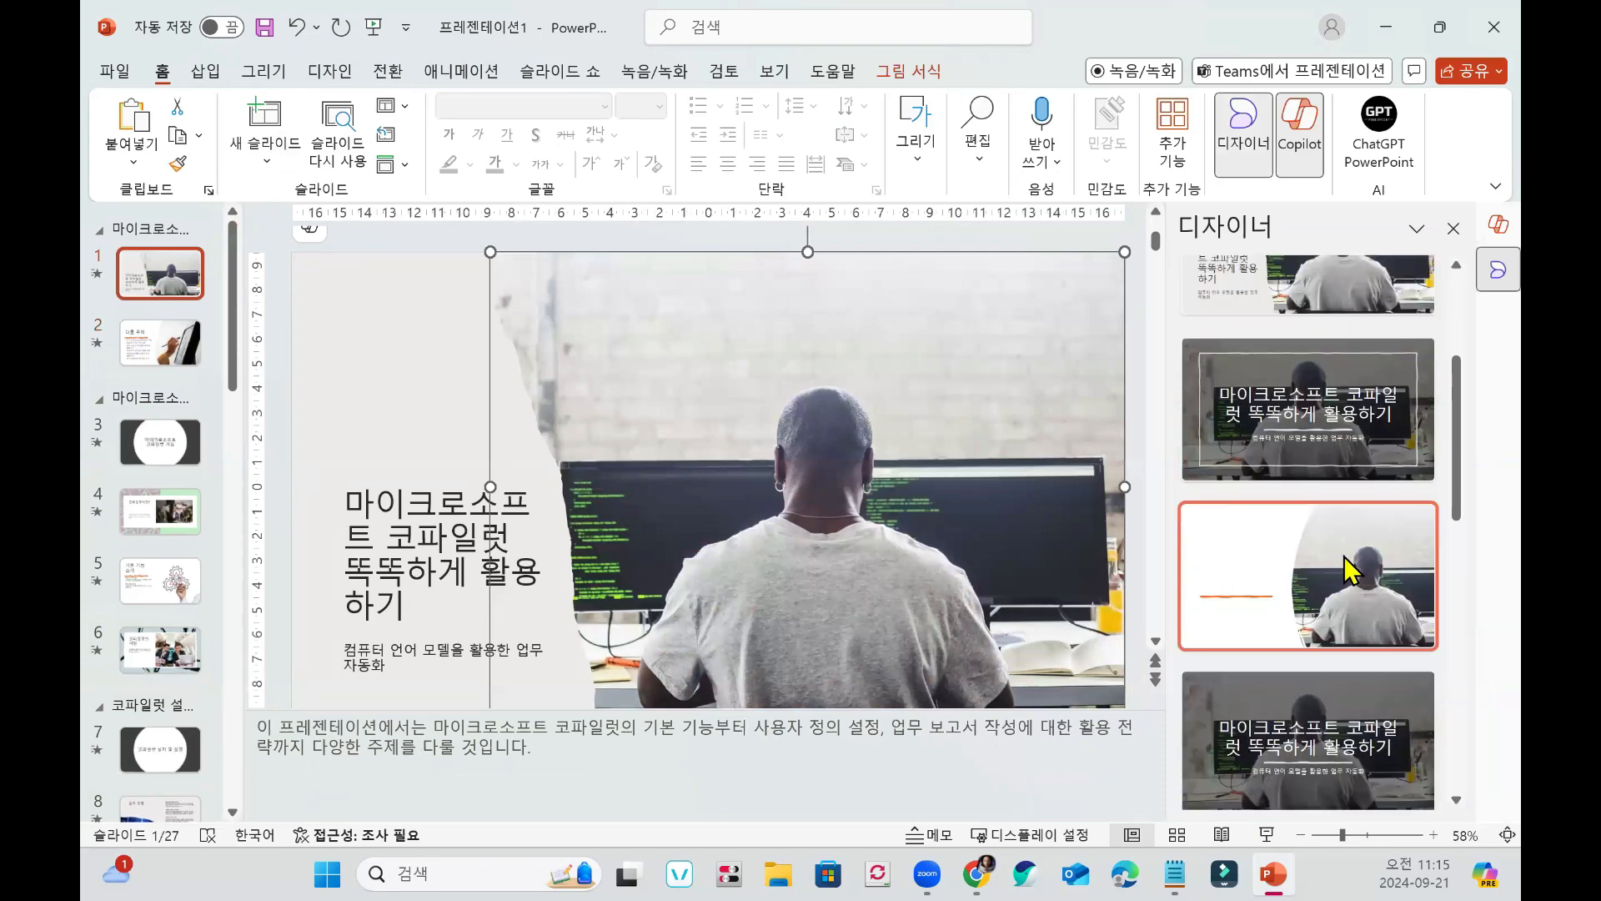
pyautogui.scroll(1, 1401, 386)
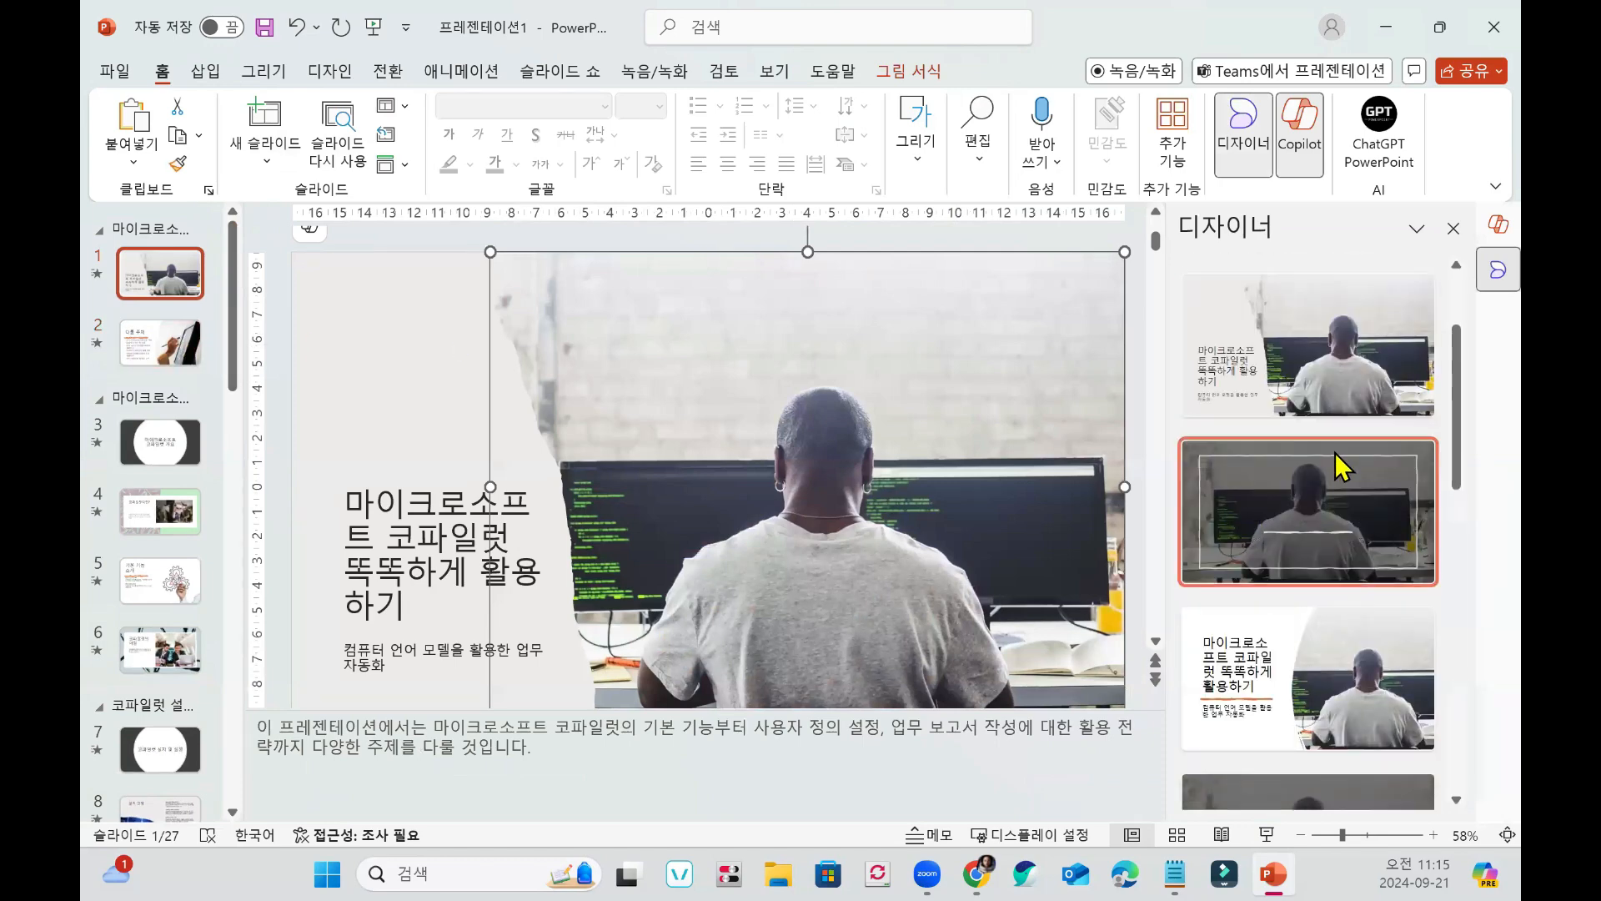
pyautogui.scroll(-2, 1337, 463)
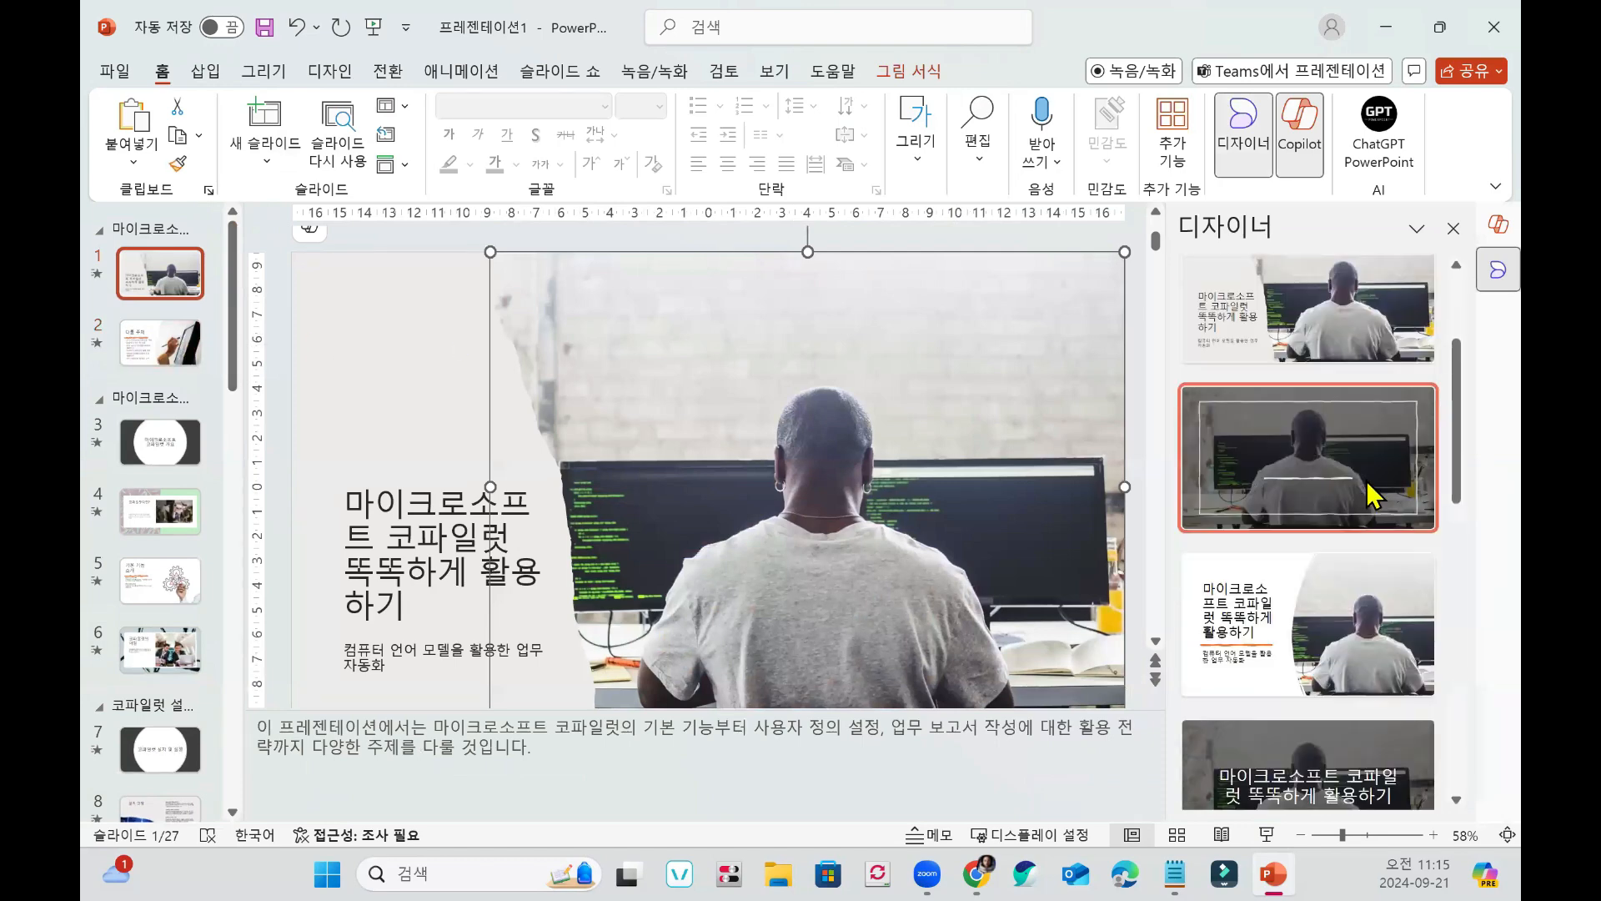
pyautogui.click(1395, 429)
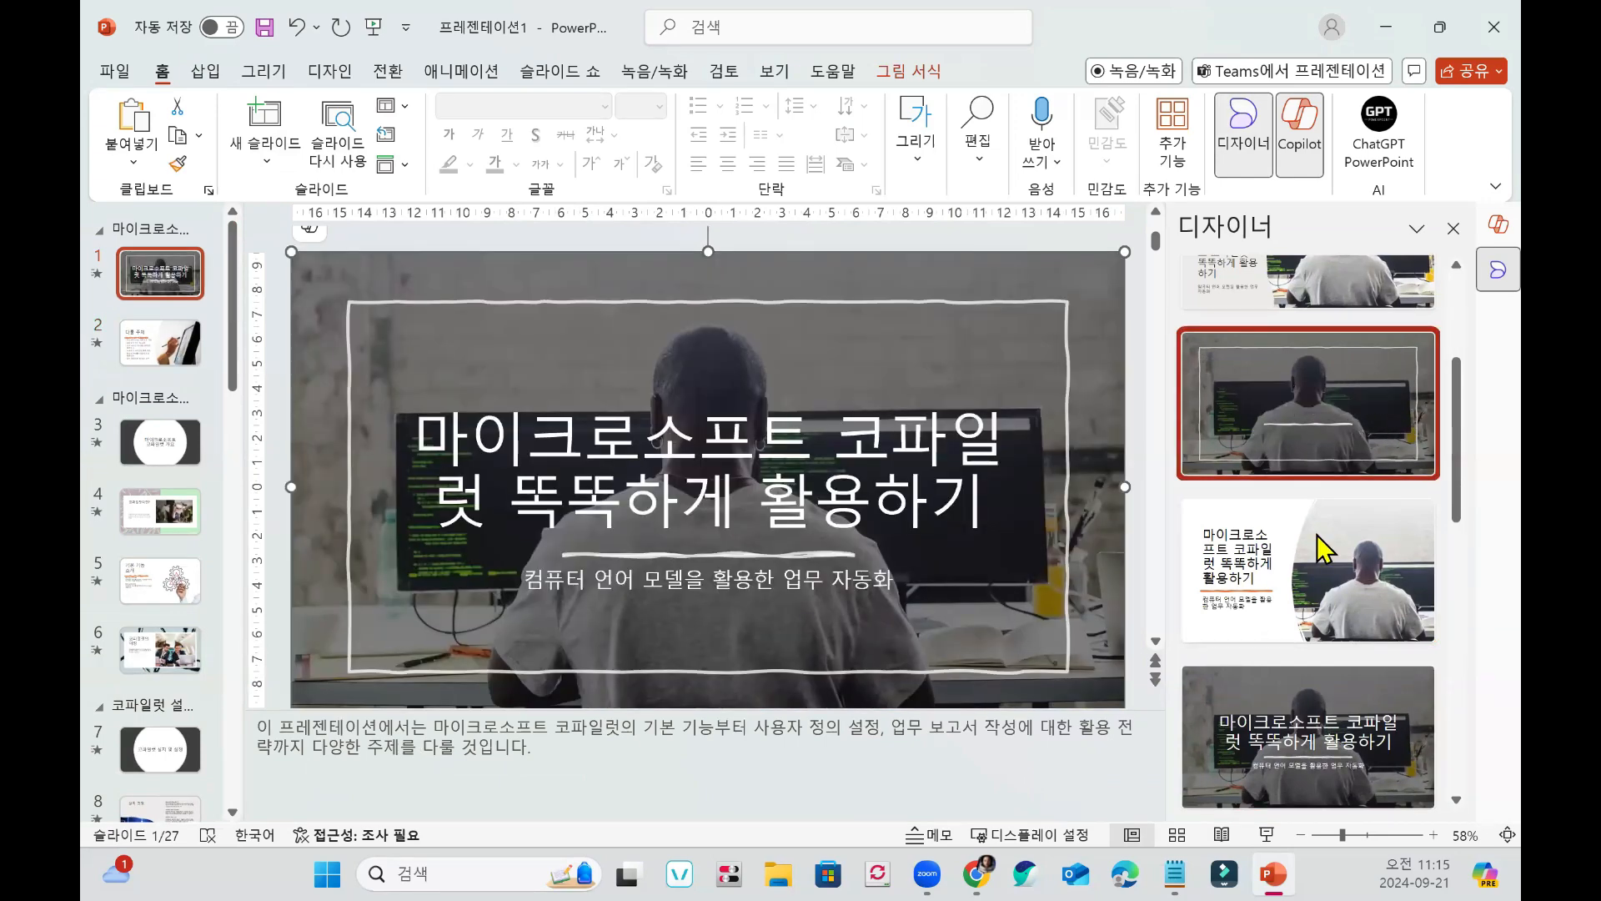
pyautogui.scroll(-4, 1355, 718)
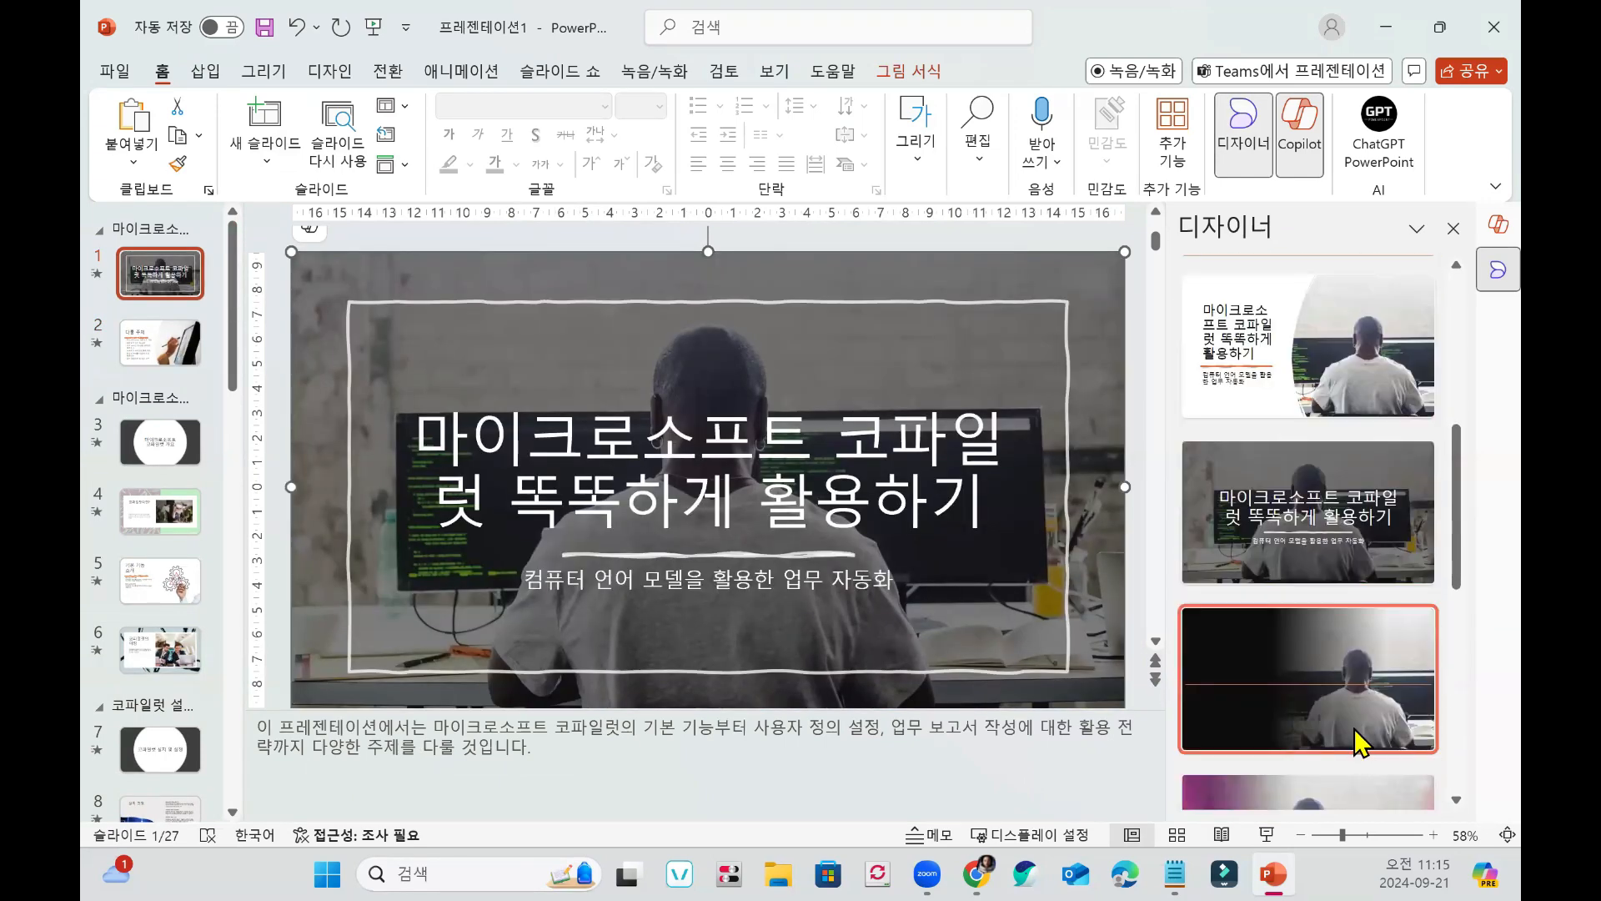
pyautogui.scroll(-5, 1359, 746)
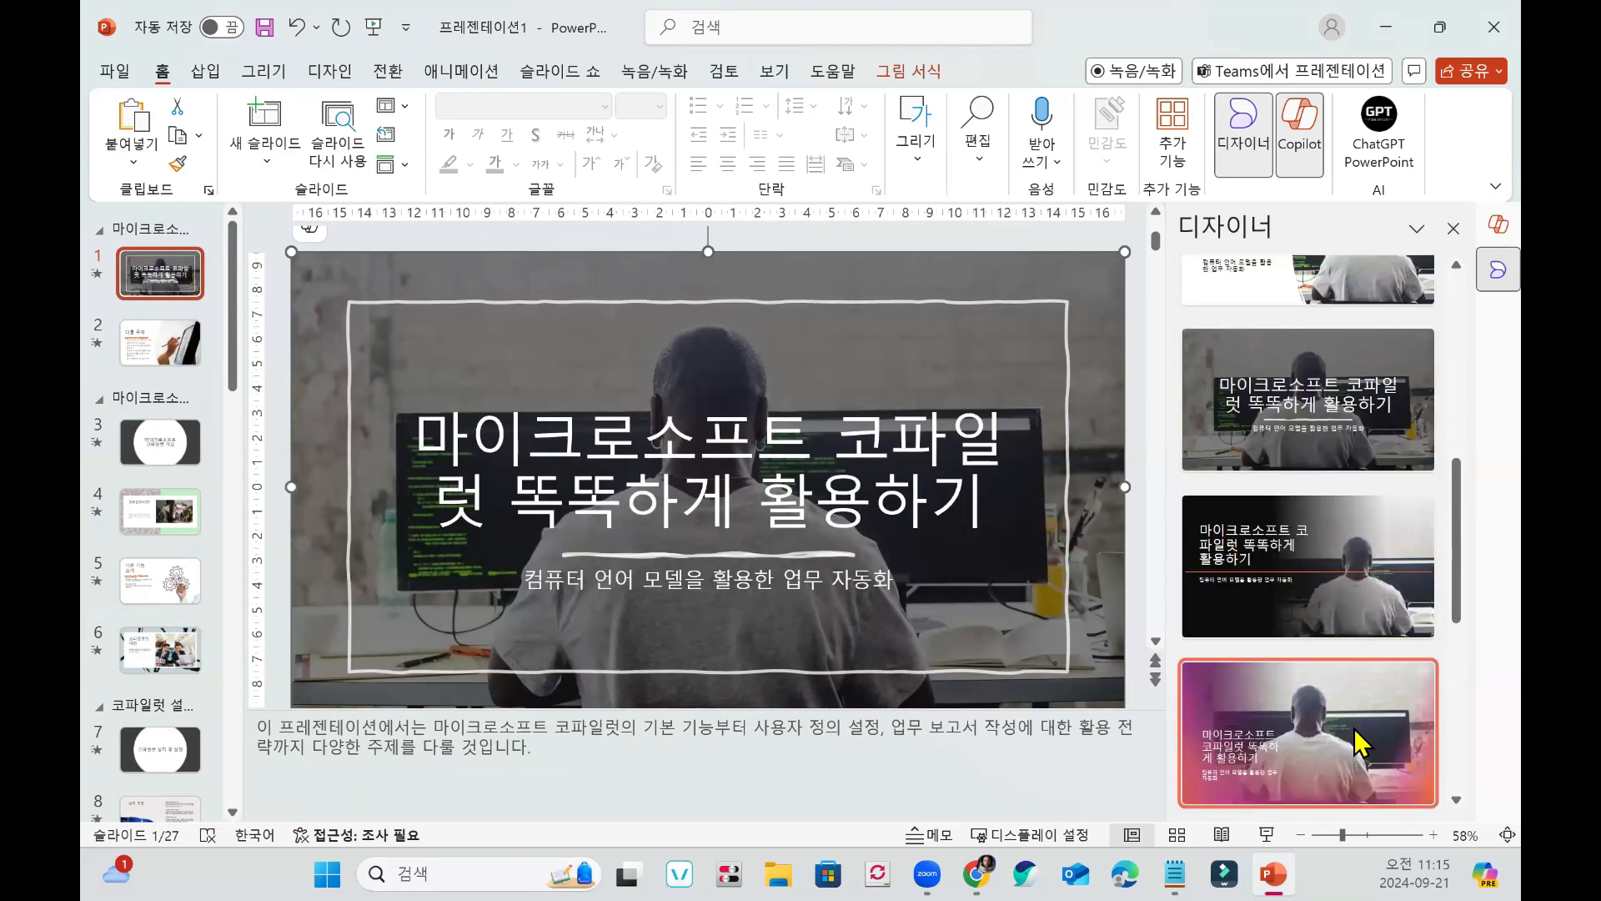
# Load more Designer ideas for slide 3, 마이크로소프트 코파일럿 개요, and apply the dark blue background design.
pyautogui.click(158, 342)
pyautogui.click(158, 442)
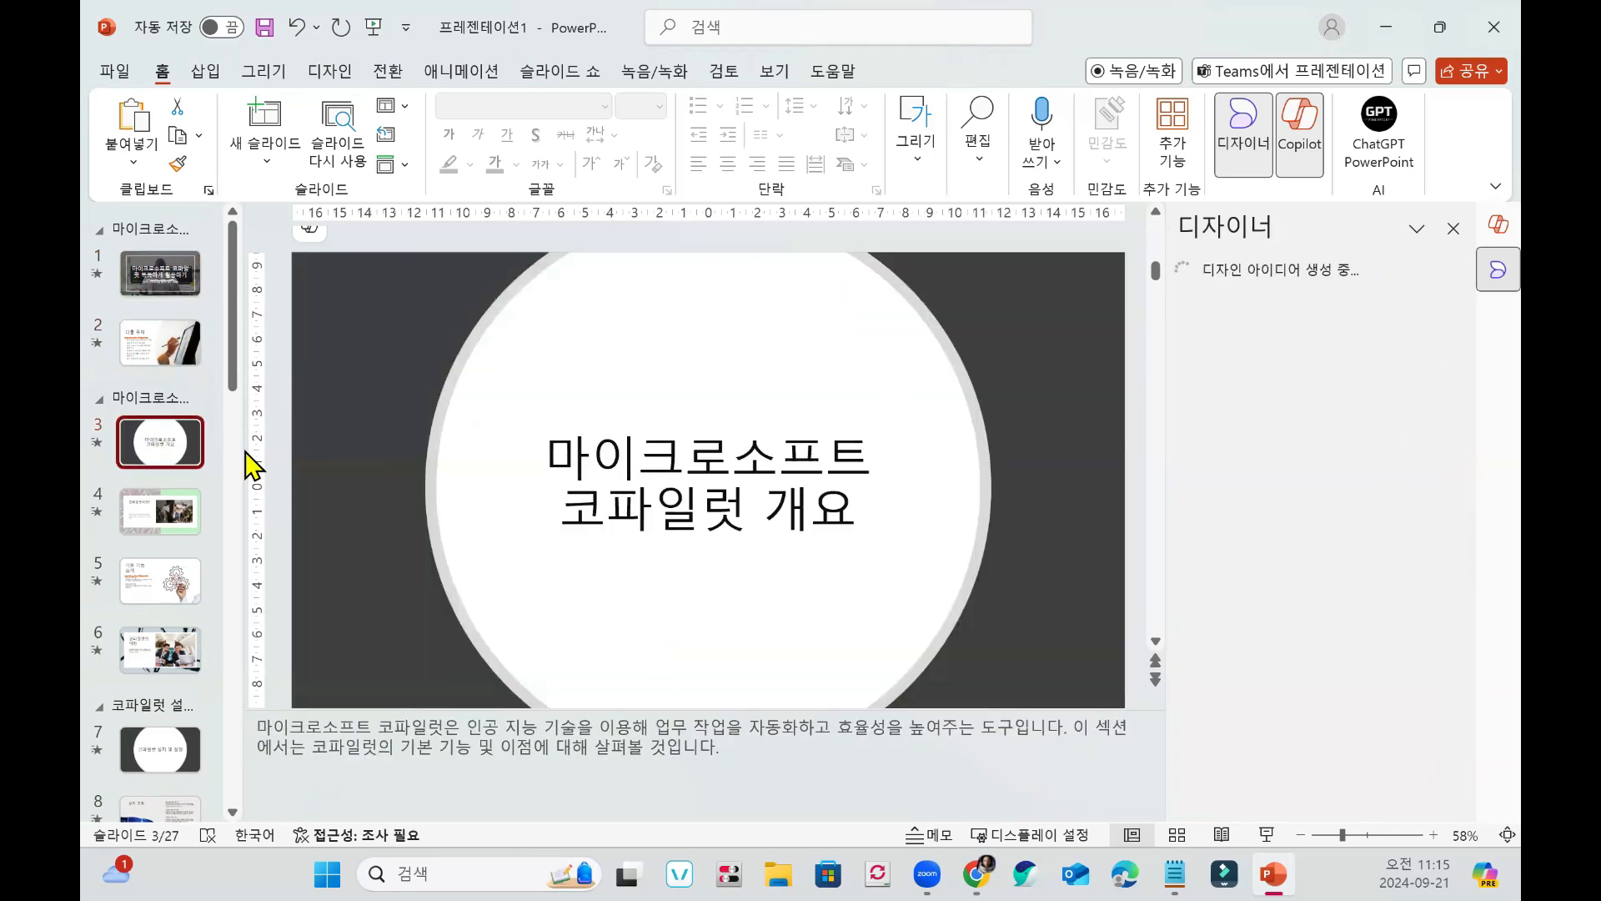
pyautogui.scroll(-3, 1409, 559)
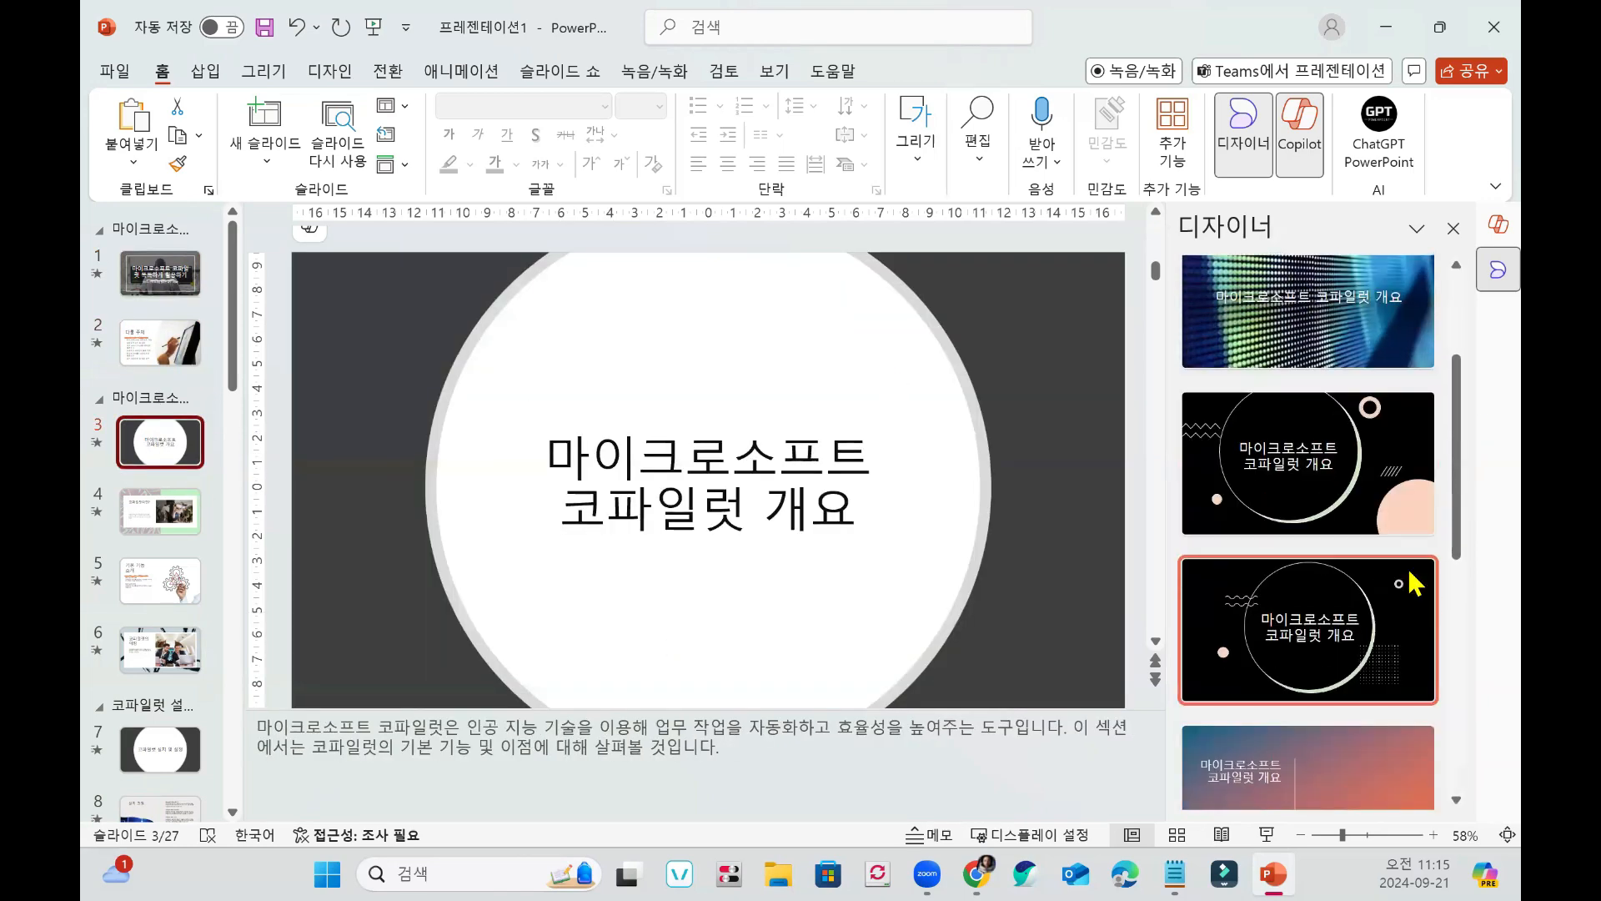
pyautogui.scroll(4, 1413, 592)
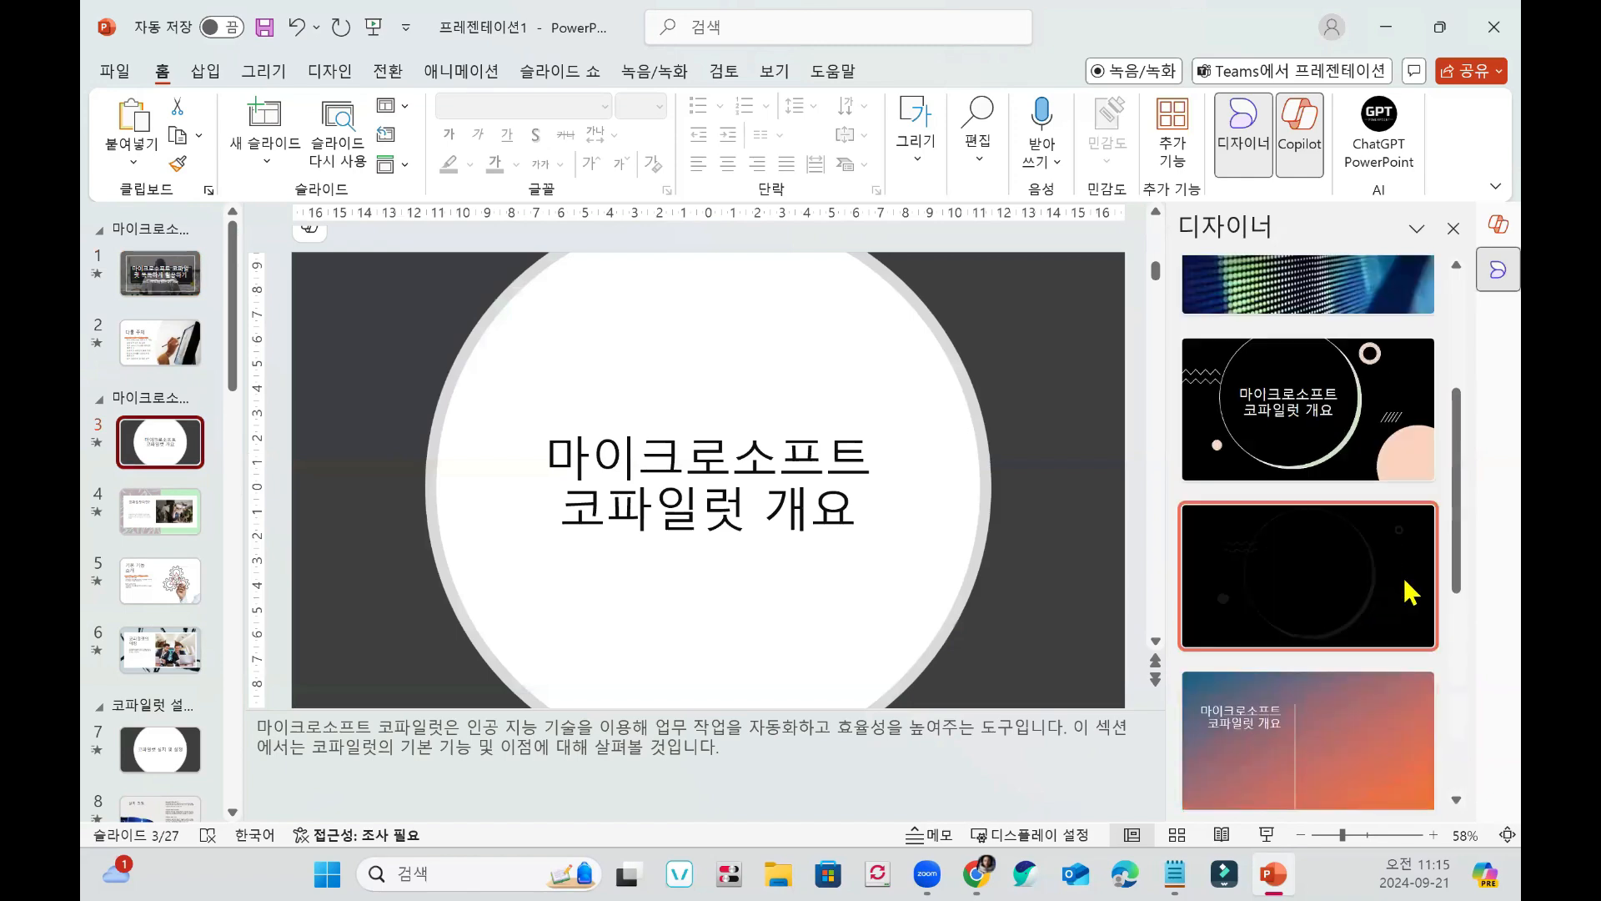
pyautogui.scroll(-5, 1376, 563)
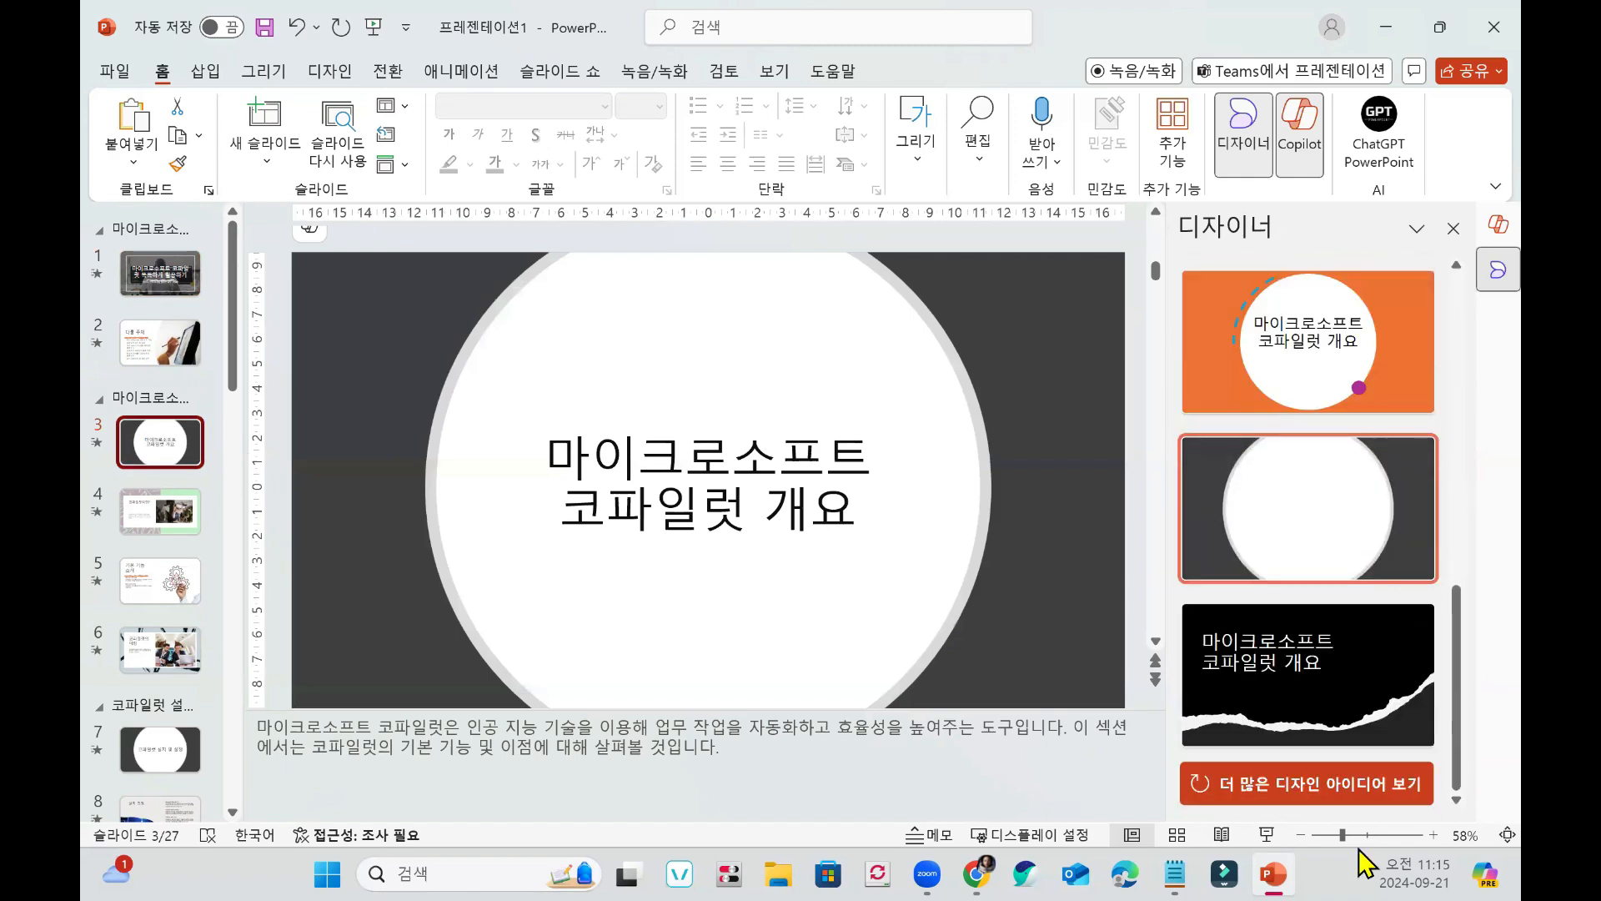
pyautogui.click(1322, 784)
pyautogui.scroll(-1, 1355, 596)
pyautogui.scroll(-4, 1355, 597)
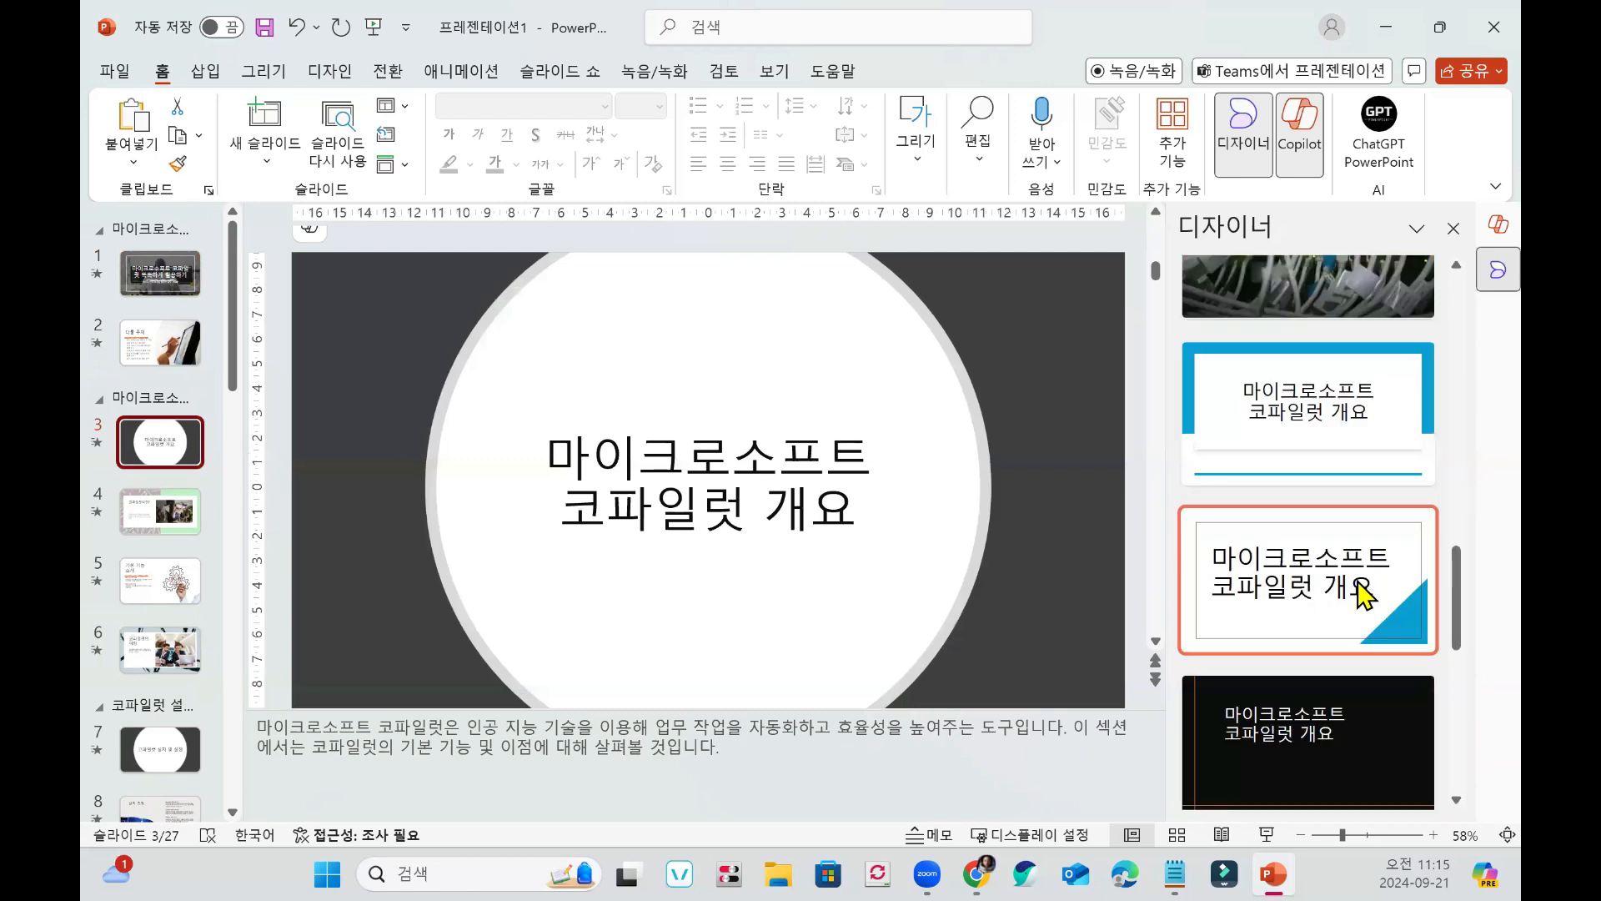
pyautogui.scroll(-1, 1369, 637)
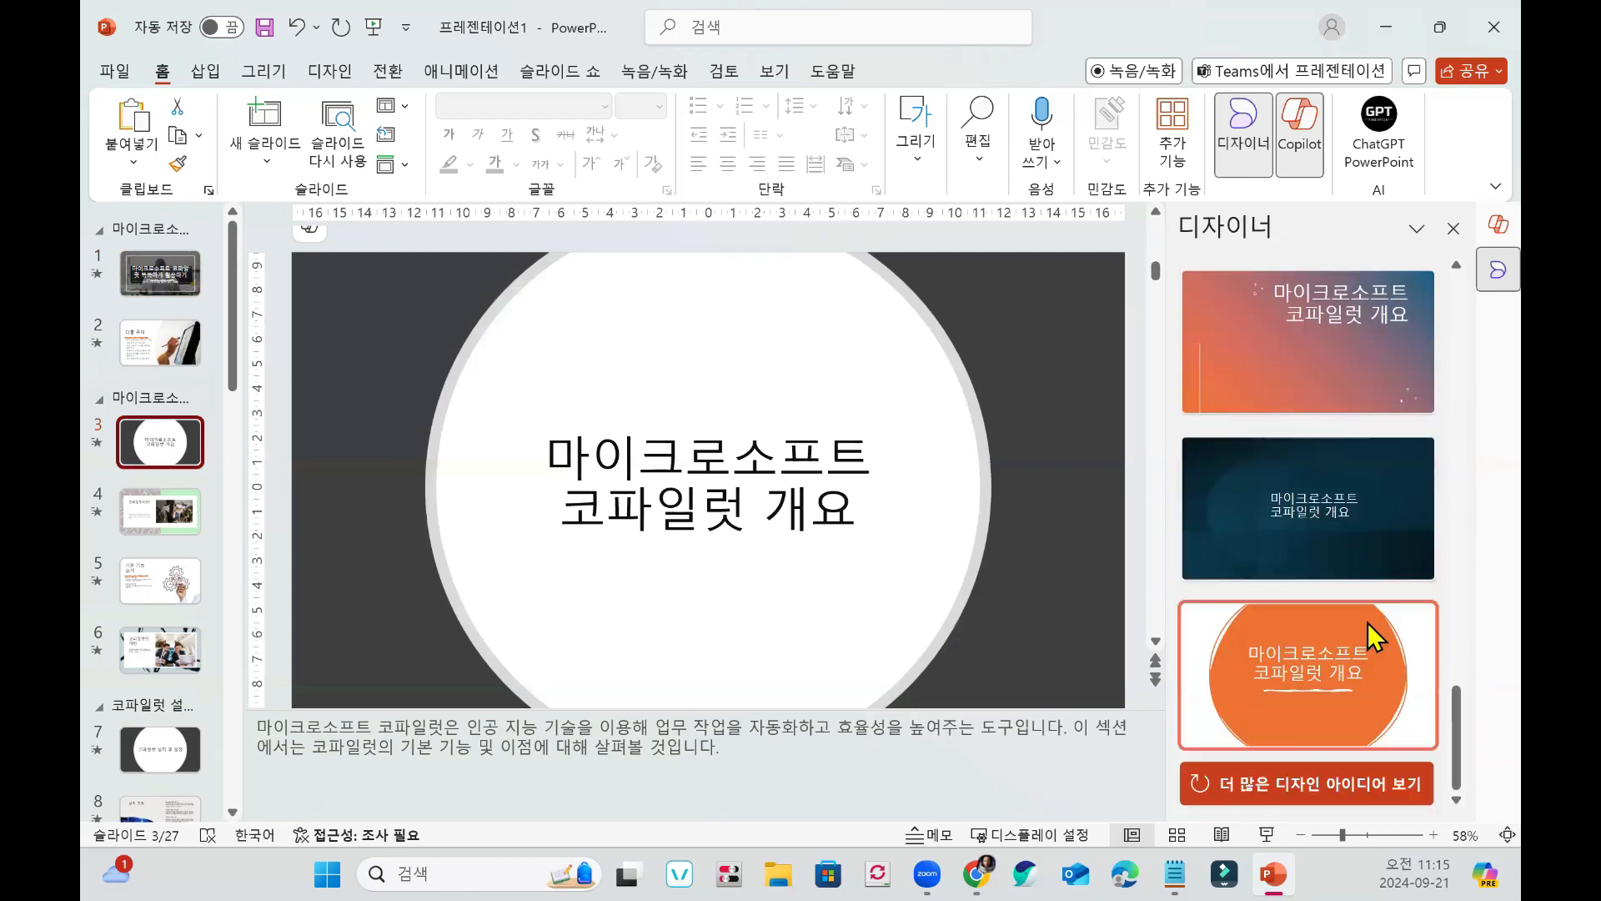
pyautogui.click(1385, 540)
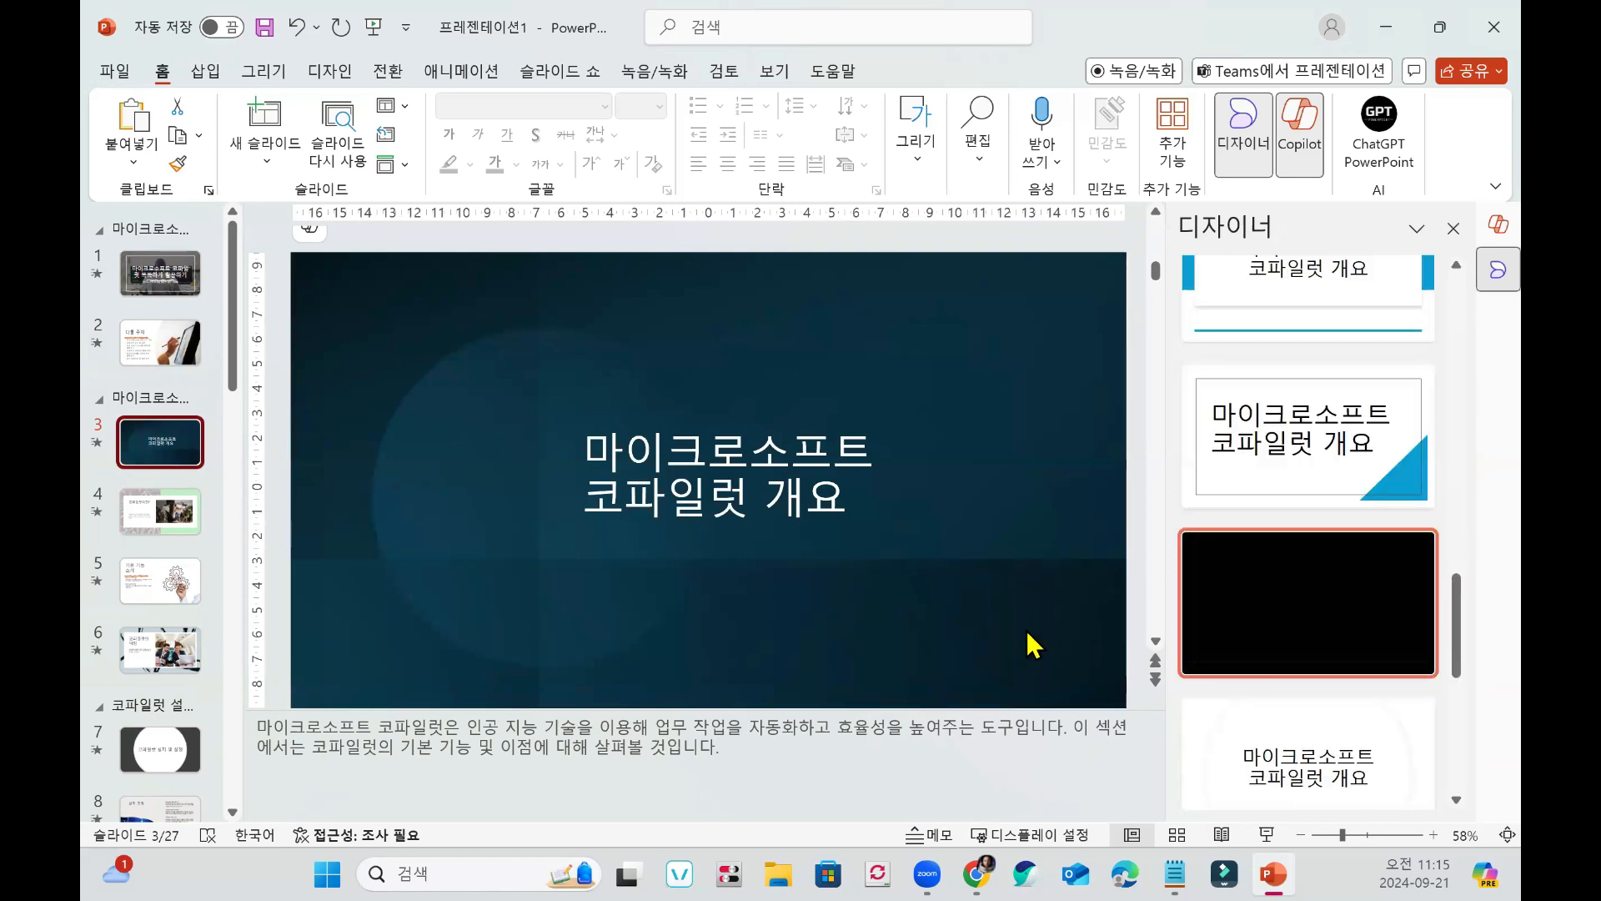
# Browse the slide thumbnails and remaining design ideas, and bring up the Designer ideas for slide 4, 코파일럿이란?
pyautogui.scroll(-1, 150, 625)
pyautogui.scroll(-3, 150, 625)
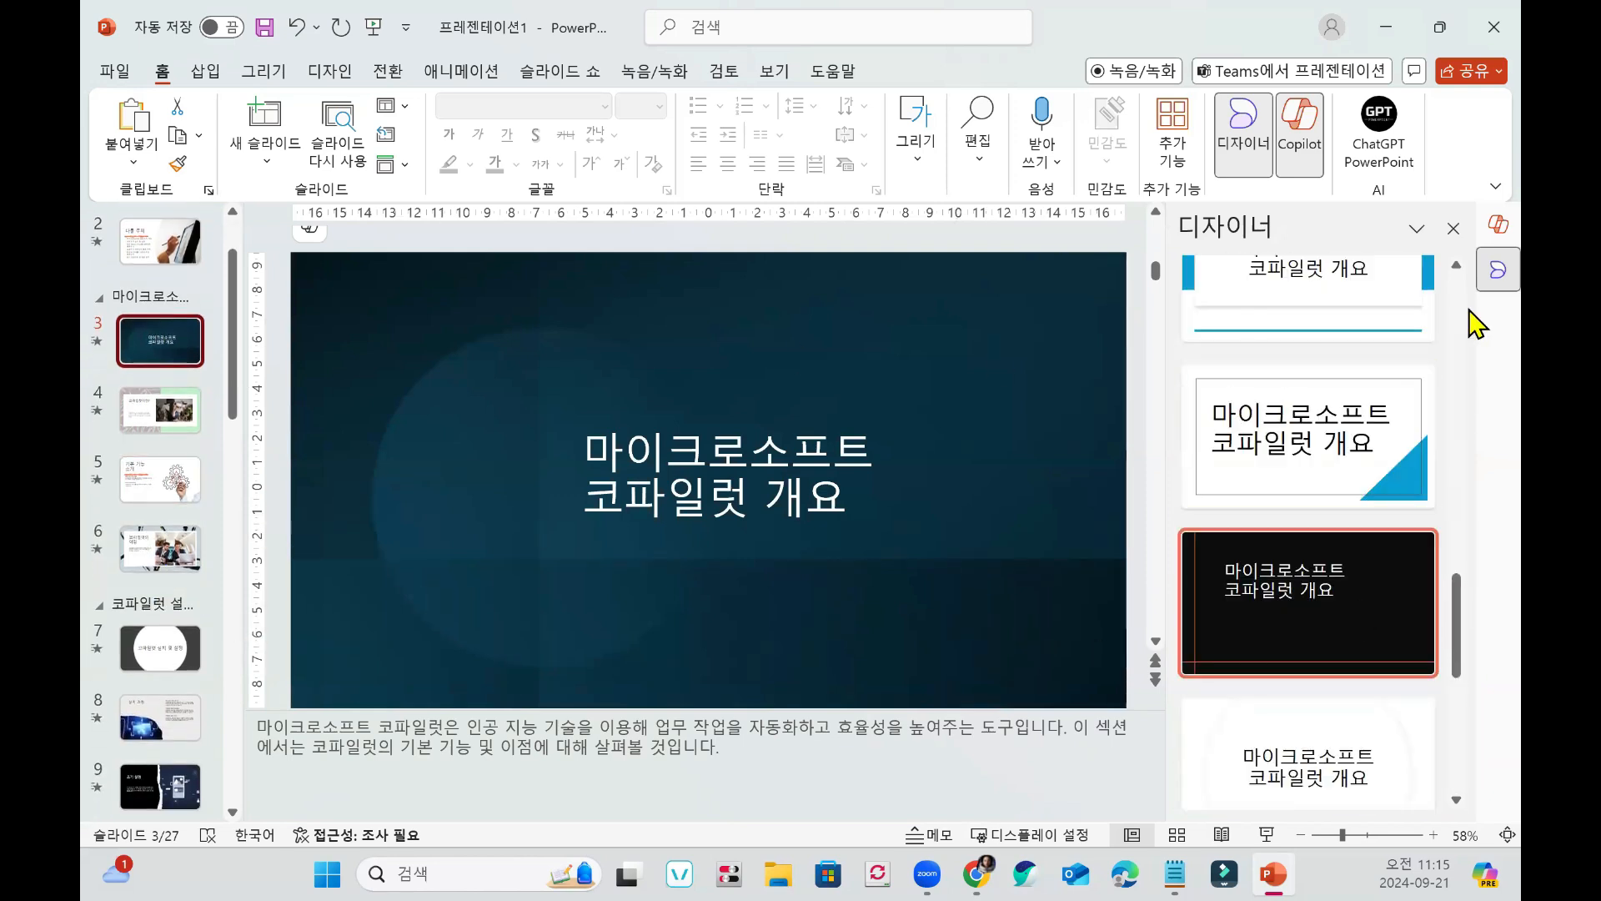
pyautogui.scroll(-2, 1304, 493)
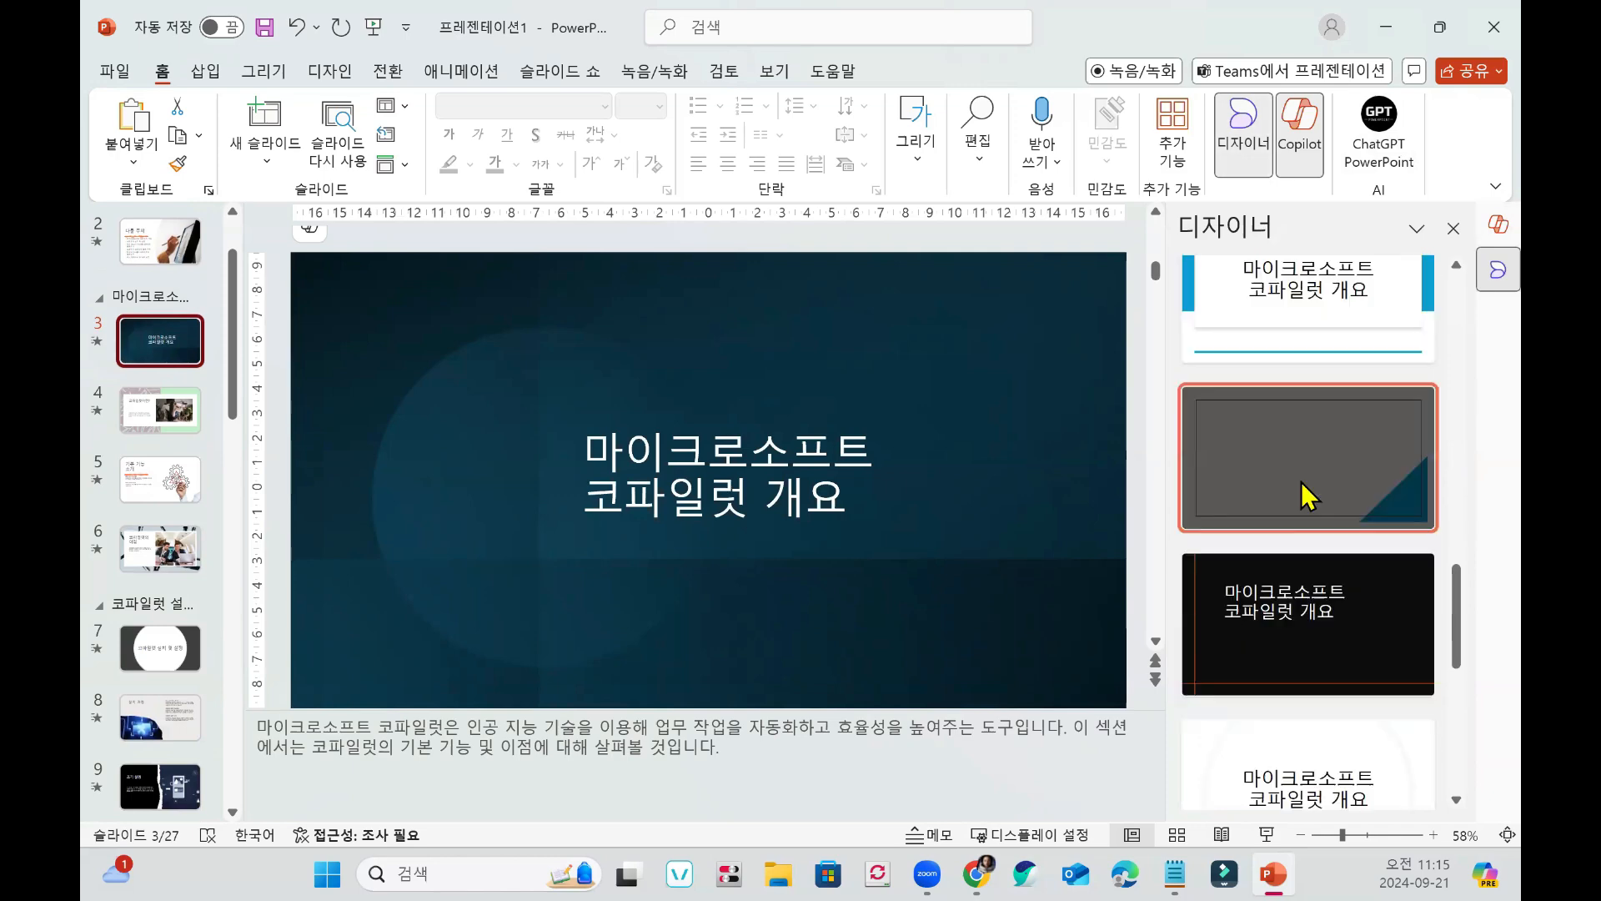
pyautogui.scroll(-2, 247, 718)
pyautogui.scroll(-10, 175, 672)
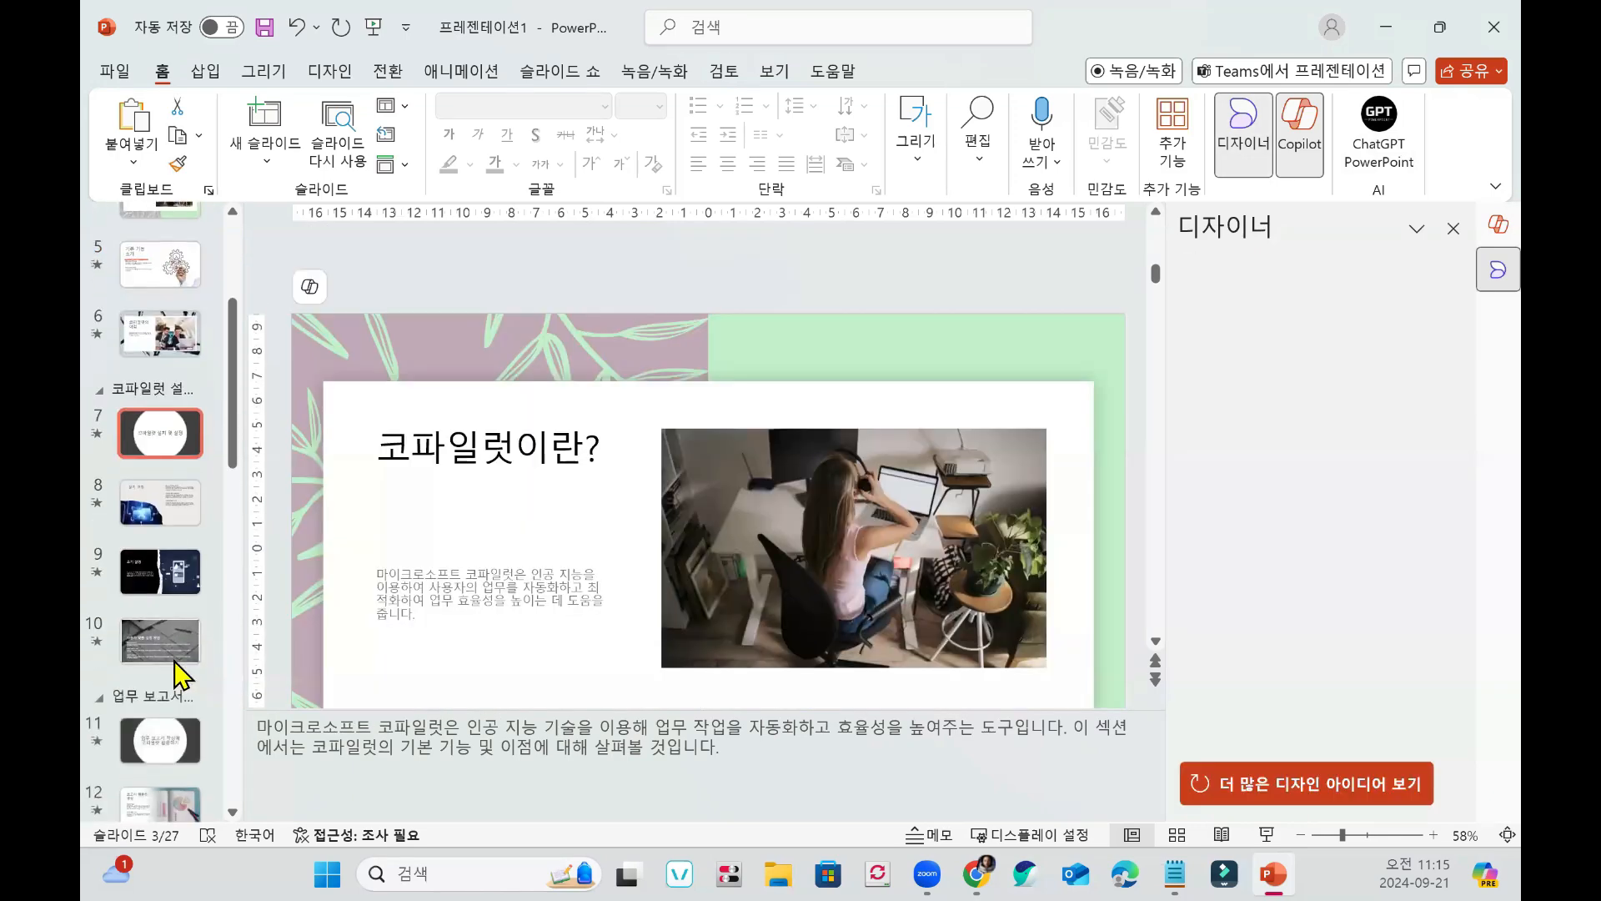
pyautogui.scroll(5, 179, 674)
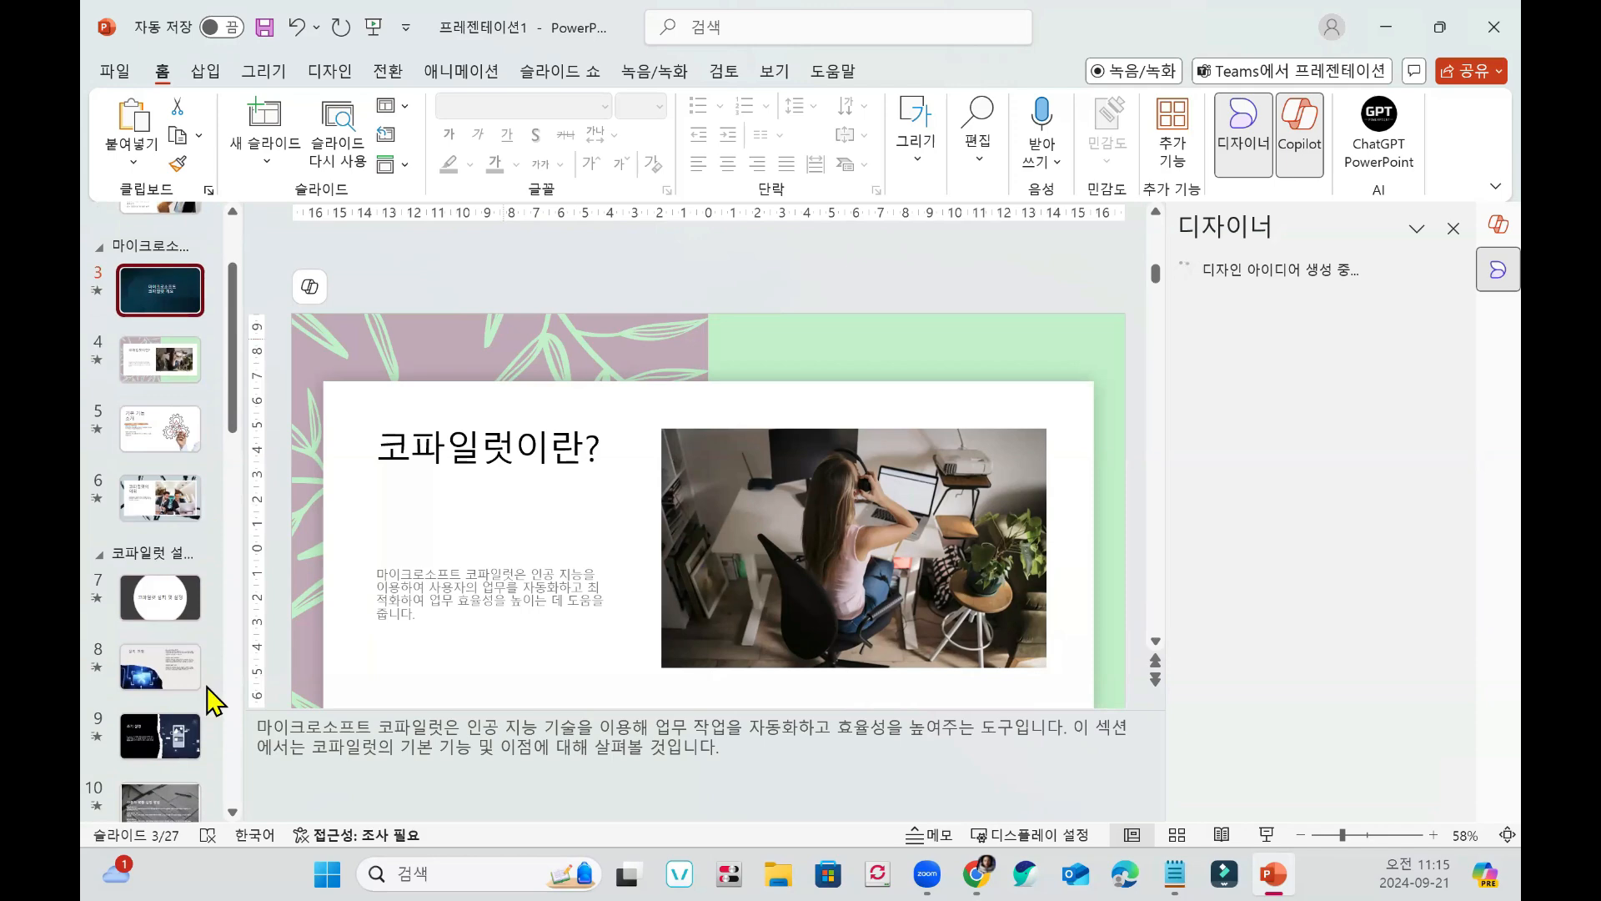
pyautogui.scroll(2, 175, 583)
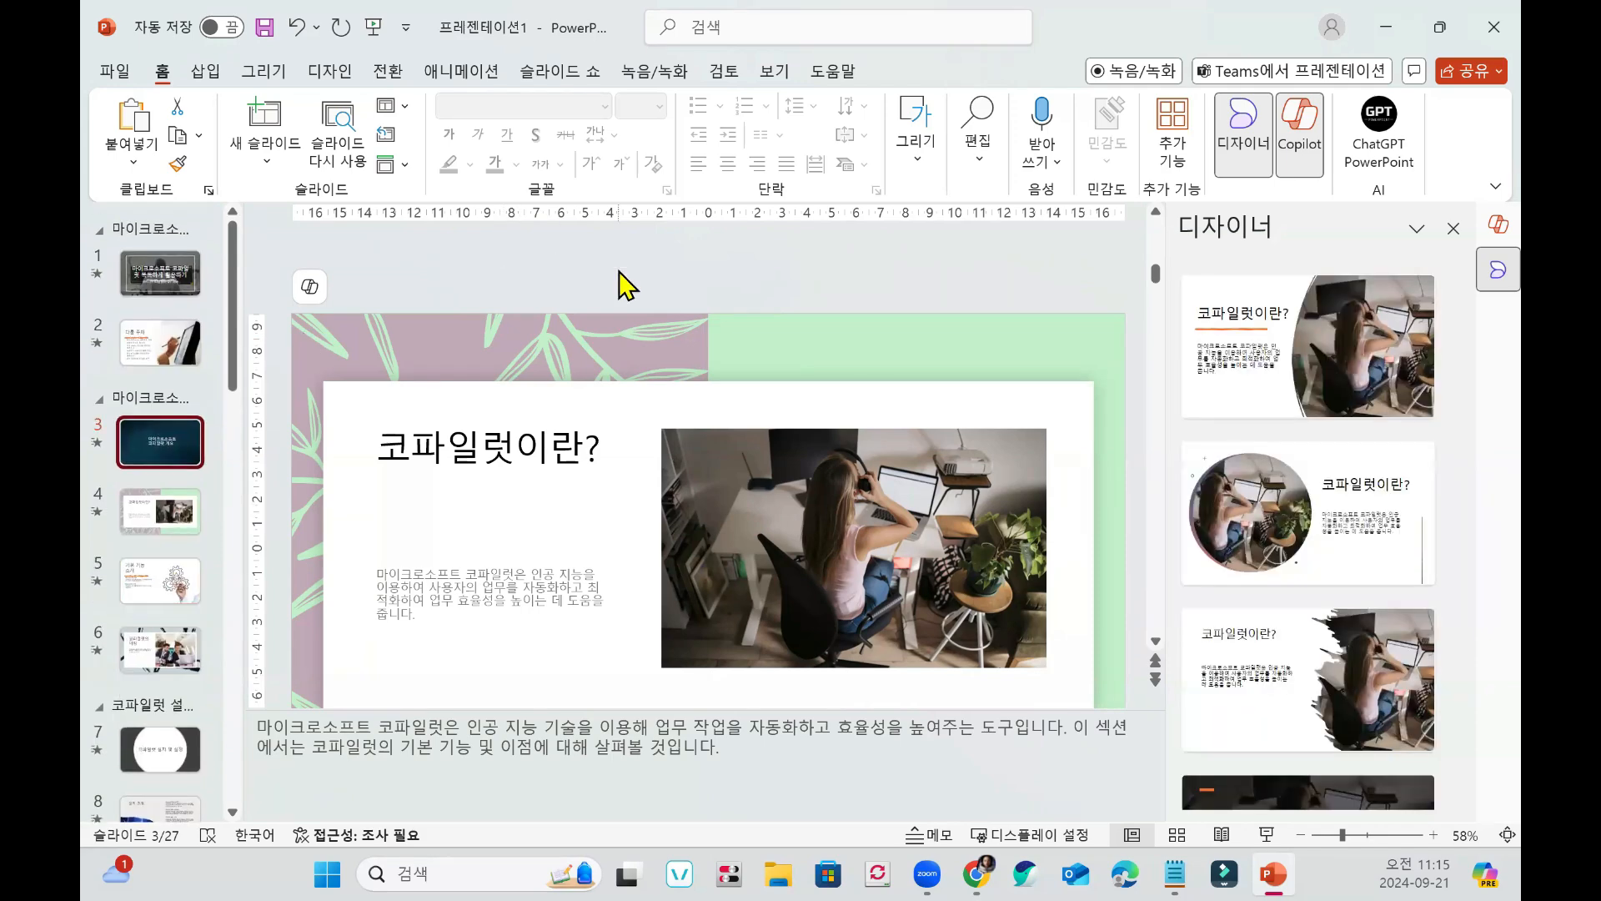
pyautogui.press('Down')
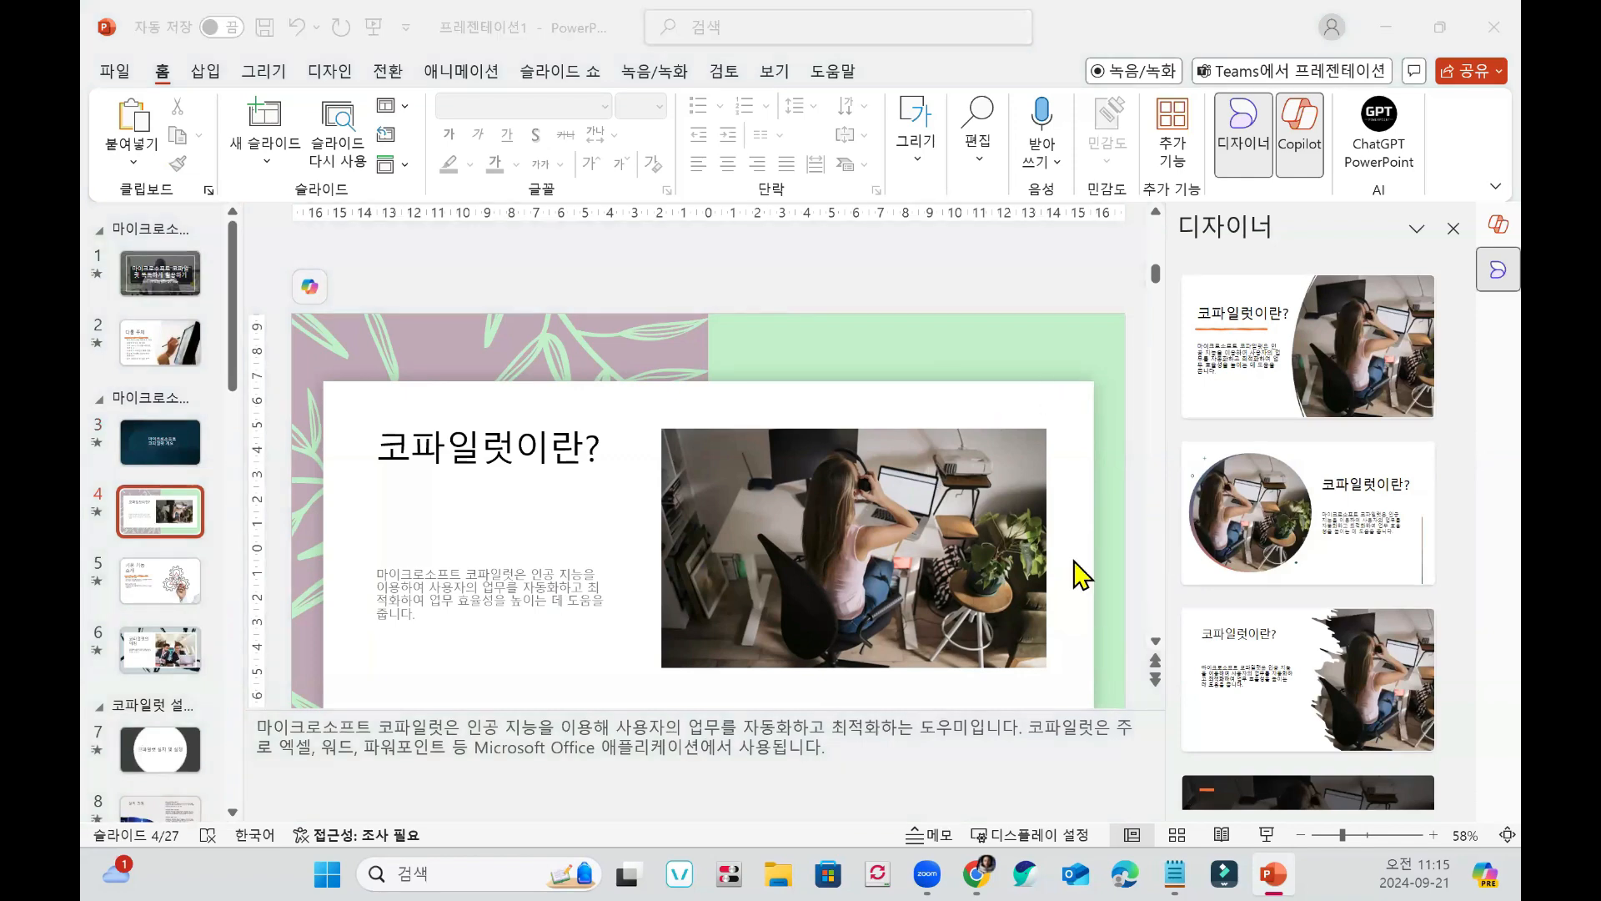
# Turn on AutoSave by uploading the presentation to the organization's OneDrive account.
pyautogui.click(222, 40)
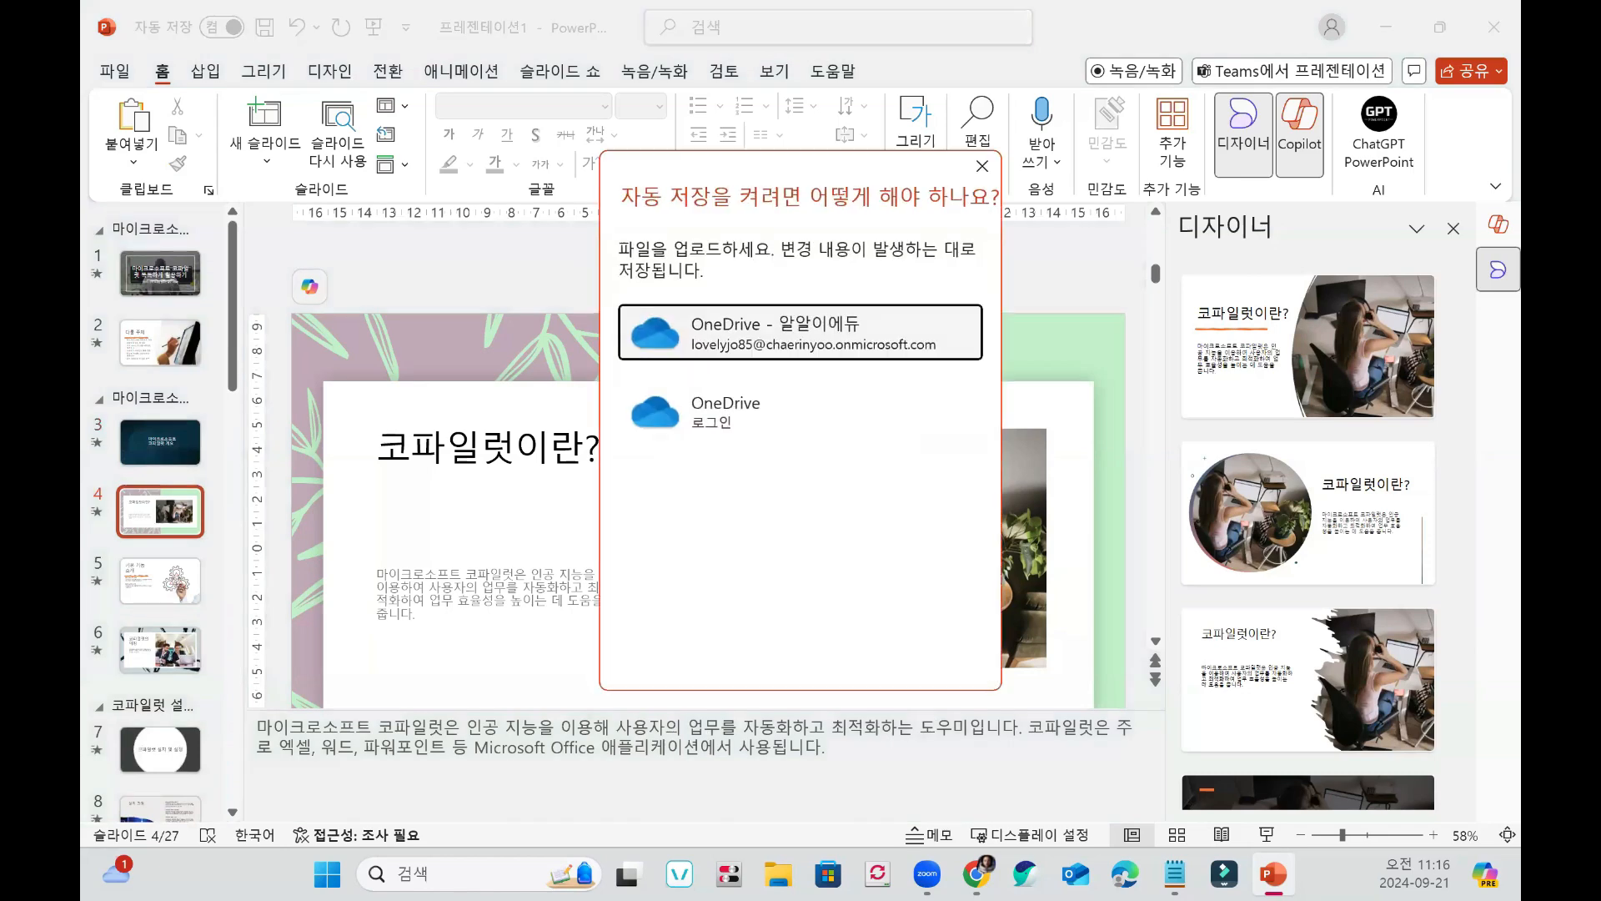
pyautogui.click(874, 344)
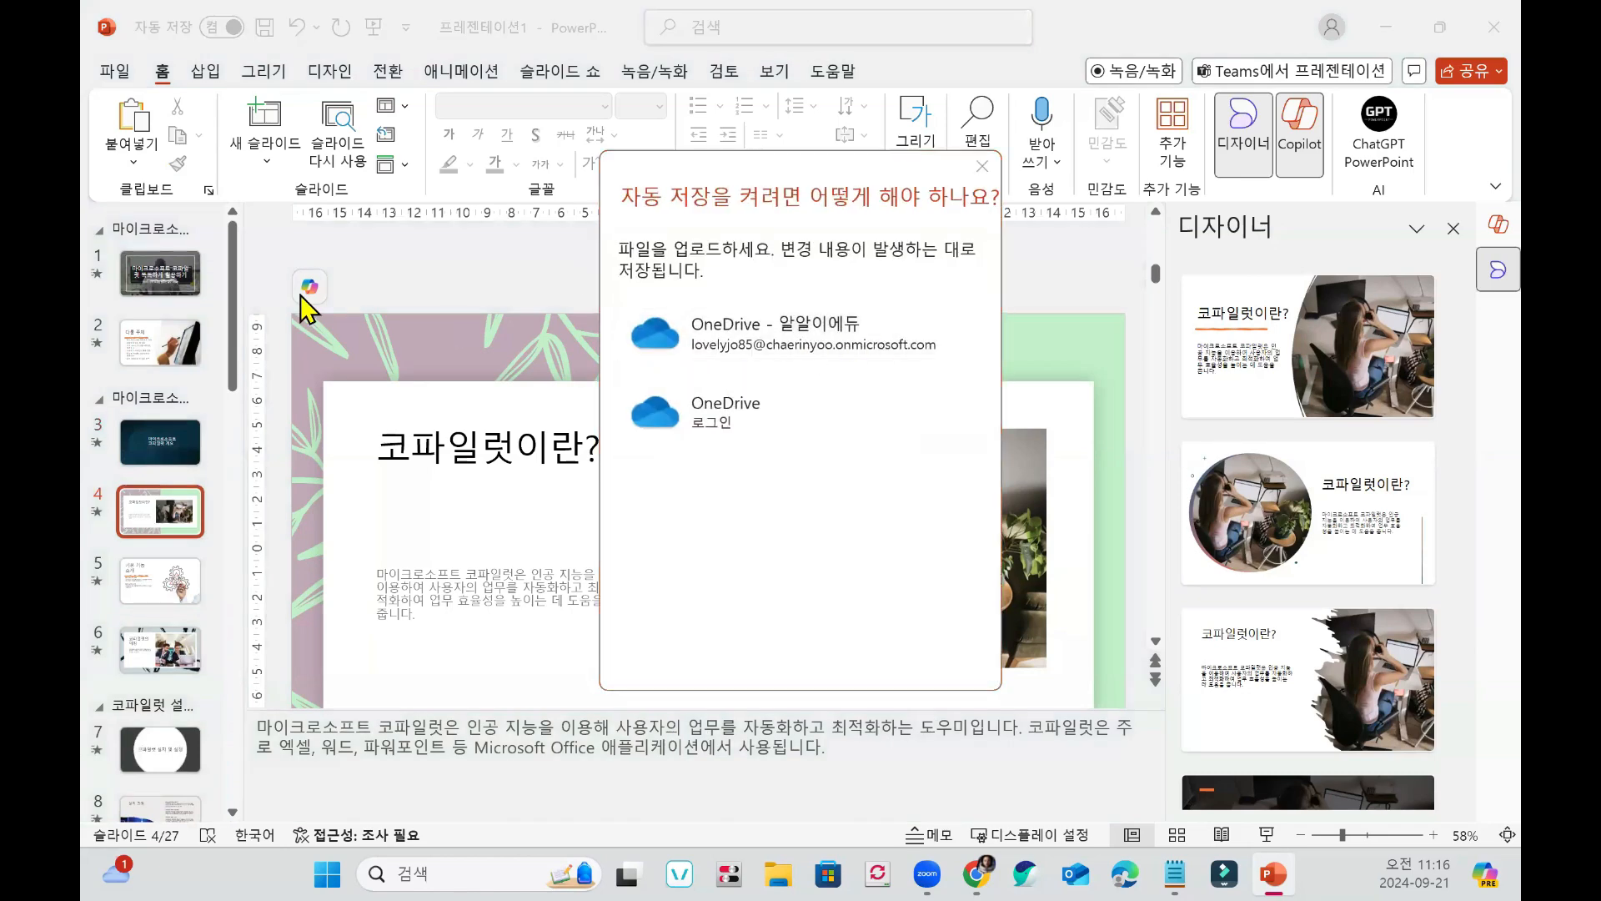
pyautogui.click(829, 492)
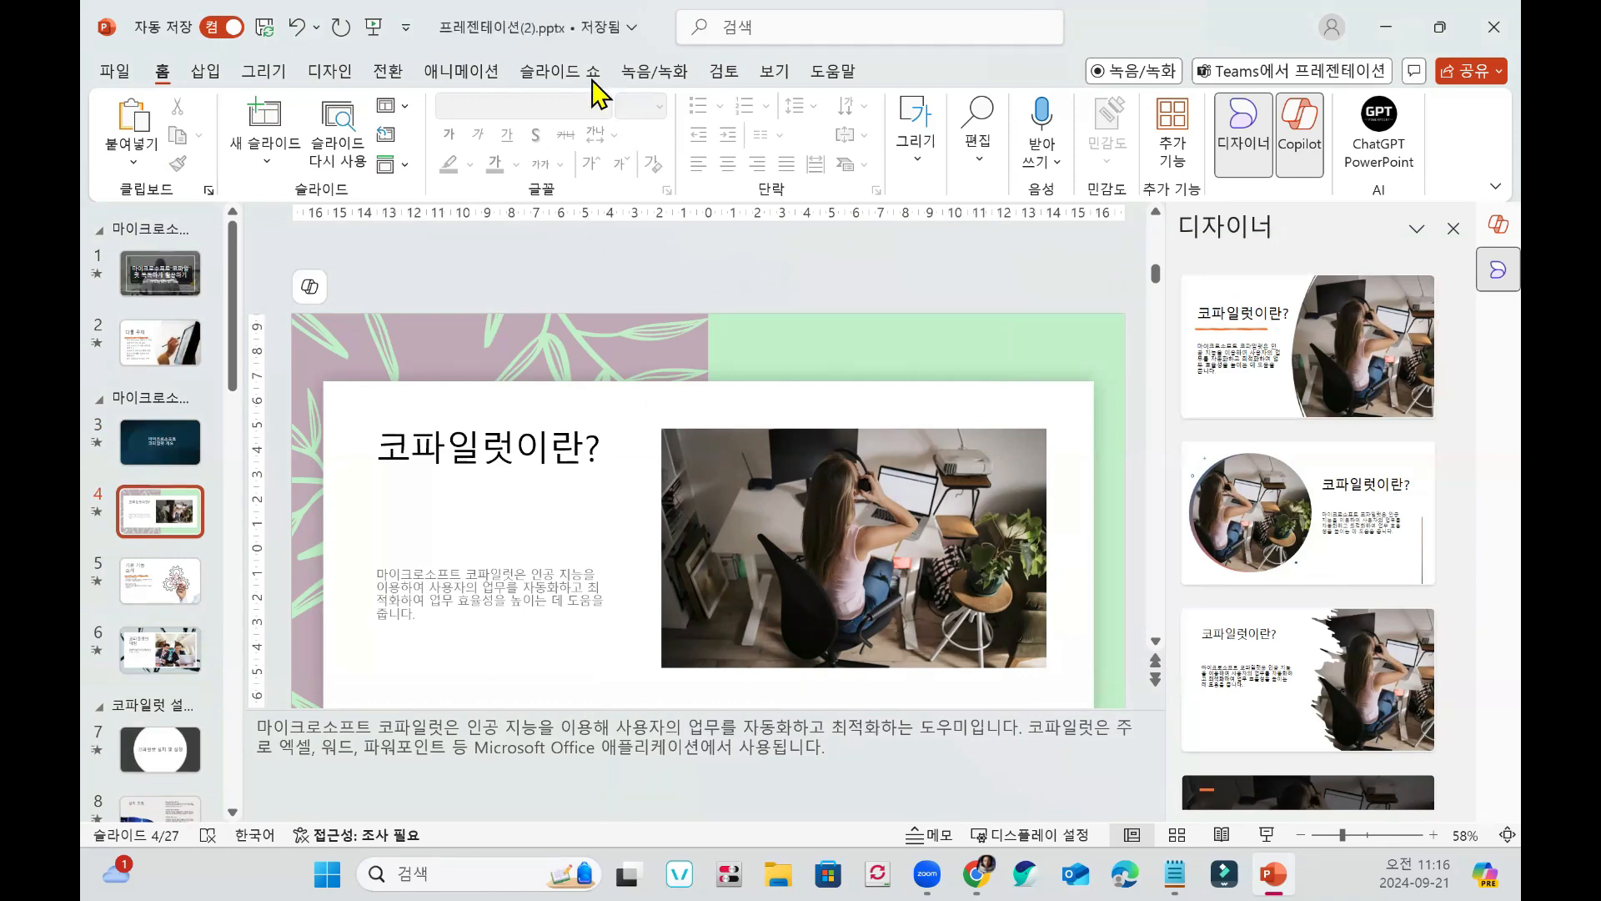
# Show the presentation's layouts in Slide Master view.
pyautogui.click(775, 72)
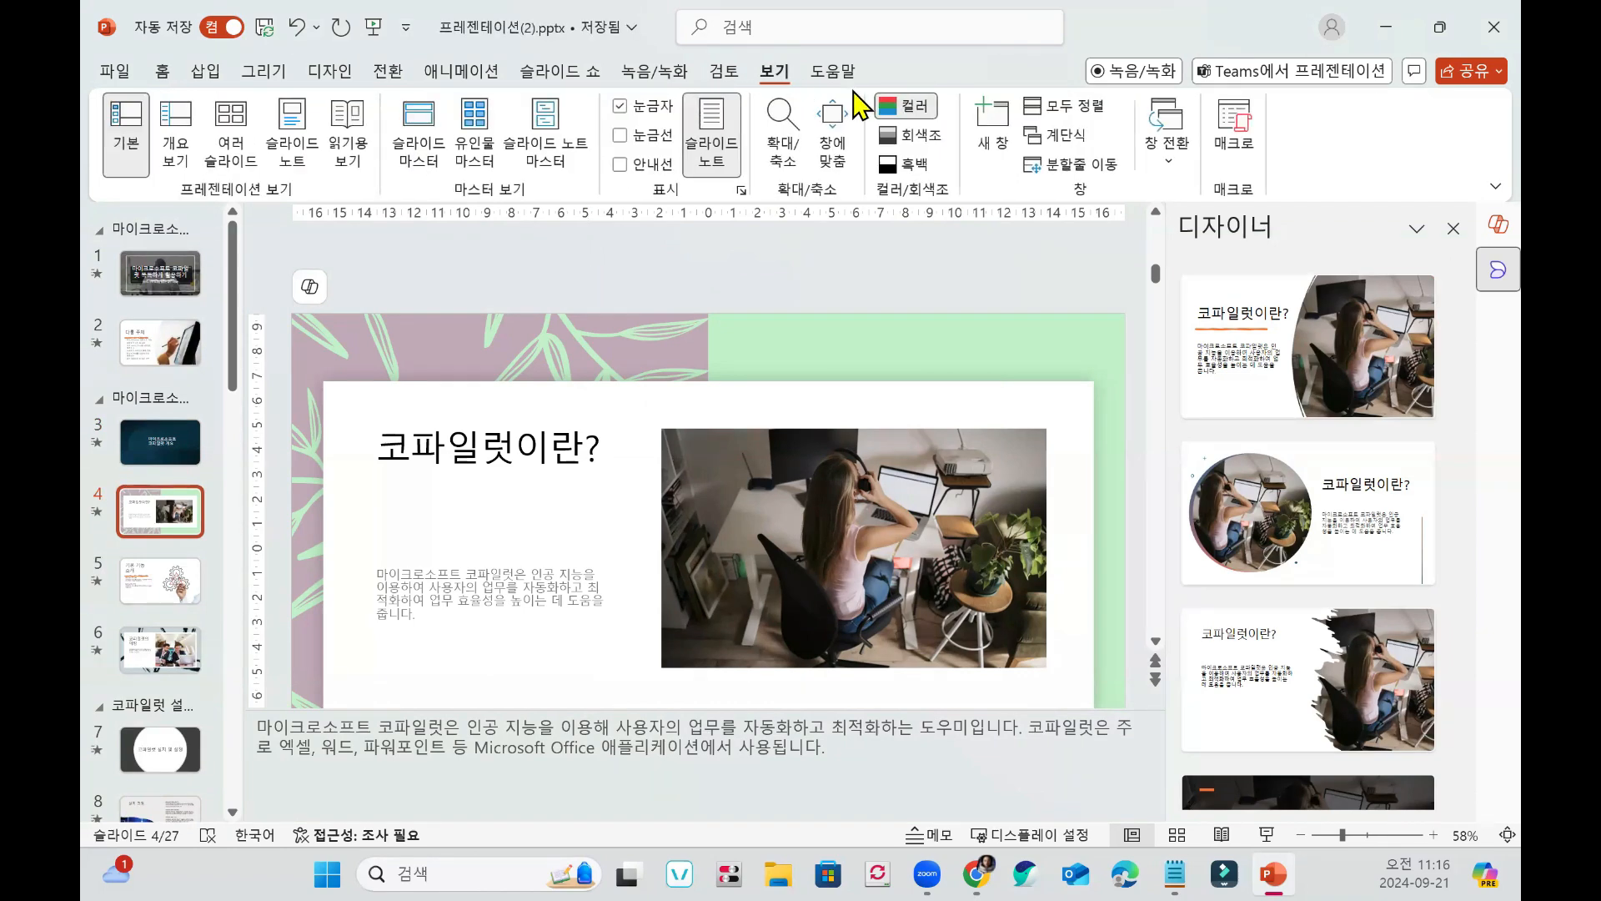
pyautogui.click(418, 140)
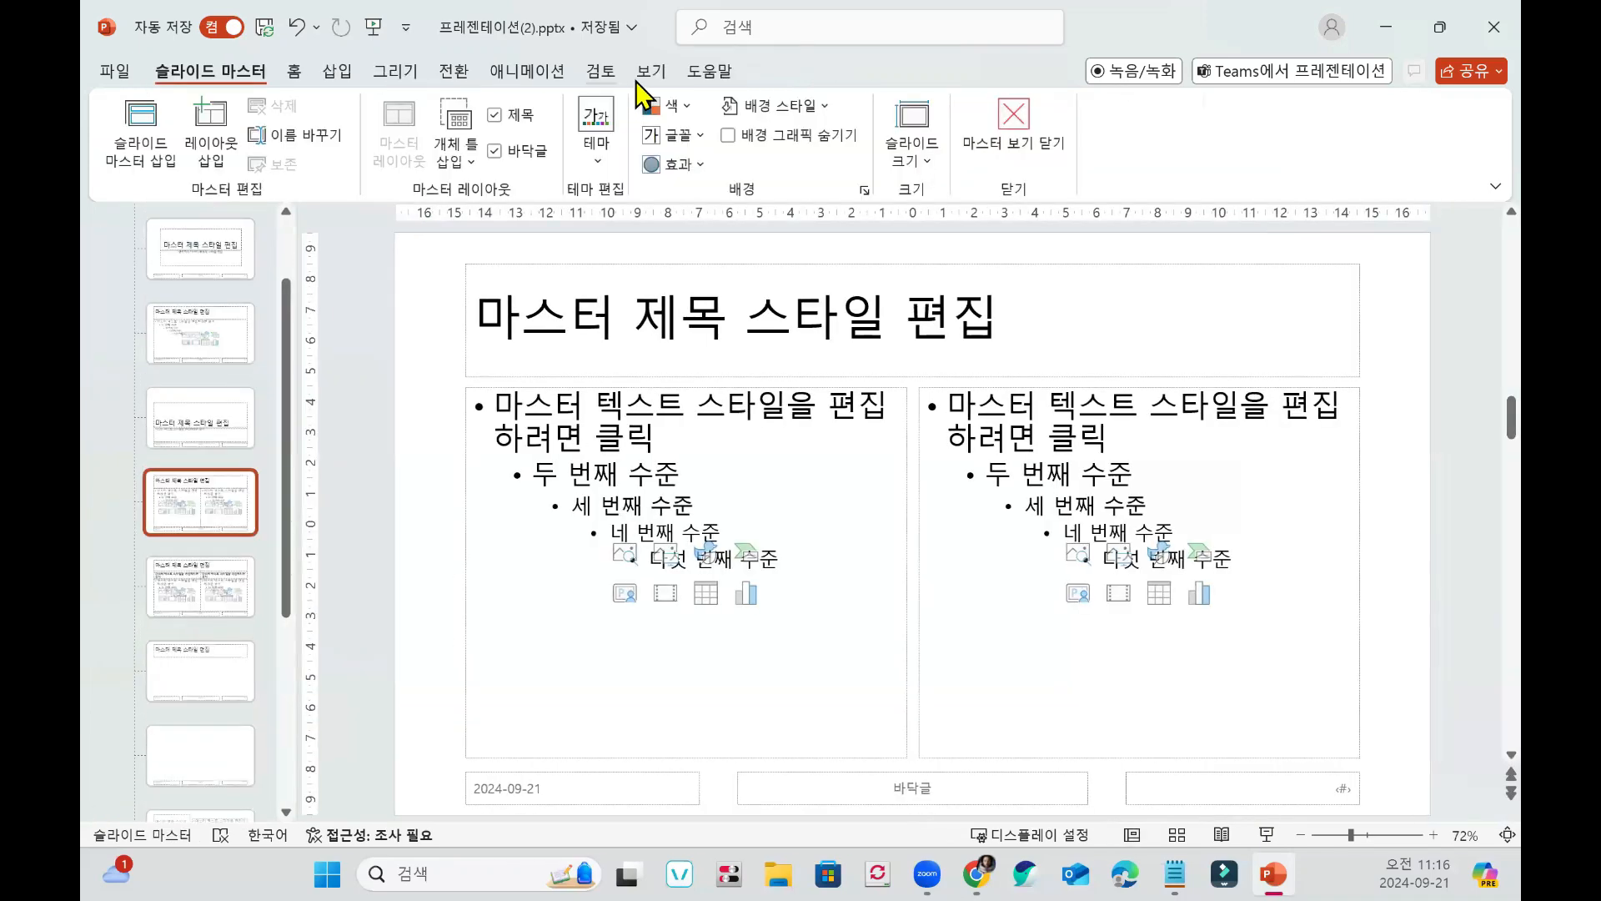
# Look through the individual layouts in Slide Master view, ending on the main Office theme master.
pyautogui.click(651, 74)
pyautogui.click(415, 154)
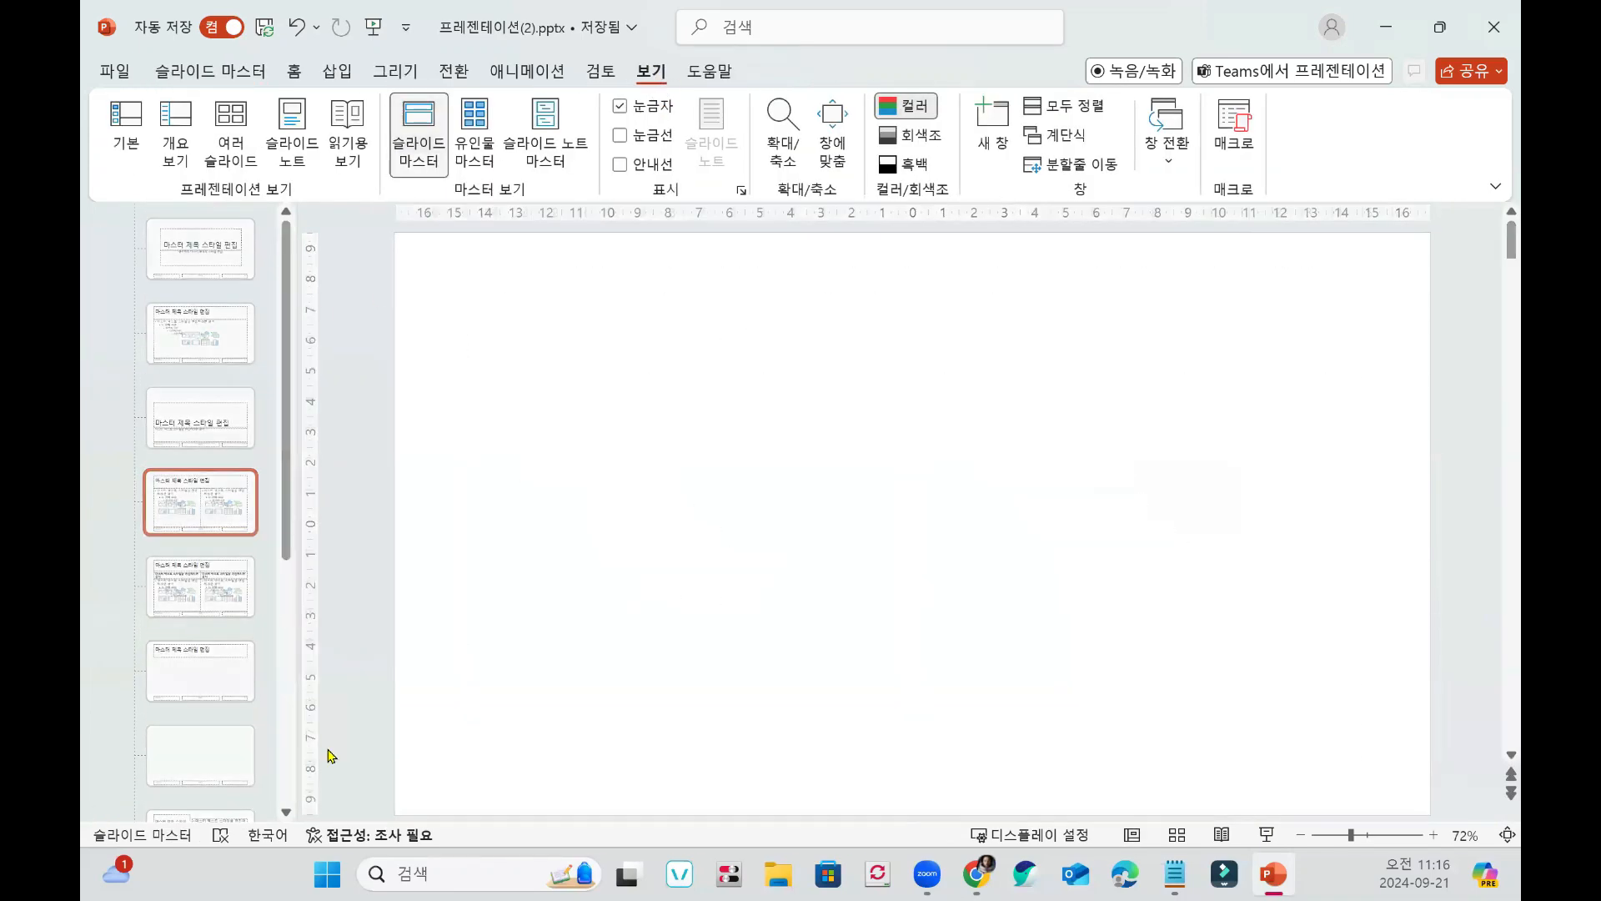
pyautogui.click(200, 357)
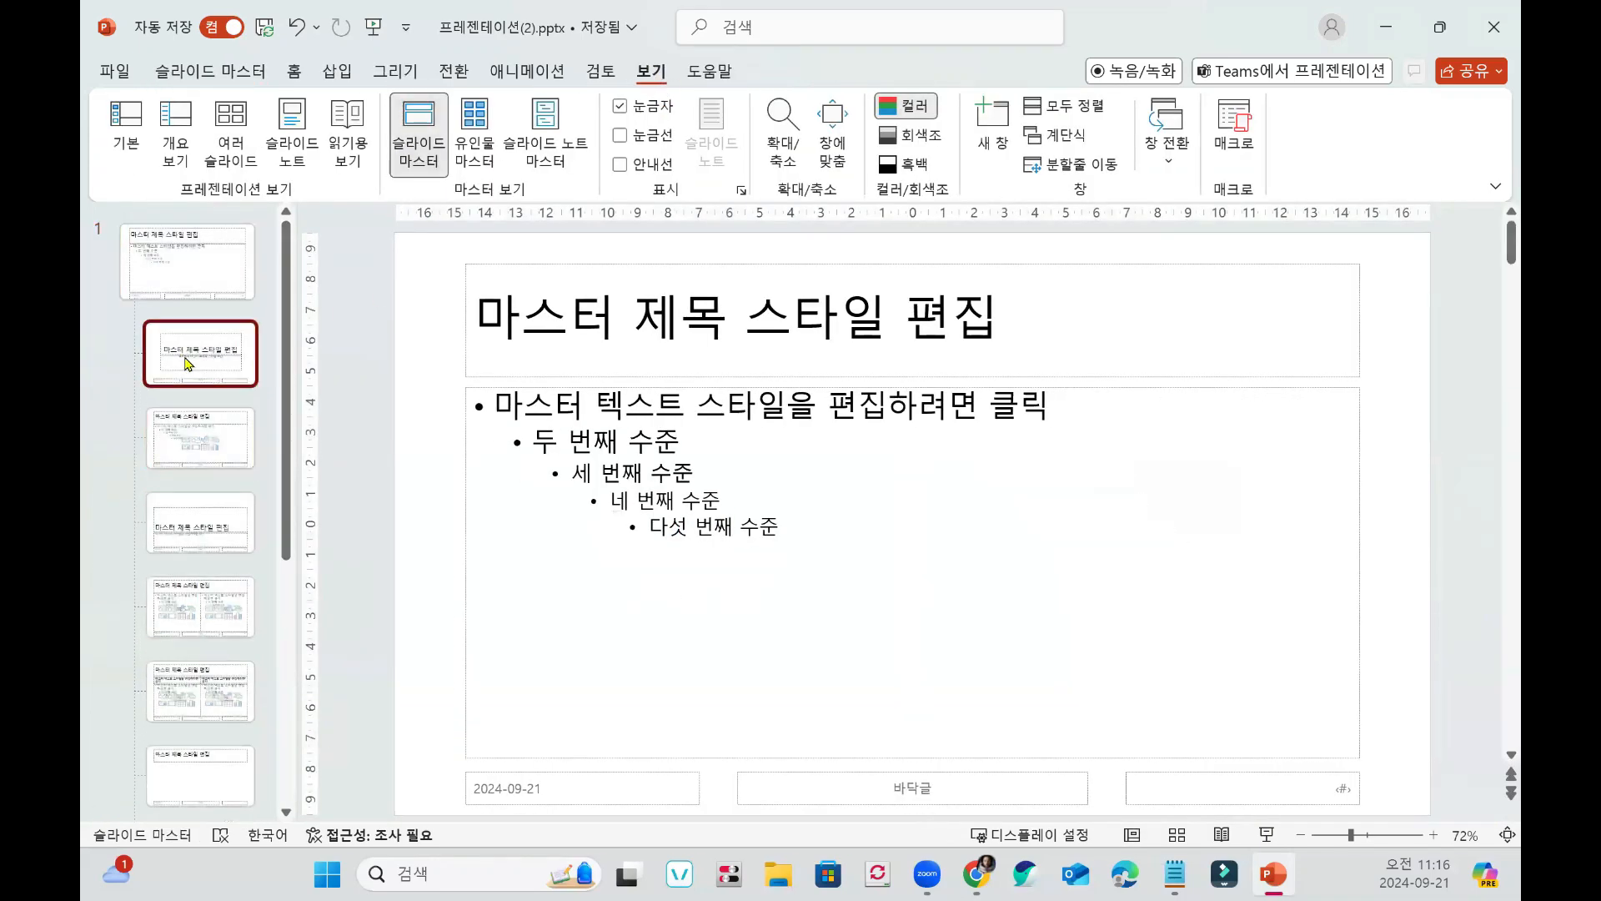
pyautogui.click(190, 445)
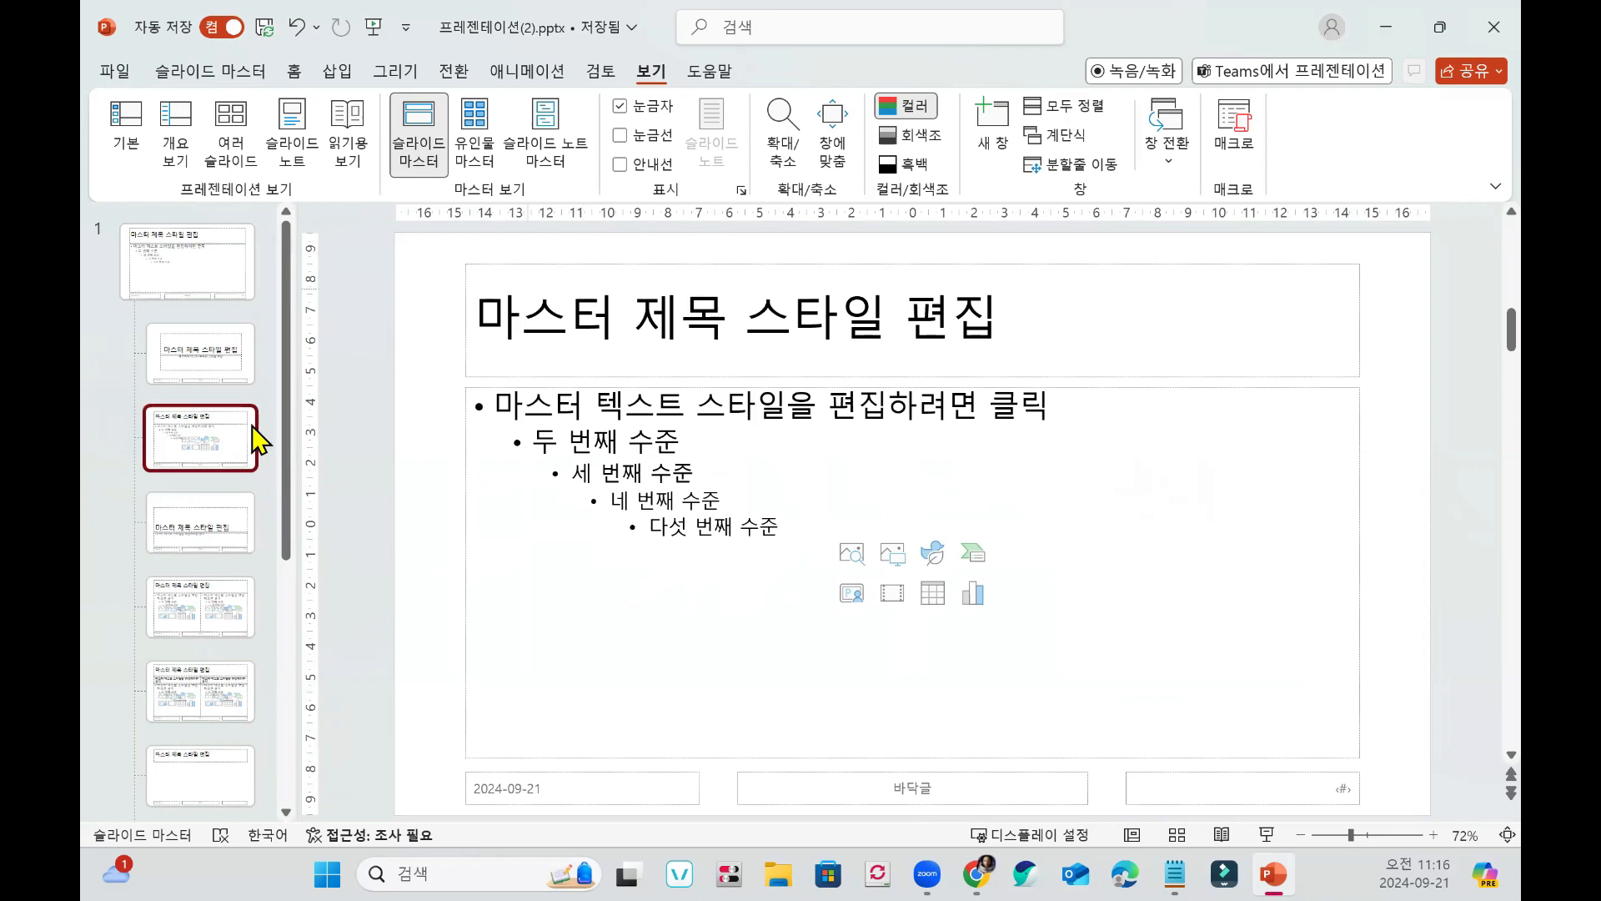
pyautogui.click(215, 537)
pyautogui.click(210, 616)
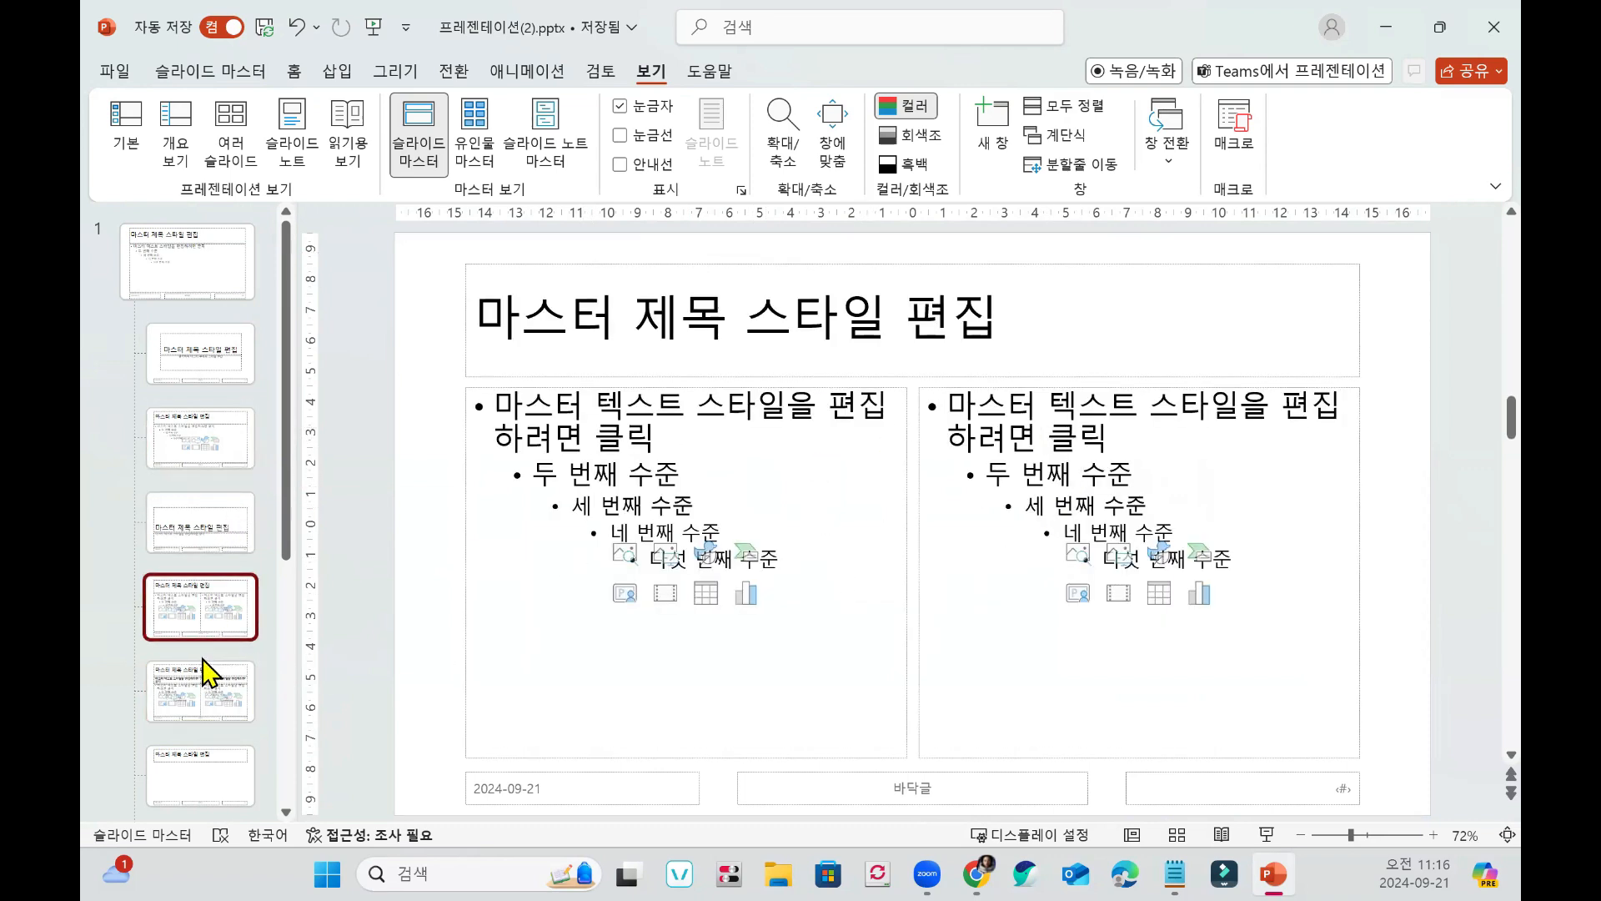
pyautogui.scroll(-3, 209, 671)
pyautogui.click(189, 597)
pyautogui.click(232, 705)
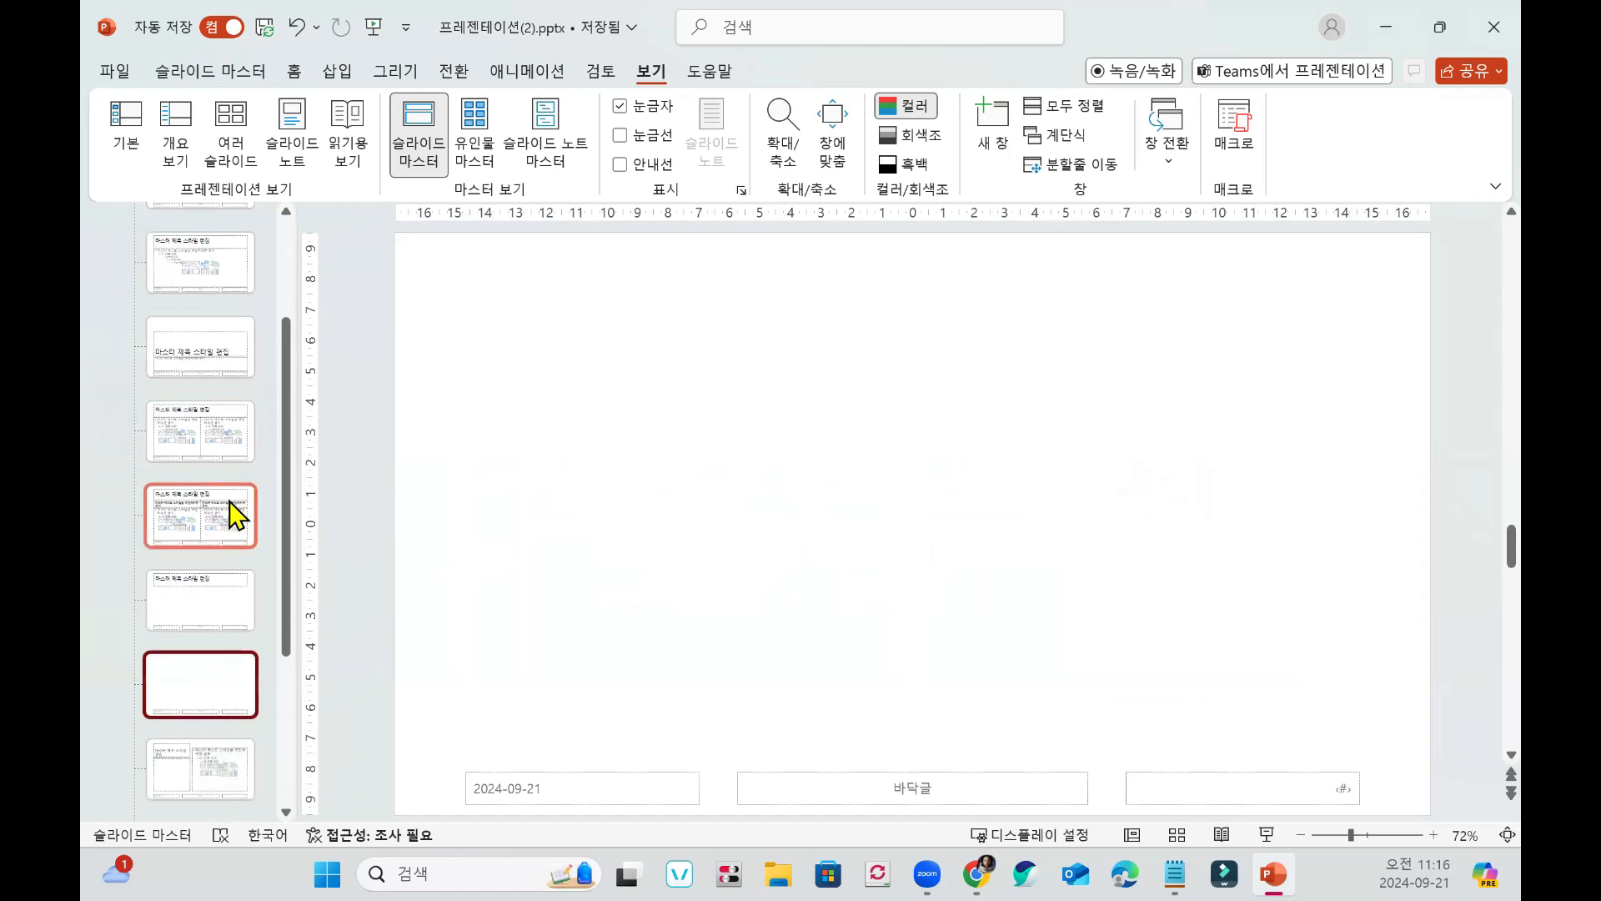
pyautogui.click(238, 515)
pyautogui.click(215, 768)
pyautogui.scroll(2, 143, 636)
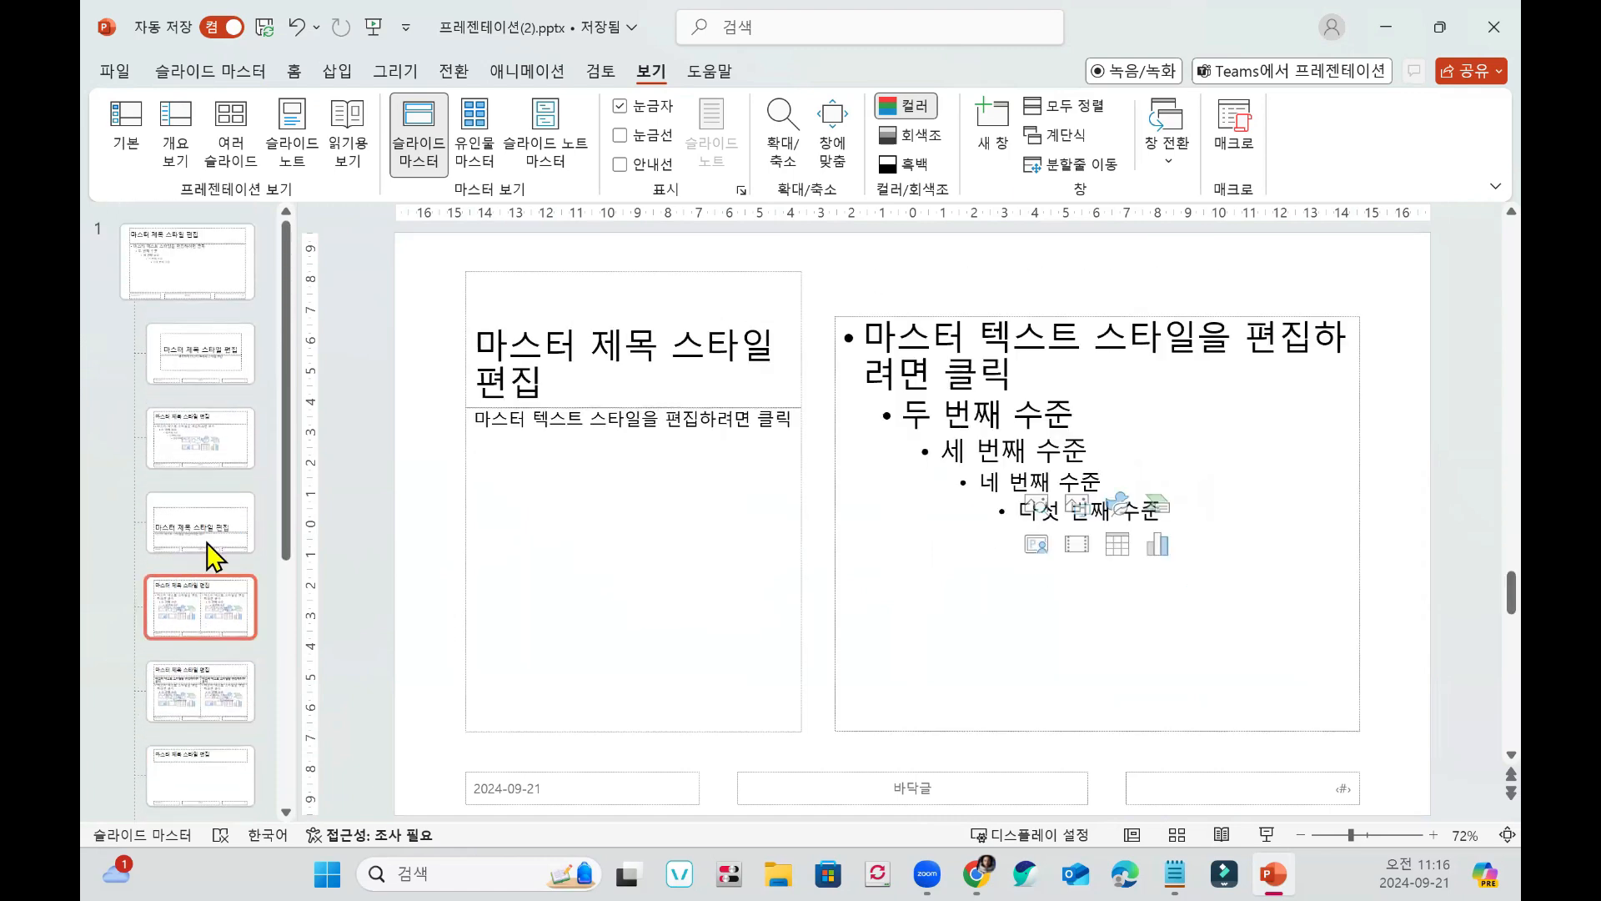
pyautogui.click(232, 250)
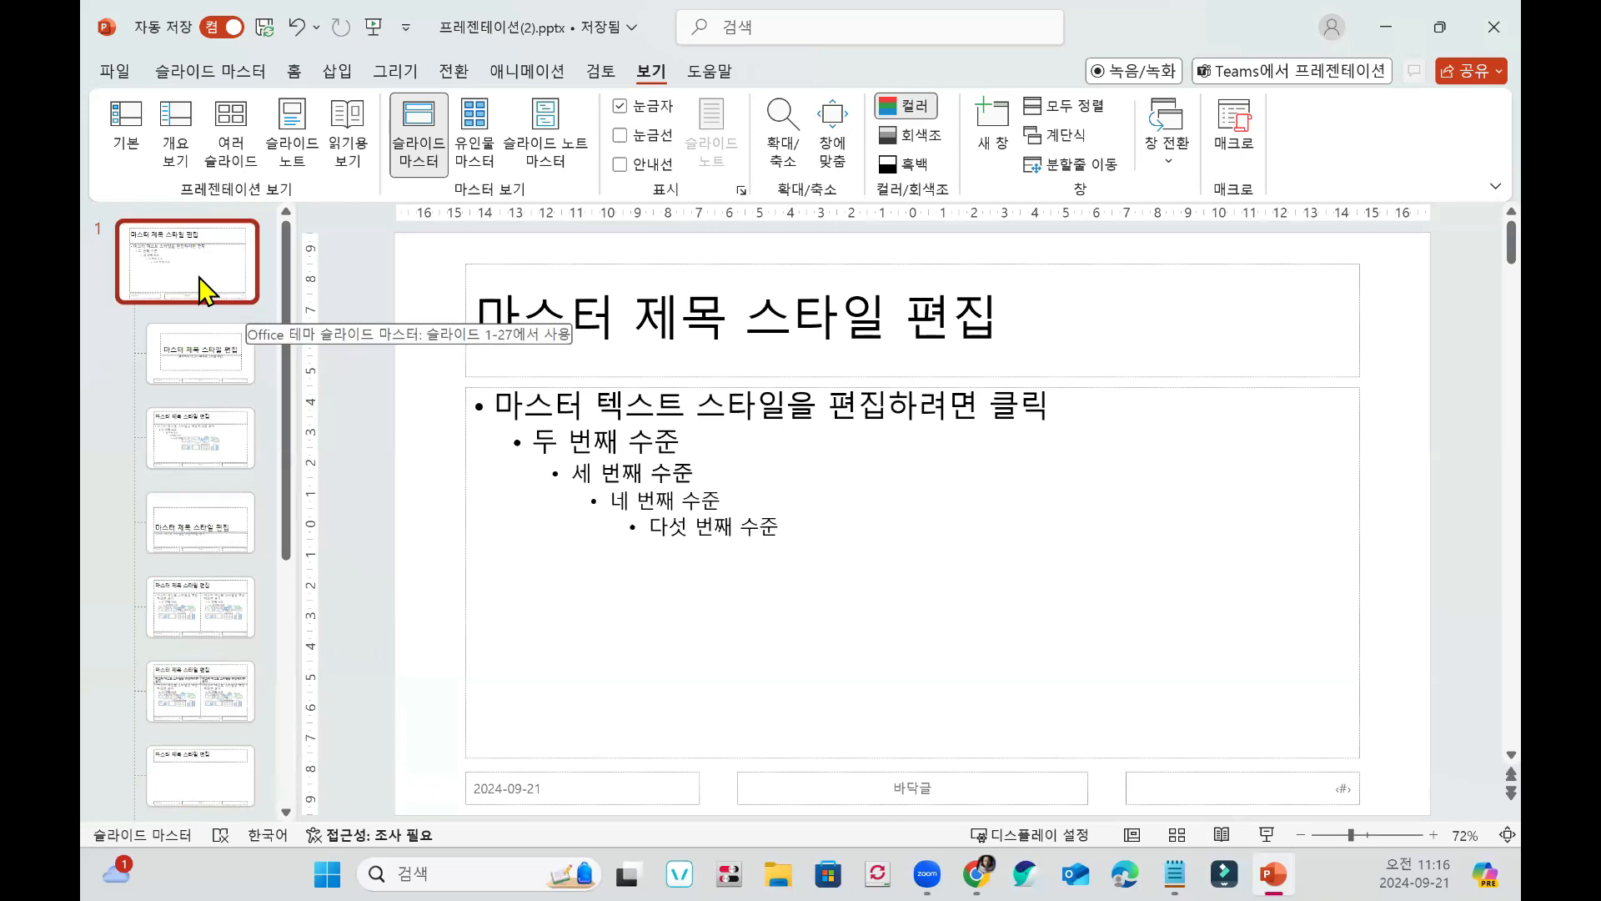
# Remove the 날짜, 슬라이드 번호 and 바닥글 placeholders from the first slide master.
pyautogui.click(216, 72)
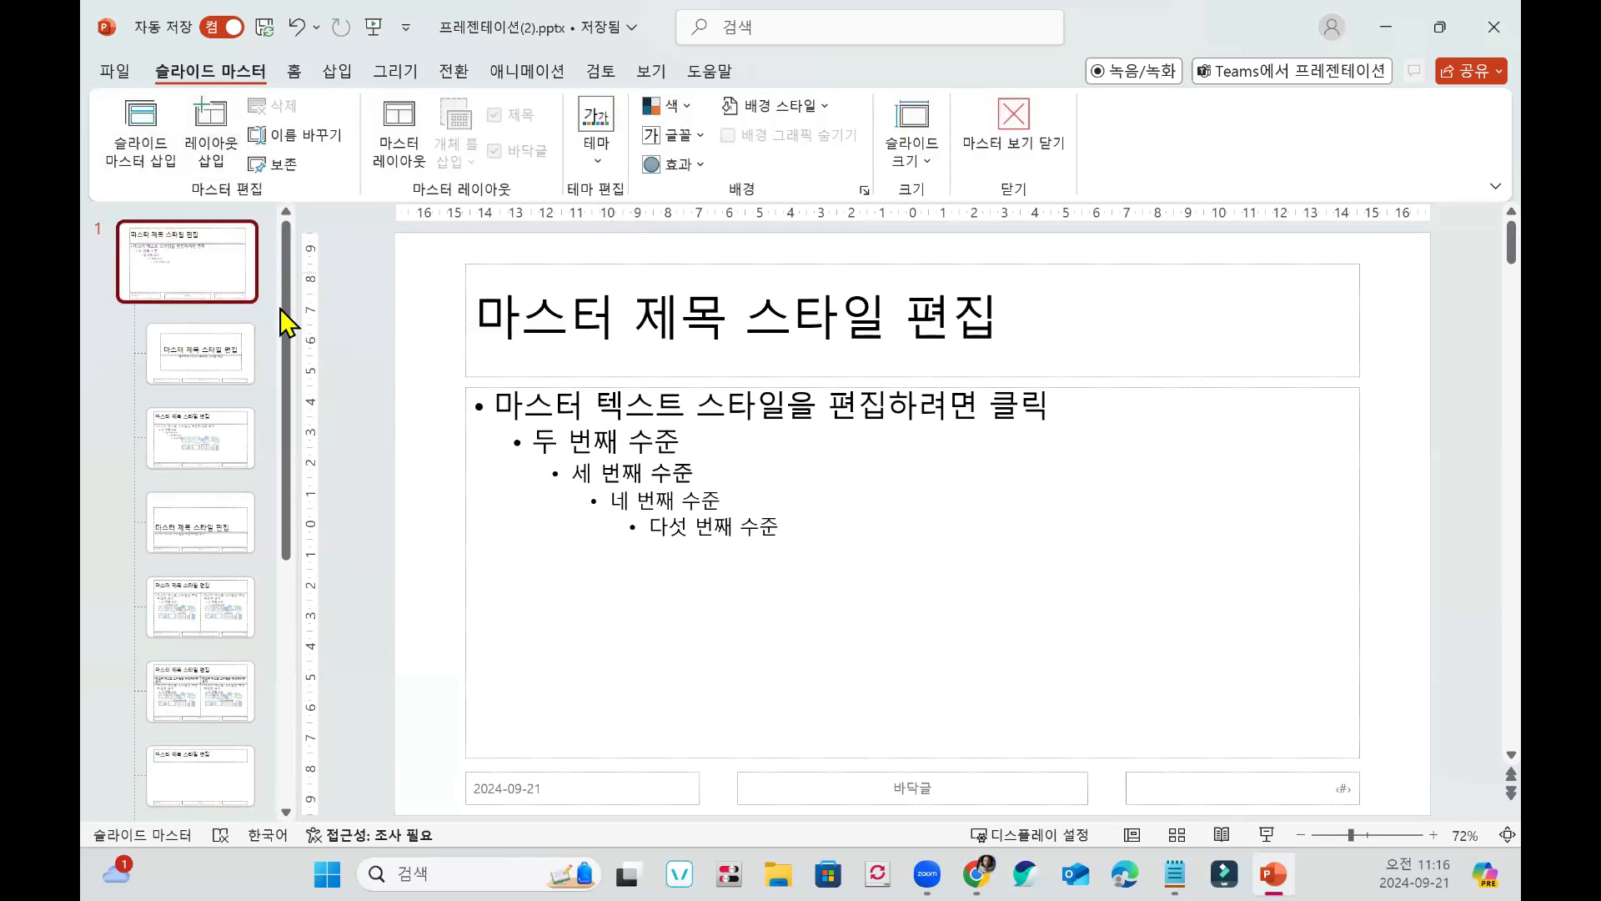
pyautogui.click(399, 138)
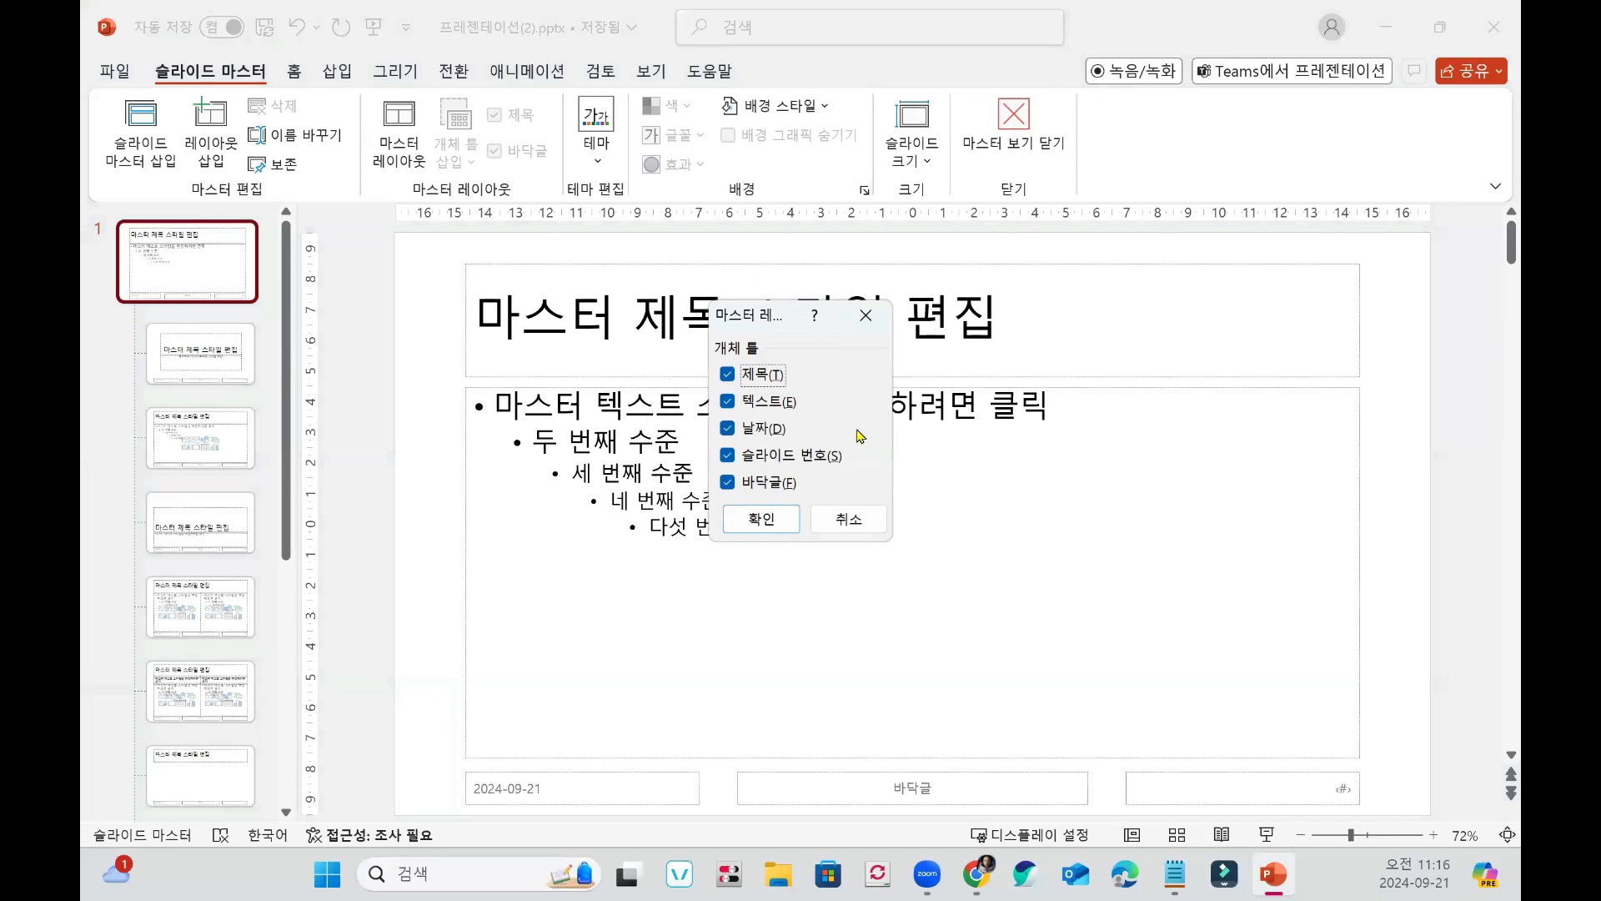
pyautogui.click(728, 482)
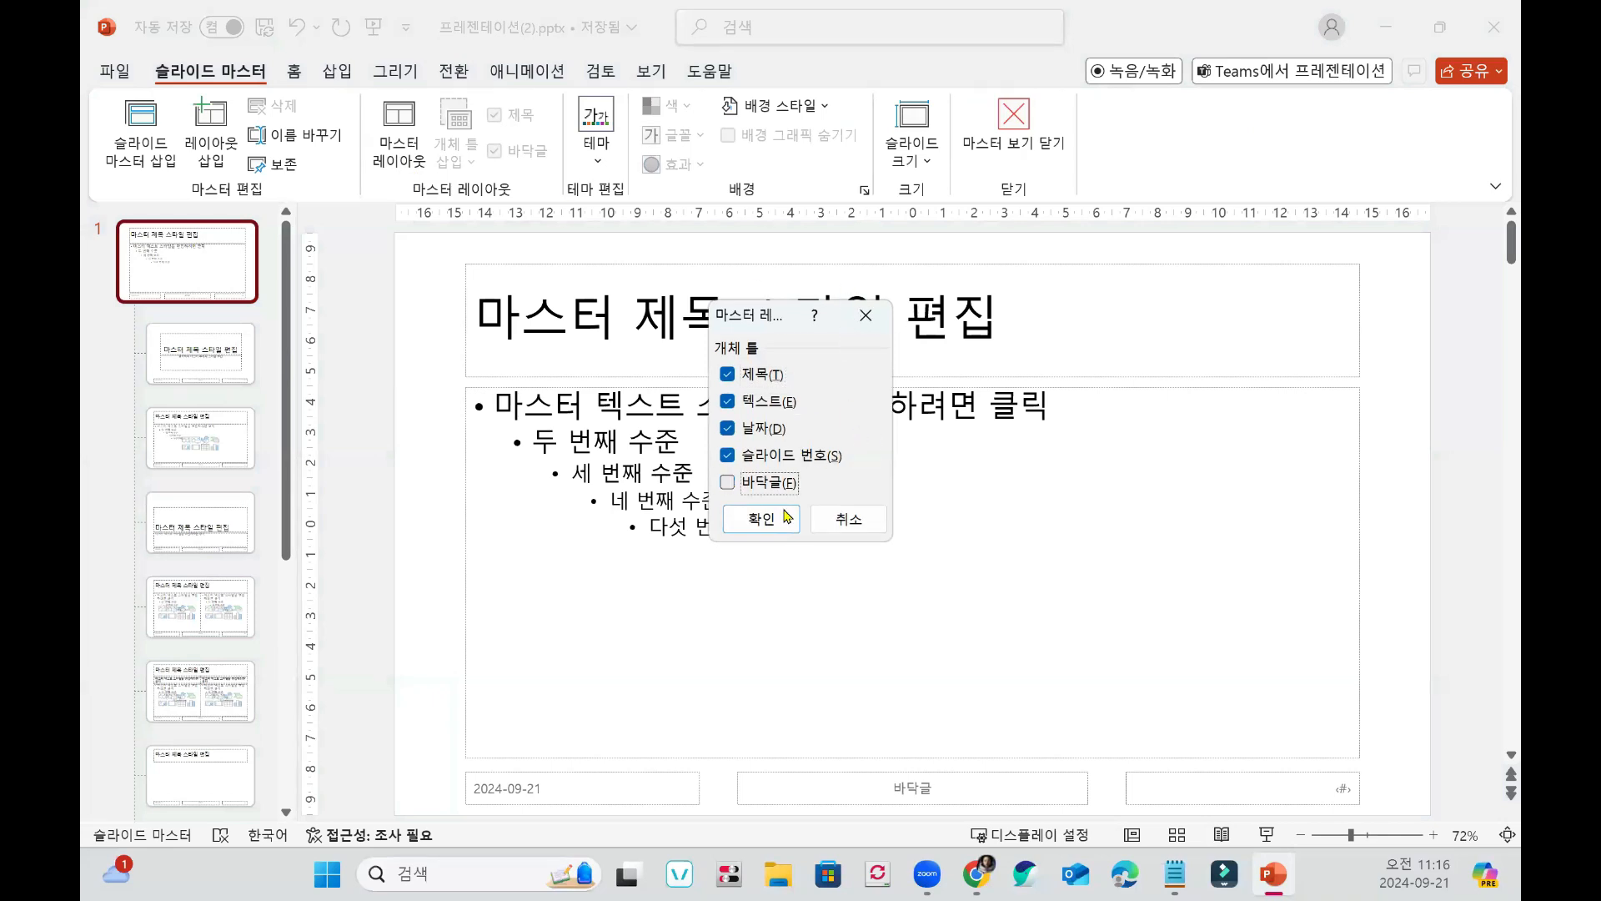
pyautogui.click(728, 429)
pyautogui.click(728, 456)
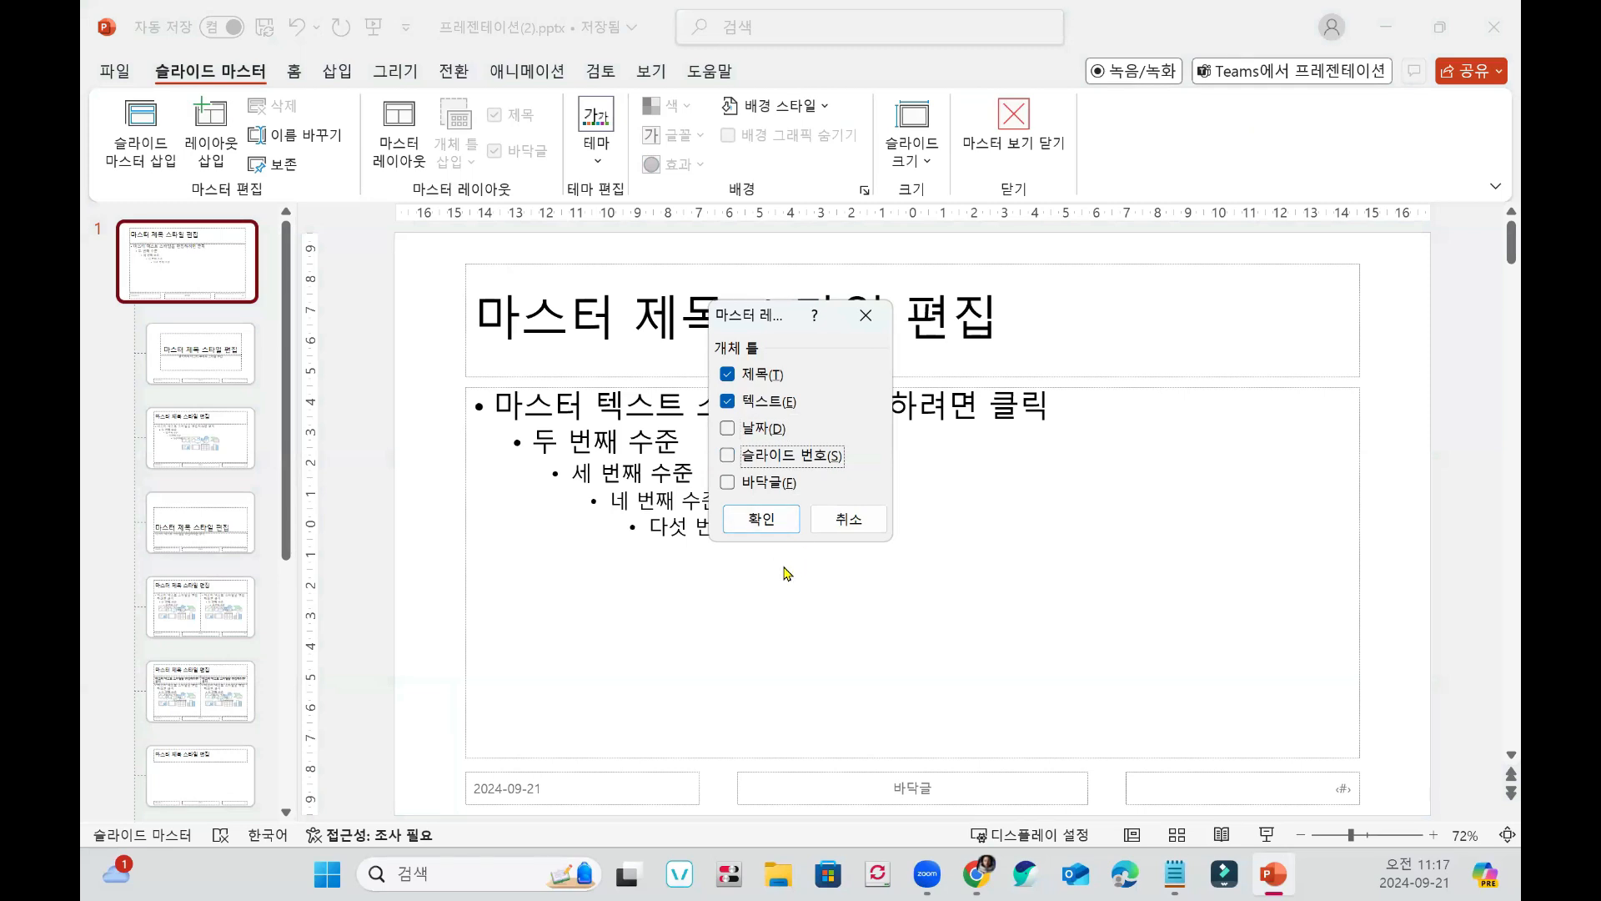
pyautogui.click(771, 521)
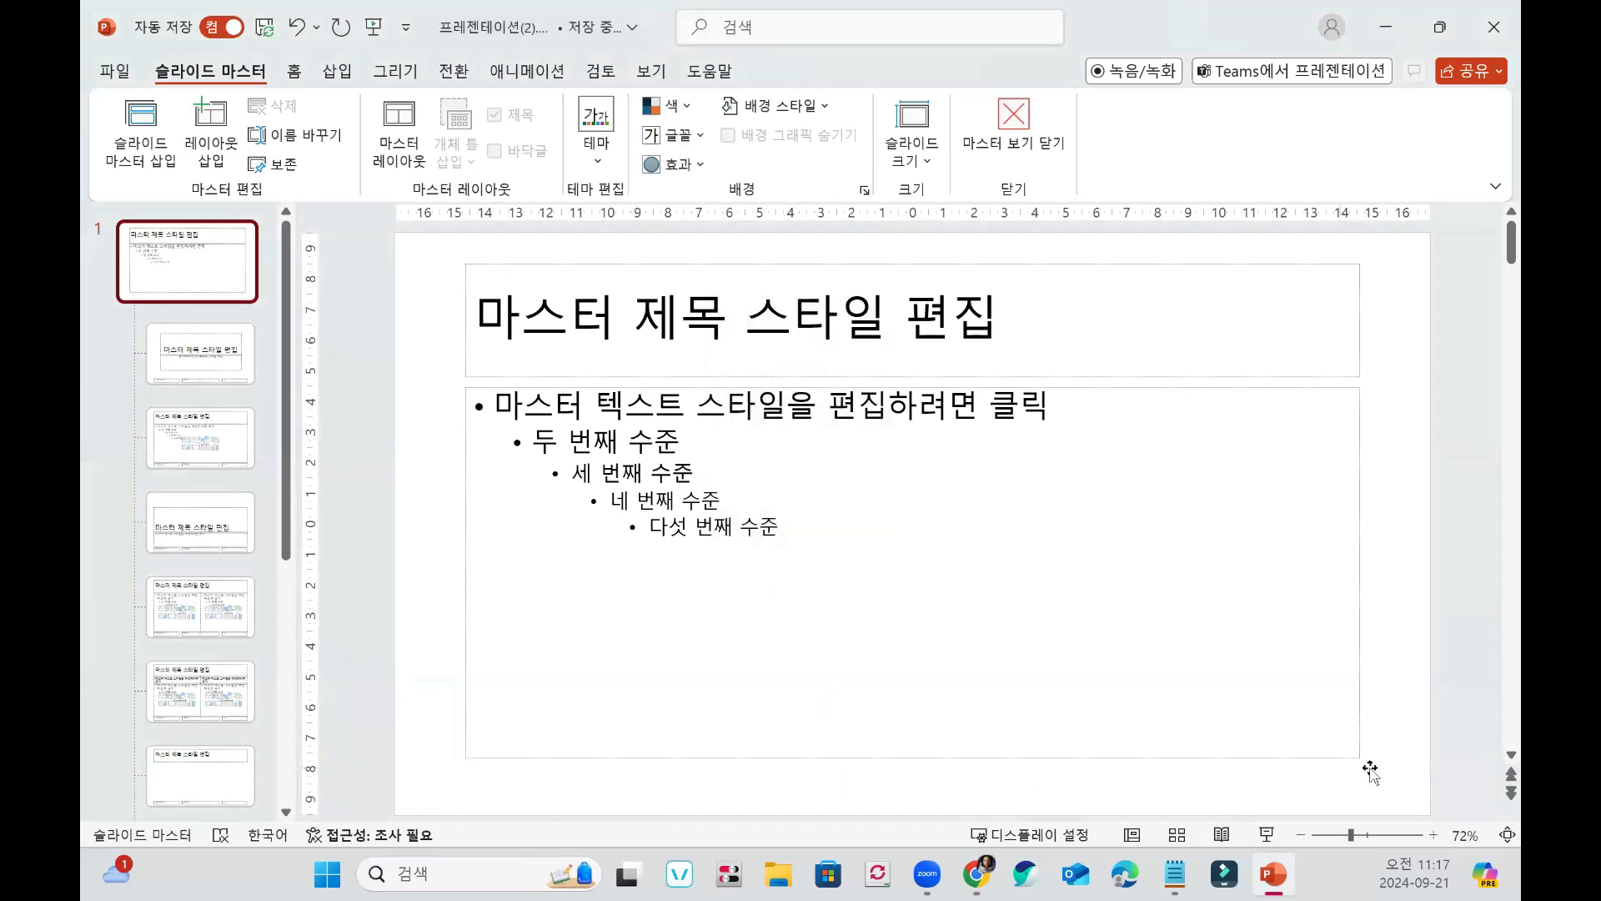
# Insert a second slide master and check its layout placeholders without changing them.
pyautogui.click(141, 134)
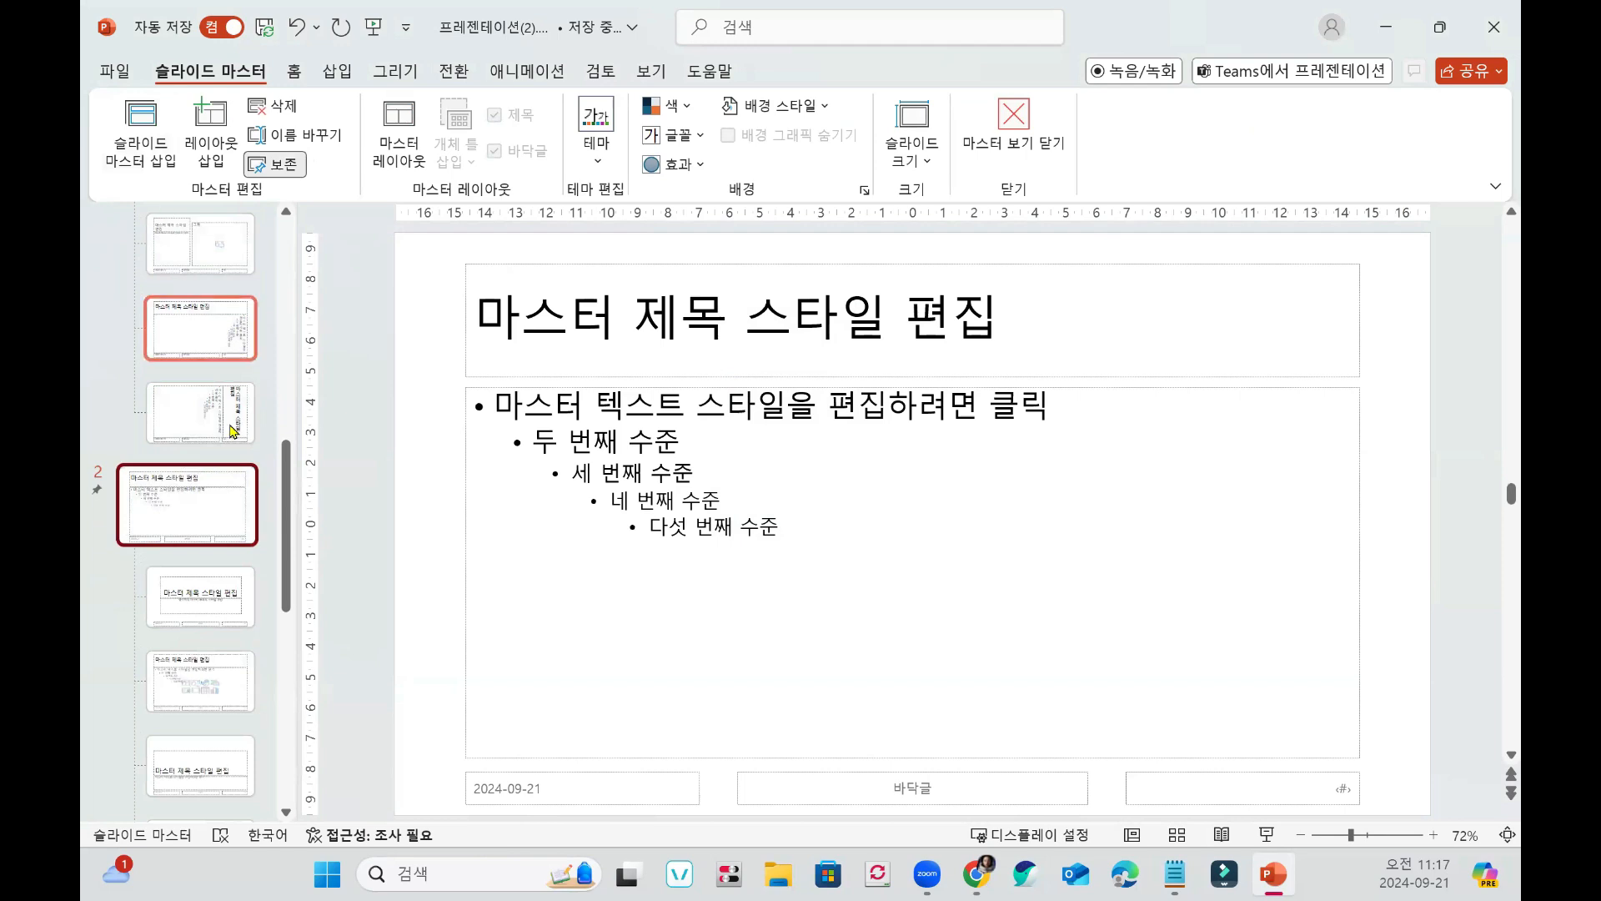
pyautogui.scroll(5, 227, 431)
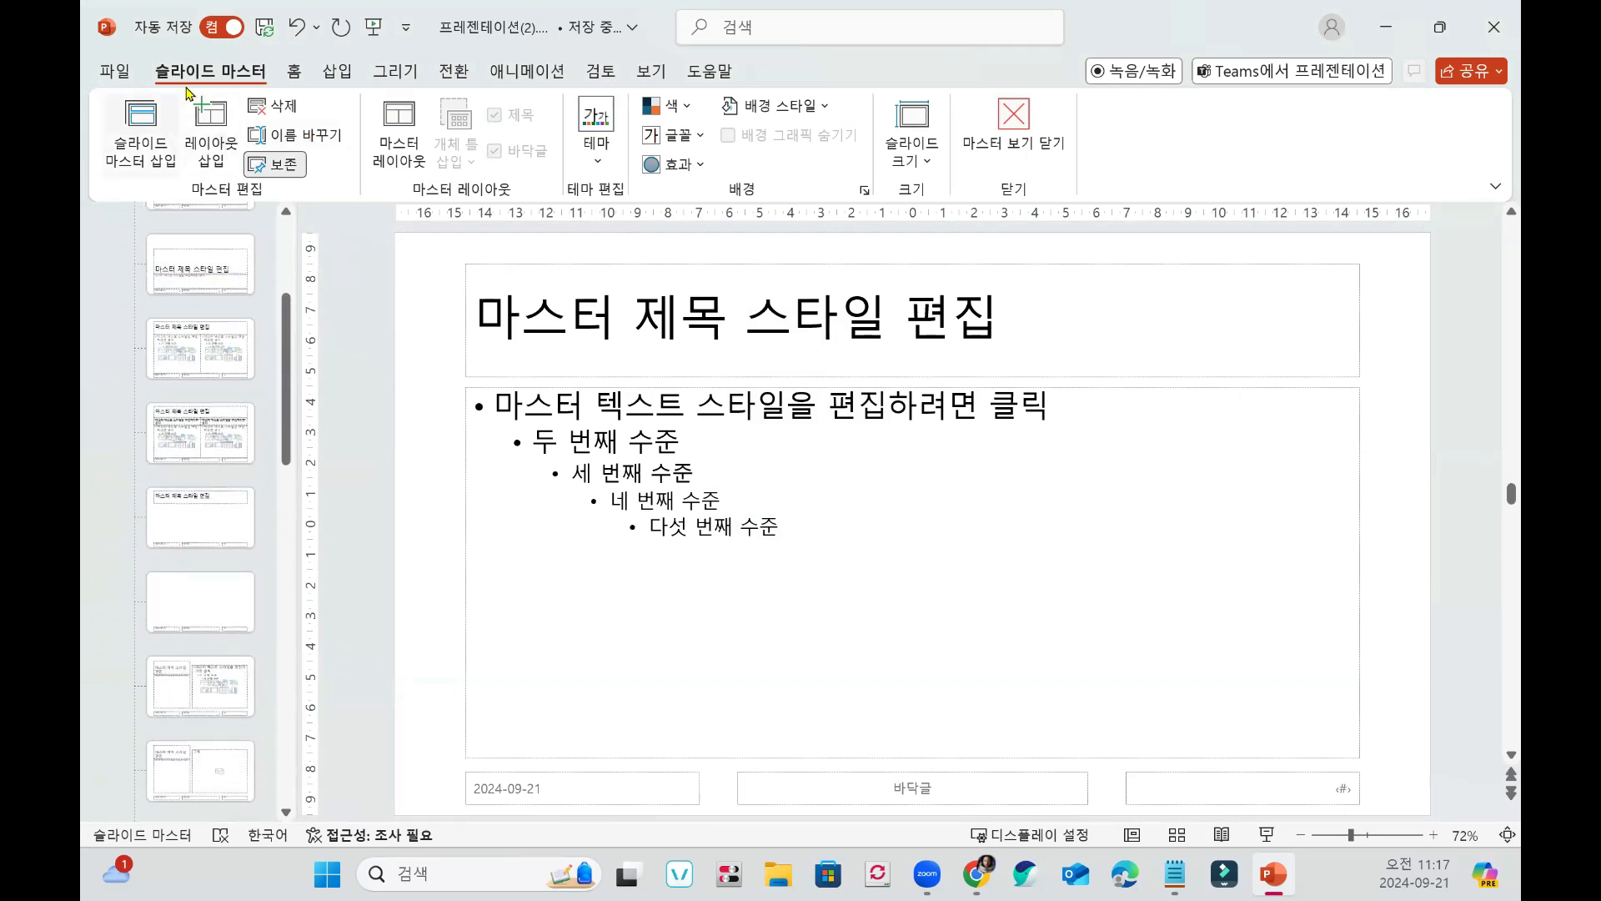
pyautogui.click(427, 160)
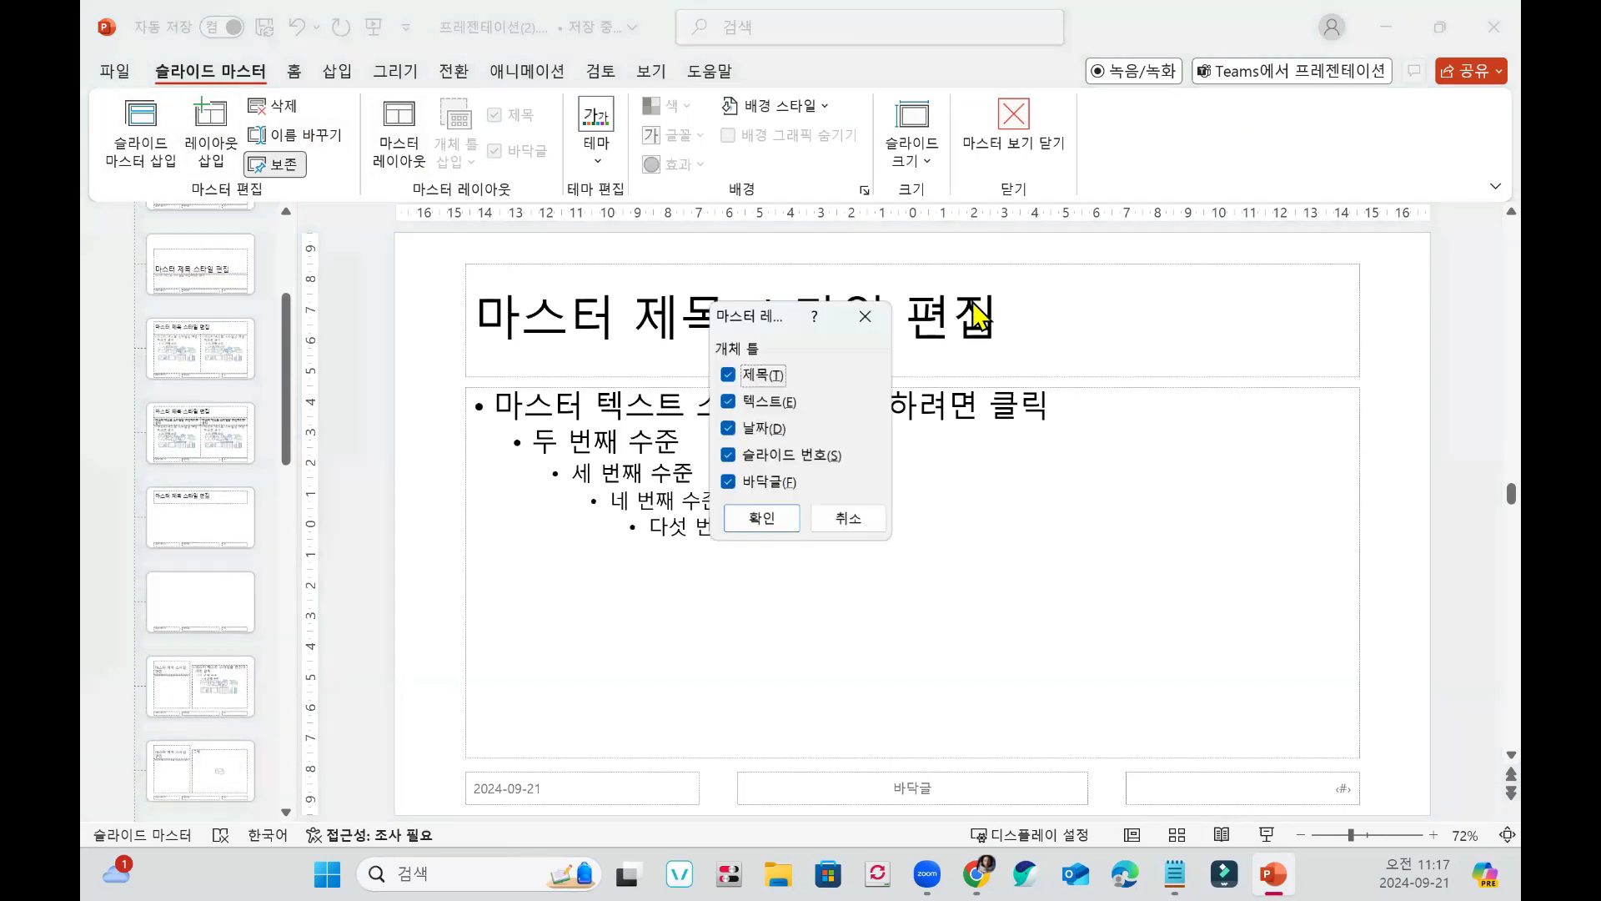
pyautogui.scroll(3, 242, 308)
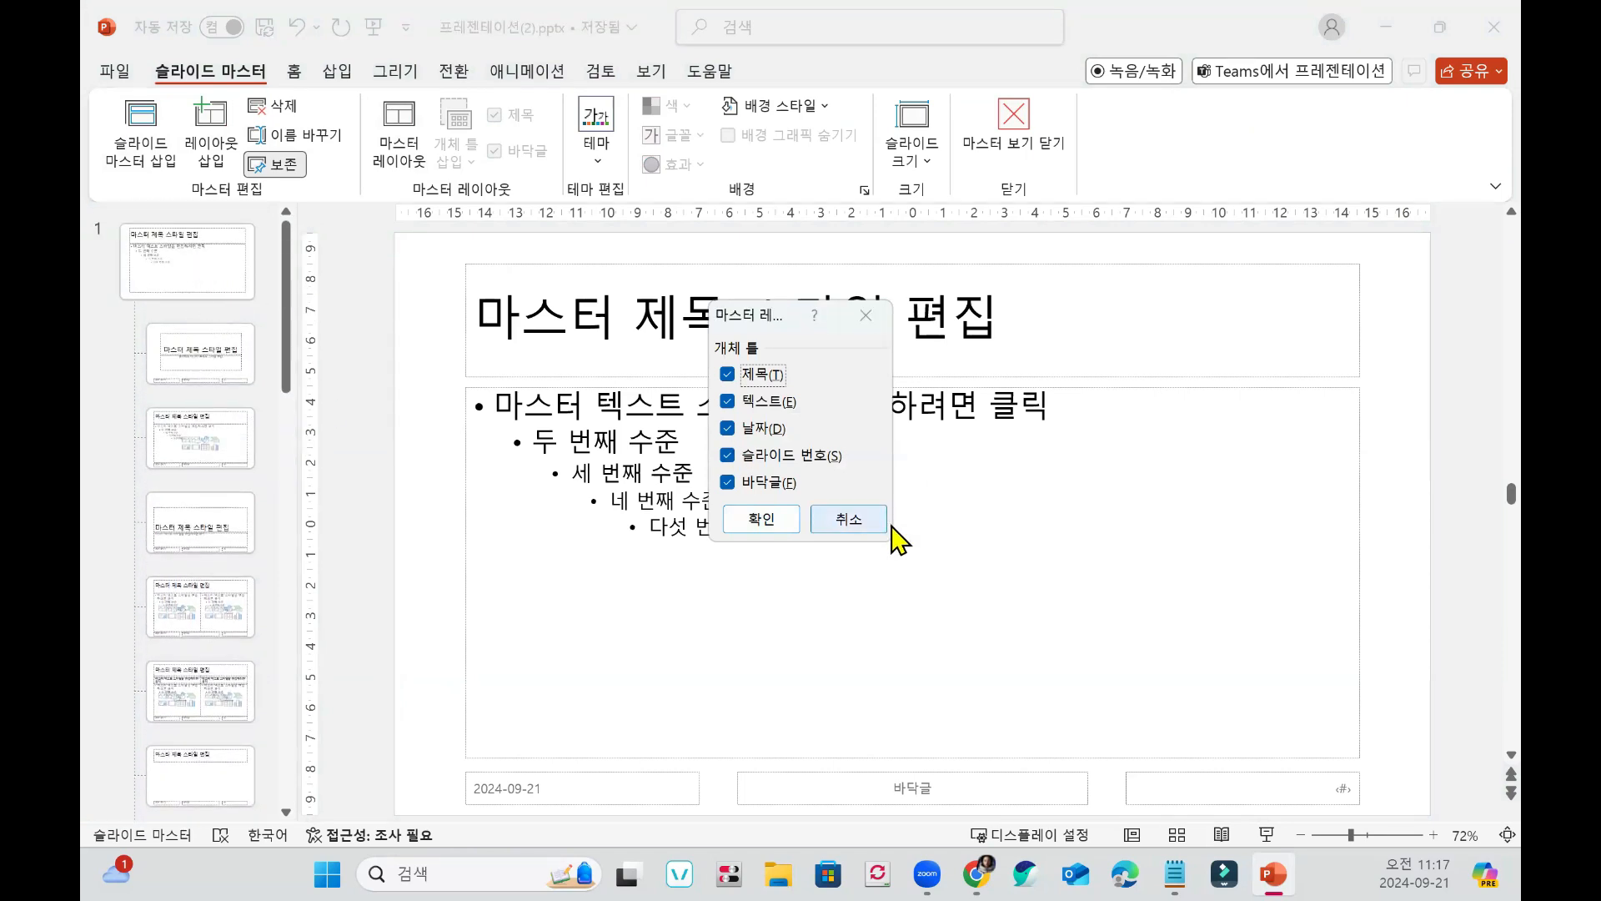
pyautogui.click(848, 519)
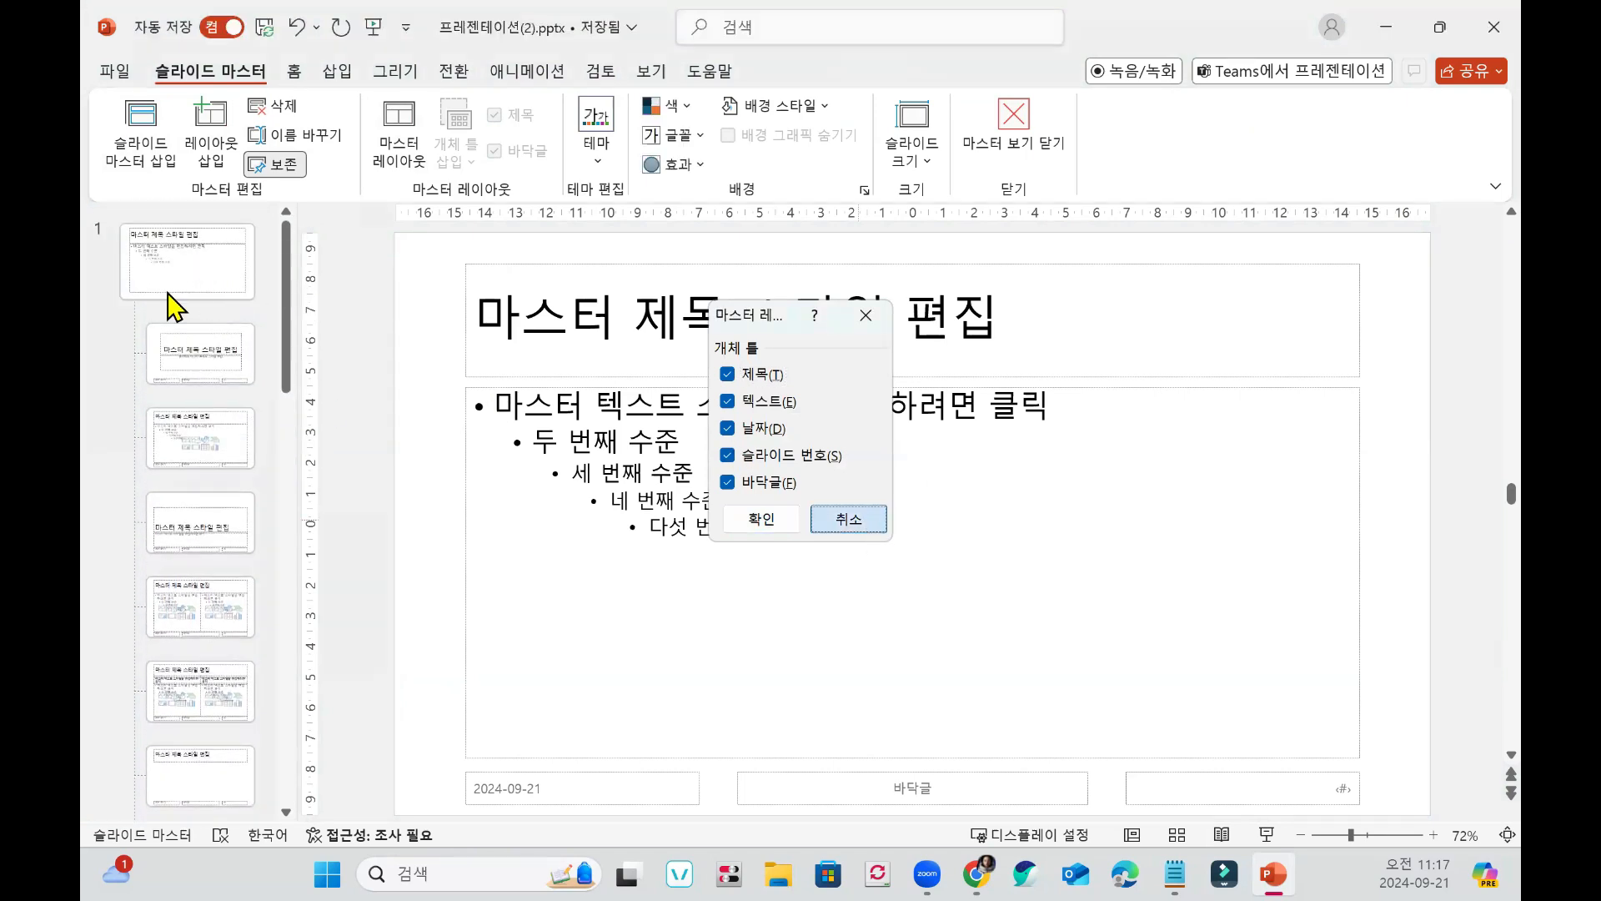
# Restore the 날짜, 슬라이드 번호 and 바닥글 placeholders on the first slide master.
pyautogui.click(409, 158)
pyautogui.click(755, 428)
pyautogui.click(775, 454)
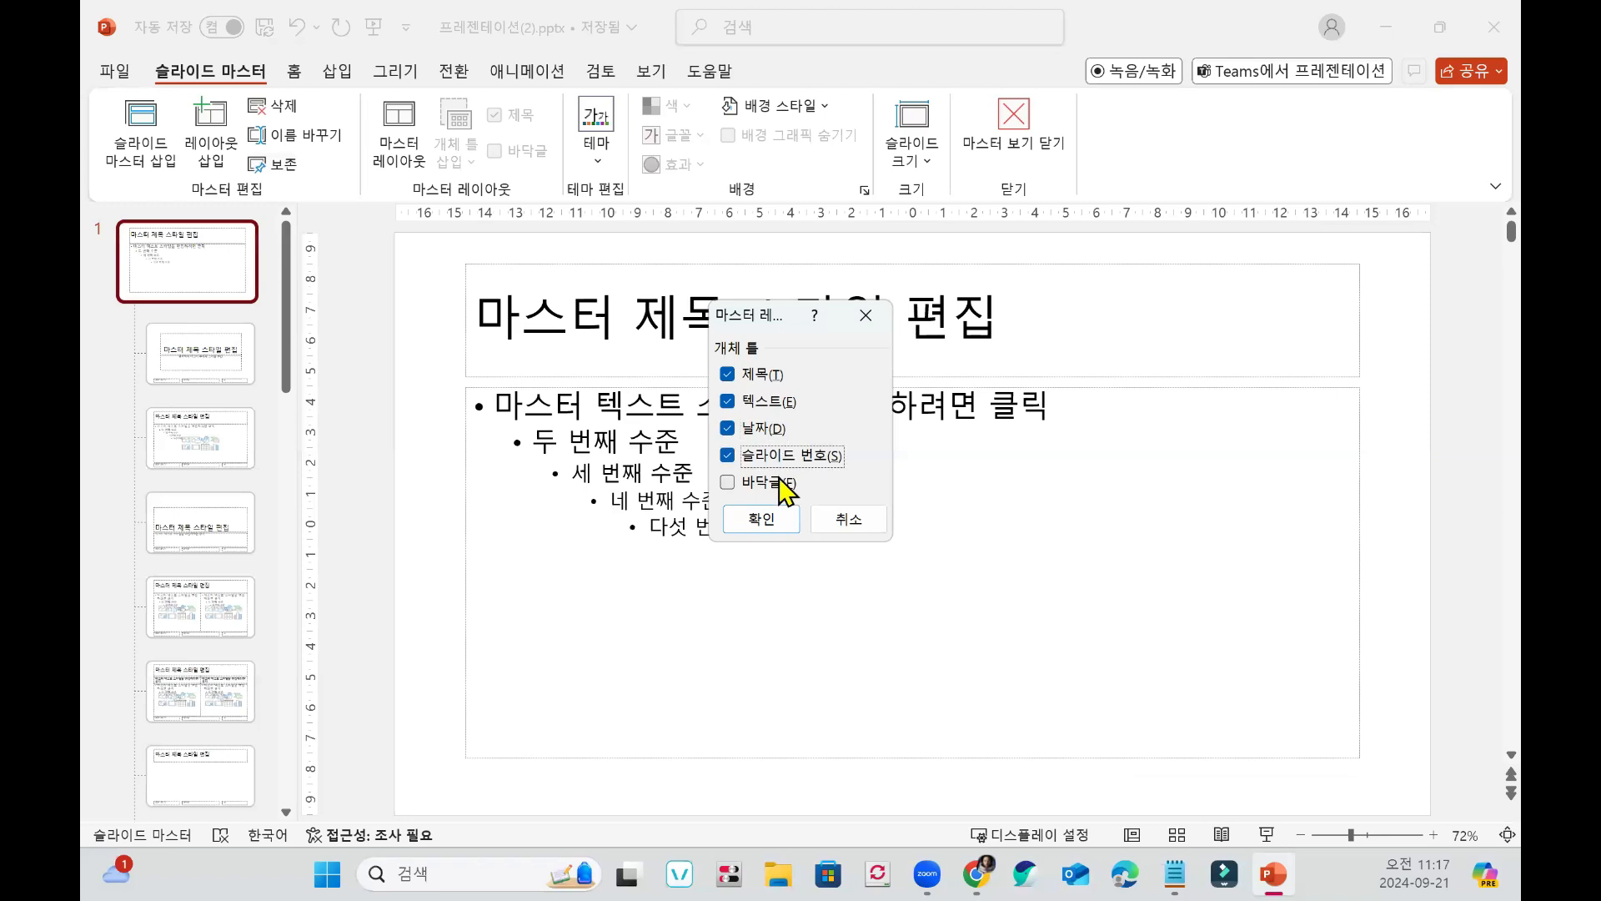
pyautogui.click(752, 482)
pyautogui.click(760, 519)
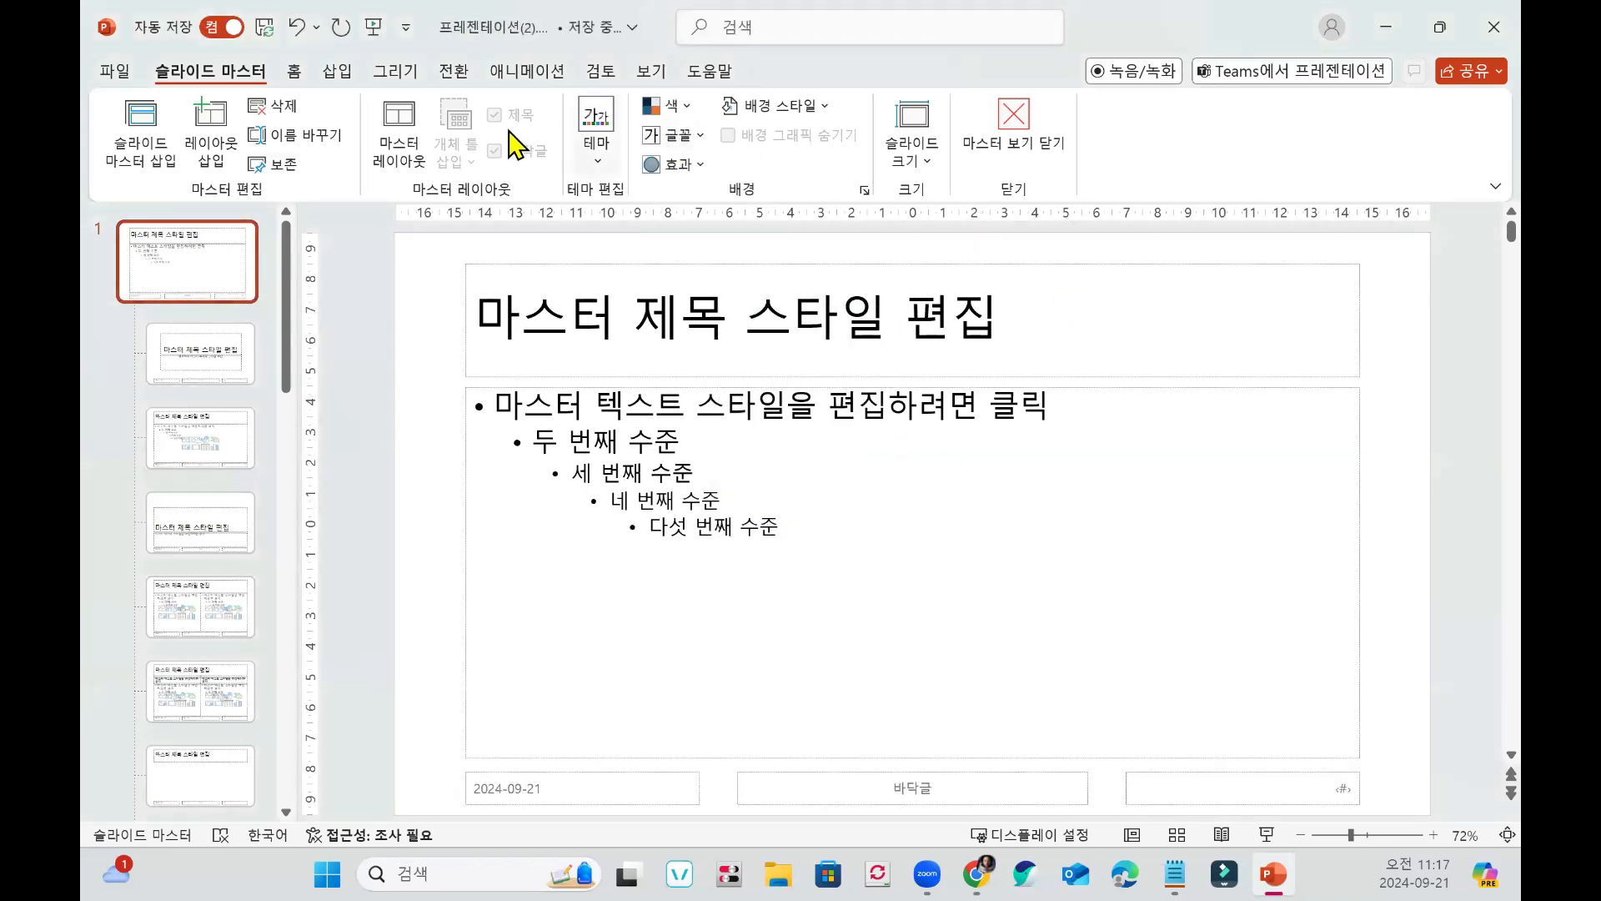
# Apply the 자주색 theme colors to the first slide master.
pyautogui.click(681, 106)
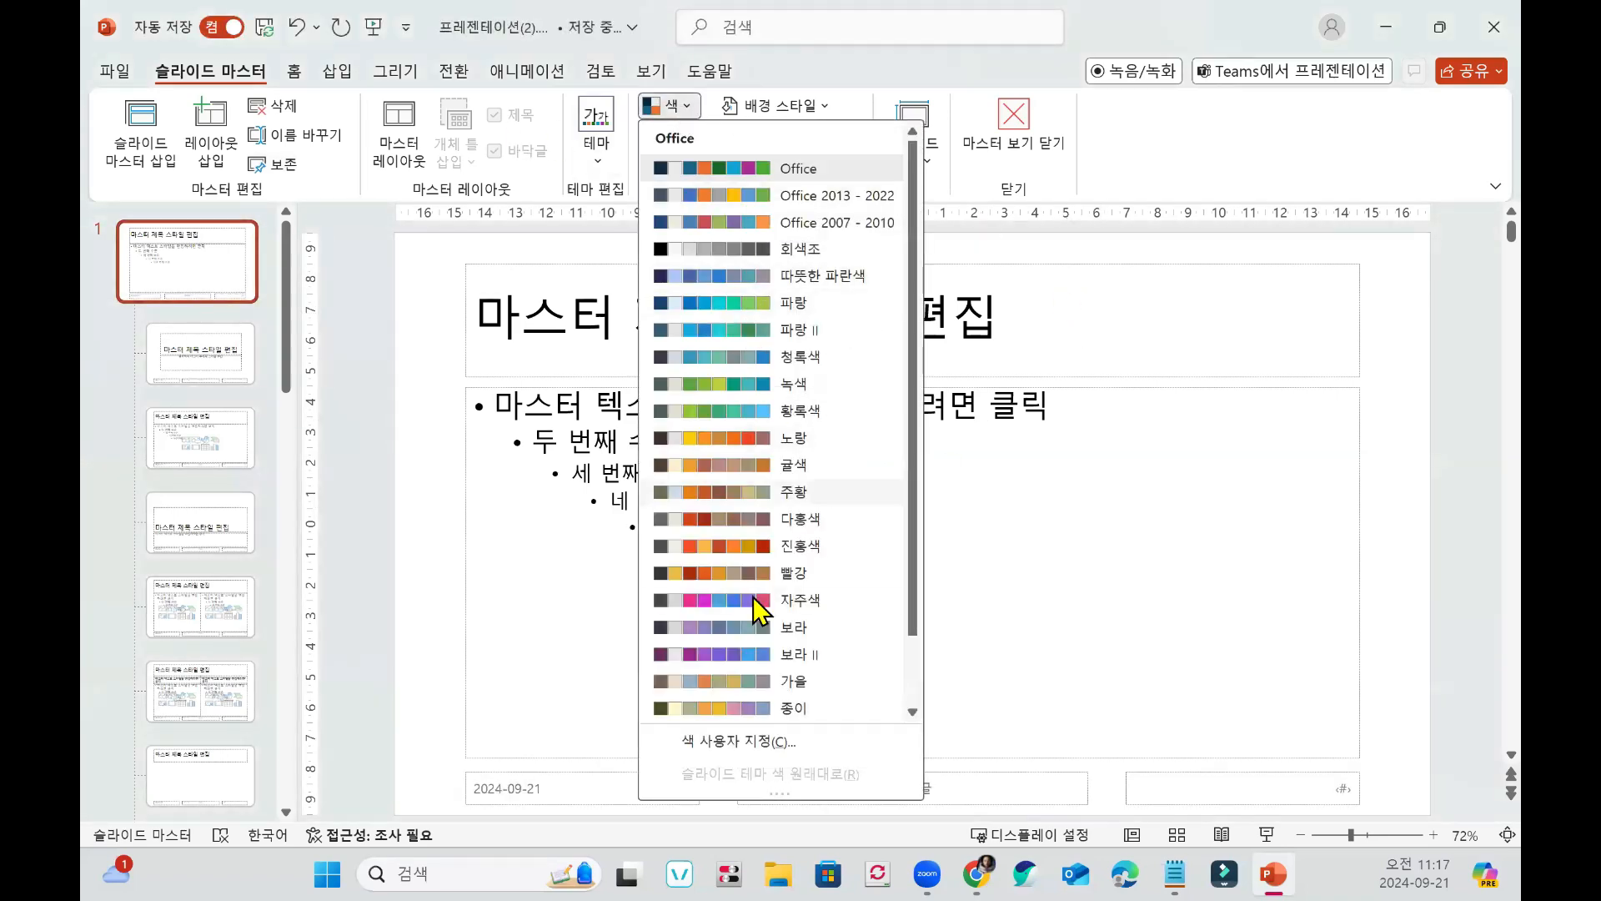
pyautogui.scroll(-1, 775, 525)
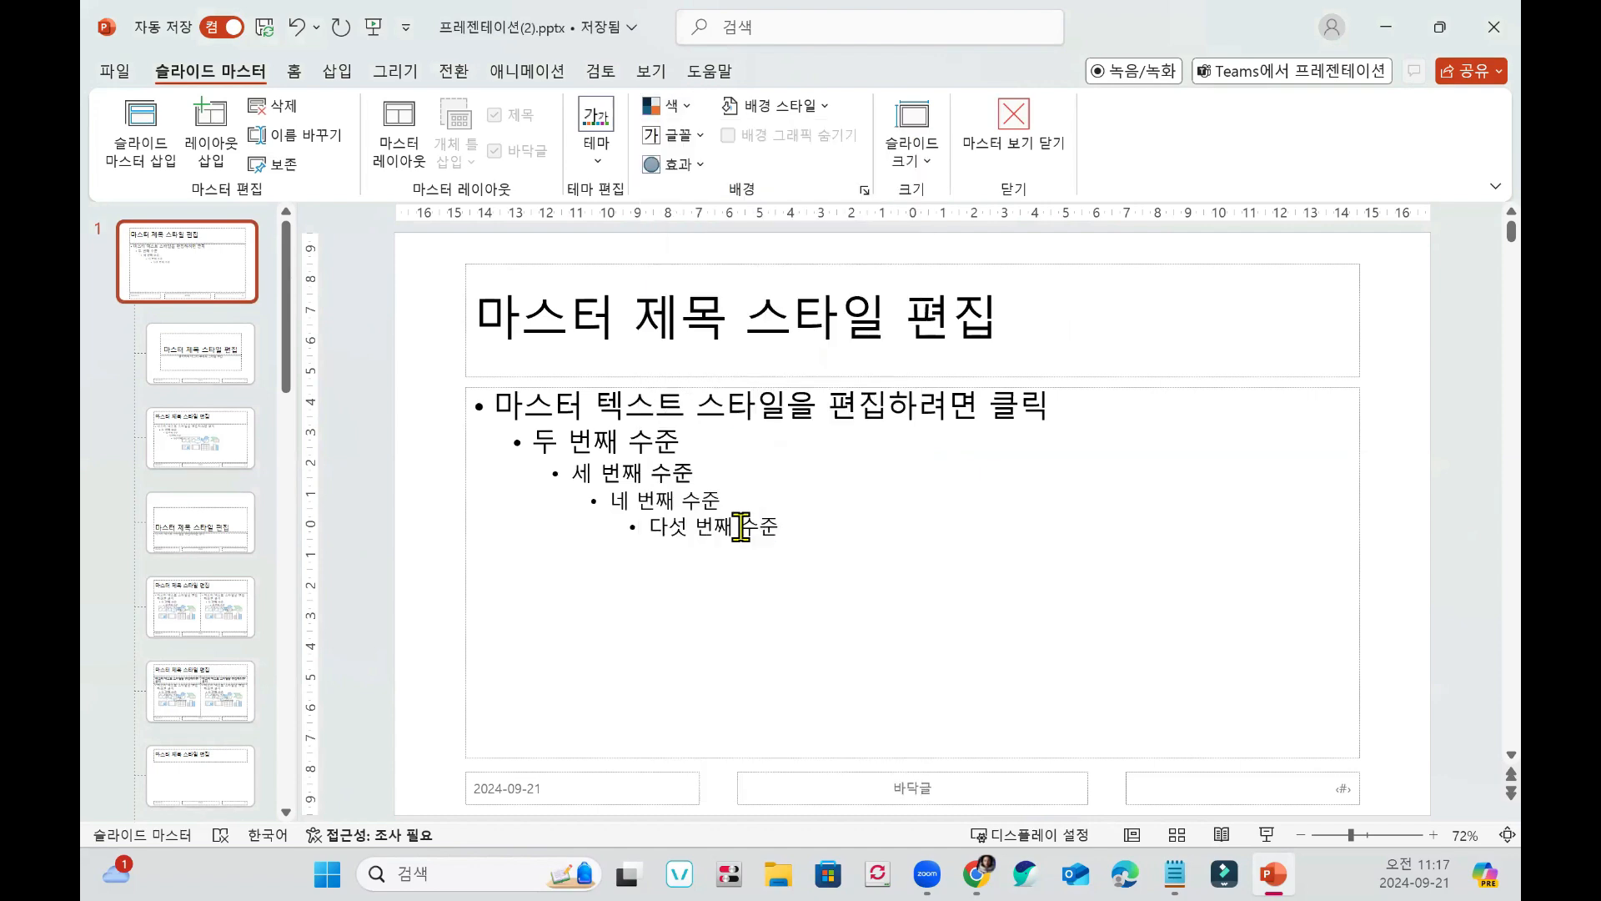
pyautogui.click(780, 519)
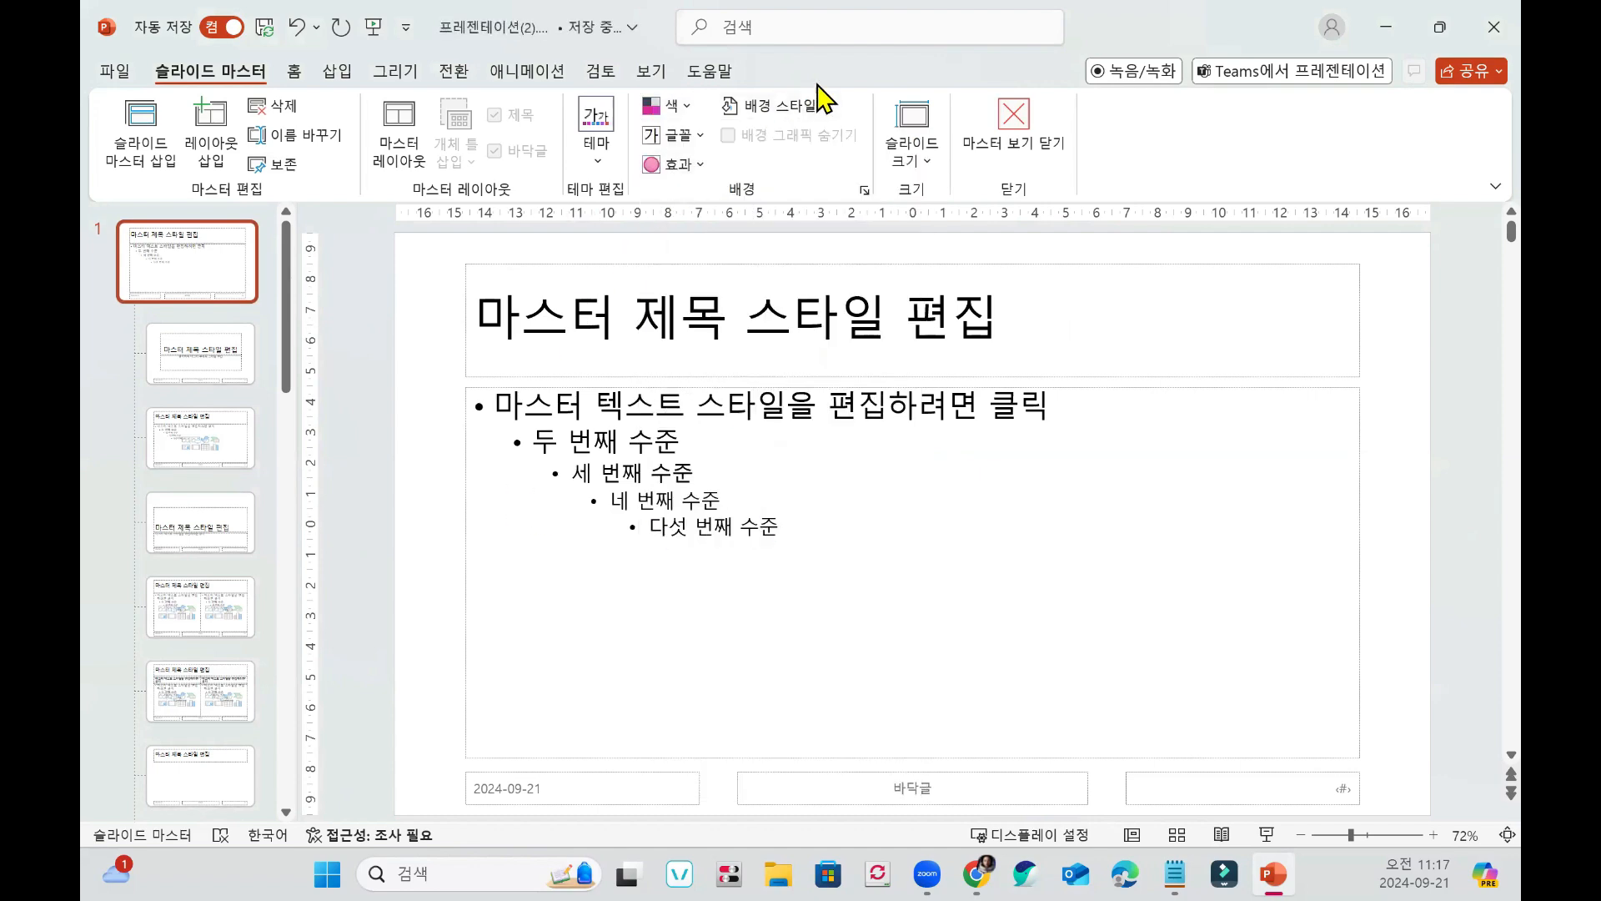
# Set the first slide master's background to 그림 또는 질감 채우기.
pyautogui.click(826, 105)
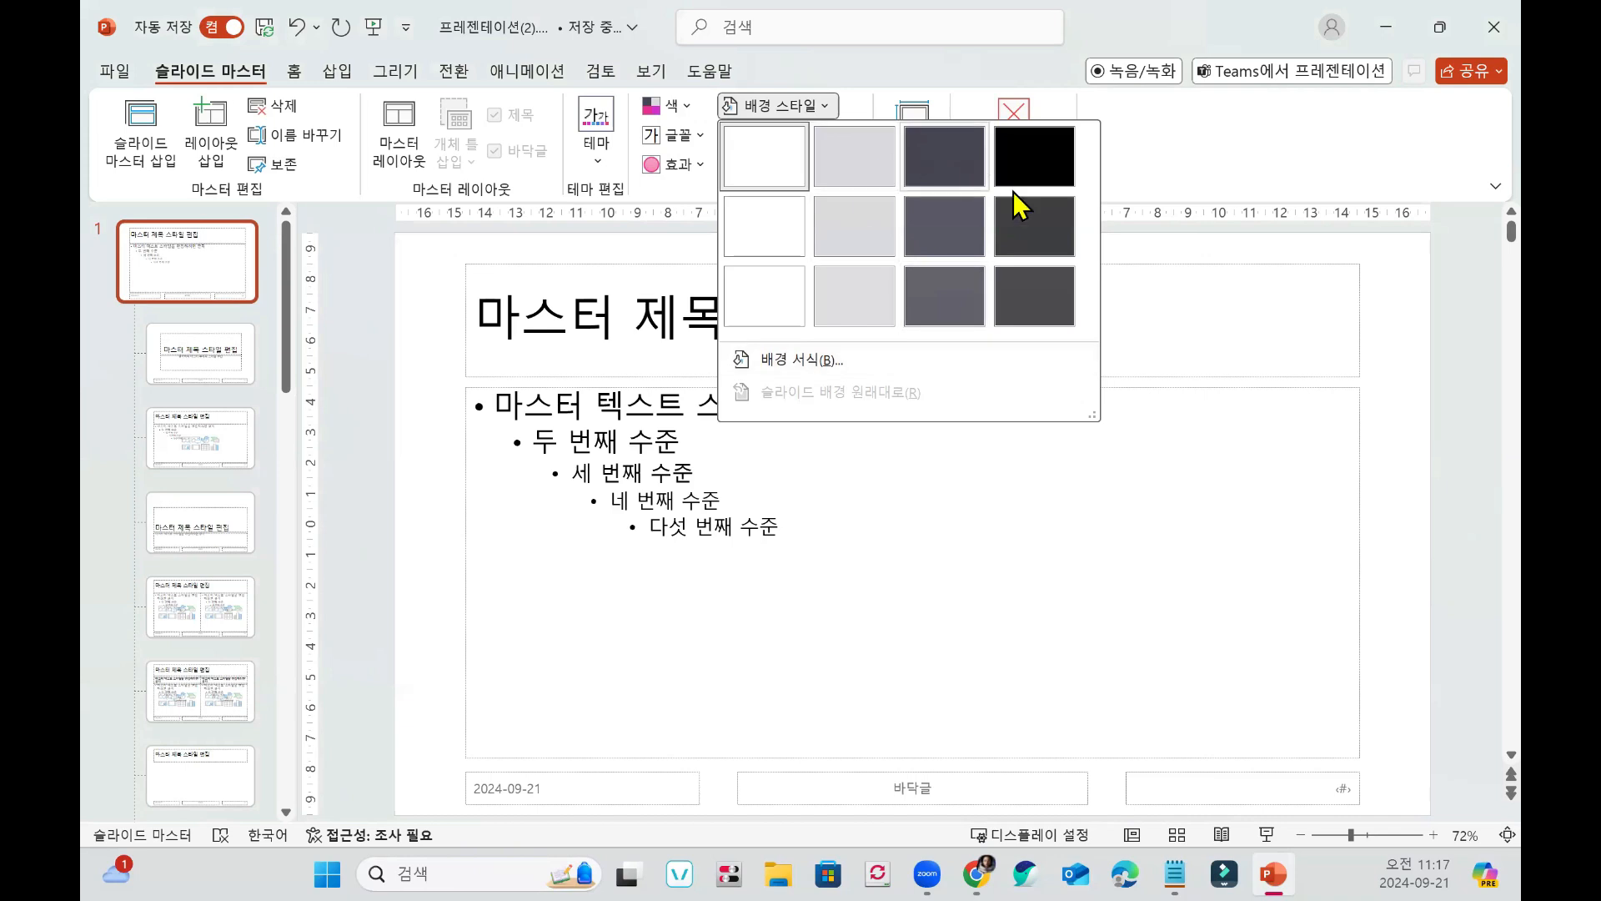
pyautogui.click(792, 364)
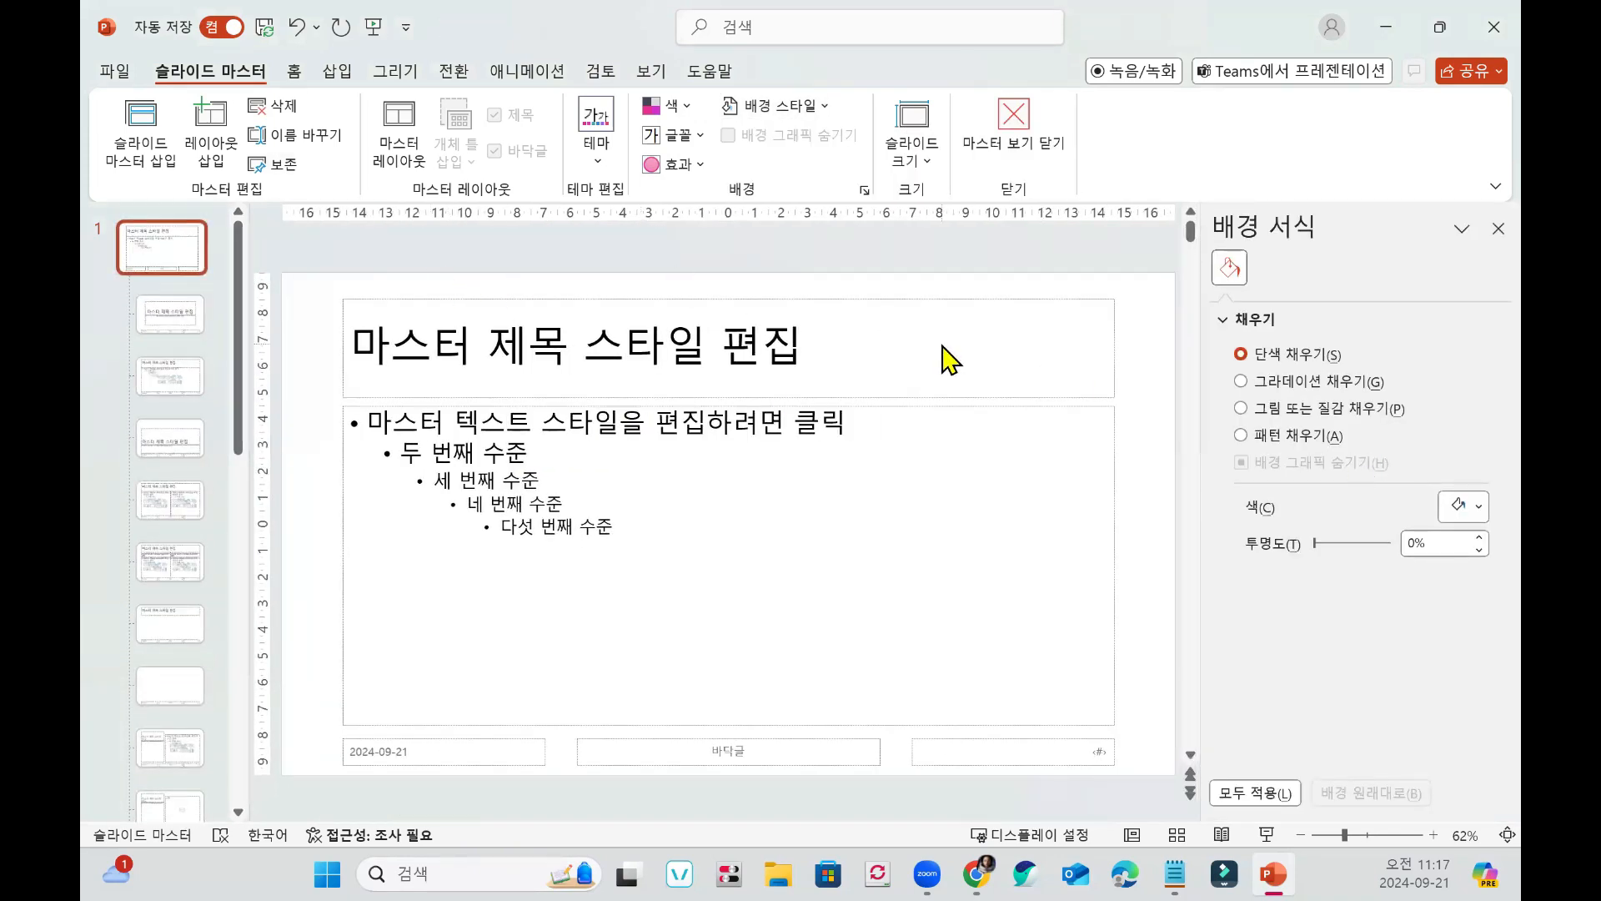
pyautogui.click(1348, 413)
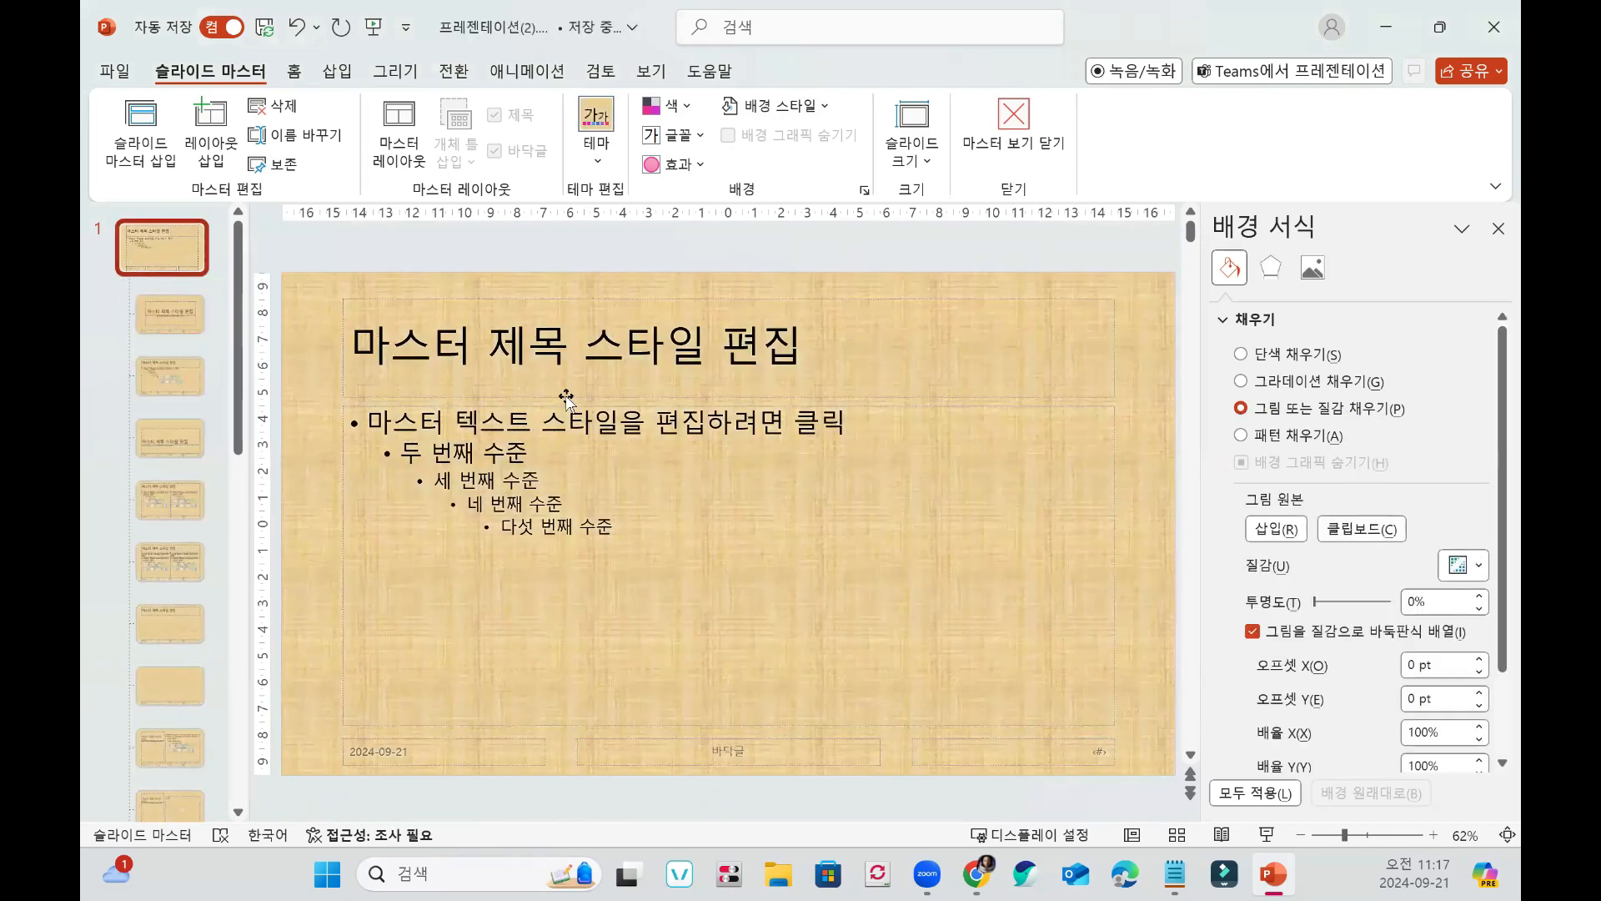
# Check the textured background on the individual layouts and view the picture sources offered for the fill.
pyautogui.press('Down')
pyautogui.press('Down')
pyautogui.press('Down')
pyautogui.press('Down')
pyautogui.press('Down')
pyautogui.press('Down')
pyautogui.press('Down')
pyautogui.press('Down')
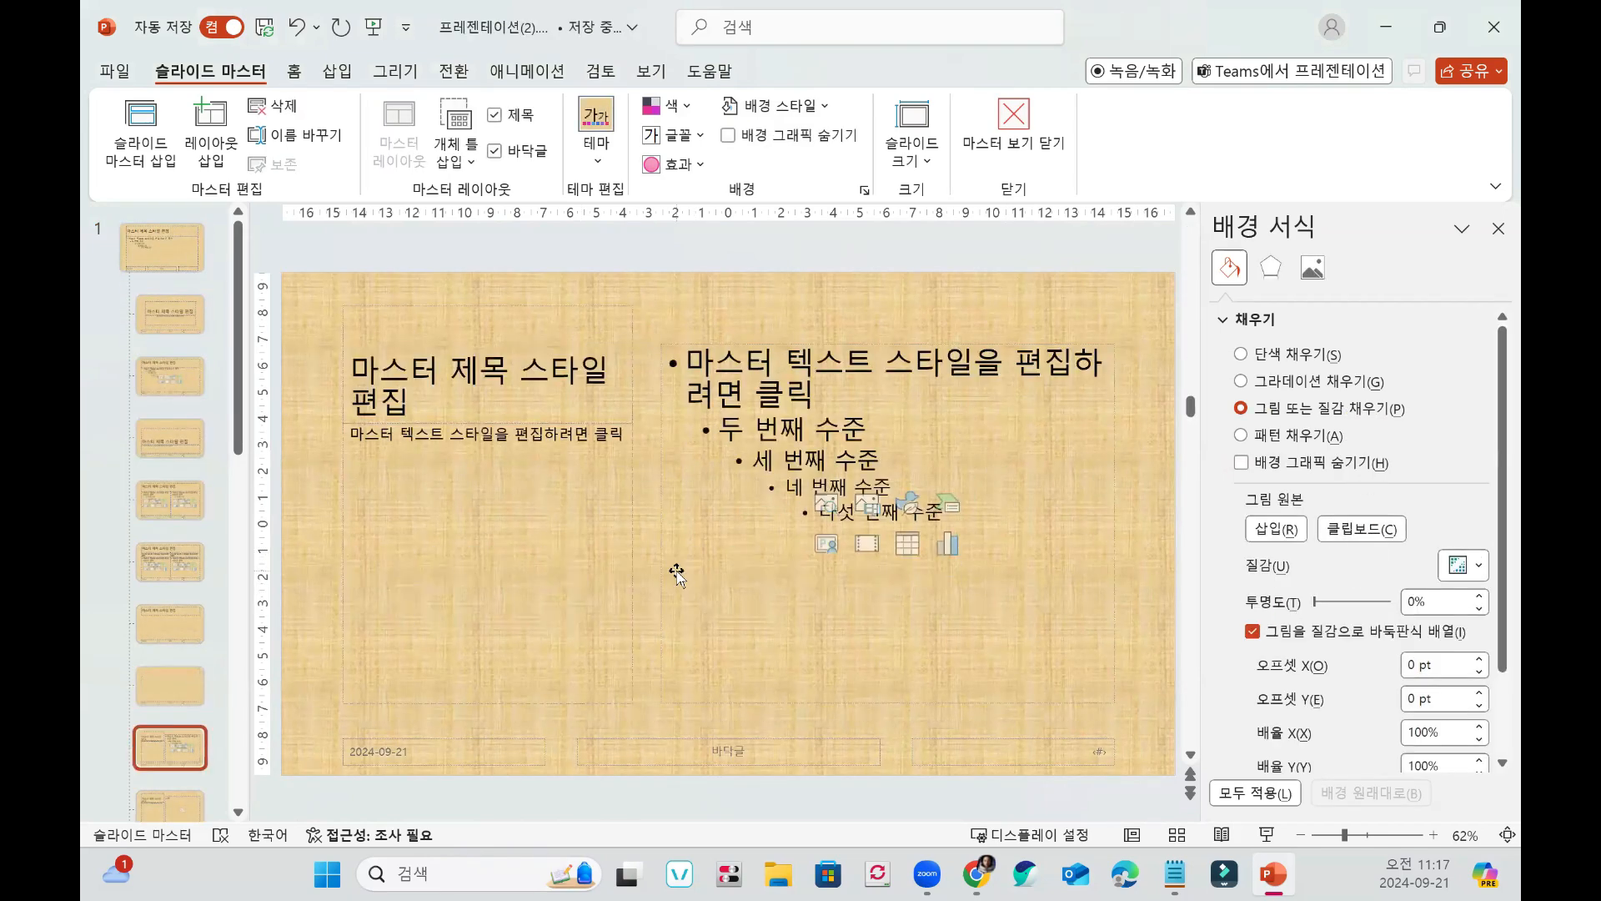
pyautogui.click(1321, 464)
pyautogui.click(1275, 531)
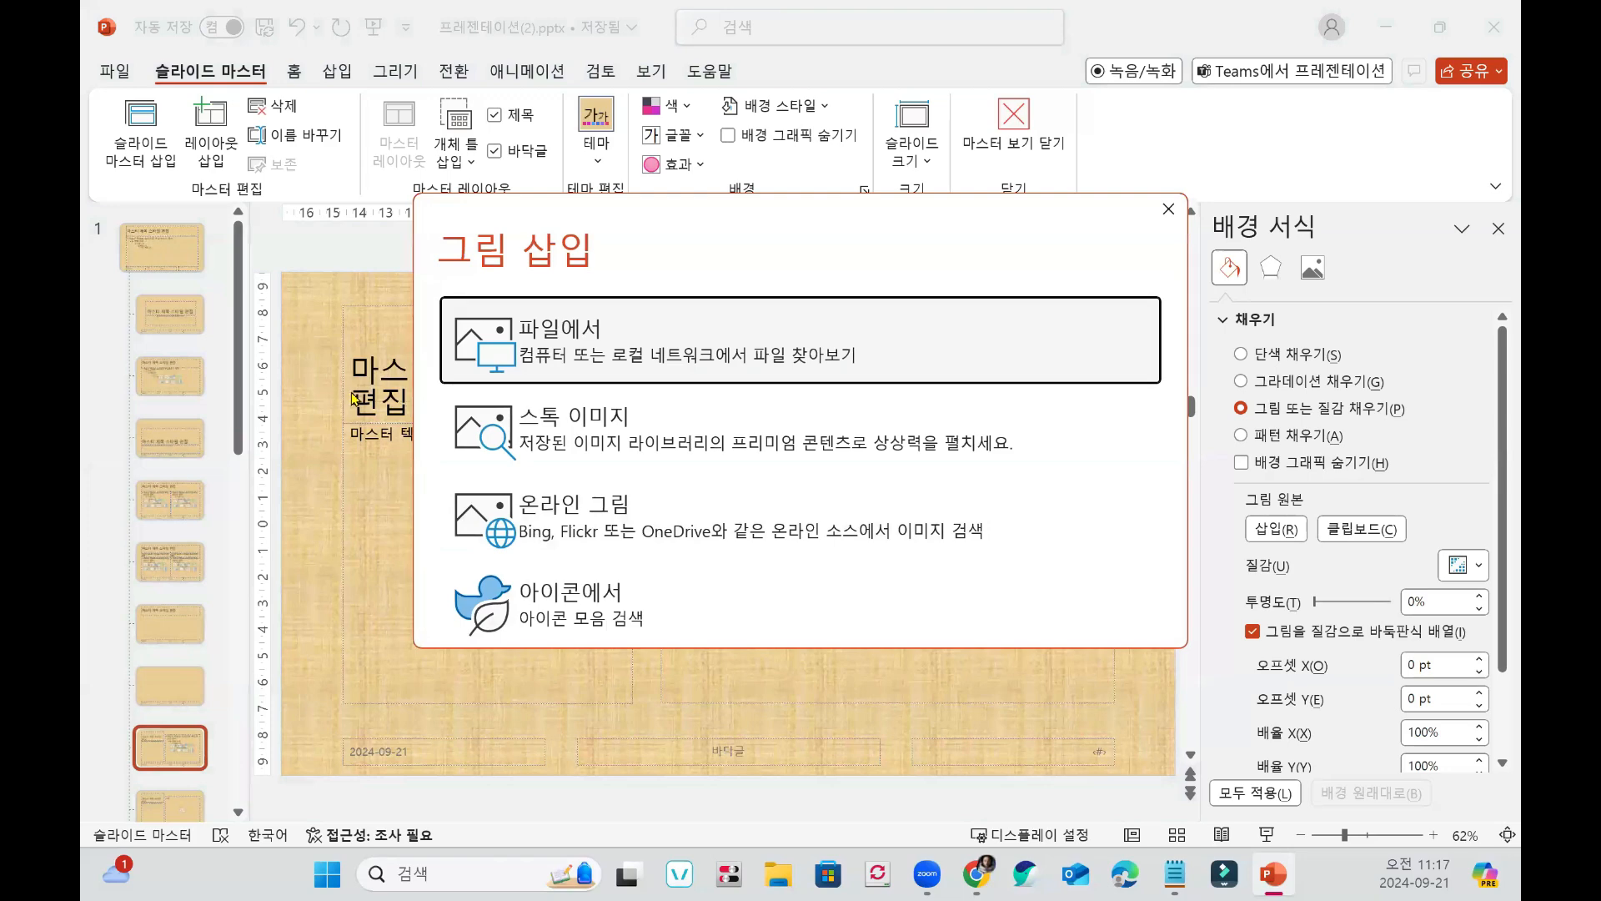
pyautogui.click(1165, 216)
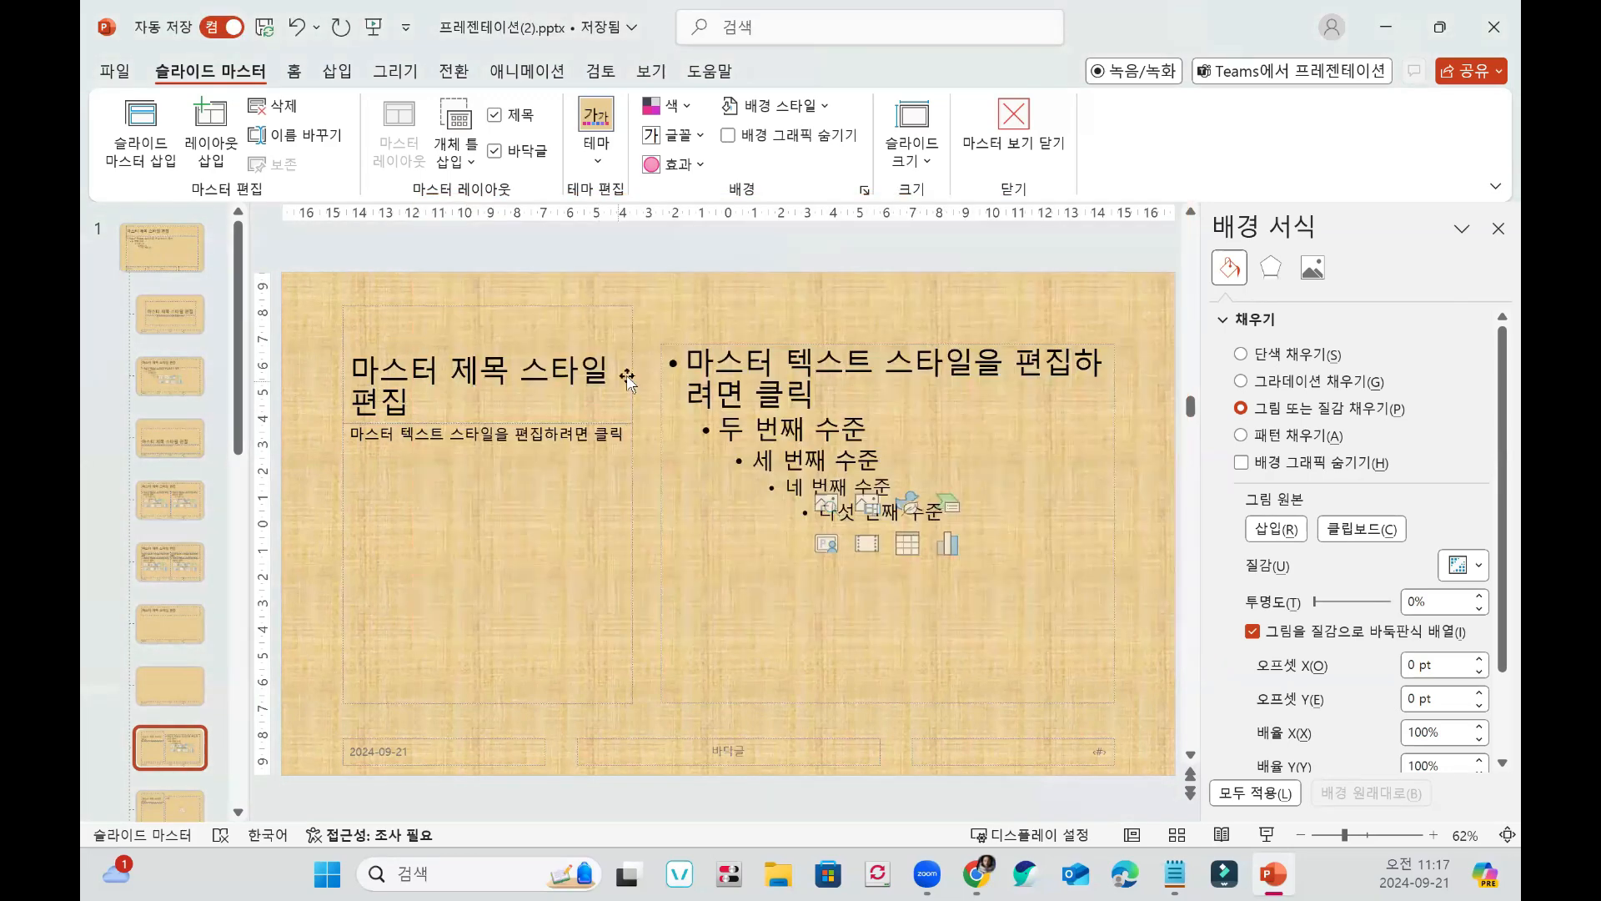
# Paste the copied illustration of a girl and a cat at a desk onto the first slide master.
pyautogui.click(174, 249)
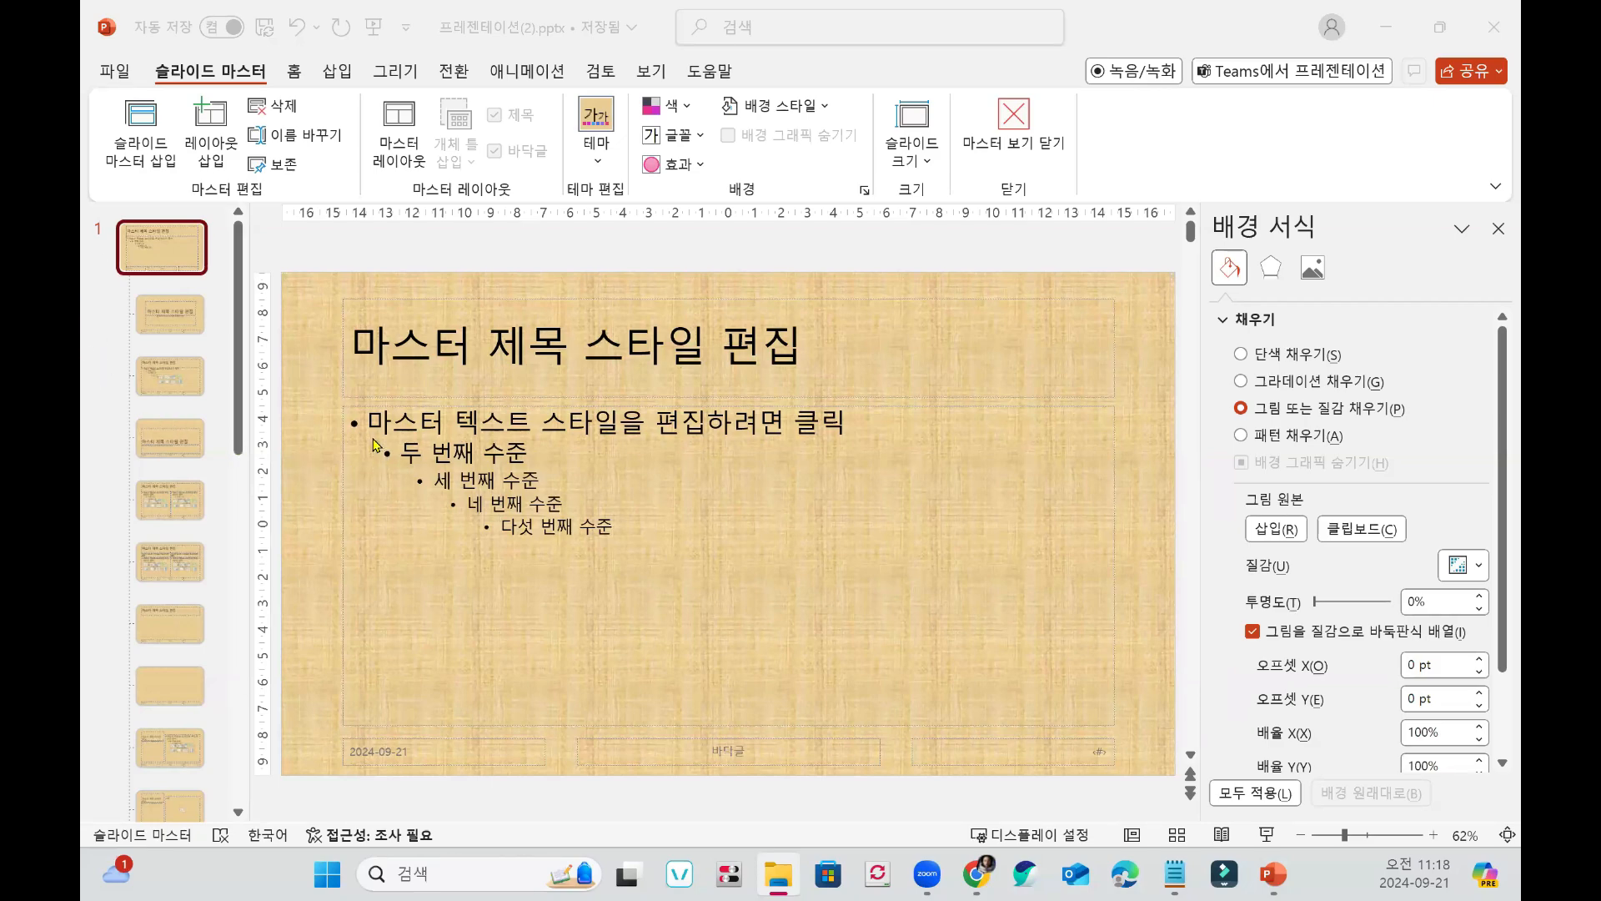
pyautogui.hotkey('ctrl', 'v')
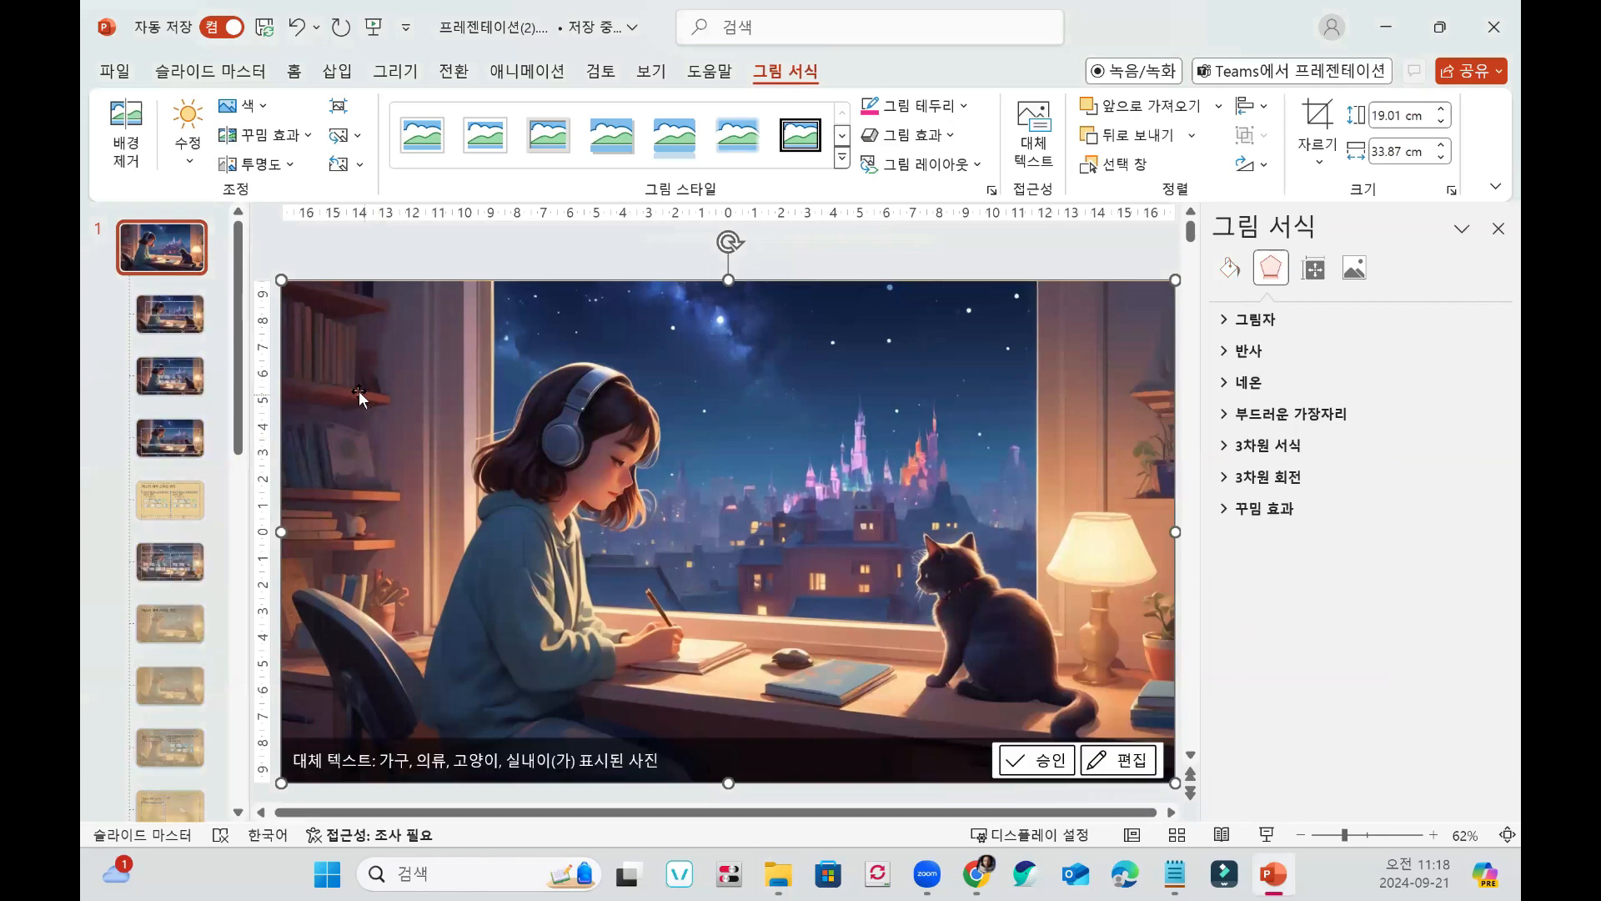
pyautogui.click(177, 704)
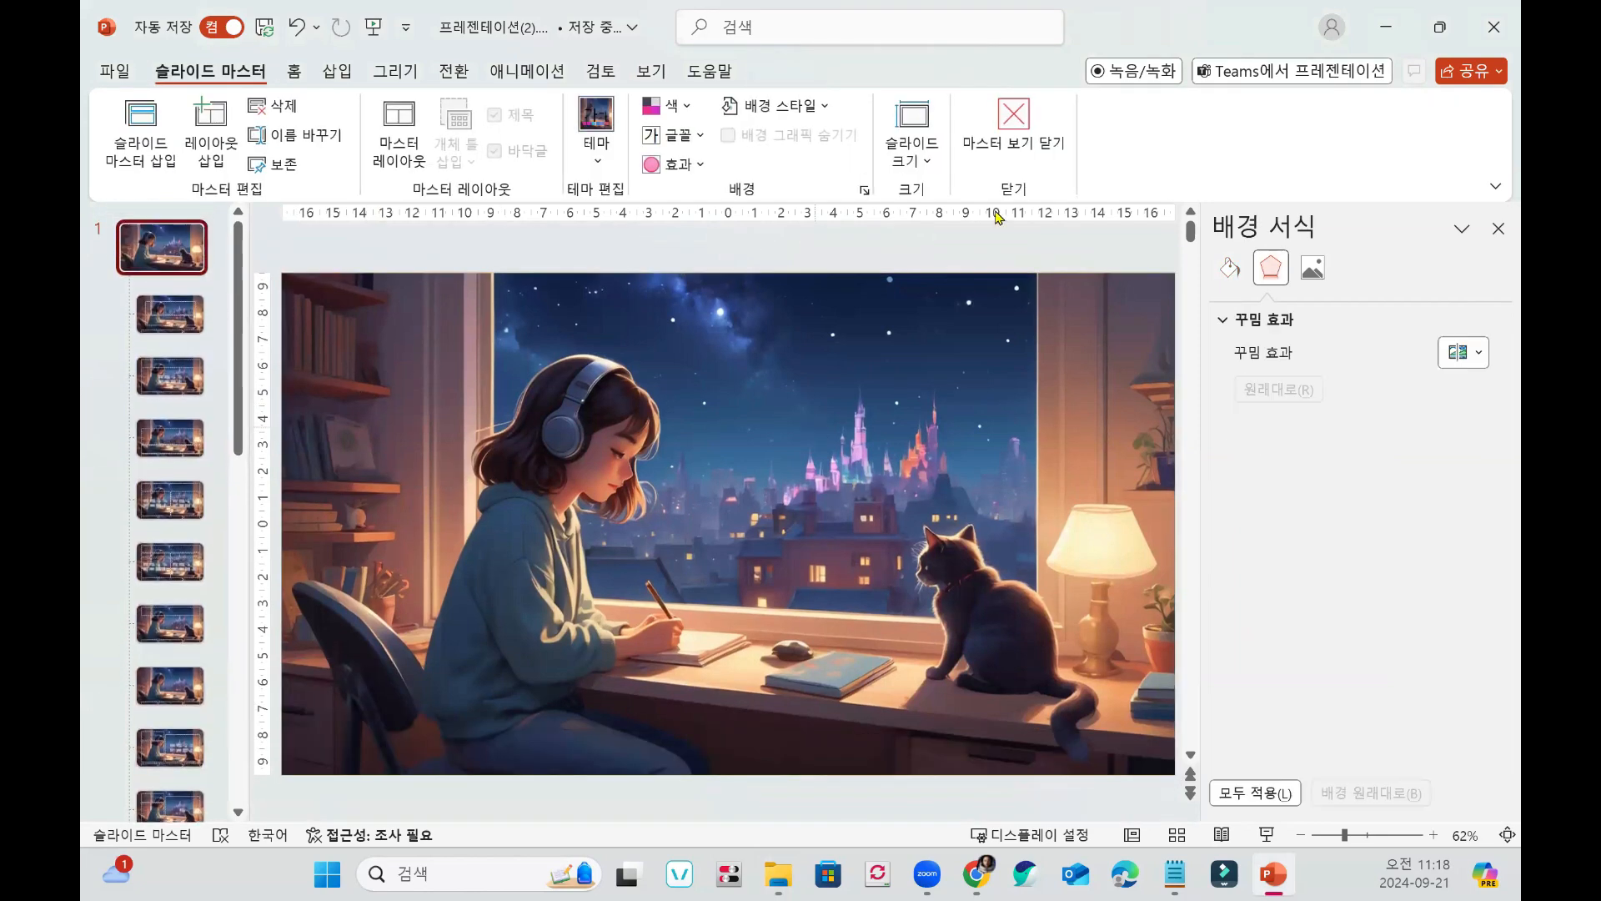
# Close Slide Master view and delete the full-slide background photo from slide 1, 마이크로소프트 코파일럿 똑똑하게 활용하기.
pyautogui.click(1016, 138)
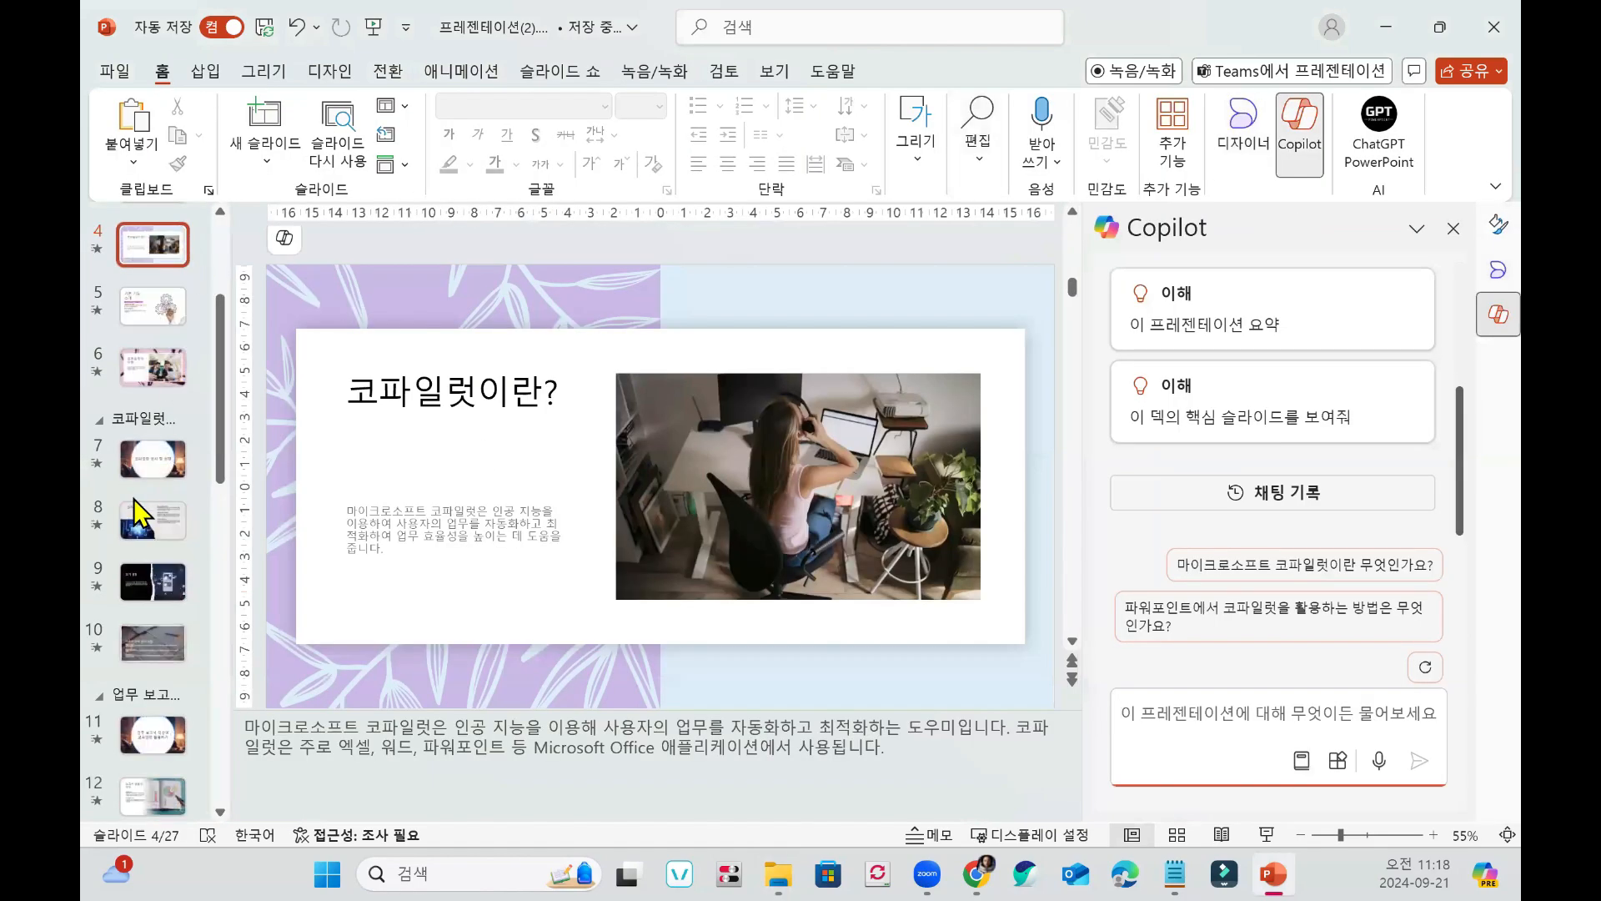
pyautogui.scroll(3, 144, 606)
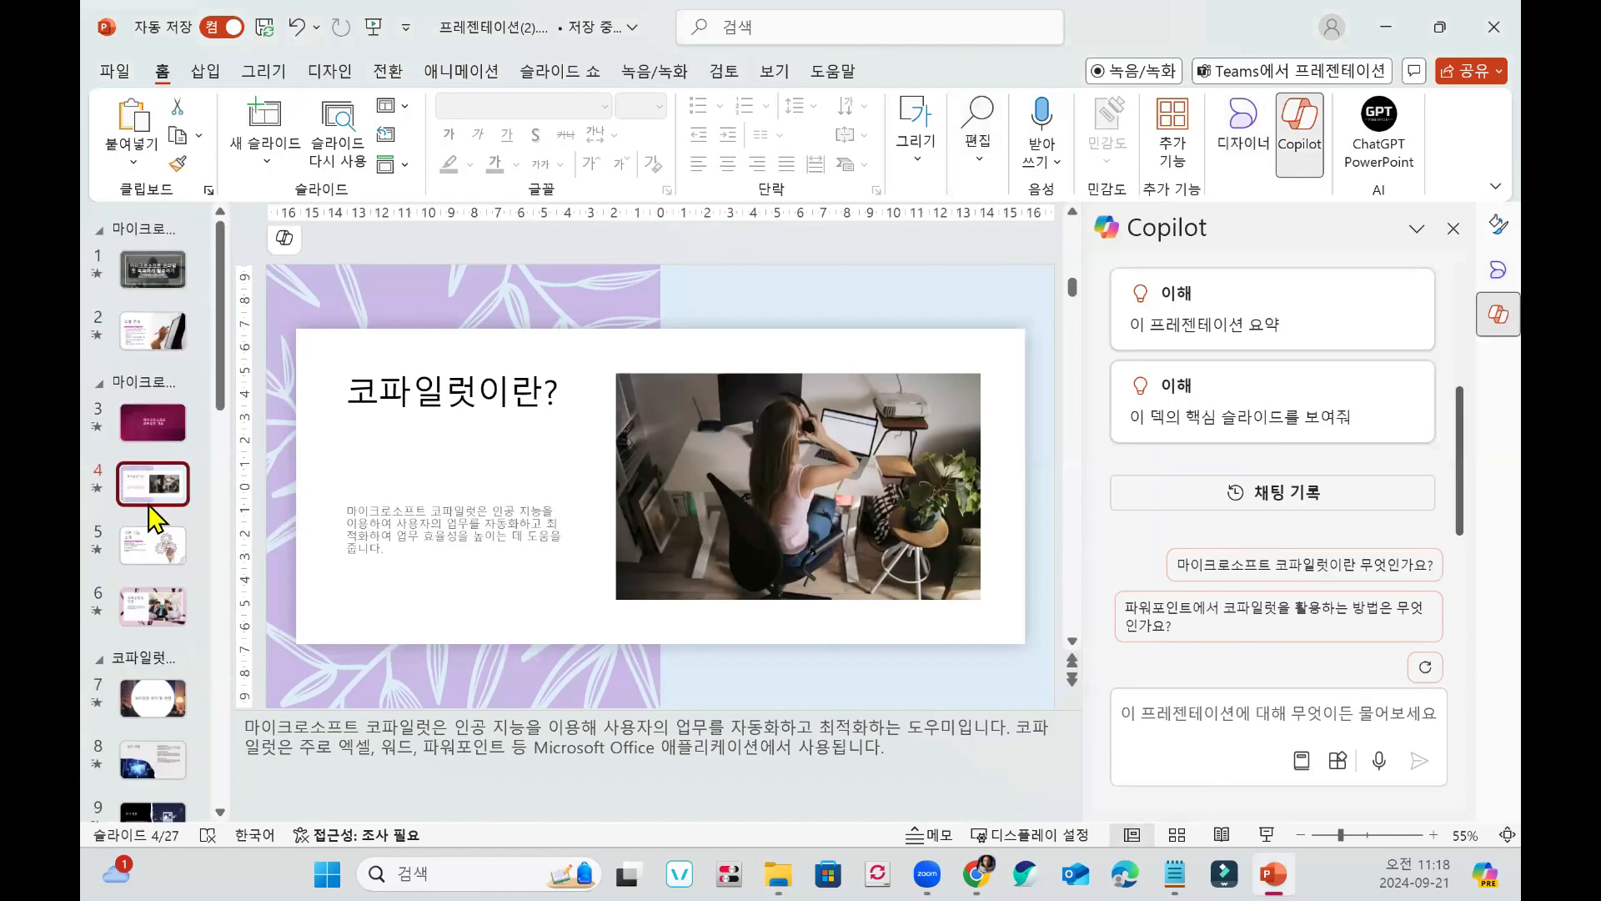
pyautogui.click(167, 270)
pyautogui.click(639, 290)
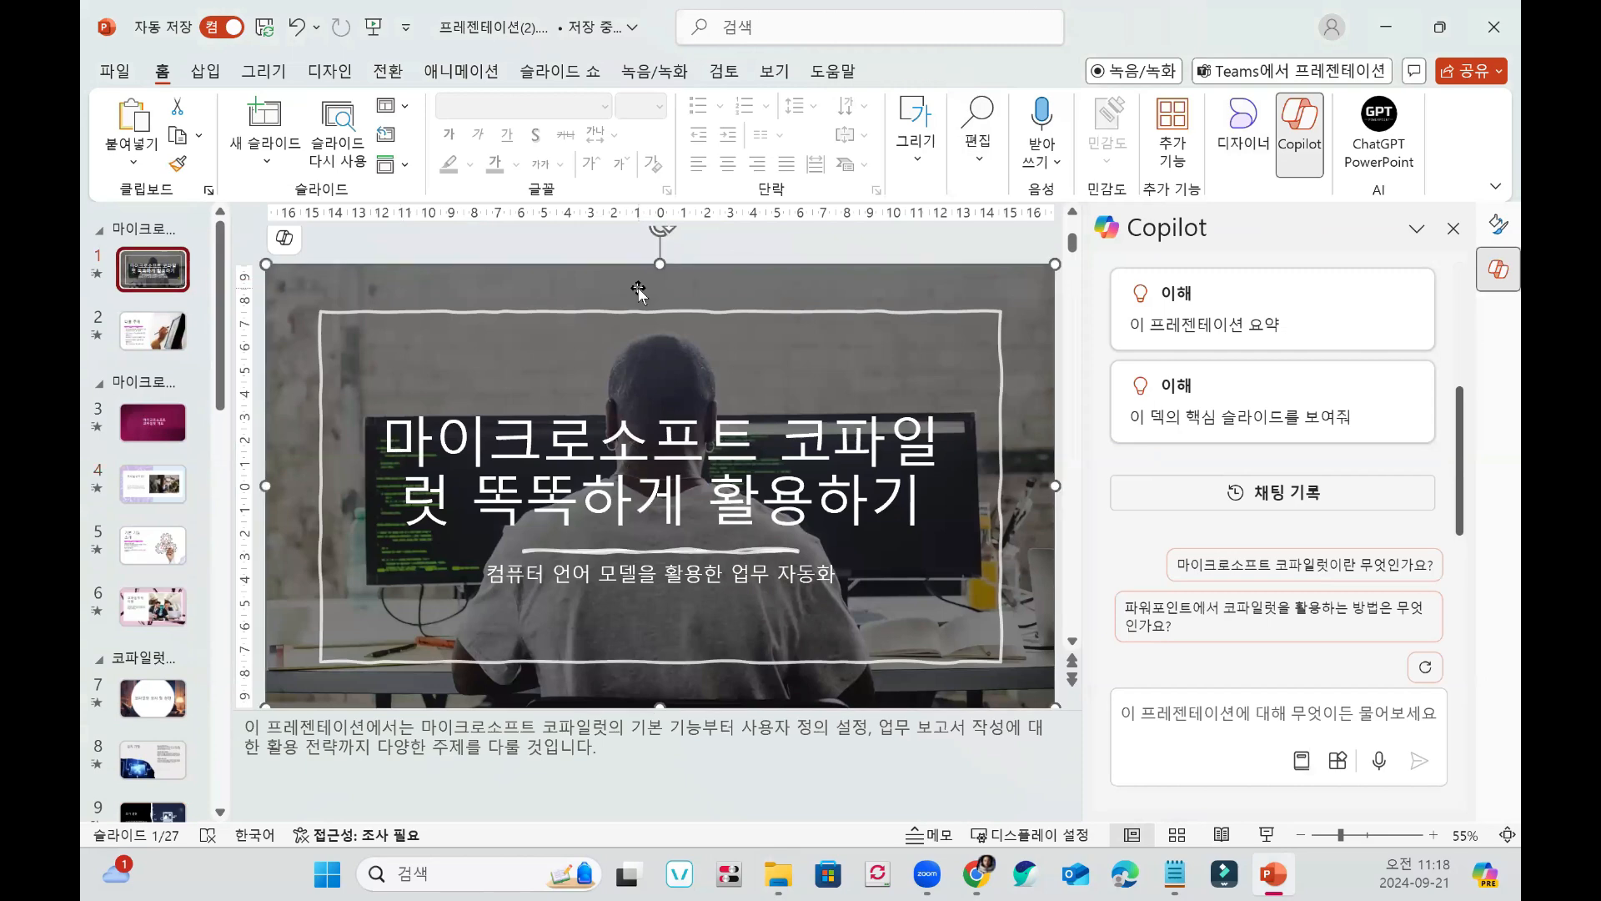
pyautogui.press('Delete')
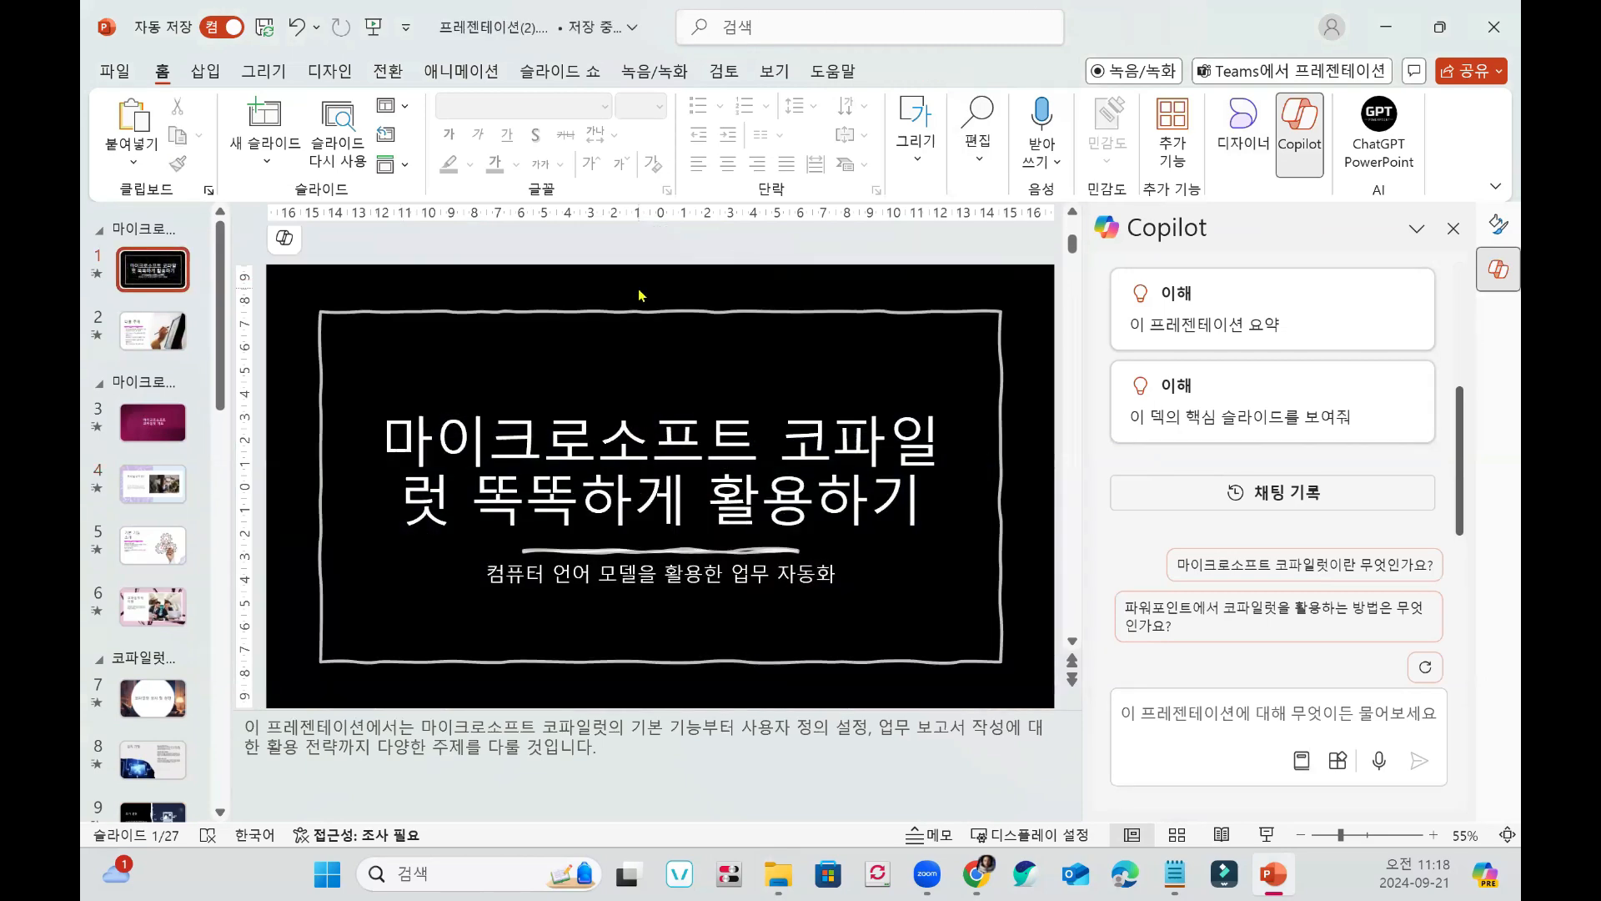
# Replace the Copilot pane with Designer, view its design ideas for slide 2, 다룰 주제, and look through the remaining slides.
pyautogui.scroll(-5, 179, 718)
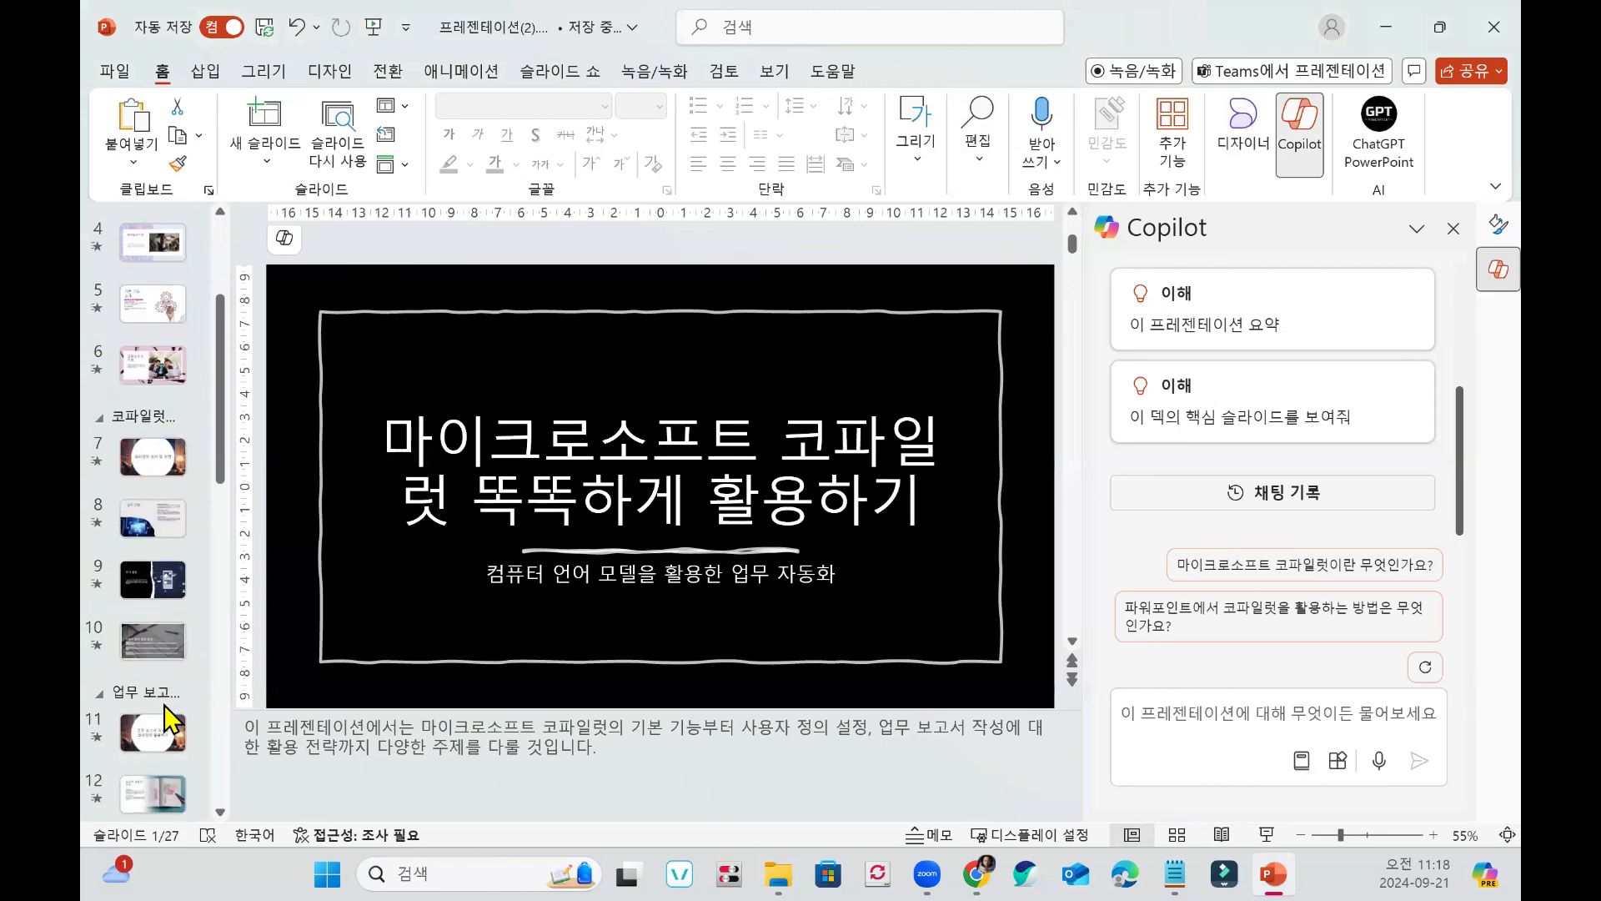
pyautogui.click(1298, 125)
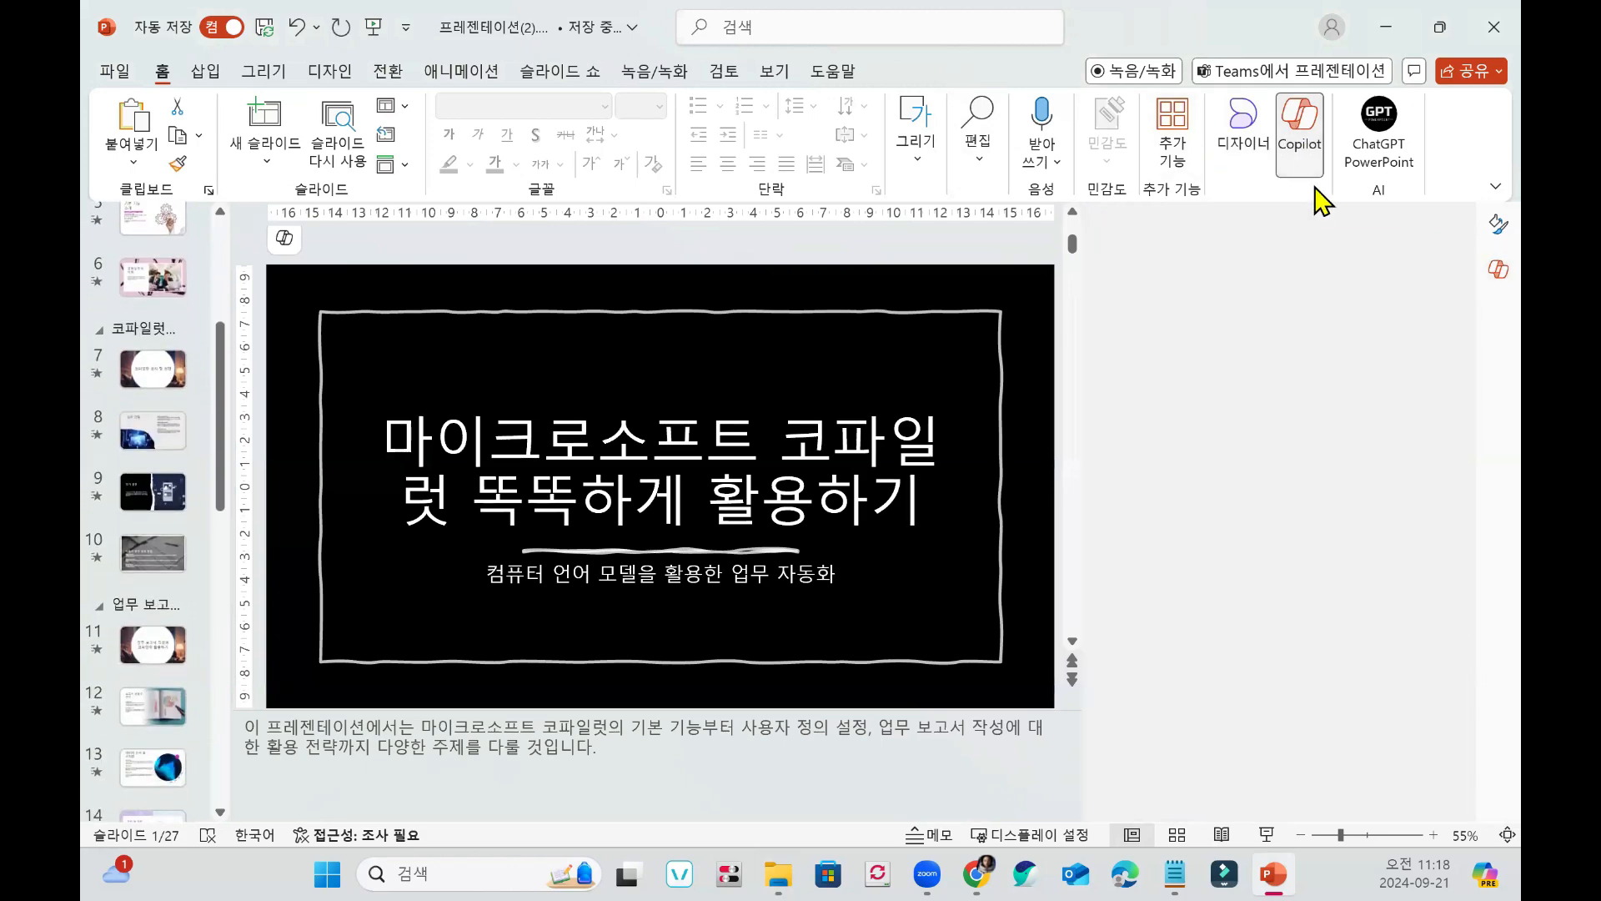
pyautogui.click(1244, 134)
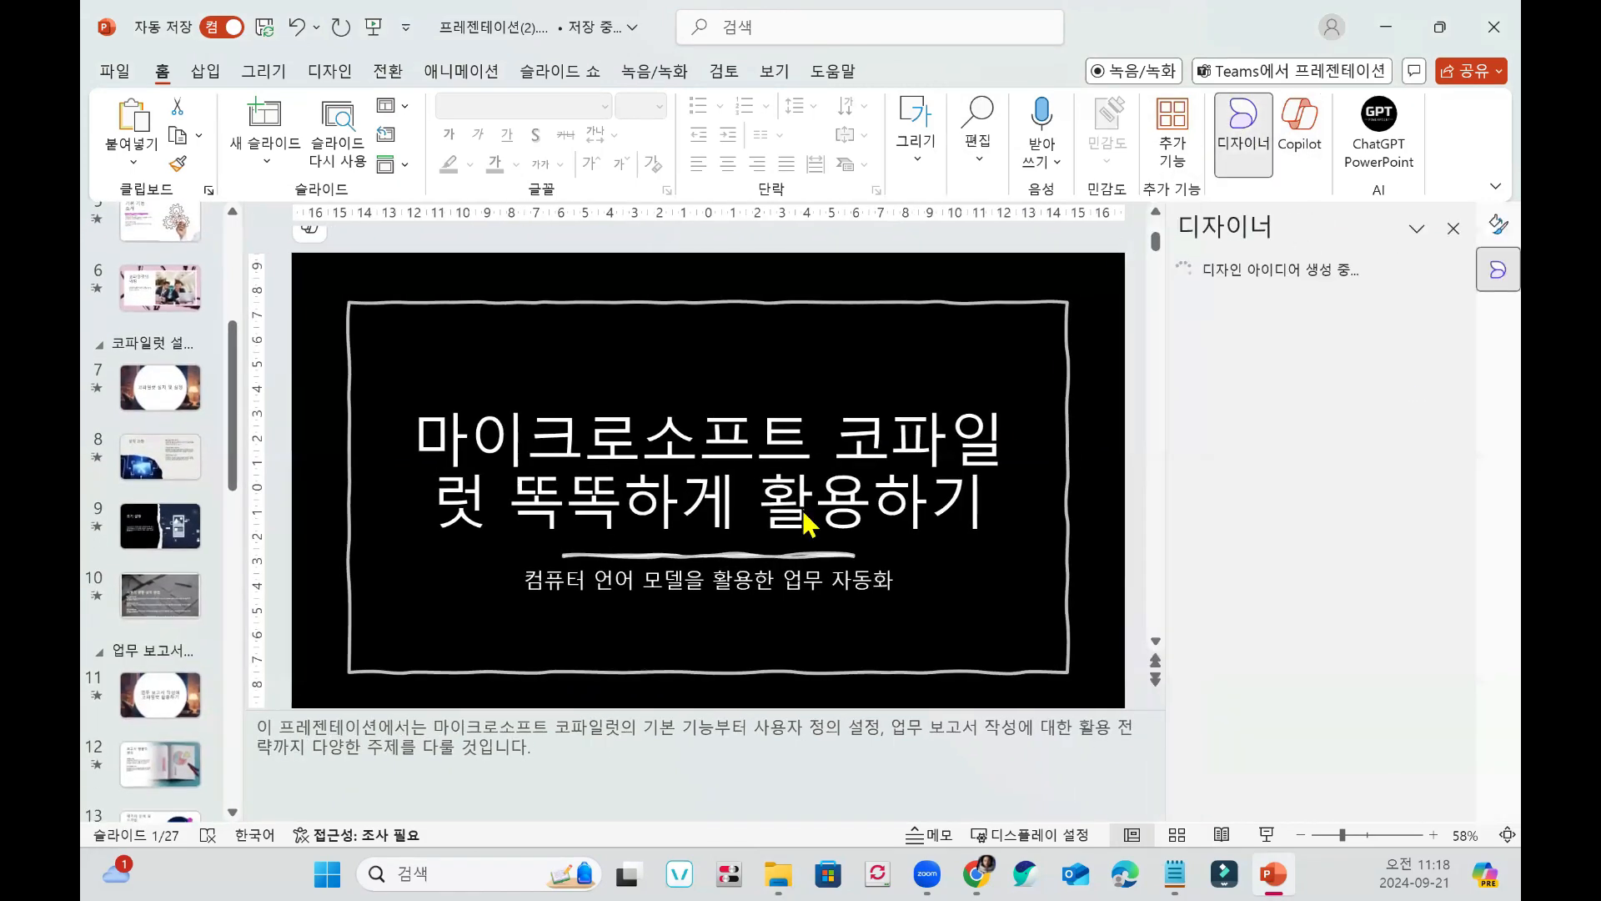
pyautogui.scroll(-2, 1331, 492)
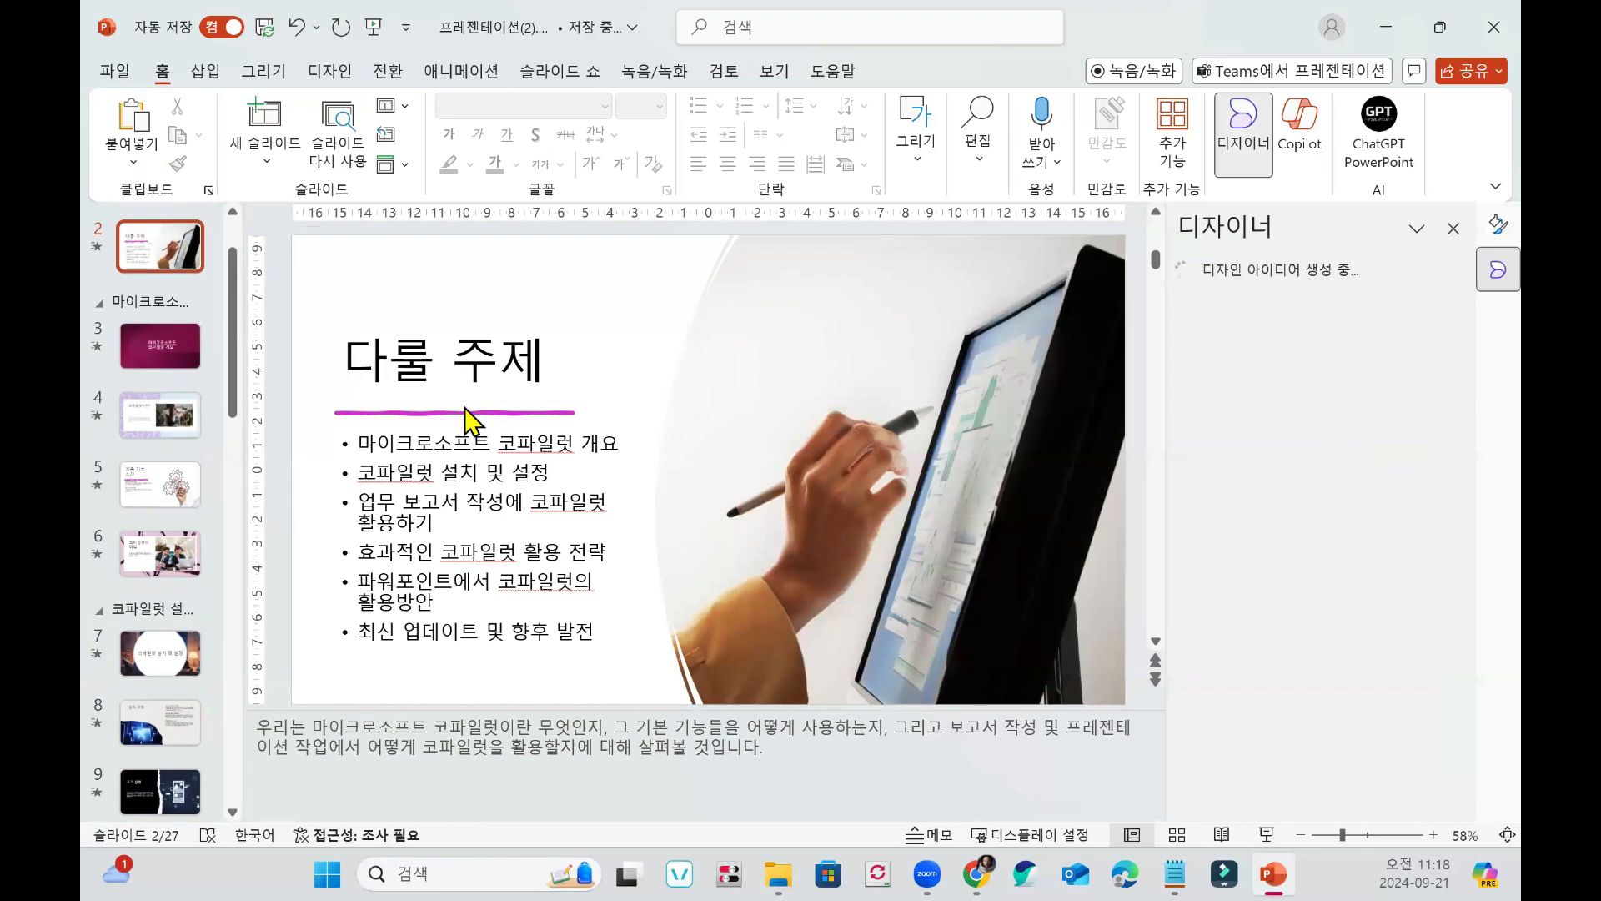
pyautogui.click(894, 342)
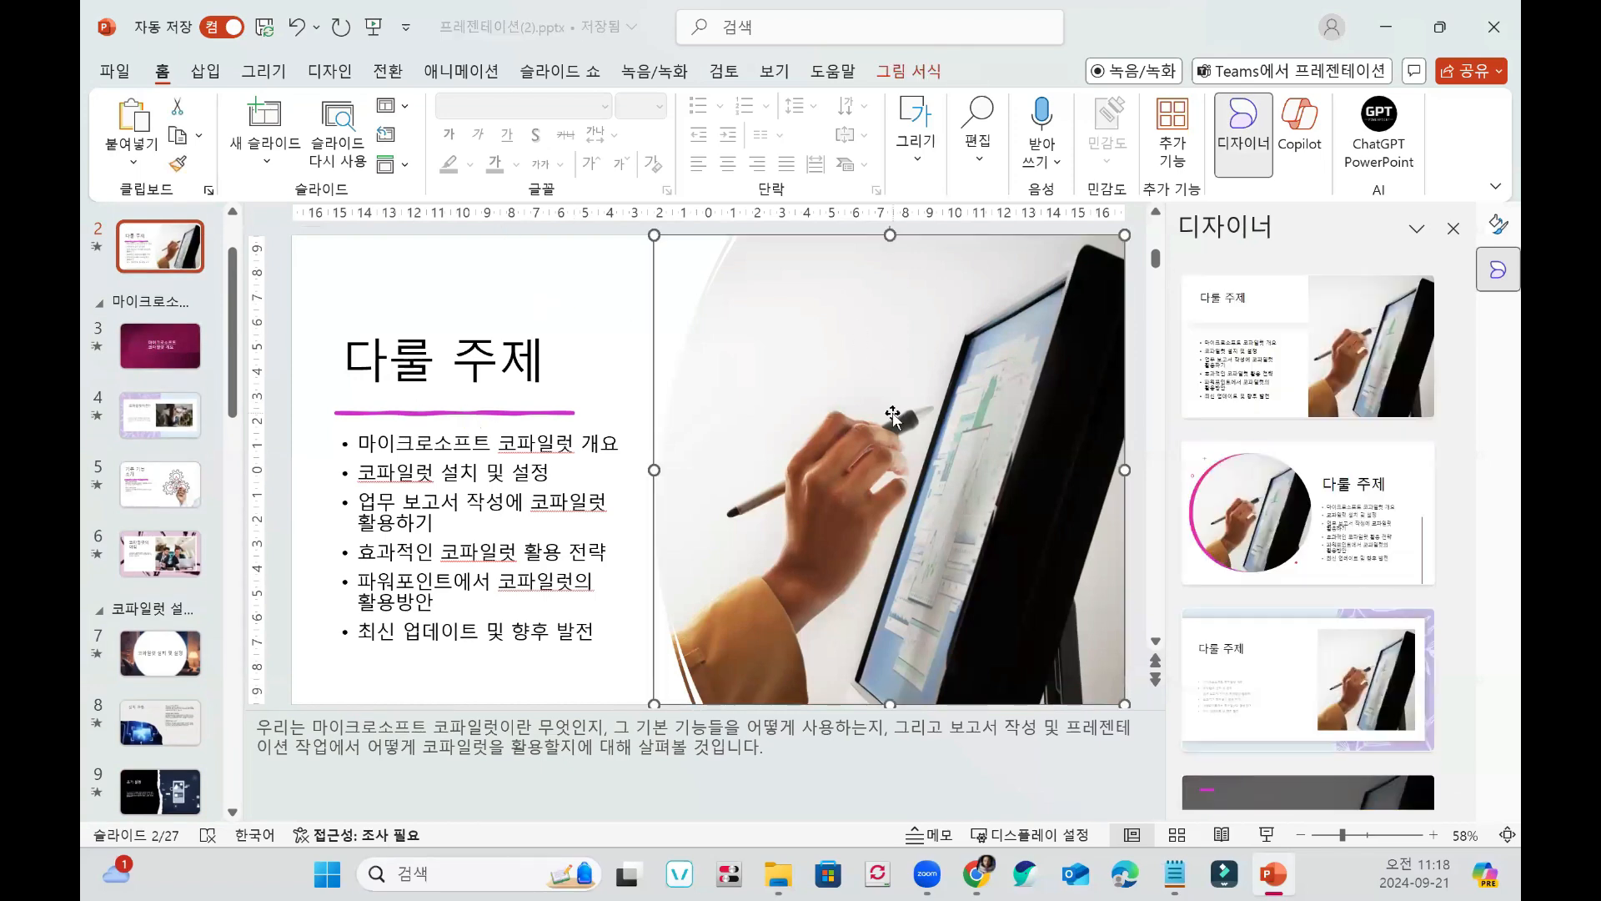
pyautogui.click(447, 278)
pyautogui.scroll(-6, 188, 613)
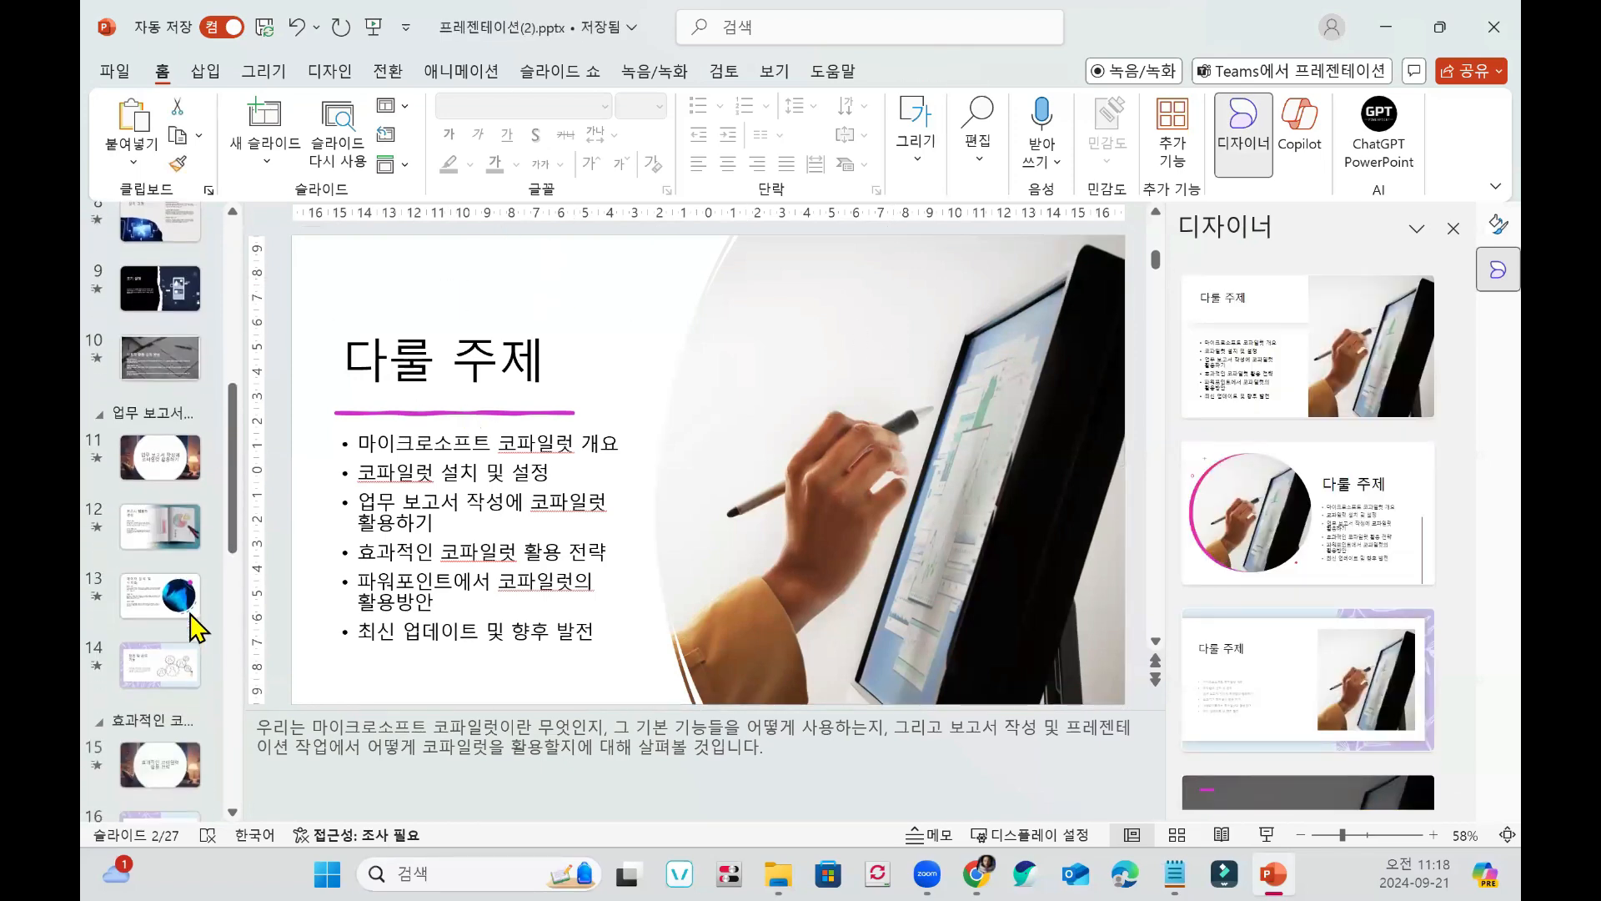
pyautogui.scroll(-10, 190, 615)
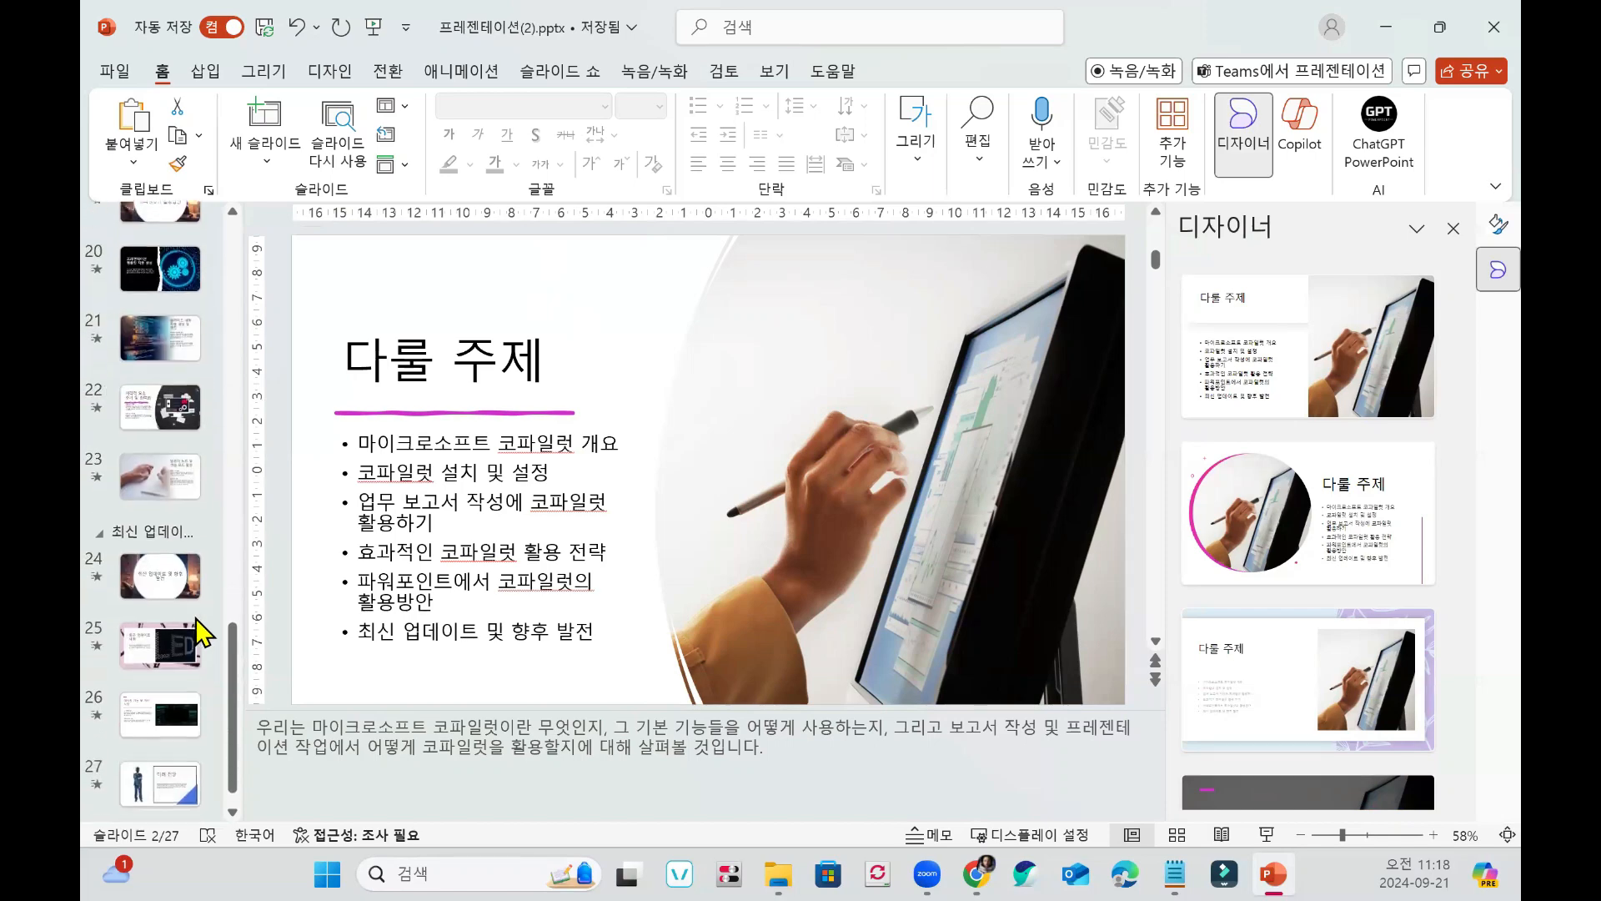
# Add six new slides after the last slide, 미래 전망, and check the master's illustration on them.
pyautogui.click(159, 815)
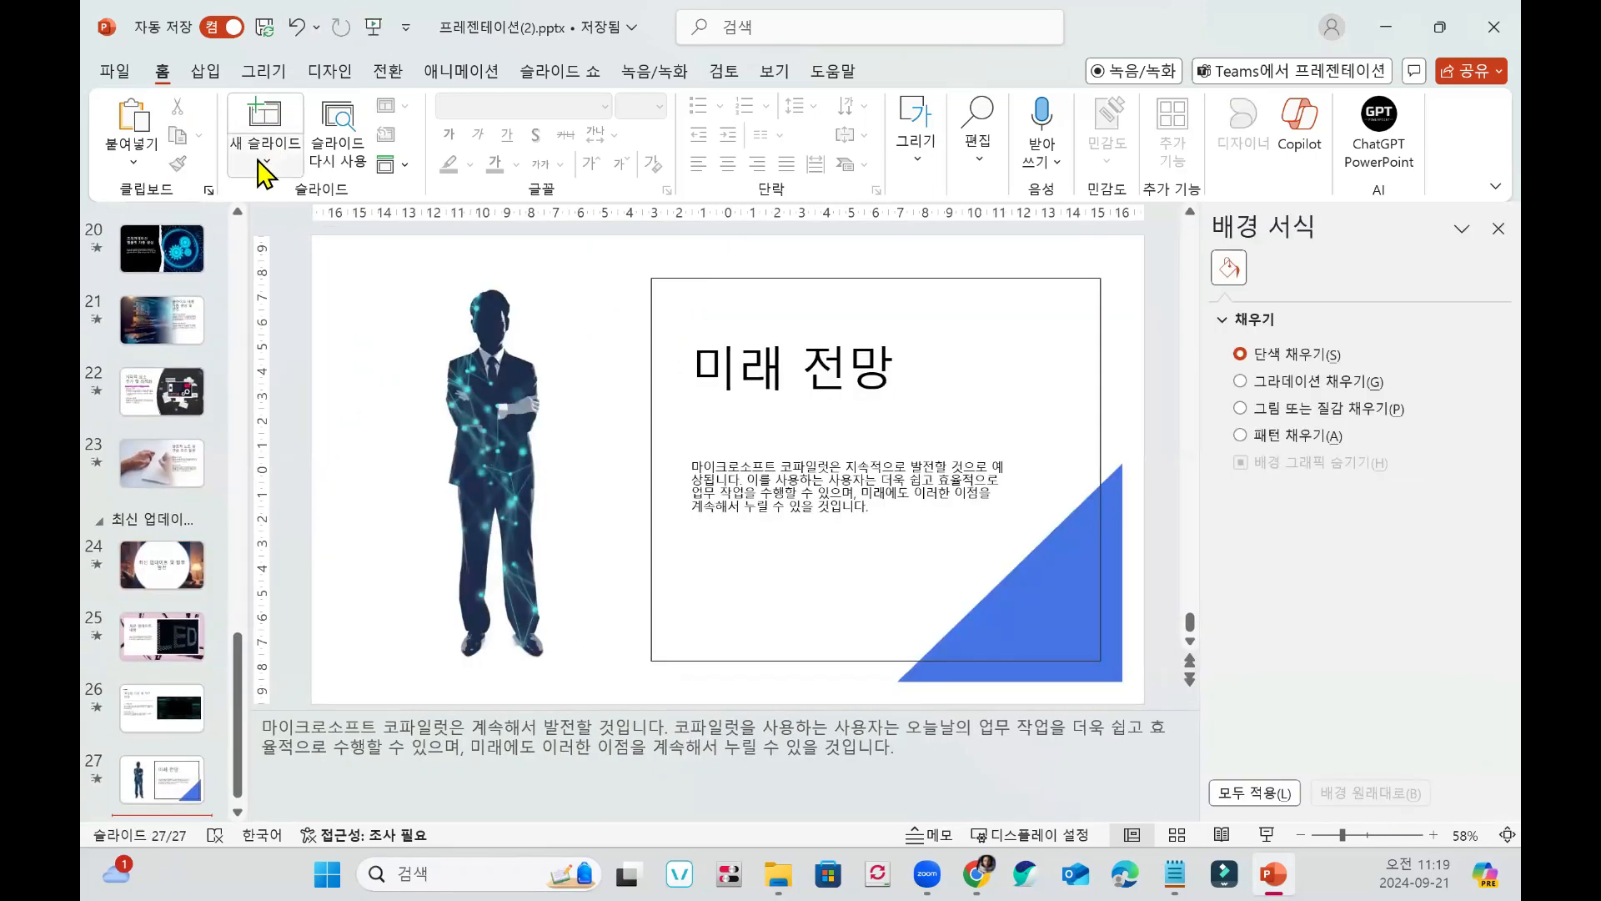
pyautogui.click(274, 140)
pyautogui.click(261, 118)
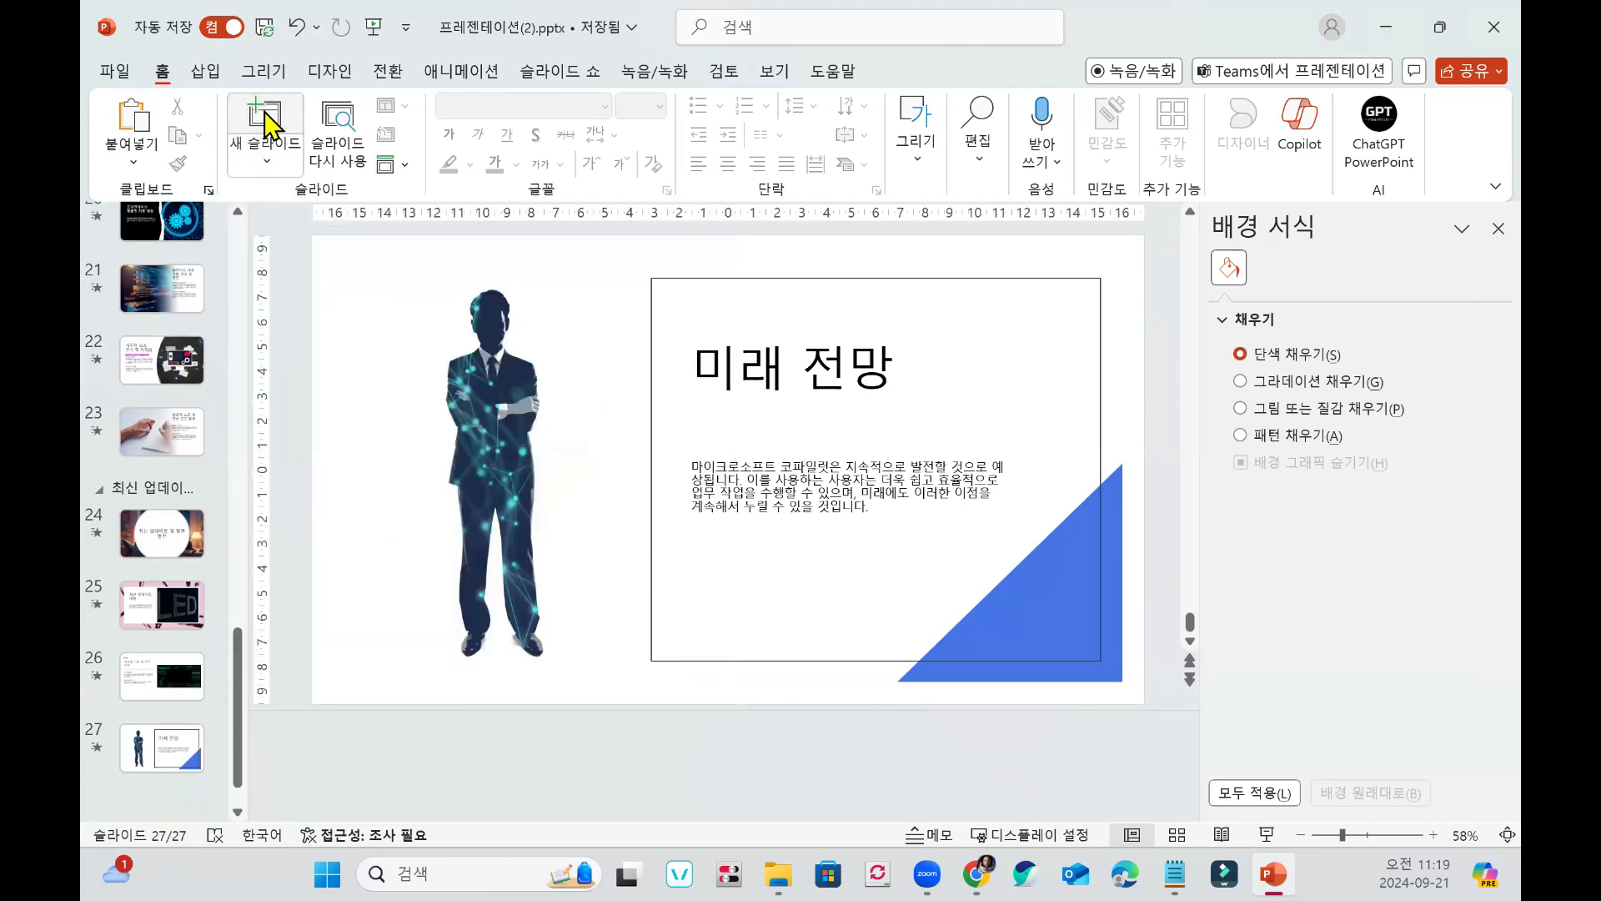
pyautogui.click(268, 117)
pyautogui.click(268, 116)
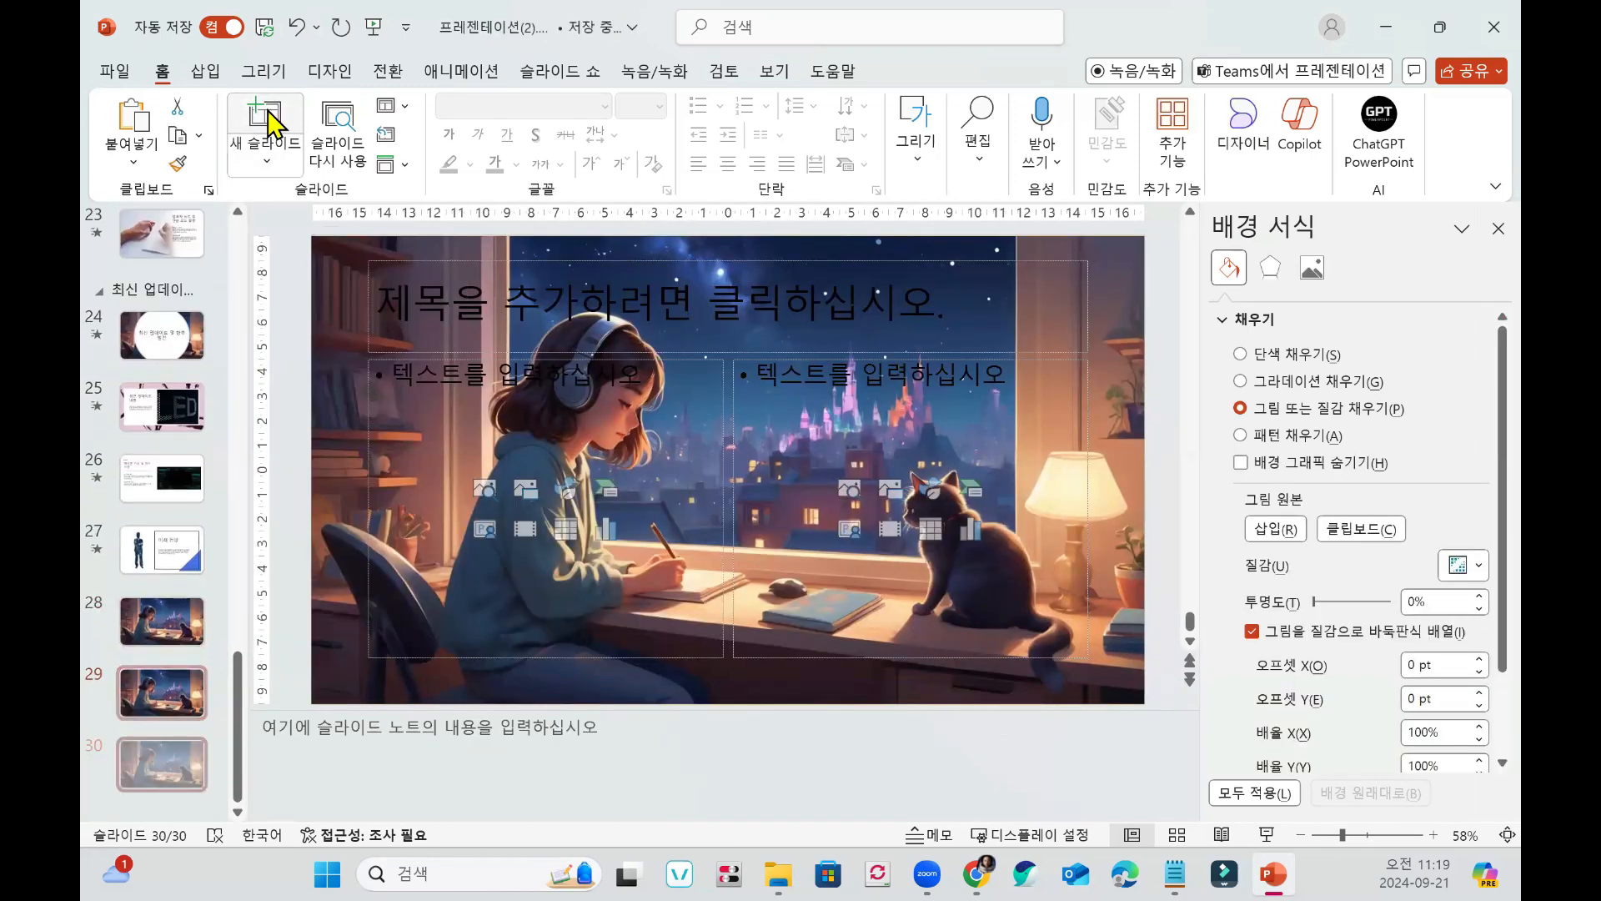
pyautogui.click(268, 117)
pyautogui.click(268, 116)
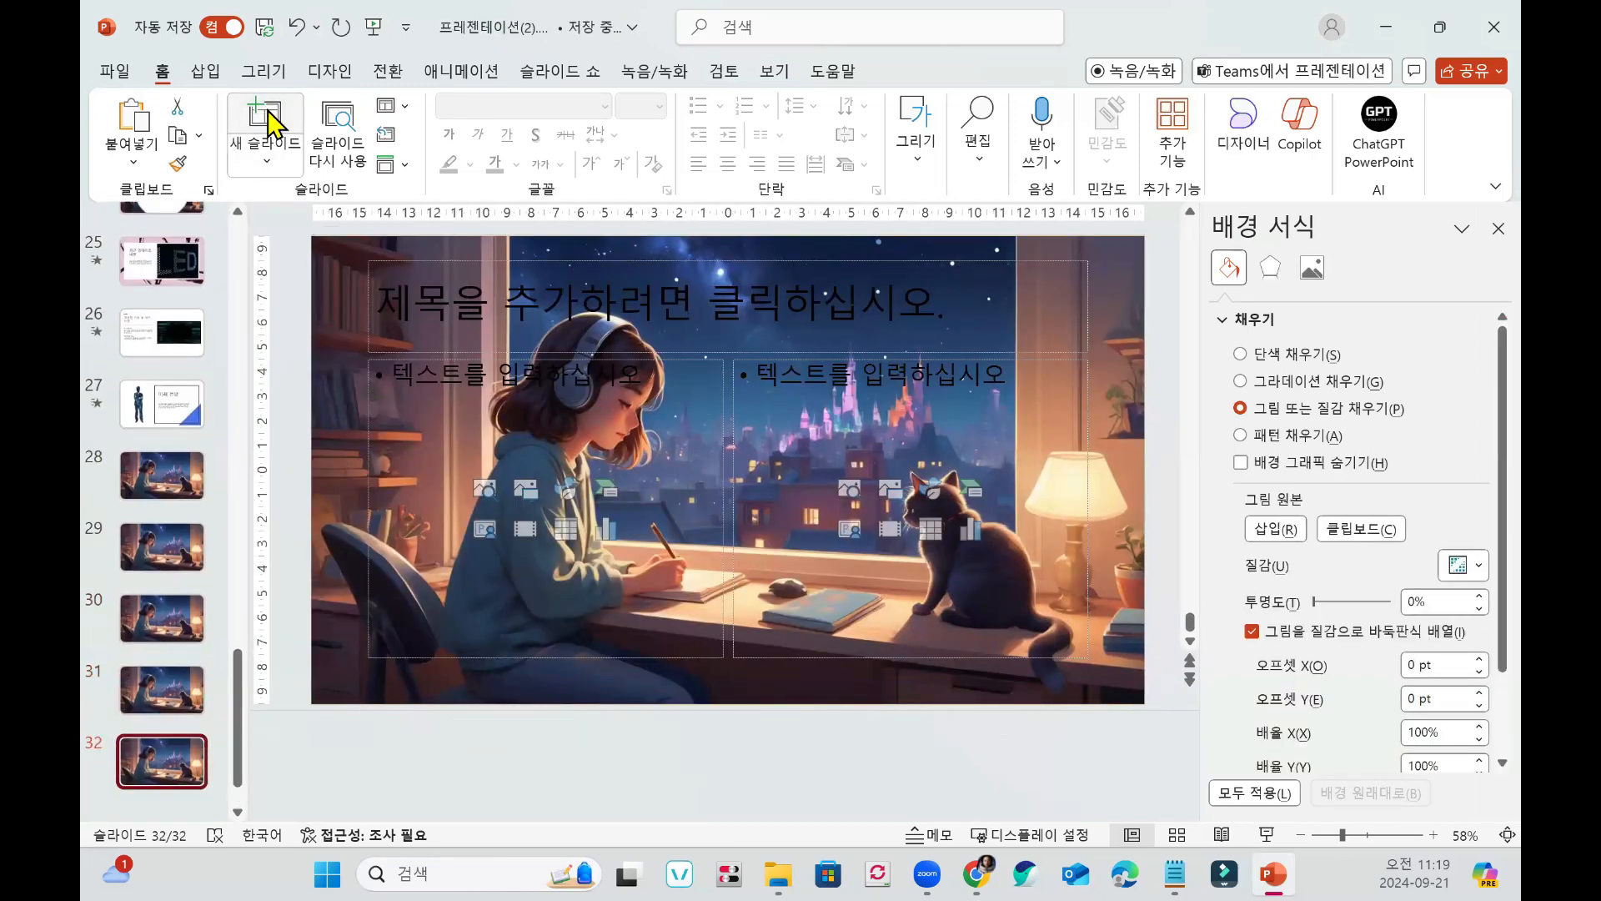
pyautogui.click(269, 117)
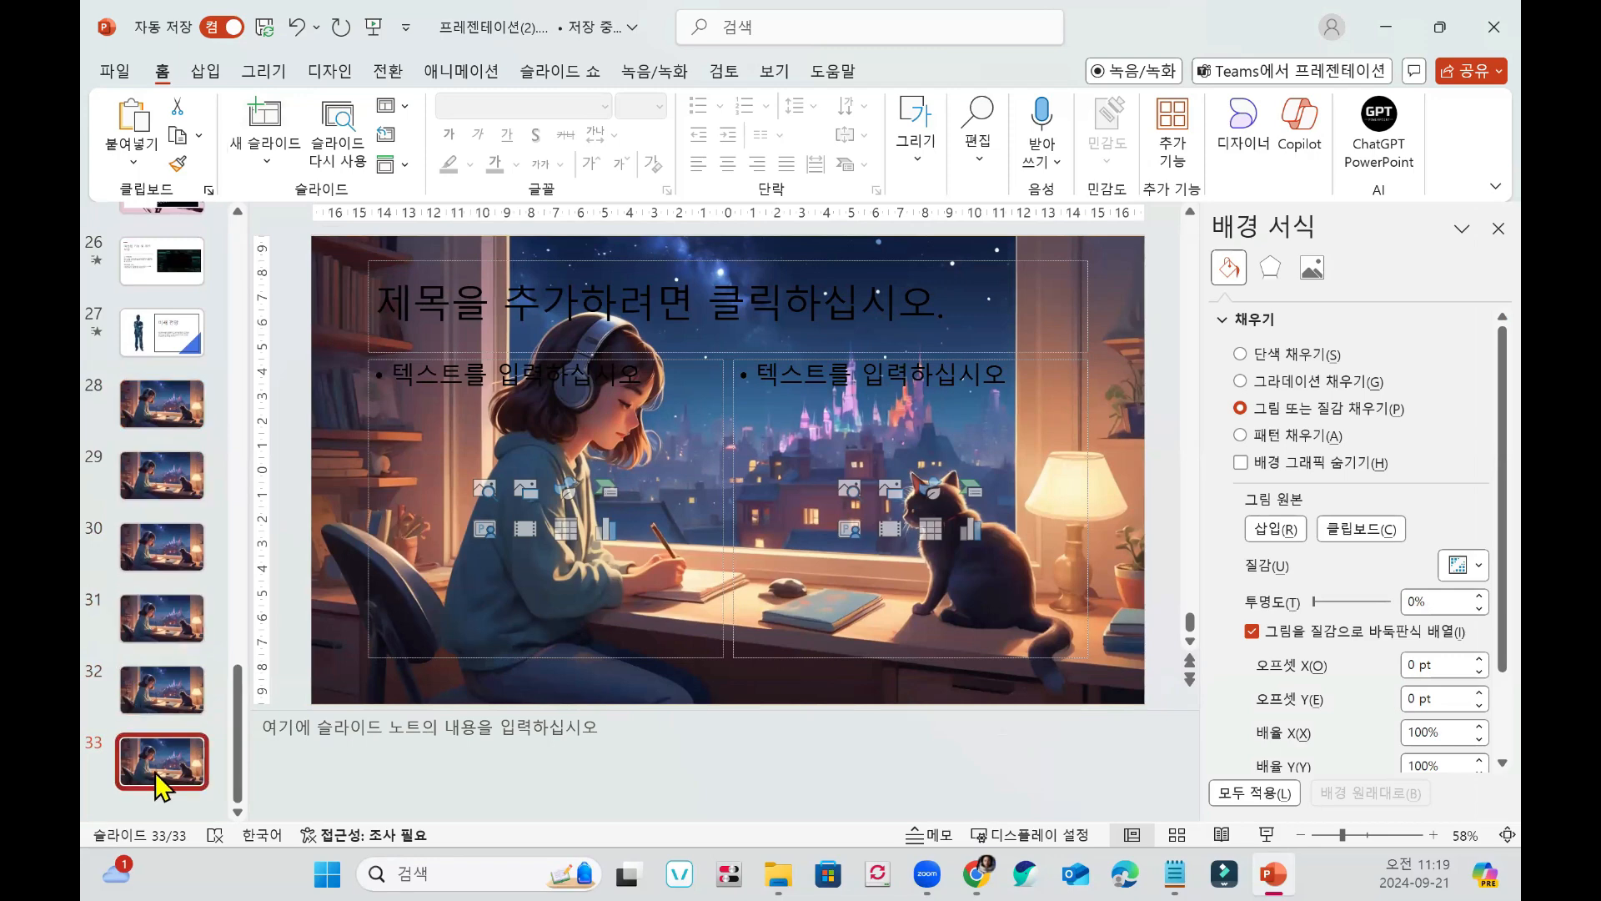
pyautogui.click(162, 618)
pyautogui.click(167, 420)
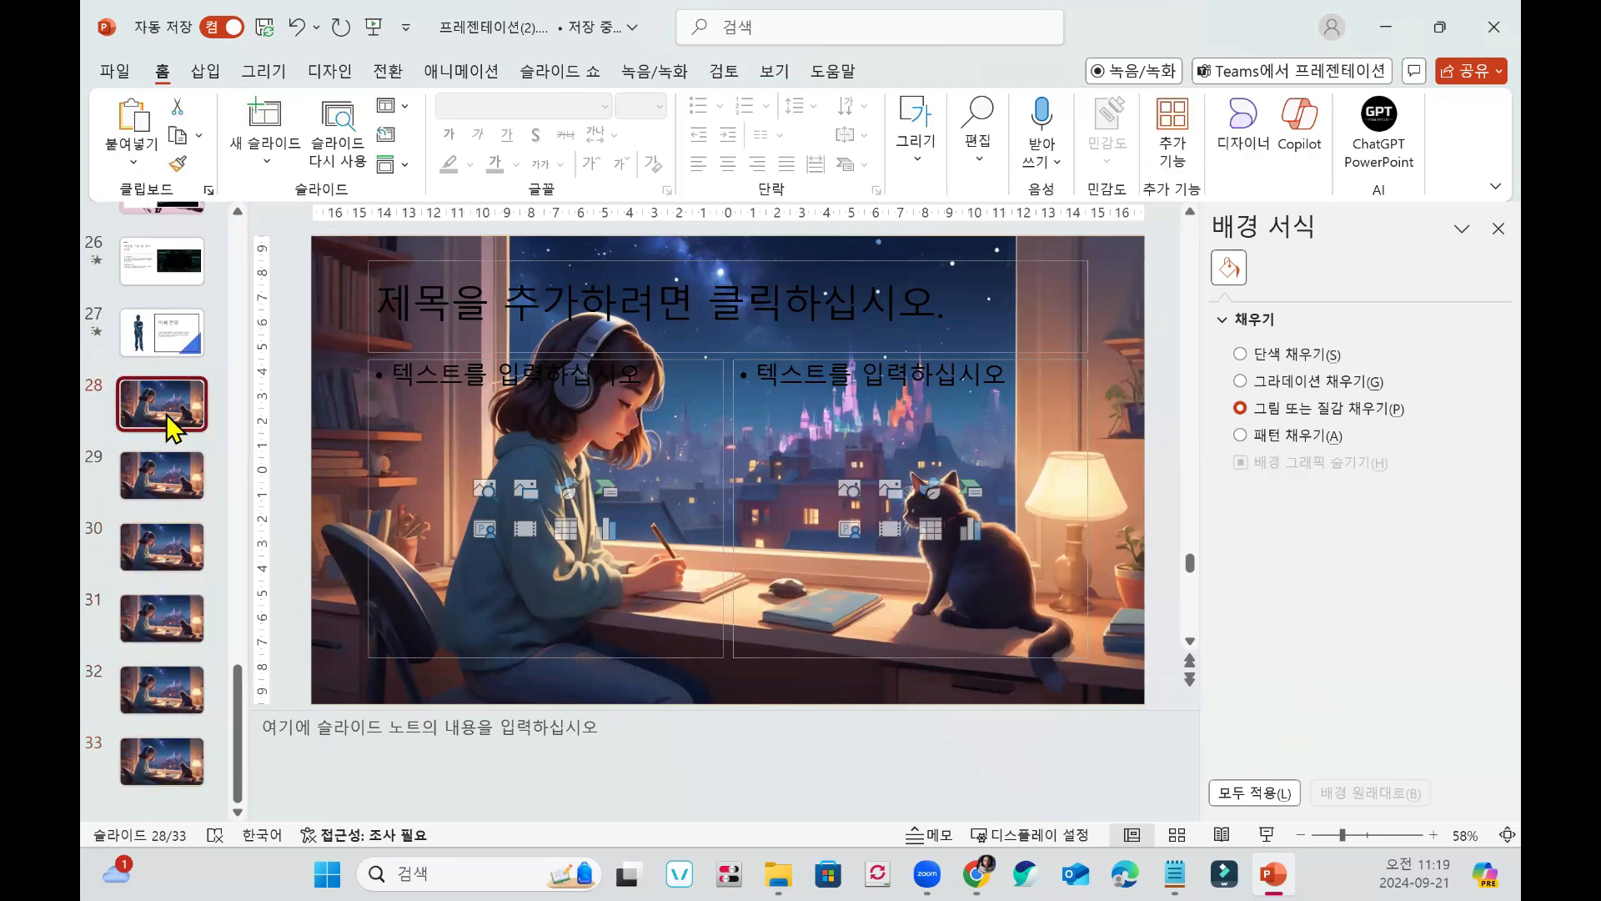
pyautogui.scroll(3, 236, 234)
pyautogui.scroll(10, 236, 234)
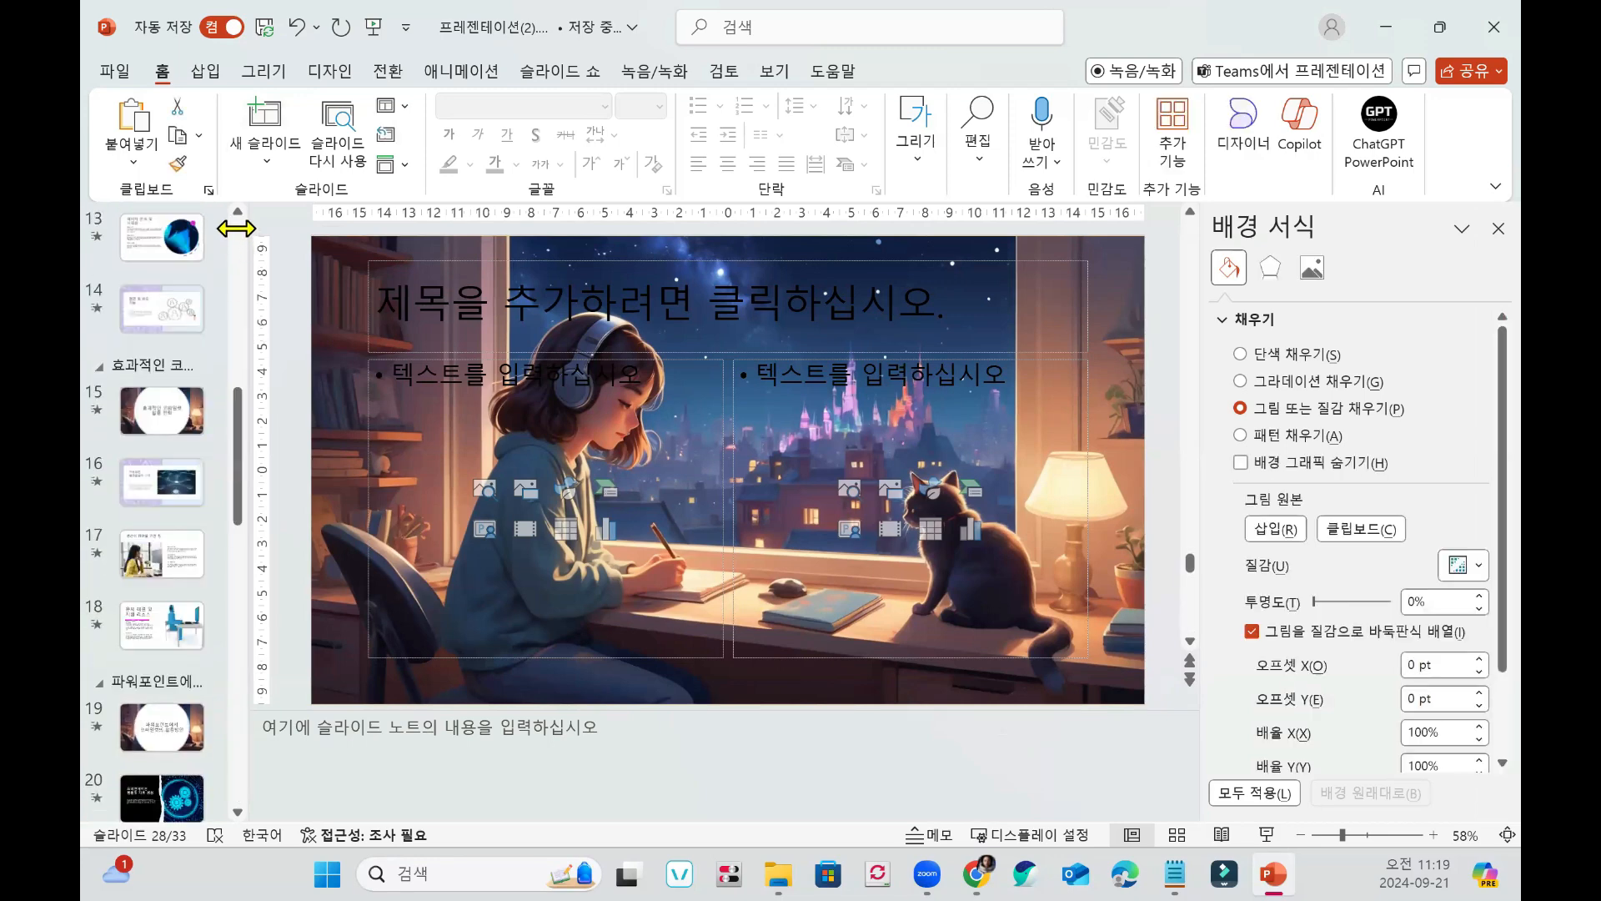
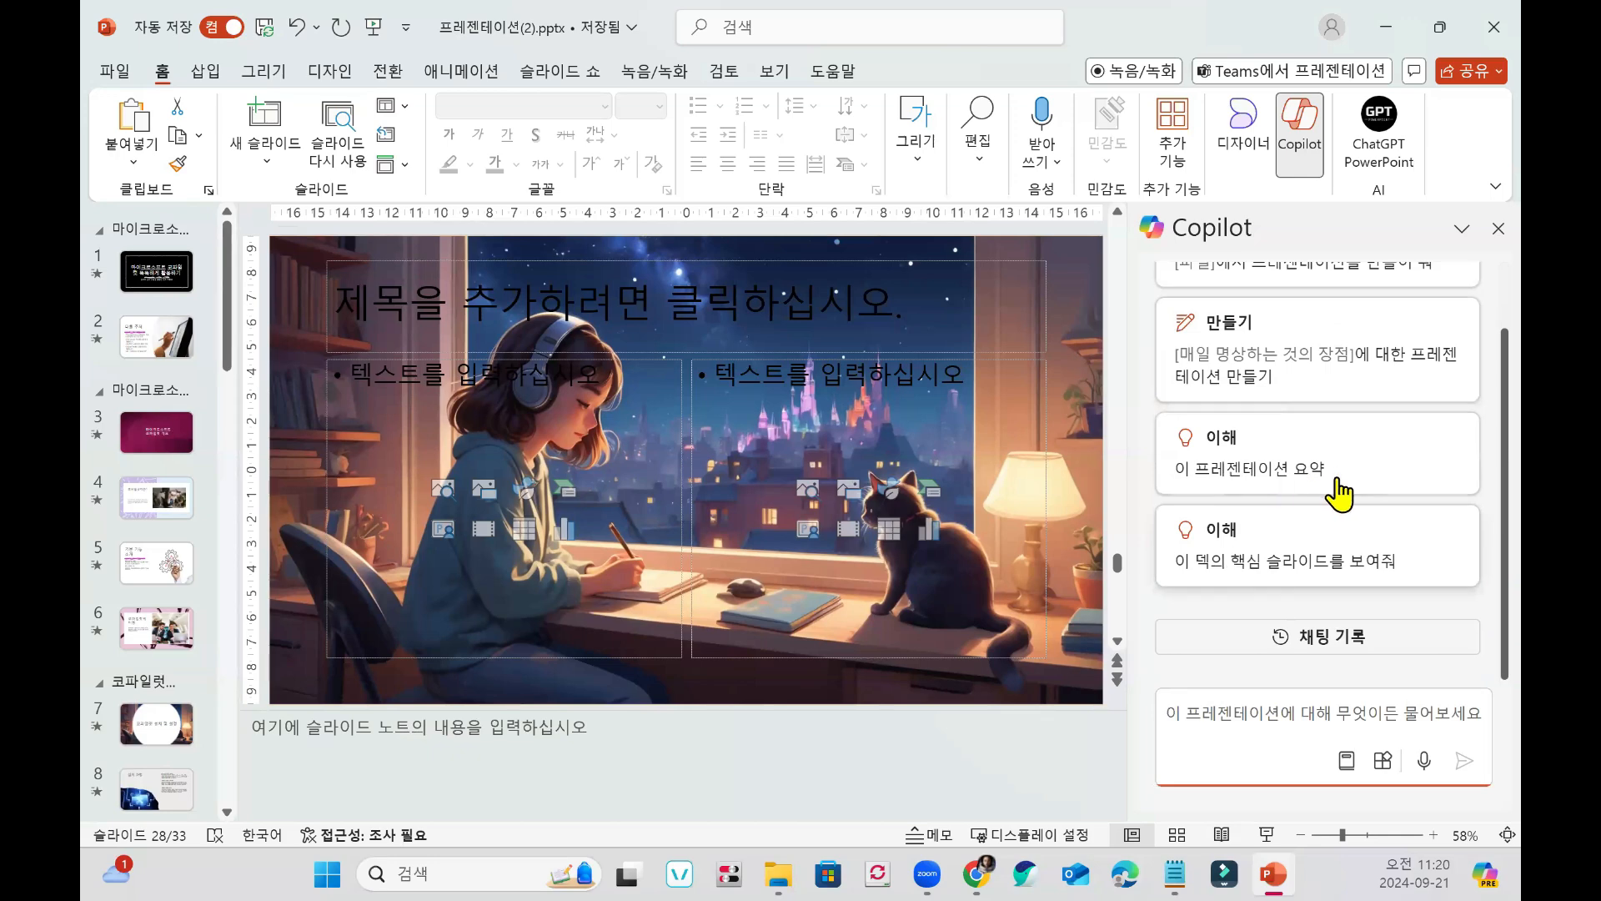
# View the prompts Copilot suggests in the 이해 category for the finished presentation, leaving all of them unused.
pyautogui.click(1424, 760)
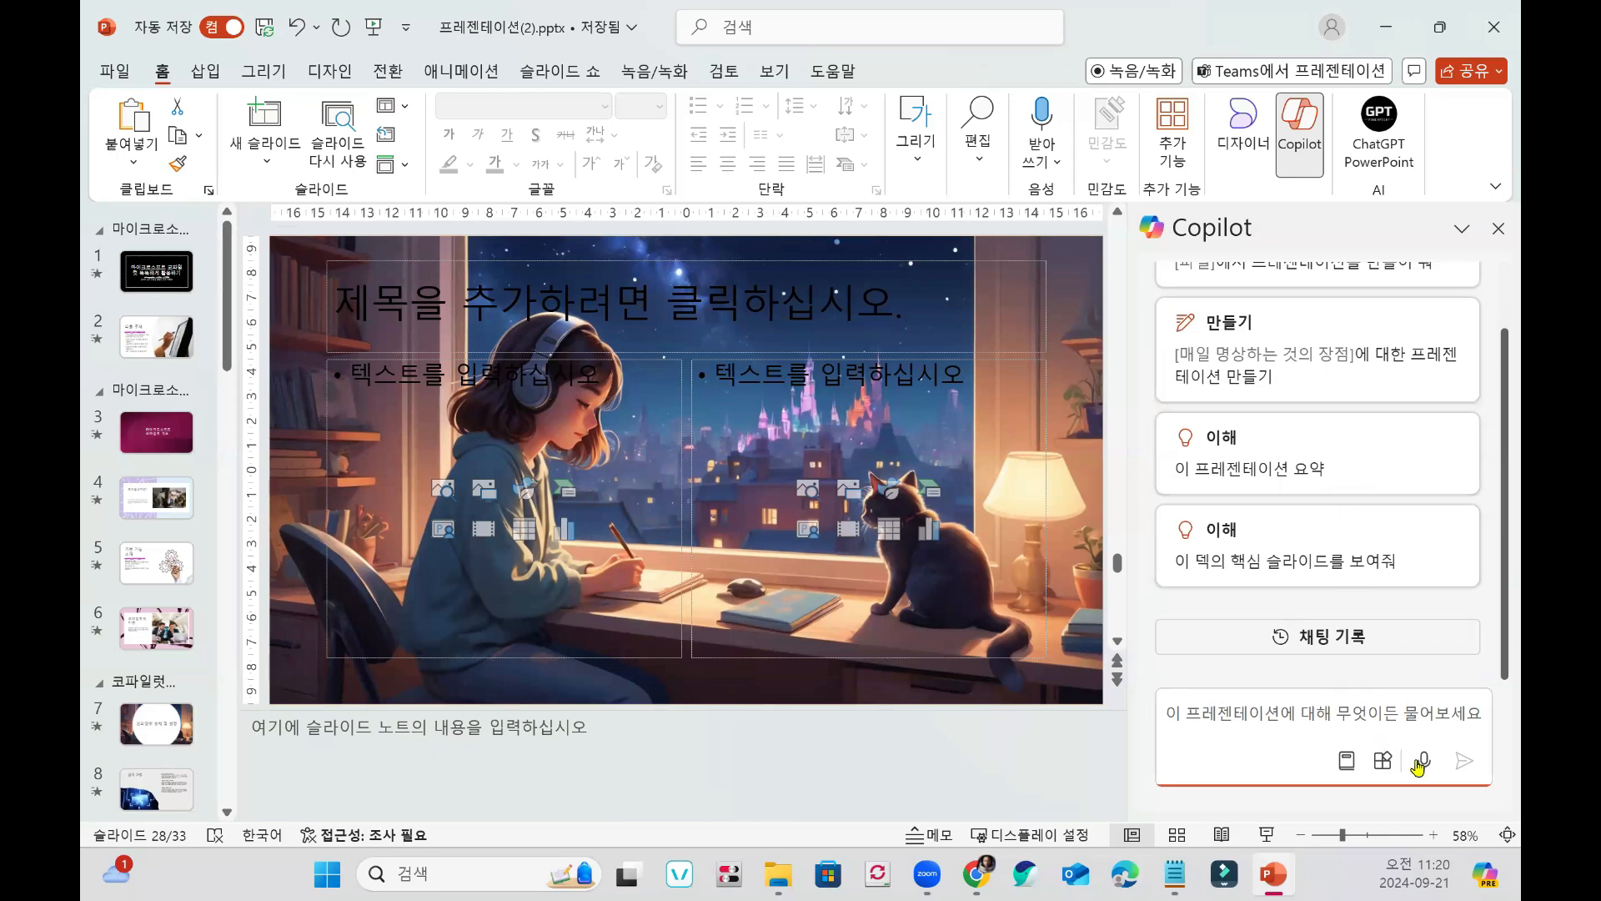
pyautogui.click(1347, 760)
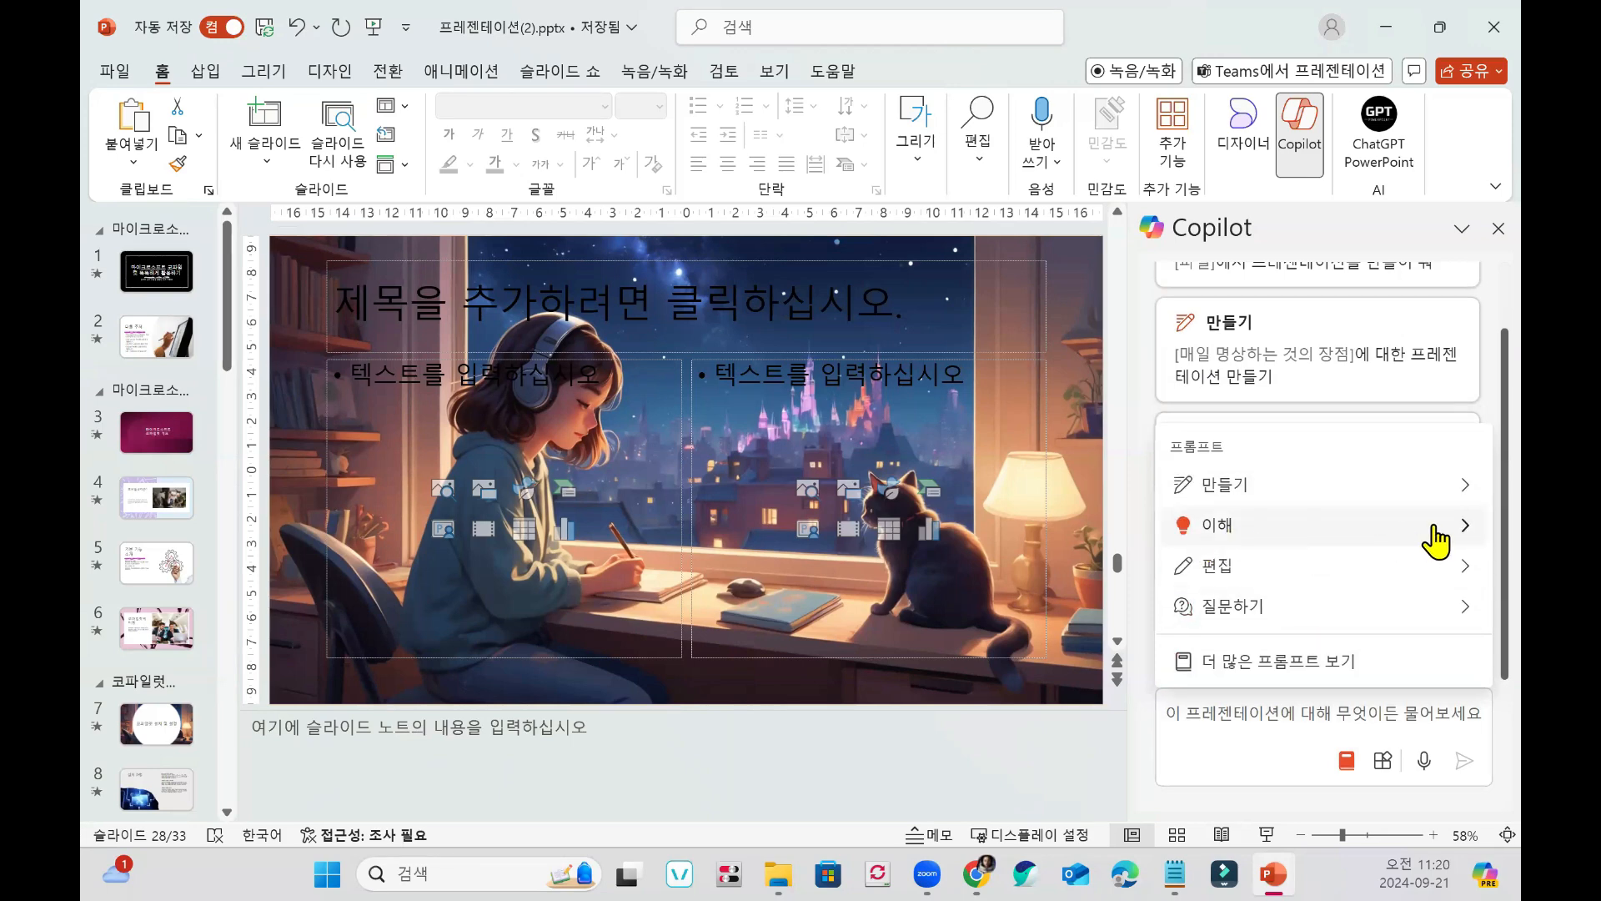
pyautogui.click(1466, 533)
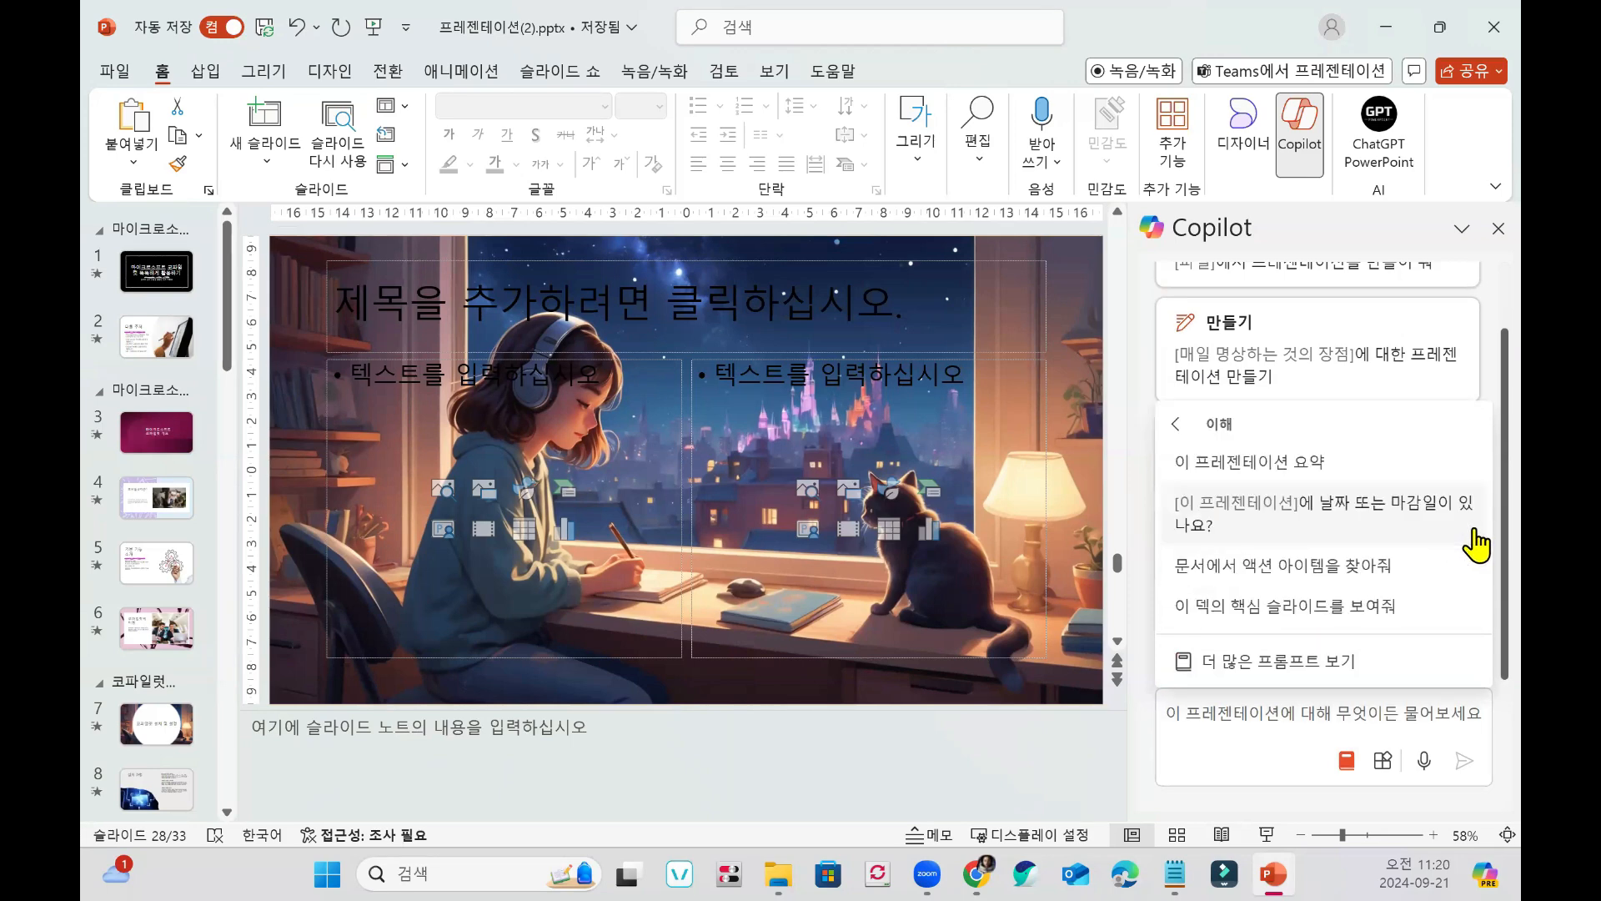
pyautogui.click(1178, 425)
pyautogui.click(746, 734)
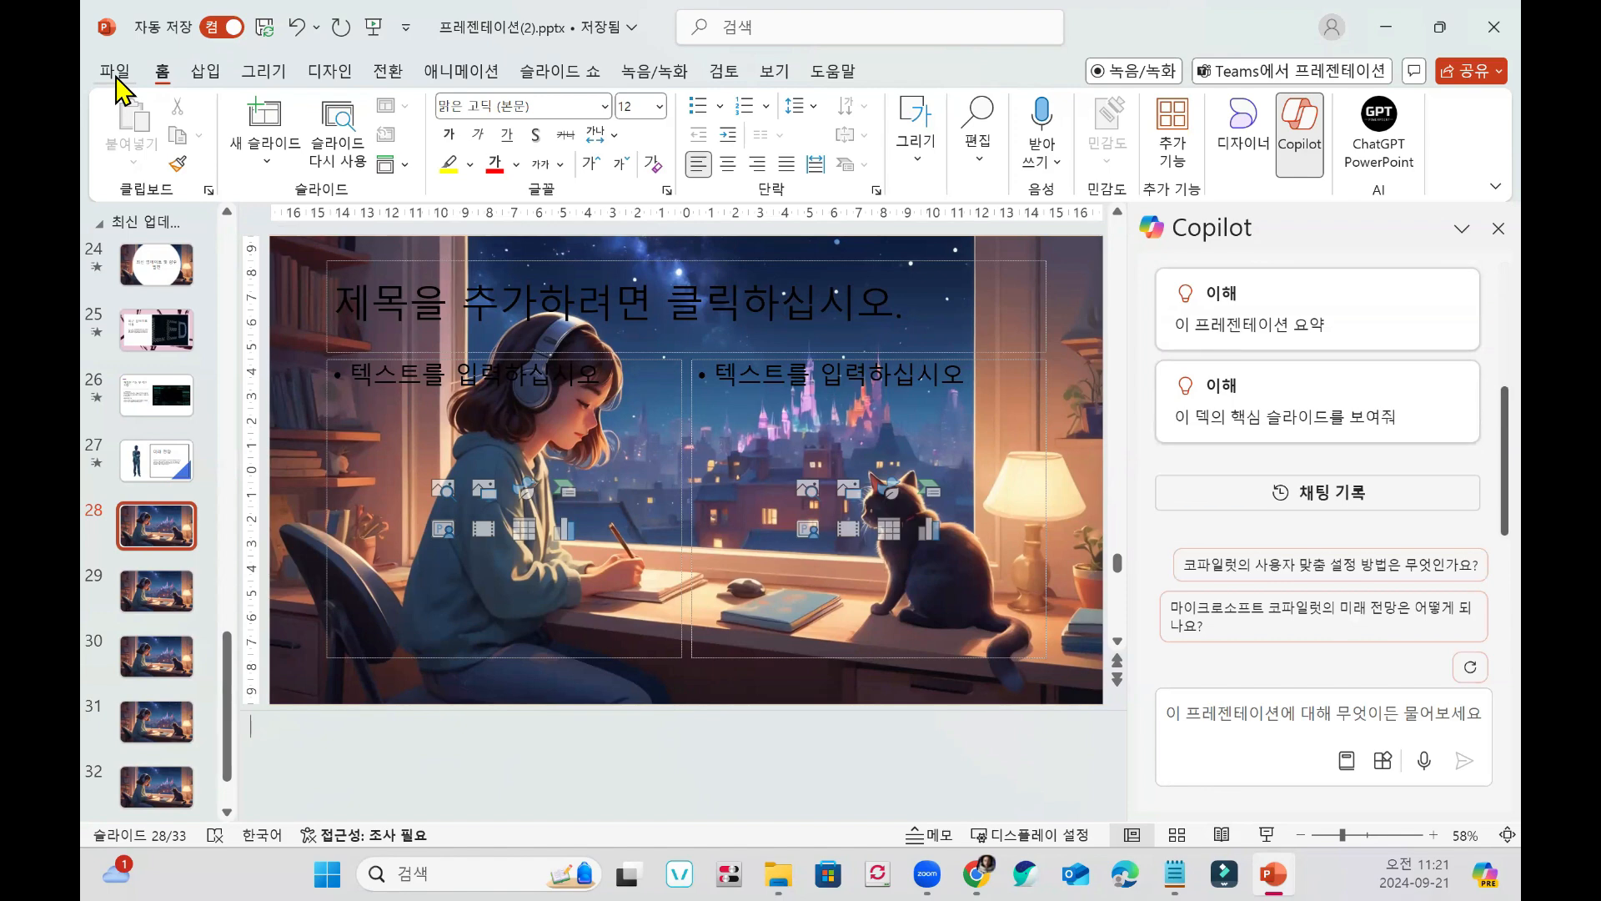
# Create a new blank presentation and show Copilot in it.
pyautogui.click(116, 74)
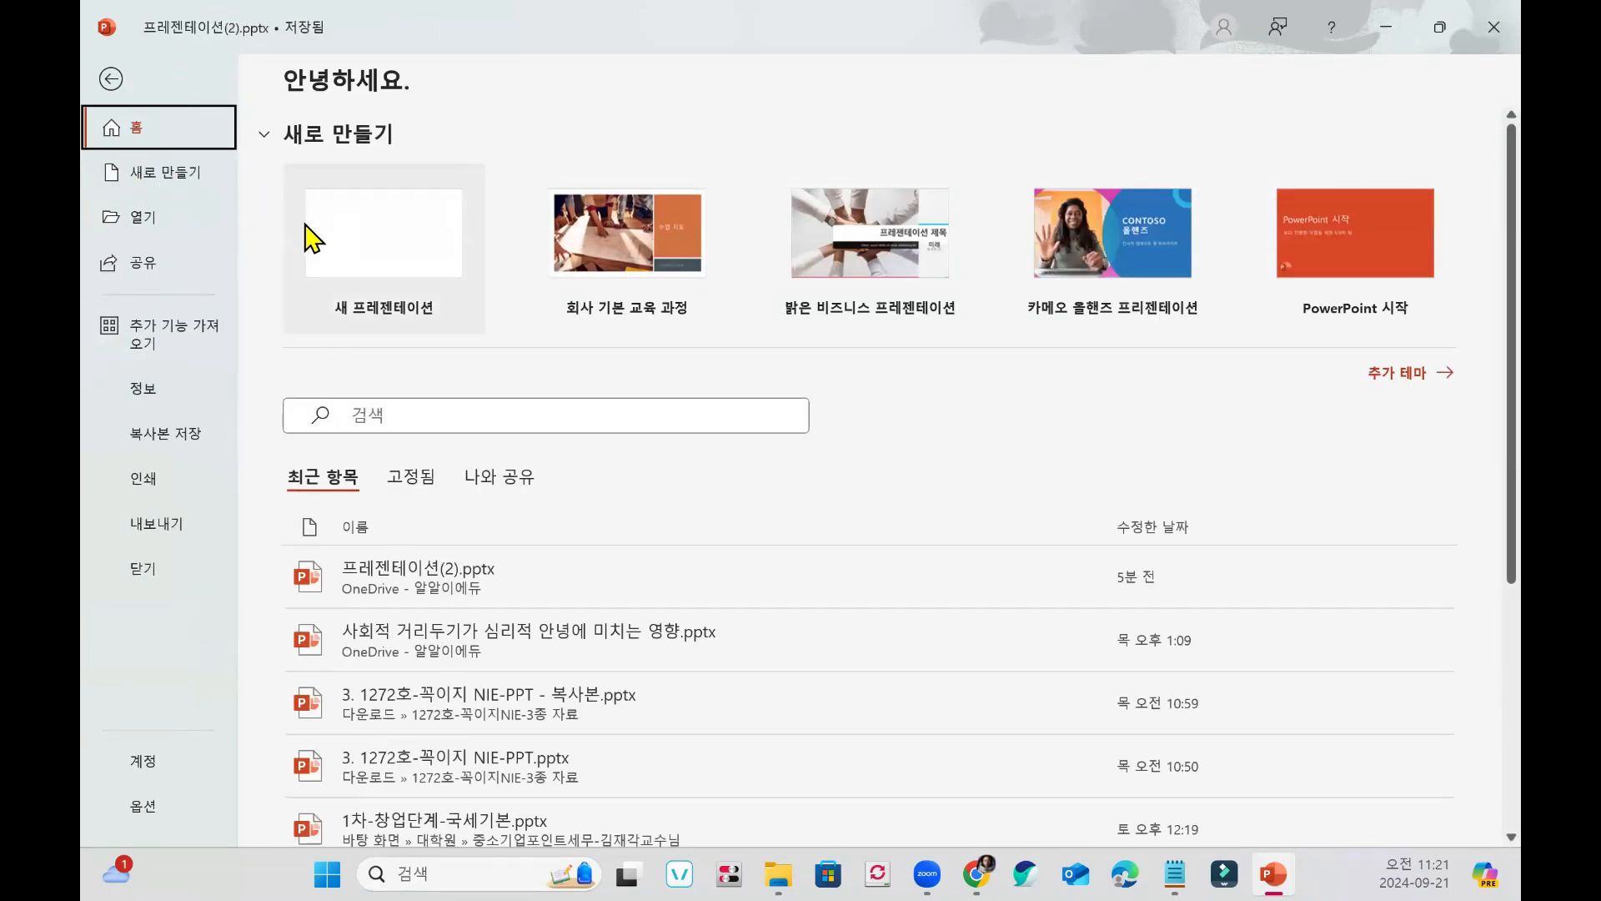
pyautogui.click(365, 259)
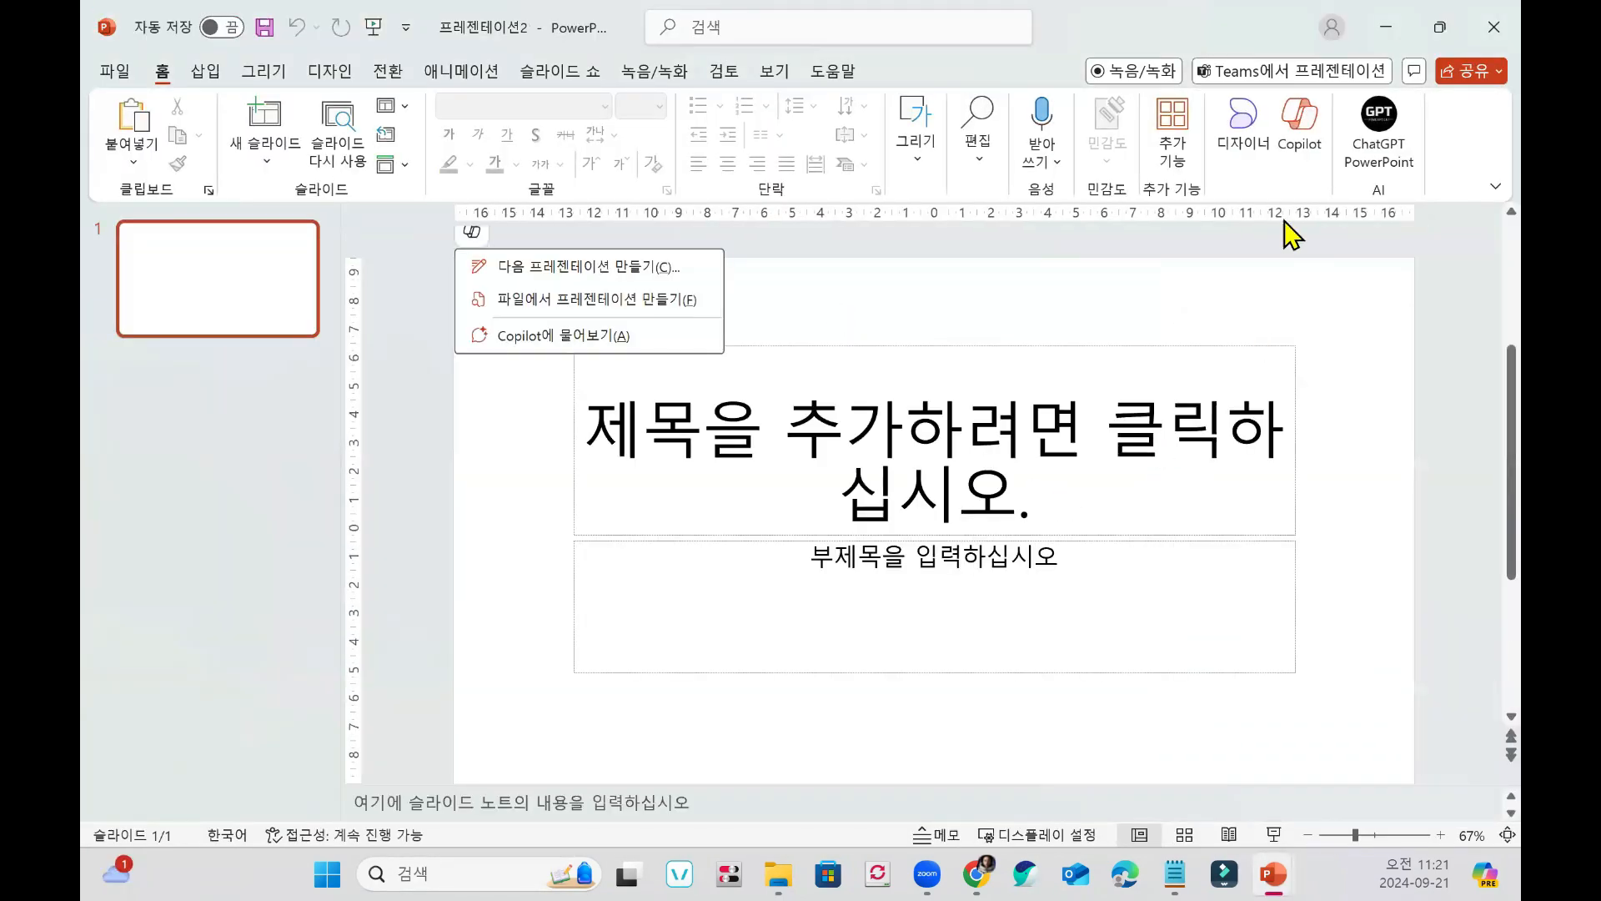
pyautogui.click(1307, 135)
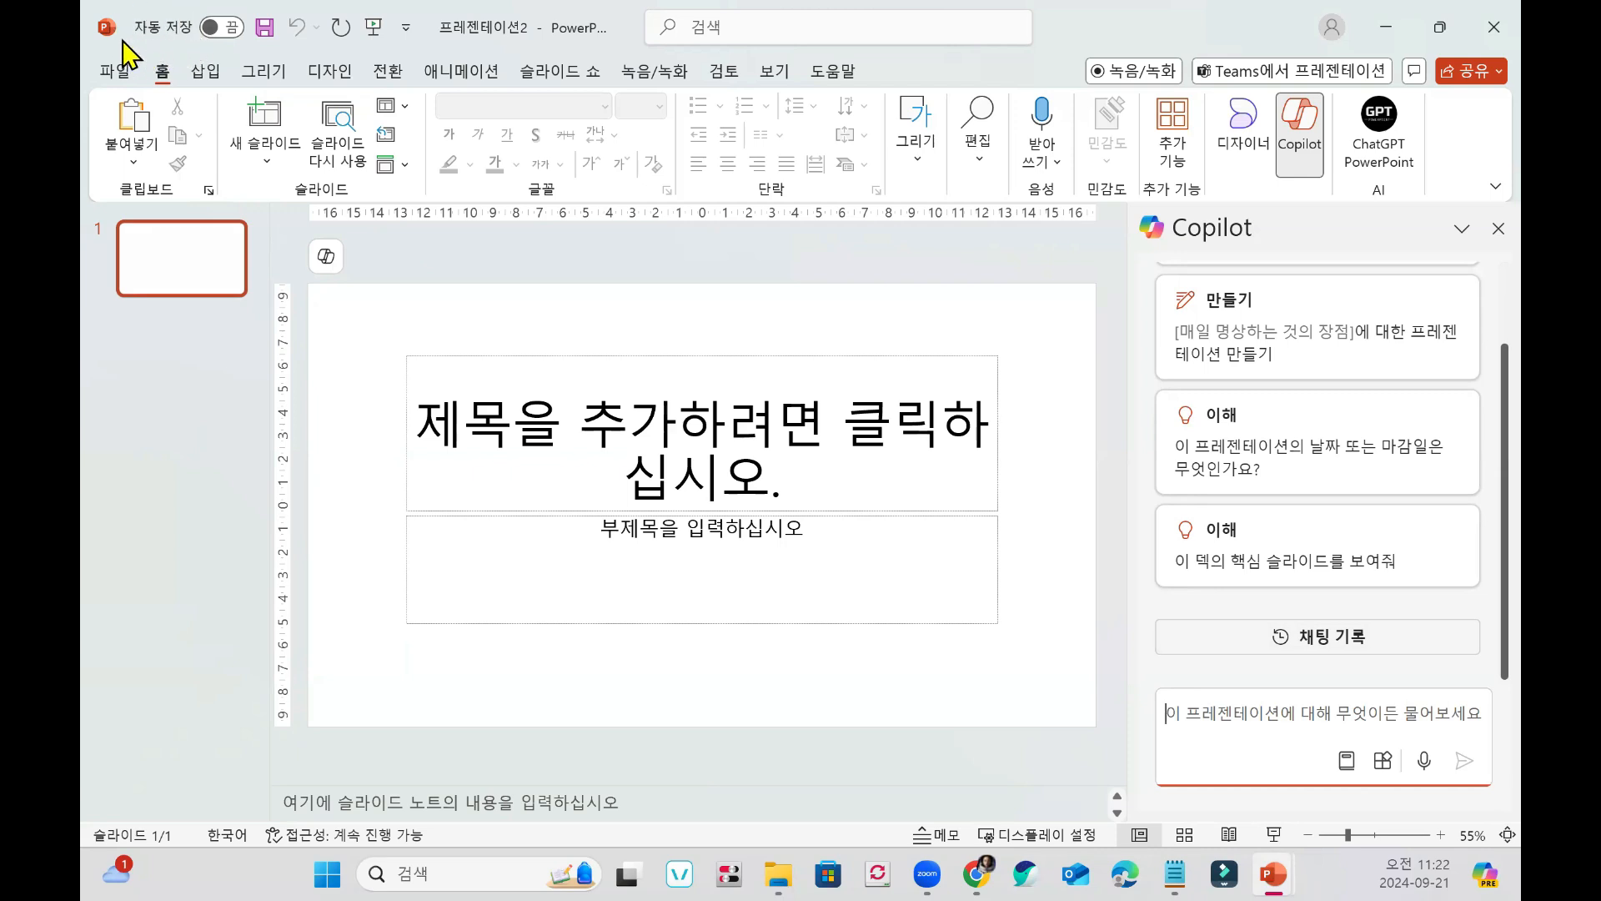
# Turn on AutoSave for the blank presentation, storing it in OneDrive - 알알이에듀 under the name 프레젠테이션.
pyautogui.click(232, 31)
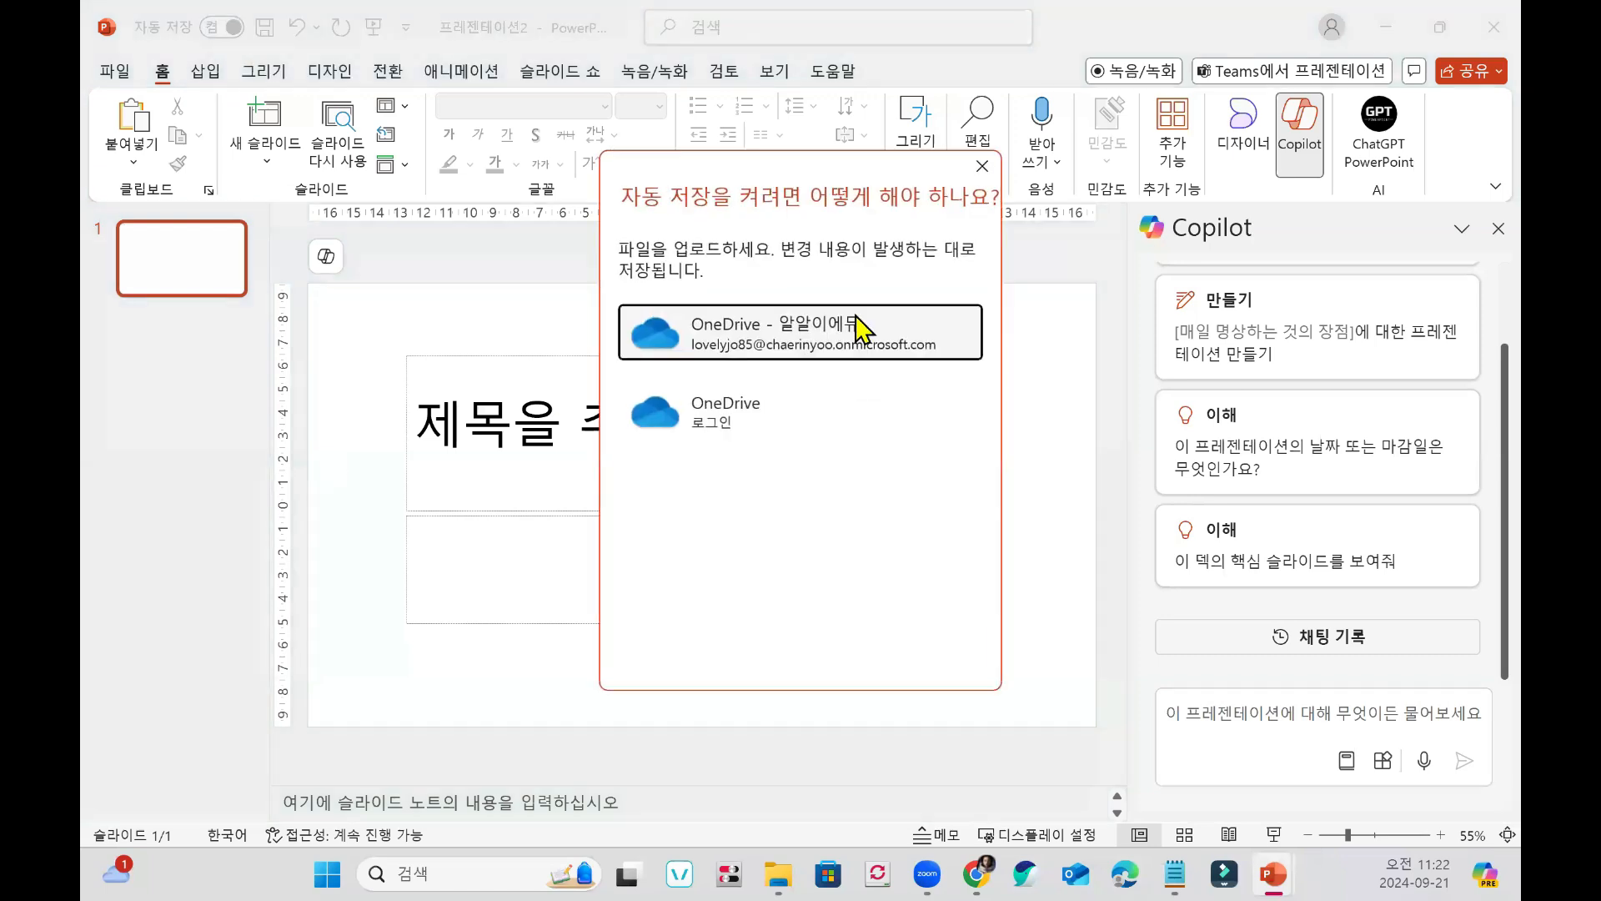
pyautogui.click(833, 352)
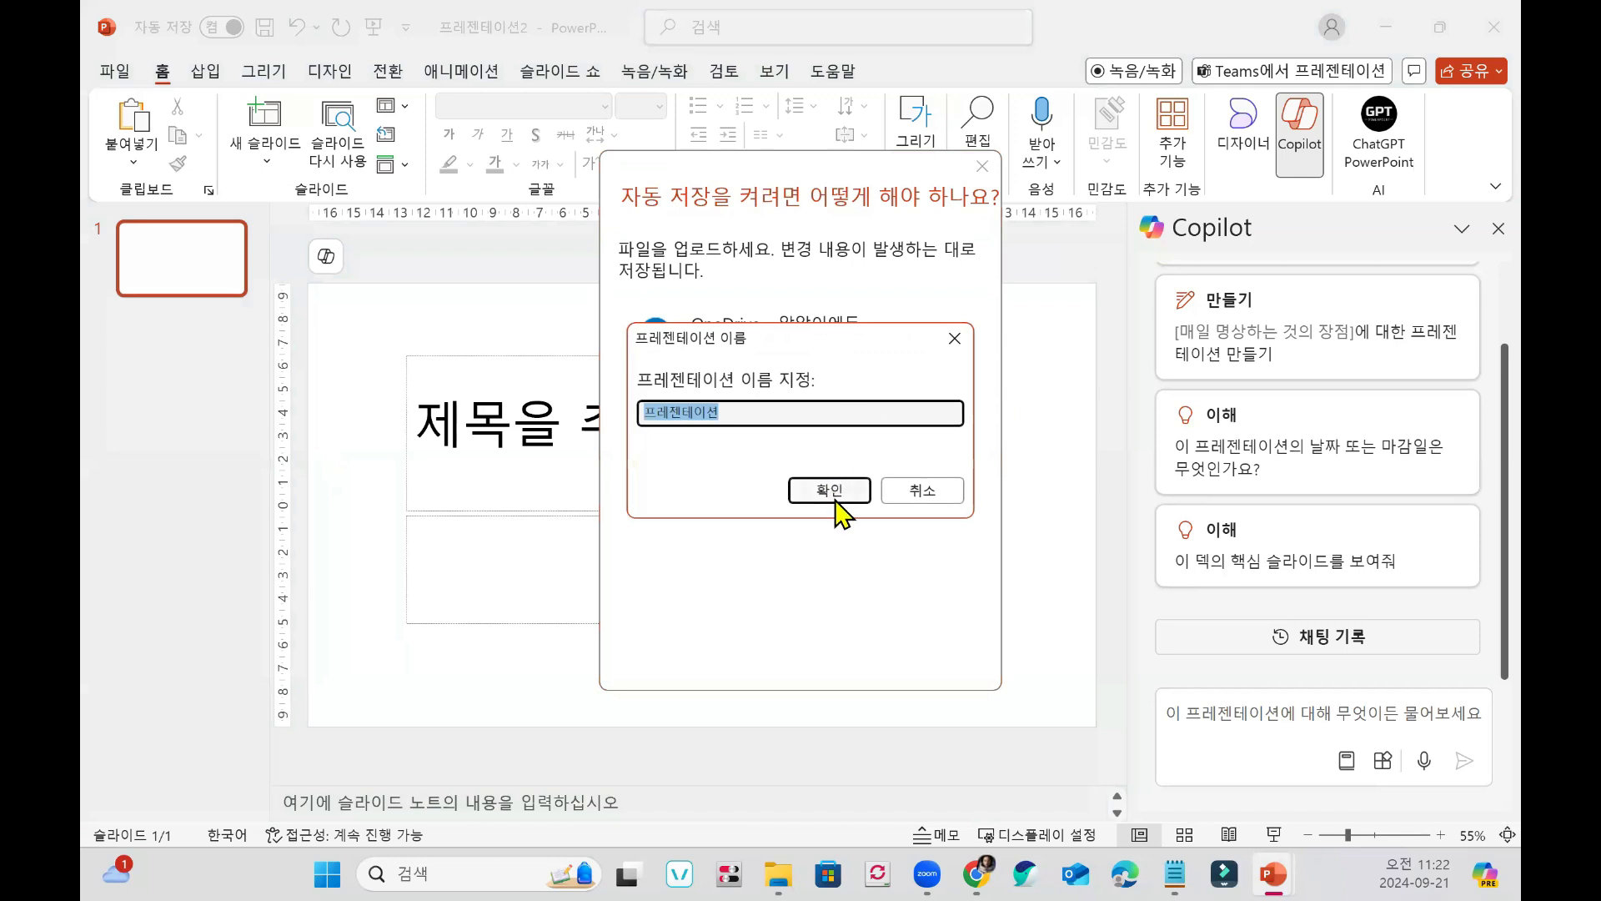
pyautogui.click(834, 499)
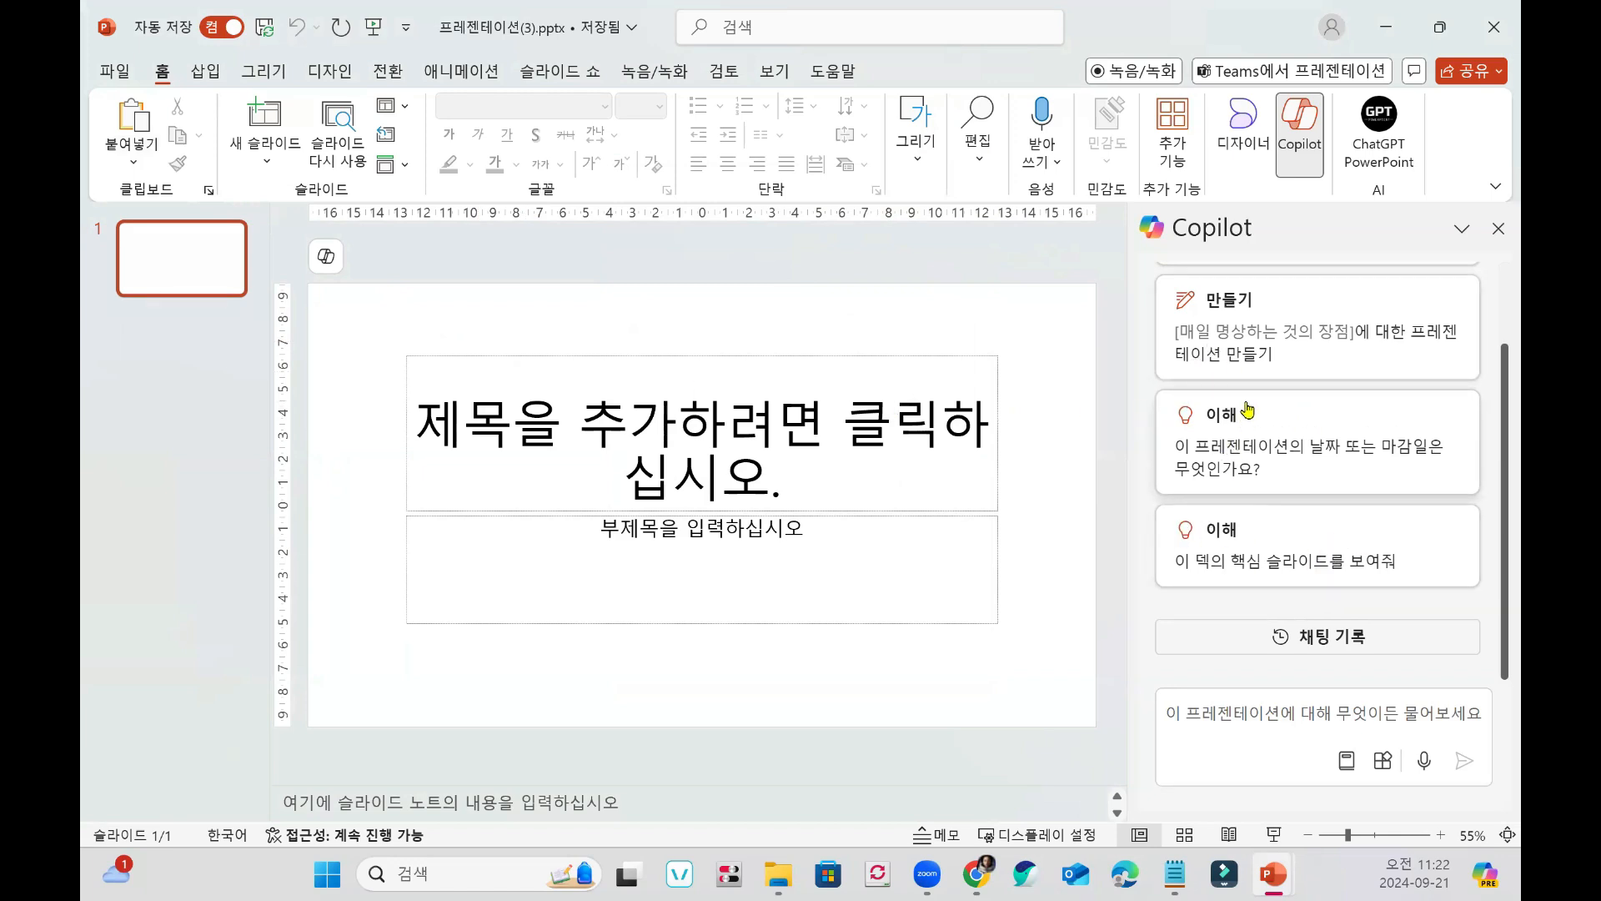
# Review Copilot's suggestion cards and prompt categories for the blank presentation.
pyautogui.scroll(2, 1251, 500)
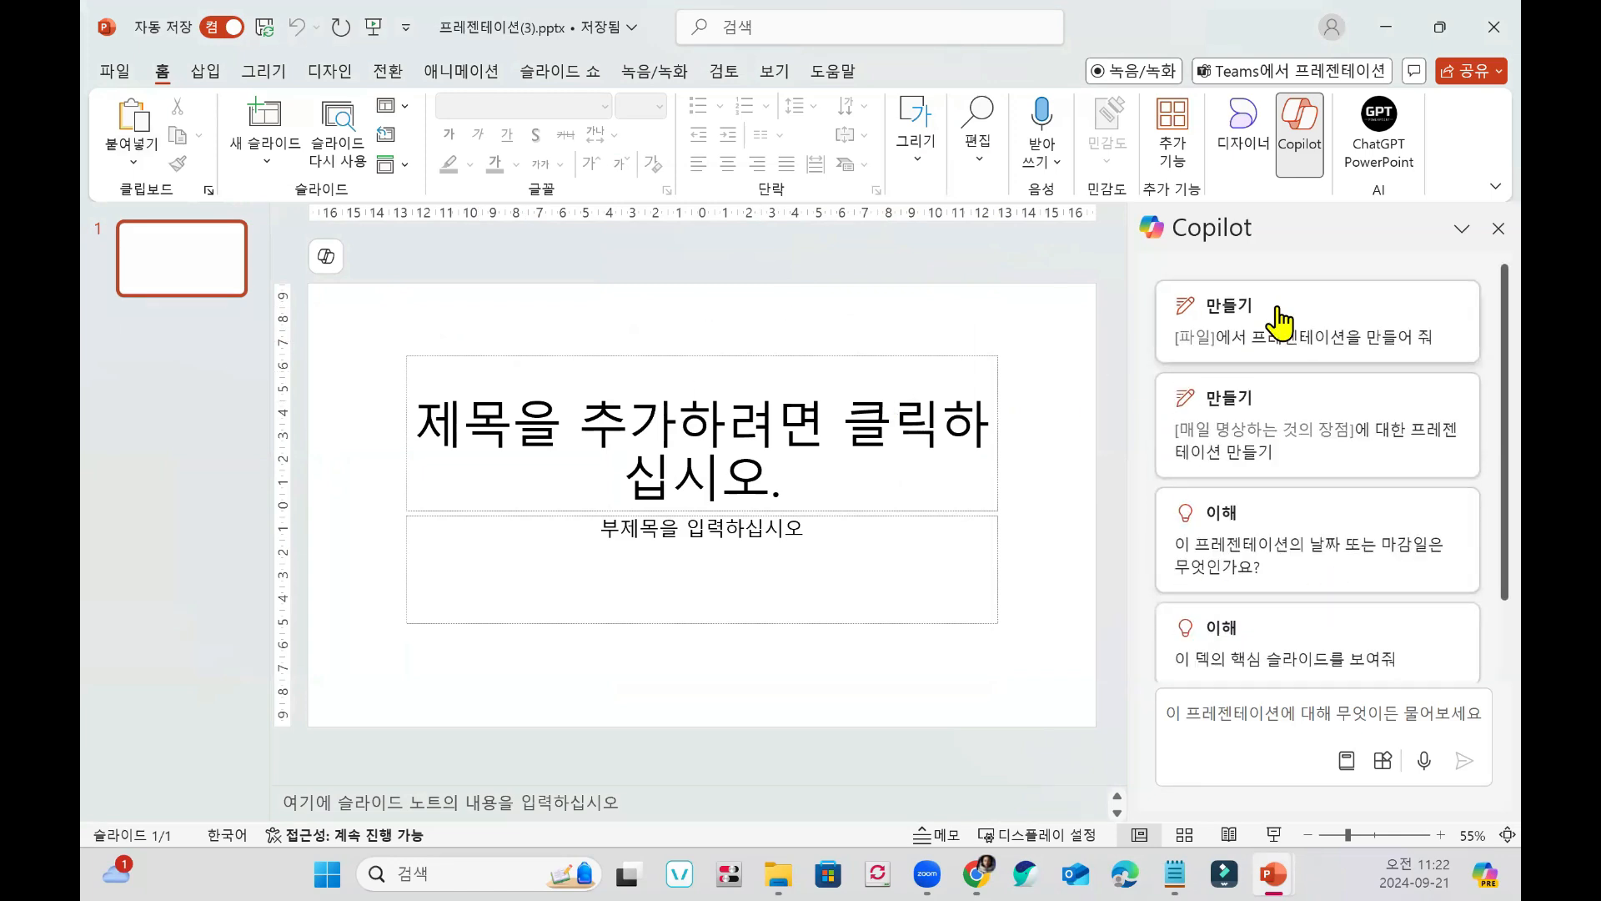
pyautogui.scroll(-2, 1356, 421)
pyautogui.scroll(-2, 1351, 425)
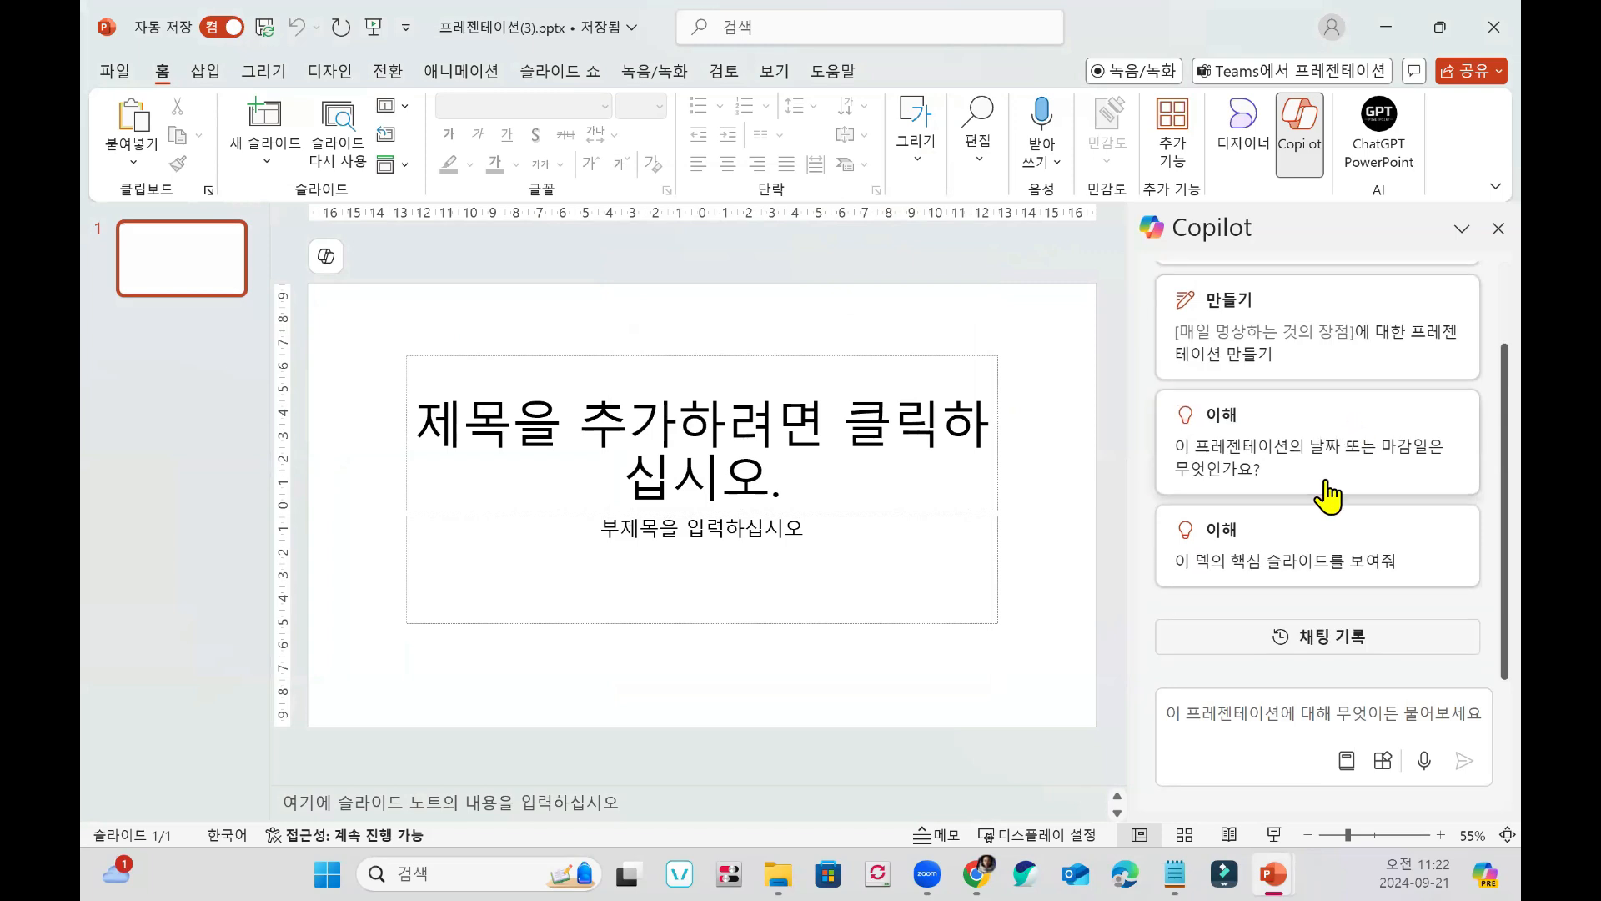
pyautogui.scroll(2, 1325, 534)
pyautogui.scroll(-2, 1327, 517)
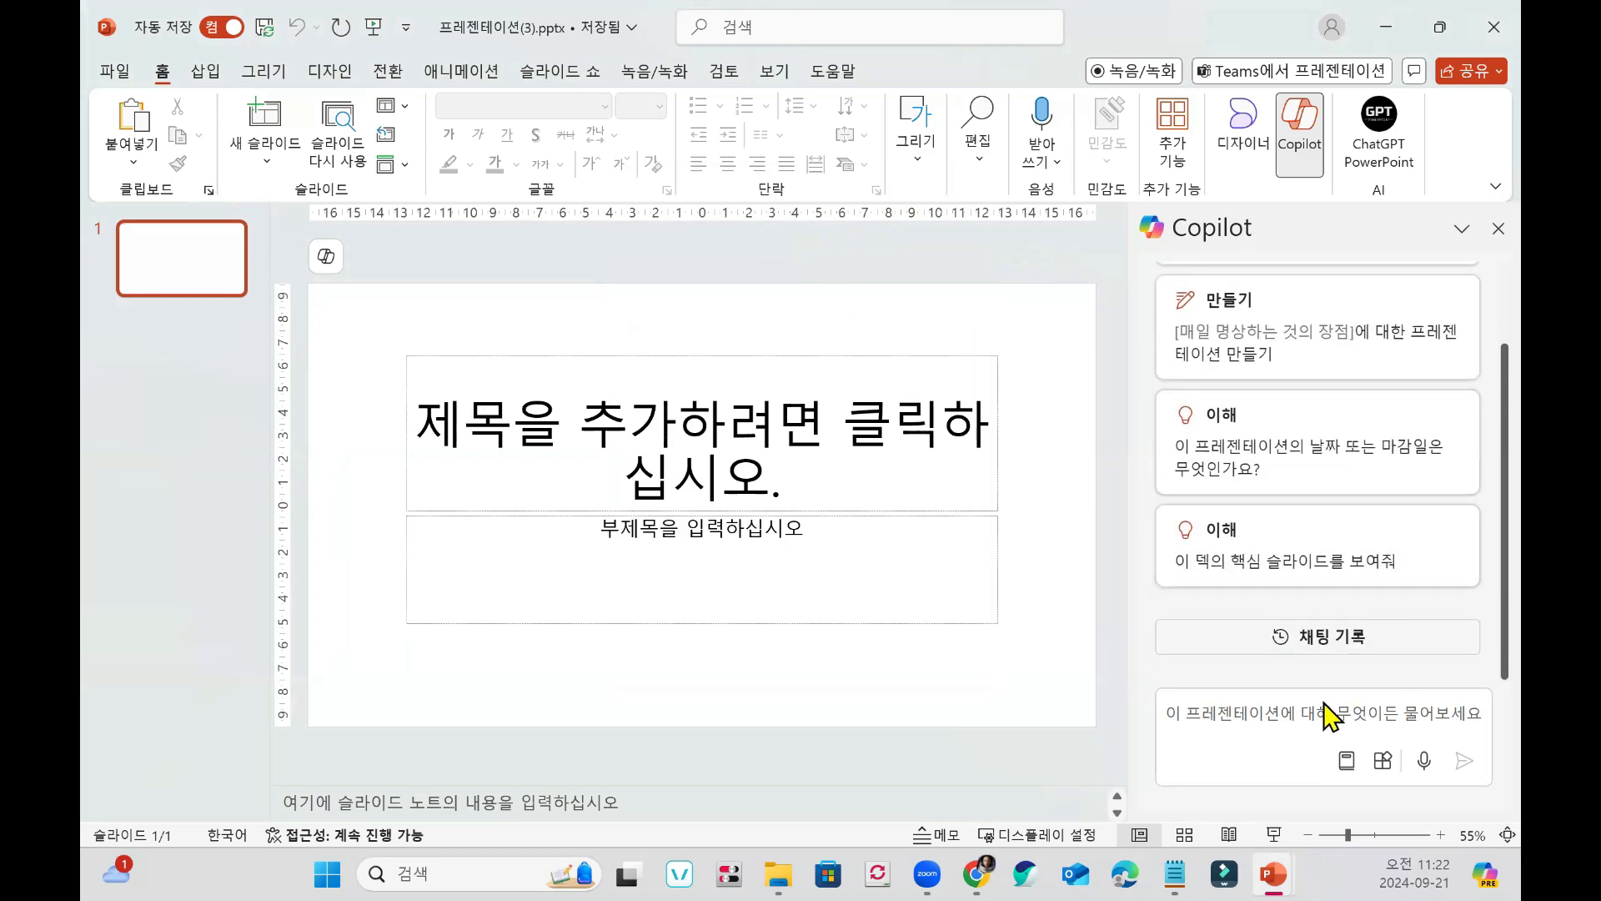
pyautogui.click(1347, 760)
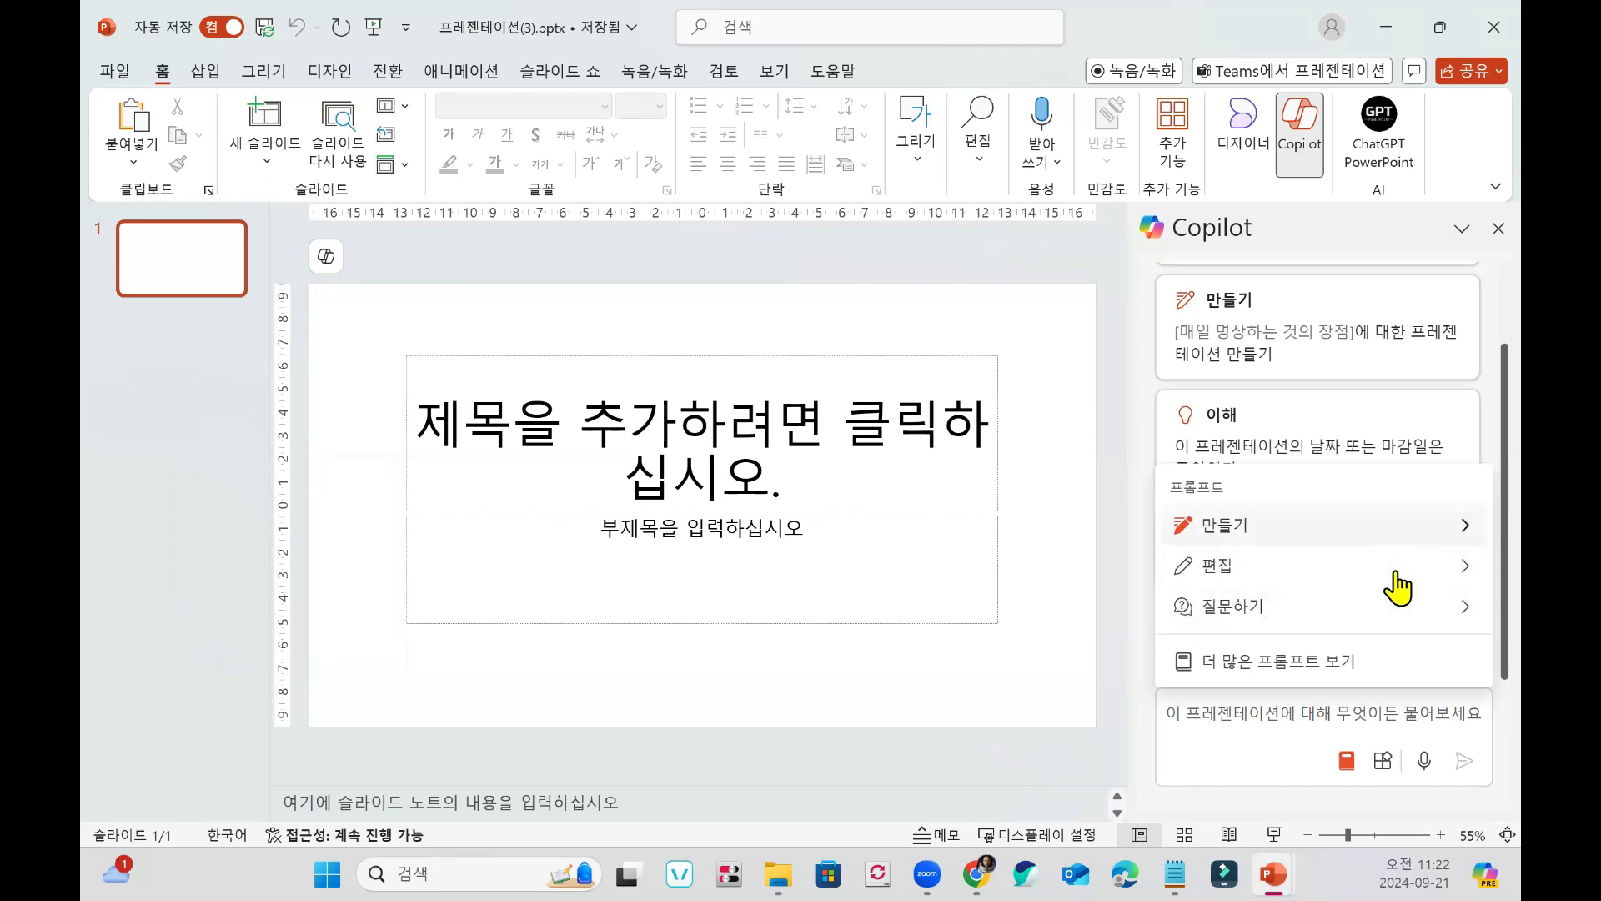
pyautogui.click(1033, 770)
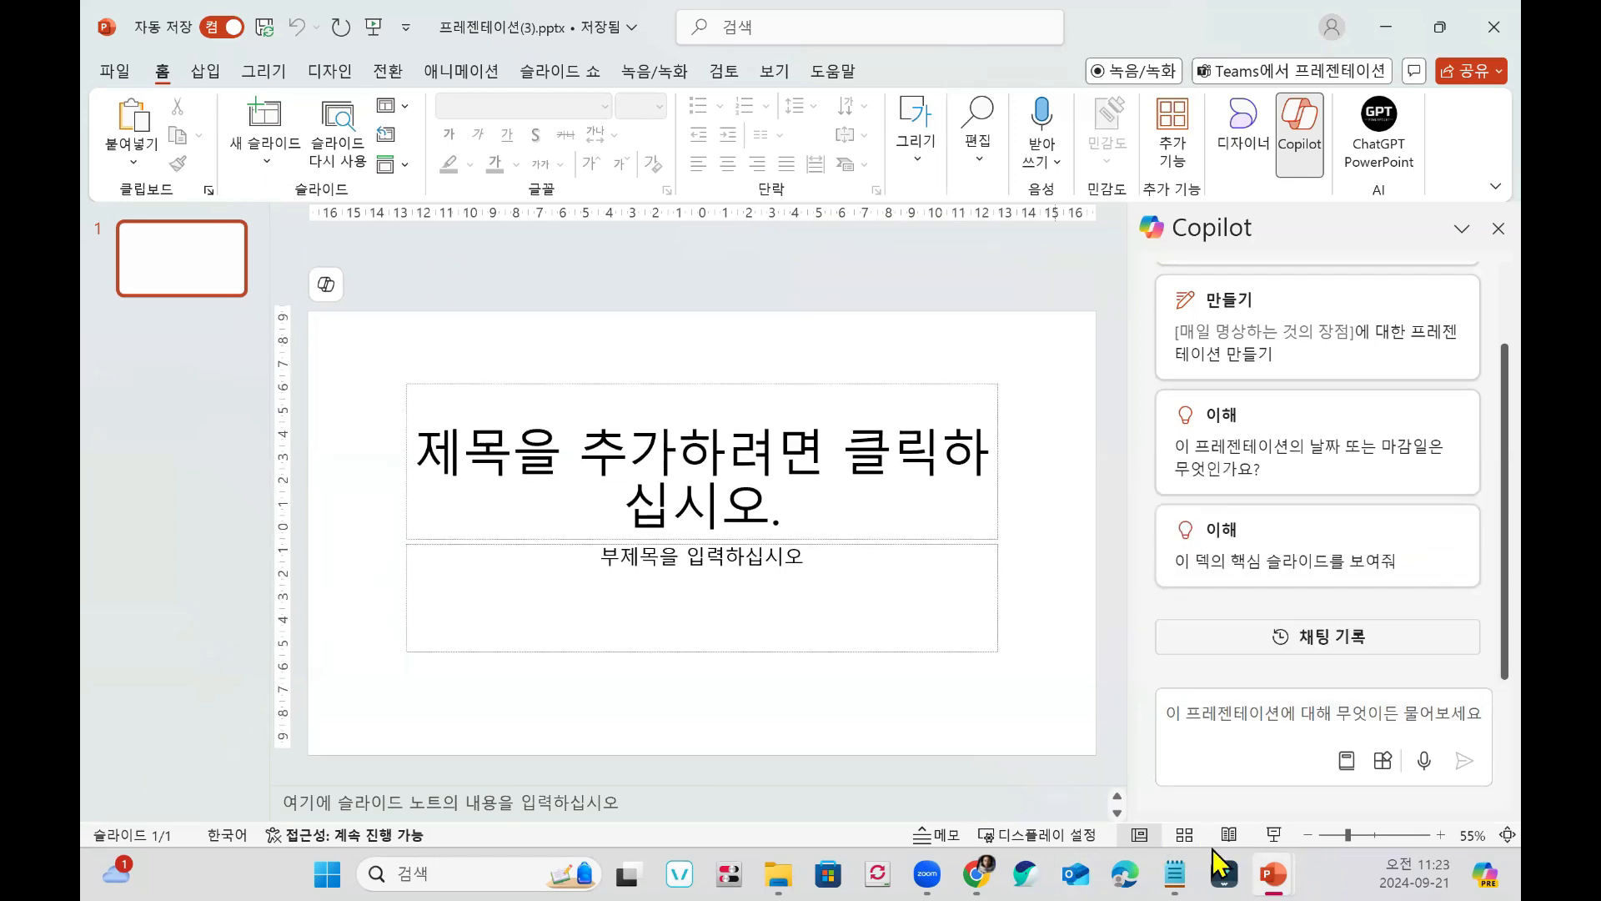
# Switch to 프레젠테이션(2).pptx to compare its 이해 prompts in Copilot, and return to the blank presentation.
pyautogui.moveTo(1275, 850)
pyautogui.click(1143, 771)
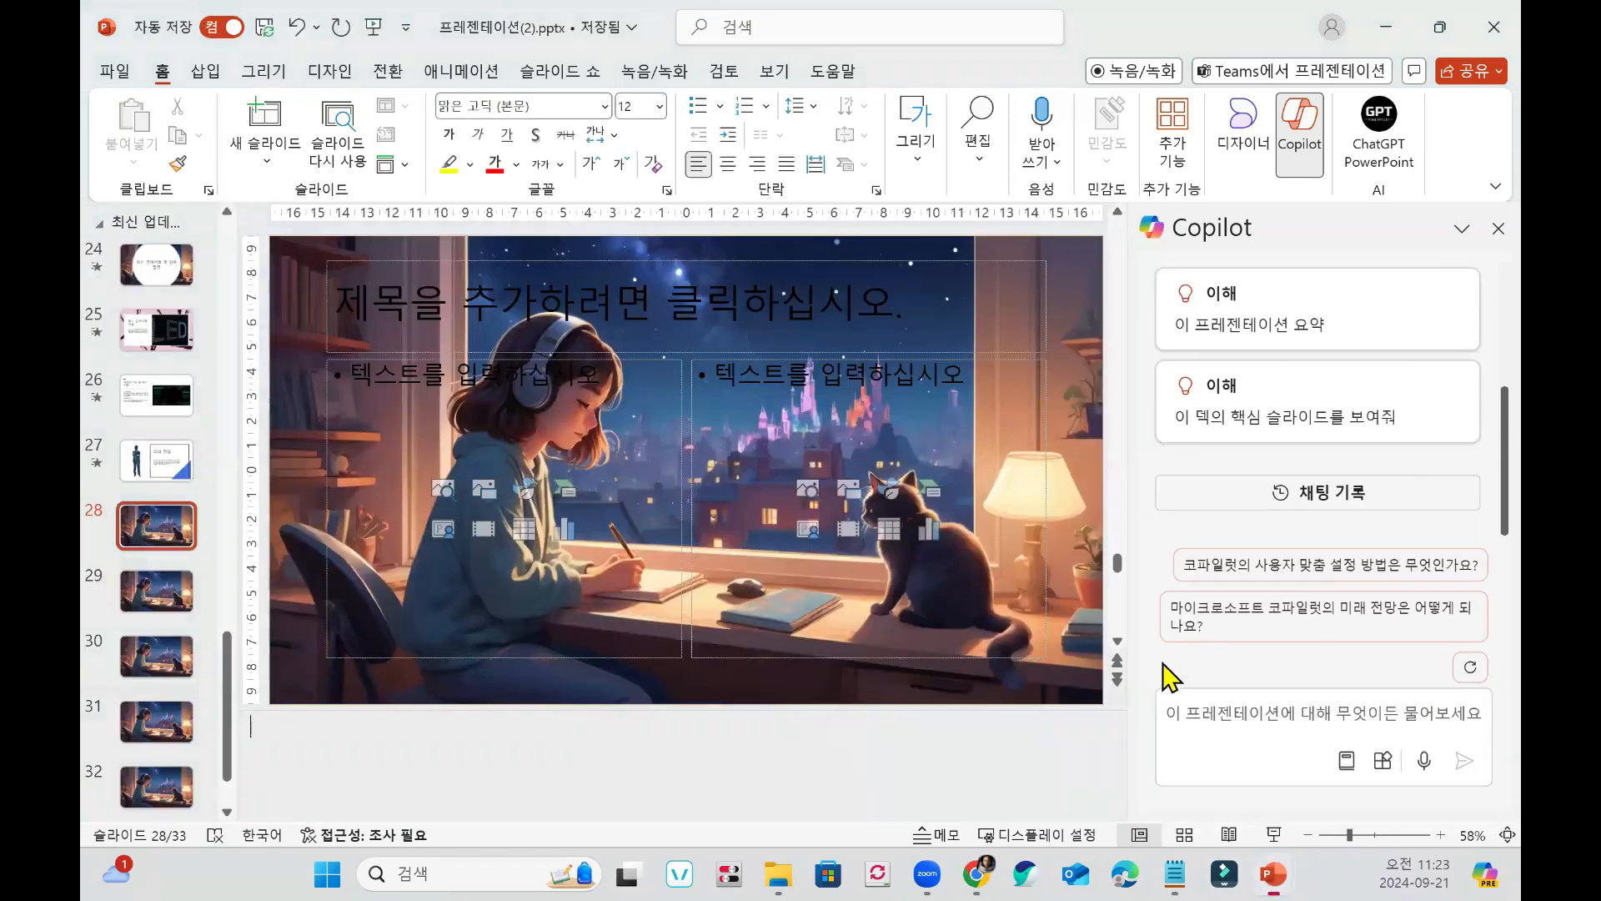
pyautogui.click(1345, 760)
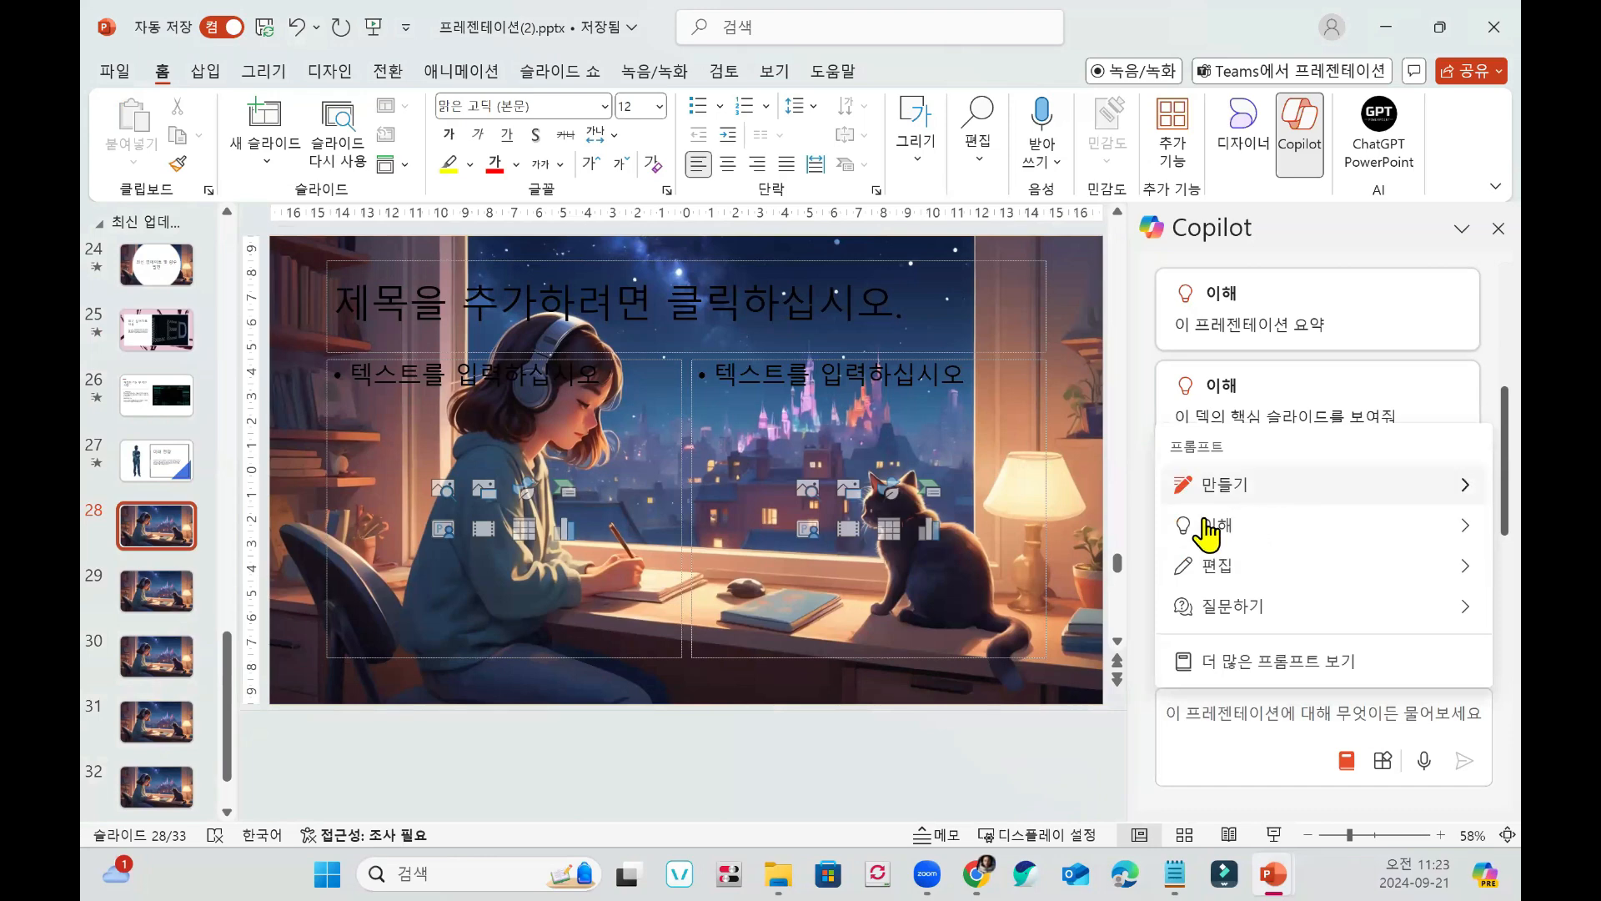
pyautogui.click(1472, 527)
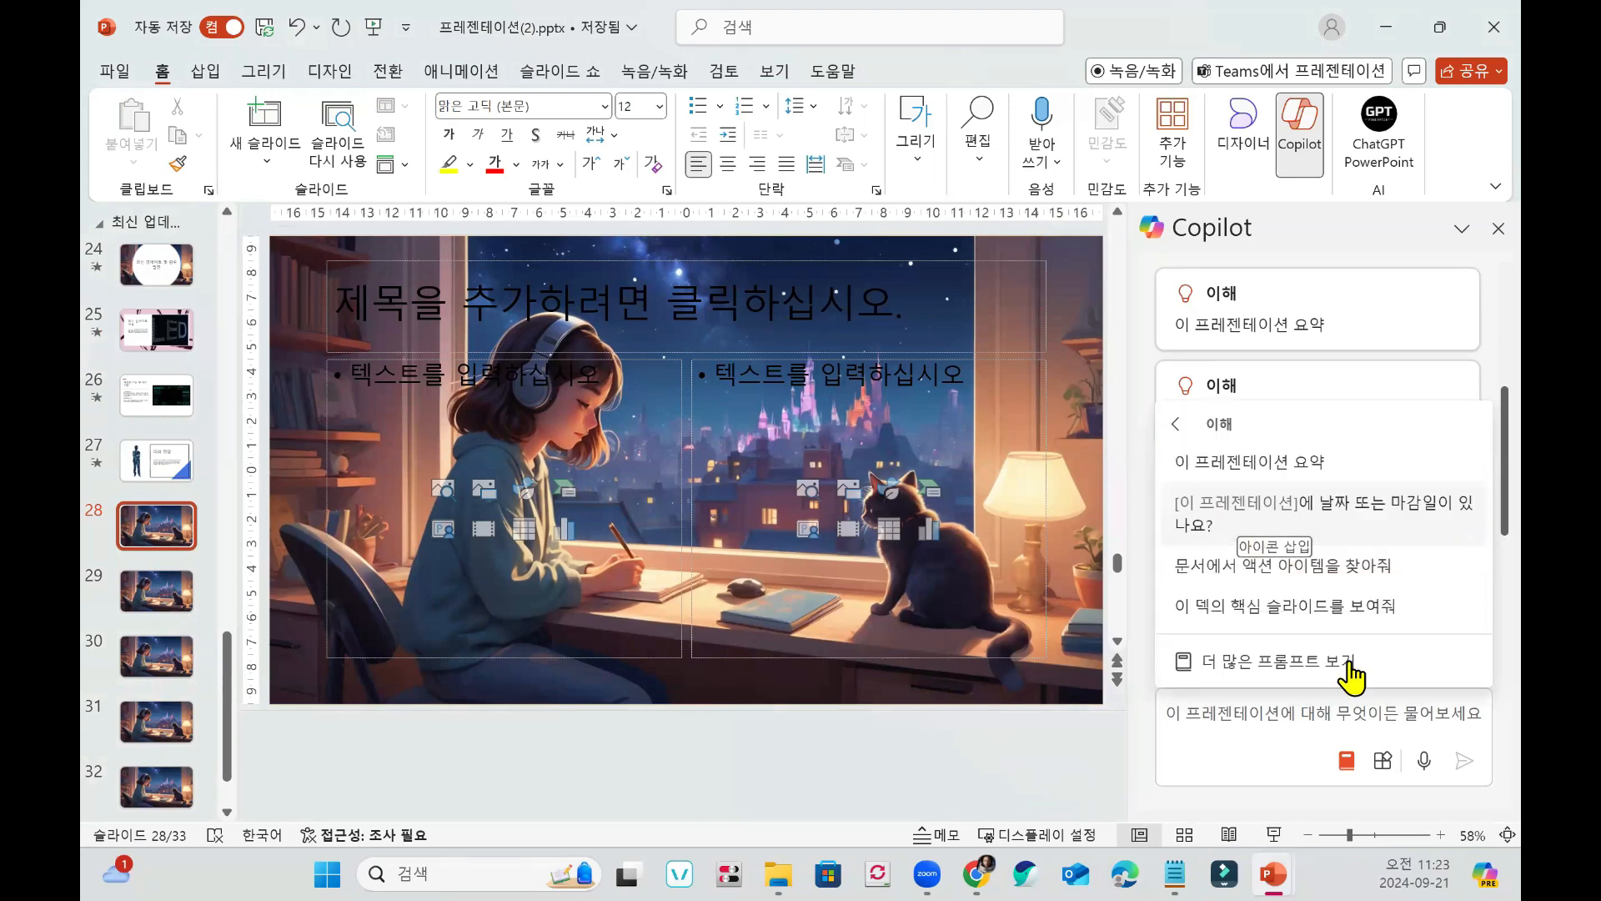
pyautogui.click(984, 790)
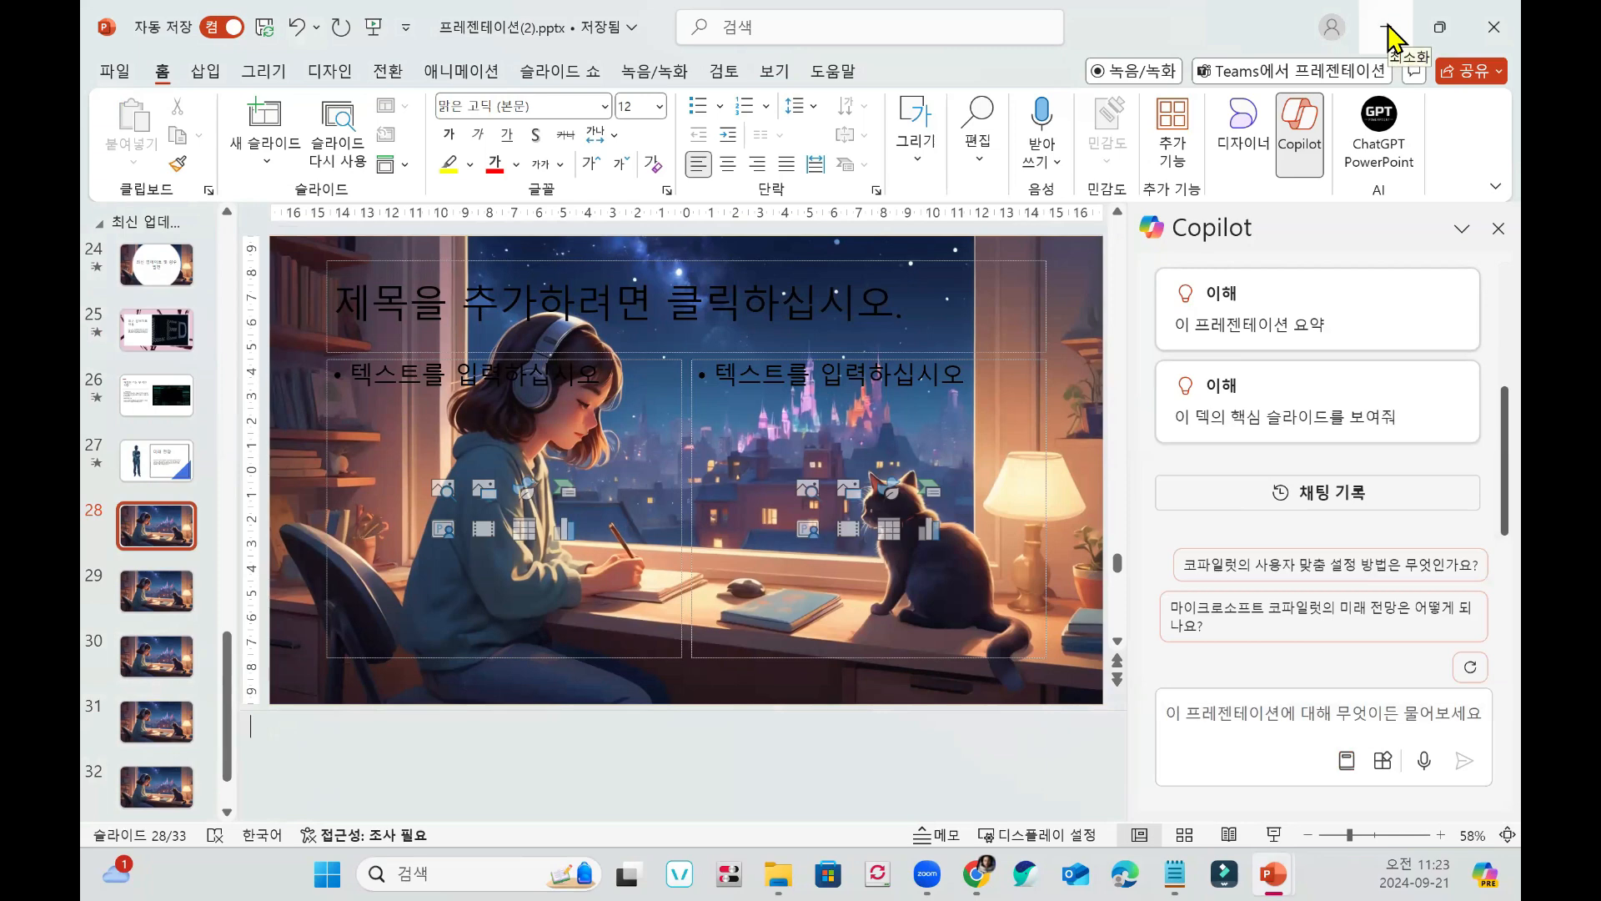
pyautogui.click(1387, 28)
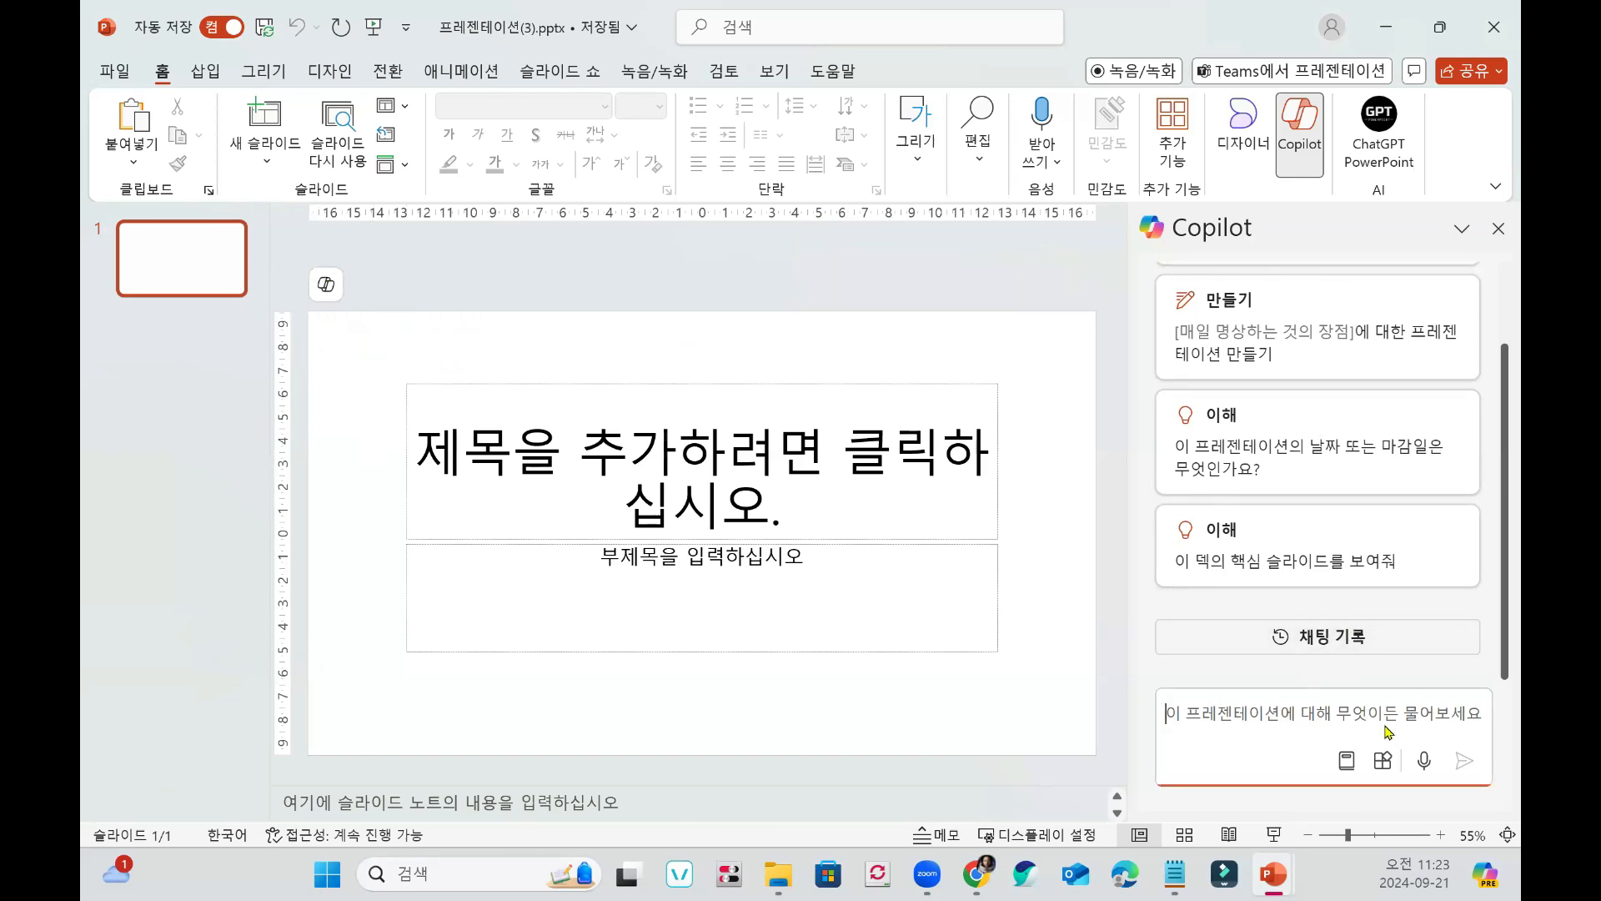
# Try Copilot's suggested prompt "에서 프레젠테이션을 만들어 줘/" for building a presentation from a file, and clear the prompt box.
pyautogui.click(1346, 762)
pyautogui.click(1347, 763)
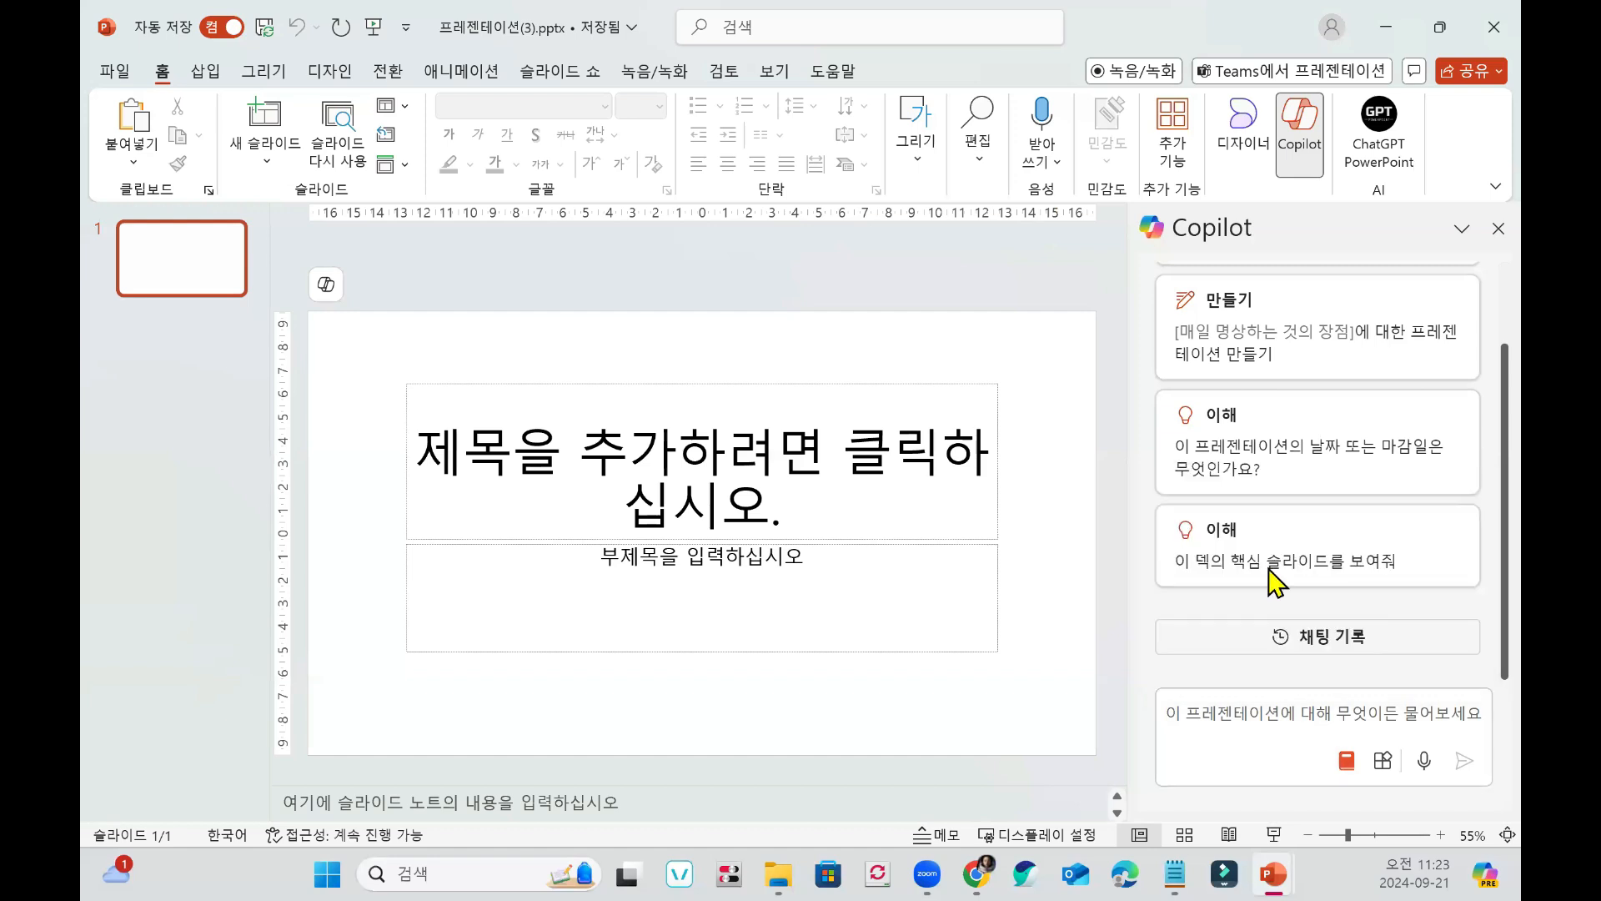
pyautogui.scroll(2, 1245, 563)
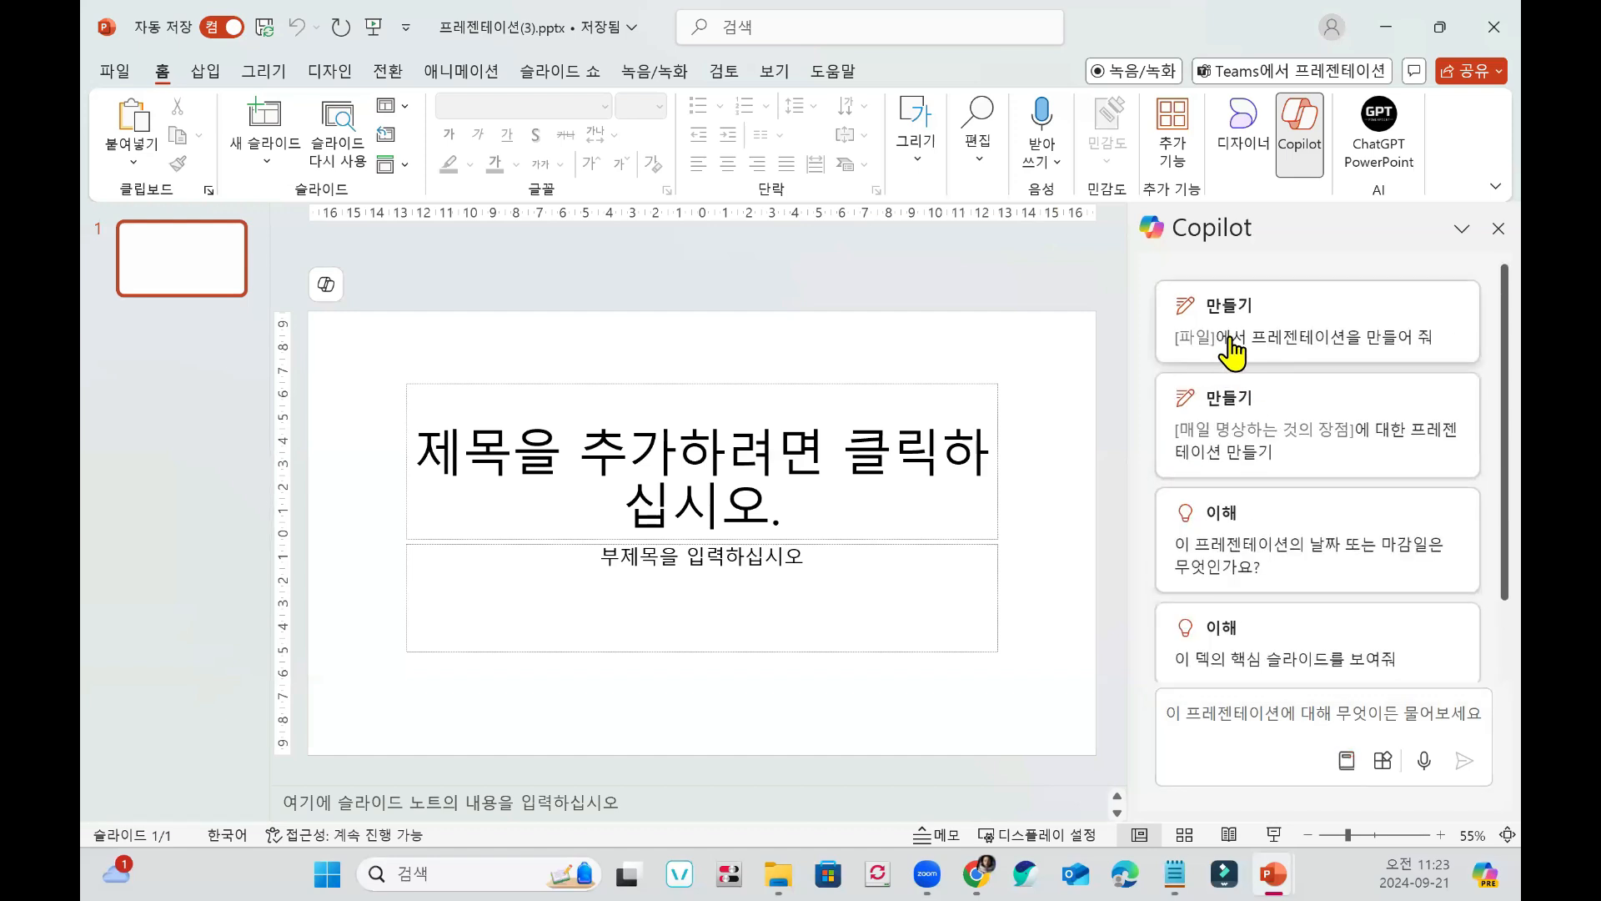
pyautogui.click(1272, 354)
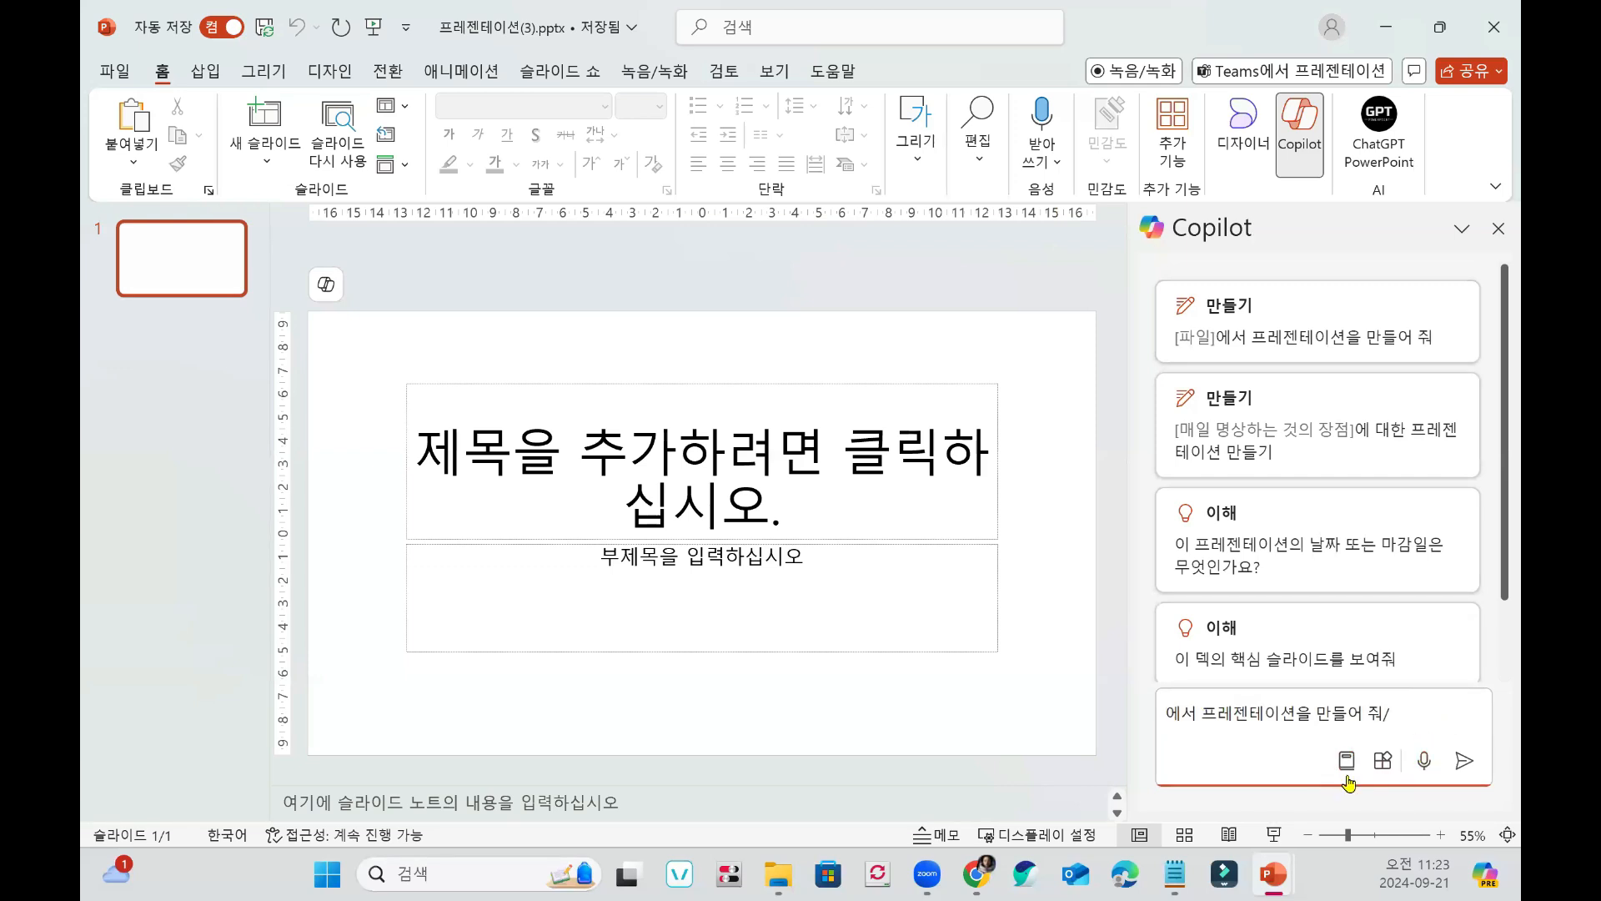
pyautogui.hotkey('ctrl', 'a')
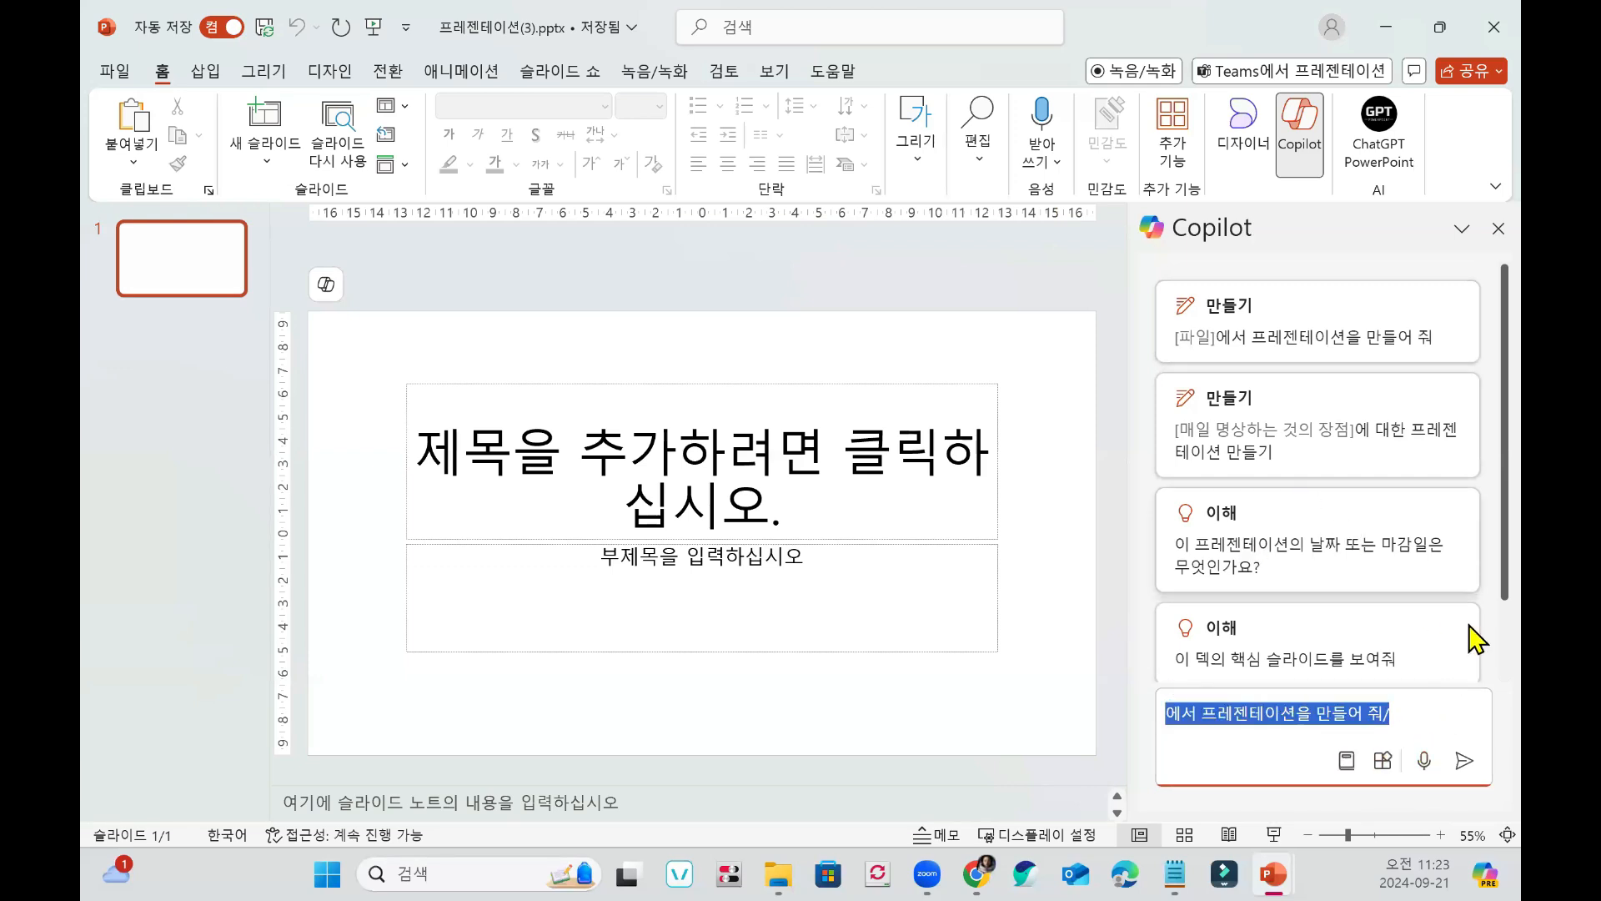
pyautogui.scroll(-2, 1469, 627)
pyautogui.click(1409, 707)
pyautogui.click(326, 294)
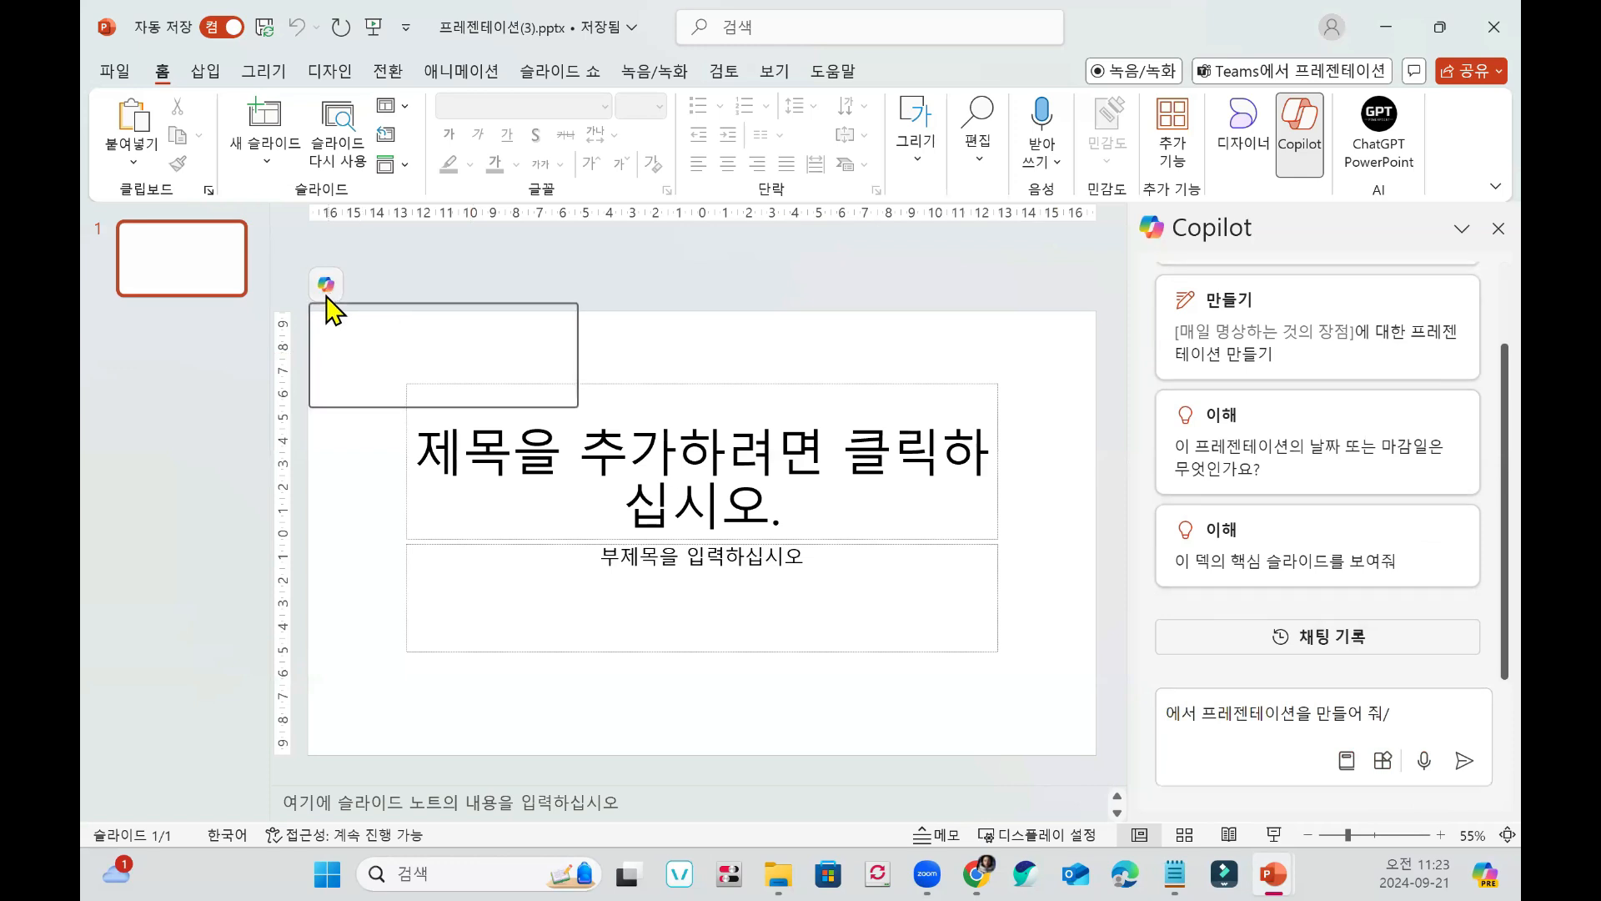
pyautogui.click(1315, 708)
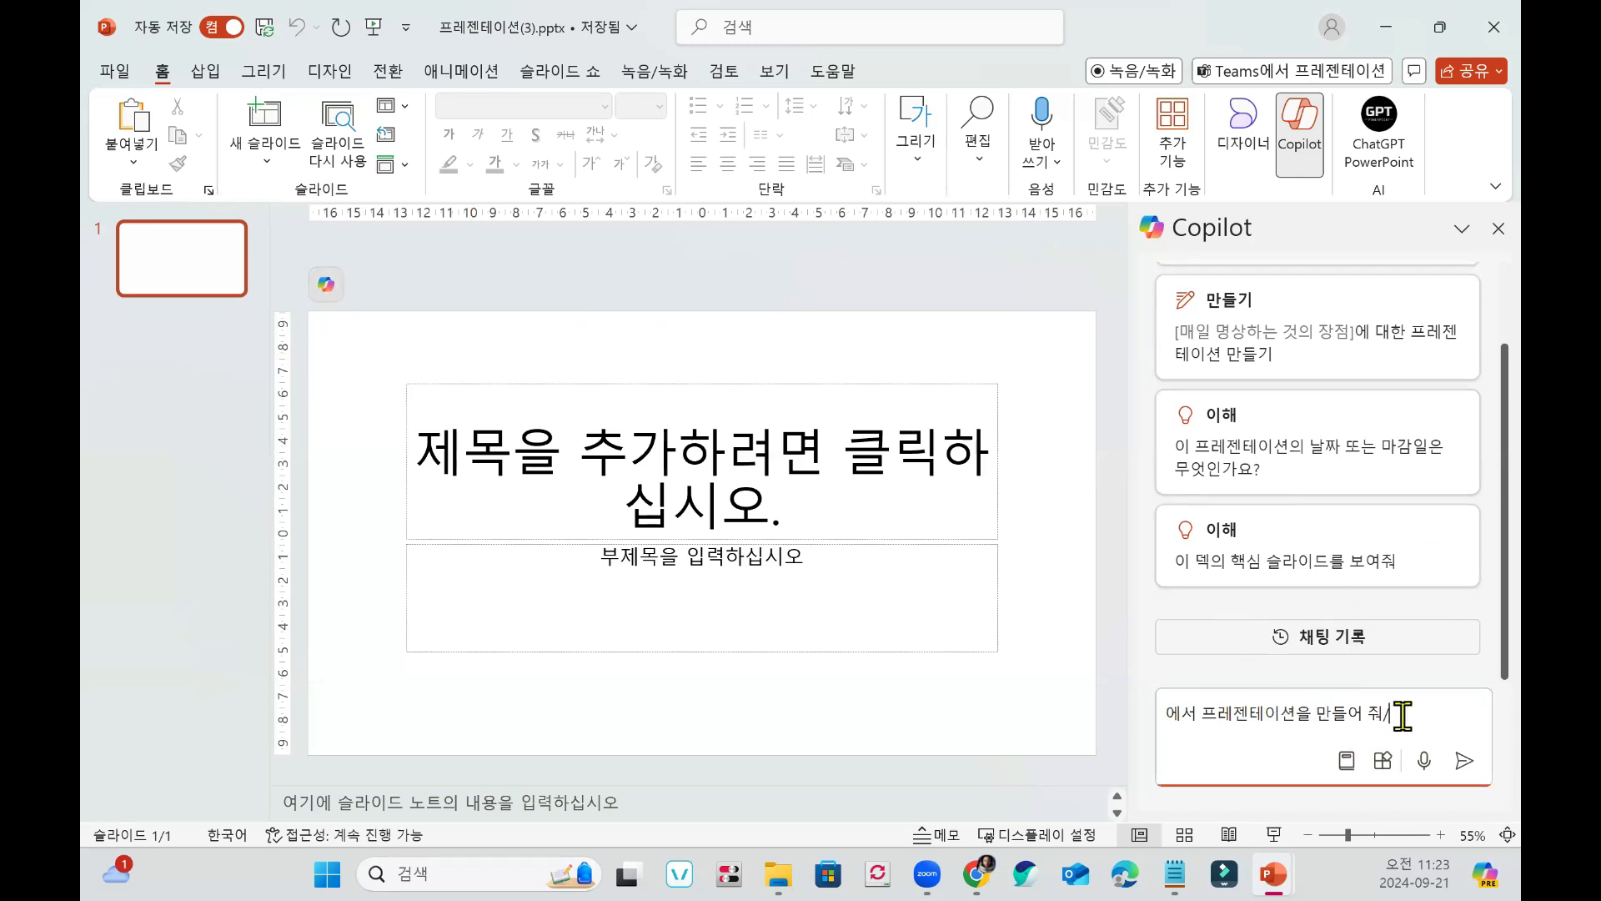
pyautogui.moveTo(1402, 715); pyautogui.dragTo(959, 704)
pyautogui.press('BackSpace')
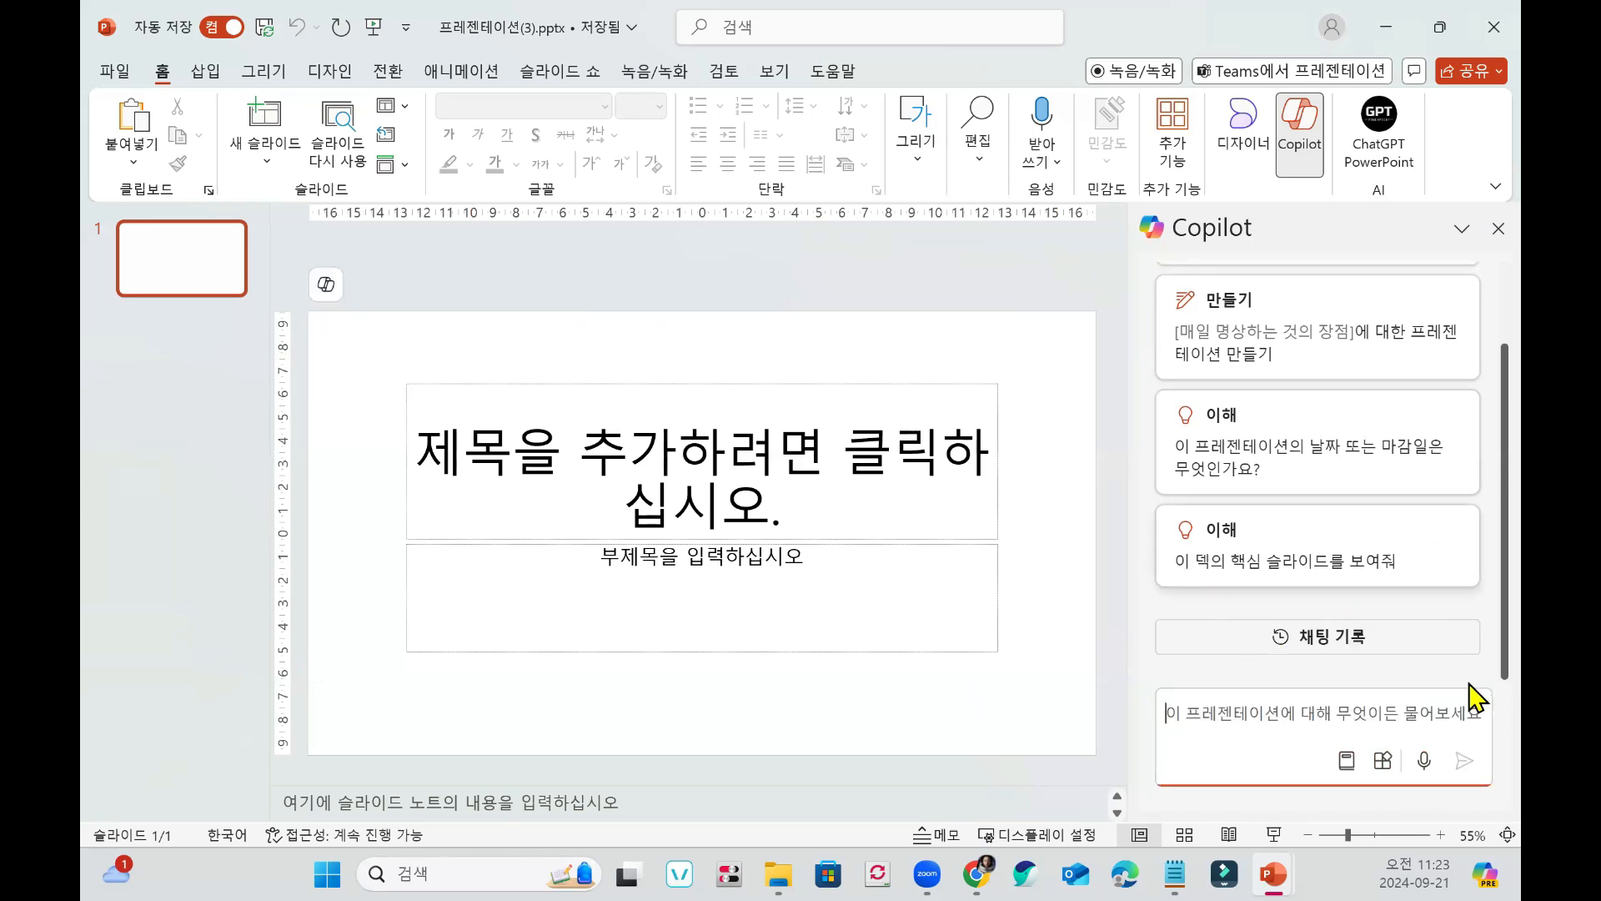
# Try the 만들기 prompt "에서 프레젠테이션 만들기/" from Copilot's prompt list, and clear it from the prompt box.
pyautogui.click(1346, 759)
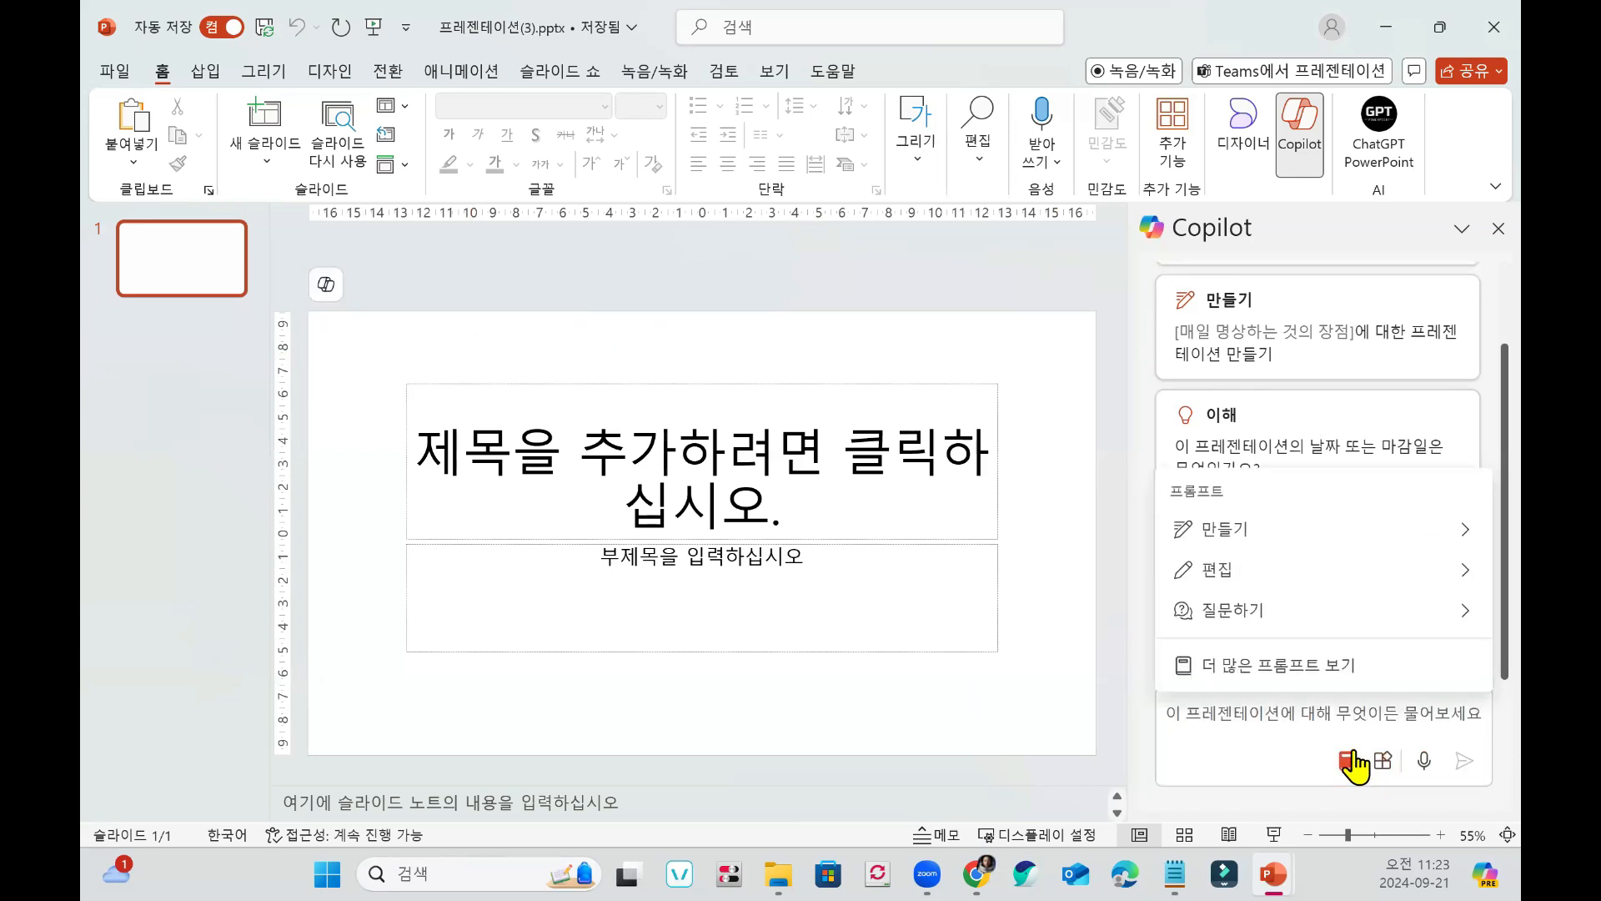
pyautogui.click(1441, 537)
pyautogui.click(1306, 457)
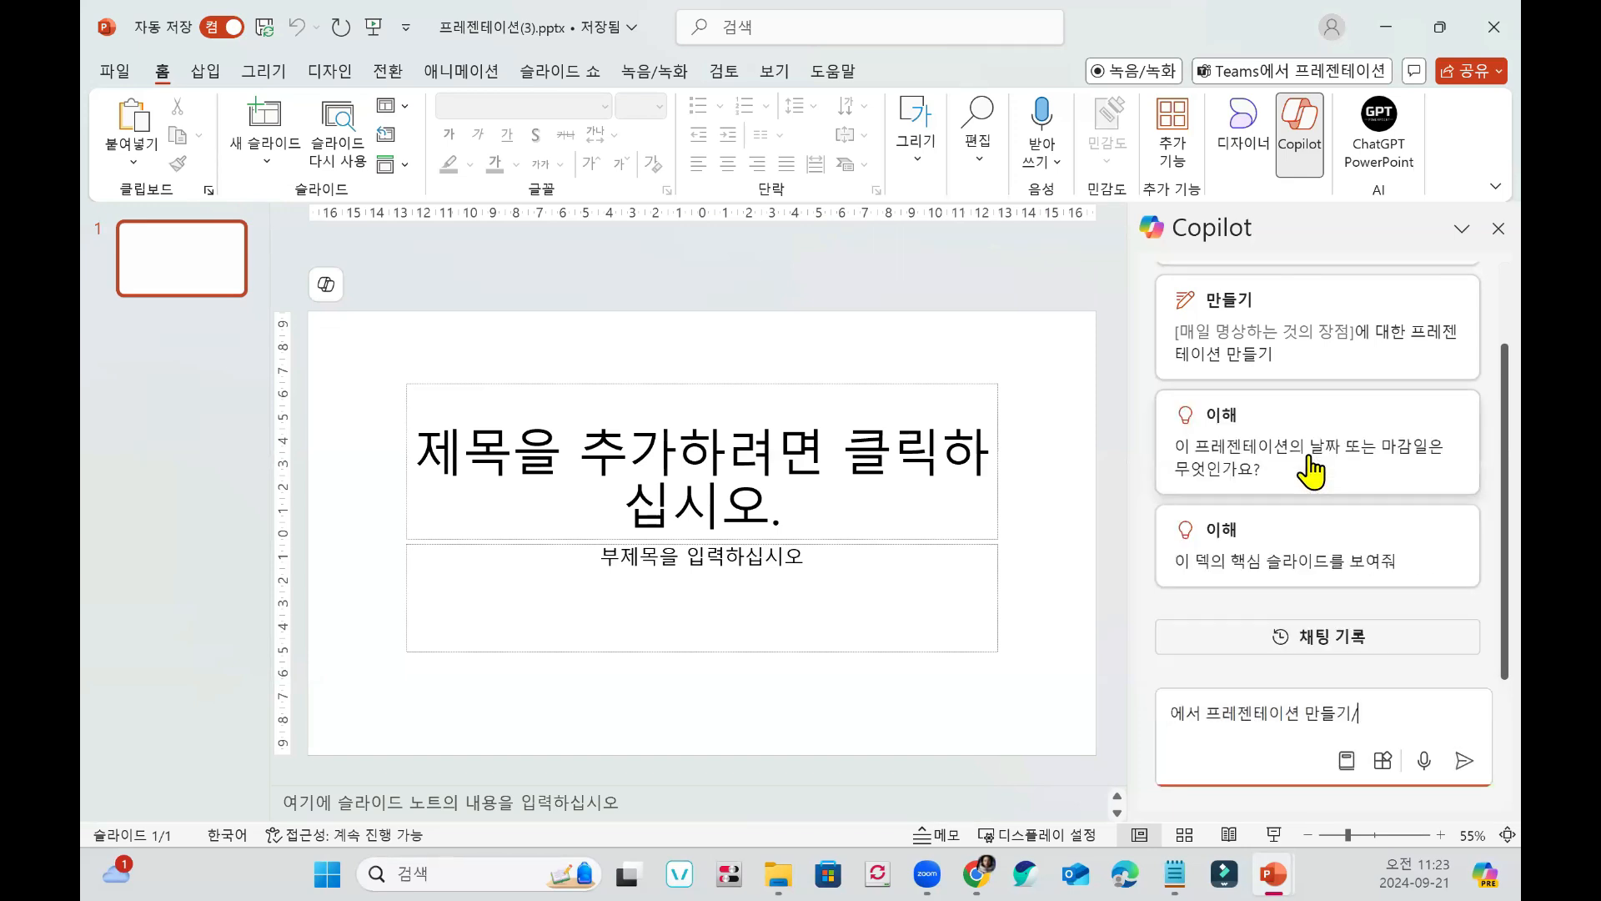
pyautogui.click(1376, 773)
pyautogui.click(1233, 773)
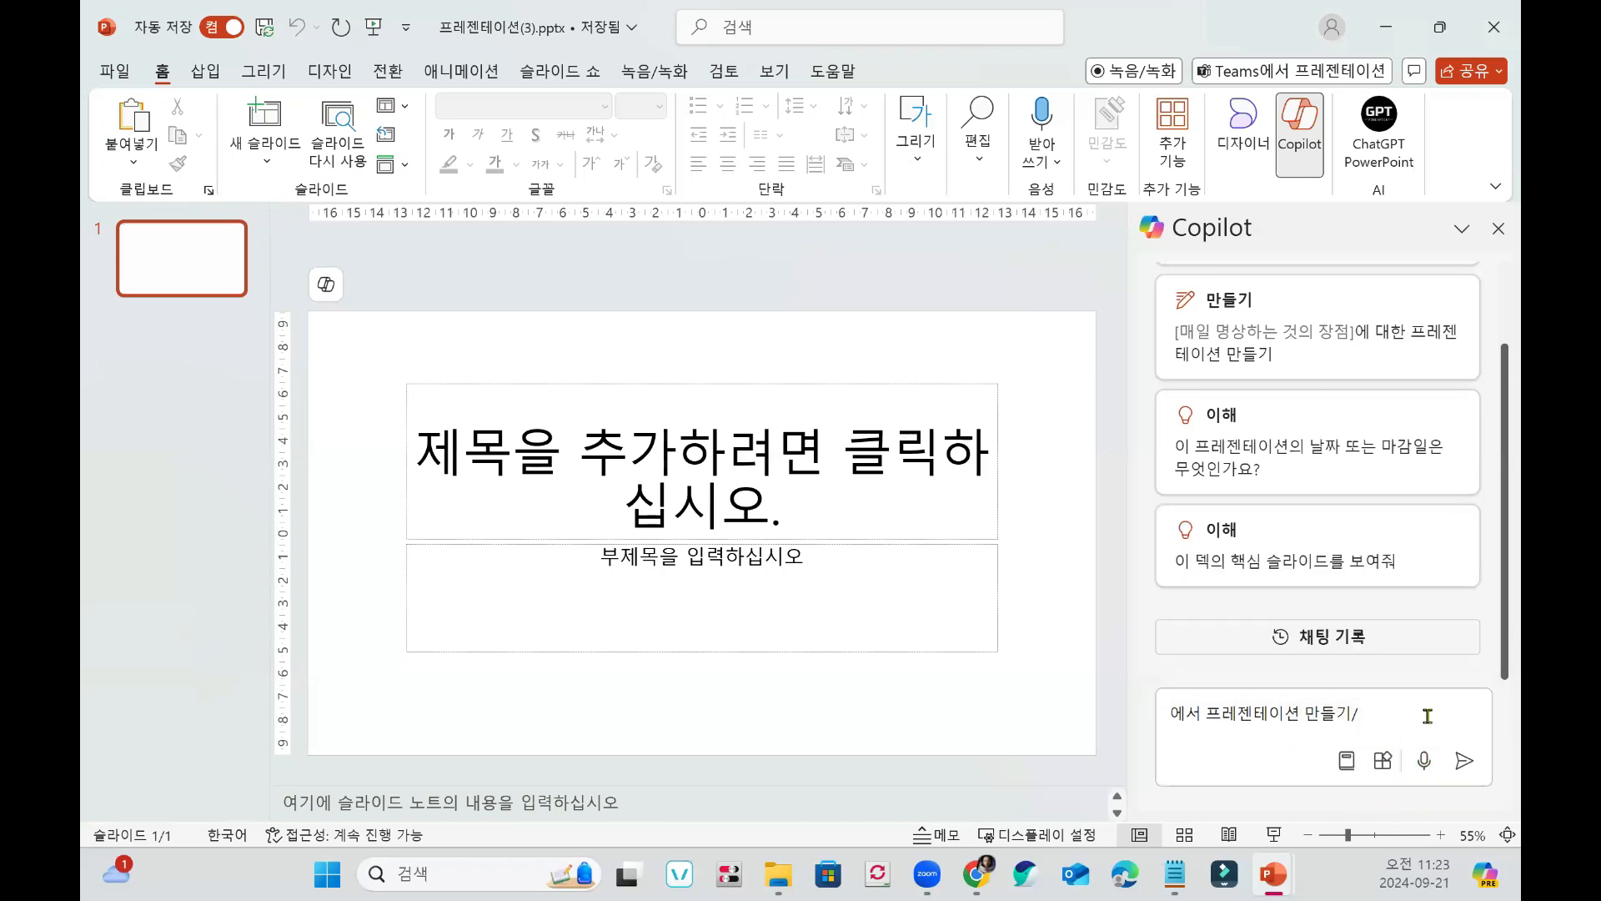
pyautogui.hotkey('ctrl', 'a')
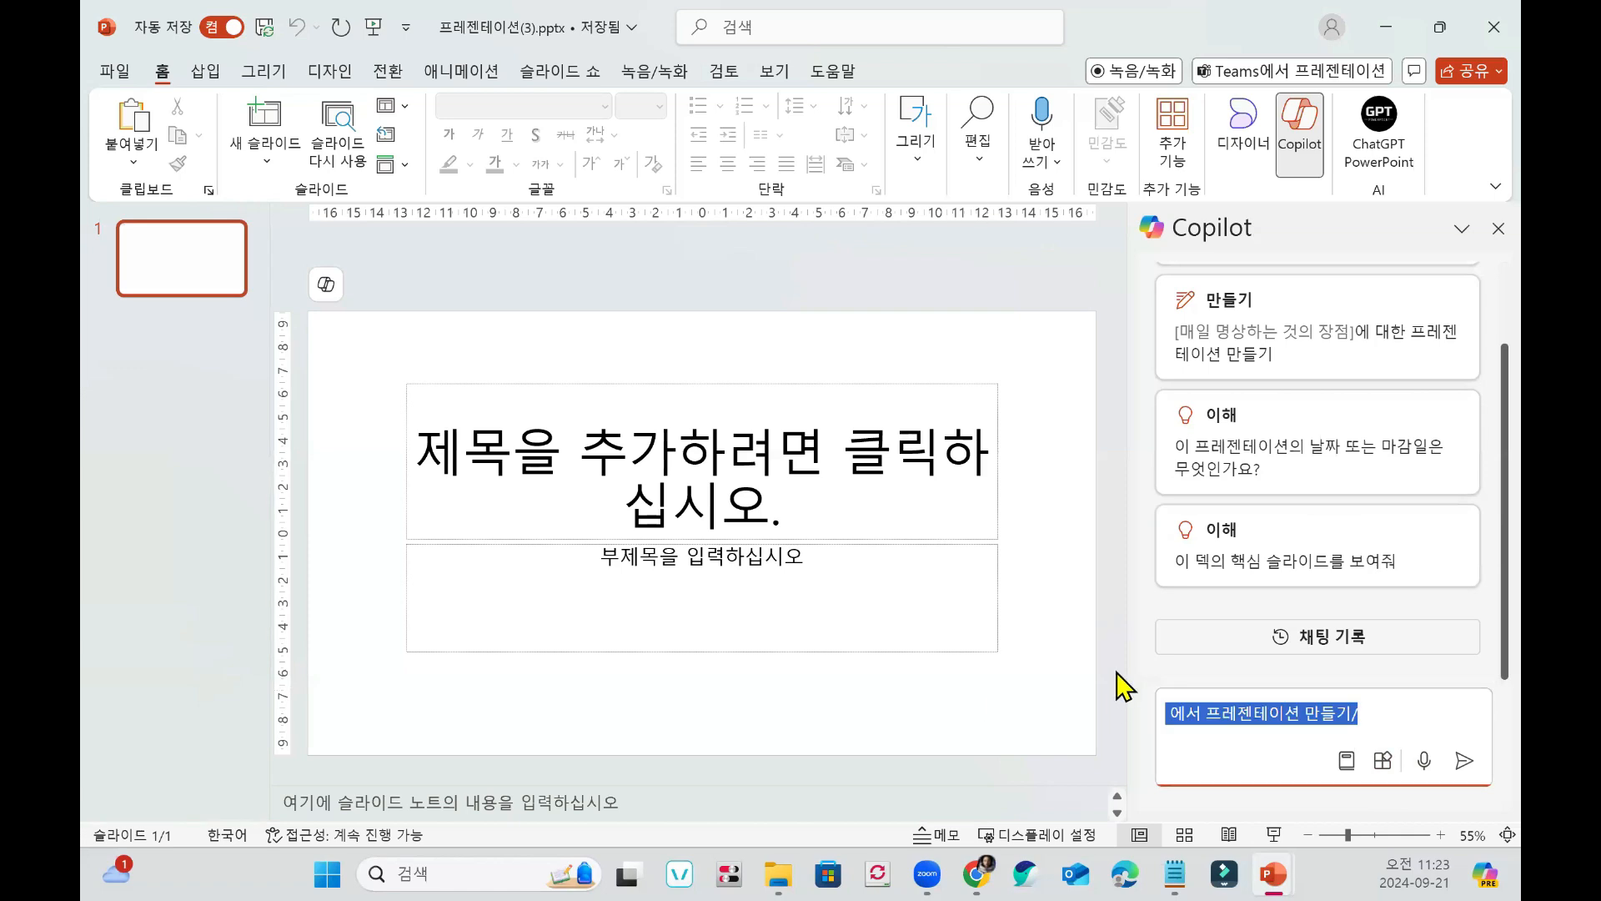
pyautogui.press('BackSpace')
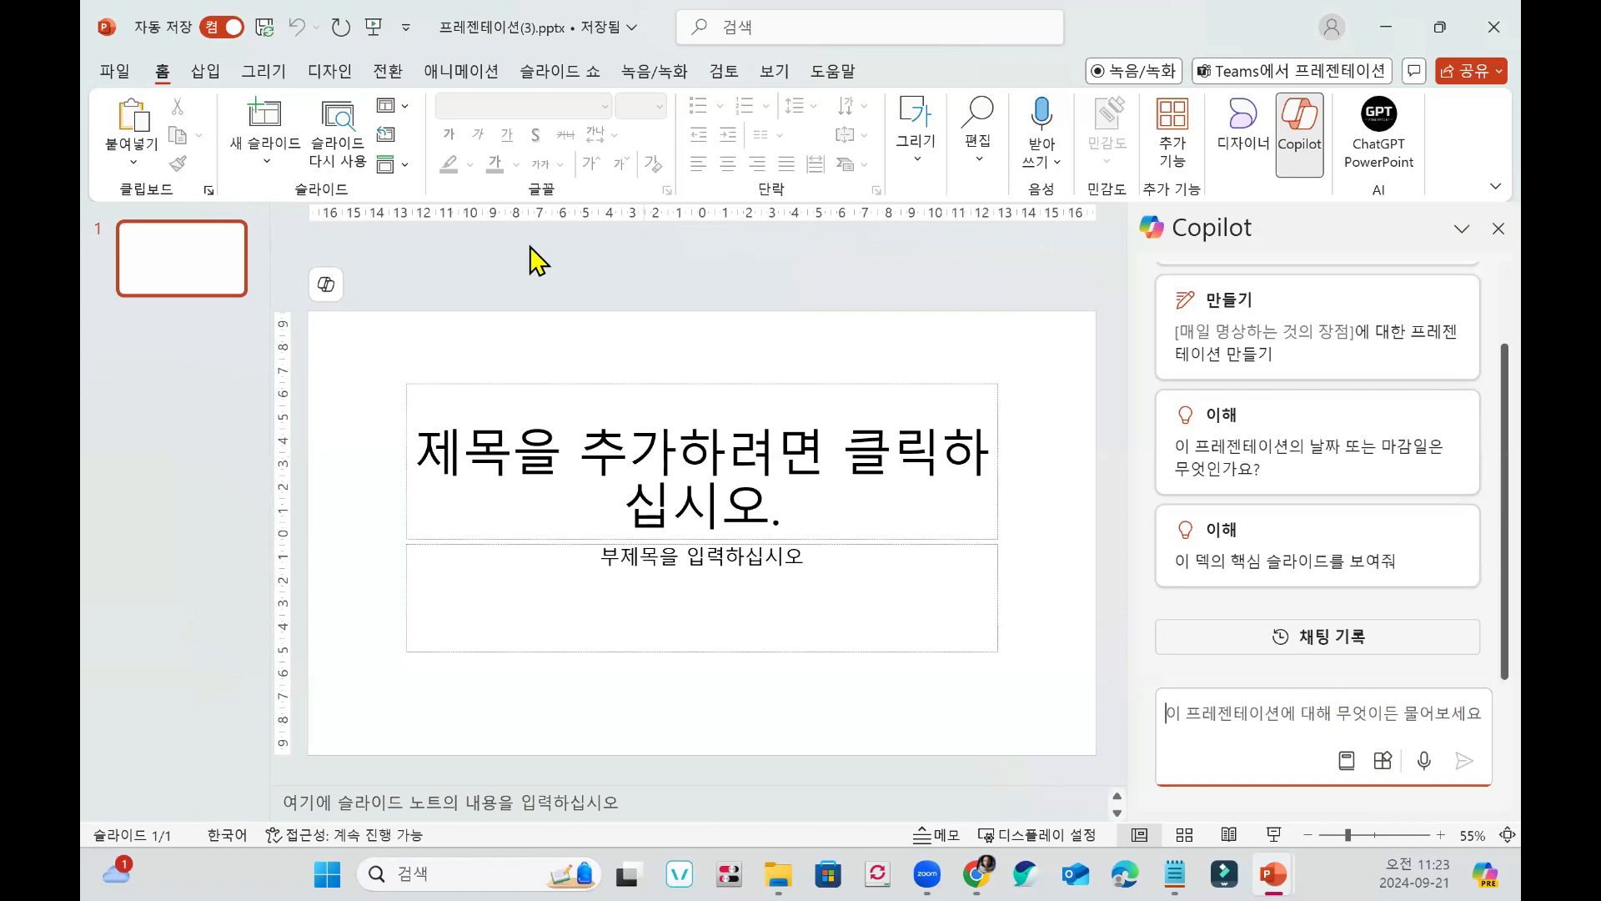
# Start Copilot's presentation-from-file command, submit the Word document "AI 디지털 교과서, 미래 교육의 새로운 길" without instructions, and read the reply.
pyautogui.click(506, 300)
pyautogui.click(324, 284)
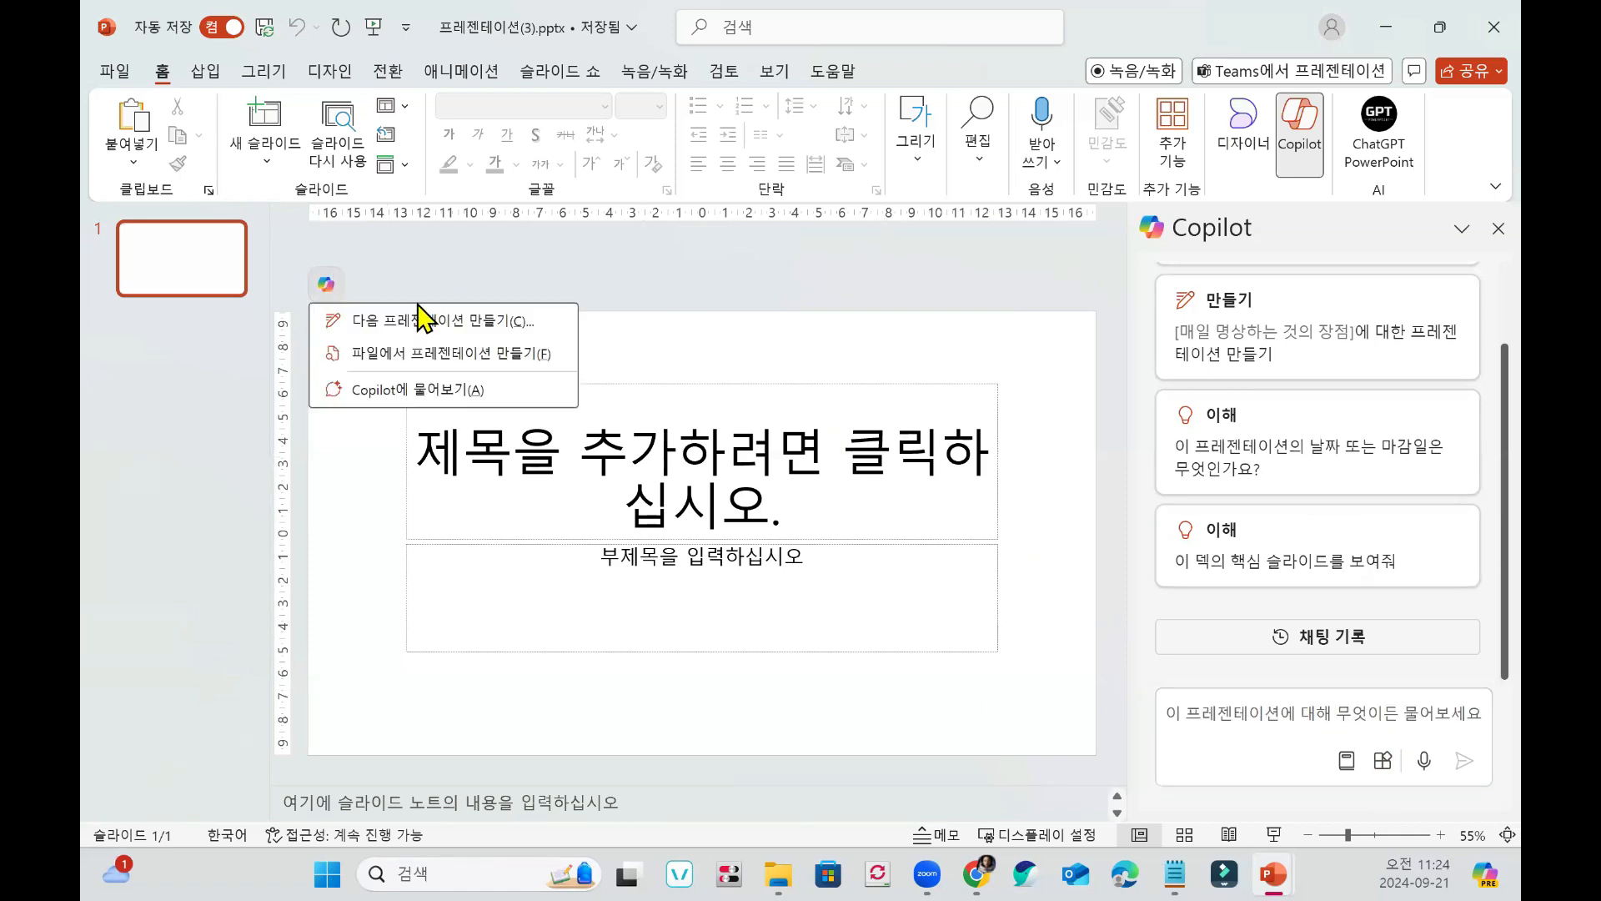
pyautogui.click(429, 355)
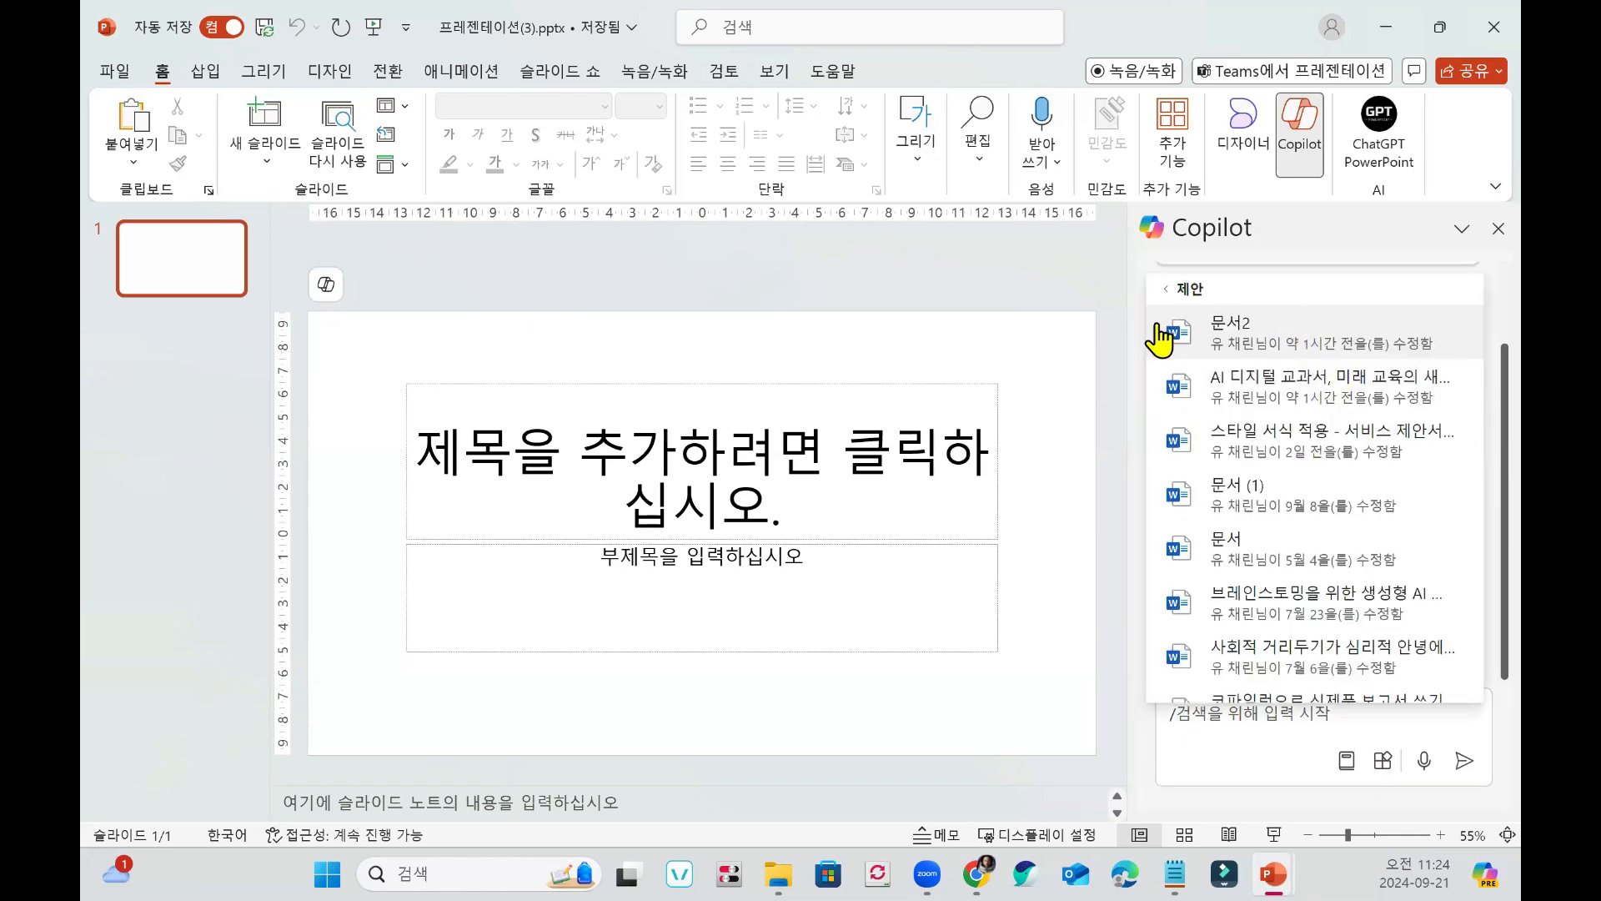
pyautogui.scroll(-3, 1250, 434)
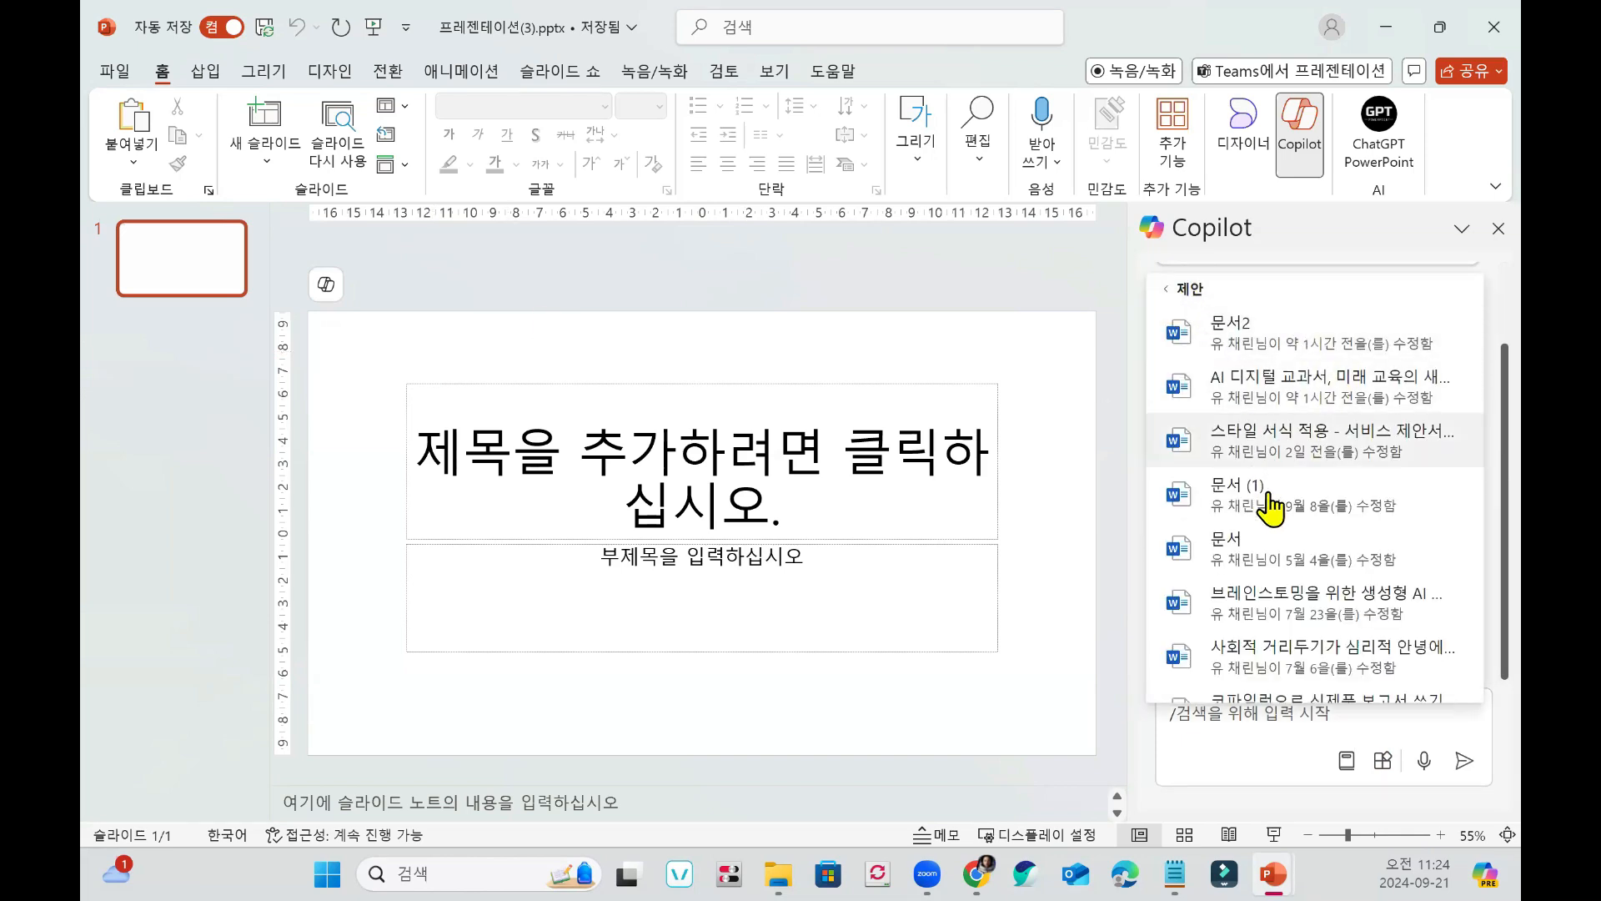
pyautogui.scroll(3, 1322, 653)
pyautogui.scroll(-3, 1322, 653)
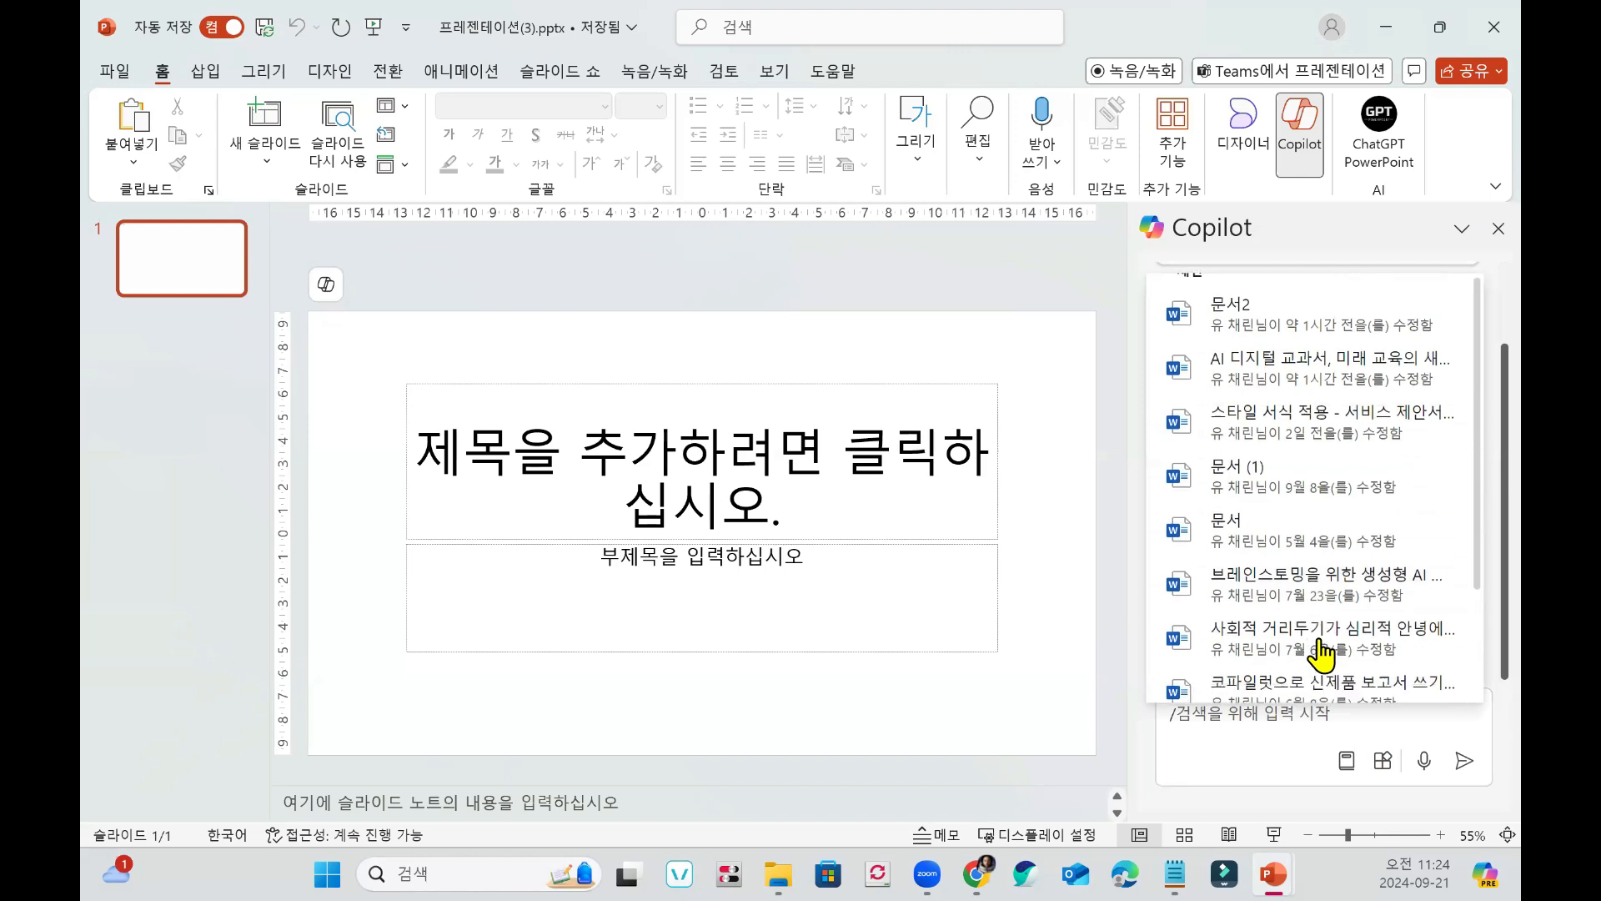
pyautogui.scroll(3, 1315, 644)
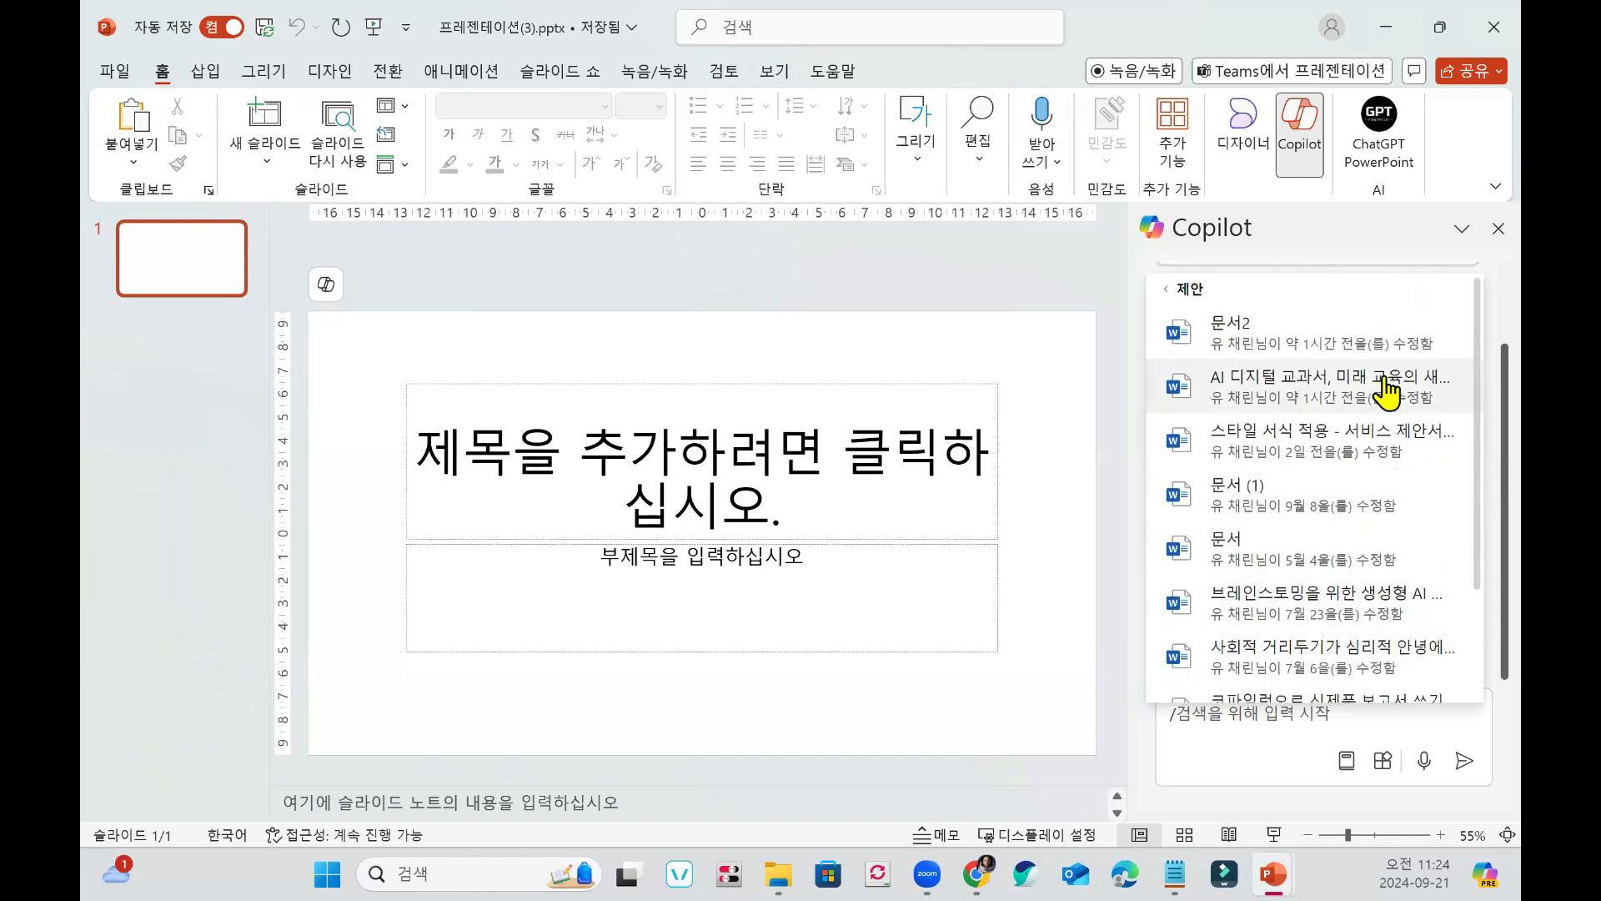
pyautogui.scroll(-3, 1386, 392)
pyautogui.scroll(3, 1354, 611)
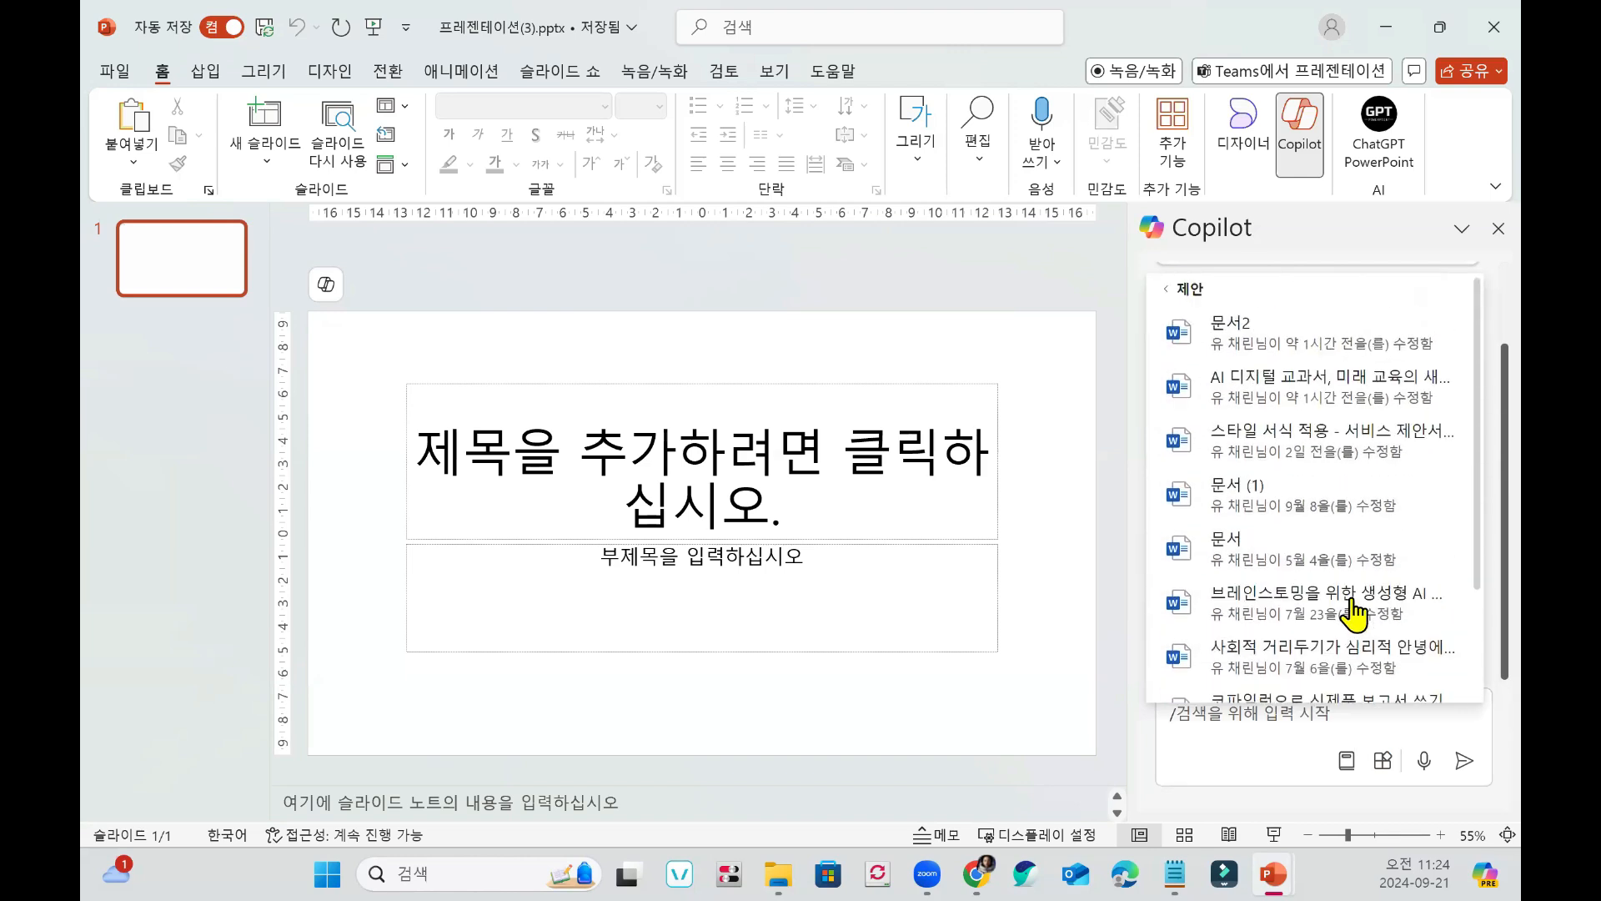
pyautogui.click(1364, 398)
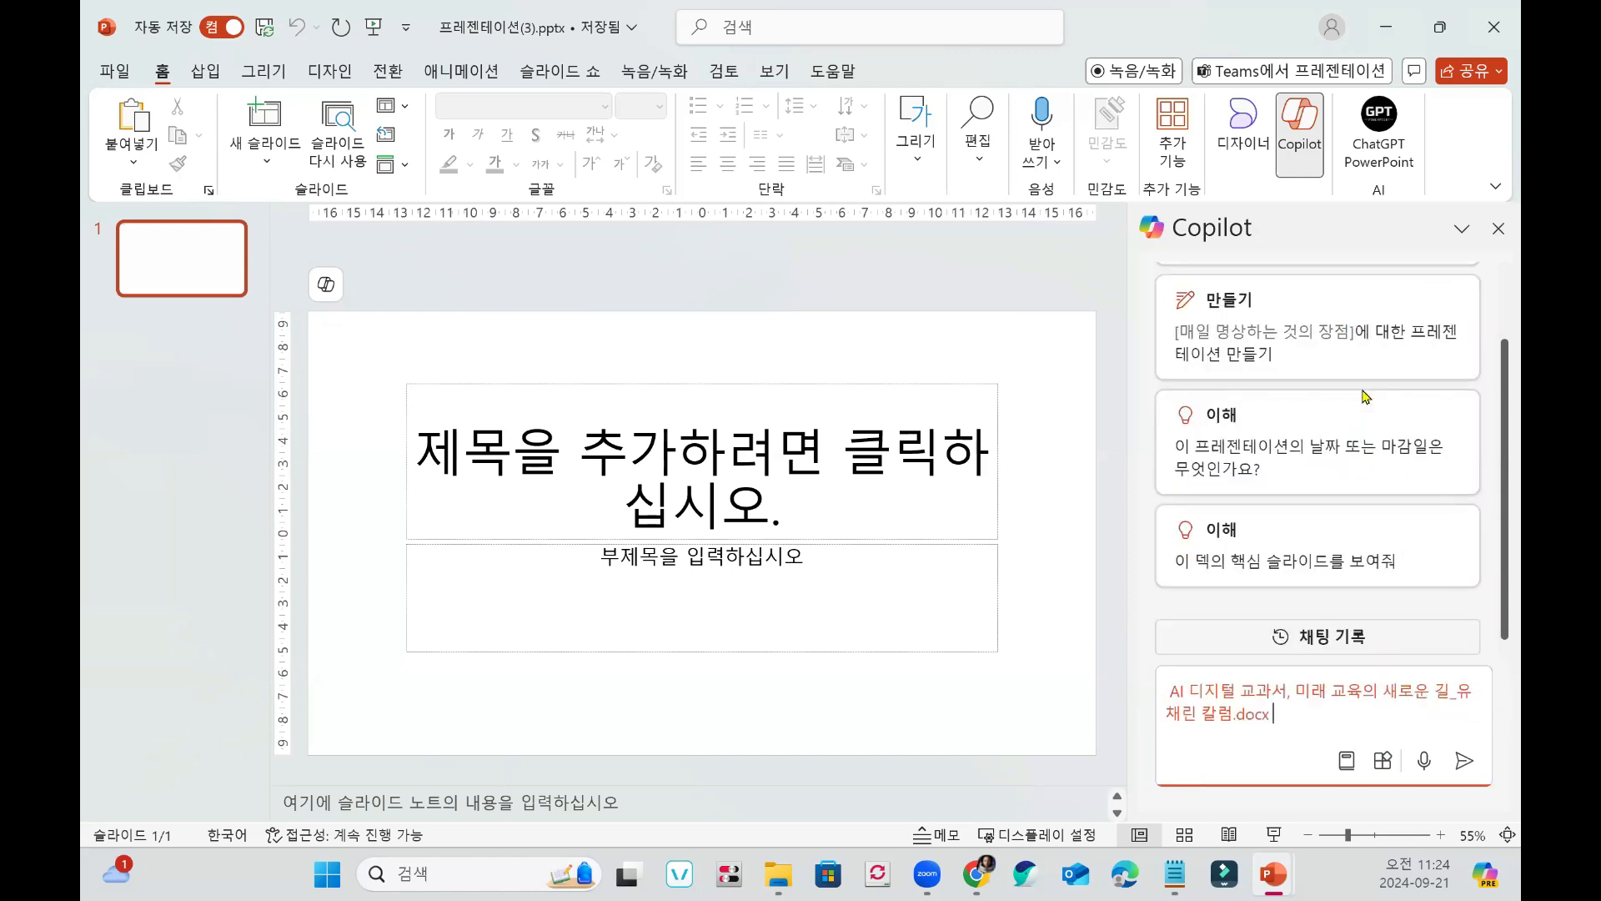
pyautogui.click(1464, 761)
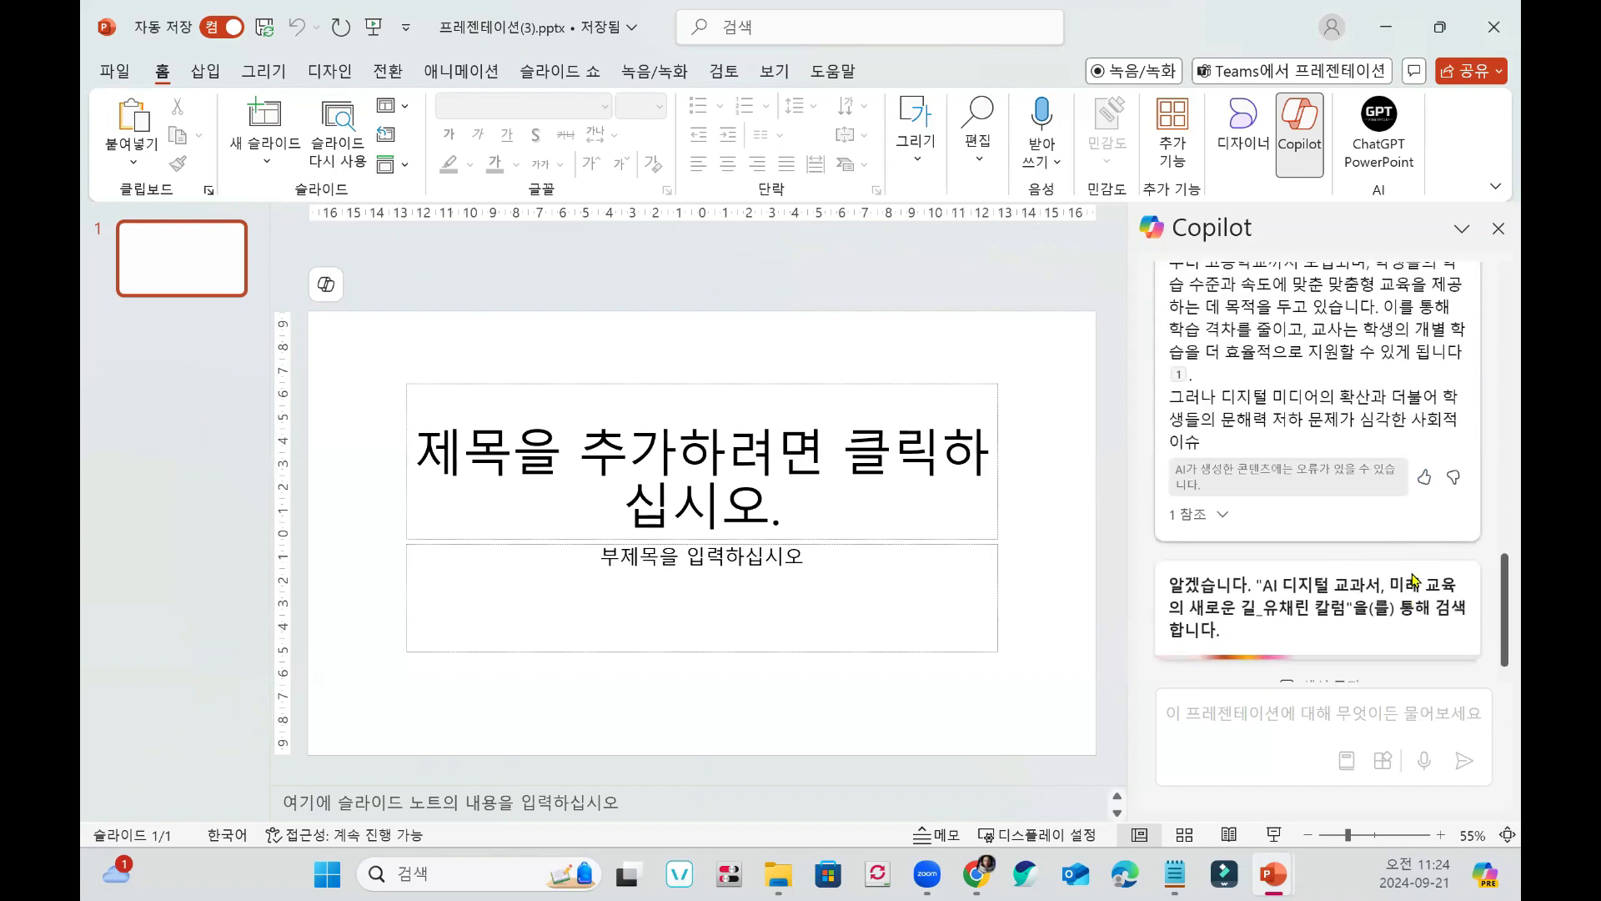
pyautogui.scroll(10, 1341, 561)
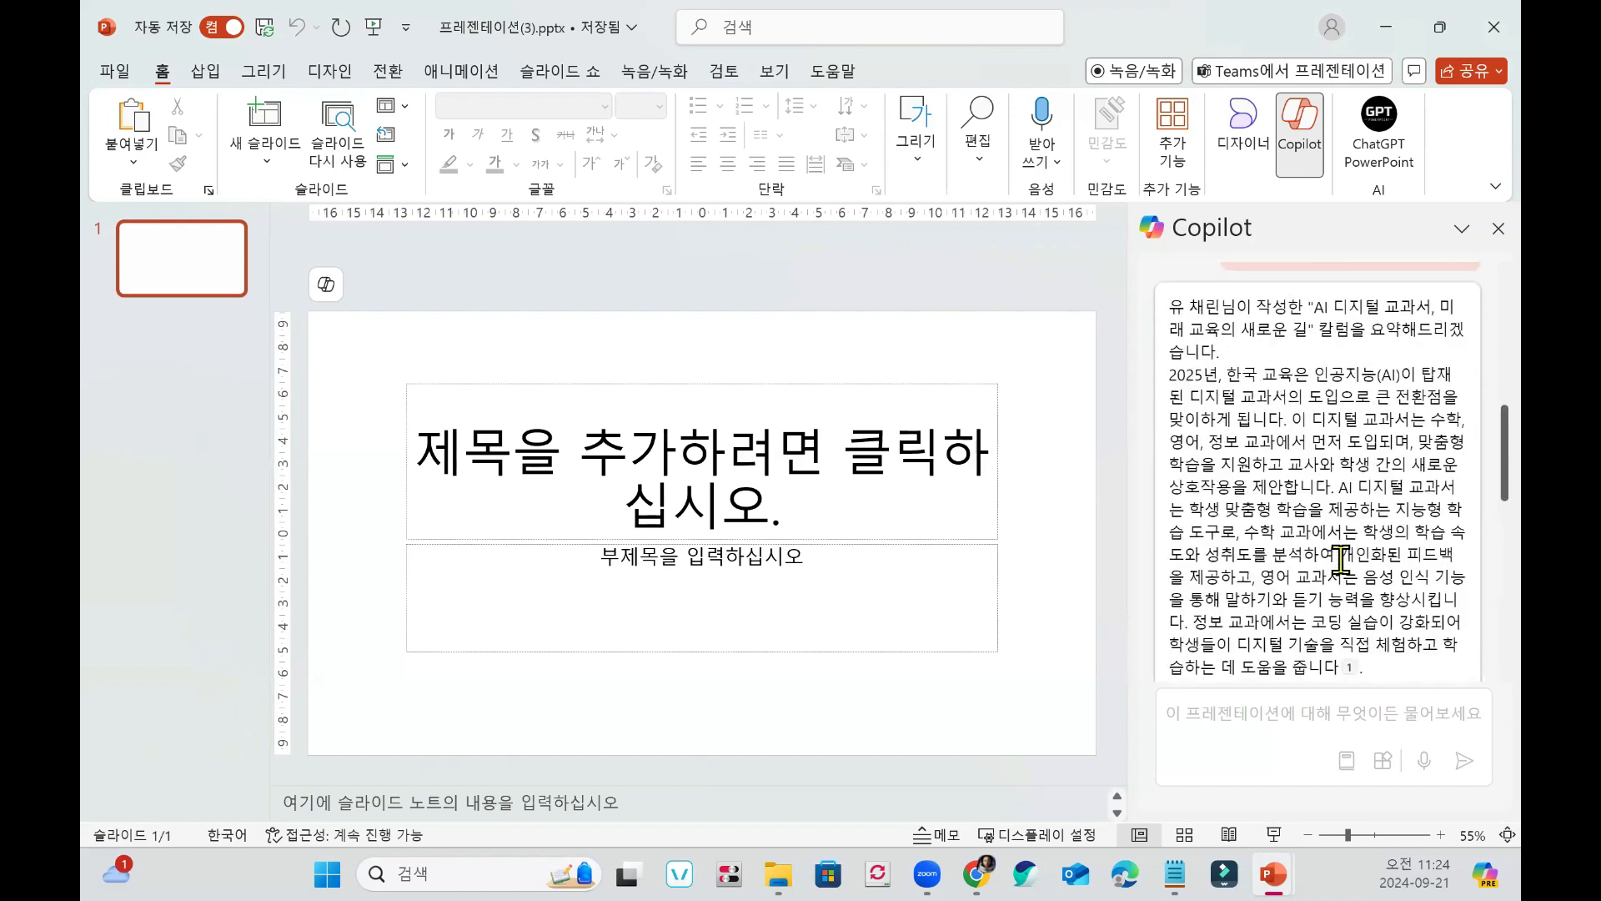
pyautogui.scroll(-10, 1343, 575)
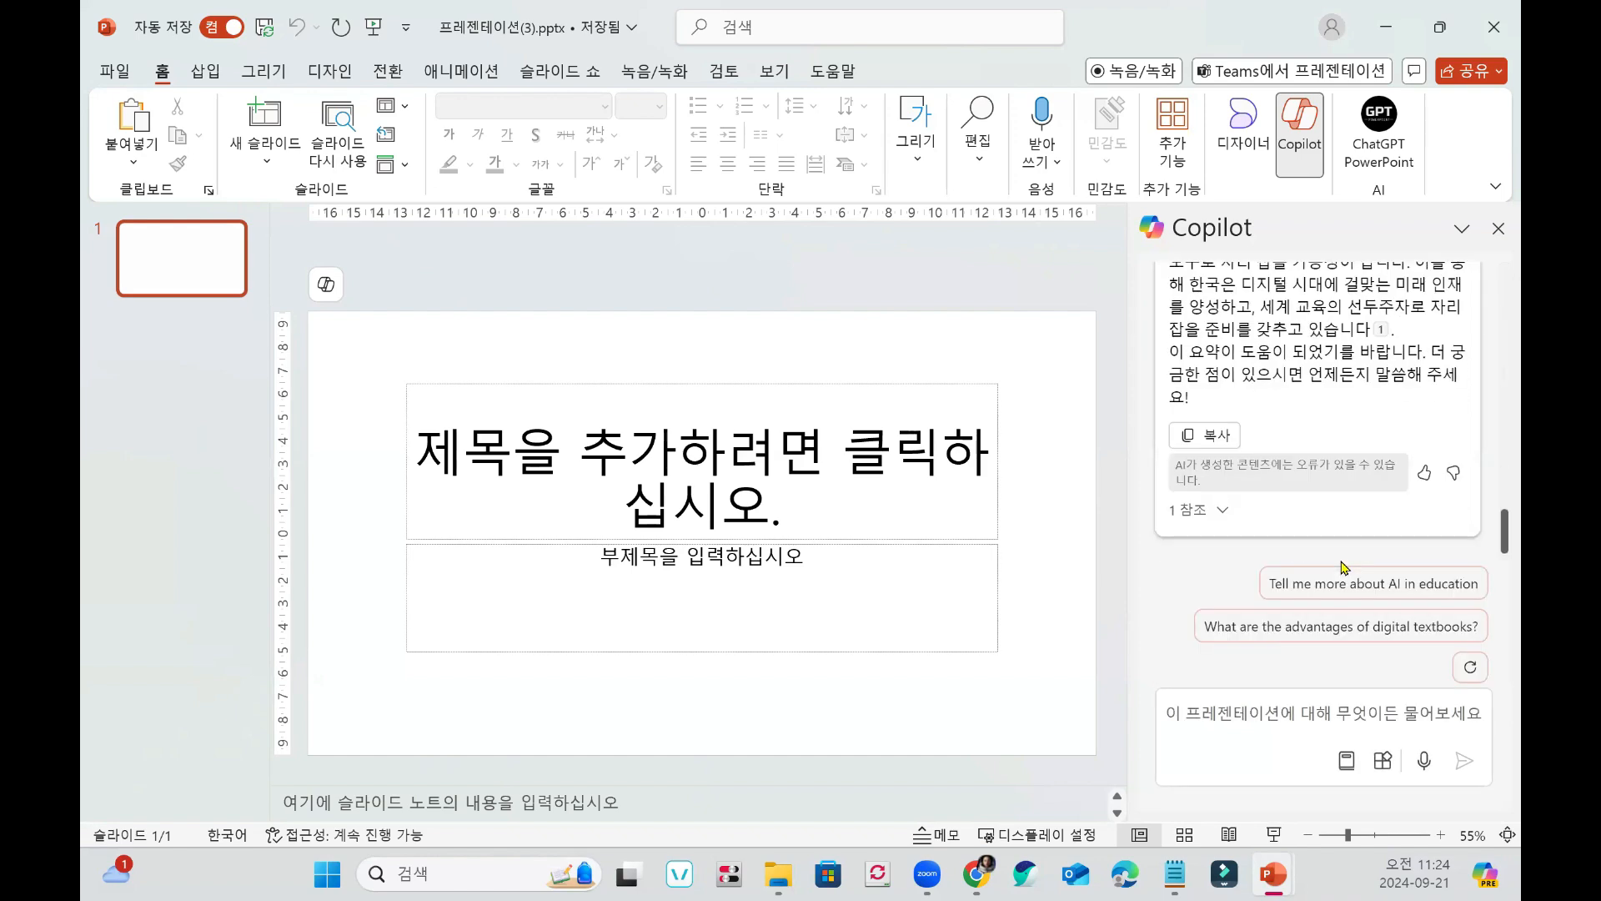
pyautogui.scroll(10, 1364, 417)
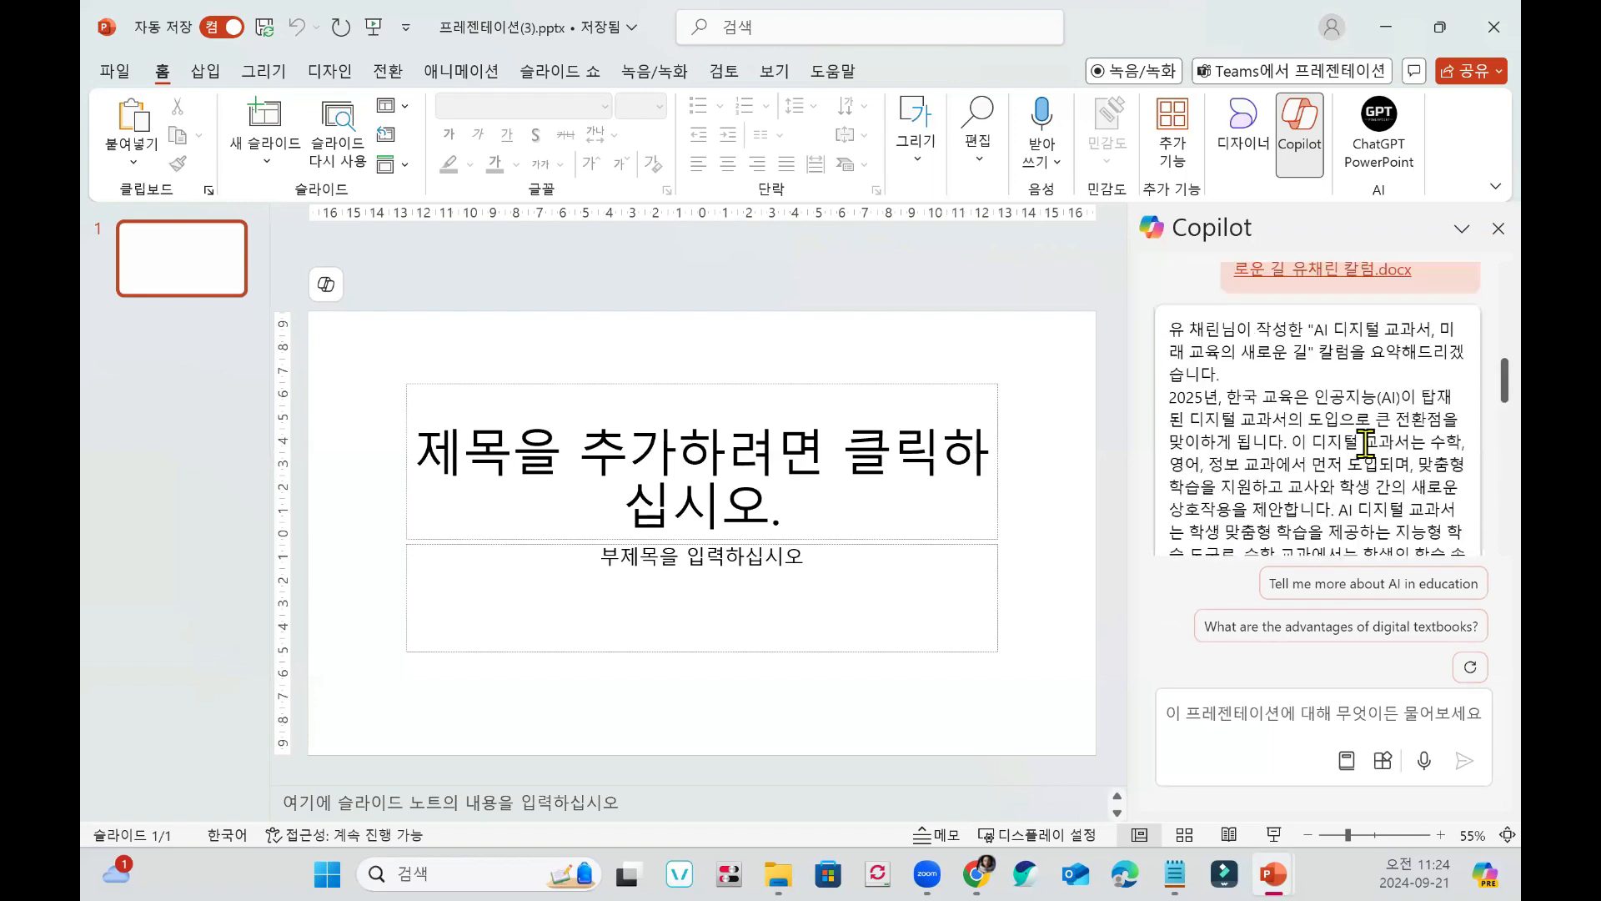
pyautogui.click(326, 285)
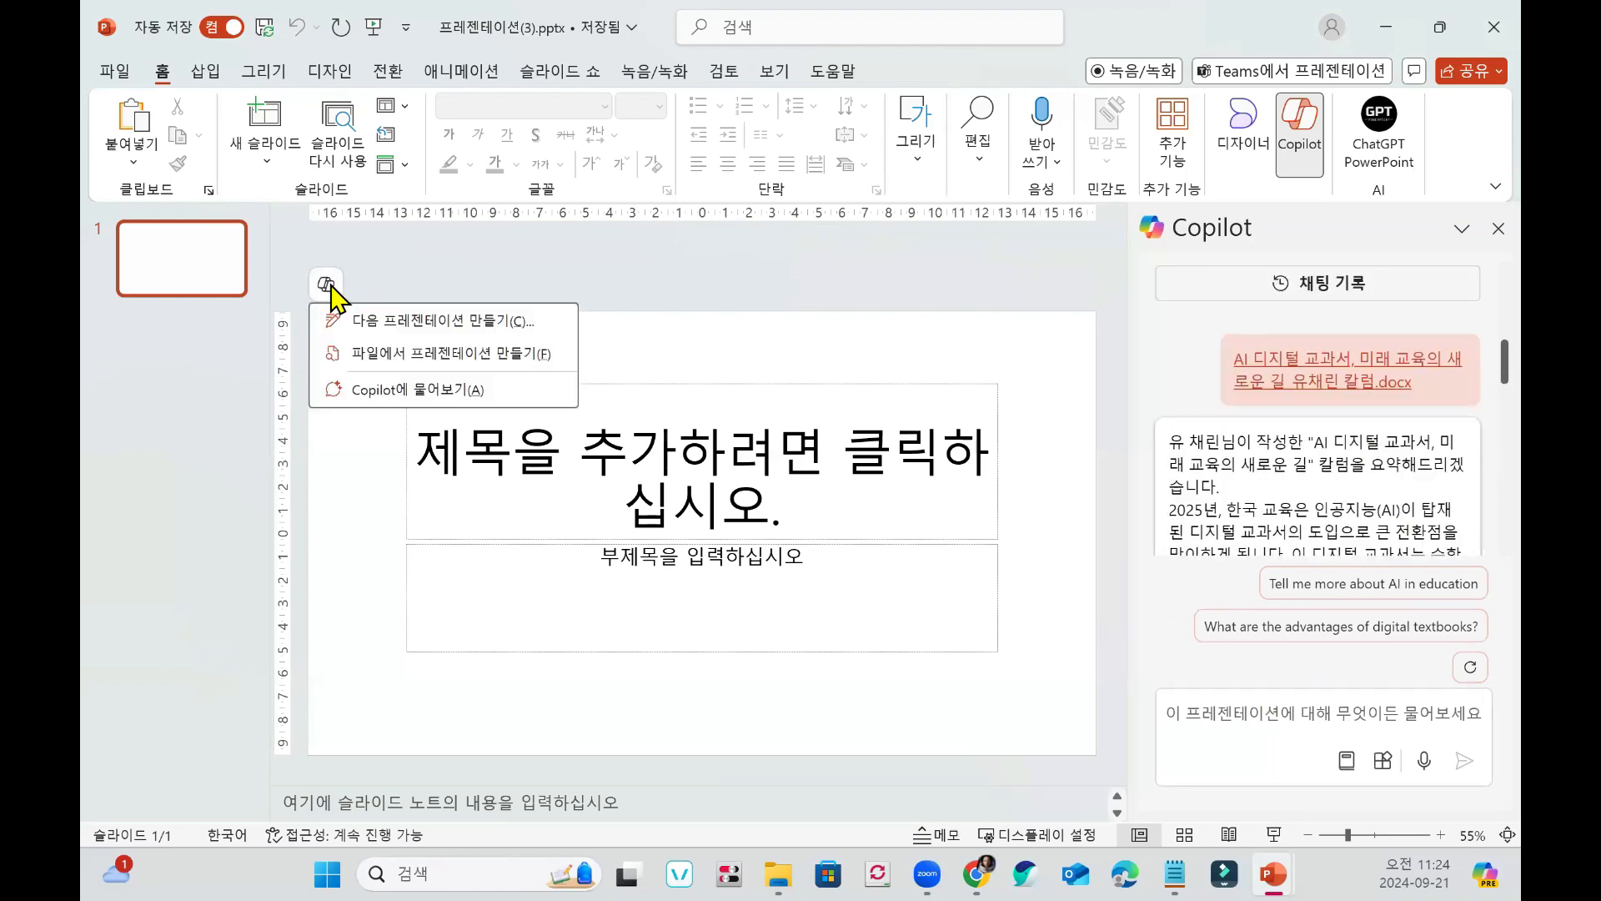
pyautogui.click(421, 327)
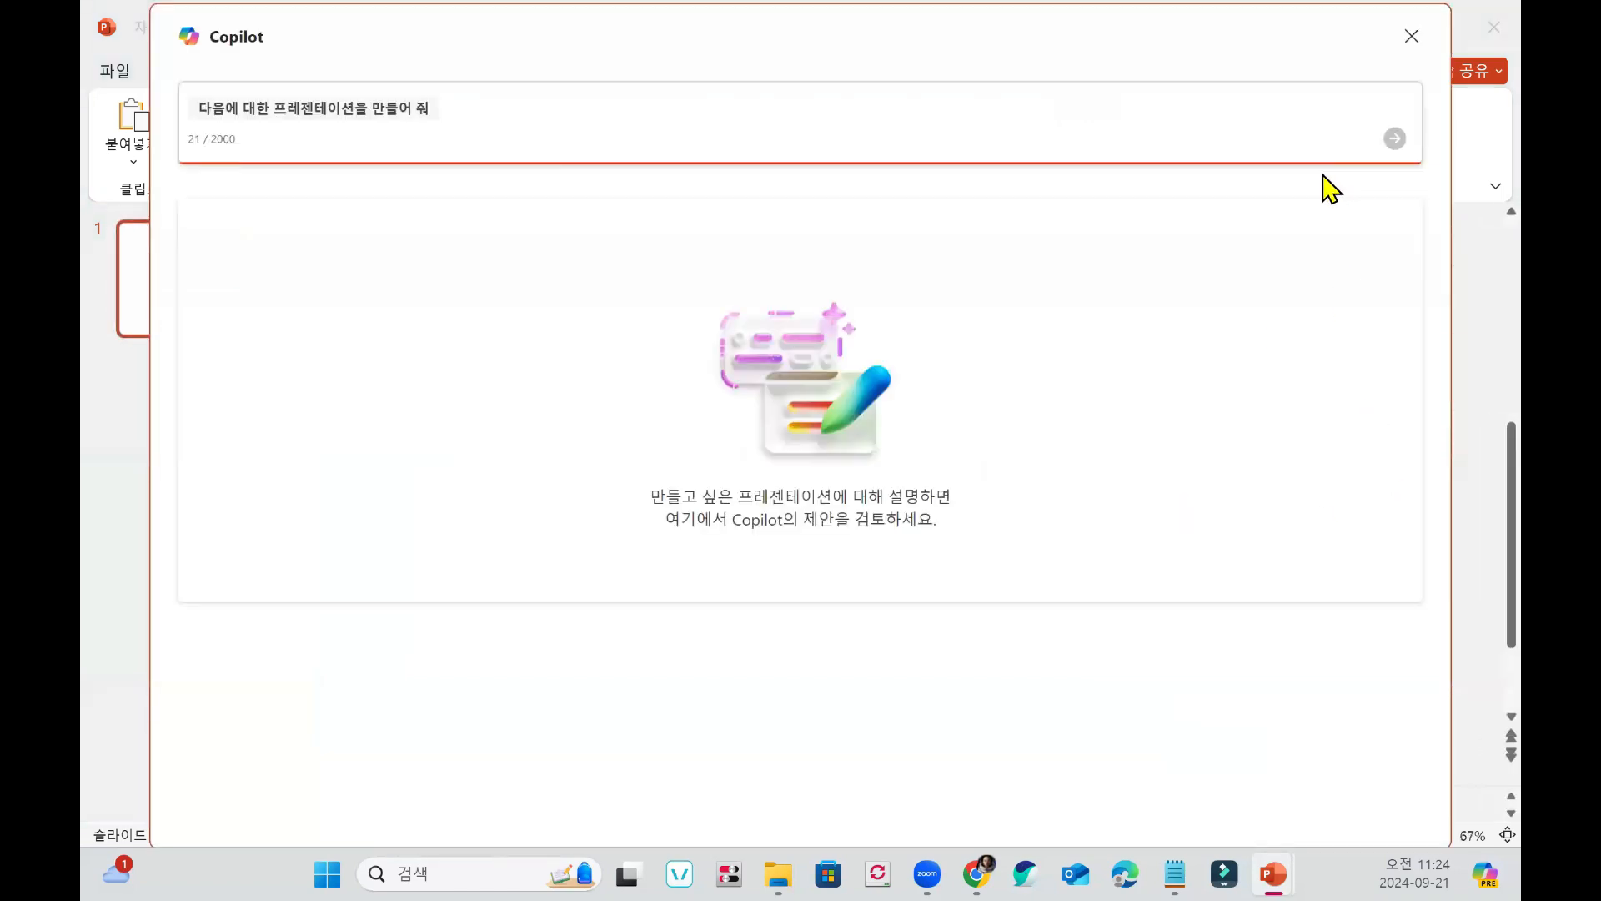
pyautogui.click(1412, 37)
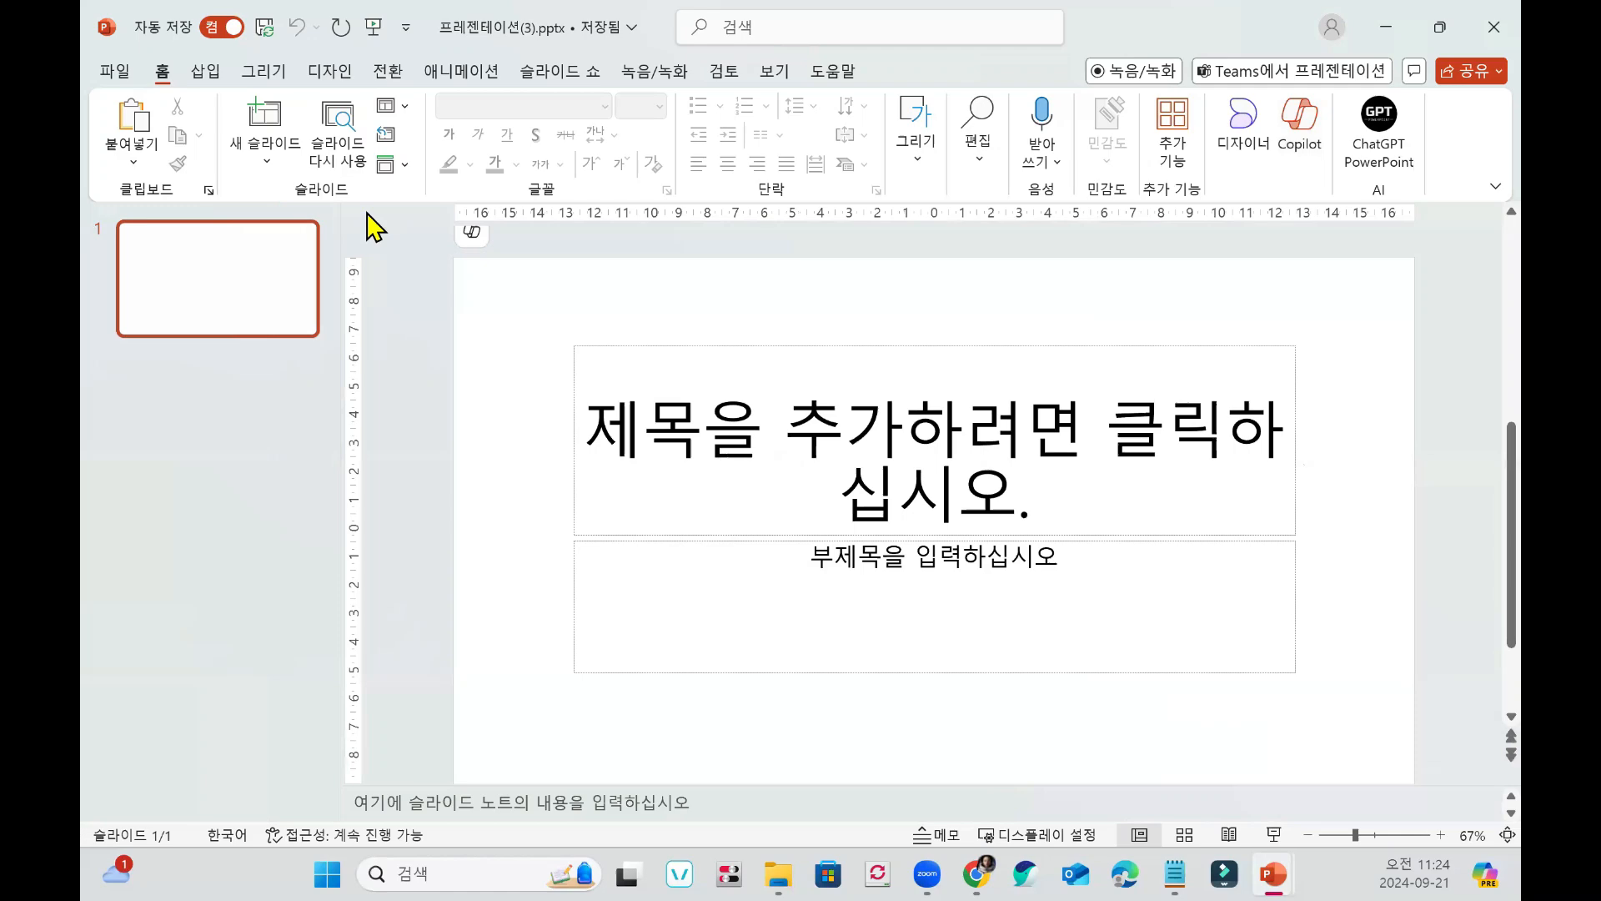
# Ask Copilot to build slides from the Word document "AI 디지털 교과서, 미래 교육의 새로운 길" with the instruction "프레젠테이션으로 만들어주세요".
pyautogui.click(472, 233)
pyautogui.click(582, 305)
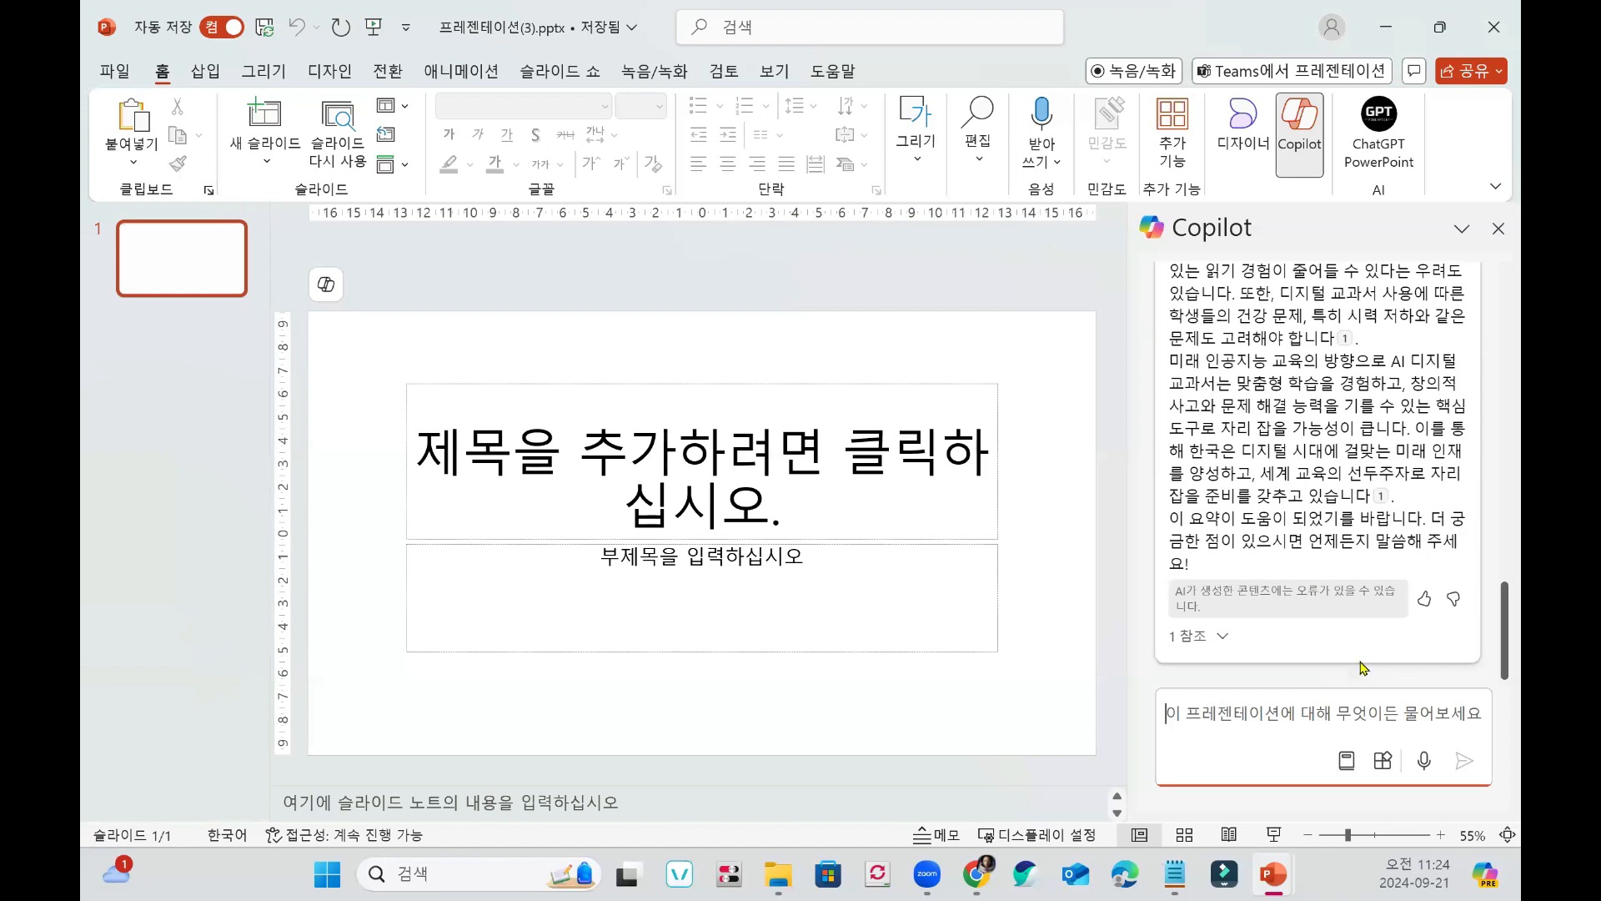
pyautogui.click(326, 285)
pyautogui.click(450, 354)
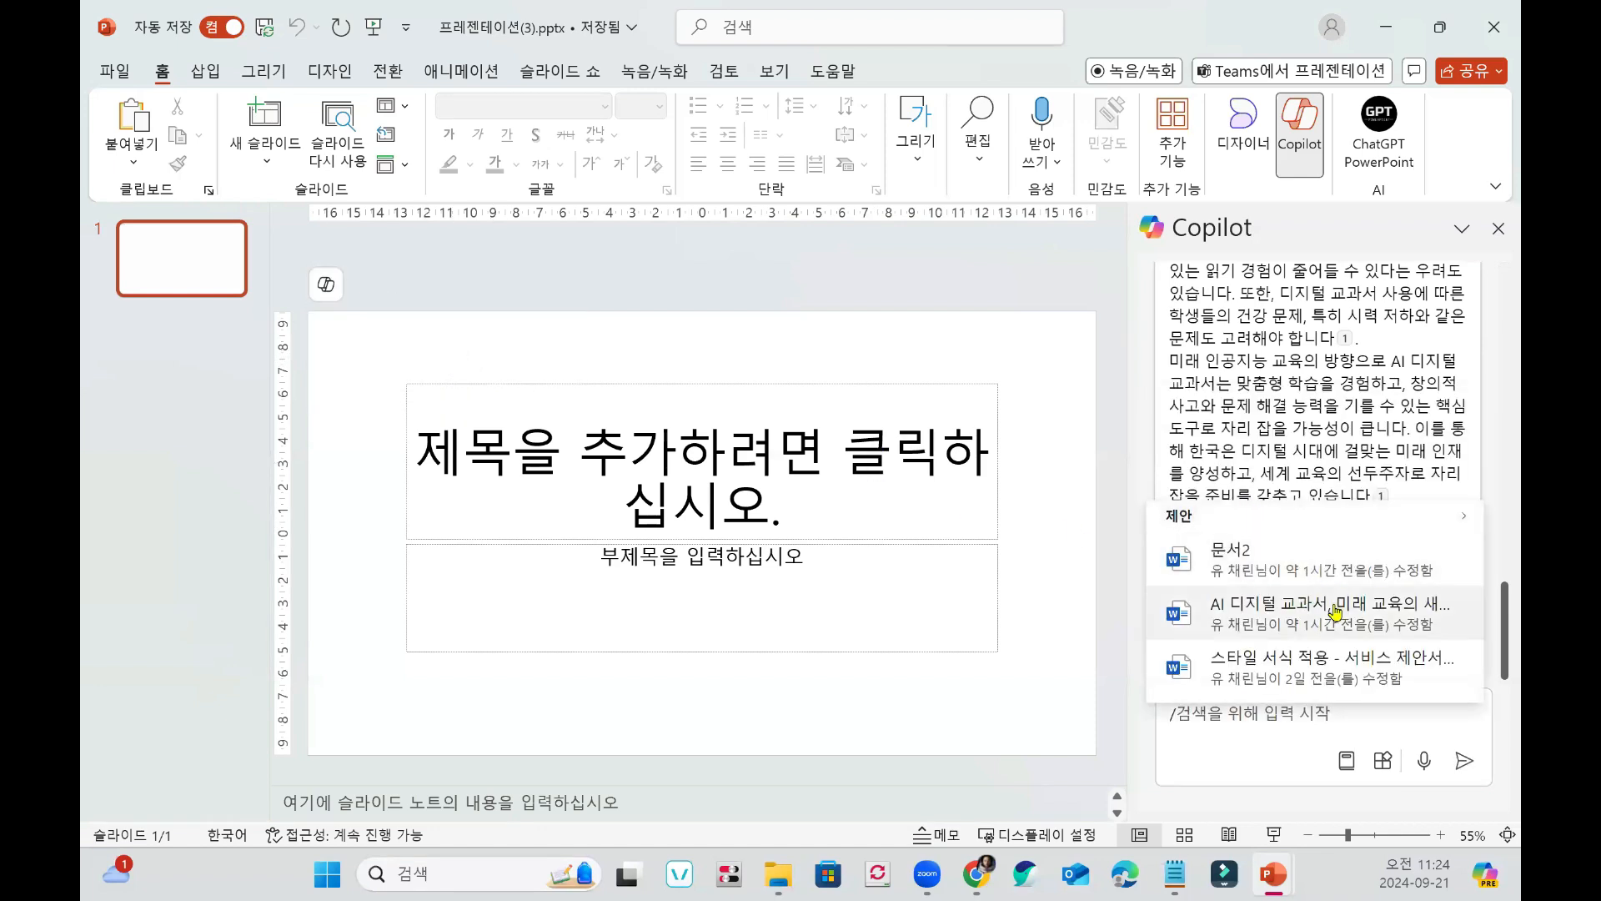
pyautogui.click(1337, 617)
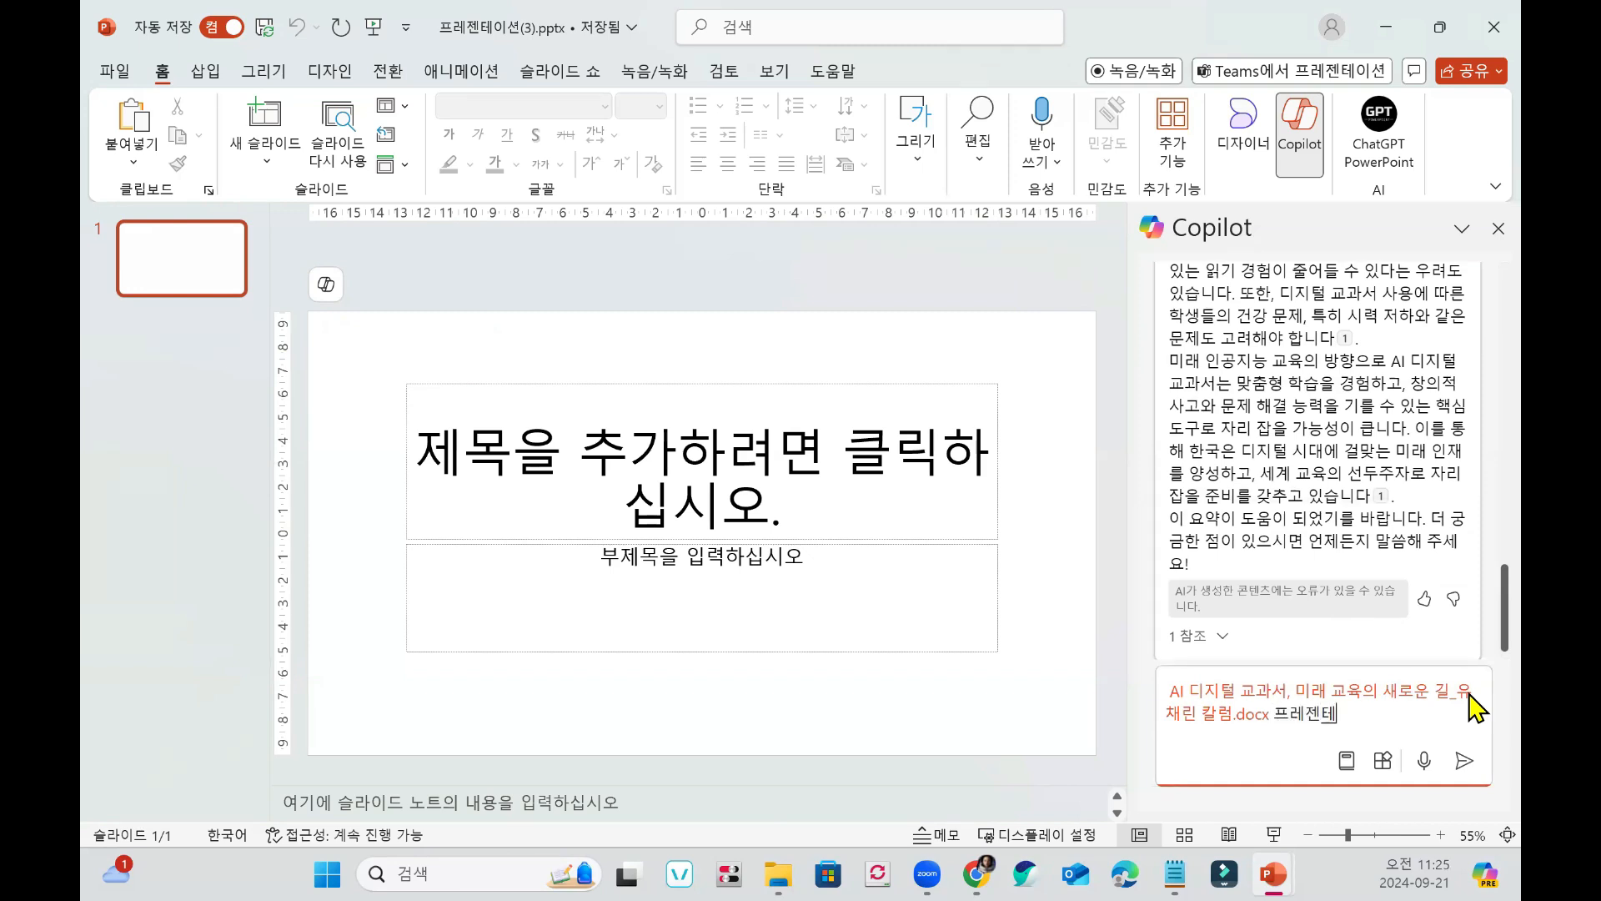
pyautogui.write('프레젠테이션으로 만들어주')
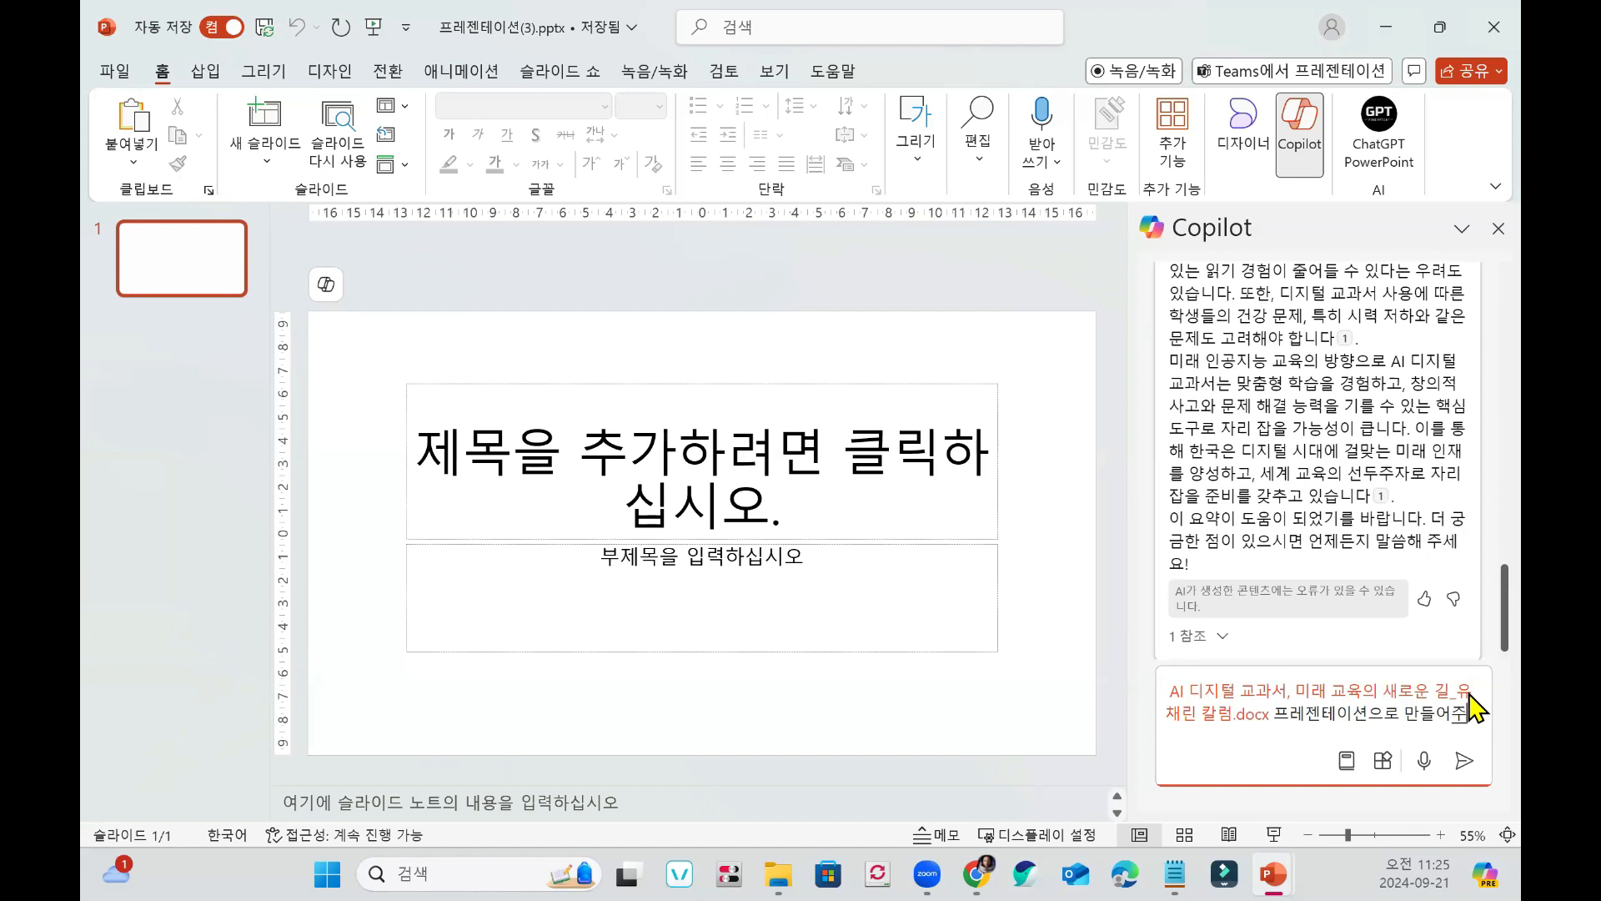
pyautogui.write('세요')
pyautogui.press('Return')
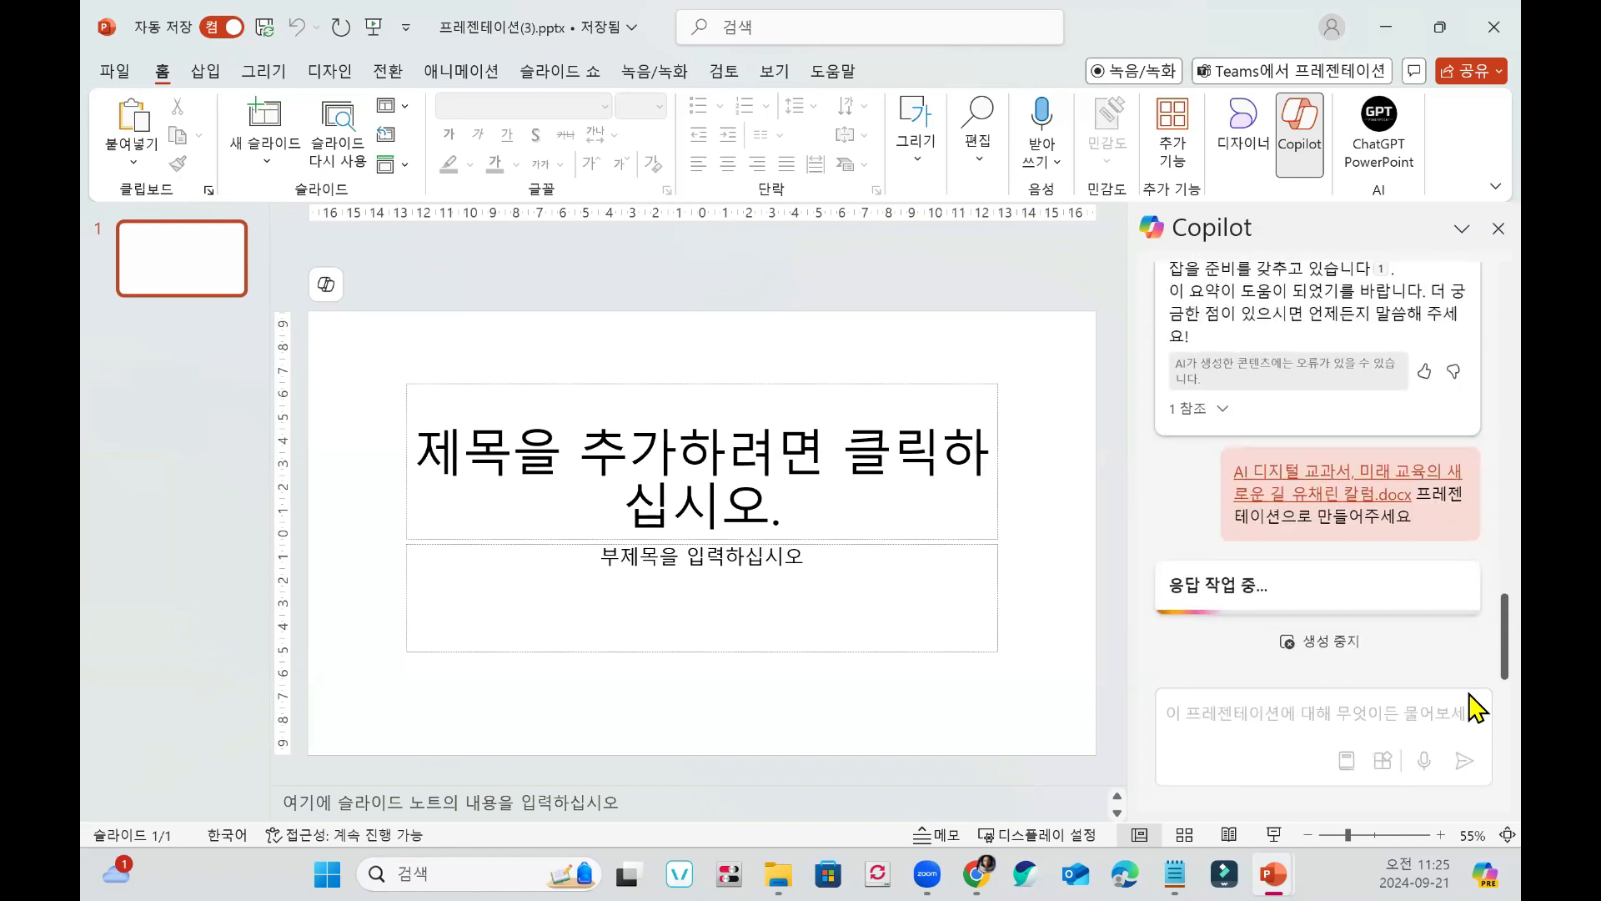
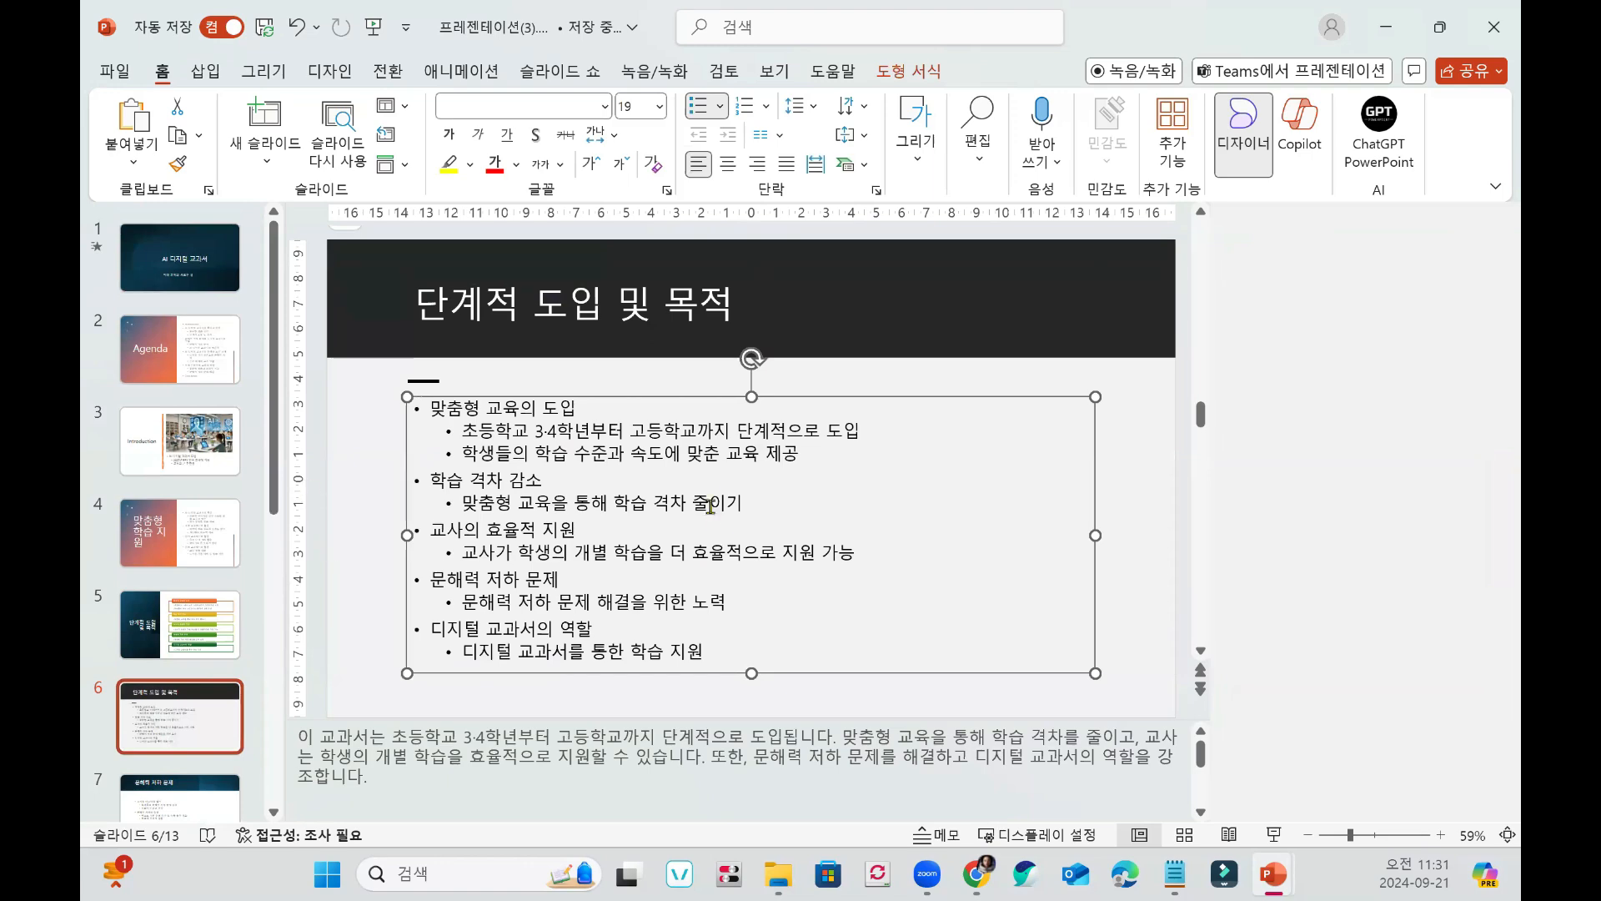
# Delete the bulleted text box under the title 단계적 도입 및 목적 on slide 6.
pyautogui.click(710, 507)
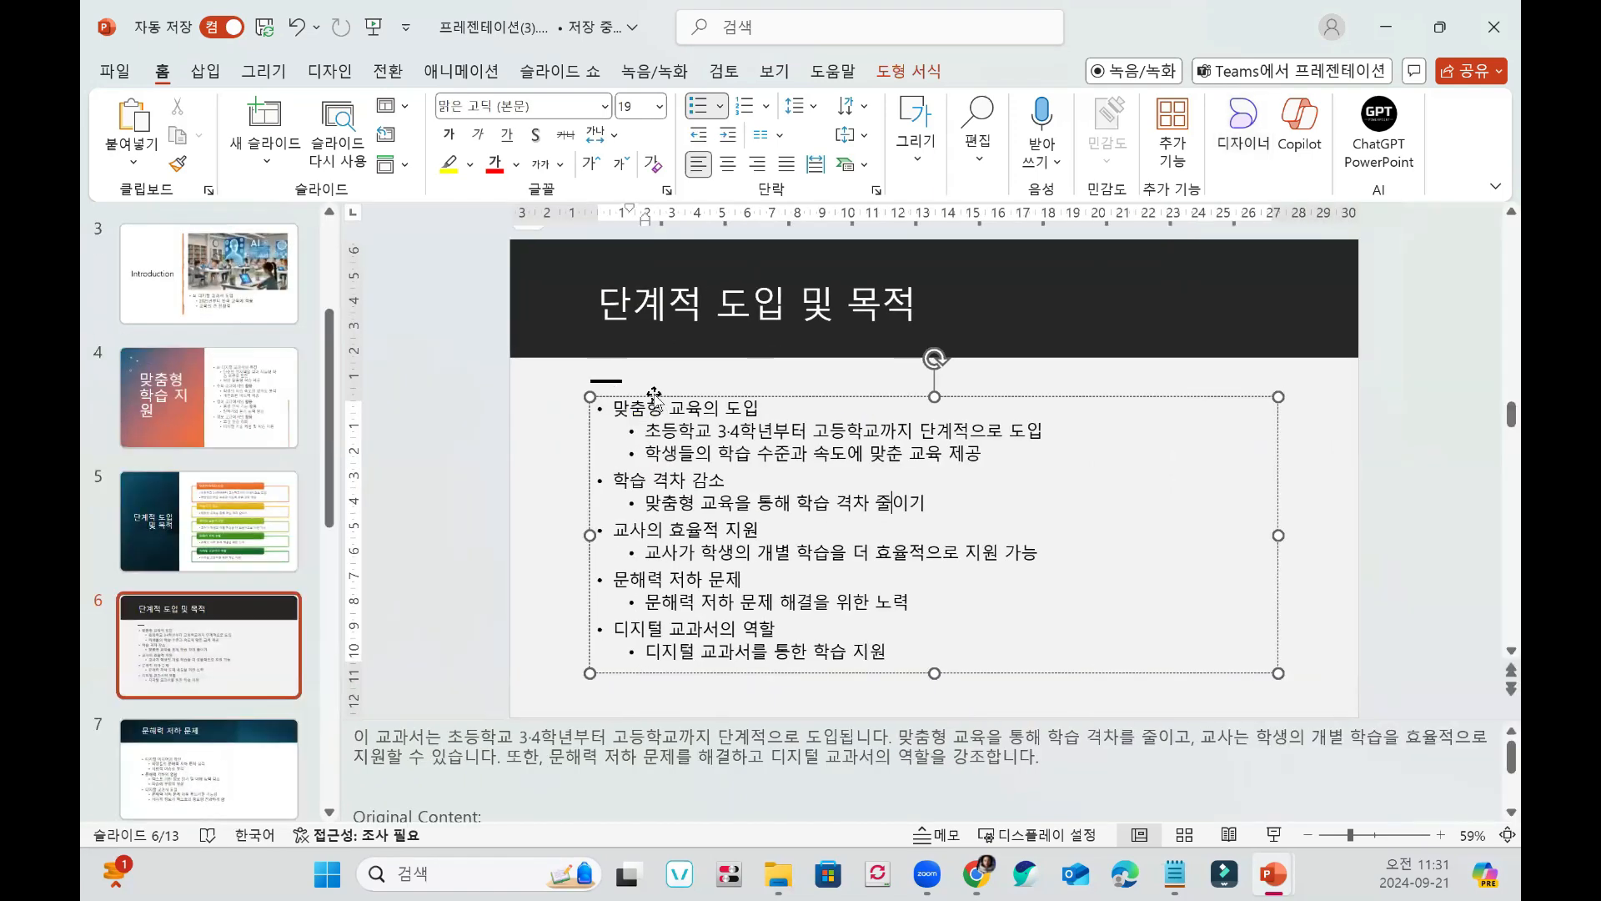
pyautogui.click(654, 395)
pyautogui.press('Delete')
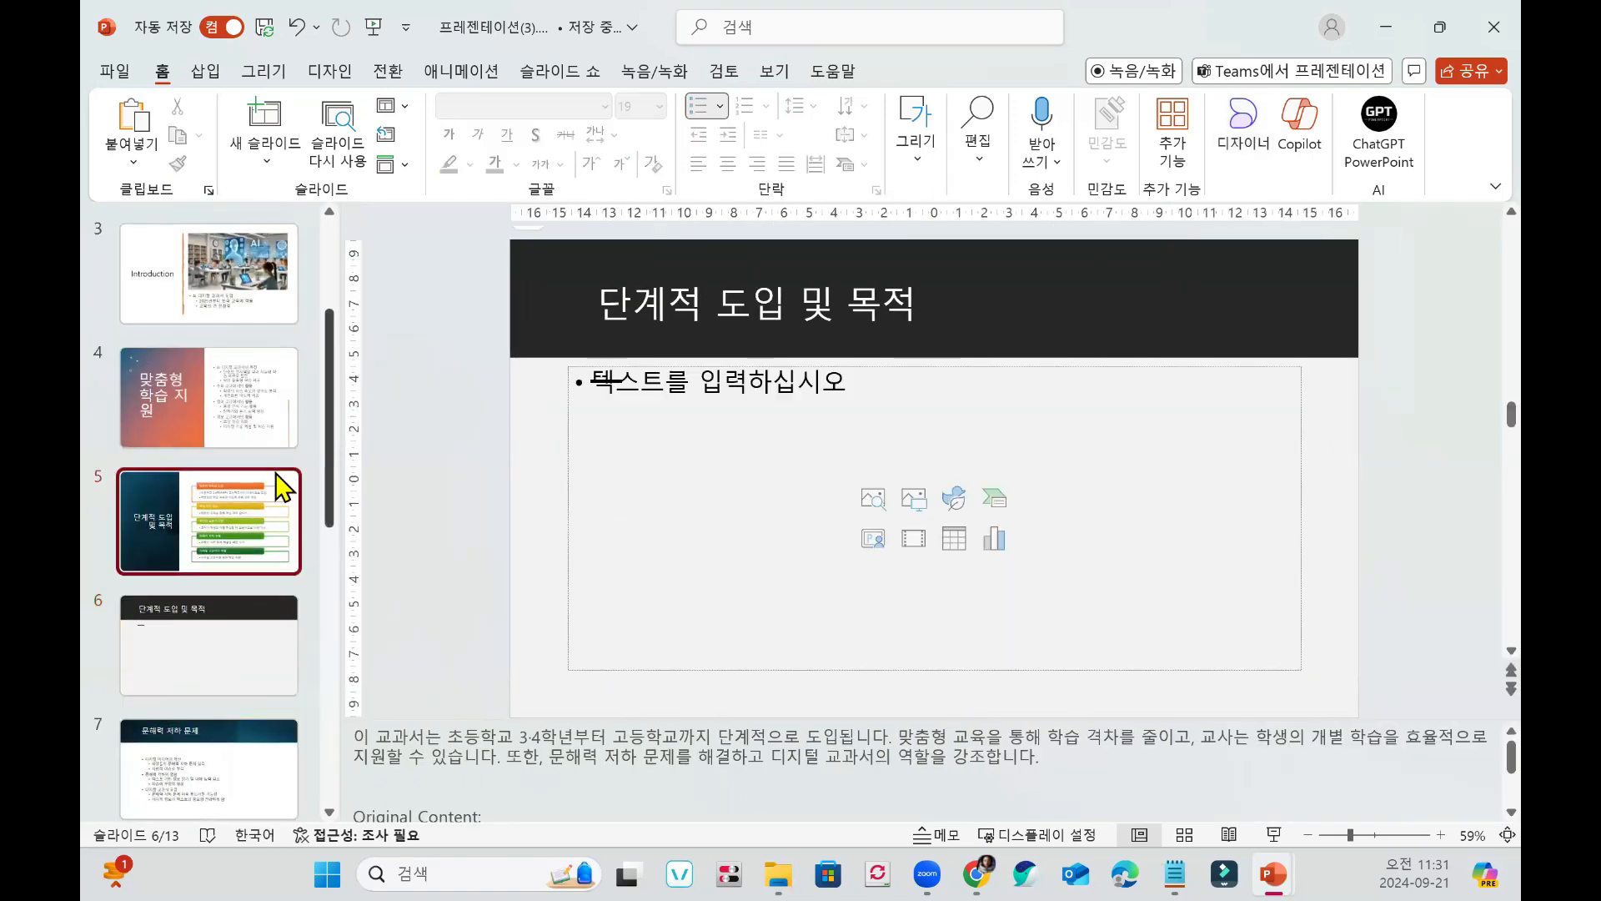
# Copy the SmartArt list from slide 5 and paste it onto slide 6, titled 단계적 도입 및 목적.
pyautogui.click(280, 490)
pyautogui.moveTo(818, 250); pyautogui.dragTo(1404, 737)
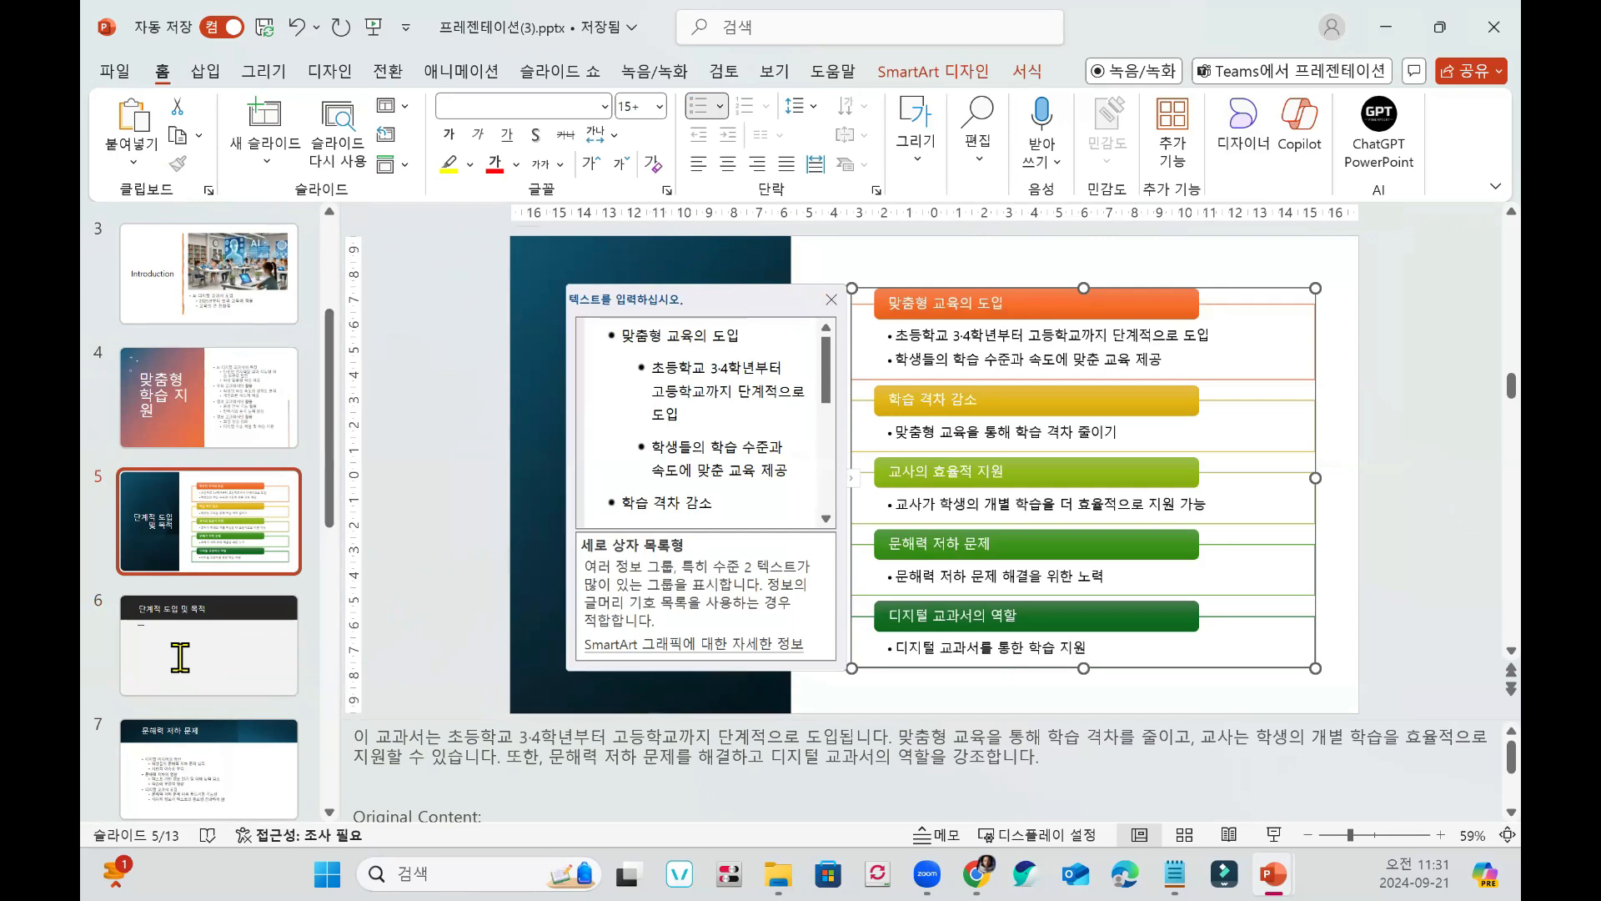
pyautogui.click(212, 614)
pyautogui.hotkey('ctrl', 'v')
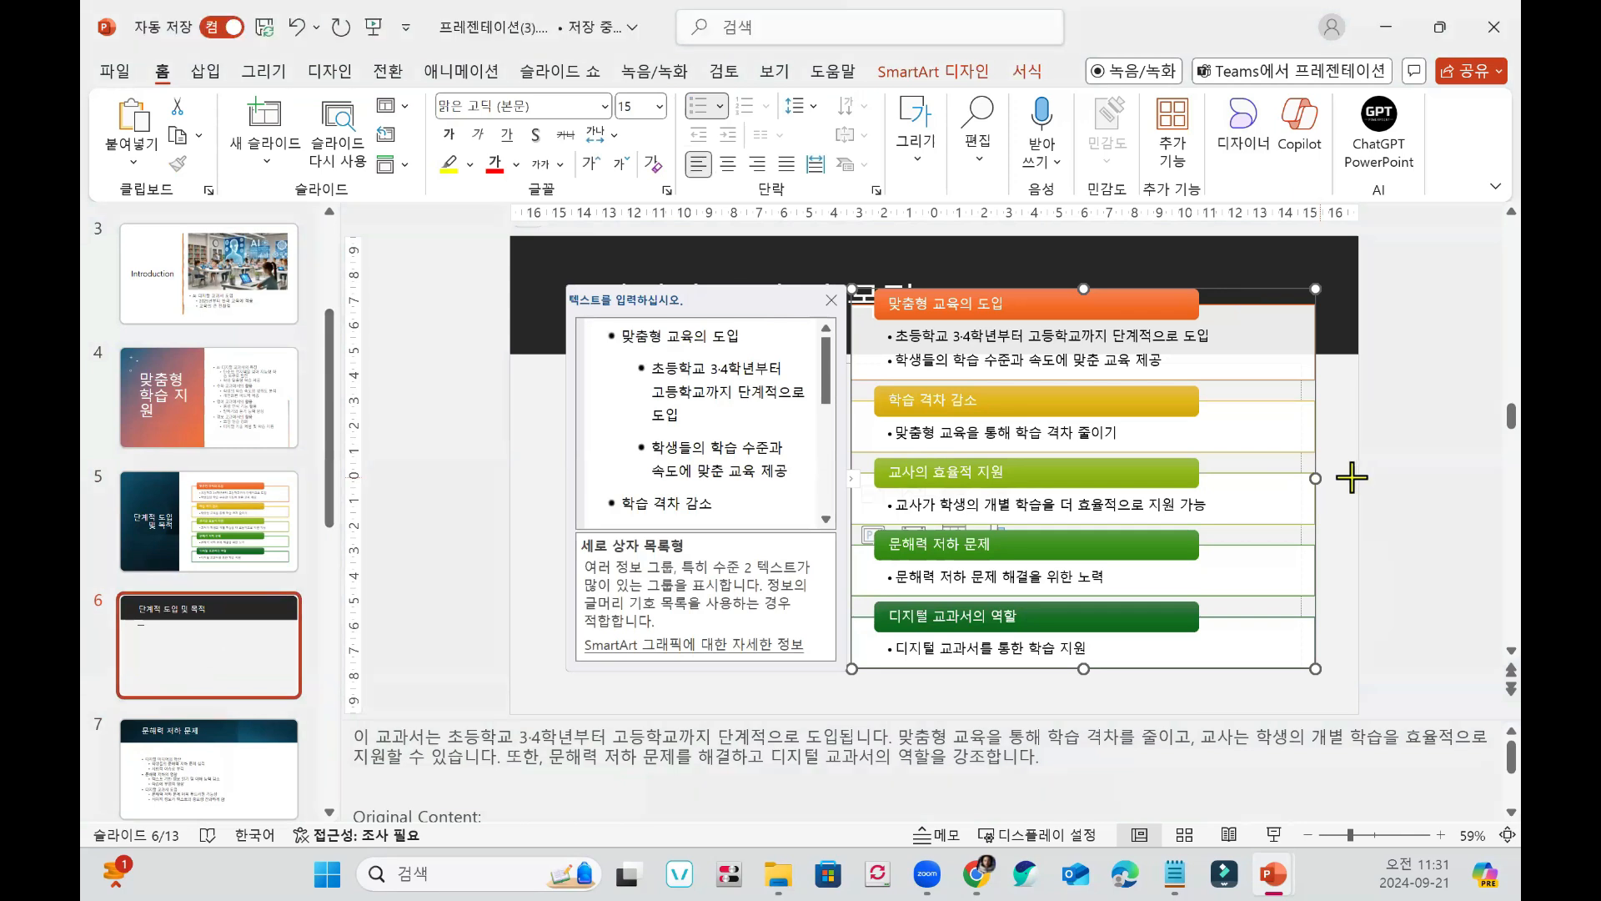
# Try lowering the orange 맞춤형 교육의 도입 heading in the pasted SmartArt, close the SmartArt text editor, and undo the move.
pyautogui.click(967, 304)
pyautogui.moveTo(1143, 303); pyautogui.dragTo(1169, 334)
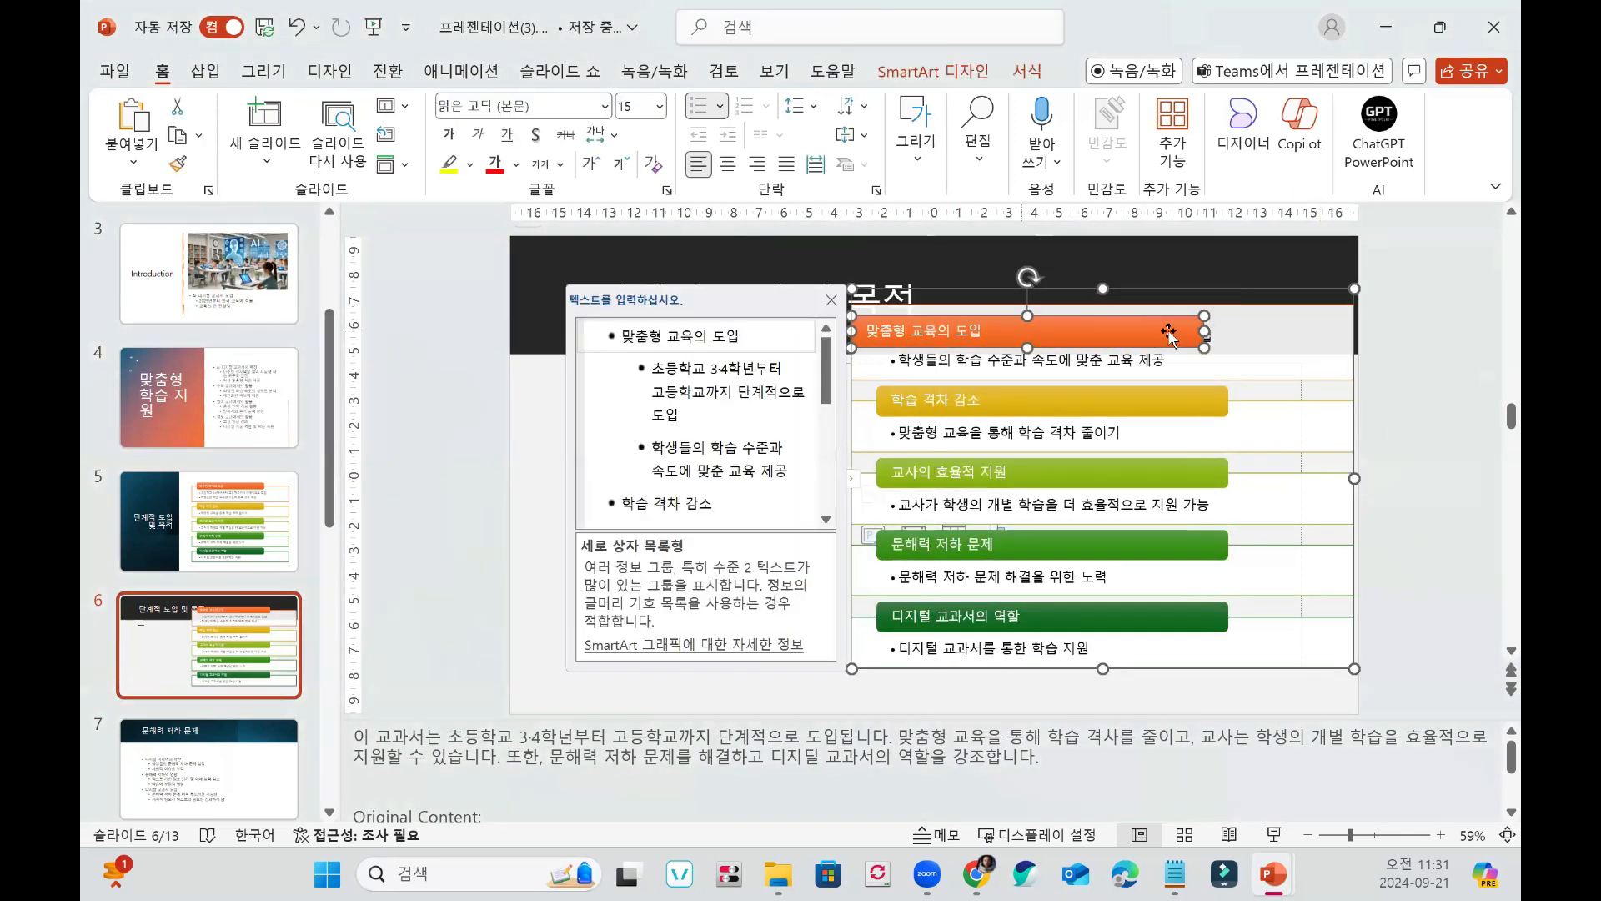
pyautogui.click(832, 297)
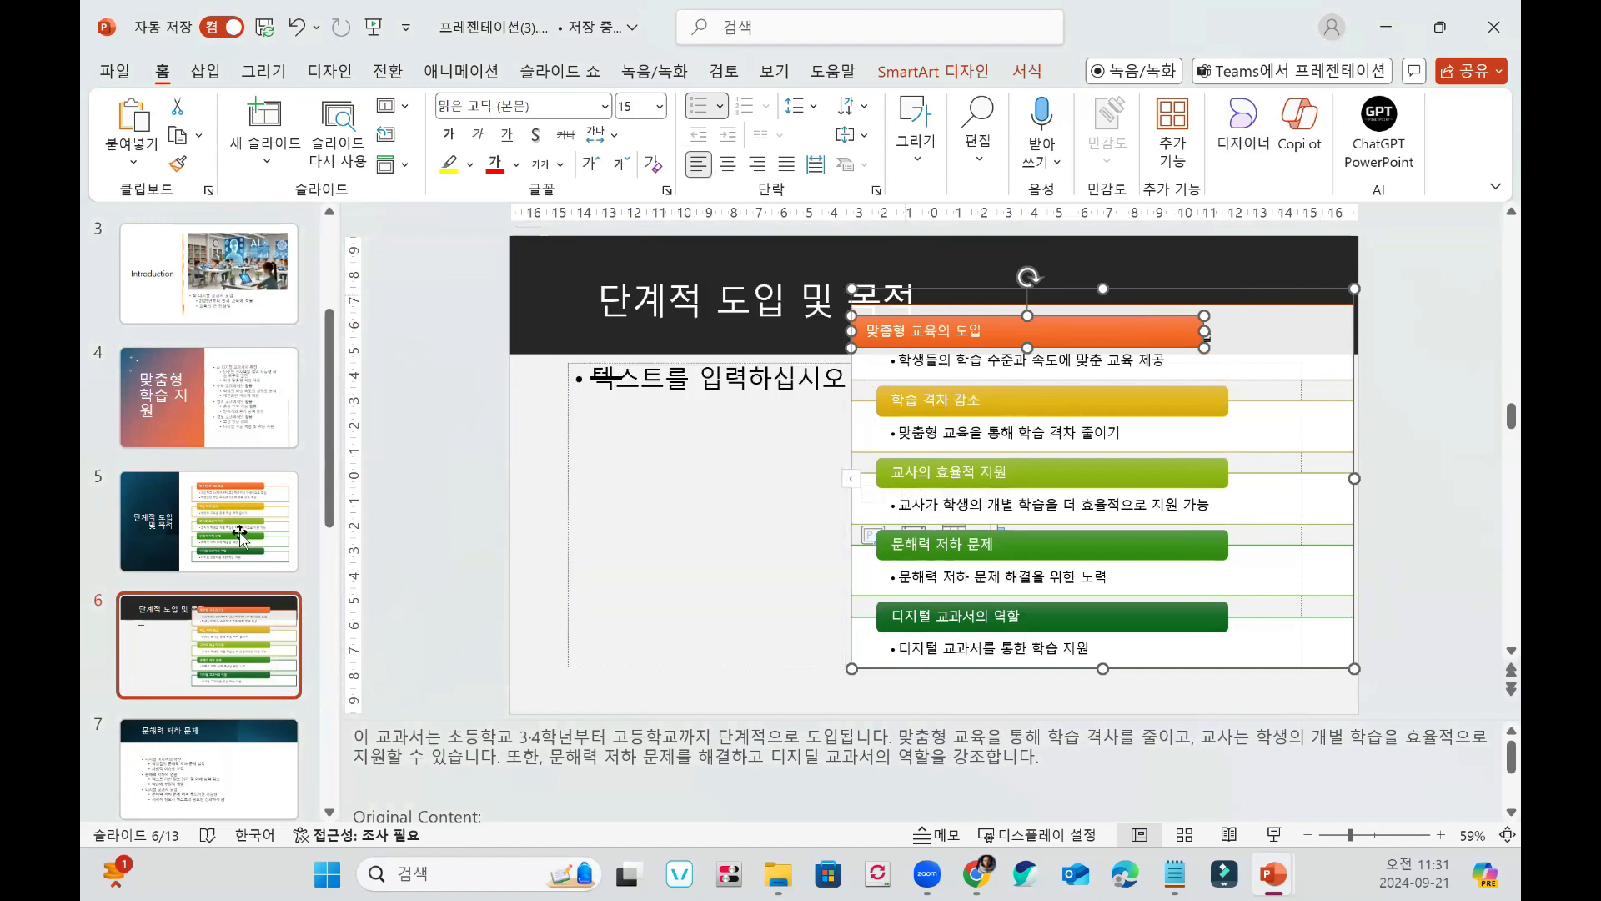
pyautogui.hotkey('ctrl', 'z')
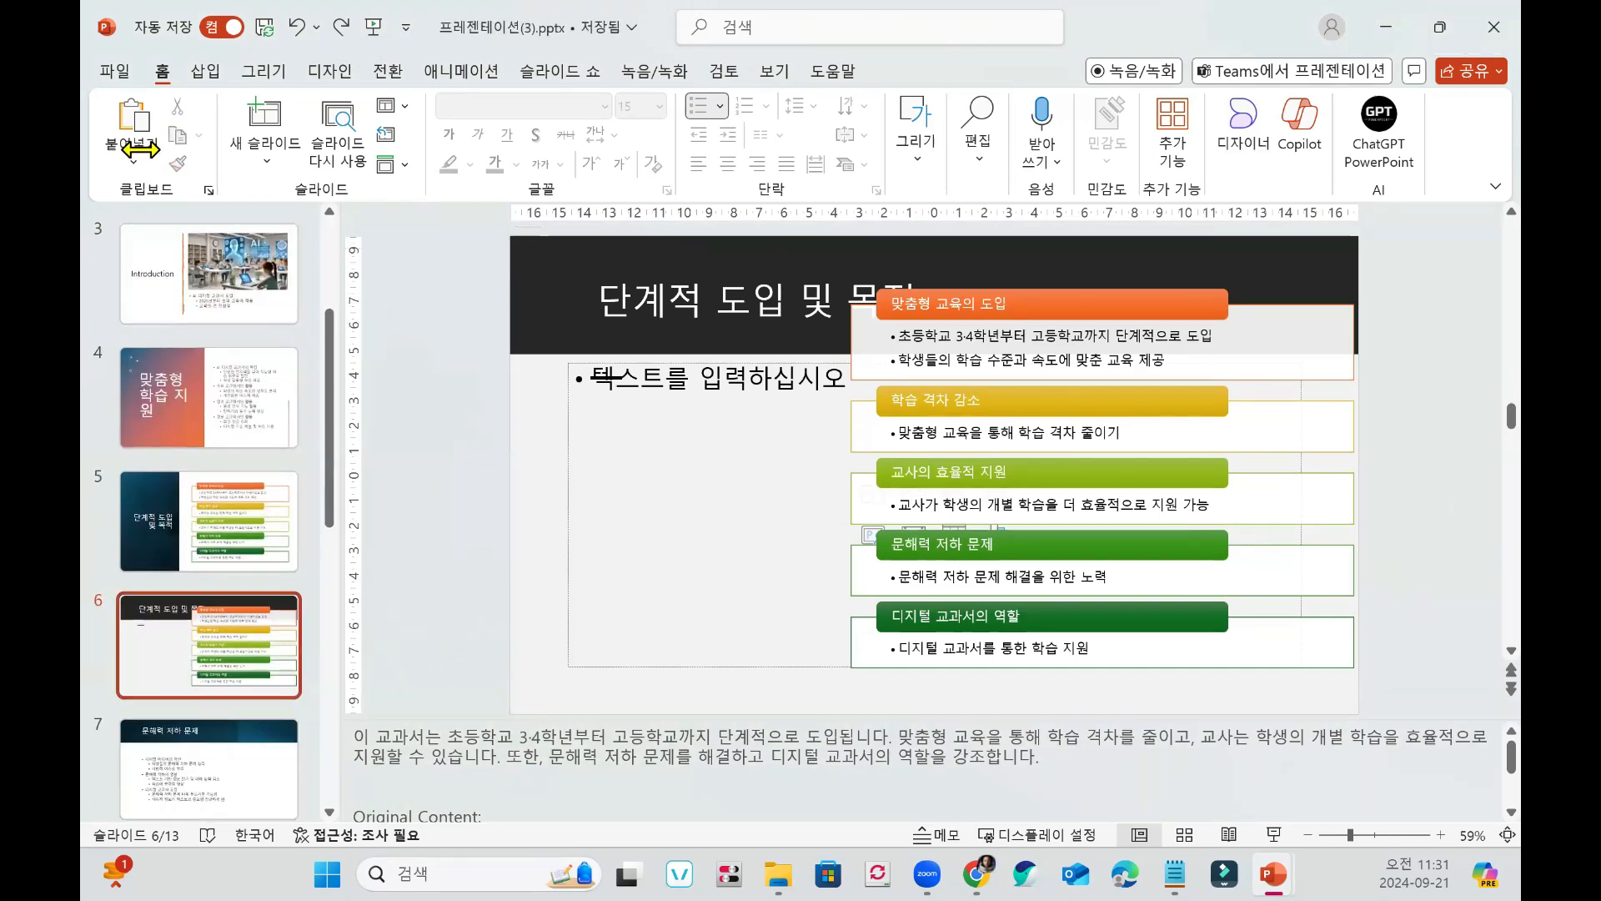
# Create a new blank presentation and open Copilot through its offer to build a presentation from a file.
pyautogui.click(115, 71)
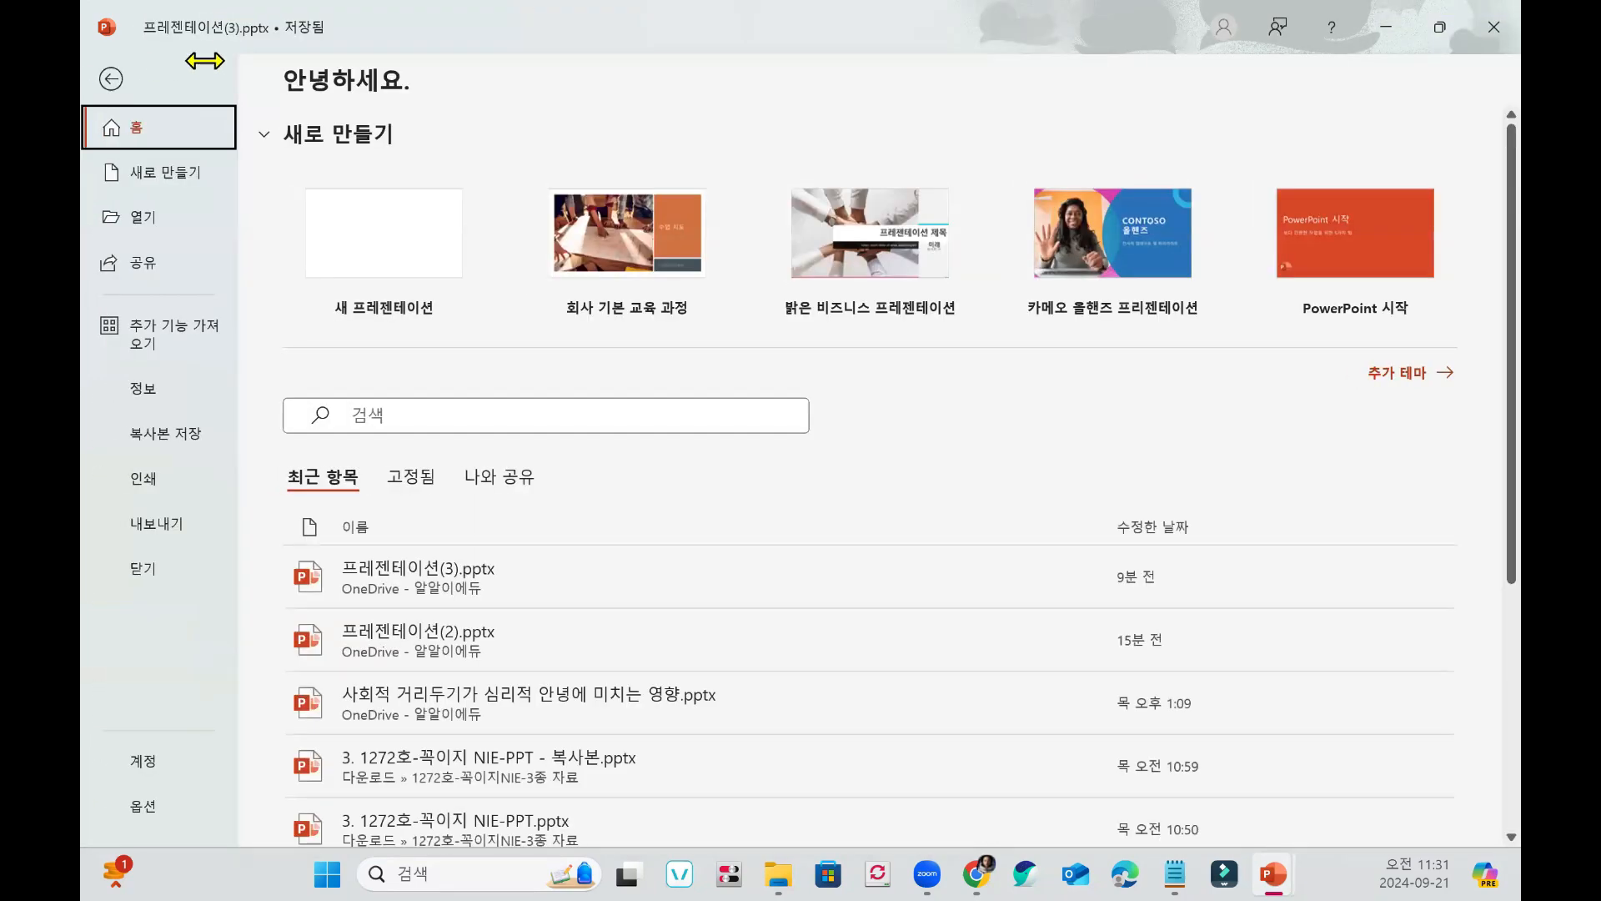
pyautogui.click(432, 237)
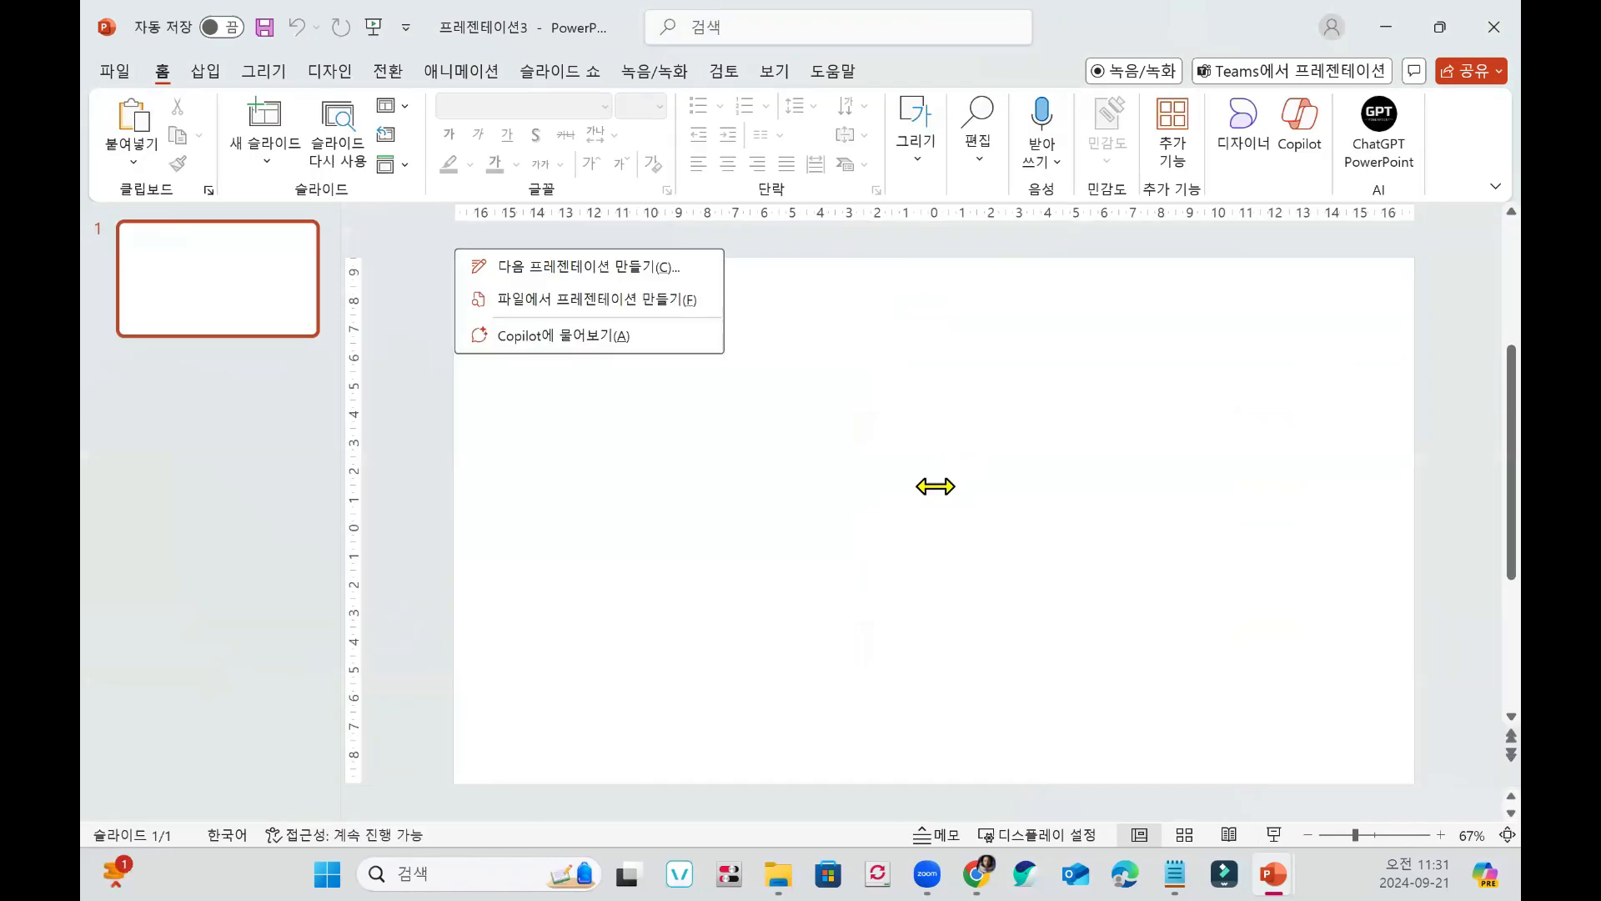
pyautogui.click(592, 296)
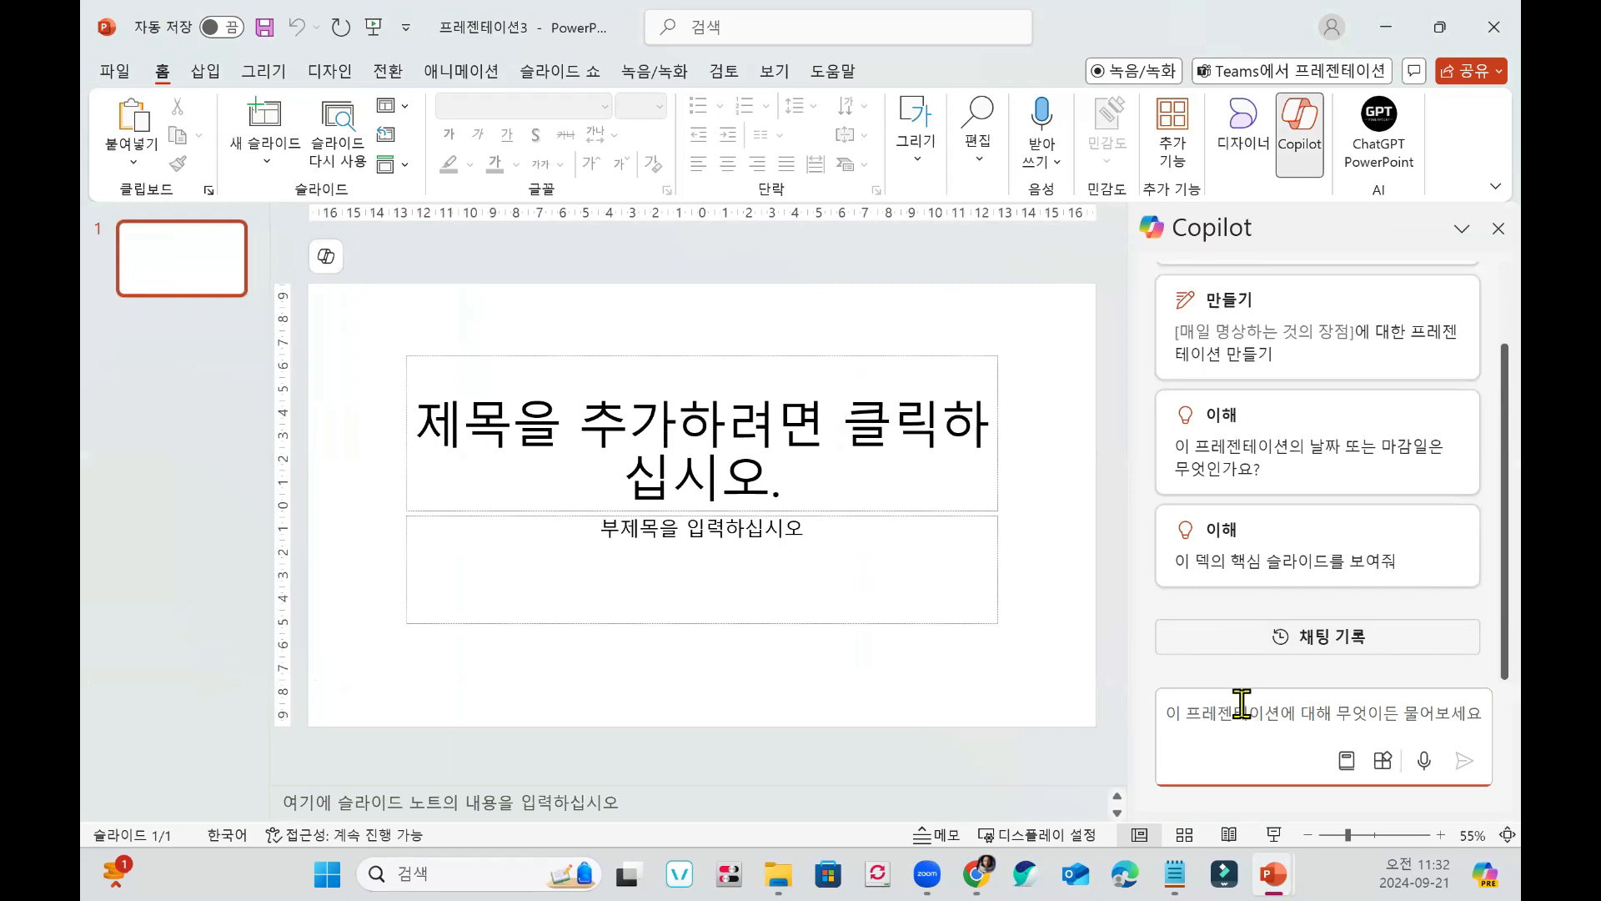
# Start Copilot's presentation-from-file command and reference the Word document "AI 디지털 교과서, 미래 교육의 새로운 길".
pyautogui.scroll(2, 1348, 501)
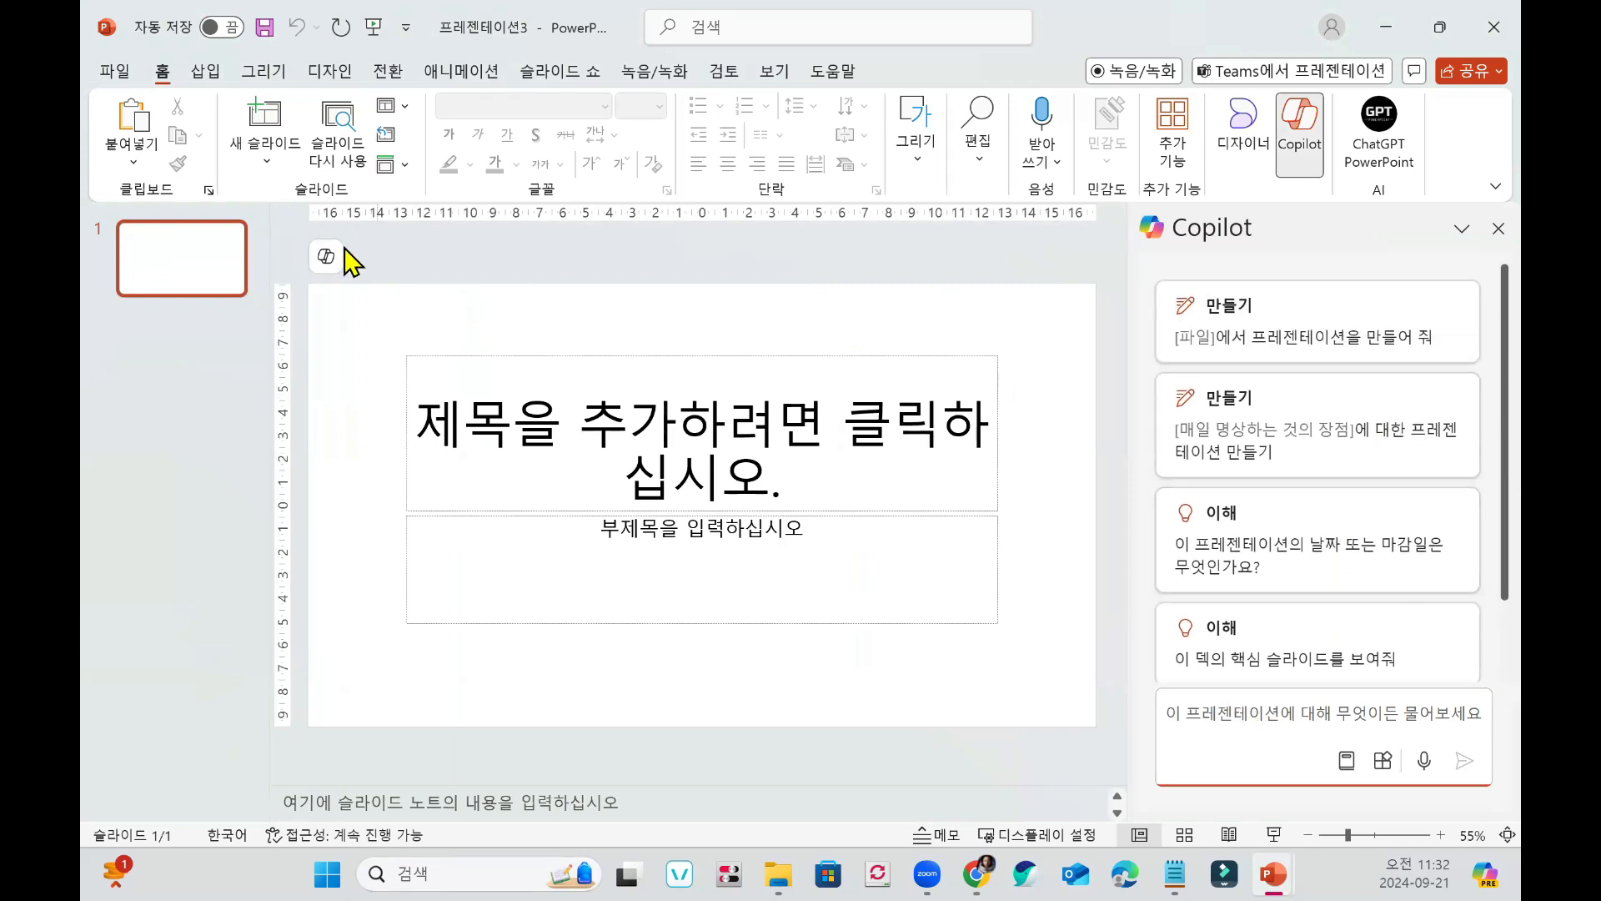
pyautogui.click(326, 256)
pyautogui.click(331, 327)
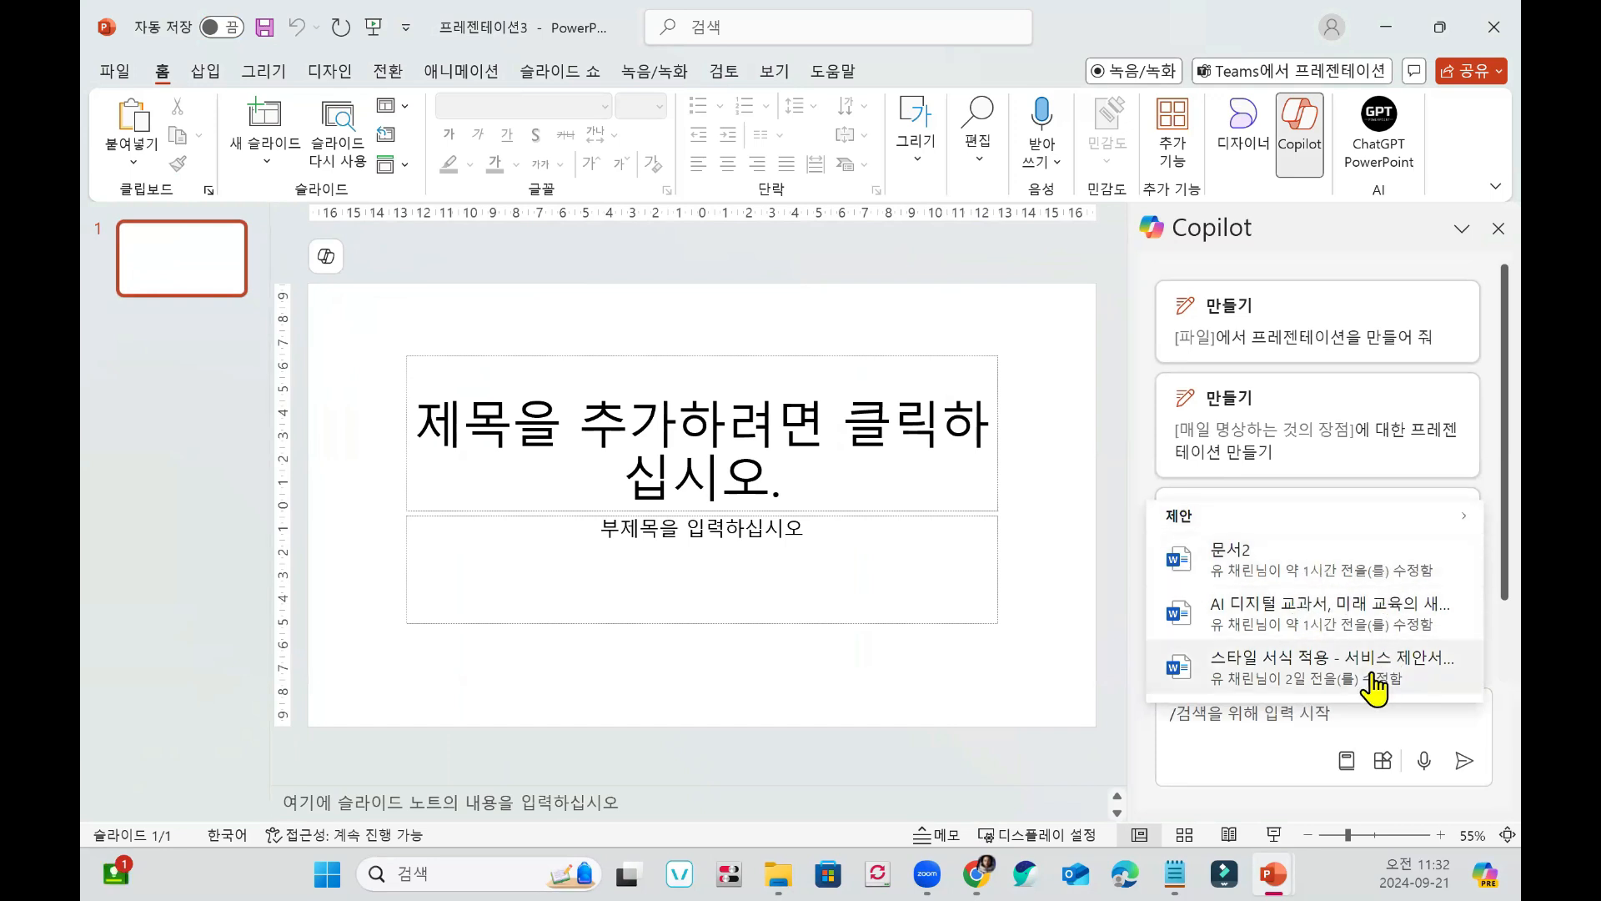
pyautogui.click(1383, 634)
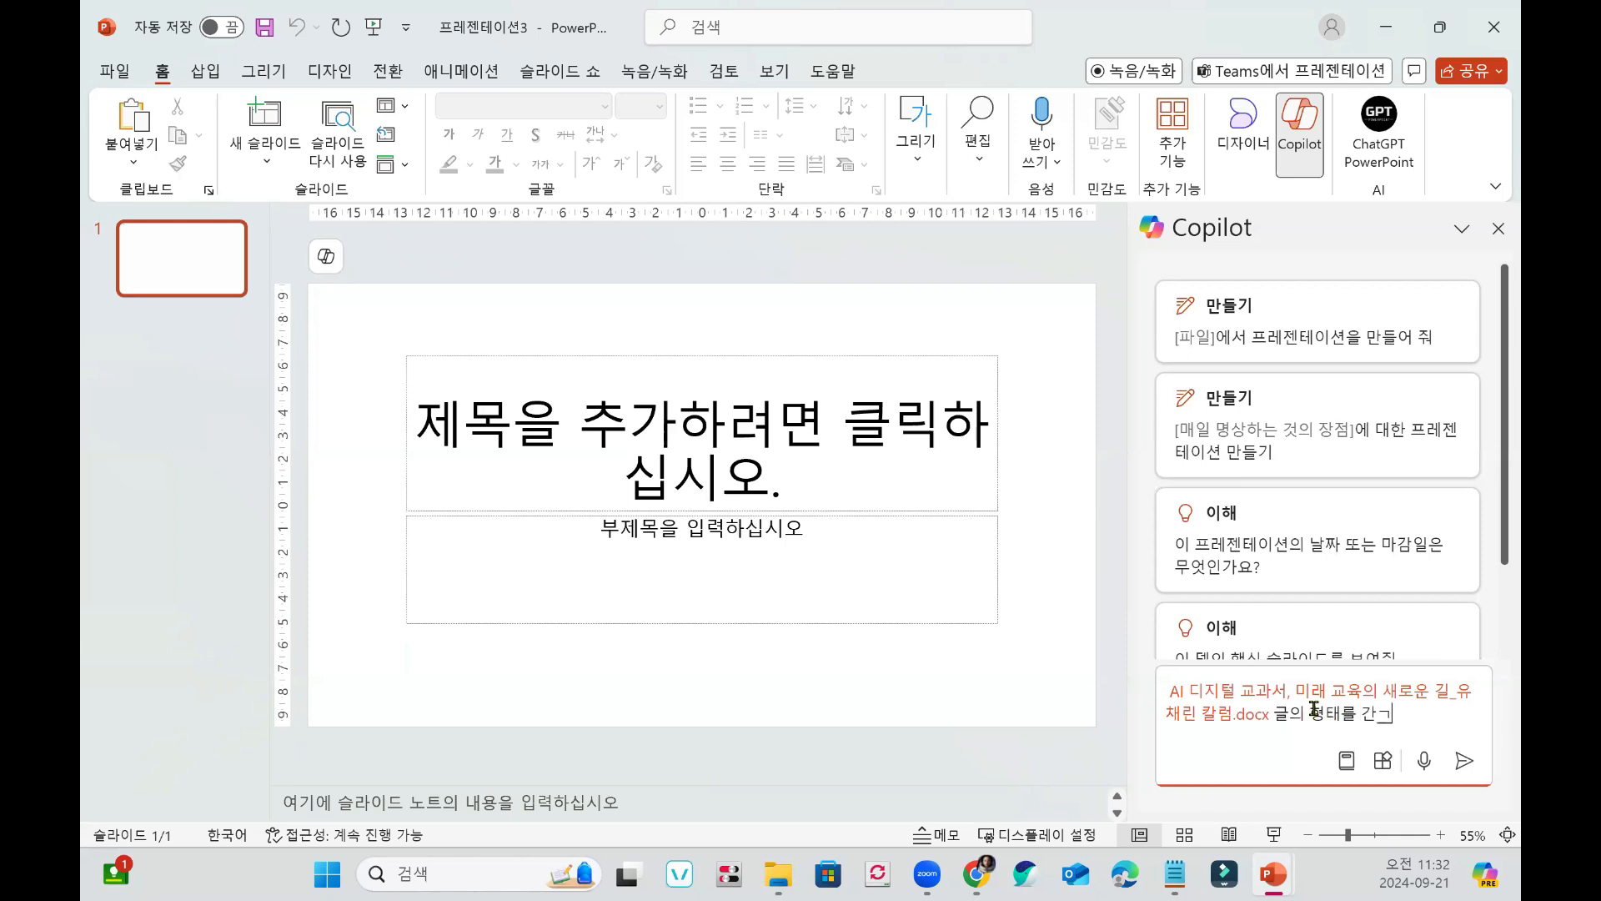
# Submit the document with the instruction "이 문서를 프레젠테이션으로 만들어주세요. 글의 형태를 간결하게 해서 한 페이지의 글자수는 100자가 넘지 않도록 해주세요.".
pyautogui.write('한ㅍ')
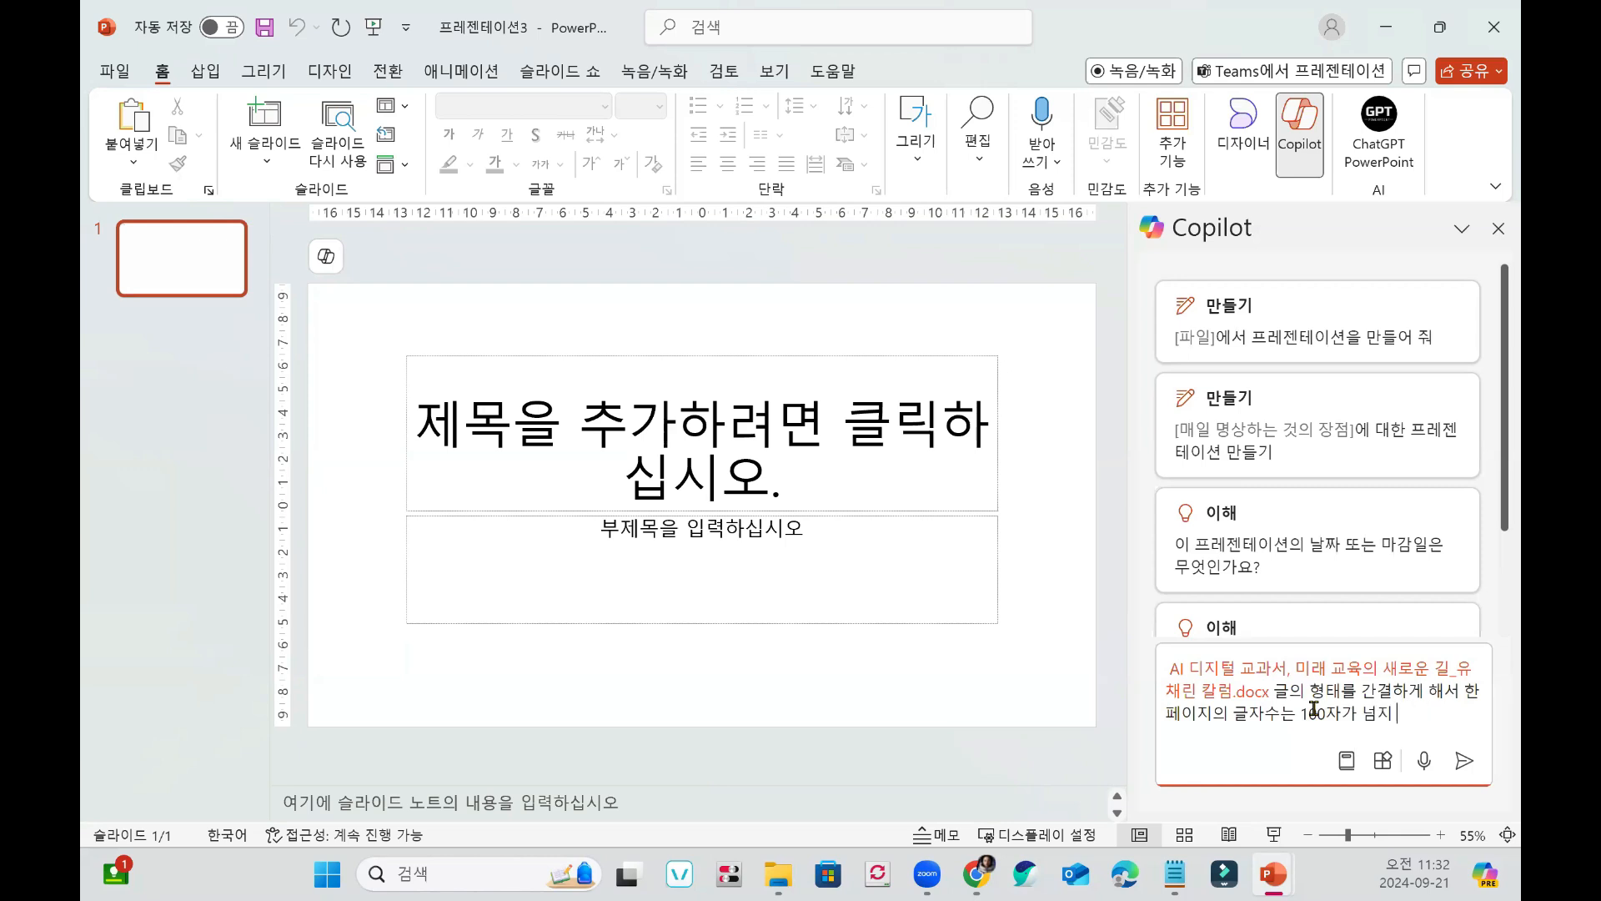
pyautogui.write('해주셈')
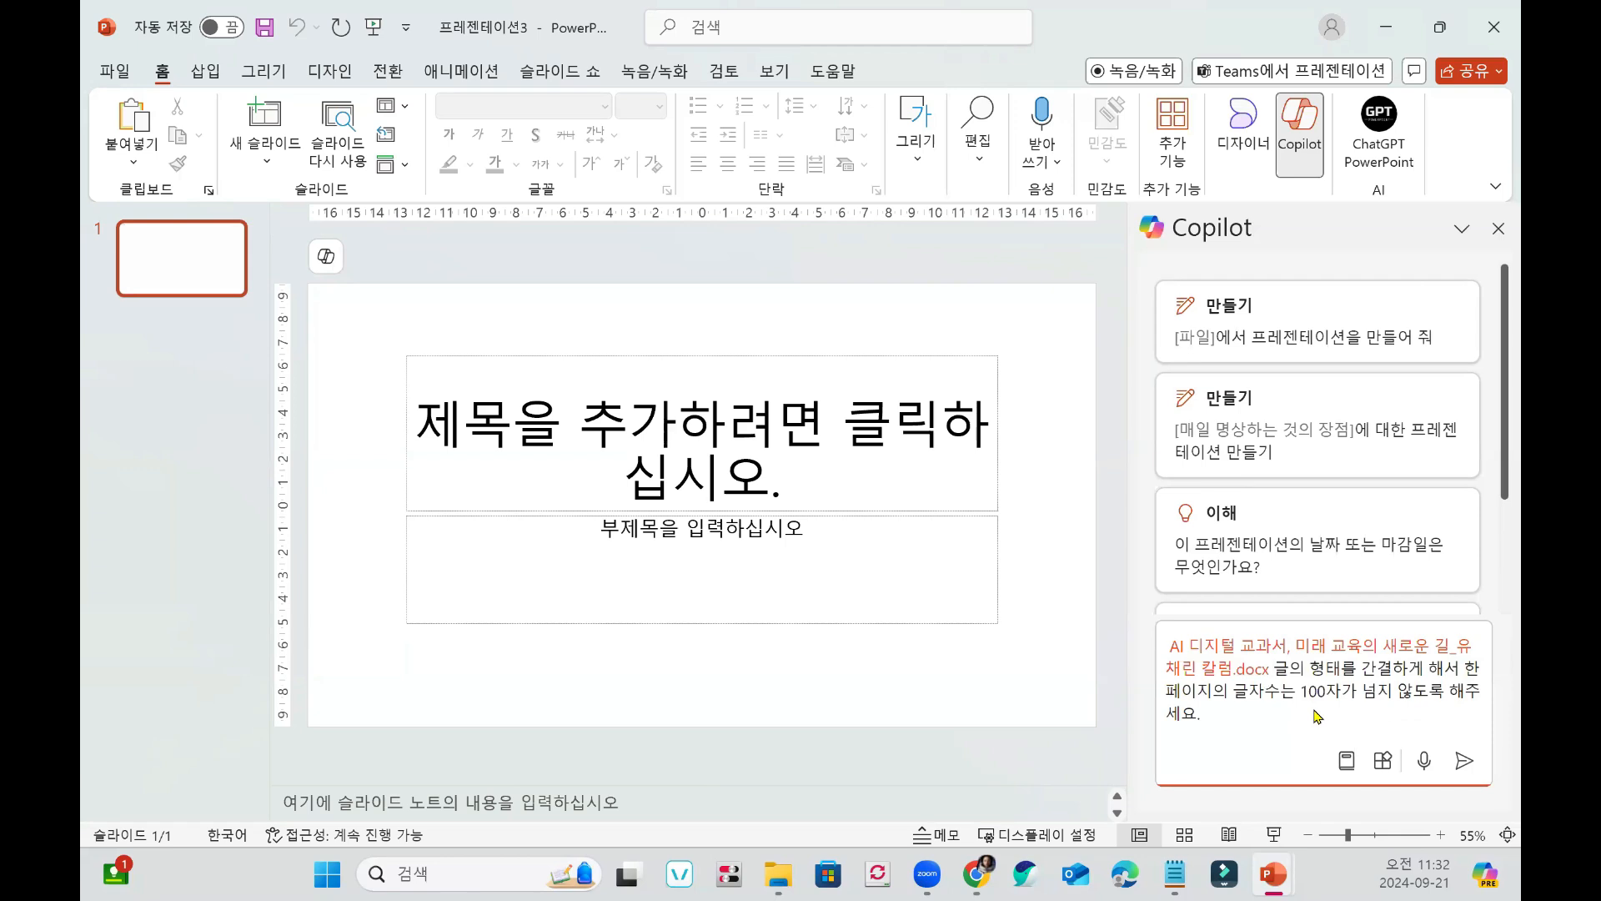
pyautogui.write('이 문서를 프')
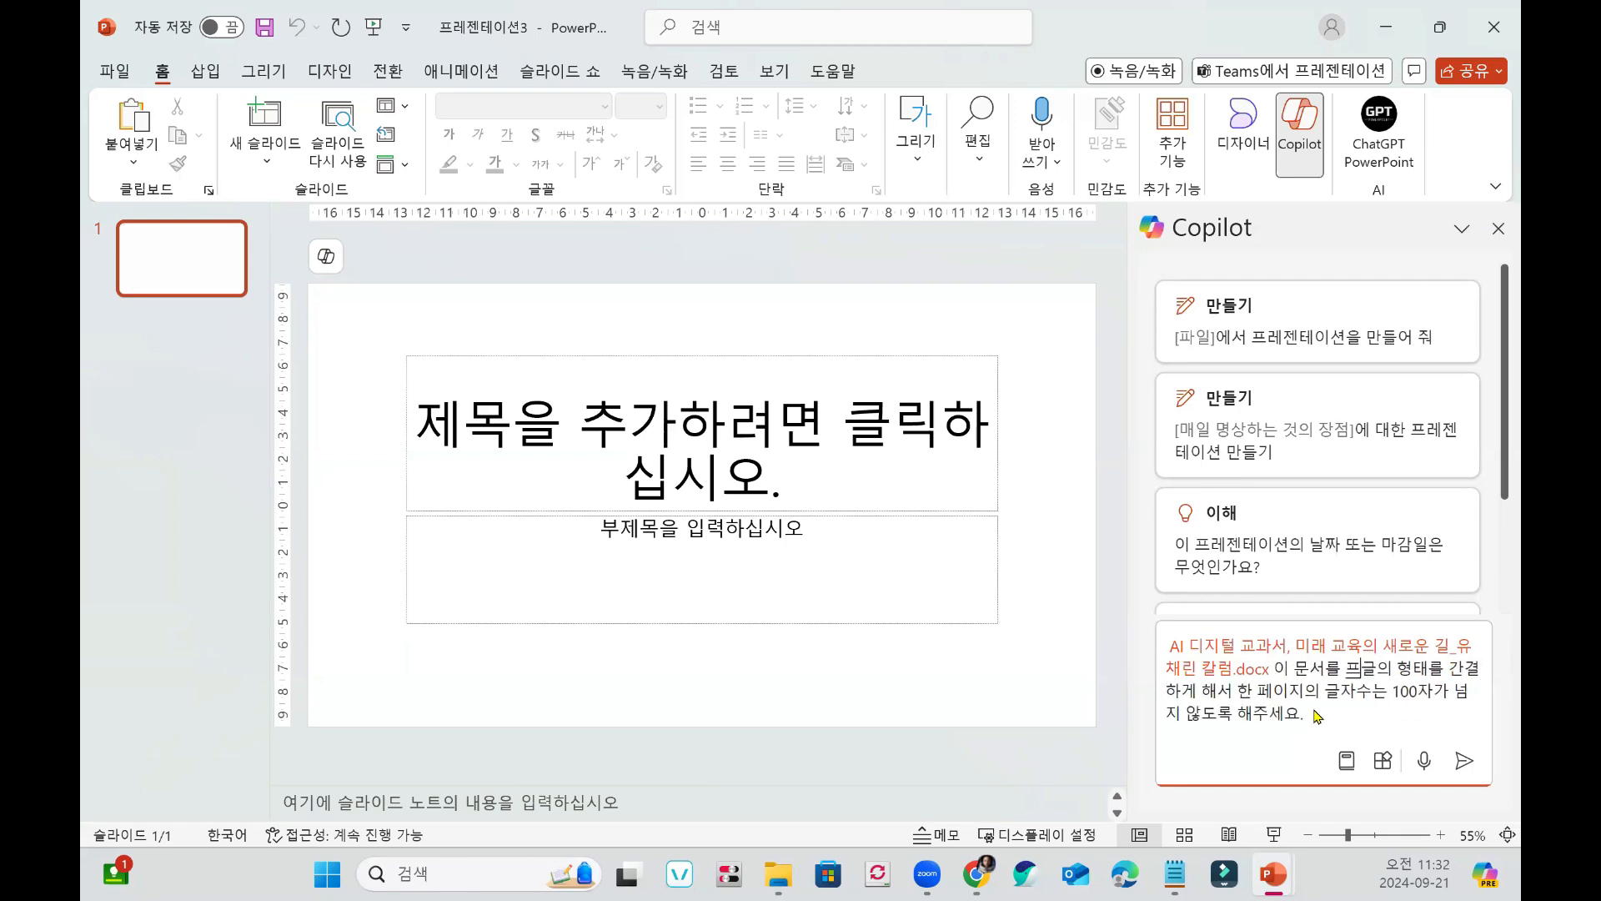
pyautogui.write('레젠텡')
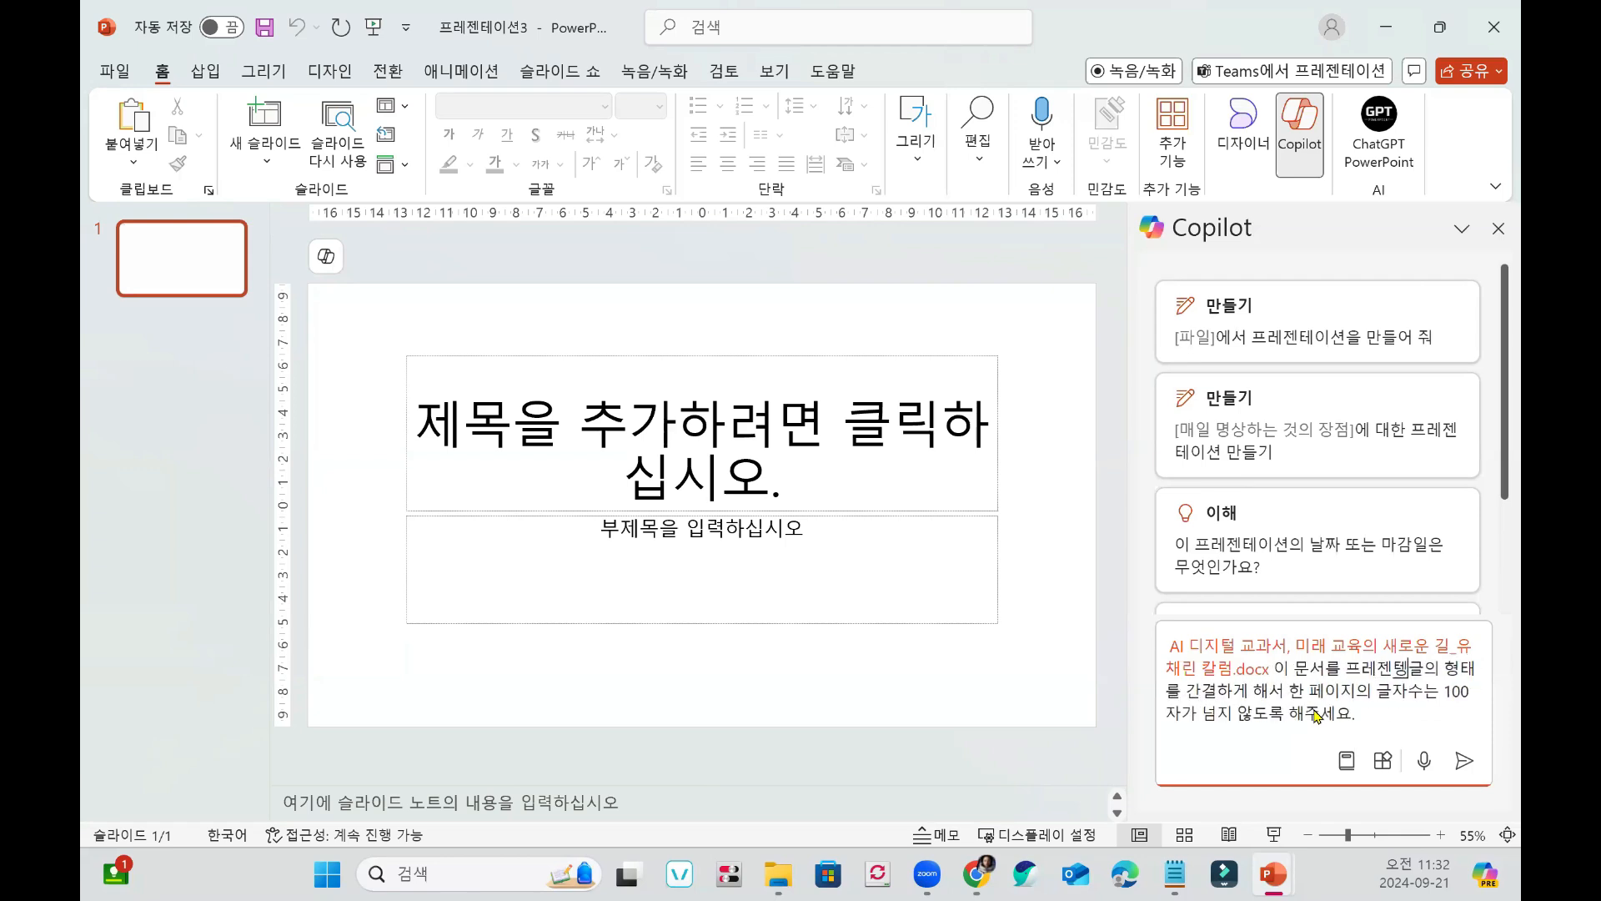
pyautogui.write('이션으로 만들어주')
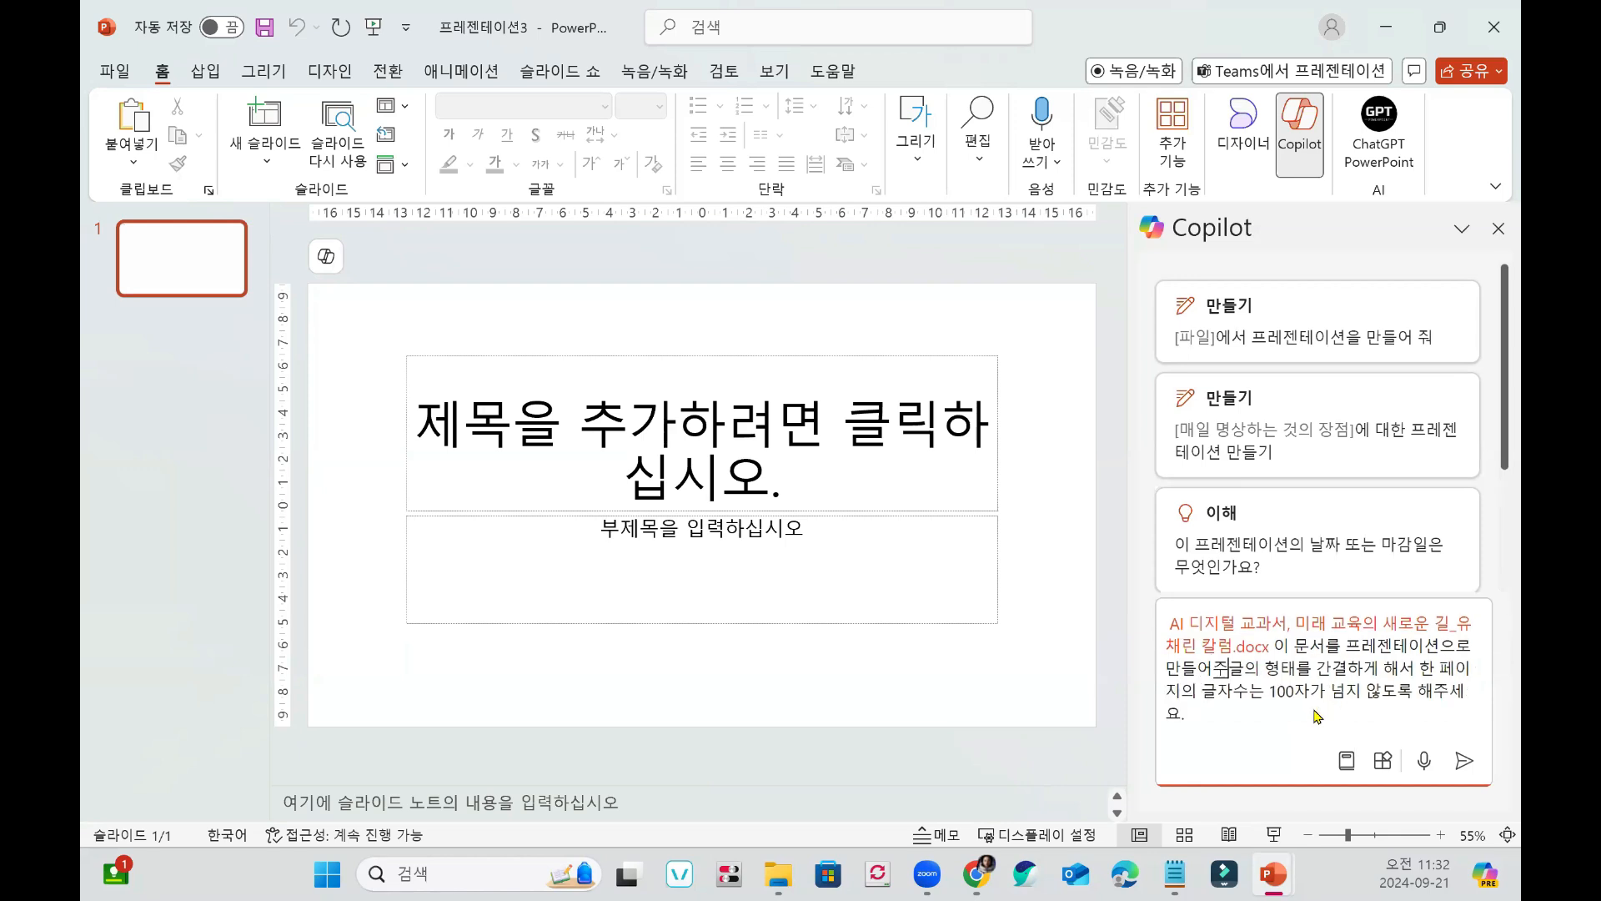
pyautogui.write('세요.')
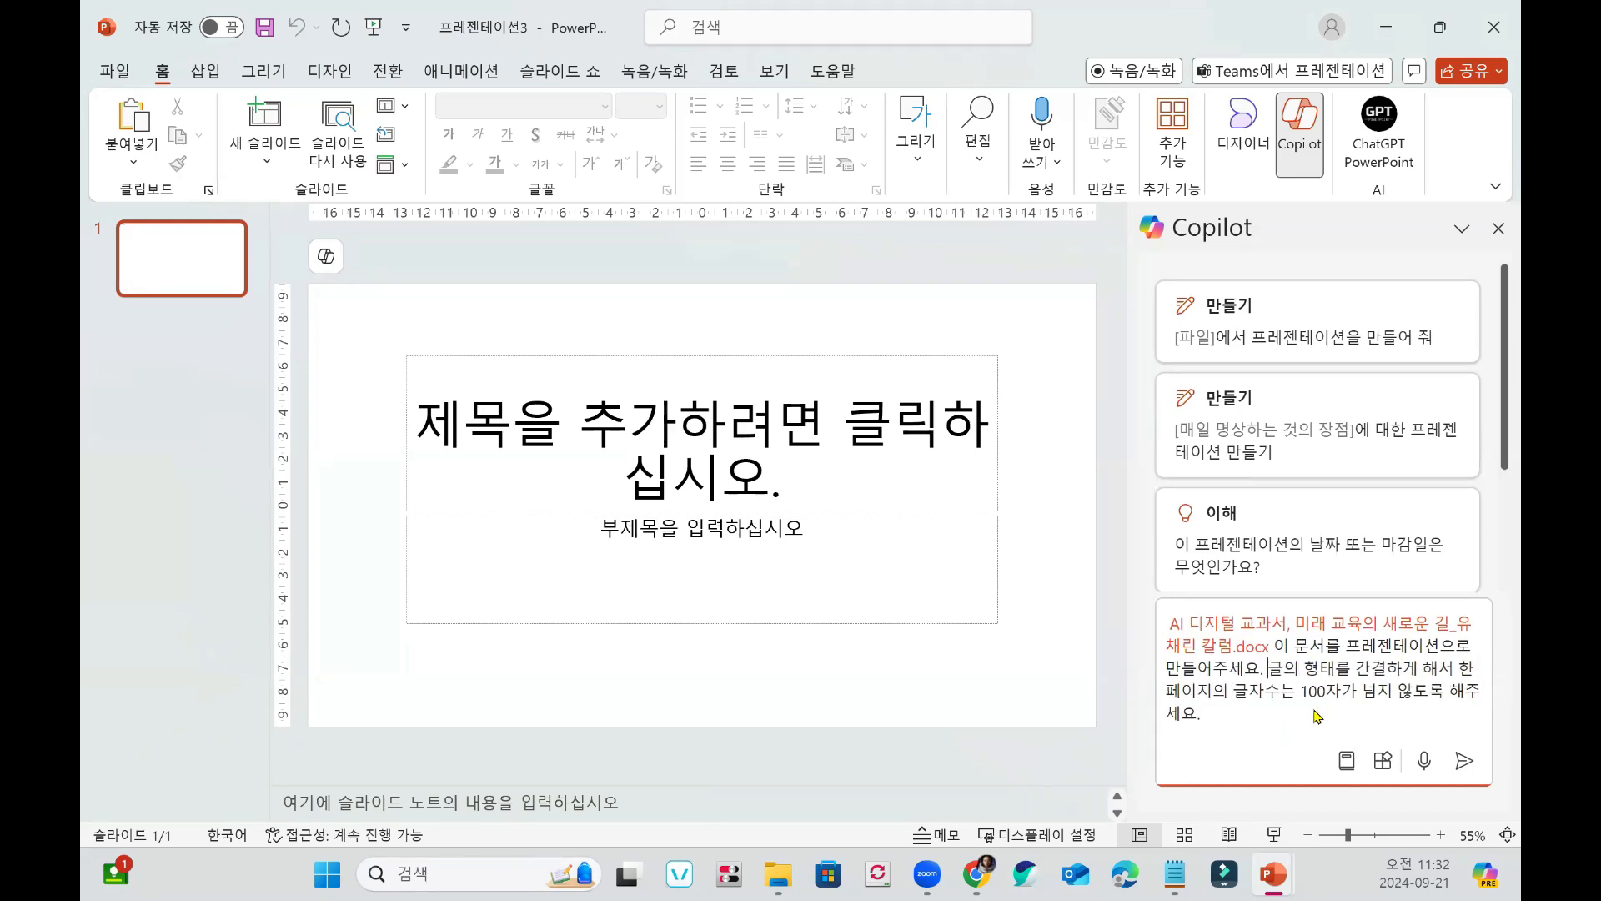
pyautogui.press('Return')
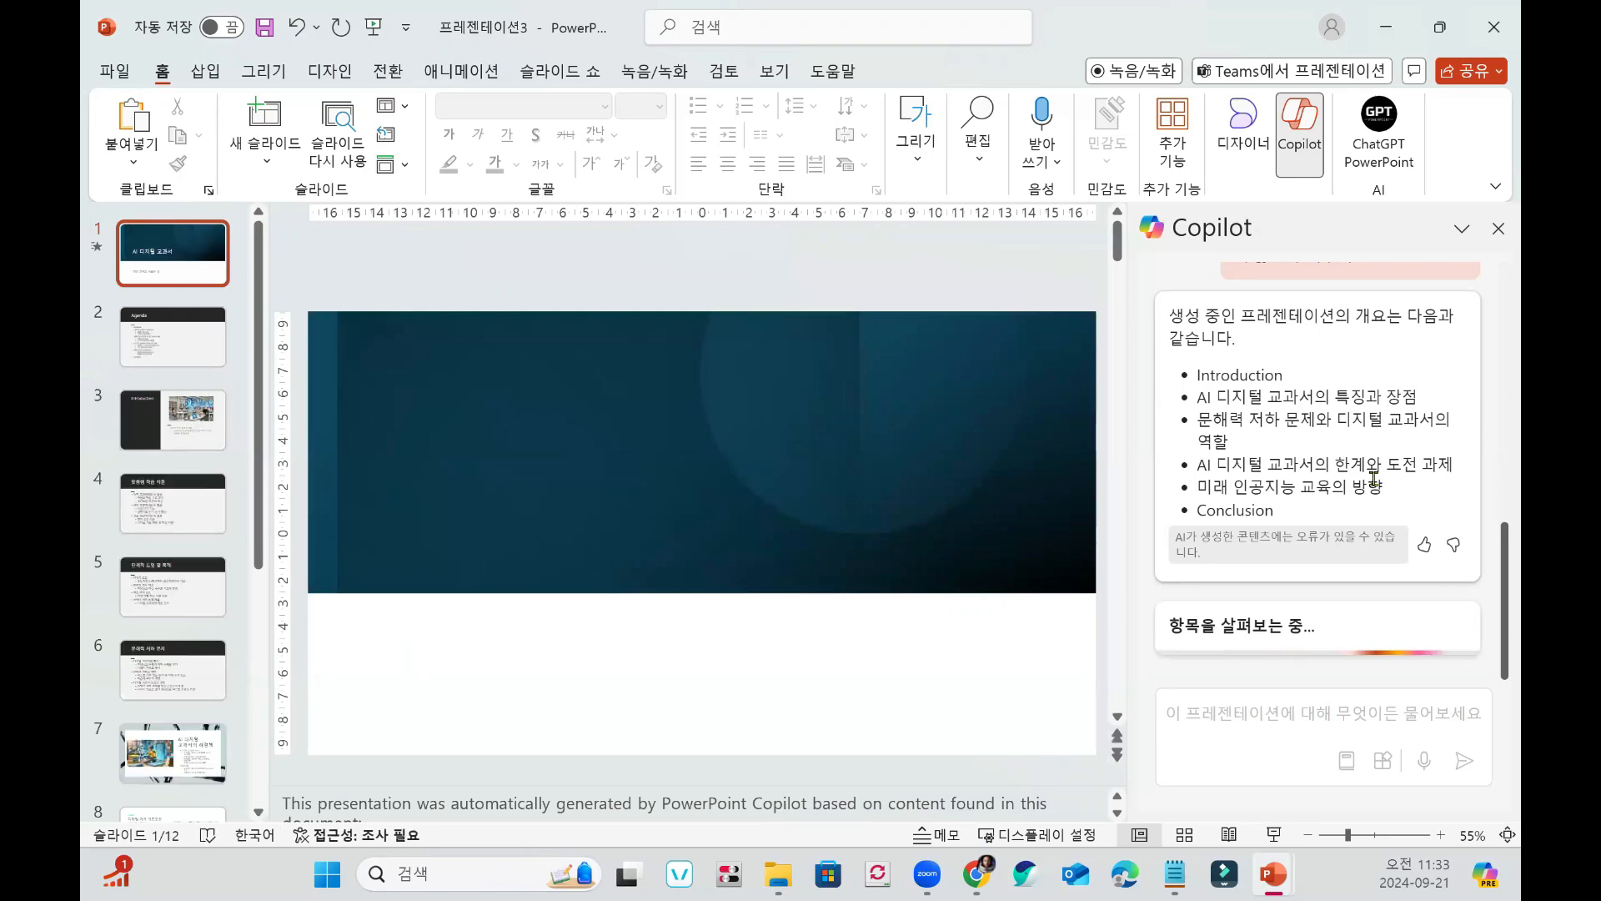
# Review the text length and layout of slides 2 to 6 in the newly generated presentation.
pyautogui.click(196, 359)
pyautogui.click(194, 450)
pyautogui.click(190, 509)
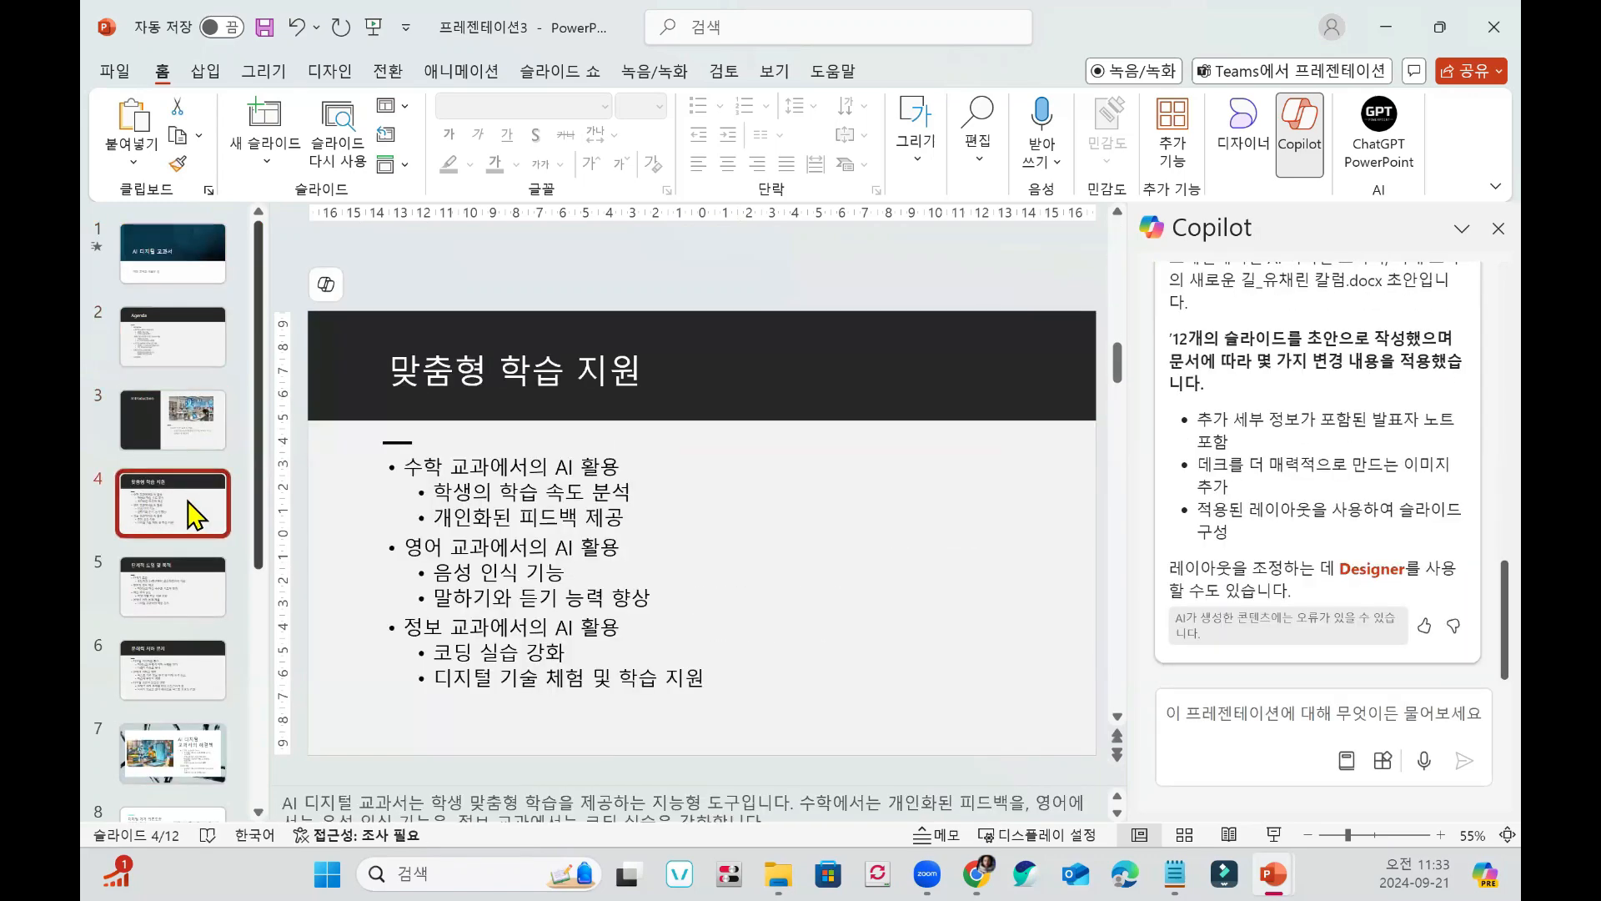
pyautogui.click(190, 562)
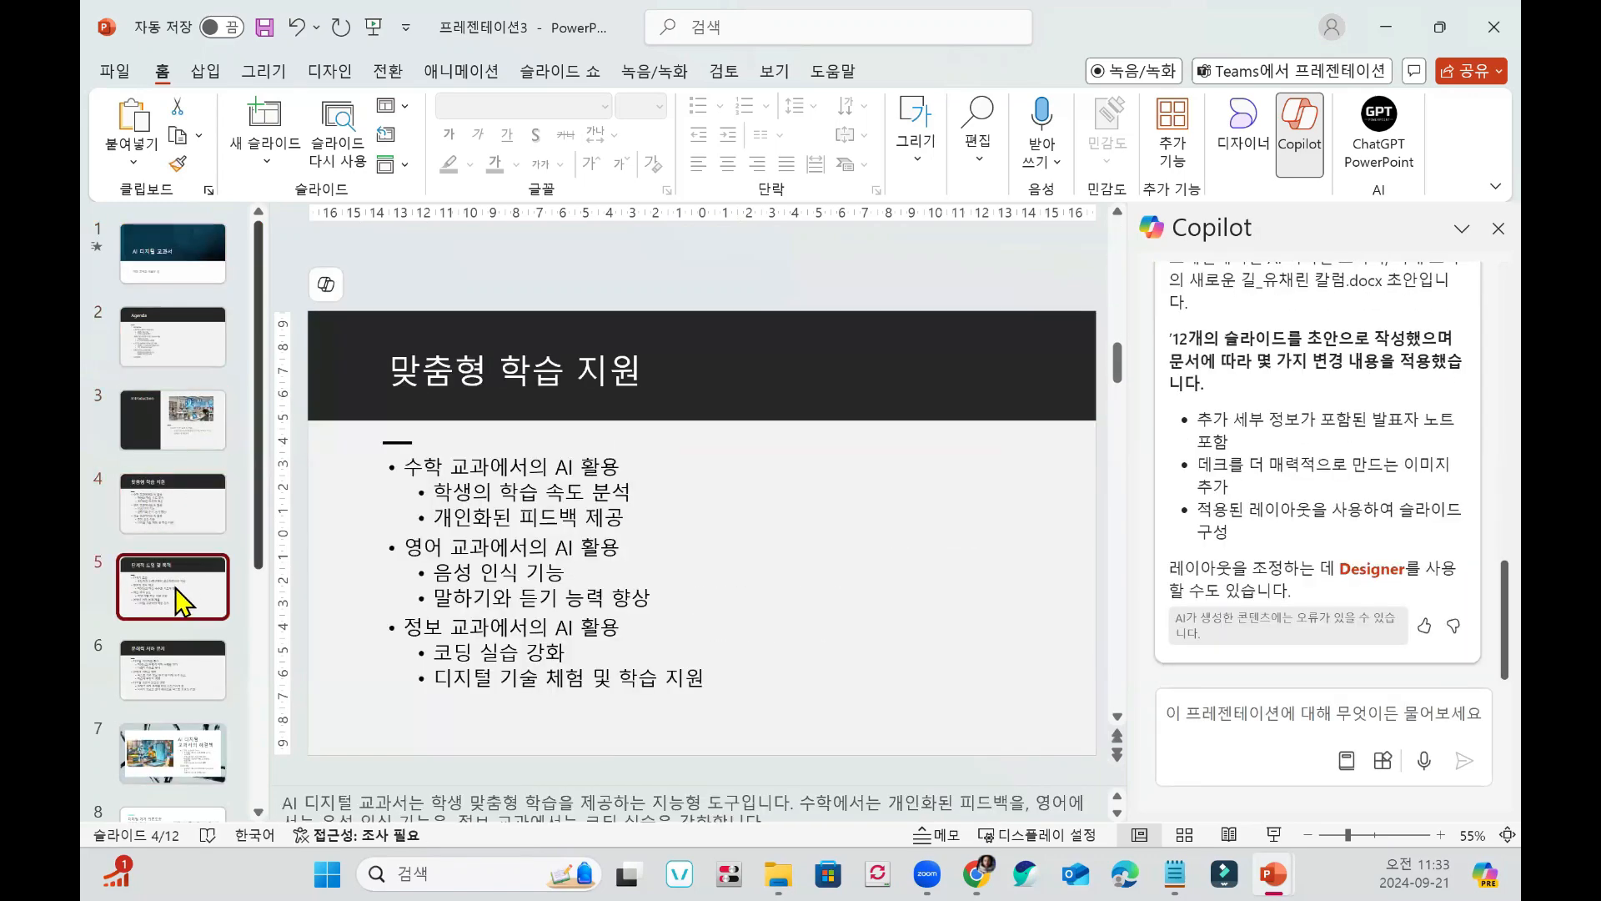
pyautogui.click(196, 517)
pyautogui.click(194, 665)
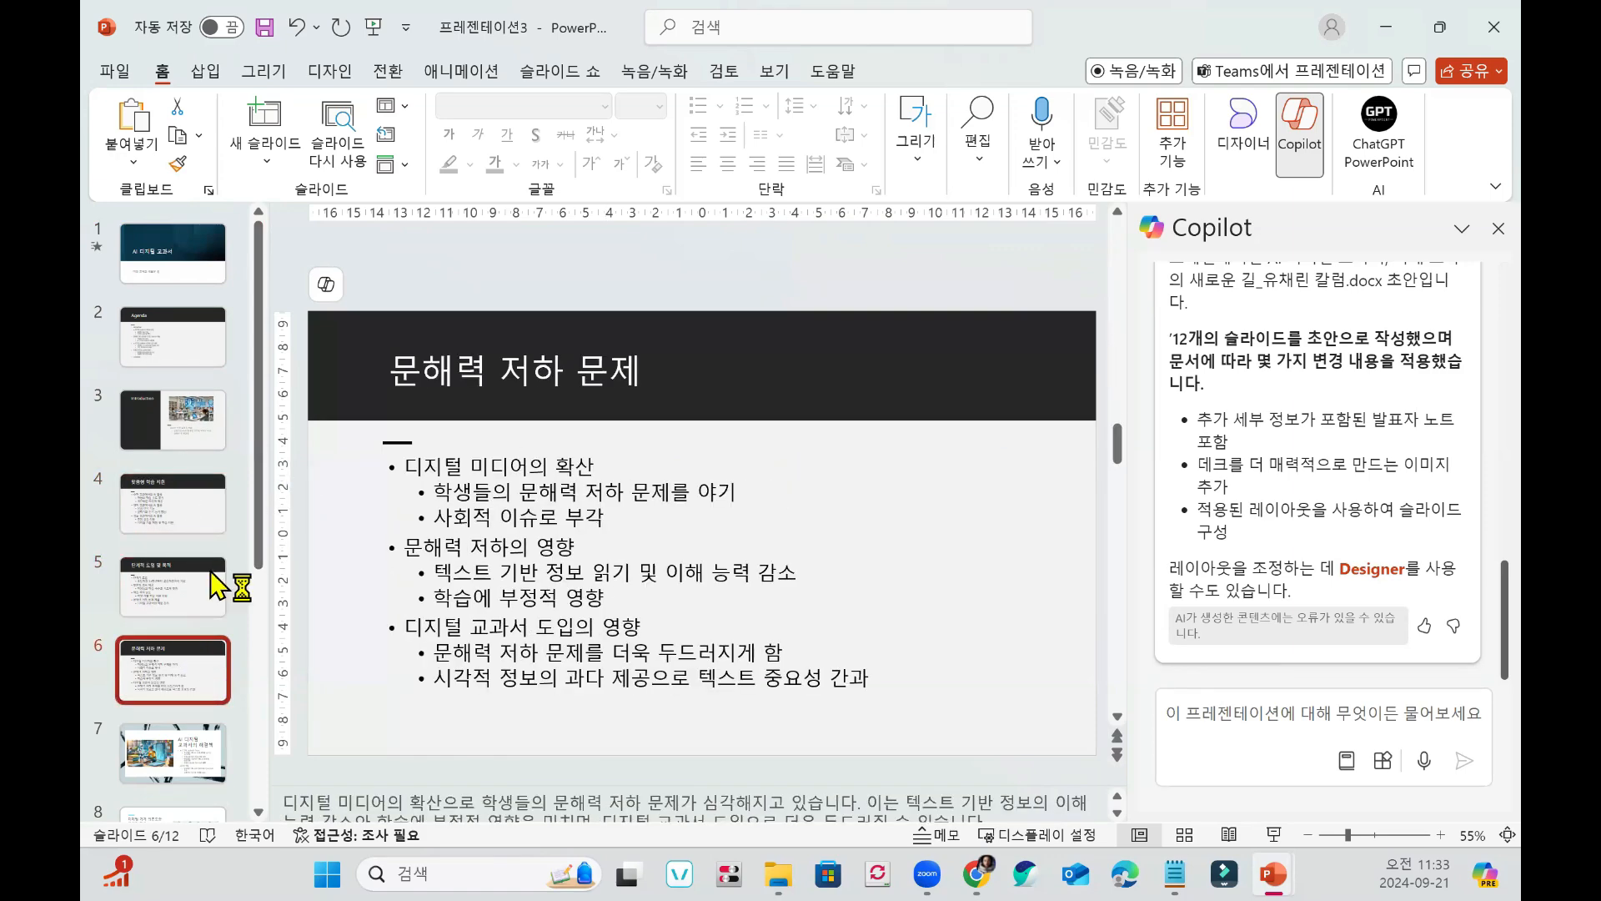
pyautogui.click(197, 442)
pyautogui.click(197, 517)
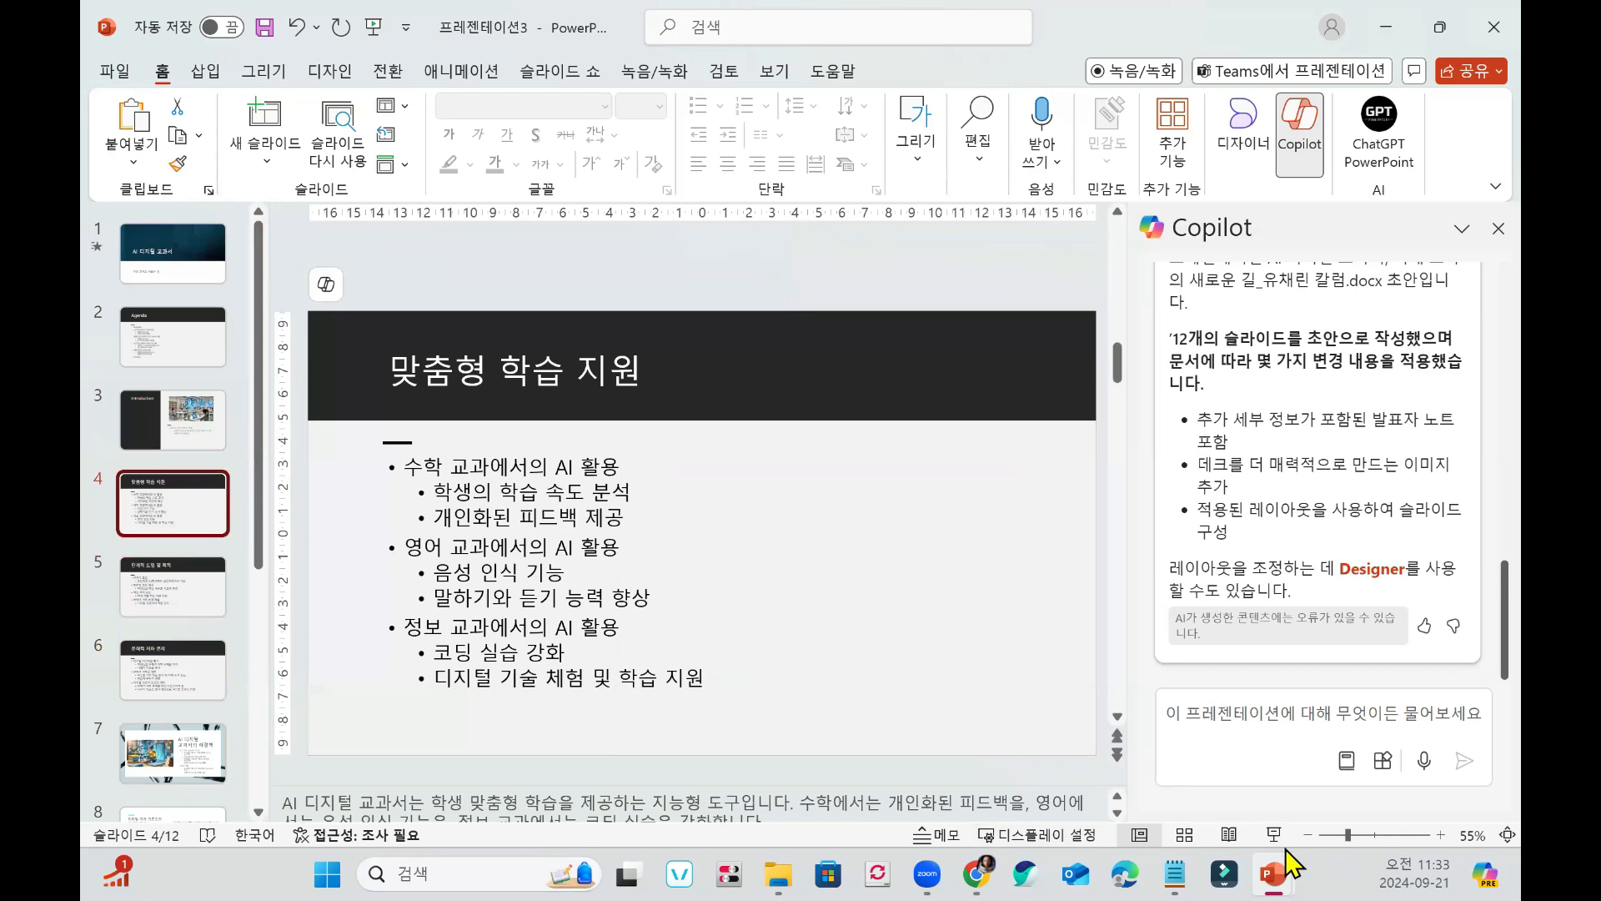
# Switch to 프레젠테이션(3).pptx and examine its slides 맞춤형 학습 지원, Agenda and 문해력 저하 문제 for comparison.
pyautogui.click(1151, 796)
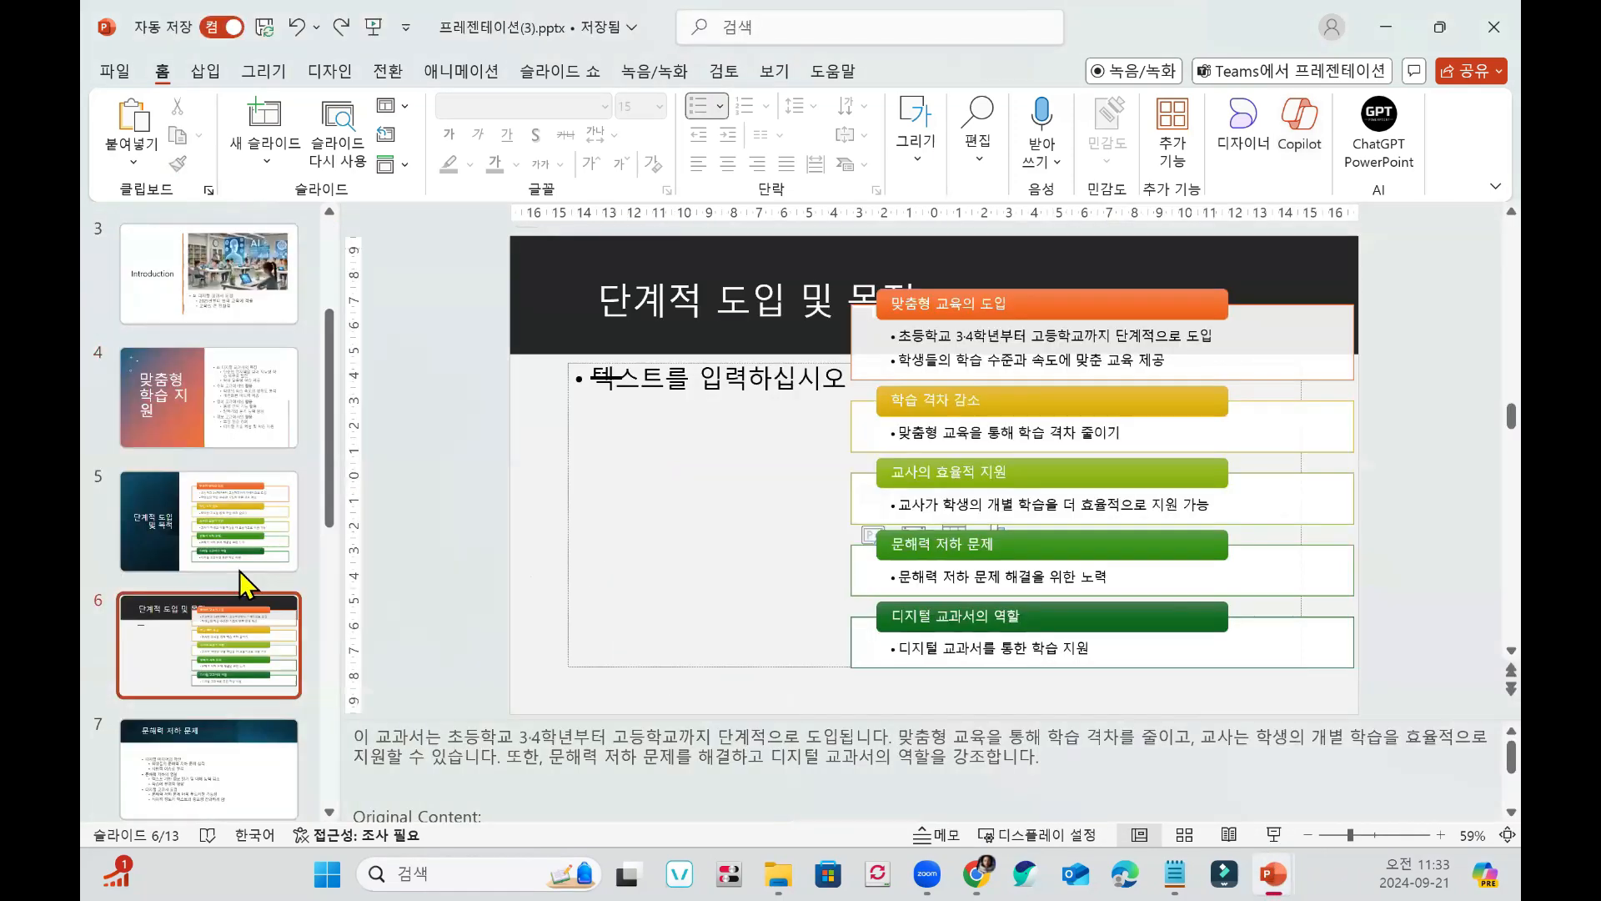
pyautogui.click(247, 601)
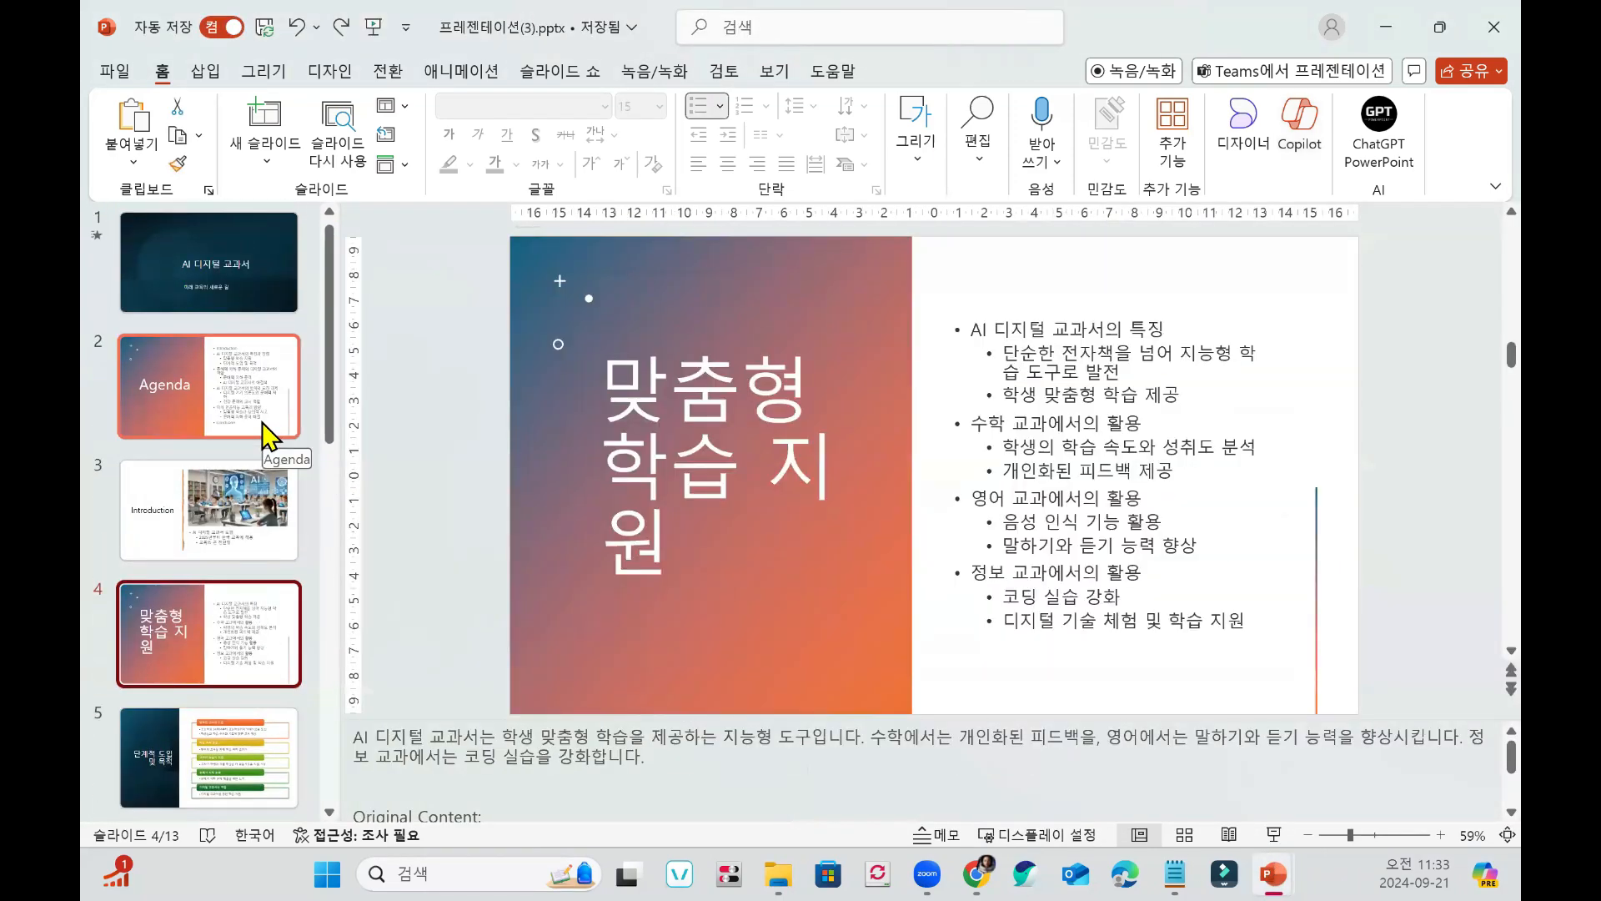
pyautogui.click(265, 429)
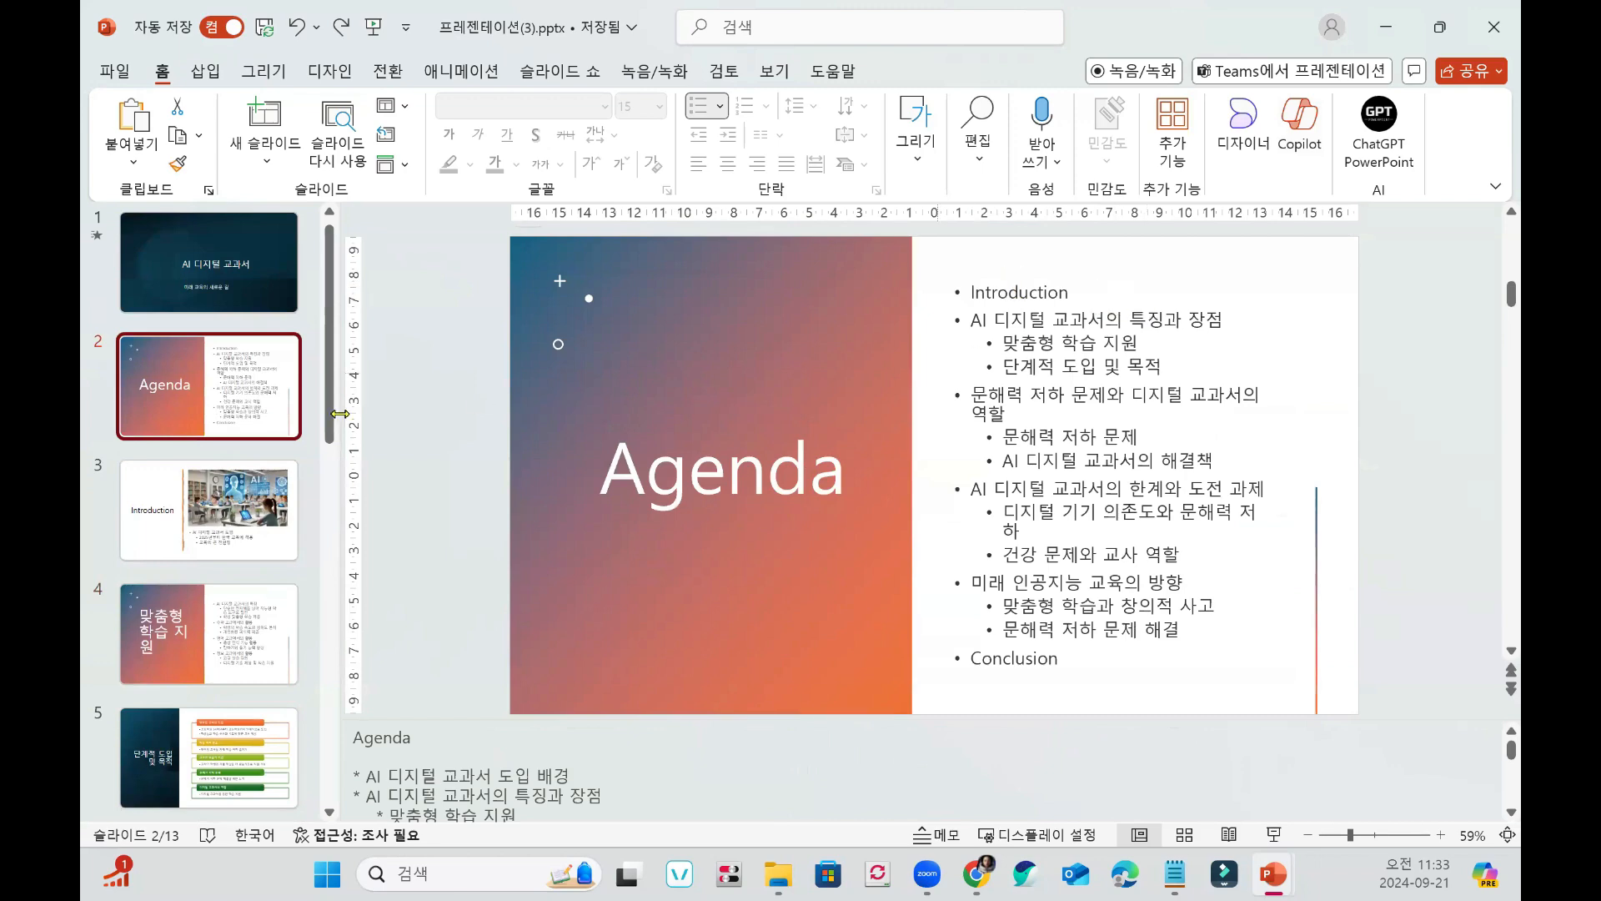
pyautogui.scroll(-5, 265, 658)
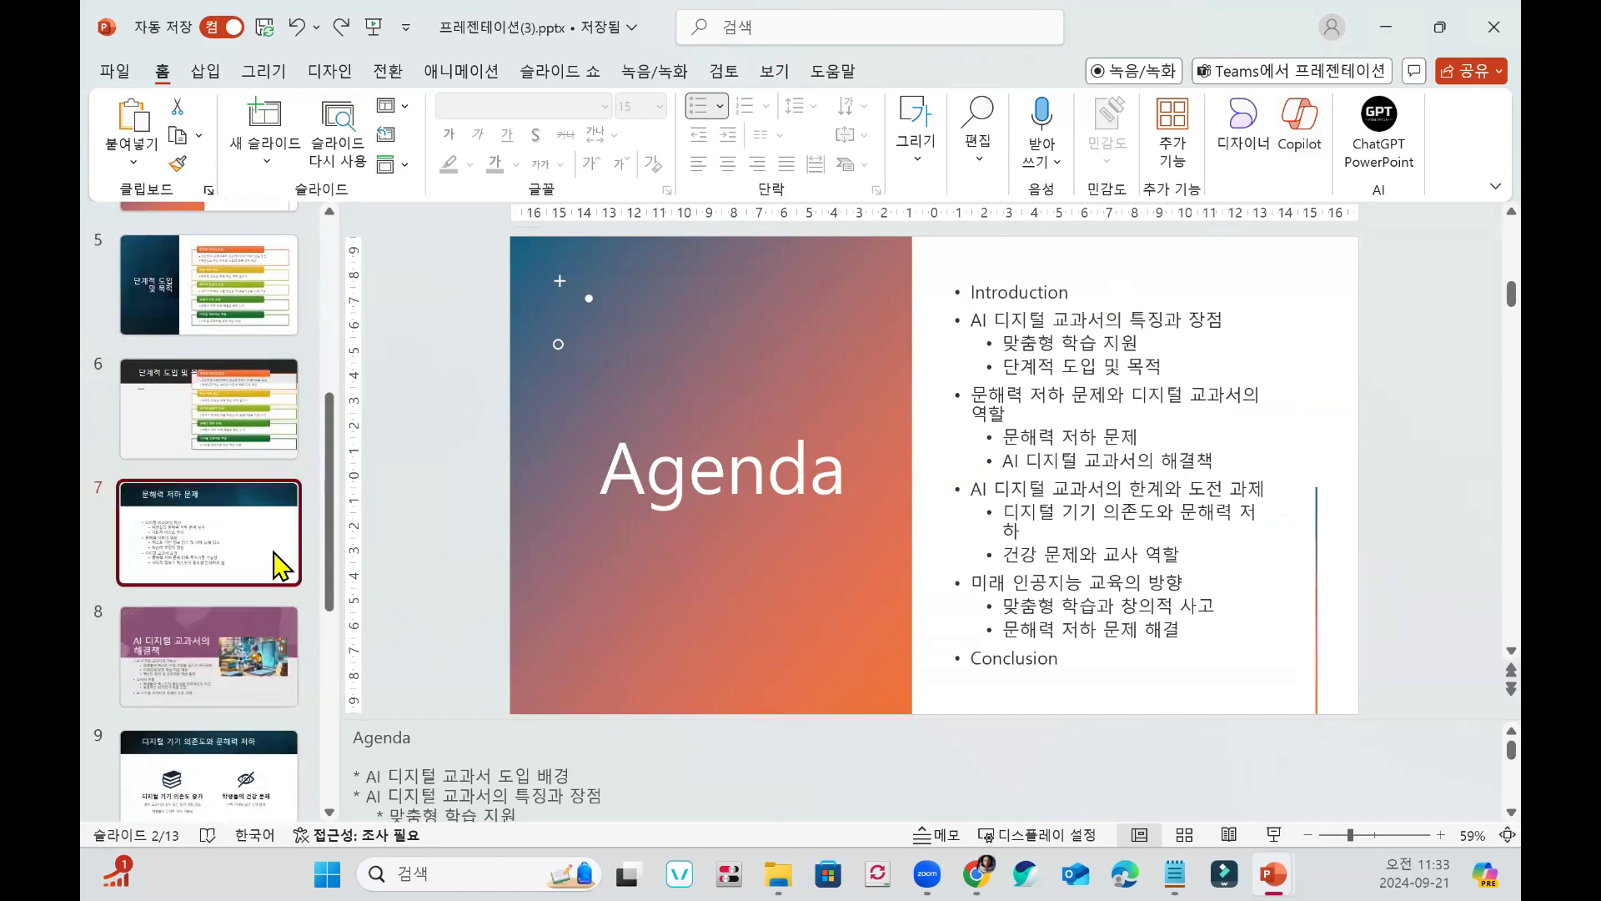
pyautogui.click(275, 558)
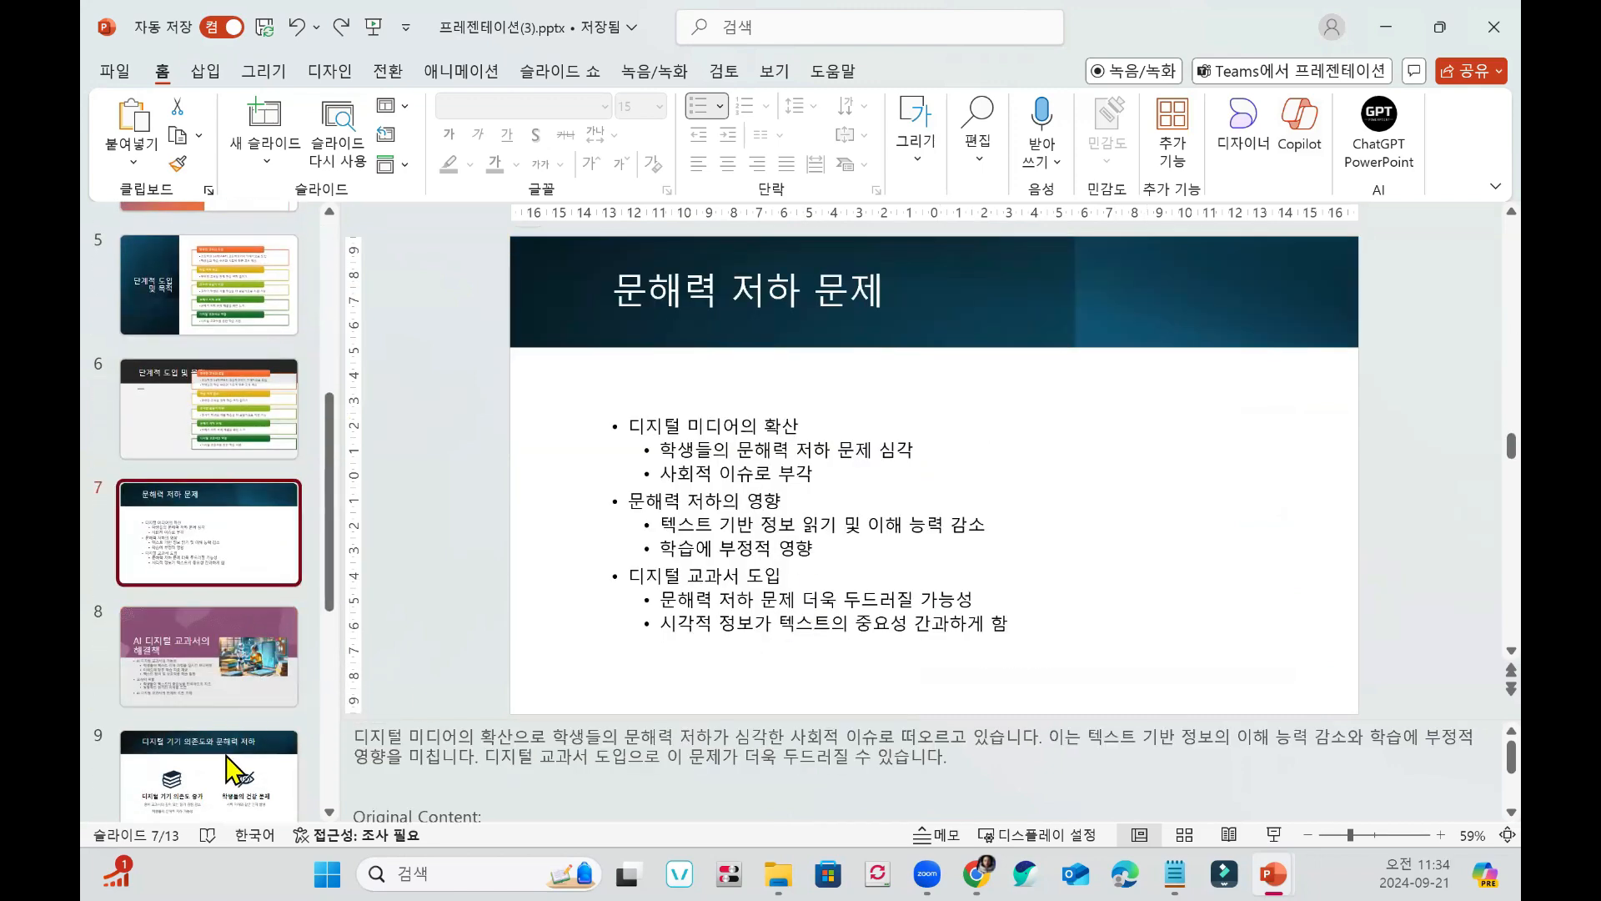
# Switch back to 프레젠테이션3 and review the text and images on slides 5 to 10.
pyautogui.moveTo(1277, 875)
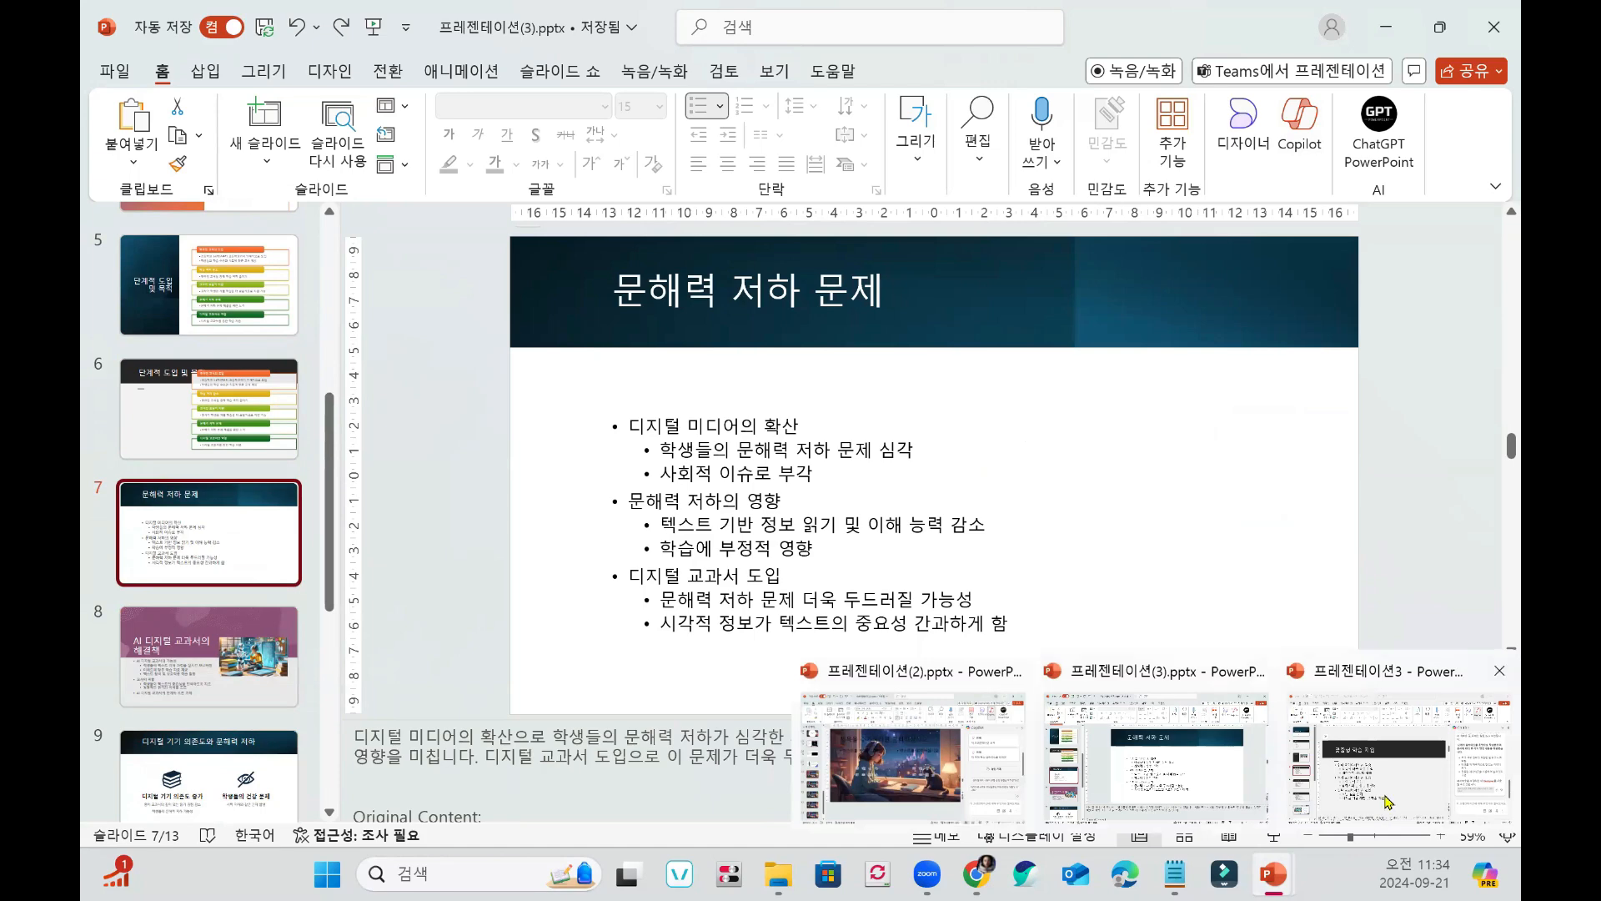
pyautogui.click(1384, 796)
pyautogui.click(173, 615)
pyautogui.click(170, 692)
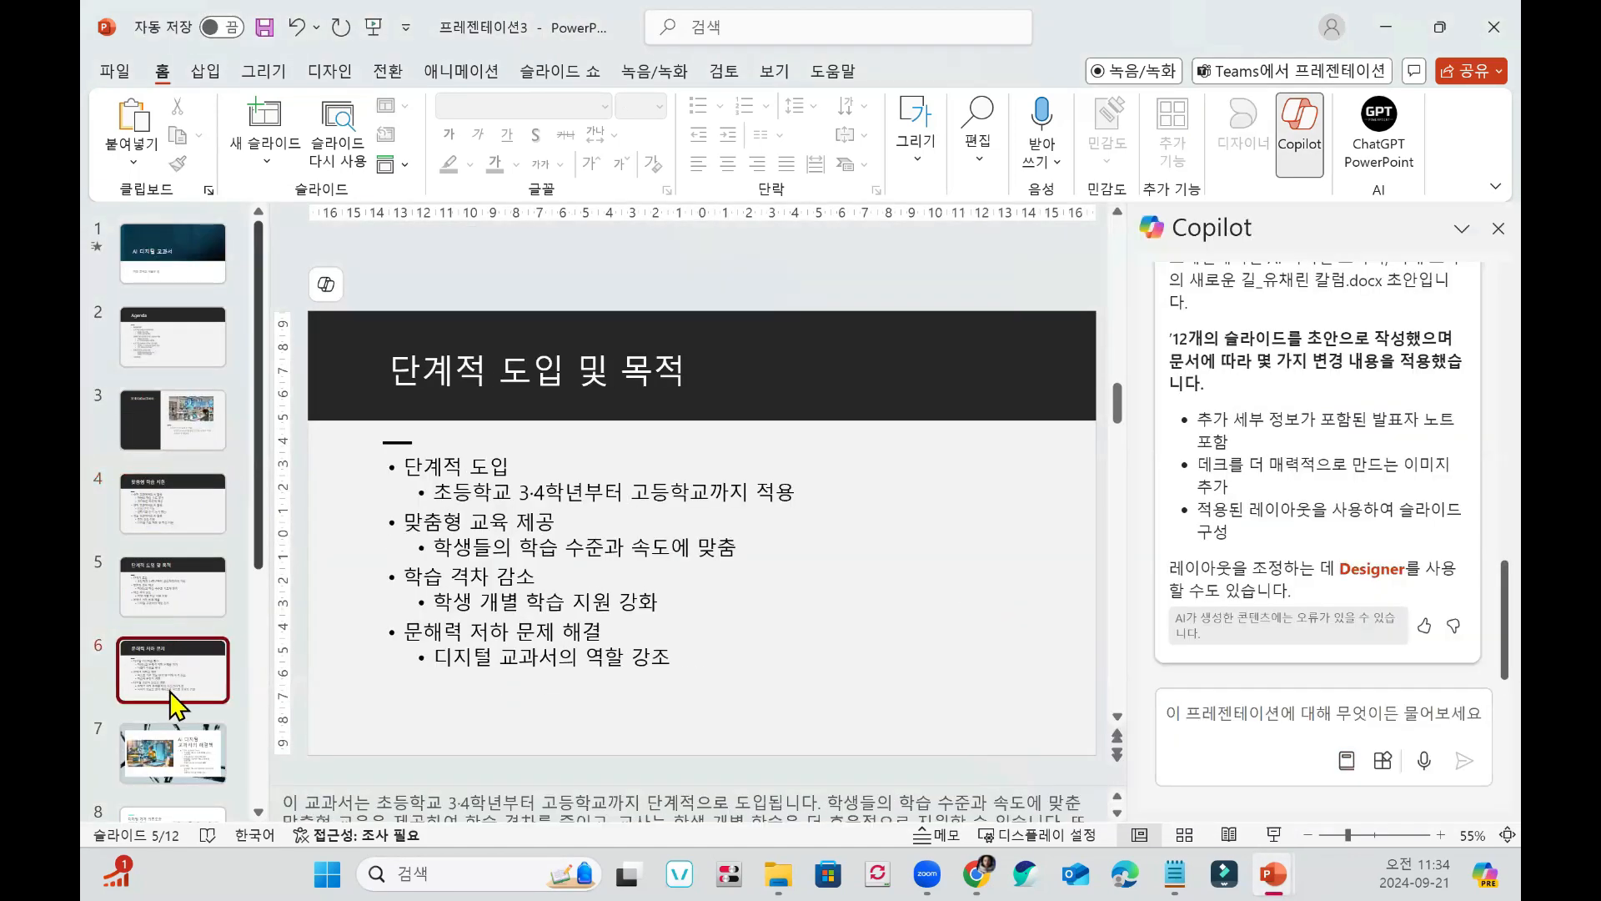
pyautogui.scroll(-2, 197, 682)
pyautogui.click(192, 640)
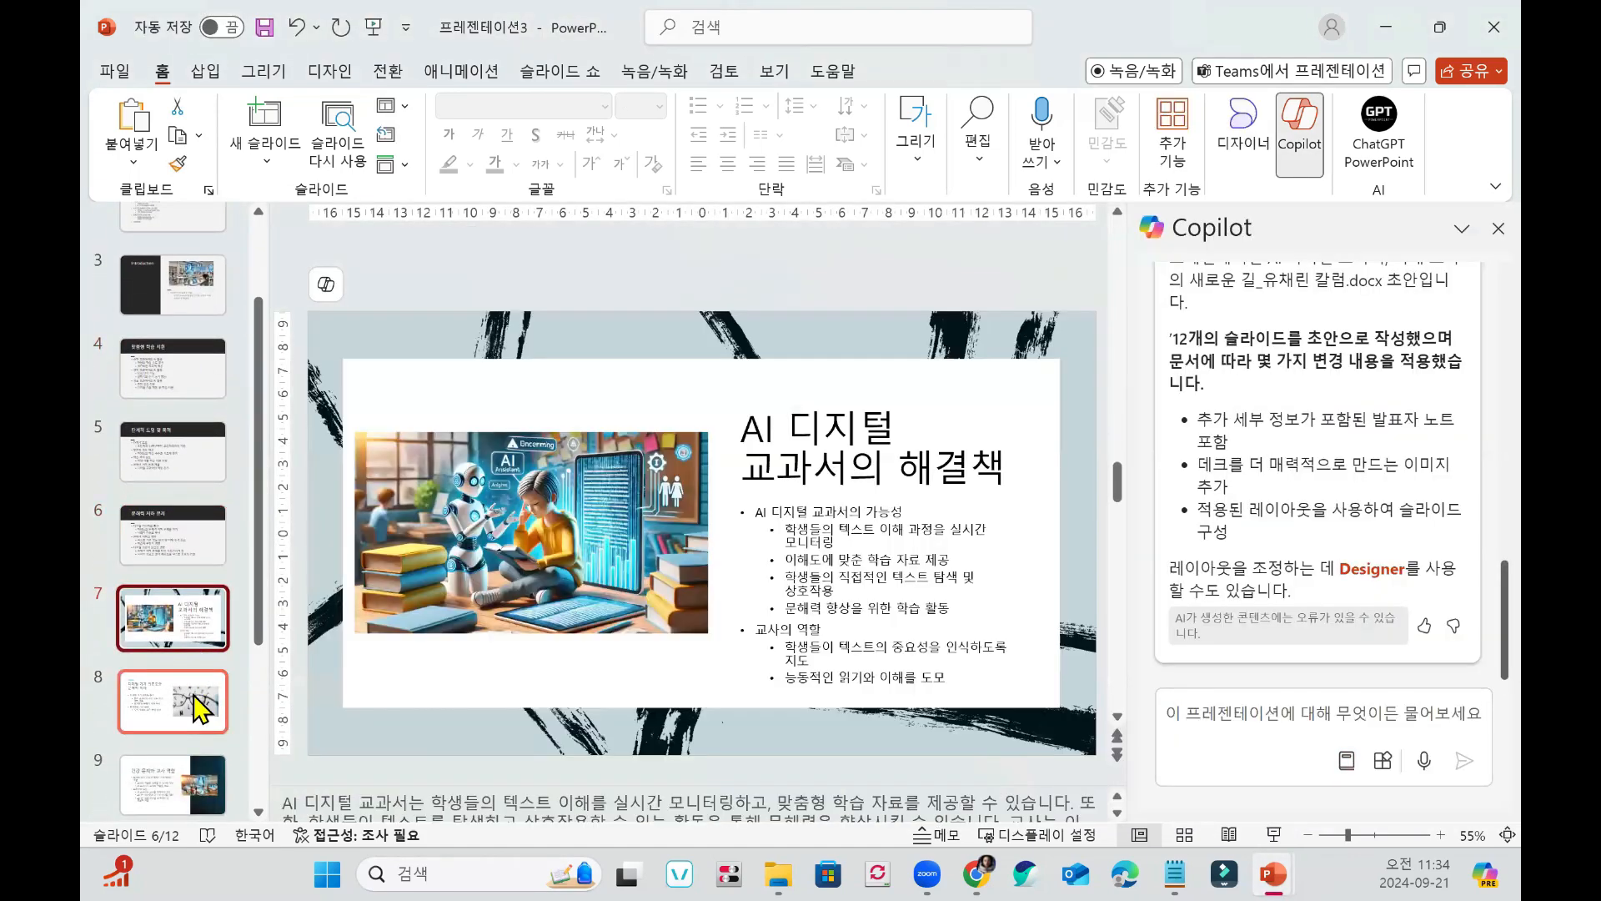
pyautogui.click(200, 709)
pyautogui.press('Up')
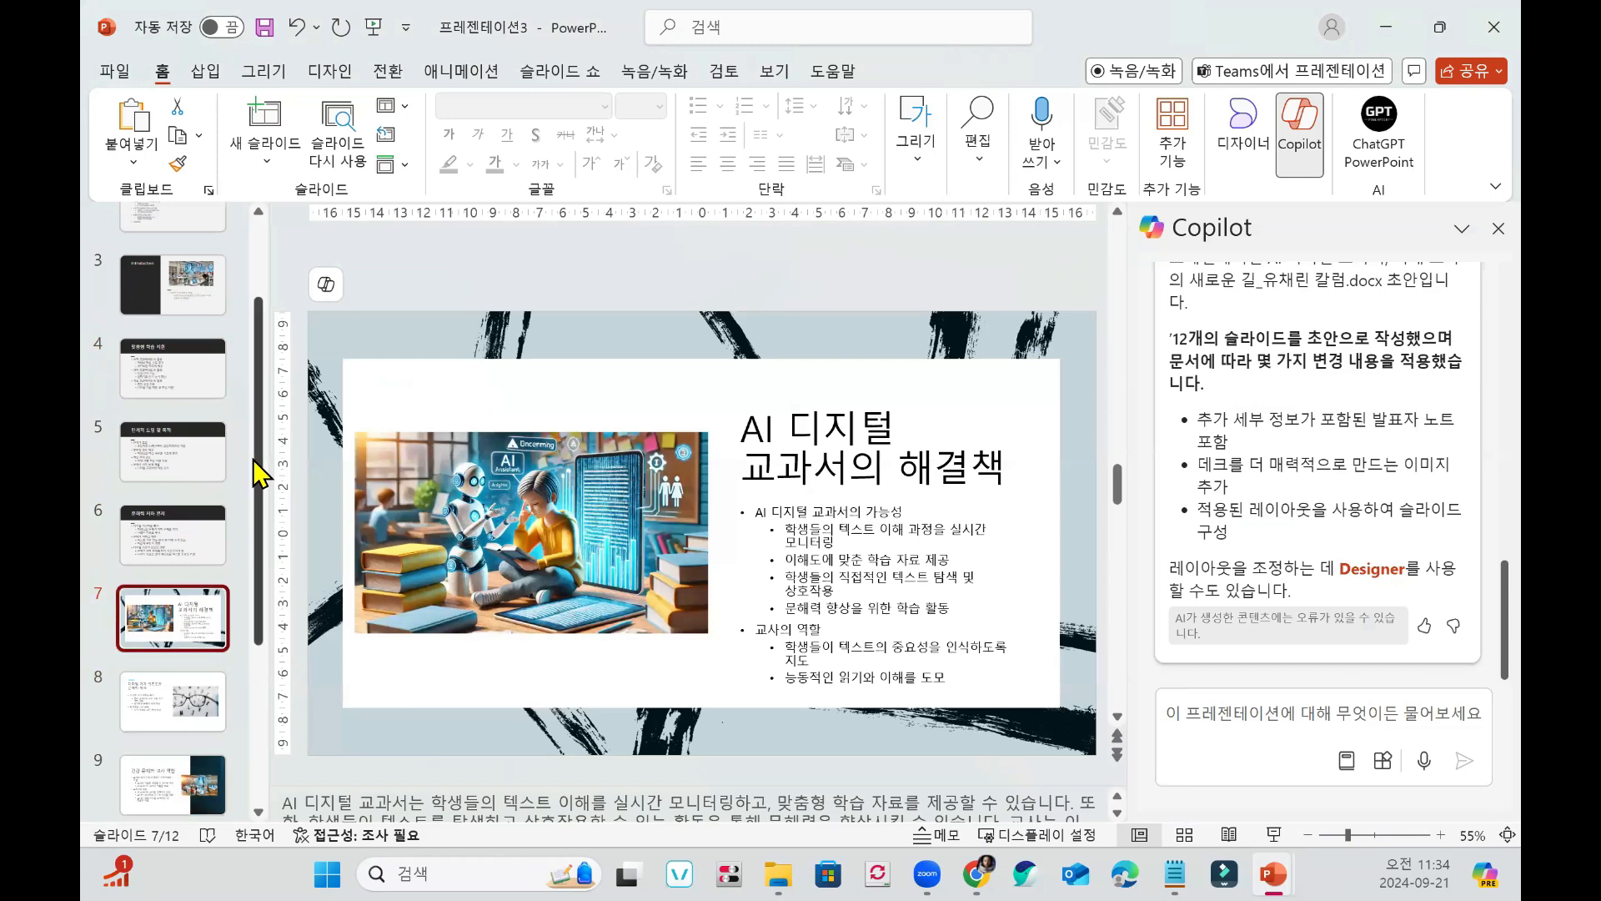
pyautogui.scroll(-3, 236, 589)
pyautogui.click(200, 610)
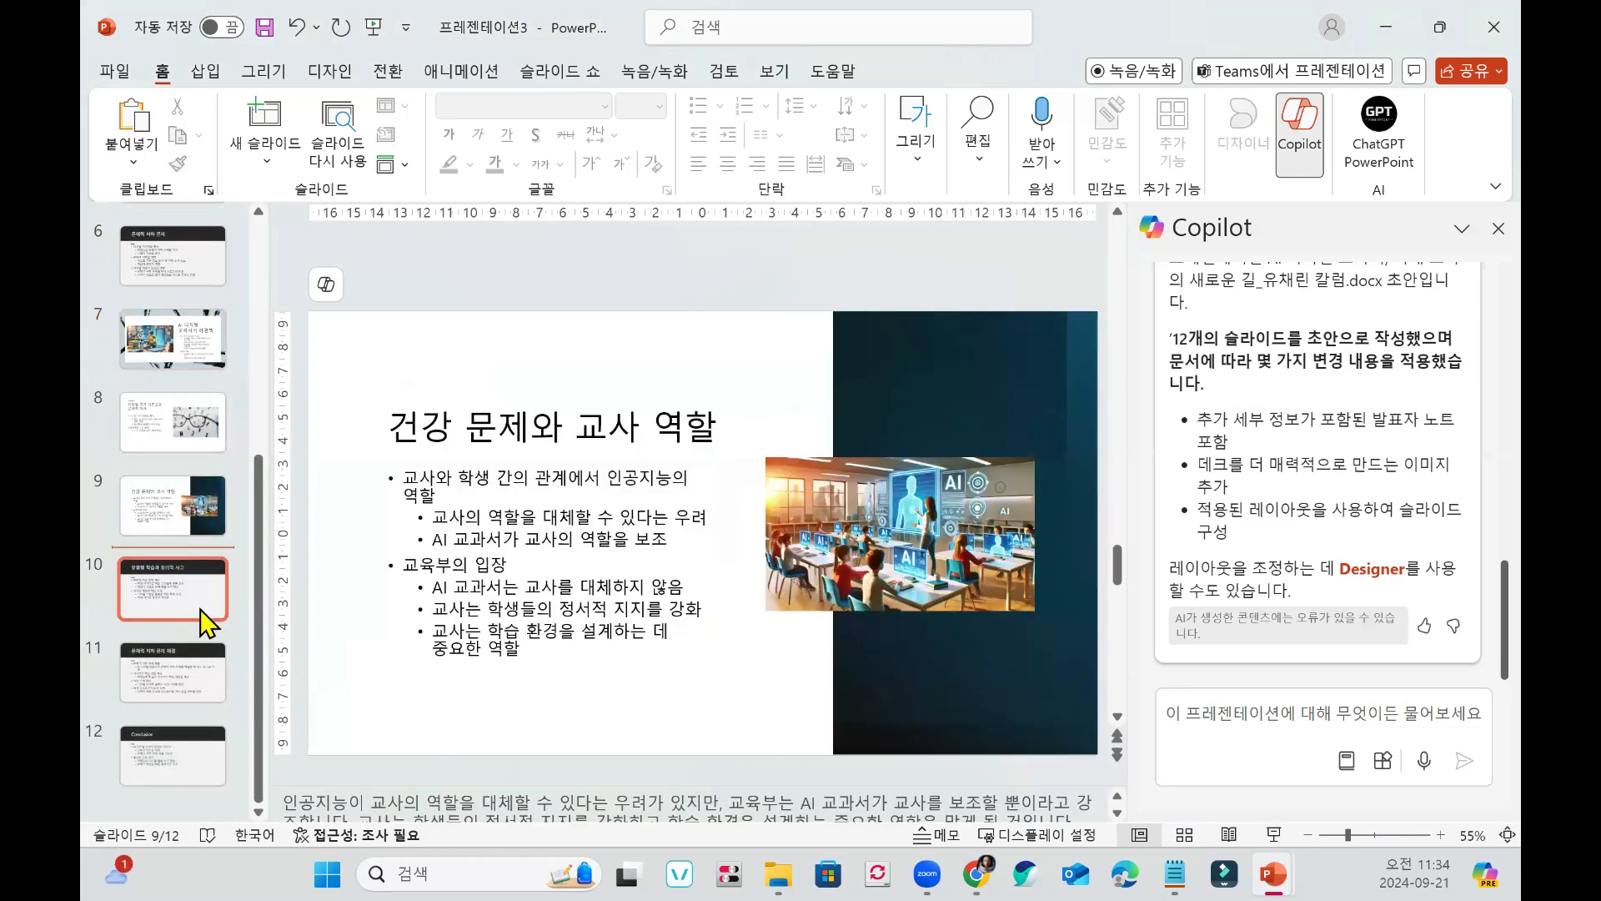
pyautogui.click(200, 610)
pyautogui.click(181, 505)
# Show slide 10, 맞춤형 학습과 창의적 사고, and enlarge the speaker notes area beneath it.
pyautogui.click(183, 607)
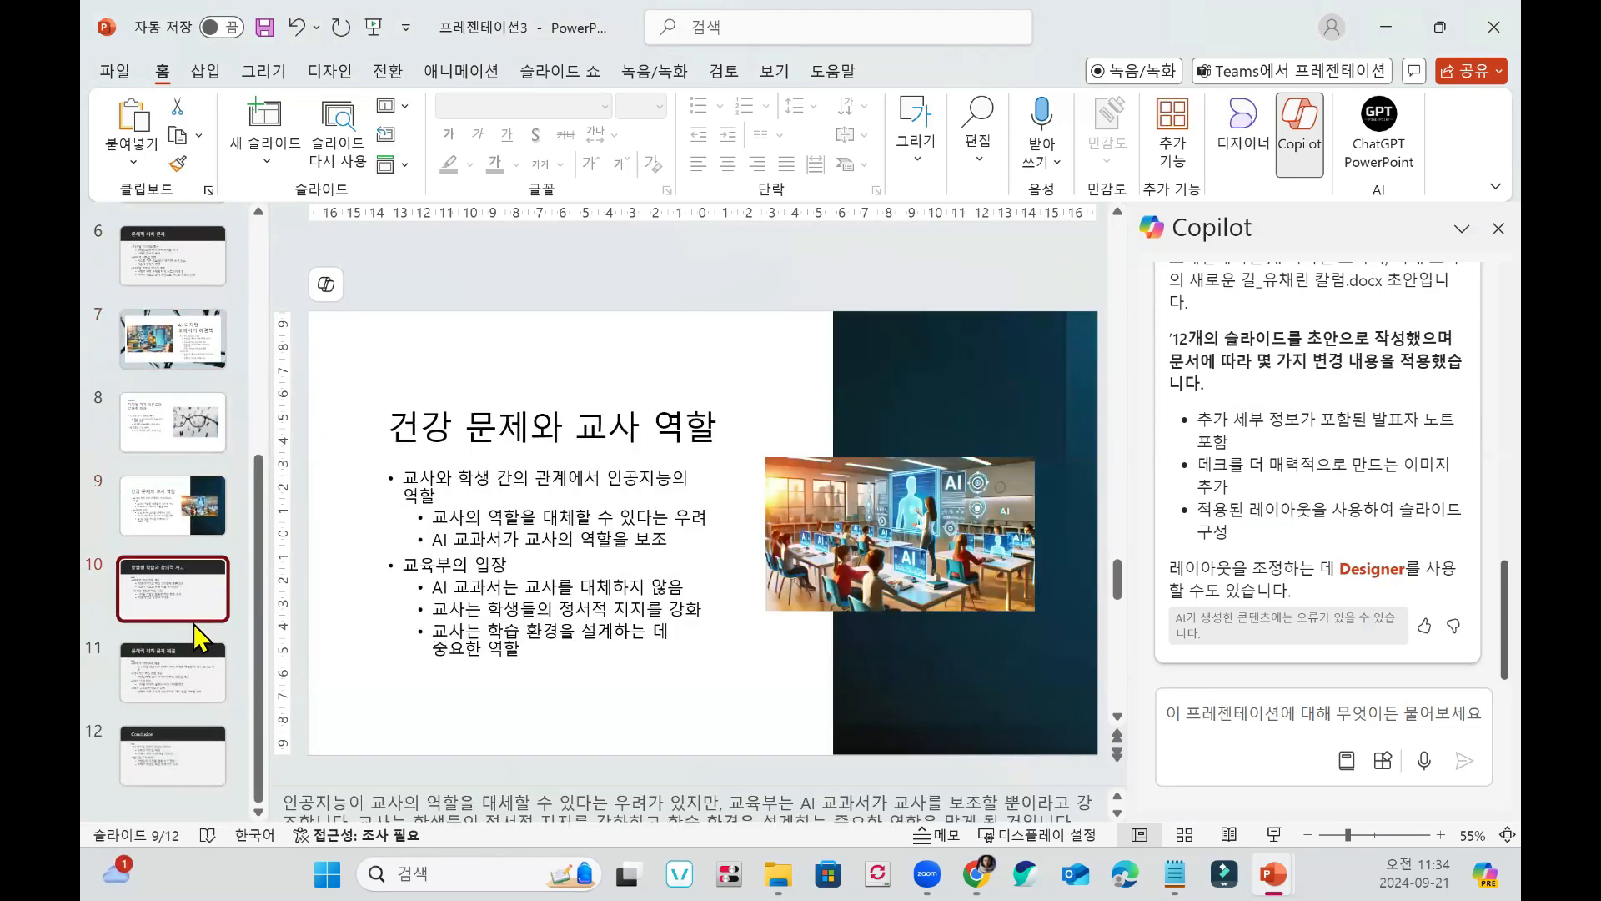
pyautogui.scroll(-2, 879, 744)
pyautogui.scroll(2, 816, 778)
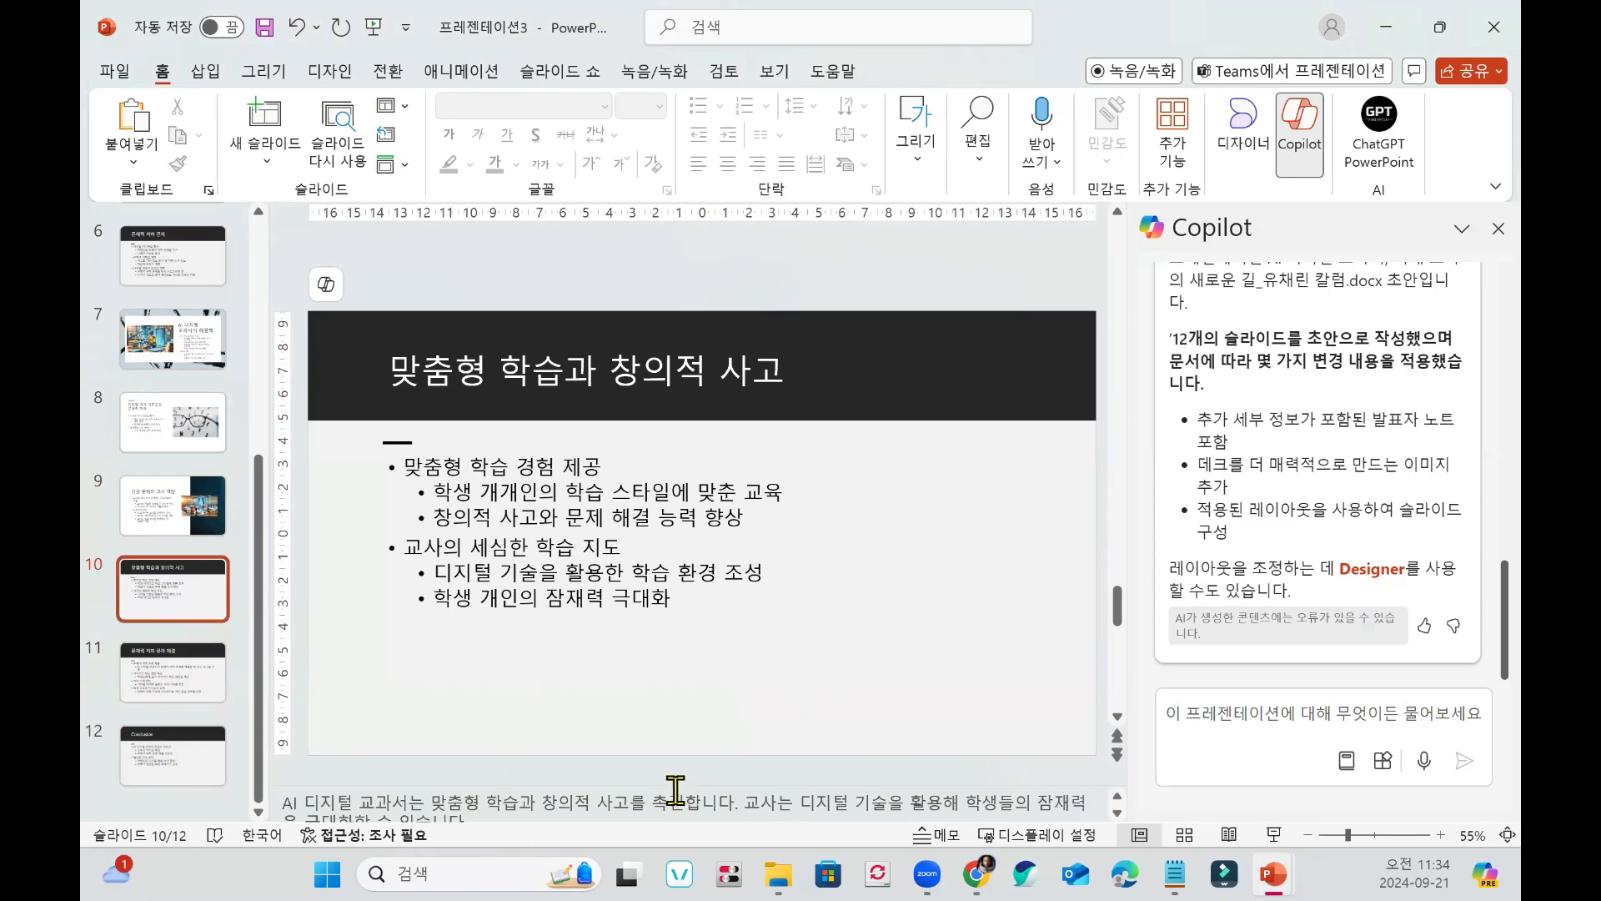
pyautogui.moveTo(680, 745); pyautogui.dragTo(759, 684)
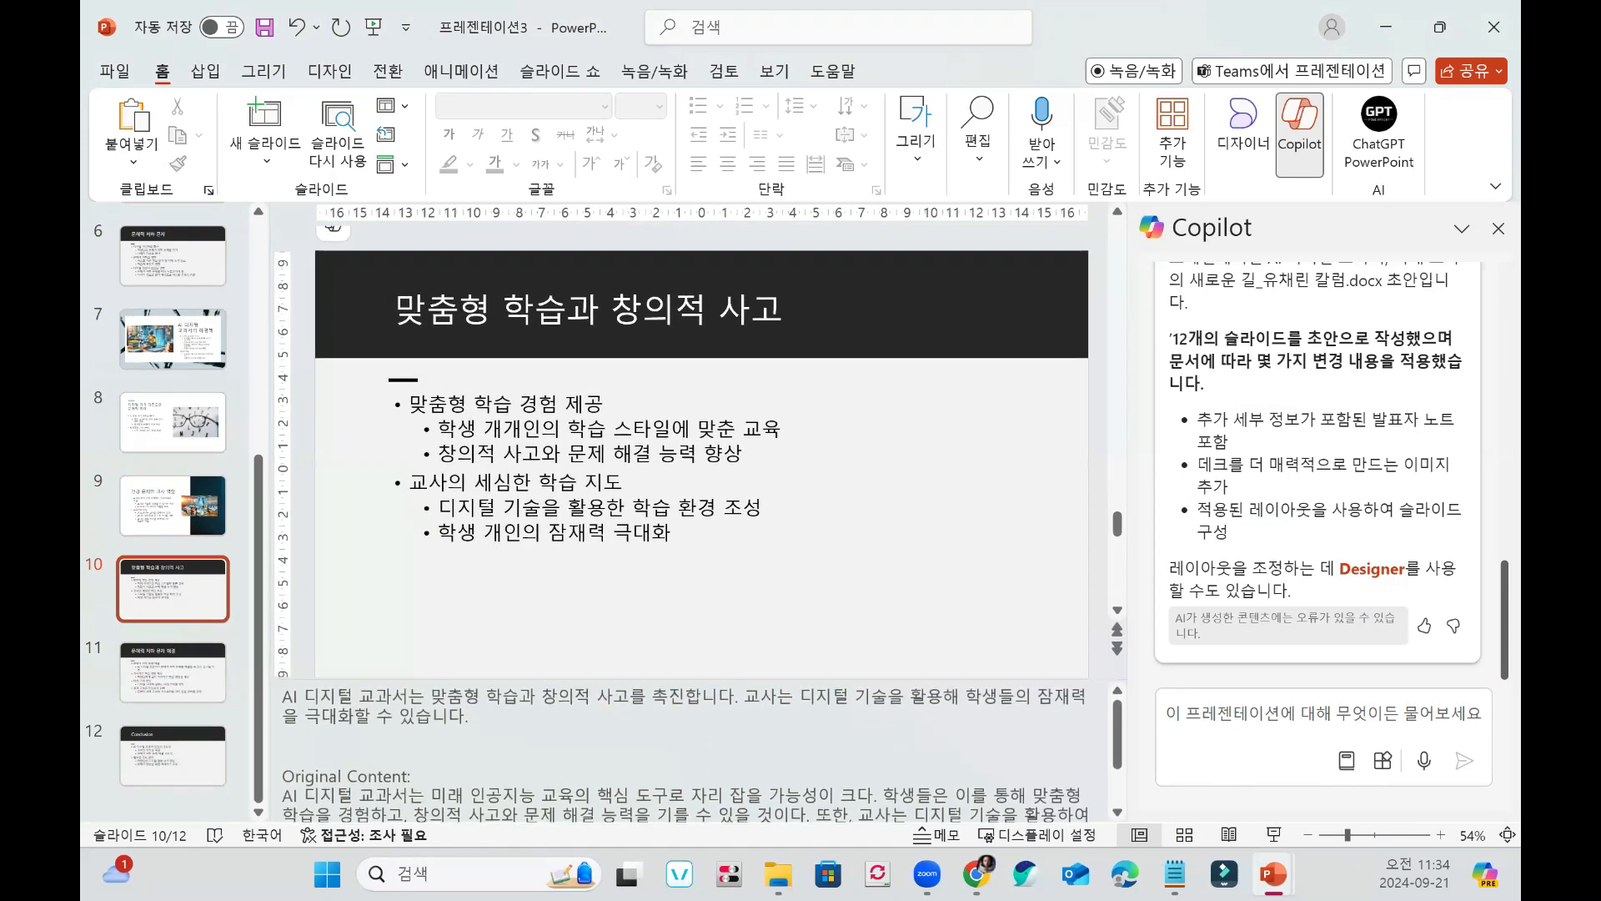
# Create a new blank presentation and attach the Word document AI 디지털 교과서, 미래 교육의 새로운 길 to a Copilot prompt for generating slides.
pyautogui.click(175, 426)
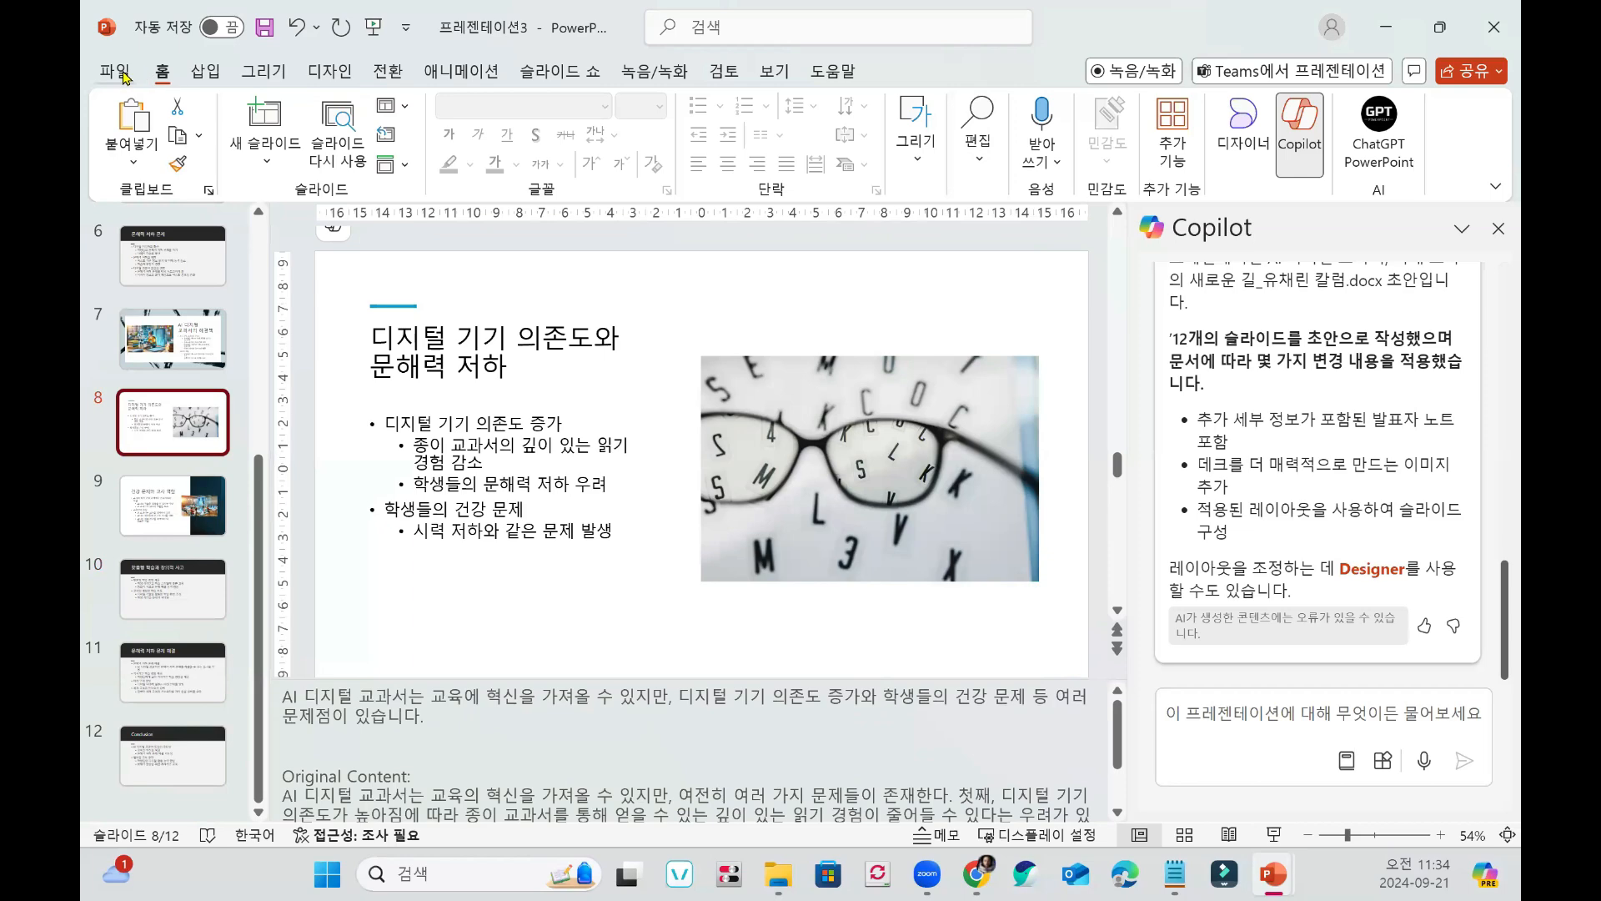
pyautogui.click(117, 72)
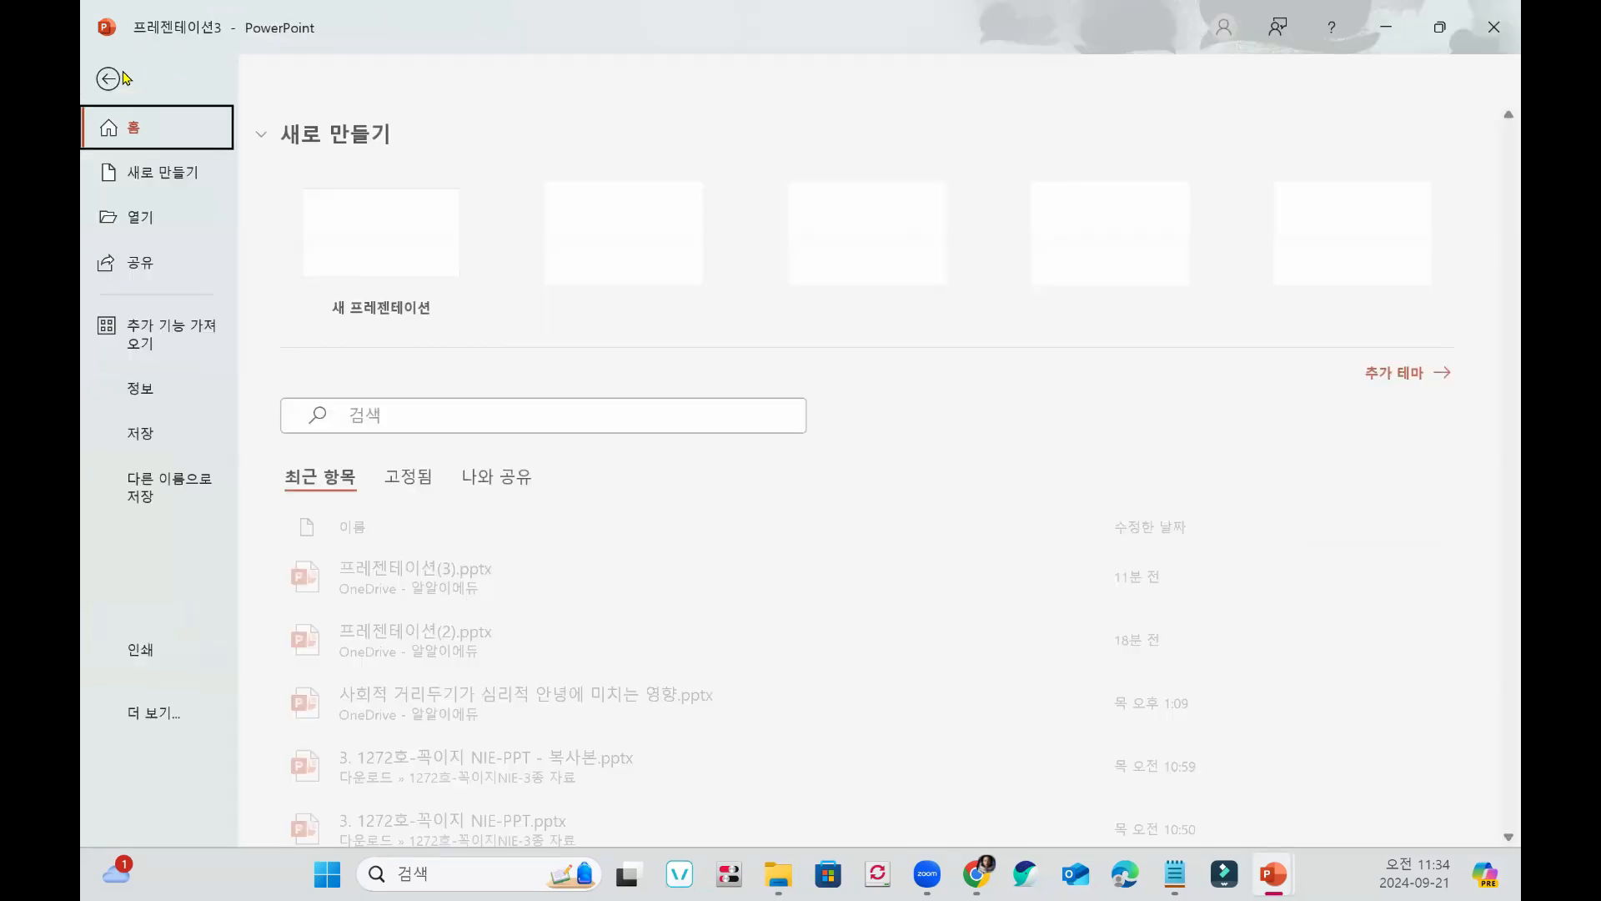
pyautogui.click(433, 240)
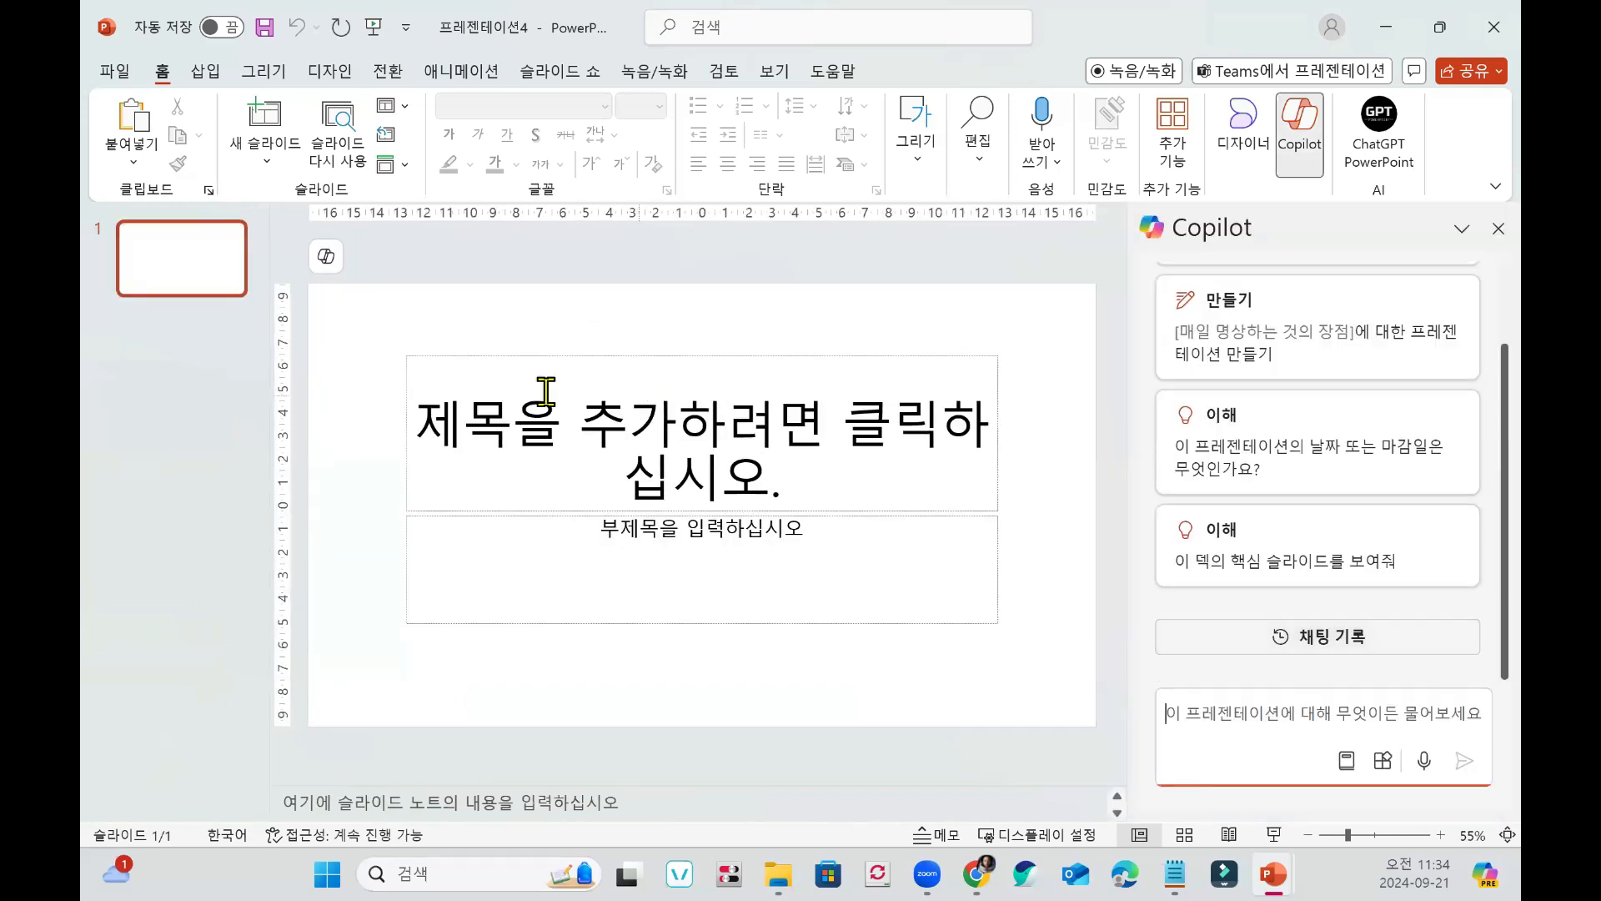
pyautogui.click(330, 258)
pyautogui.click(460, 322)
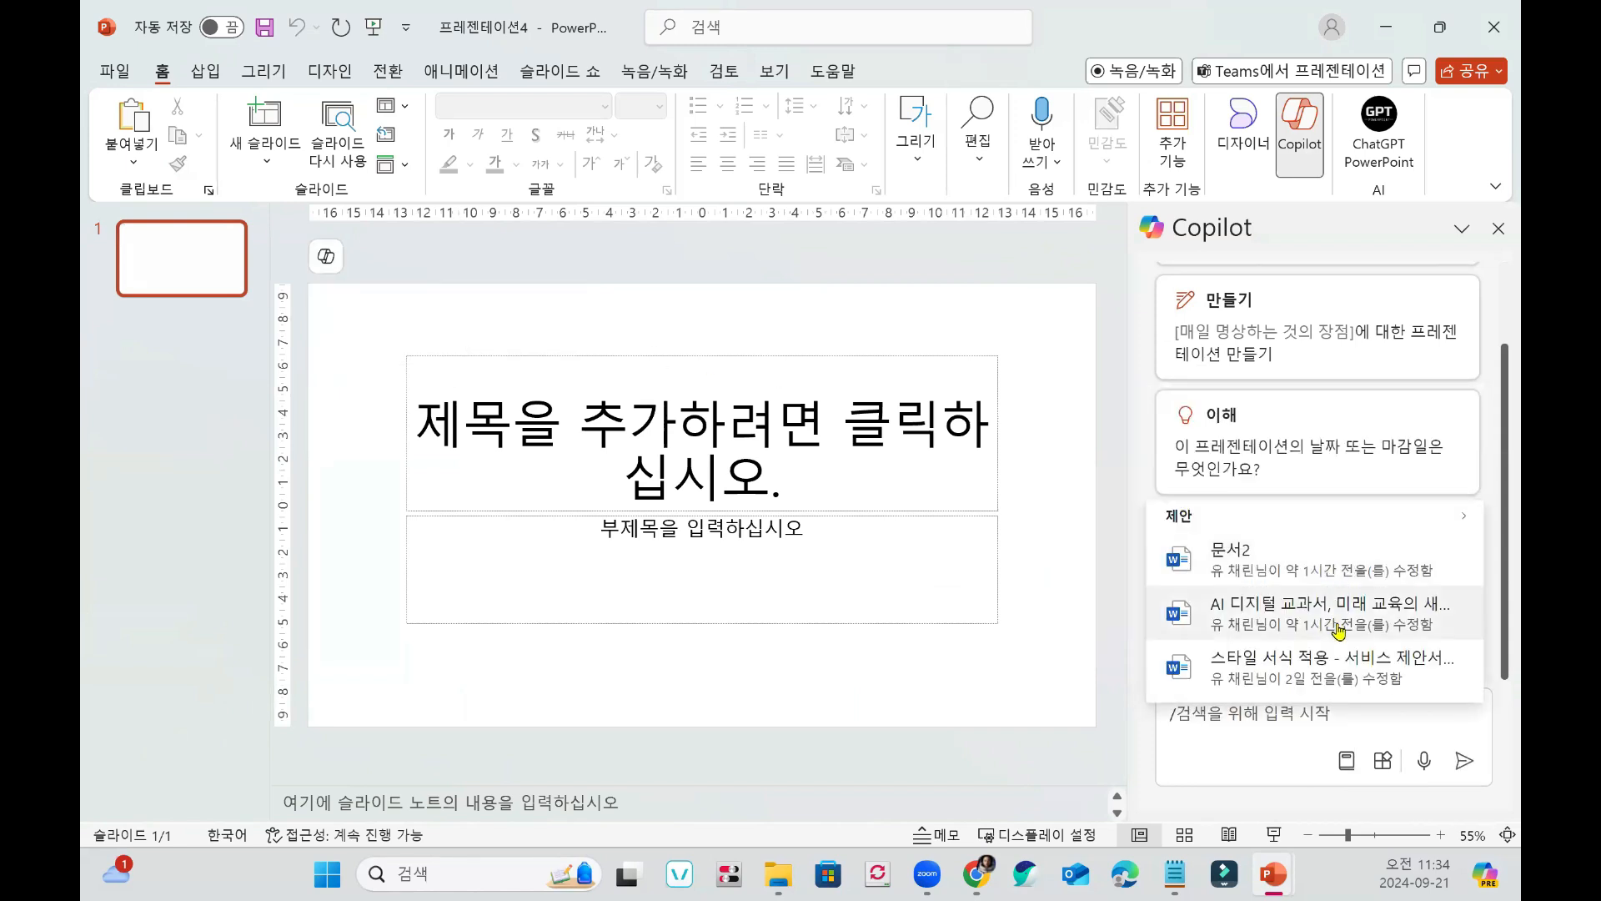
pyautogui.click(1370, 615)
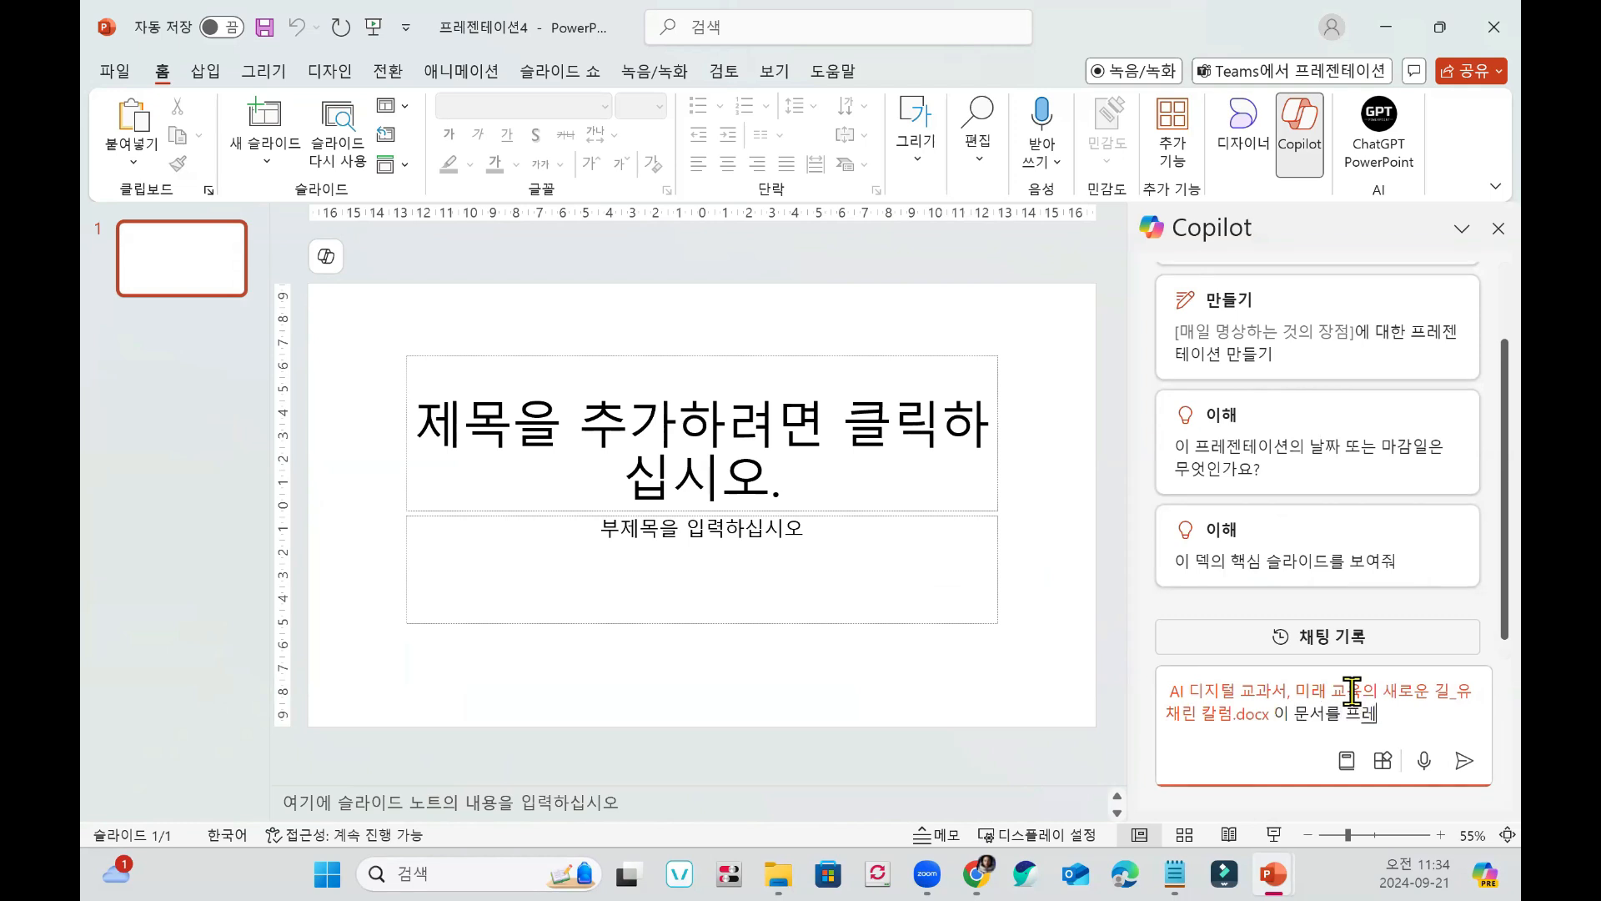
# Ask Copilot to turn the attached document into a presentation whose slides are written as long, explanatory sentences.
pyautogui.write('이 문서를 프레젠테이션으로 매')
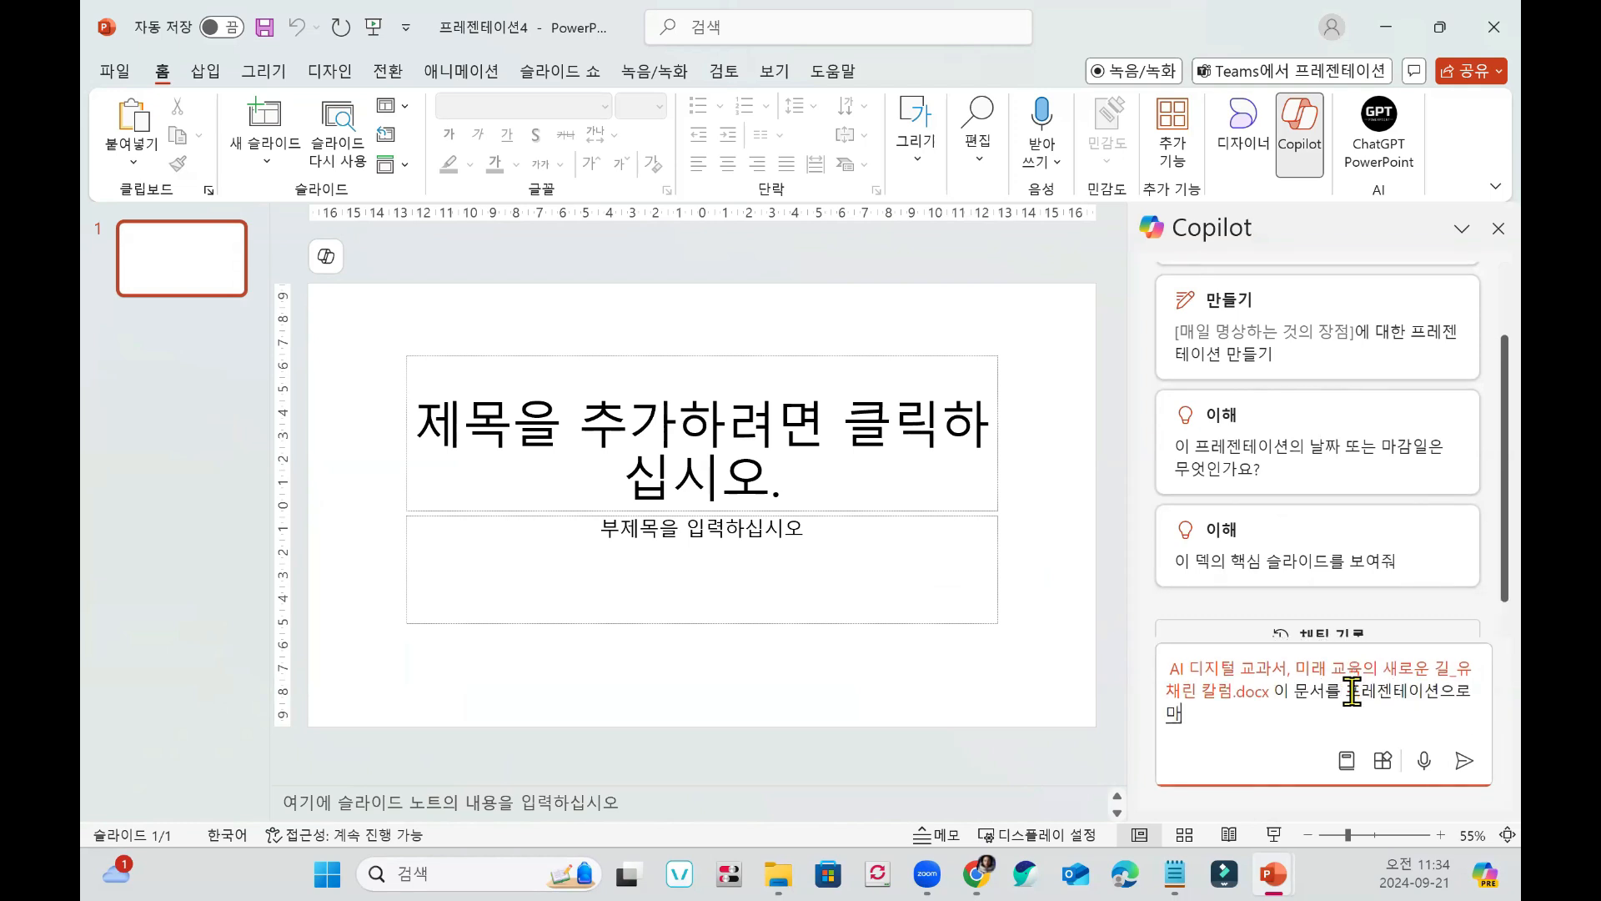
pyautogui.write('들어주셍')
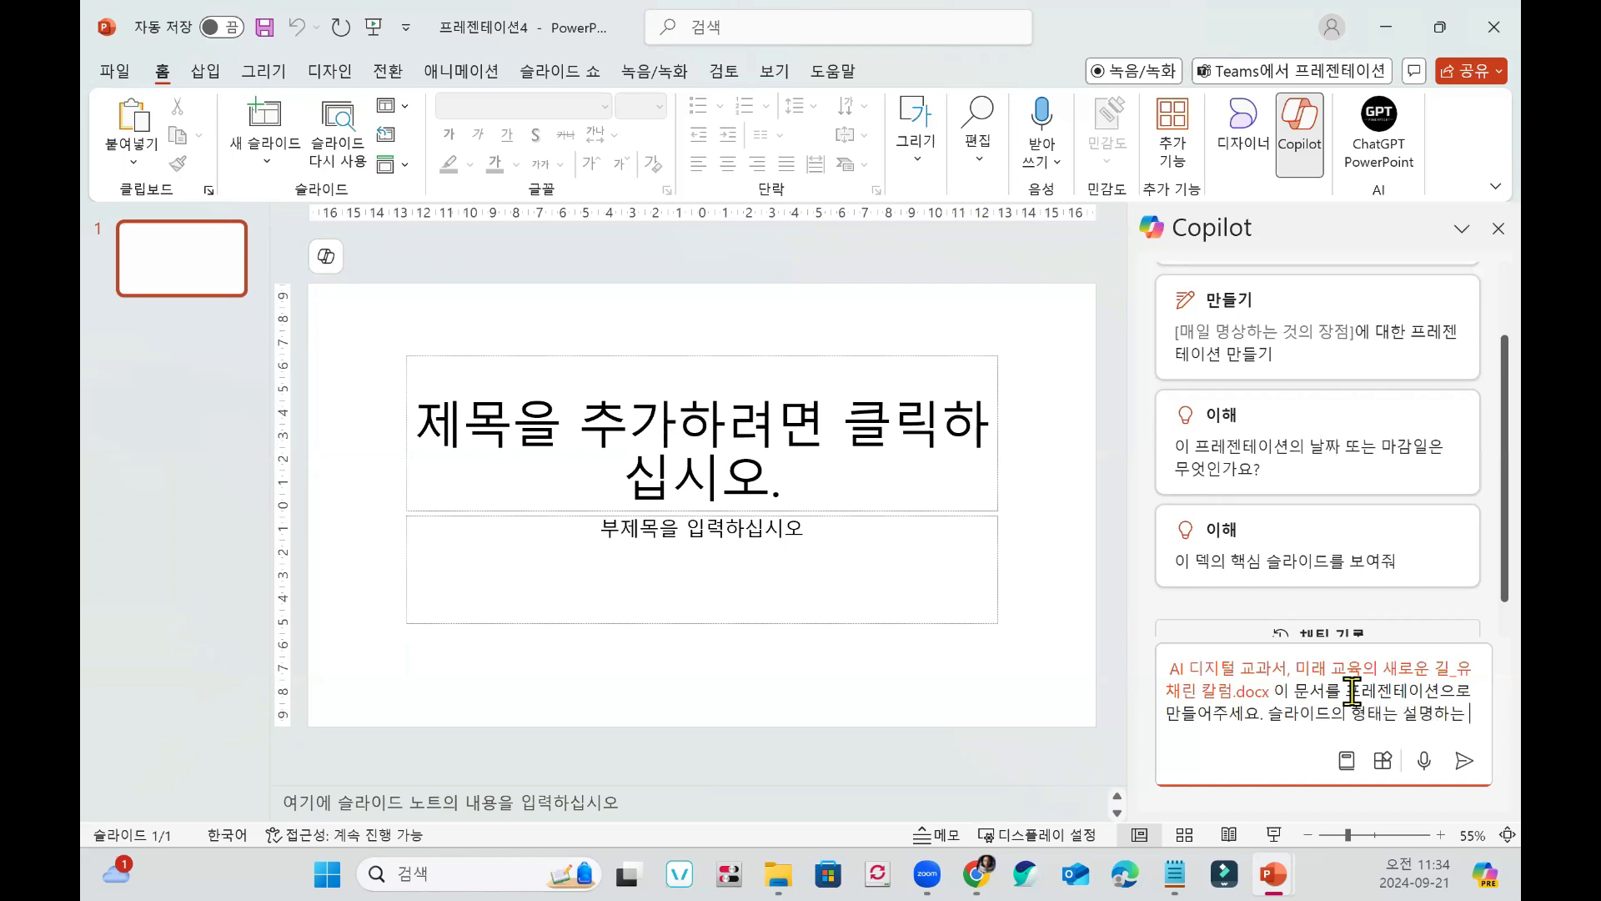
pyautogui.write('문재')
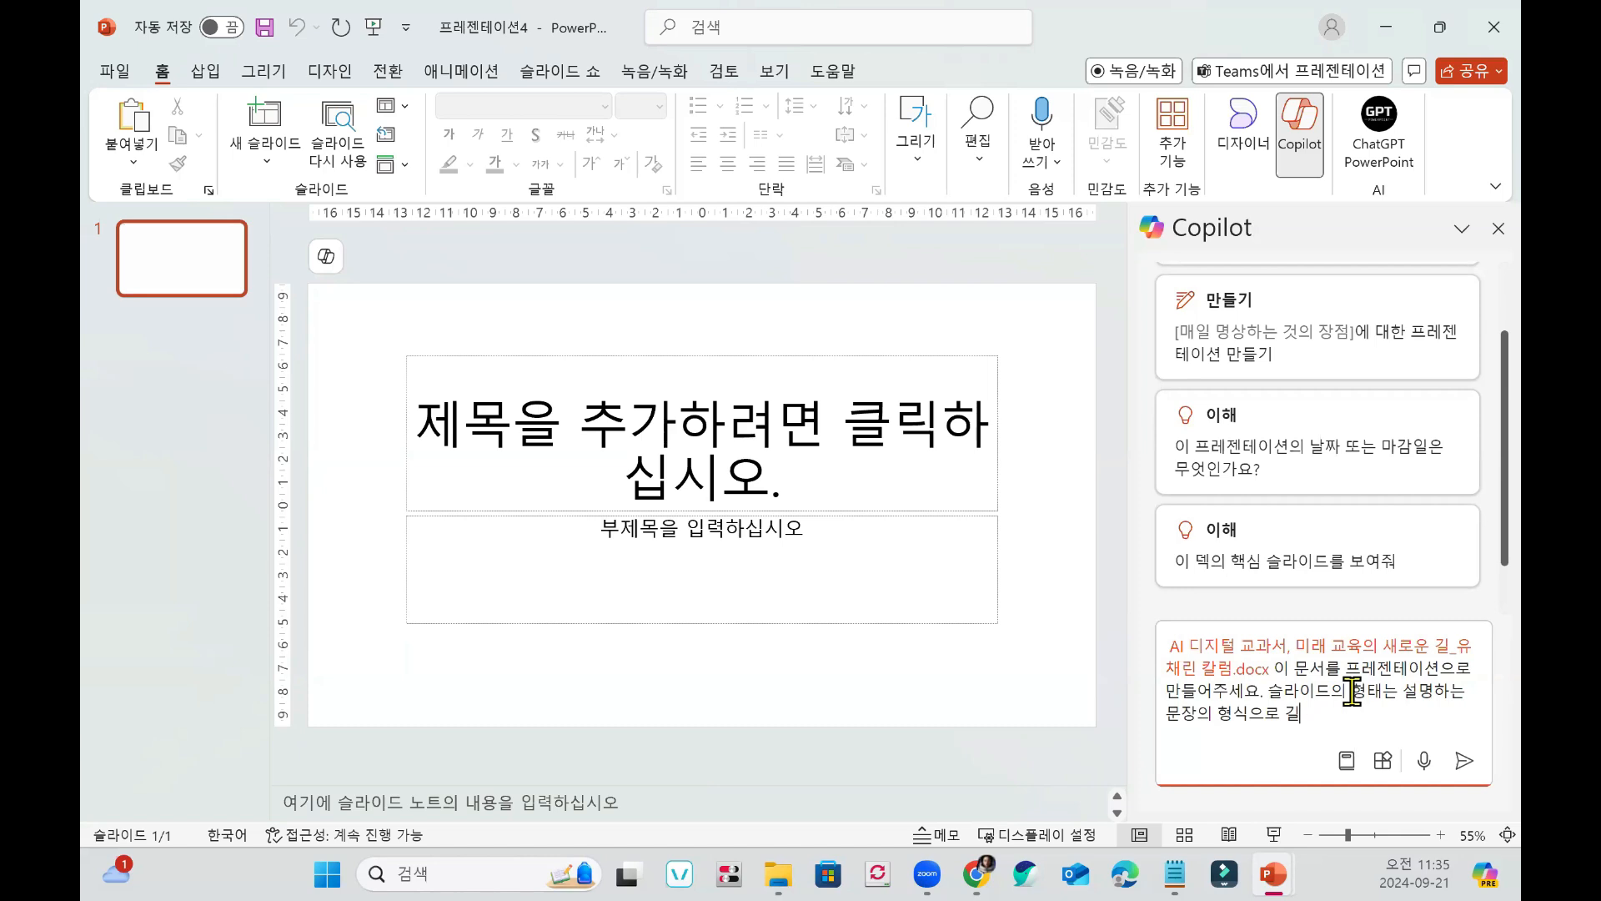
pyautogui.write('해주세요.')
pyautogui.press('Return')
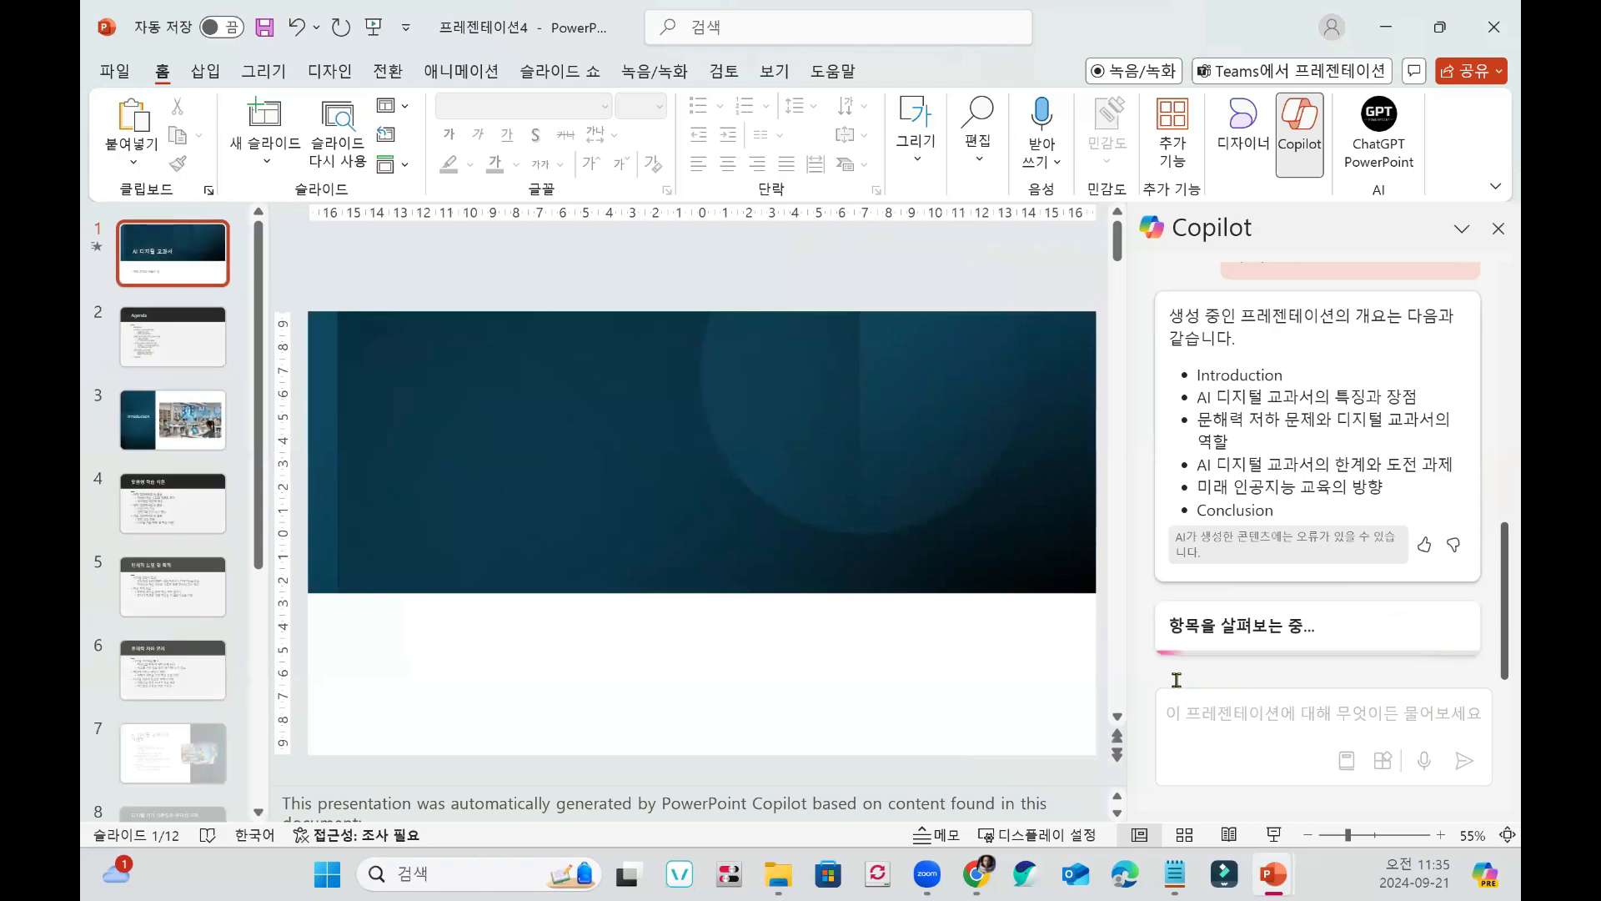
# Review the wording and text length on slides 5, 6 and 9 to 12 of the newly generated presentation.
pyautogui.click(191, 589)
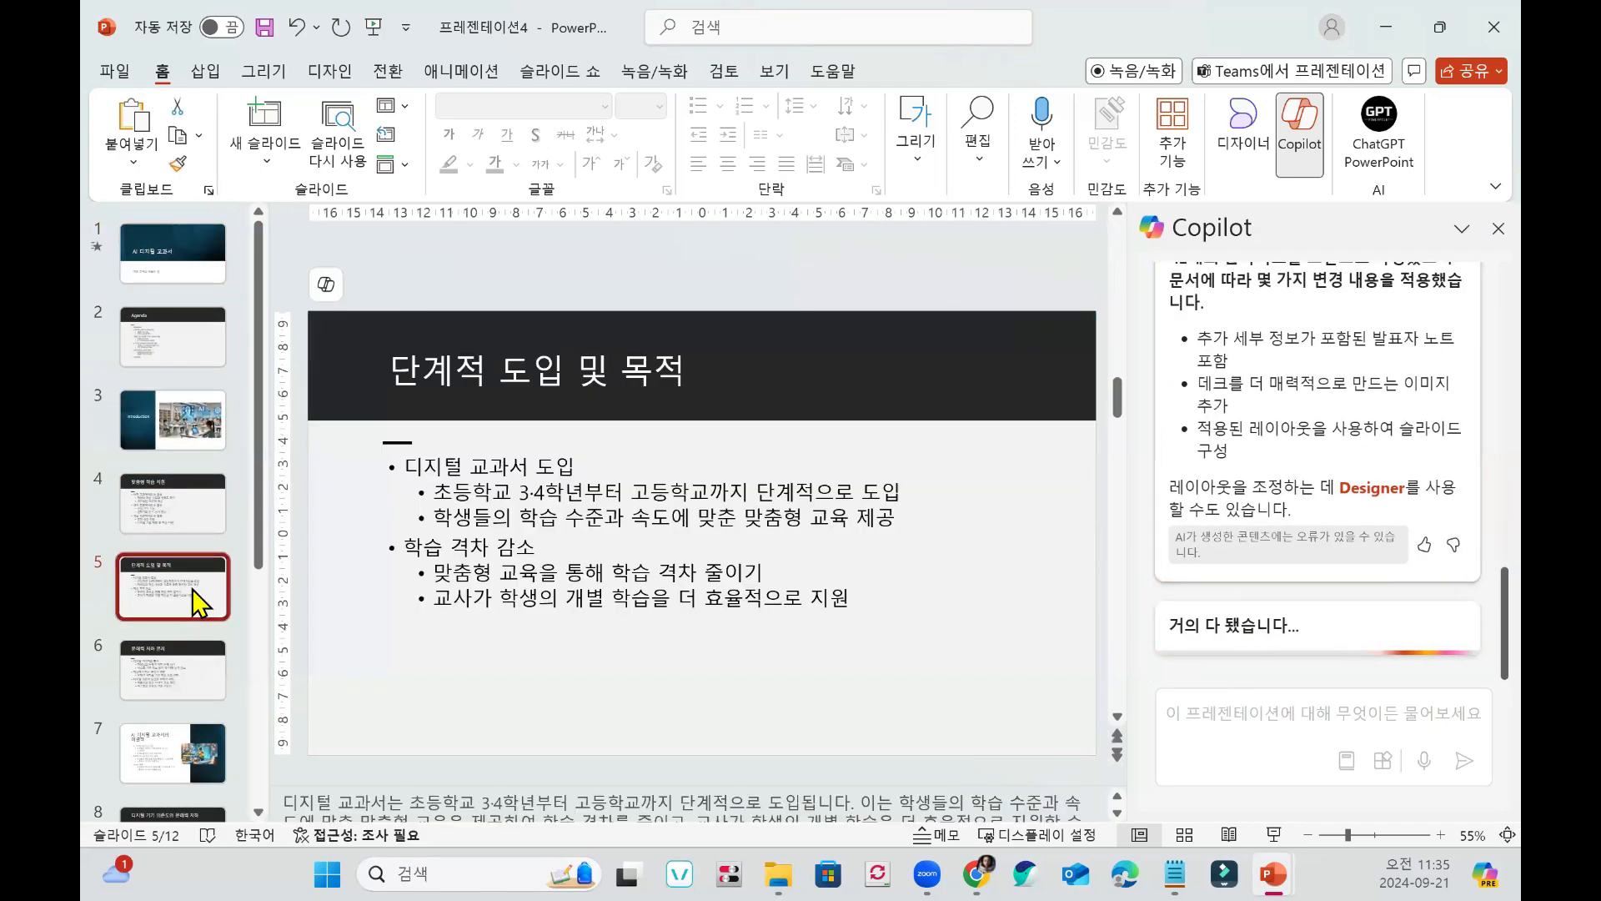
pyautogui.click(185, 672)
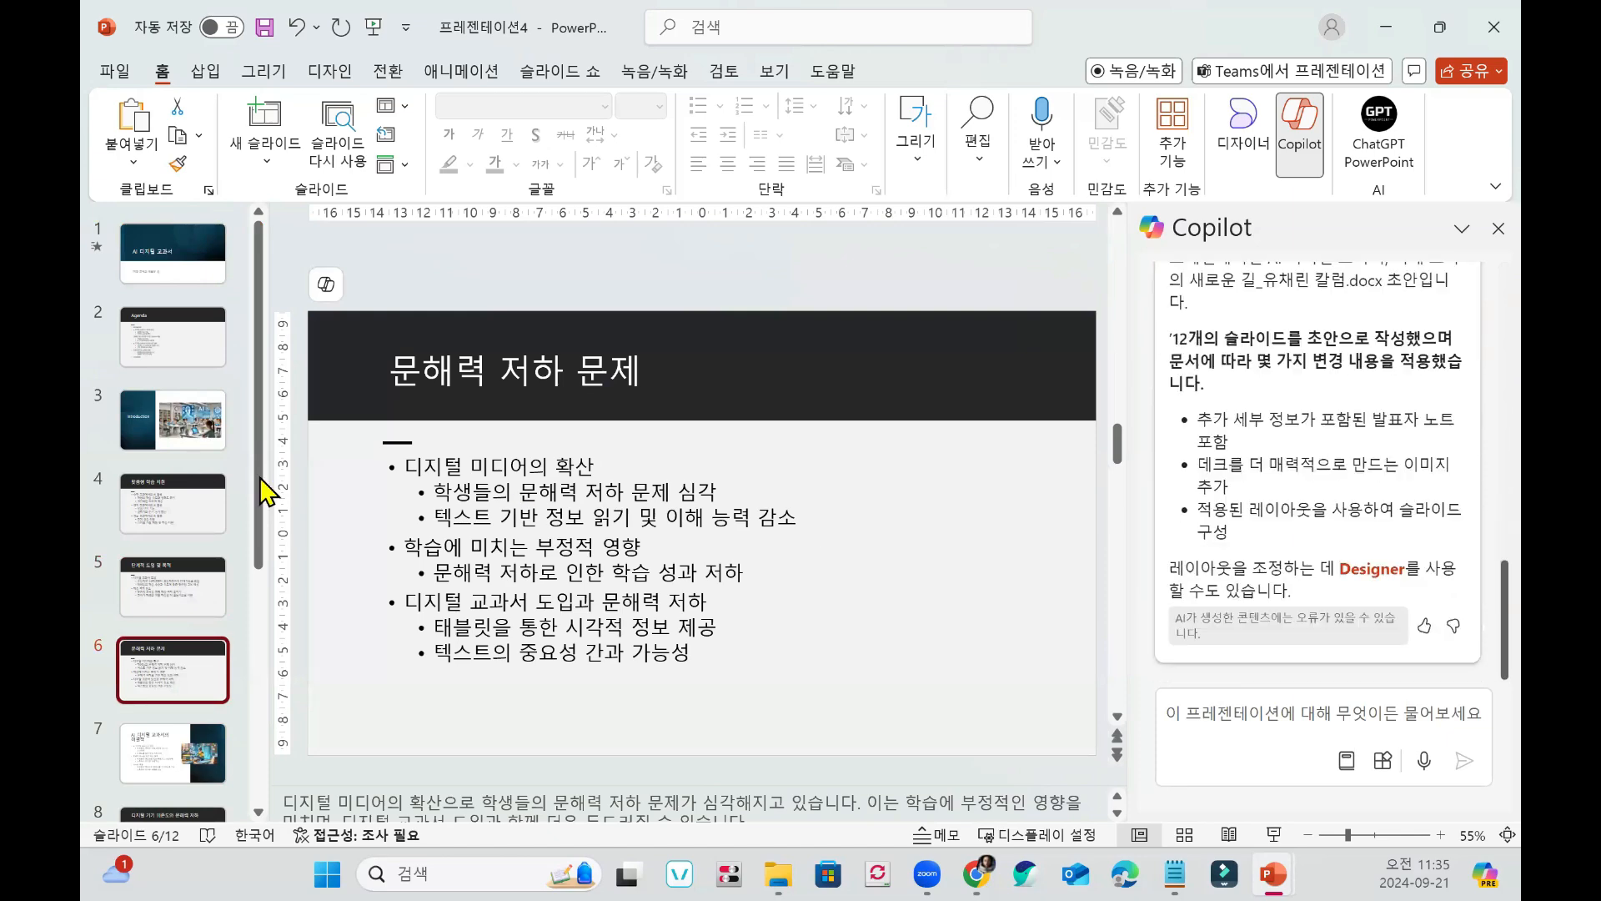
pyautogui.scroll(-2, 157, 519)
pyautogui.scroll(-4, 156, 519)
pyautogui.click(187, 604)
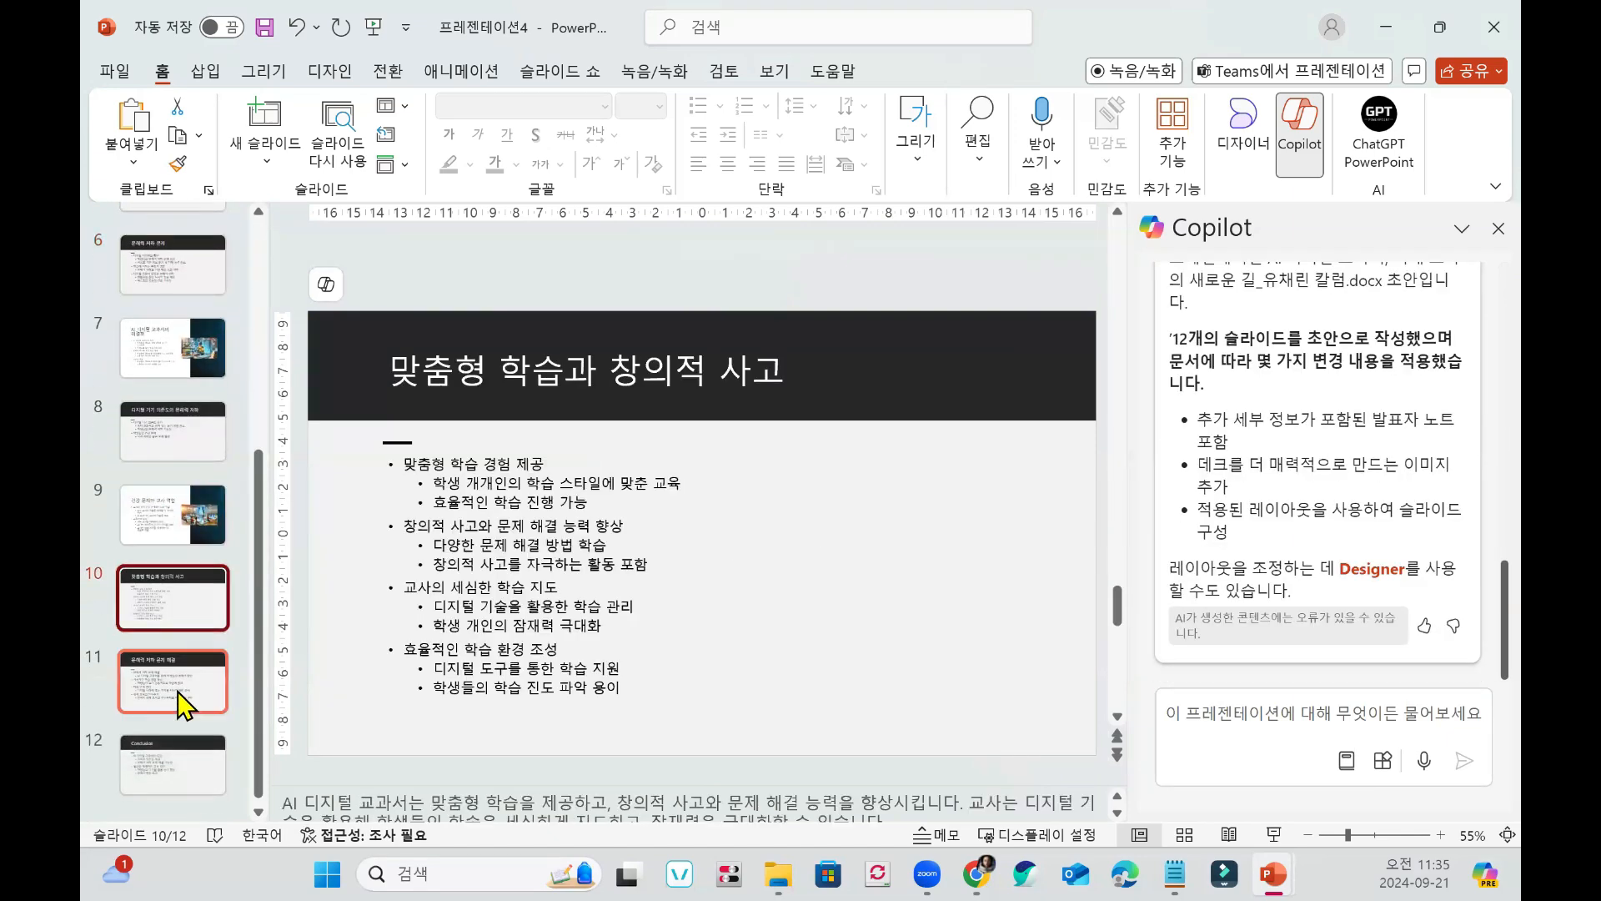
pyautogui.click(185, 705)
pyautogui.scroll(1, 179, 704)
pyautogui.click(167, 634)
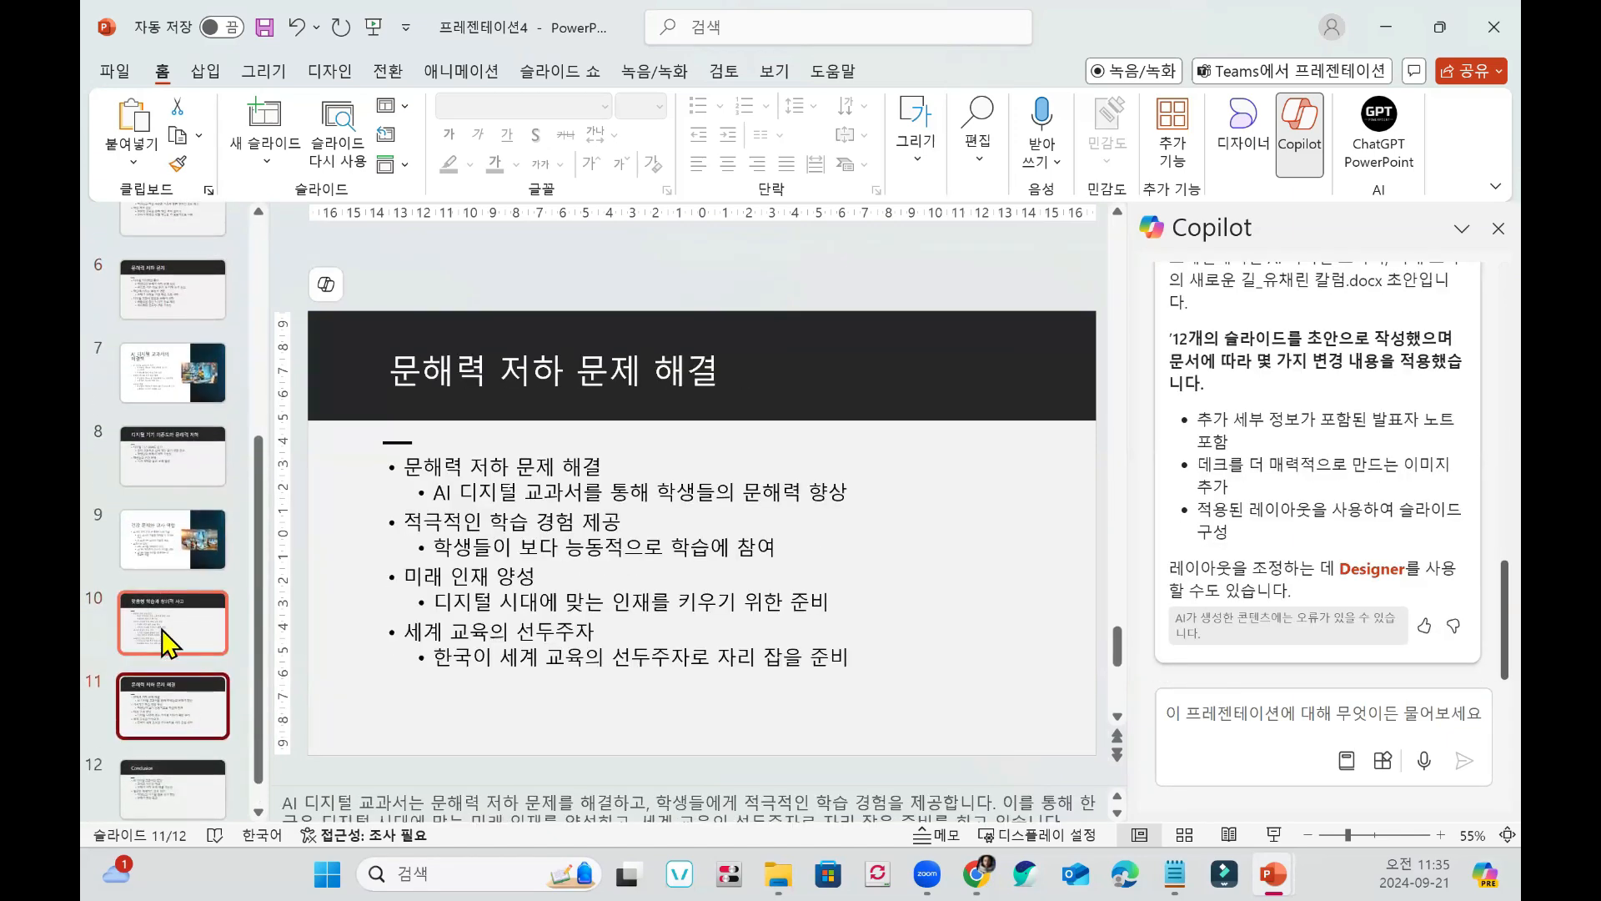
pyautogui.click(166, 557)
pyautogui.click(155, 643)
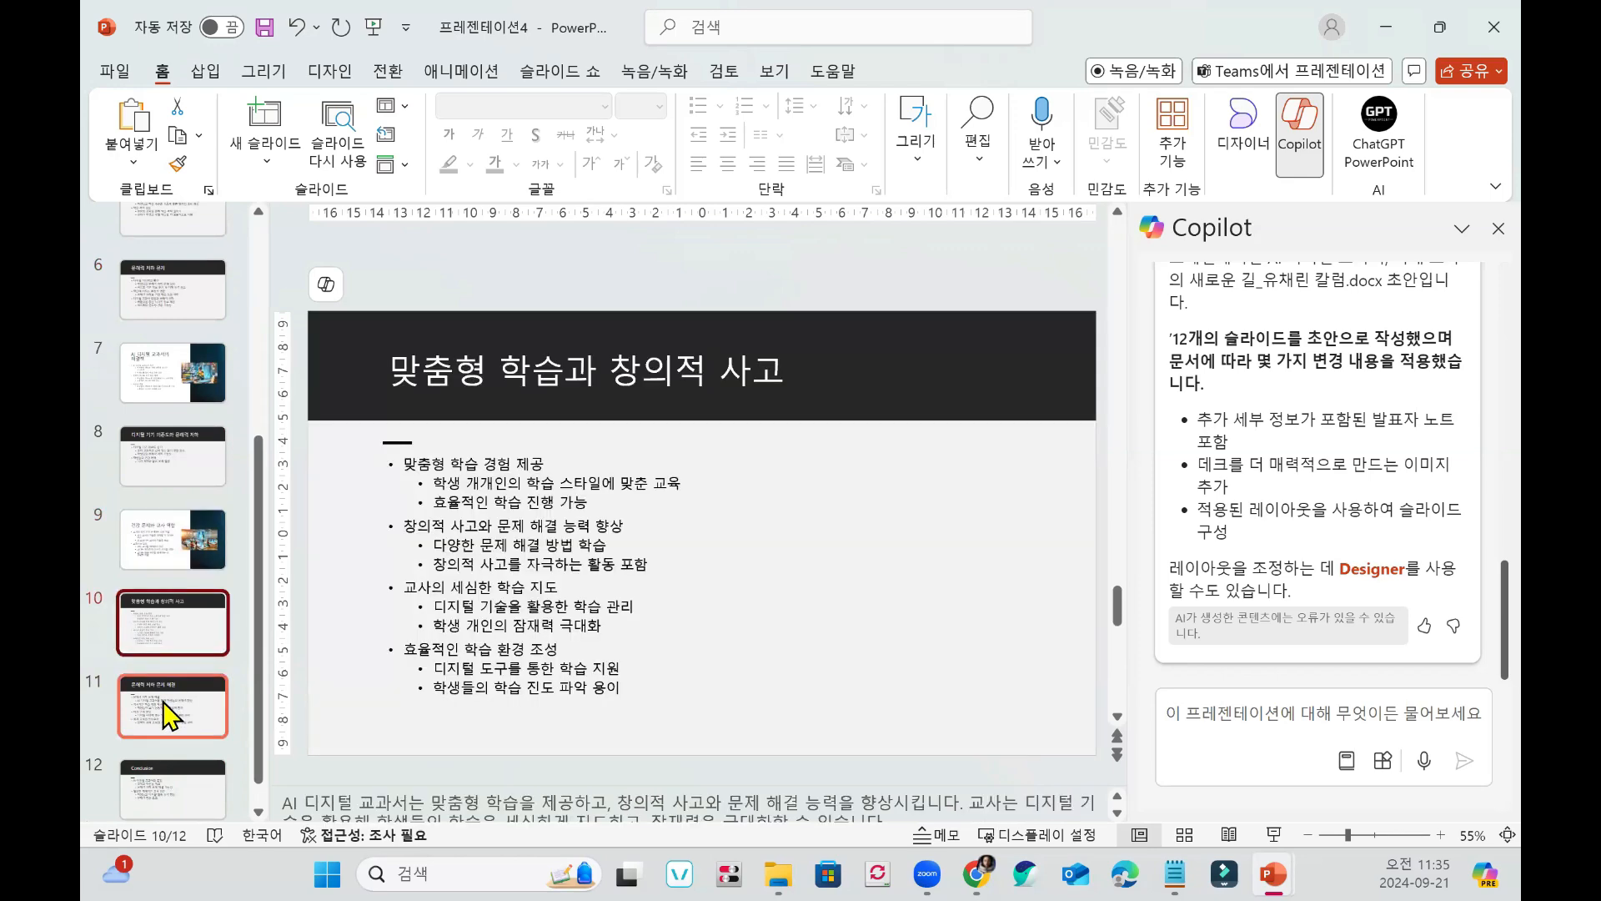
pyautogui.click(163, 702)
pyautogui.scroll(-1, 163, 702)
pyautogui.press('Down')
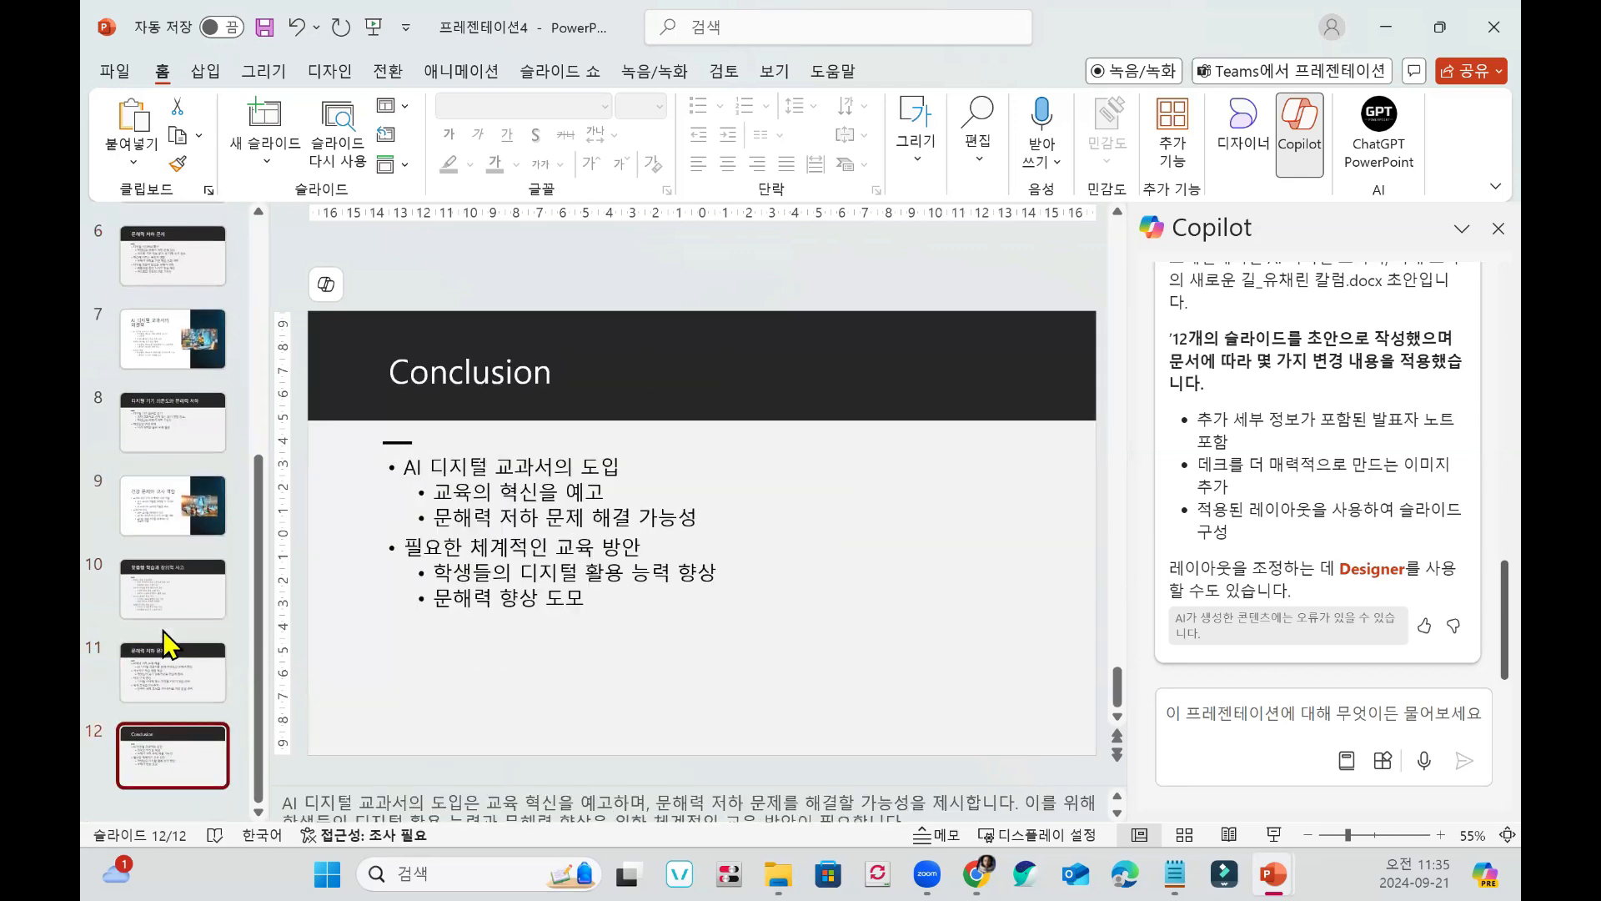
# Examine the opening slides of the same presentation, from the title, Agenda and Introduction through slide 5, 단계적 도입 및 목적.
pyautogui.scroll(3, 167, 644)
pyautogui.scroll(5, 171, 644)
pyautogui.click(156, 440)
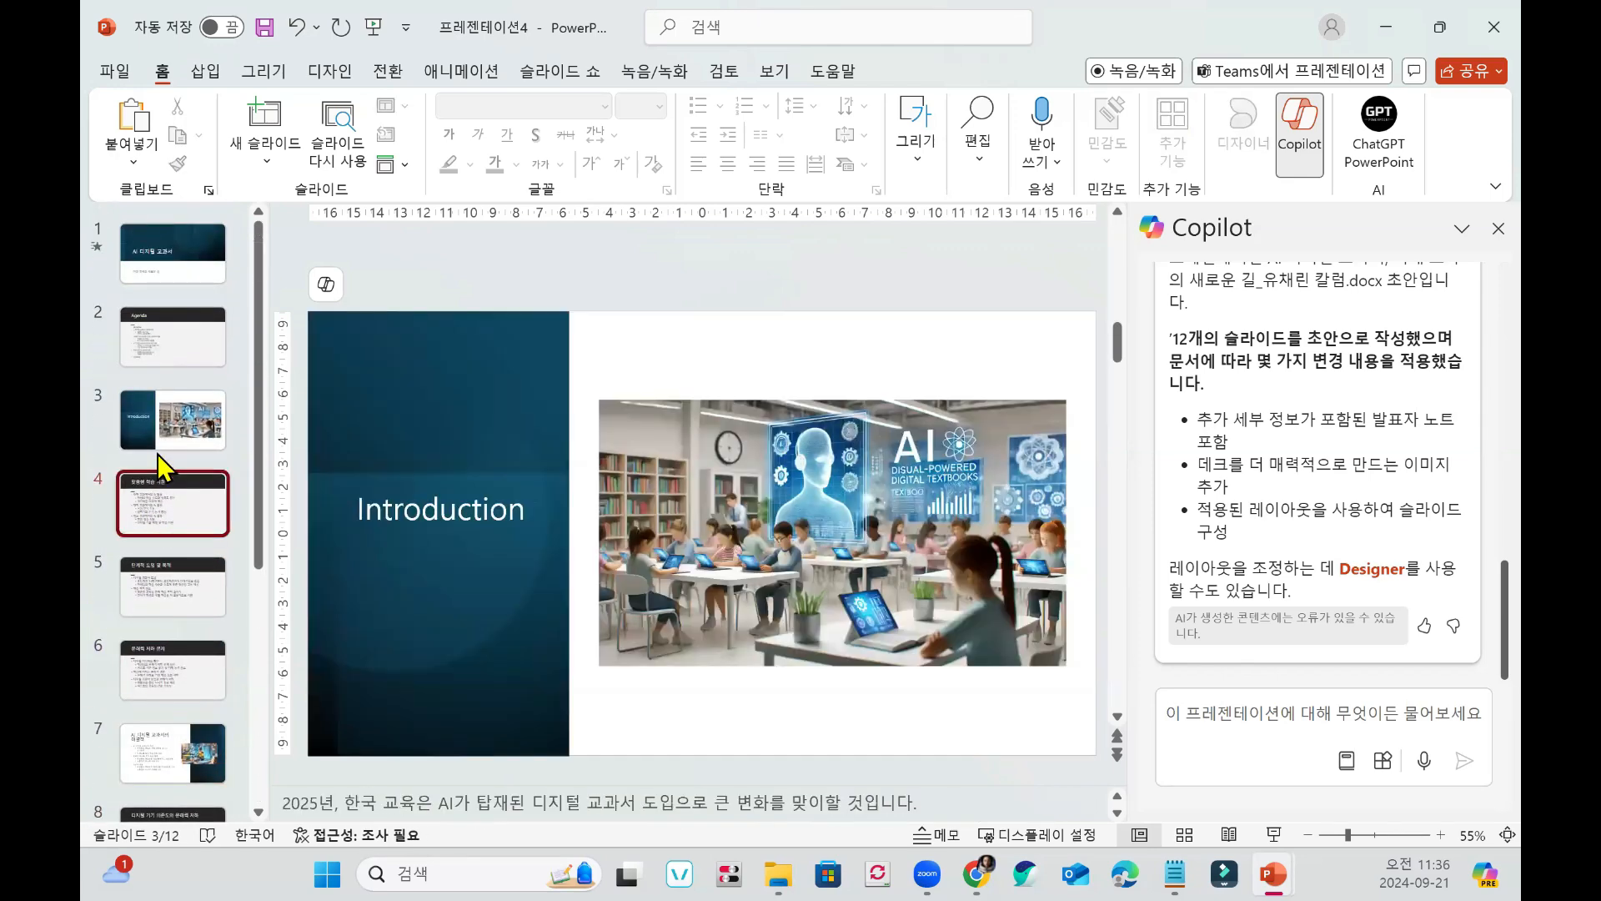
pyautogui.press('Down')
pyautogui.click(182, 365)
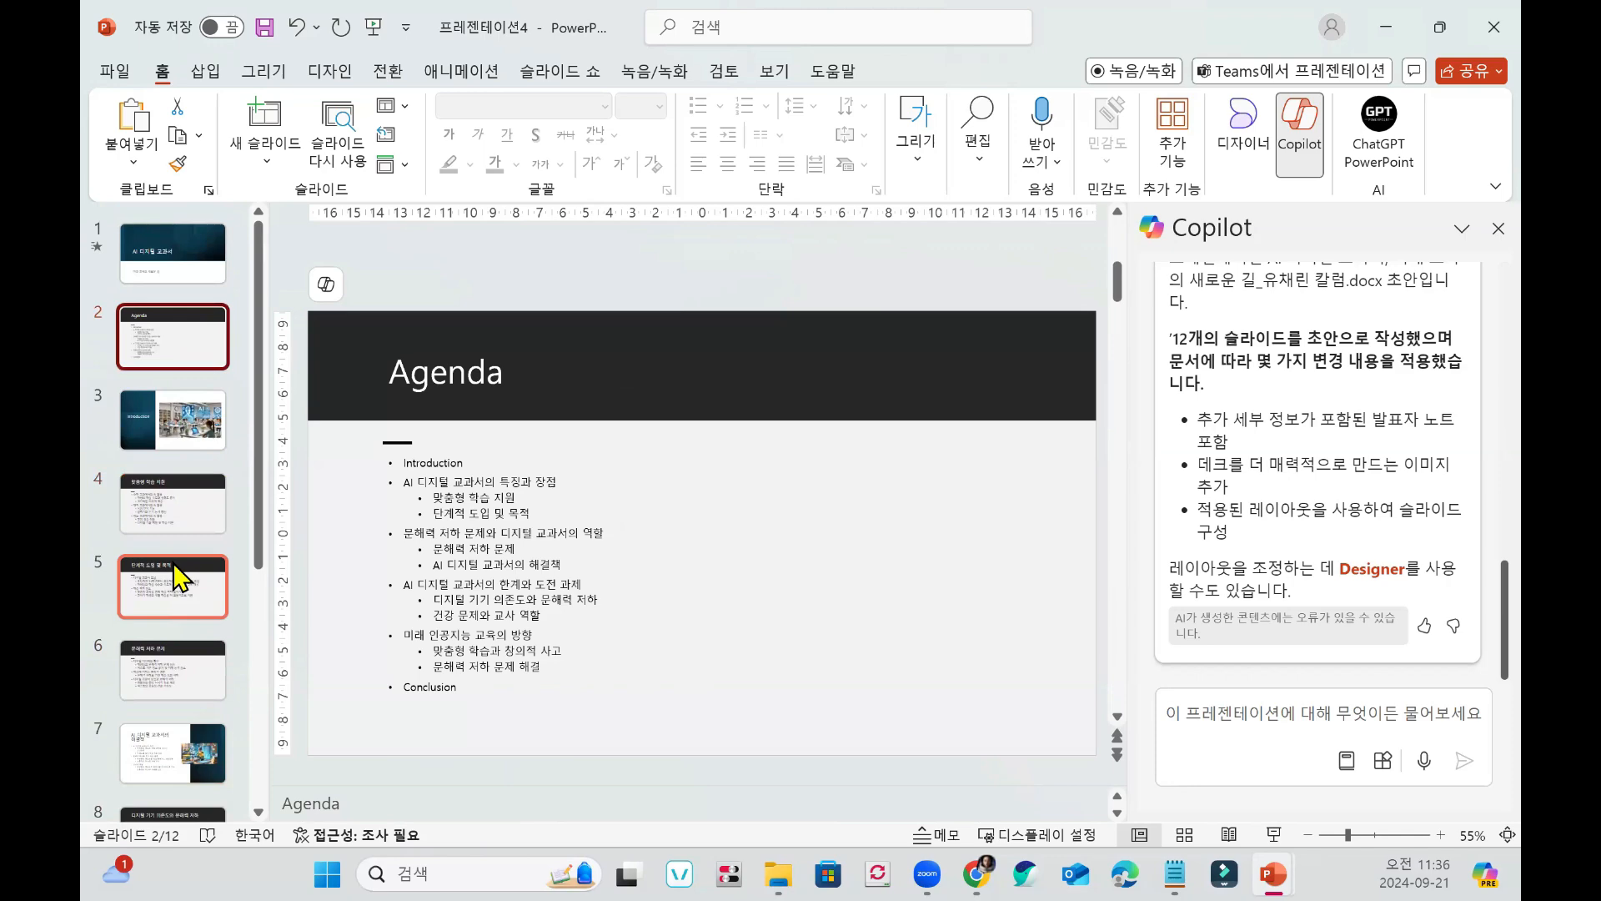
pyautogui.click(204, 273)
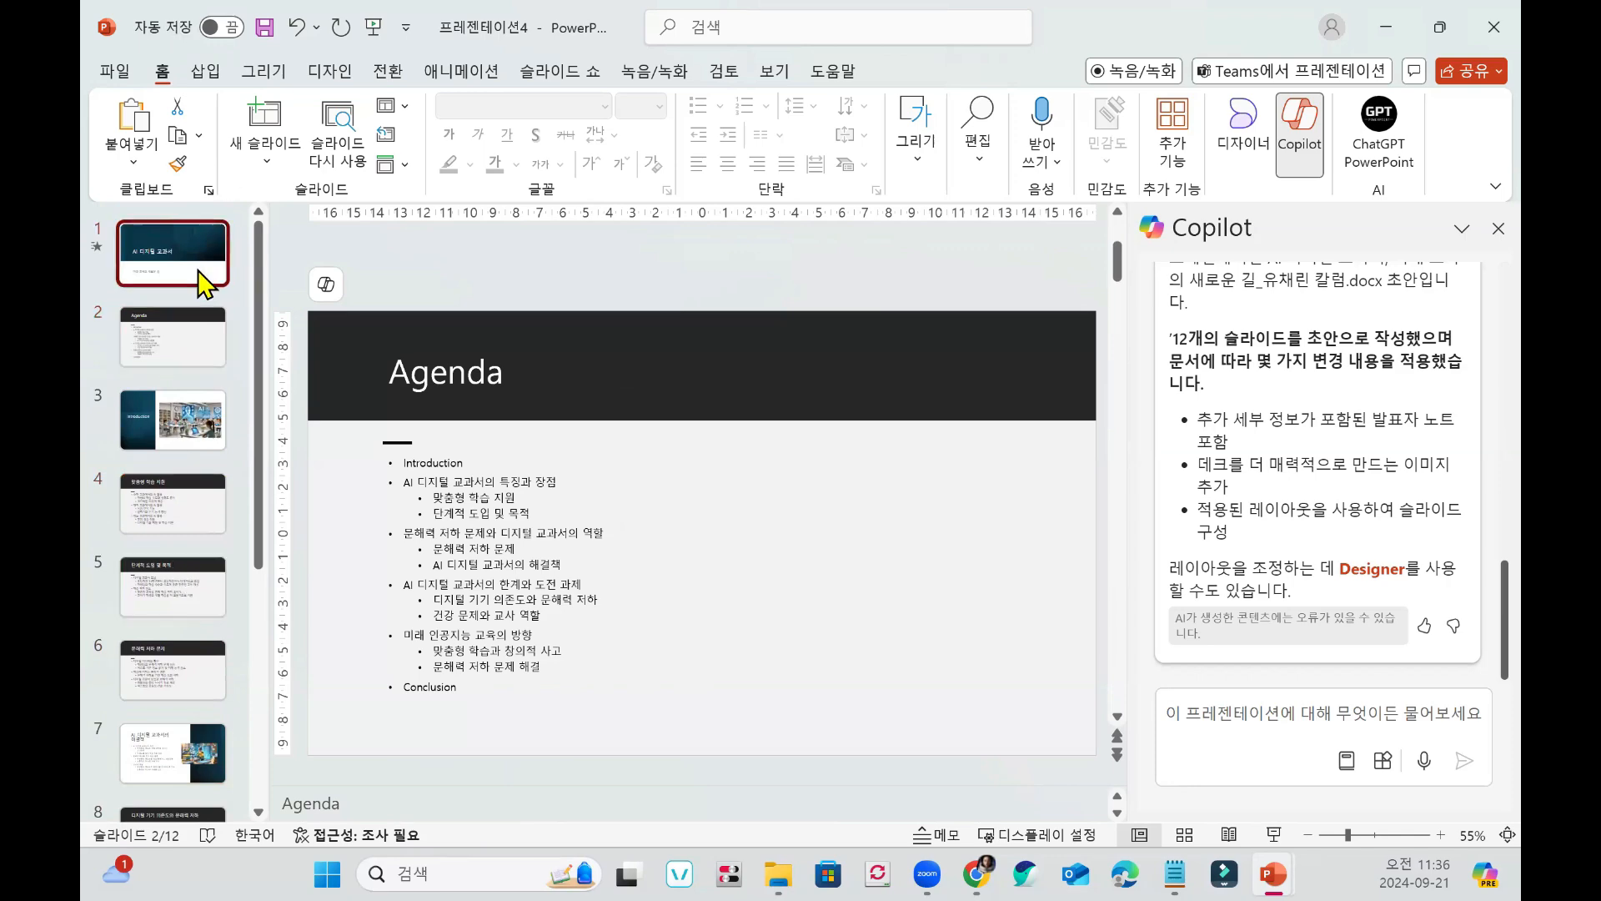
pyautogui.press('Down')
pyautogui.press('Down')
pyautogui.press('Down')
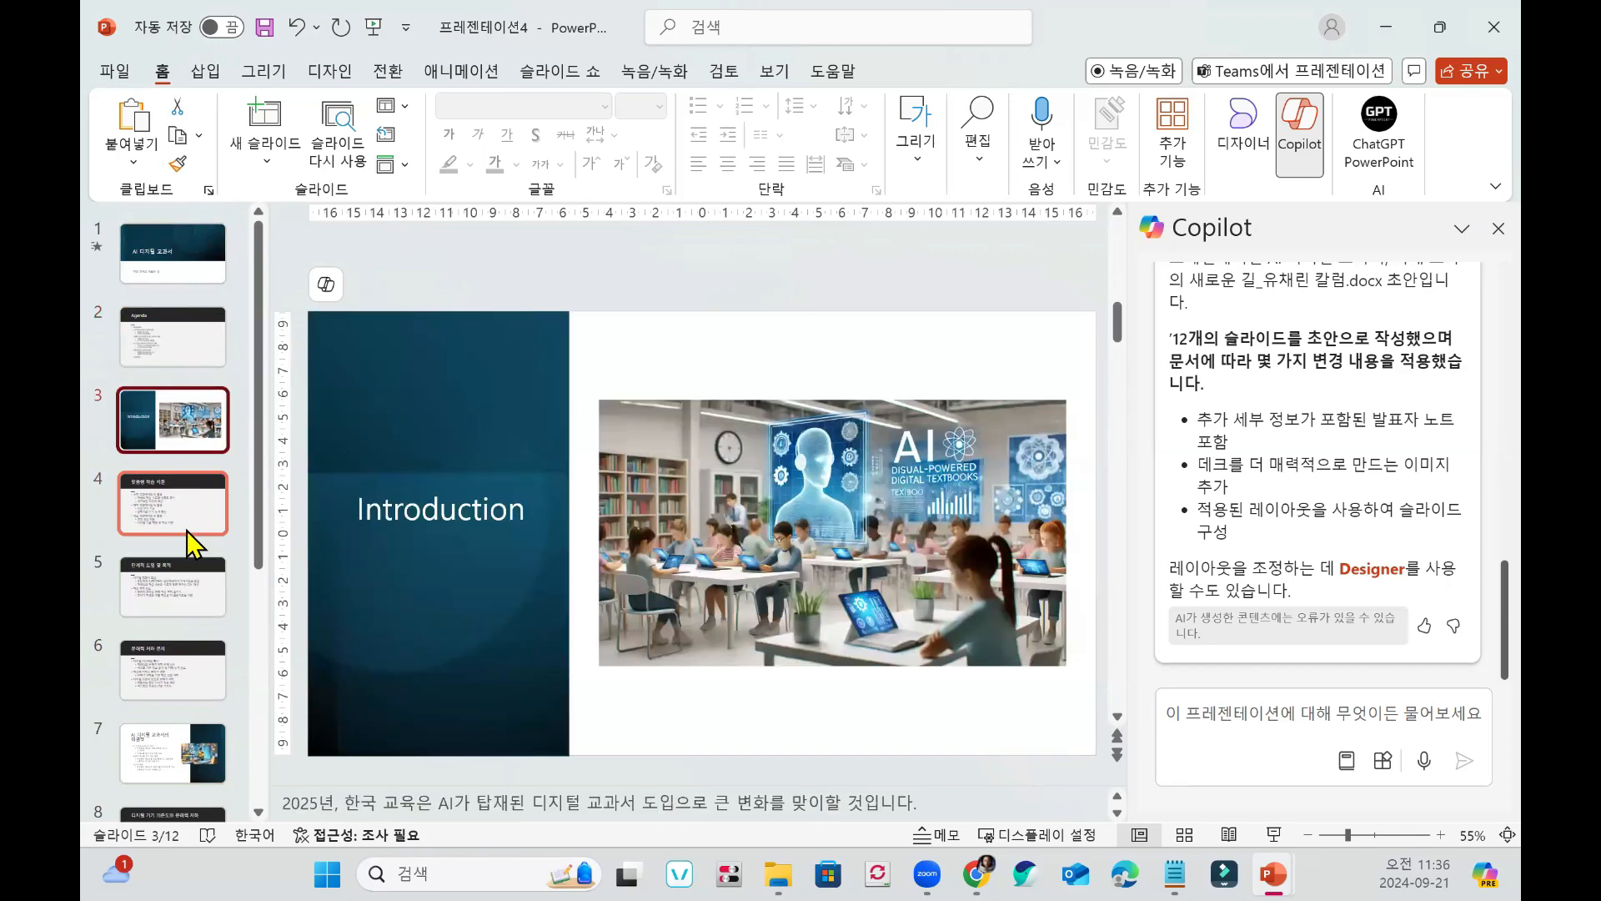
pyautogui.click(187, 588)
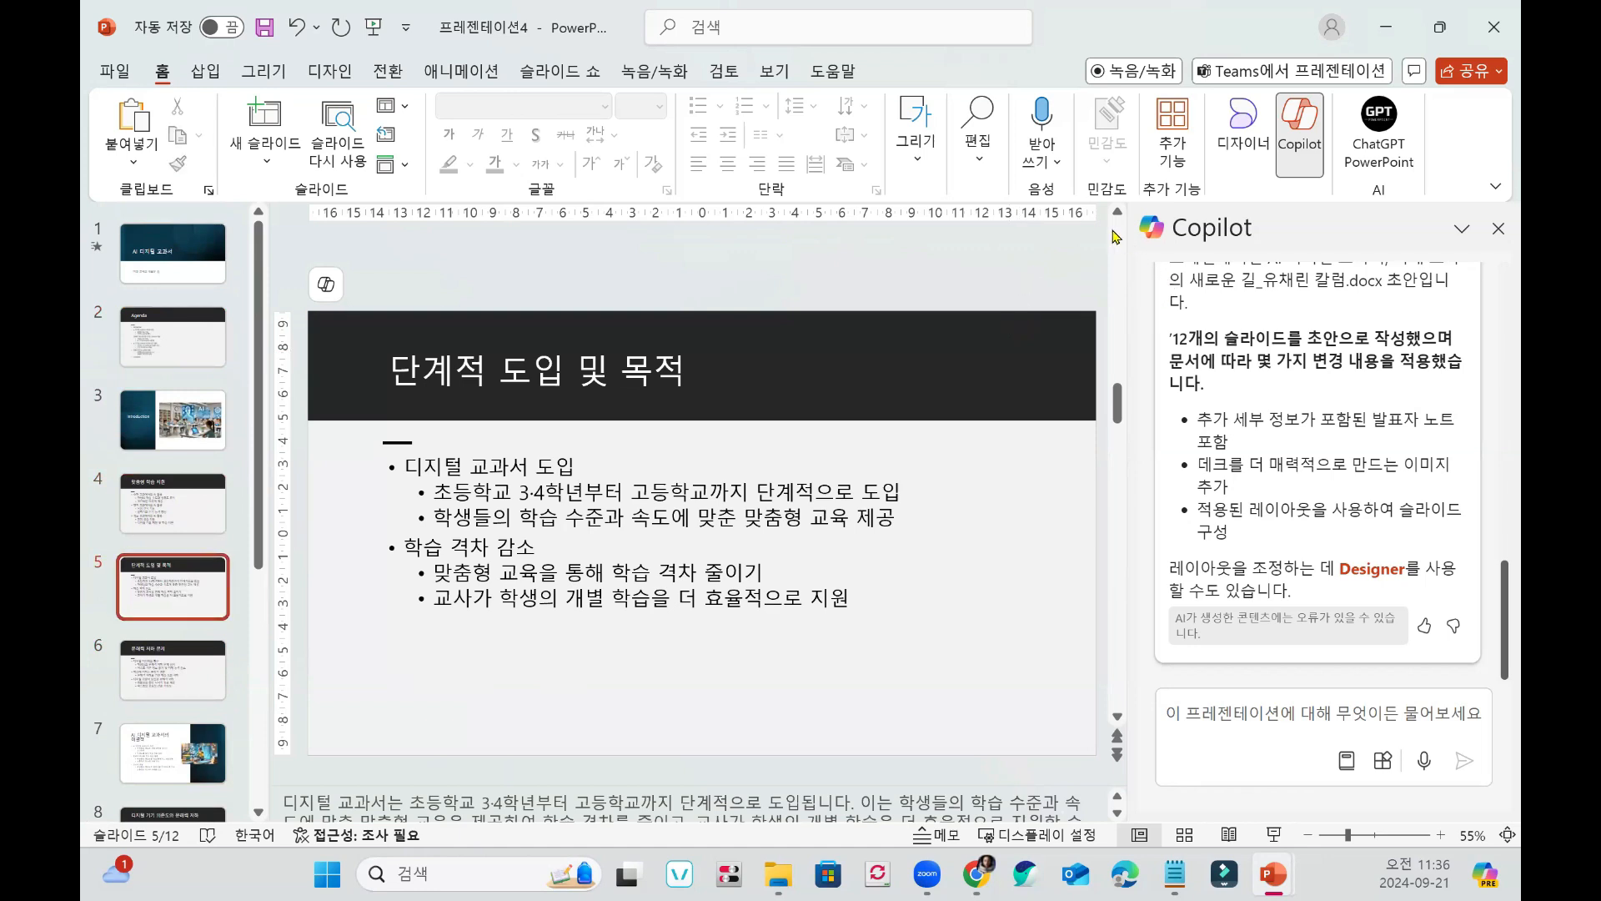
# Close 프레젠테이션4 and 프레젠테이션3 without saving either of them.
pyautogui.click(1493, 26)
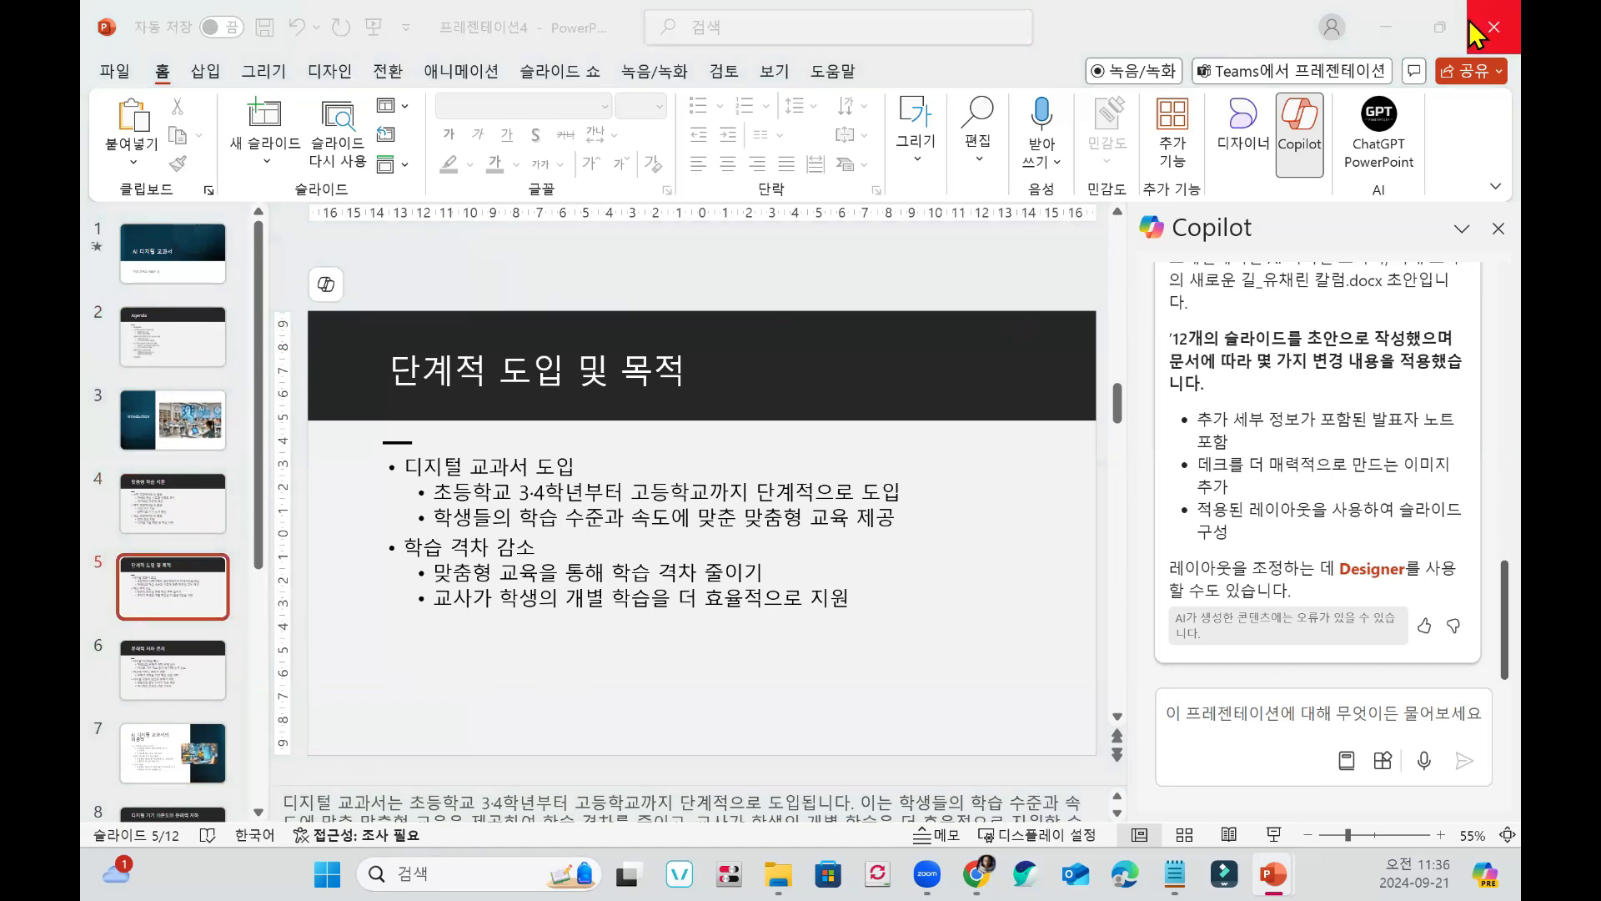
pyautogui.click(915, 703)
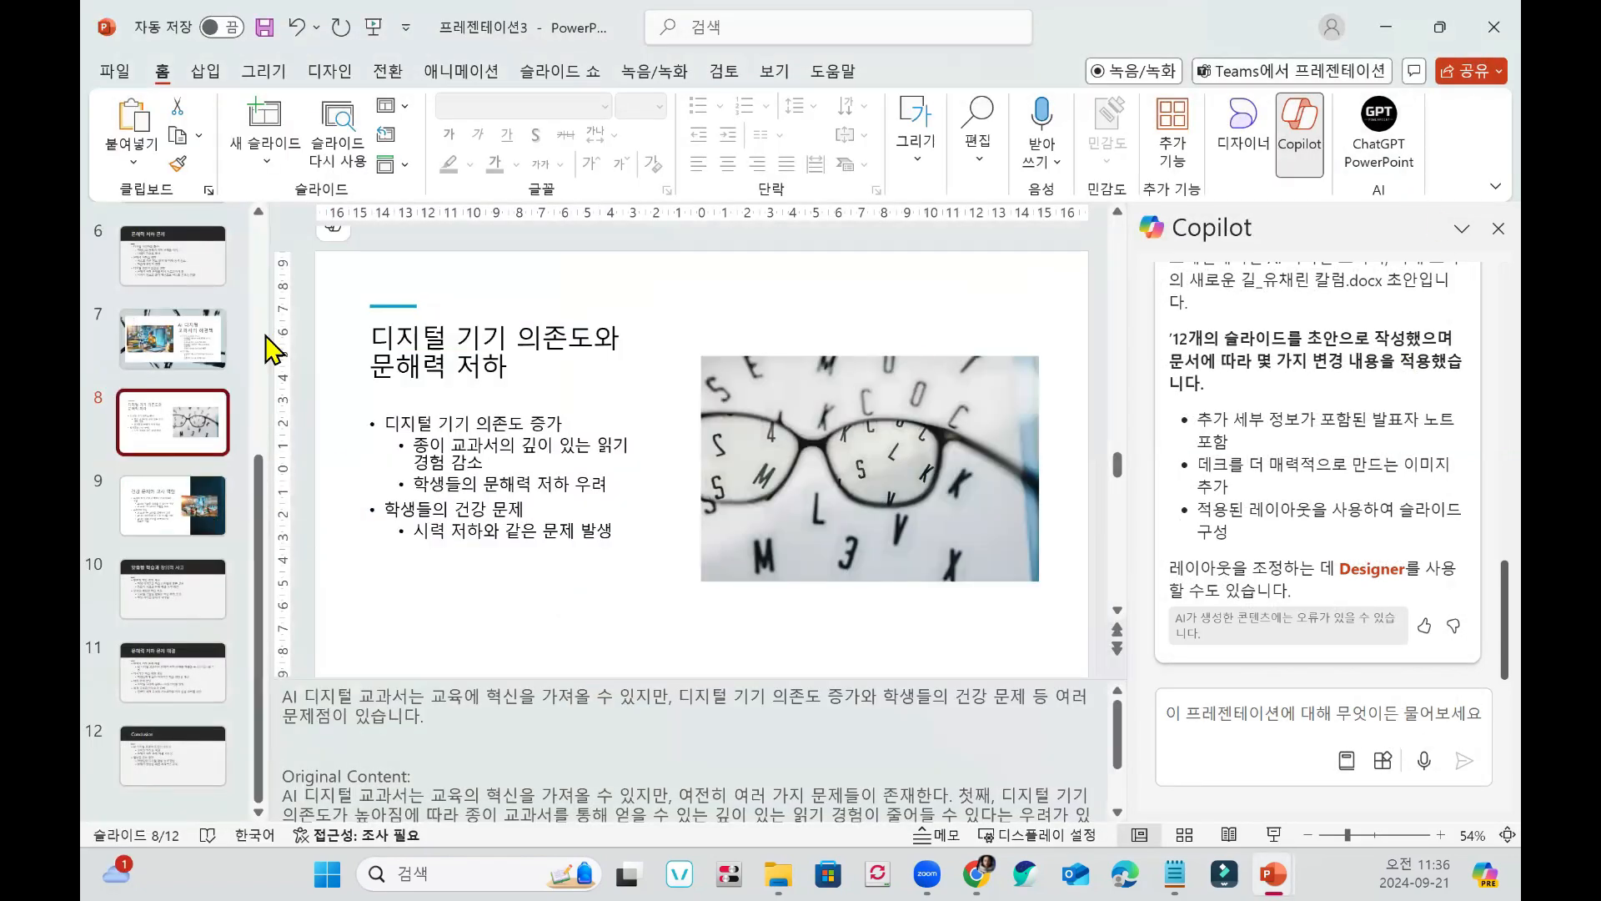
pyautogui.scroll(1, 1455, 471)
pyautogui.scroll(10, 1455, 471)
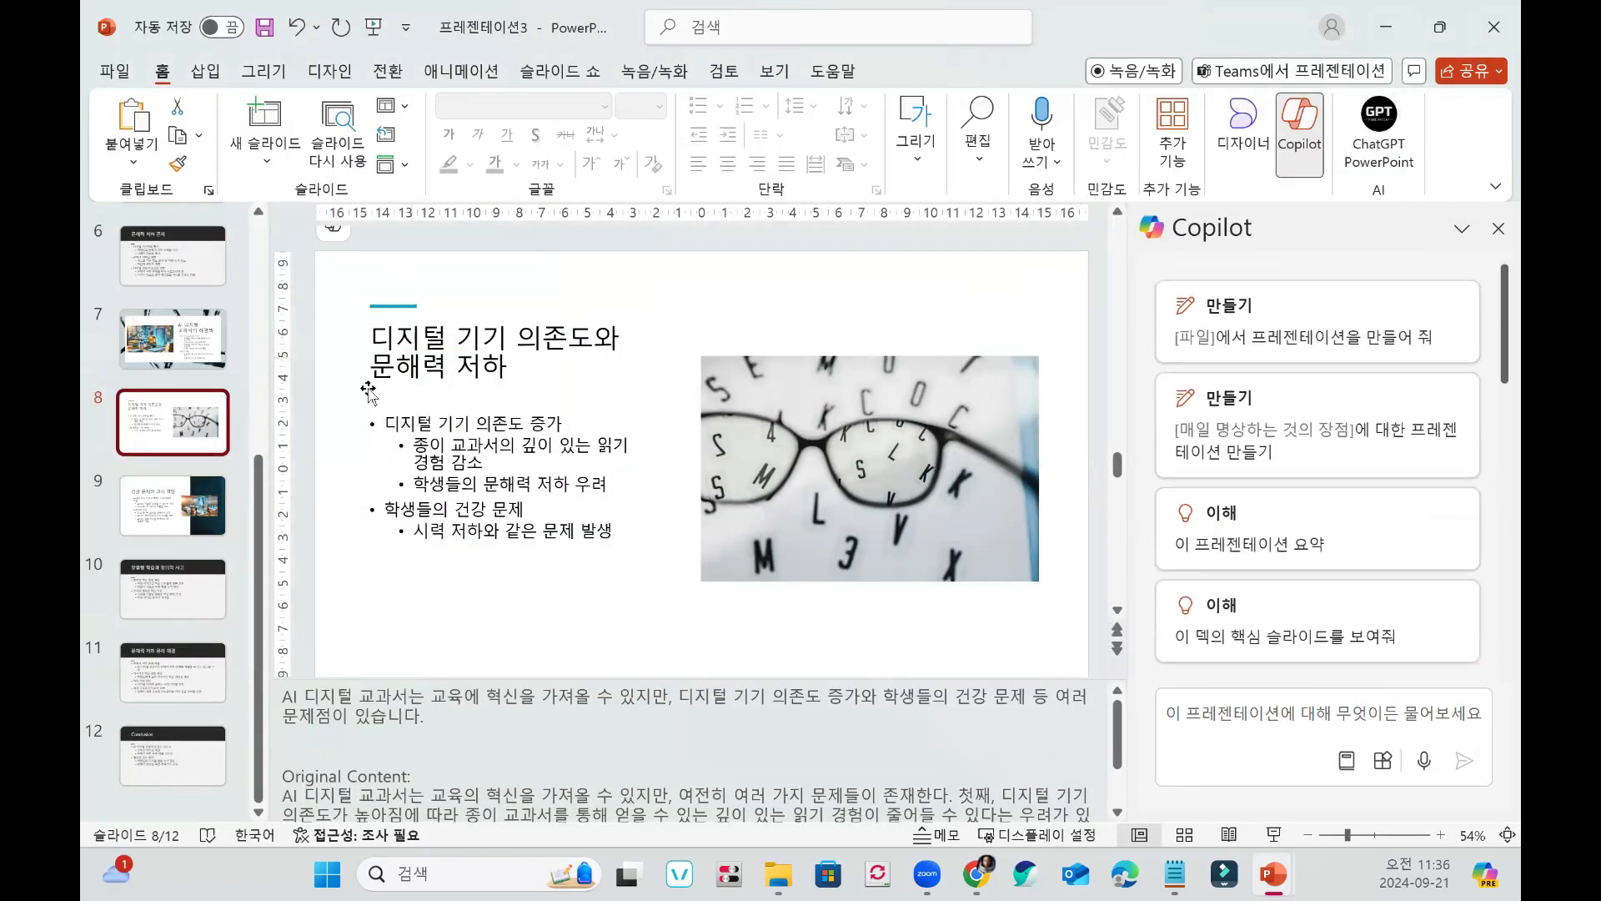
pyautogui.scroll(1, 190, 542)
pyautogui.scroll(2, 190, 542)
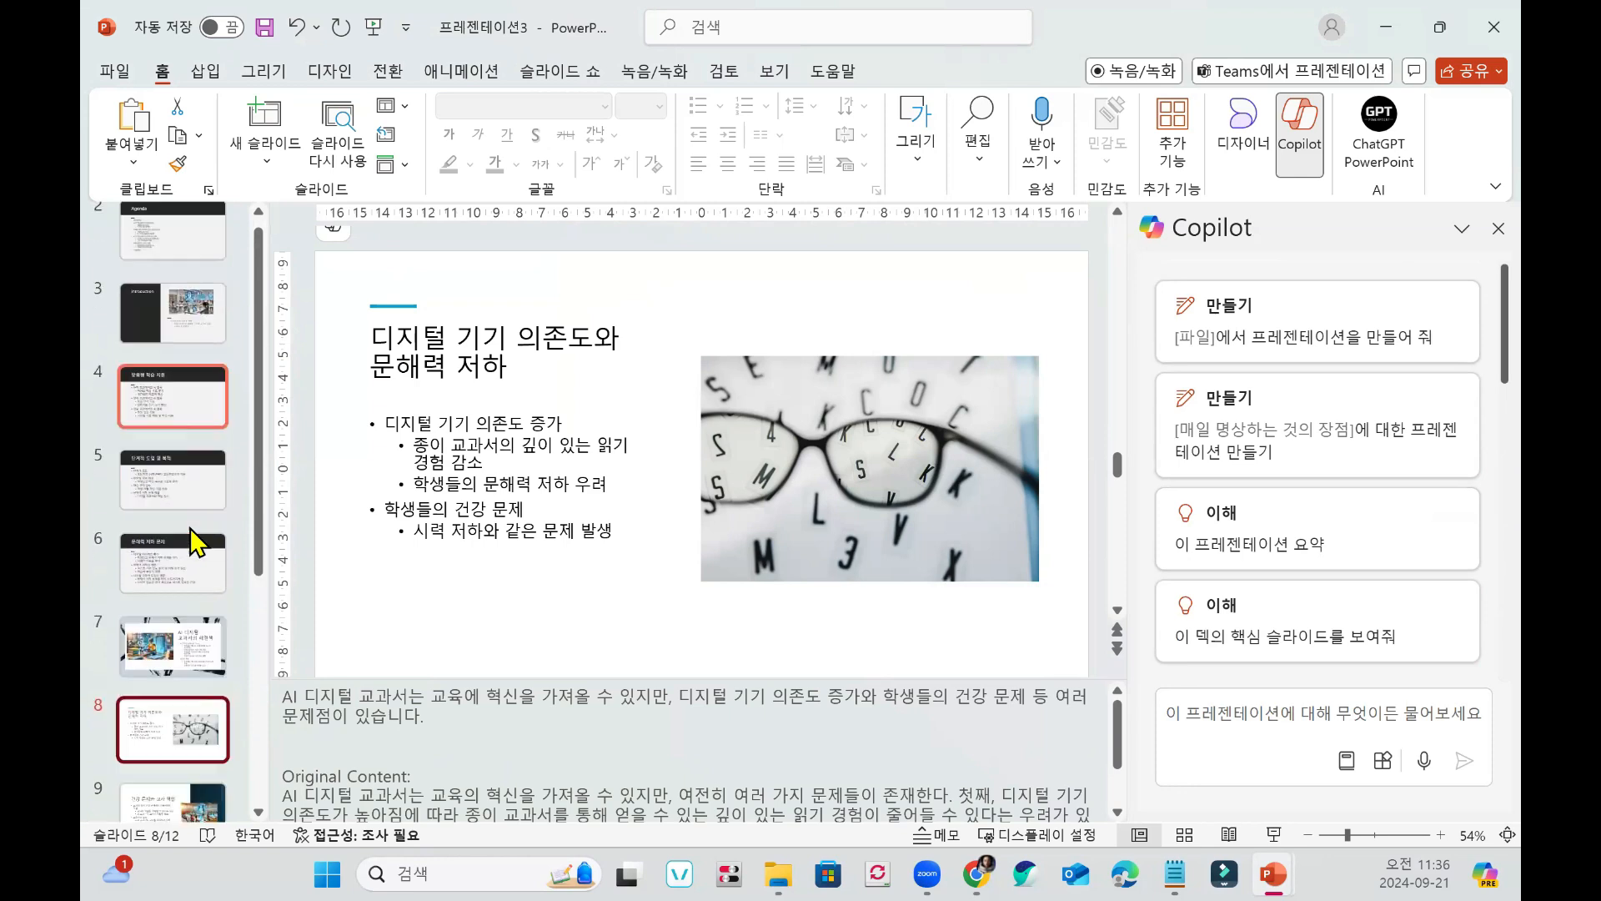
pyautogui.scroll(-2, 194, 542)
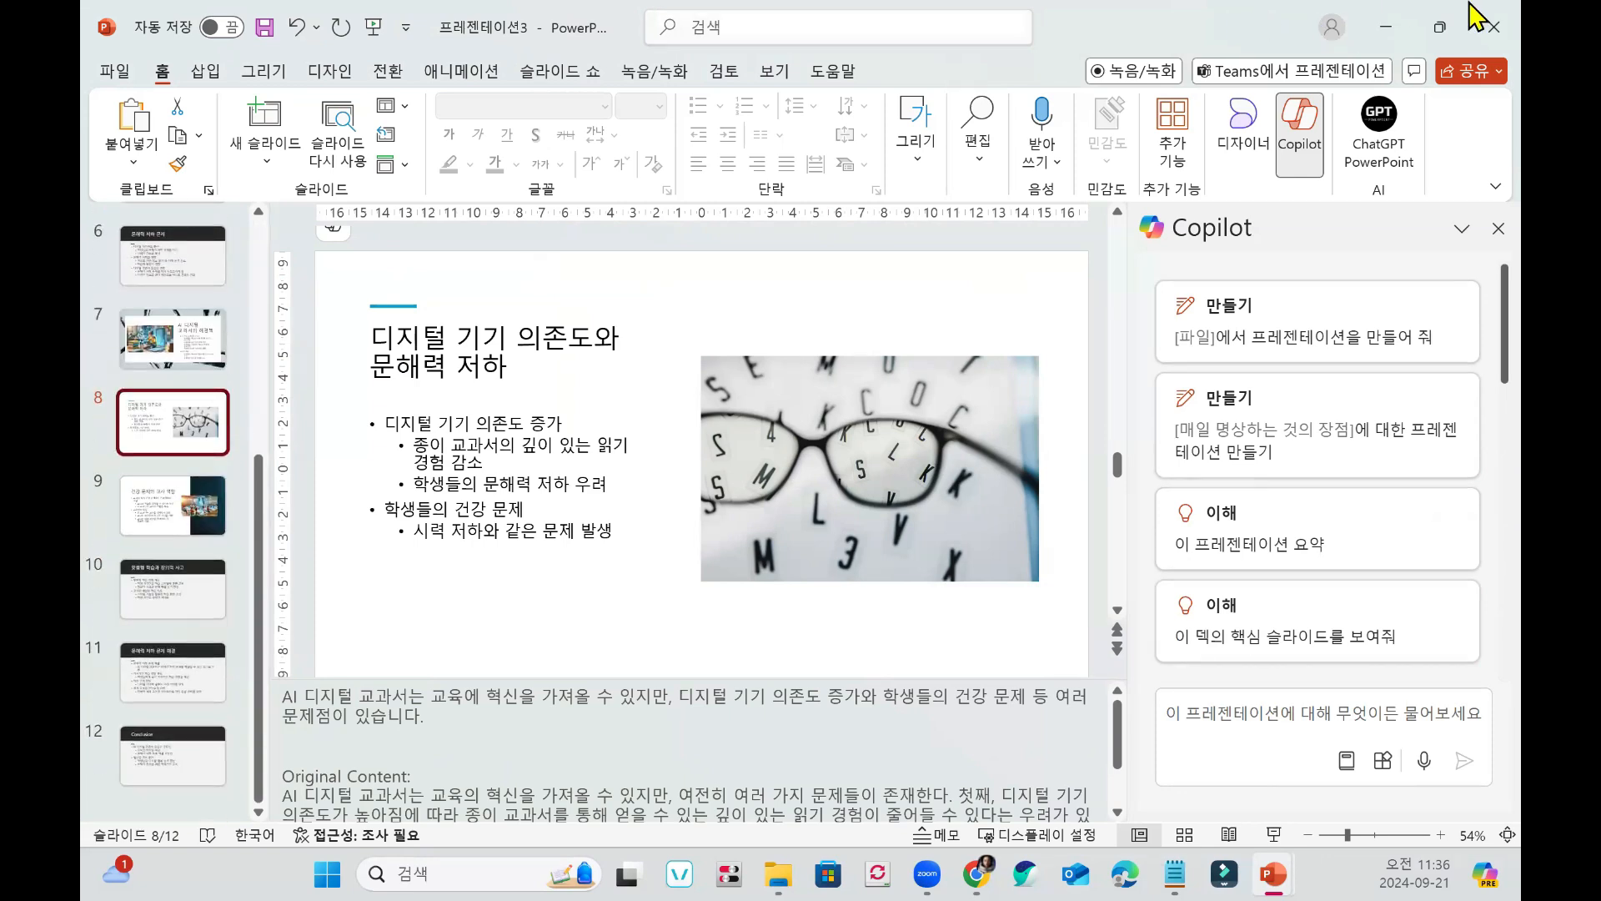
pyautogui.click(1476, 25)
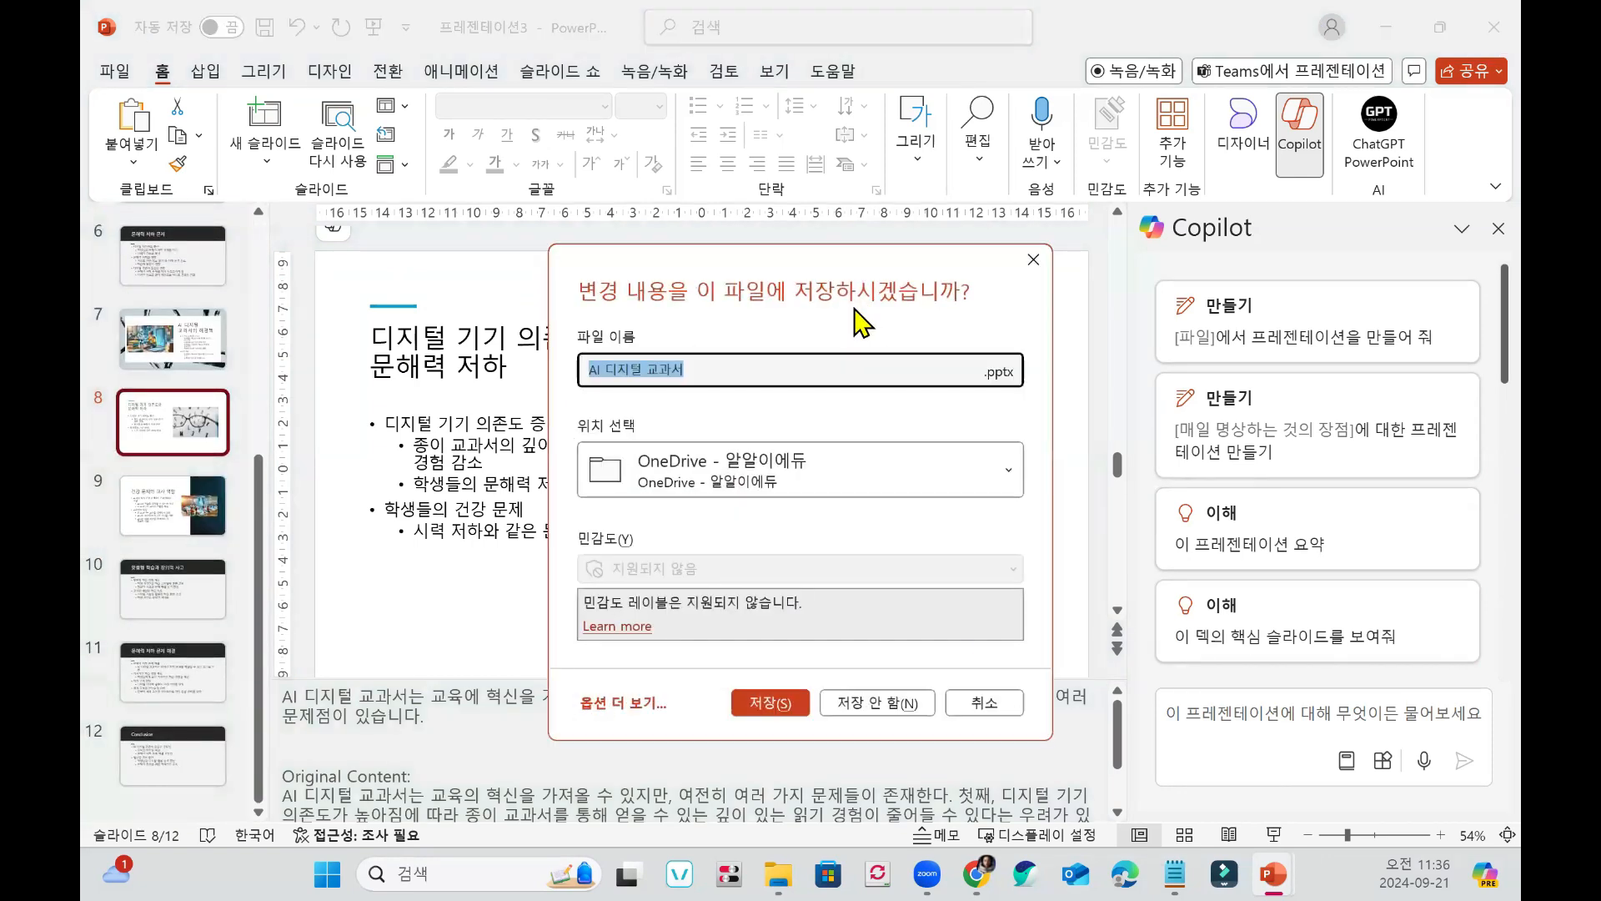
pyautogui.click(878, 703)
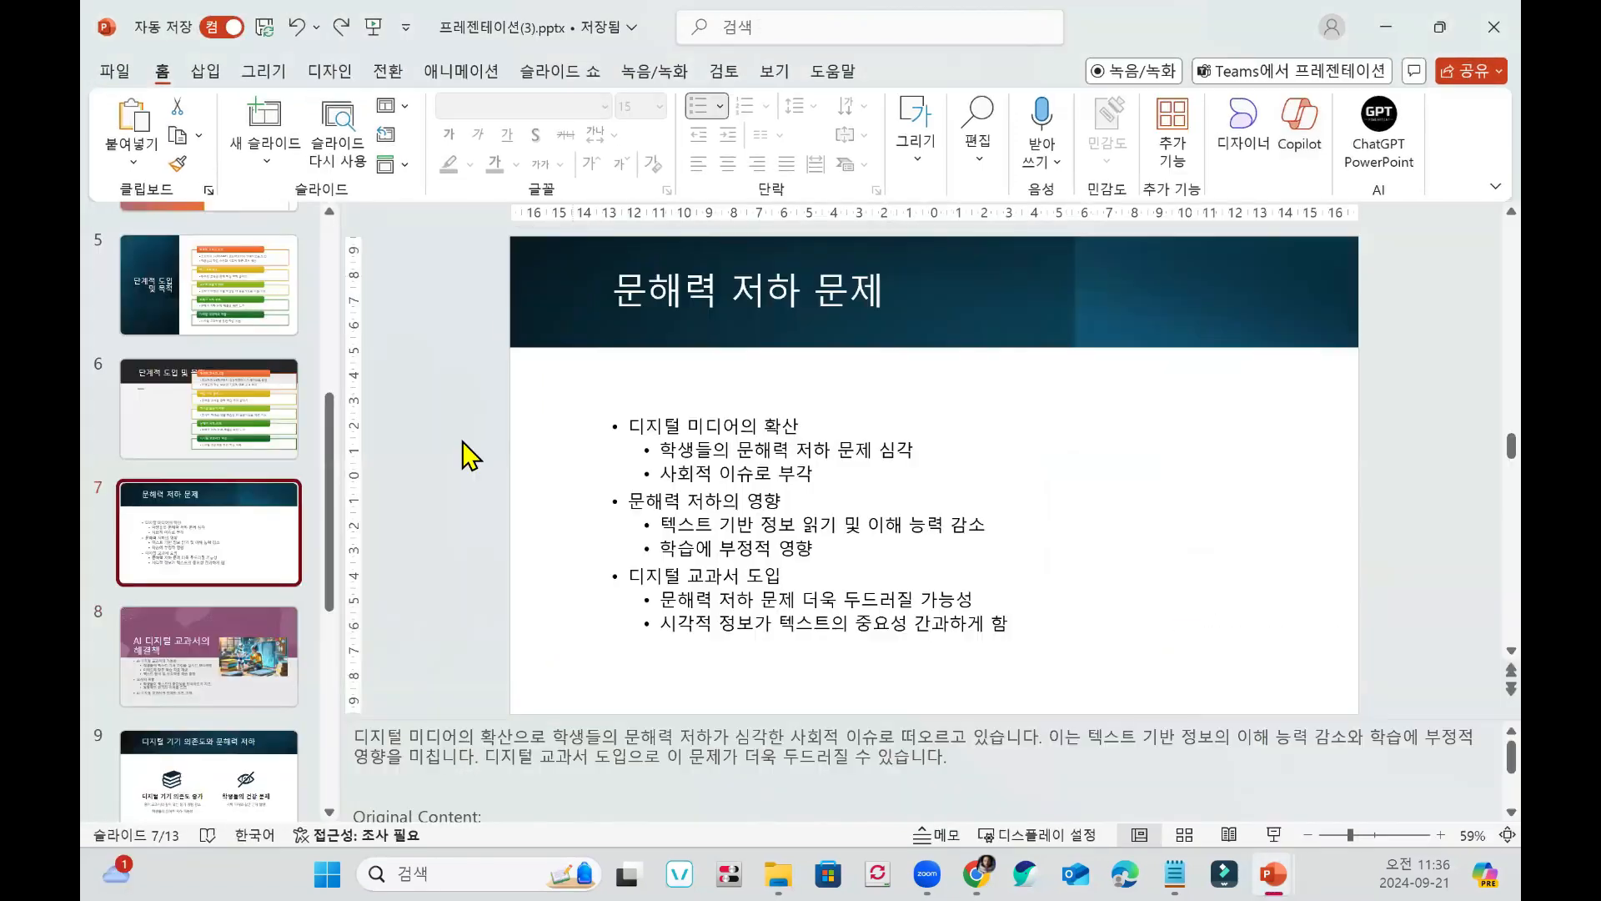
# Look through the slides of 프레젠테이션(3).pptx, show slide 6, 단계적 도입 및 목적, and return to the M365 PowerPoint Copilot 활용 lecture slide.
pyautogui.scroll(-6, 289, 562)
pyautogui.scroll(7, 288, 561)
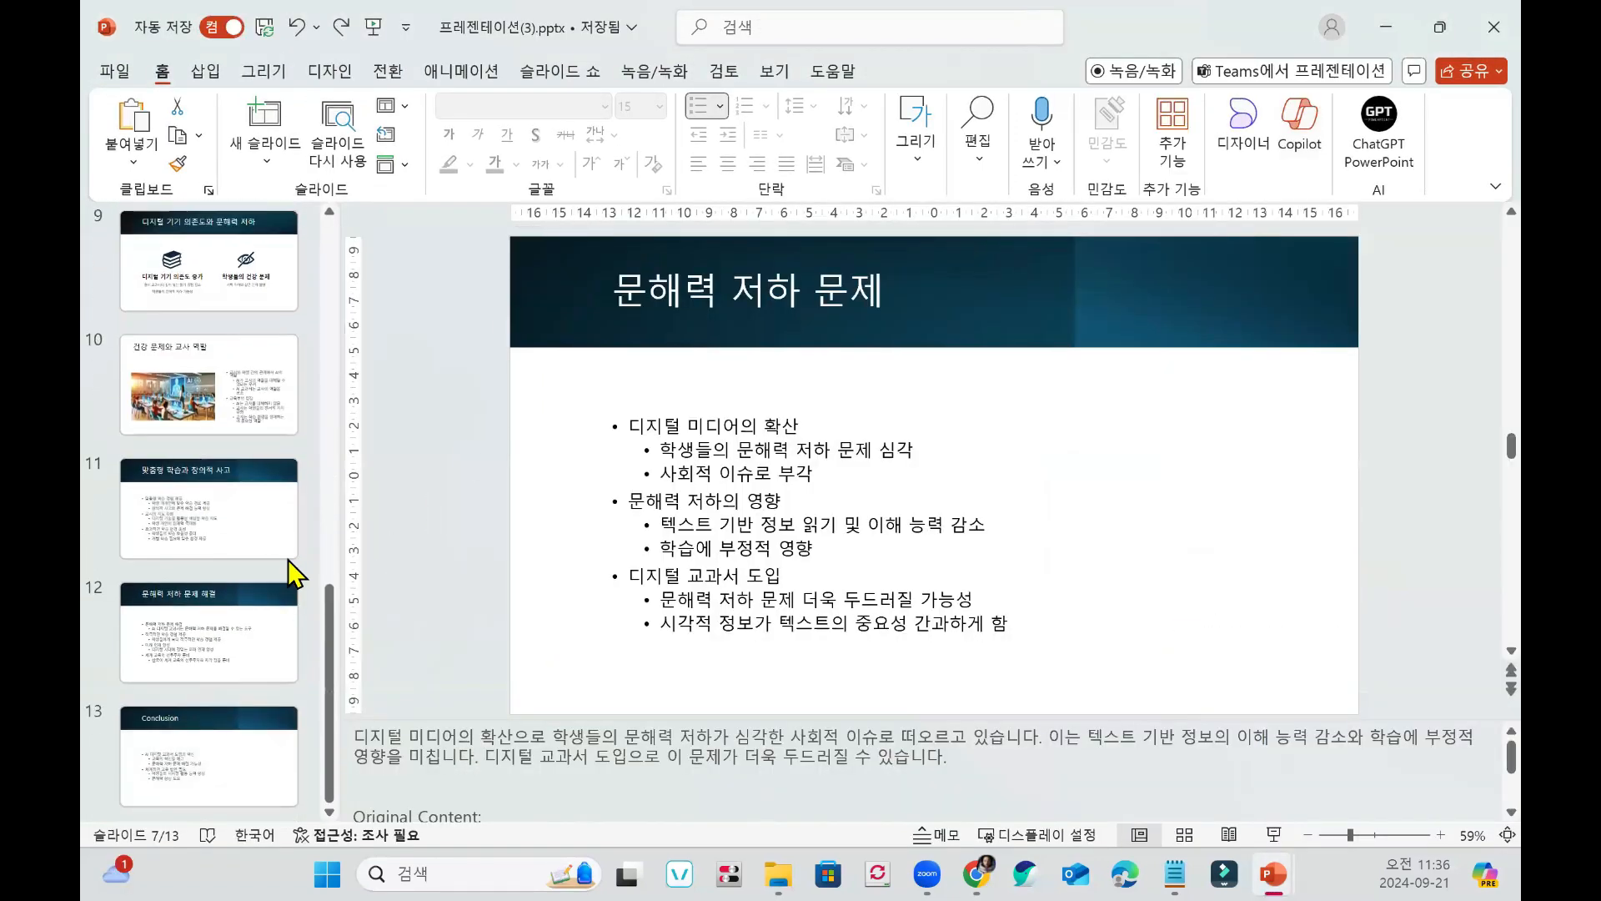
pyautogui.scroll(3, 288, 561)
pyautogui.click(419, 421)
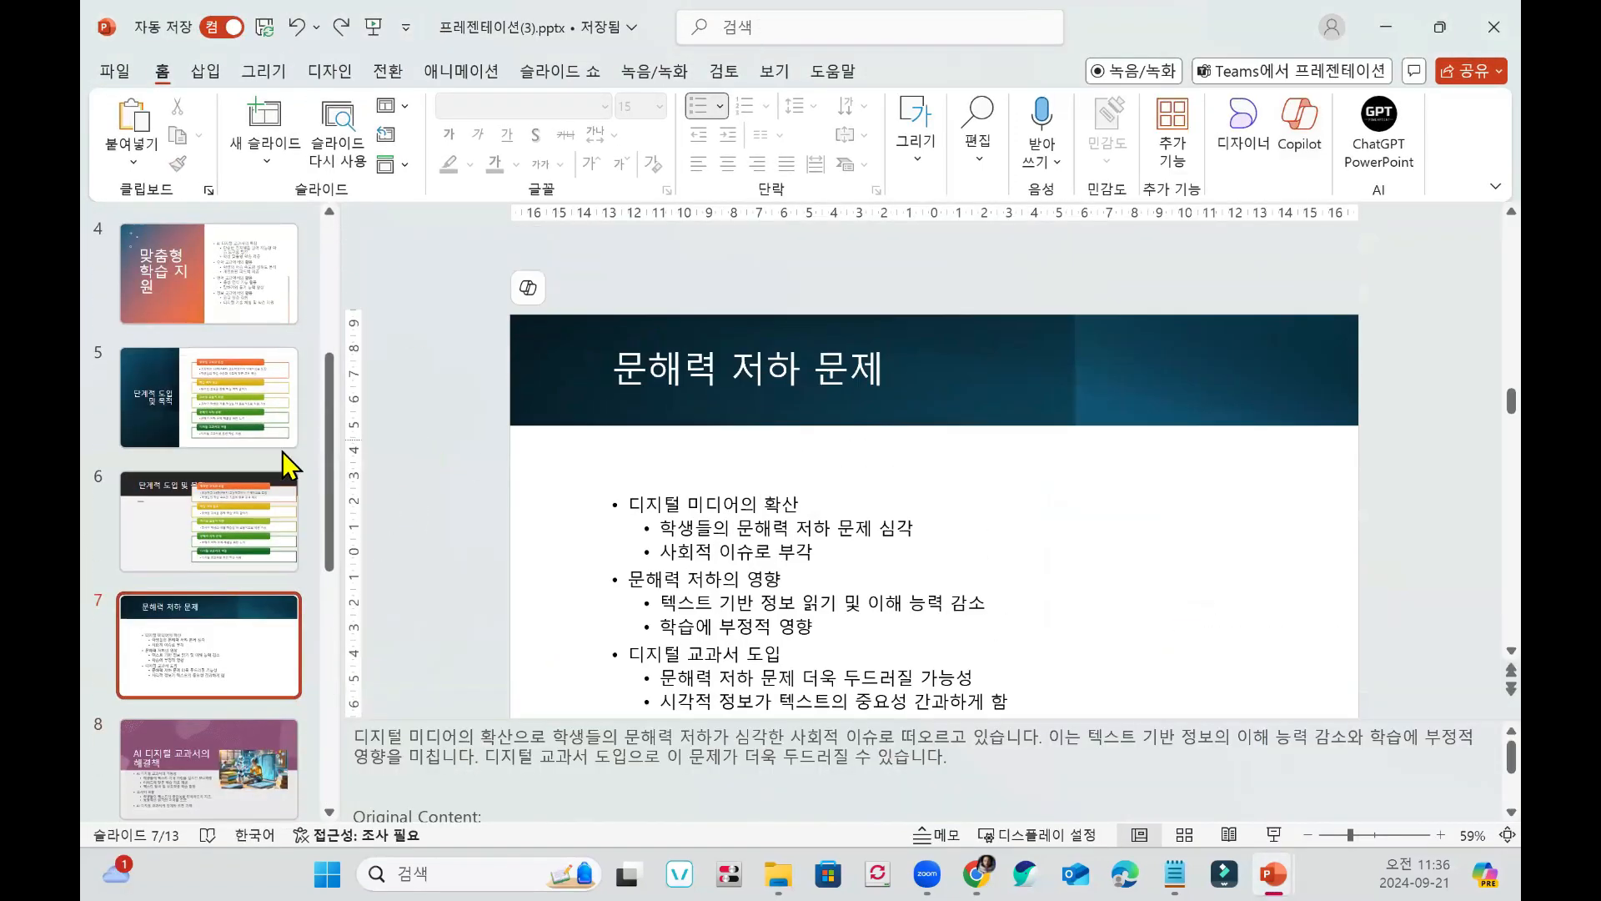
pyautogui.click(271, 492)
pyautogui.scroll(3, 224, 437)
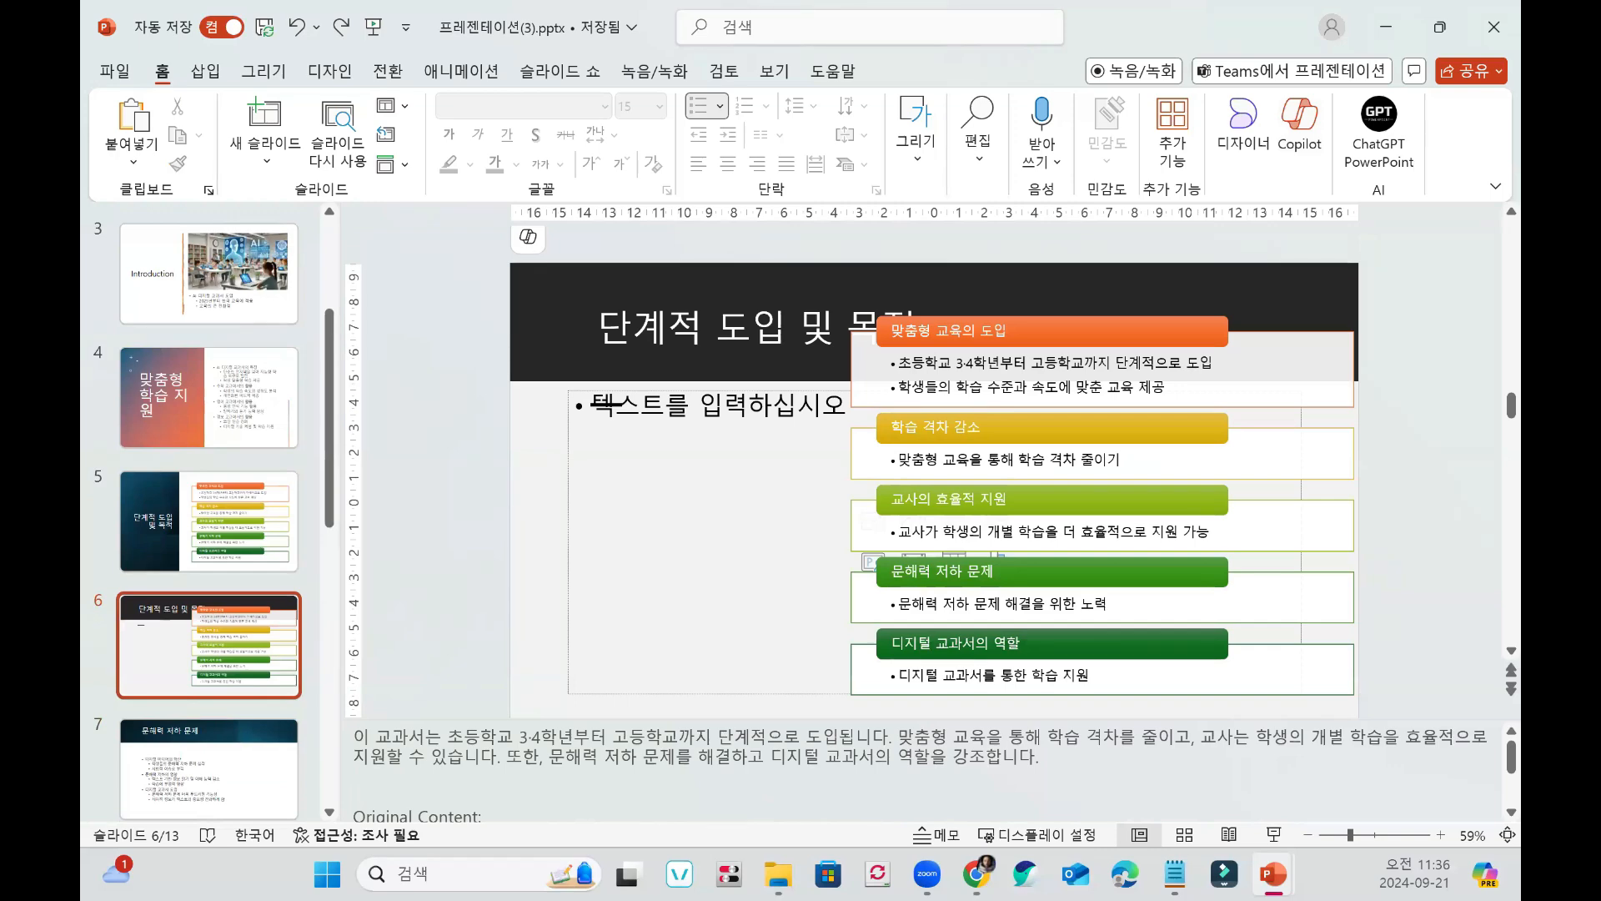
pyautogui.hotkey('alt', 'Tab')
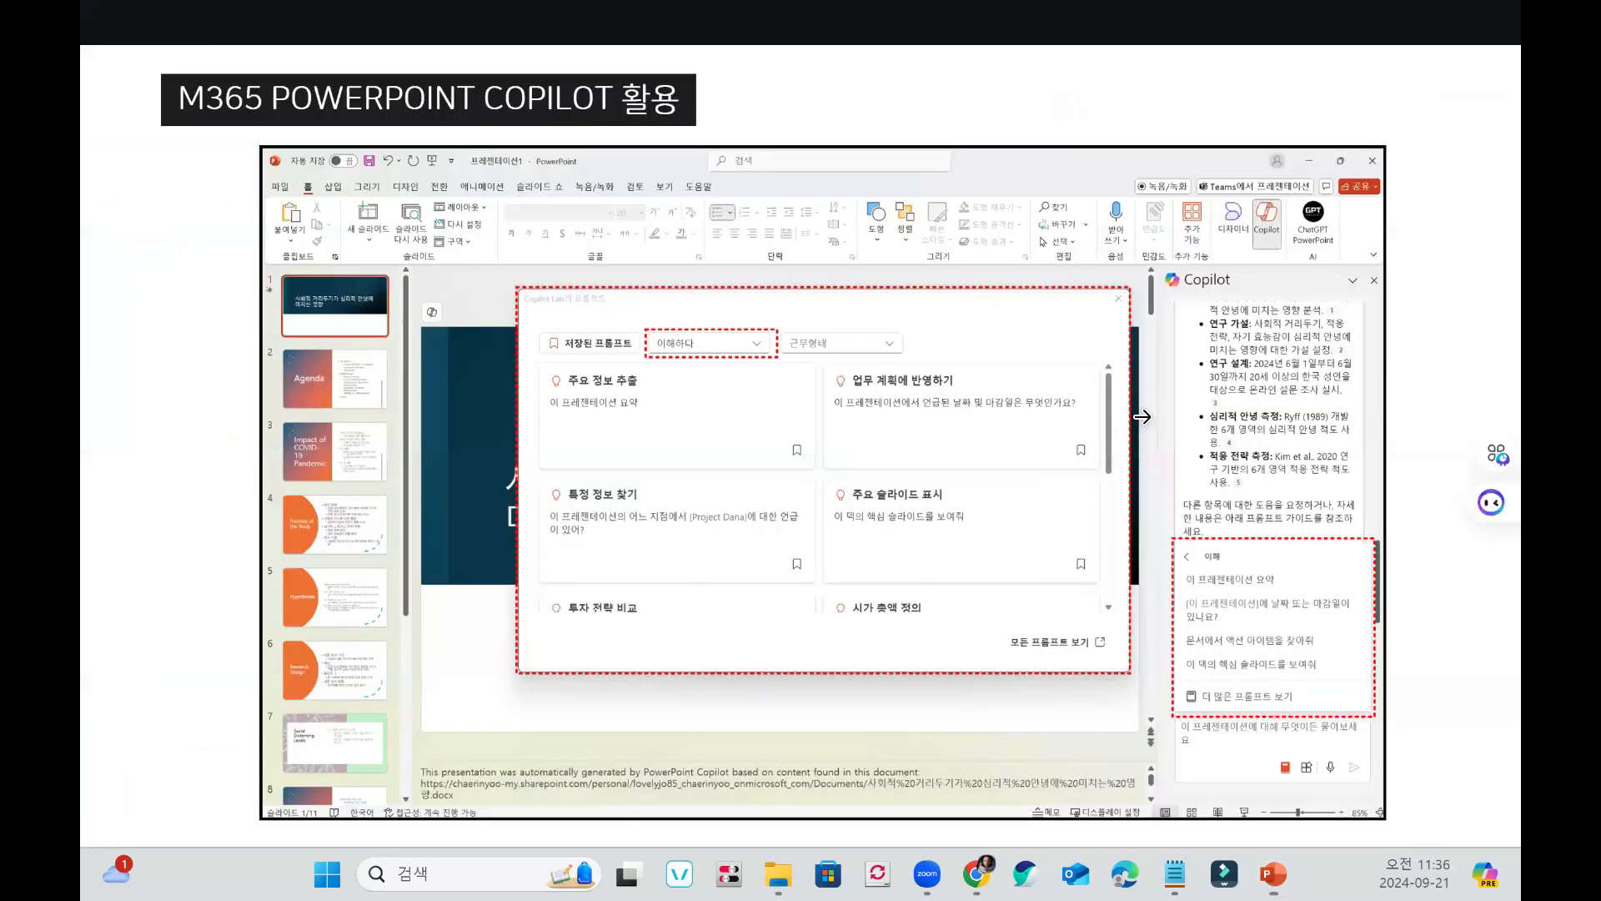
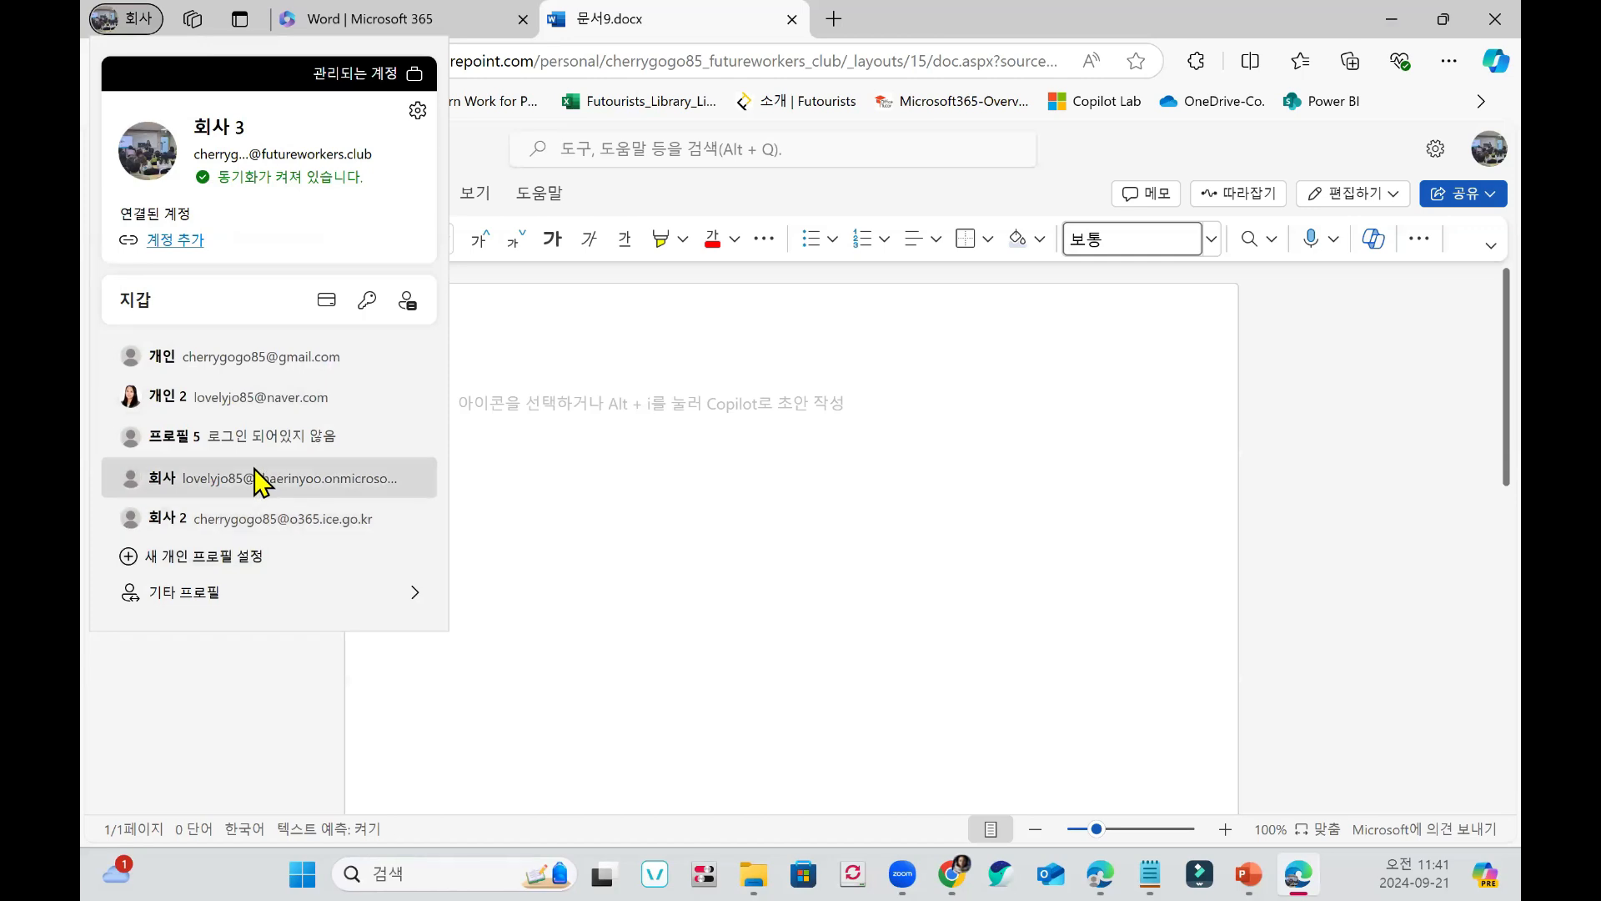
# In Microsoft Edge, open a new browser window with the 회사 work profile.
pyautogui.click(257, 477)
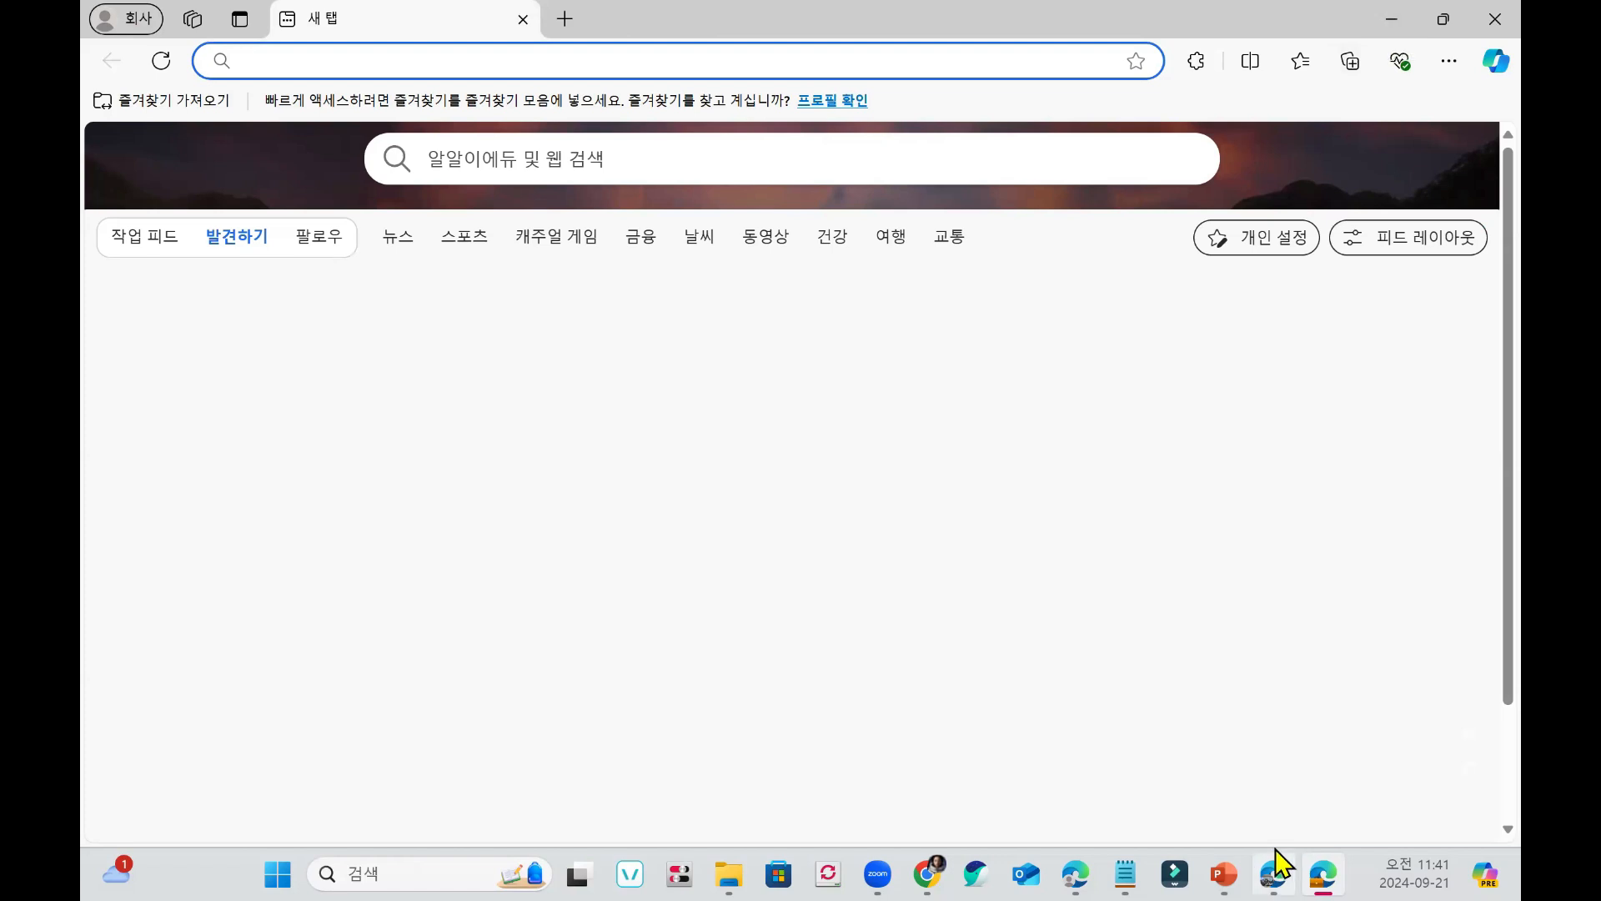
pyautogui.moveTo(1272, 850)
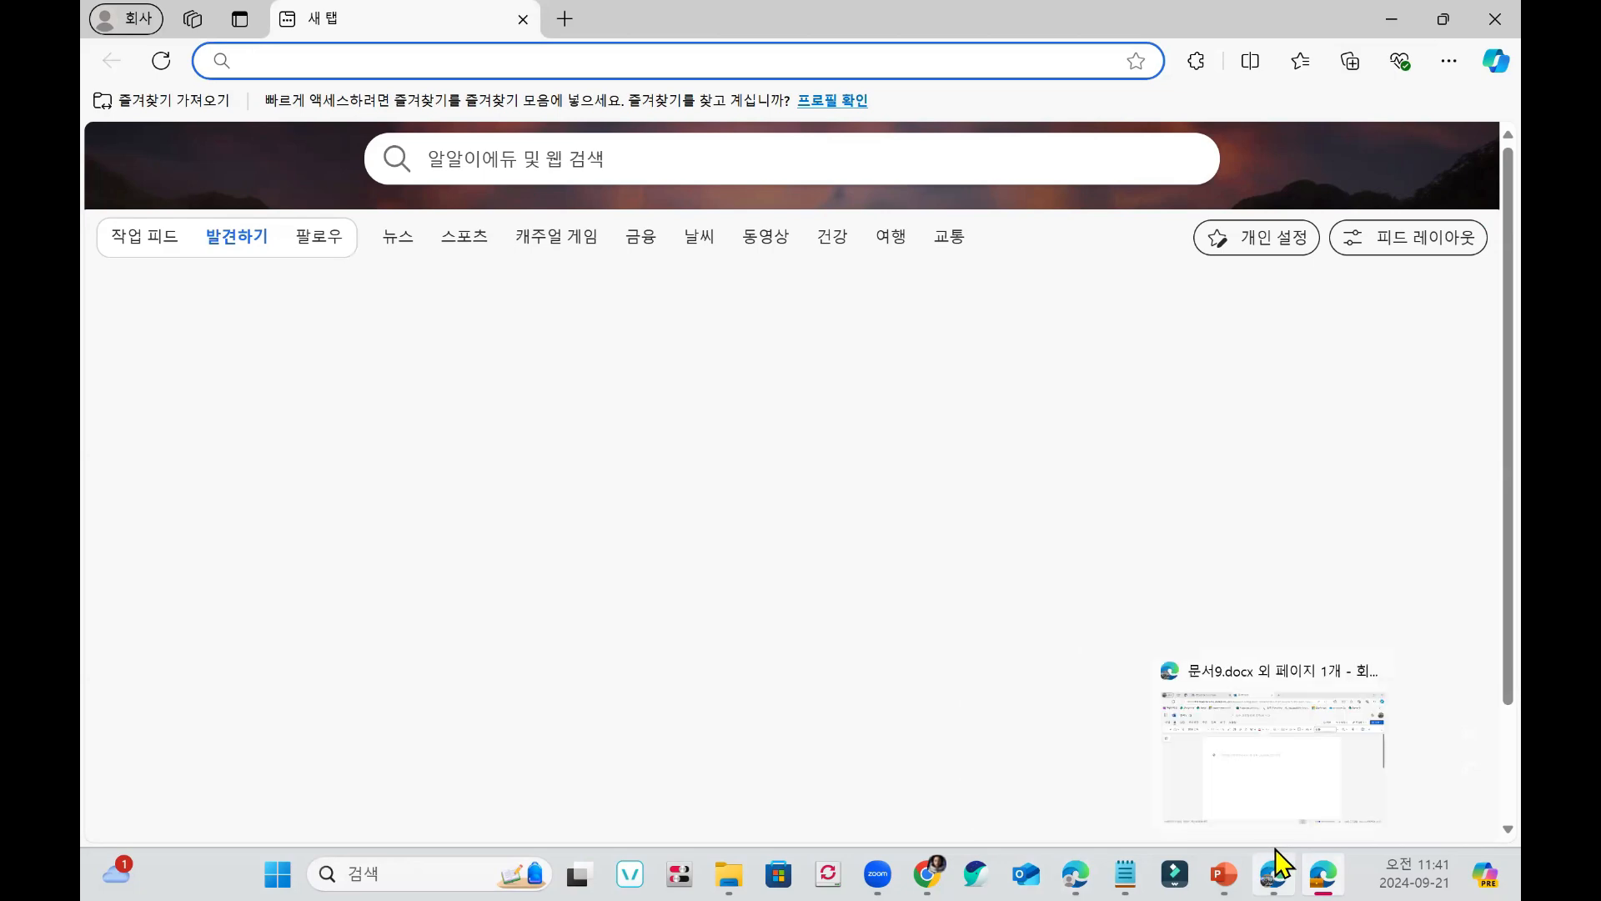
pyautogui.moveTo(1343, 849)
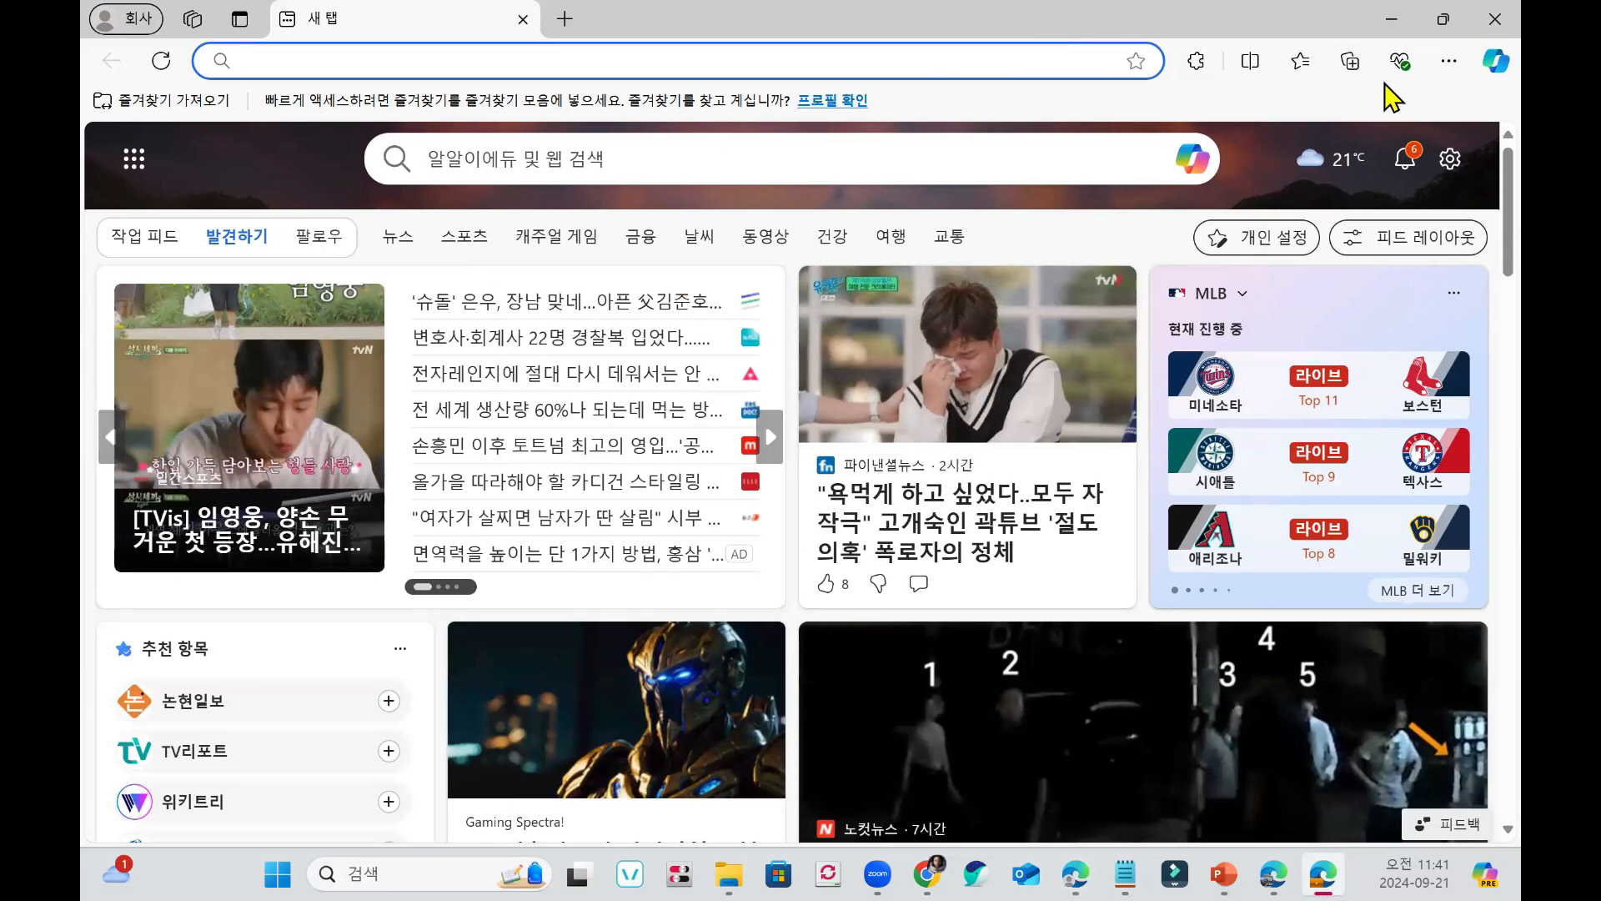
# Close the open Microsoft Edge windows of the work and personal profiles and return to 프레젠테이션(3).pptx in PowerPoint.
pyautogui.click(1473, 28)
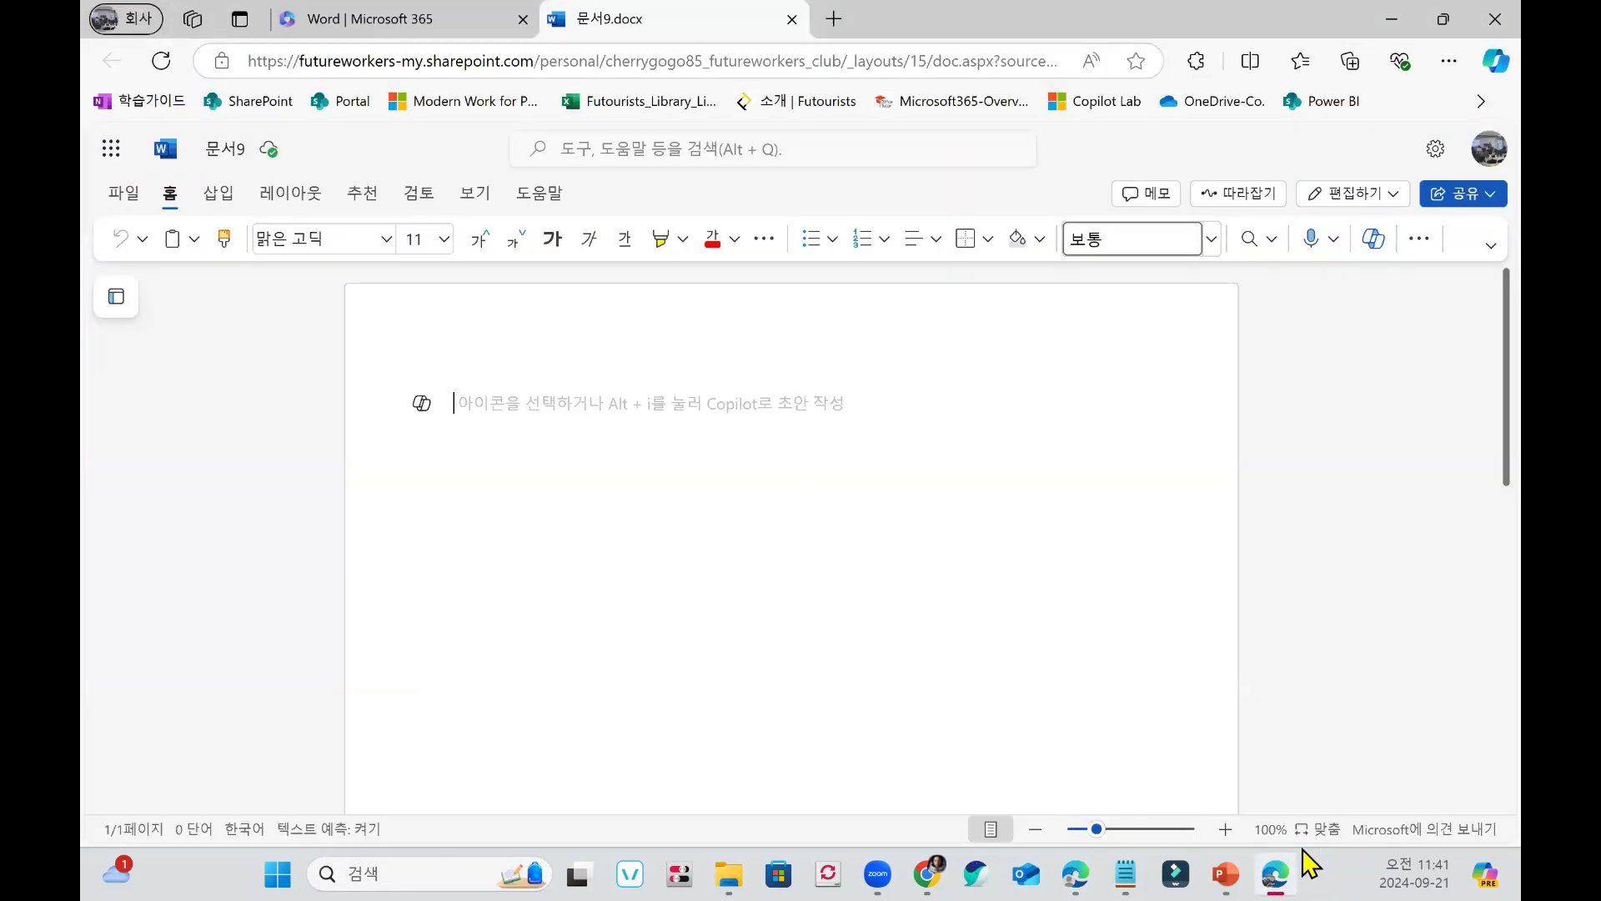
pyautogui.click(1314, 853)
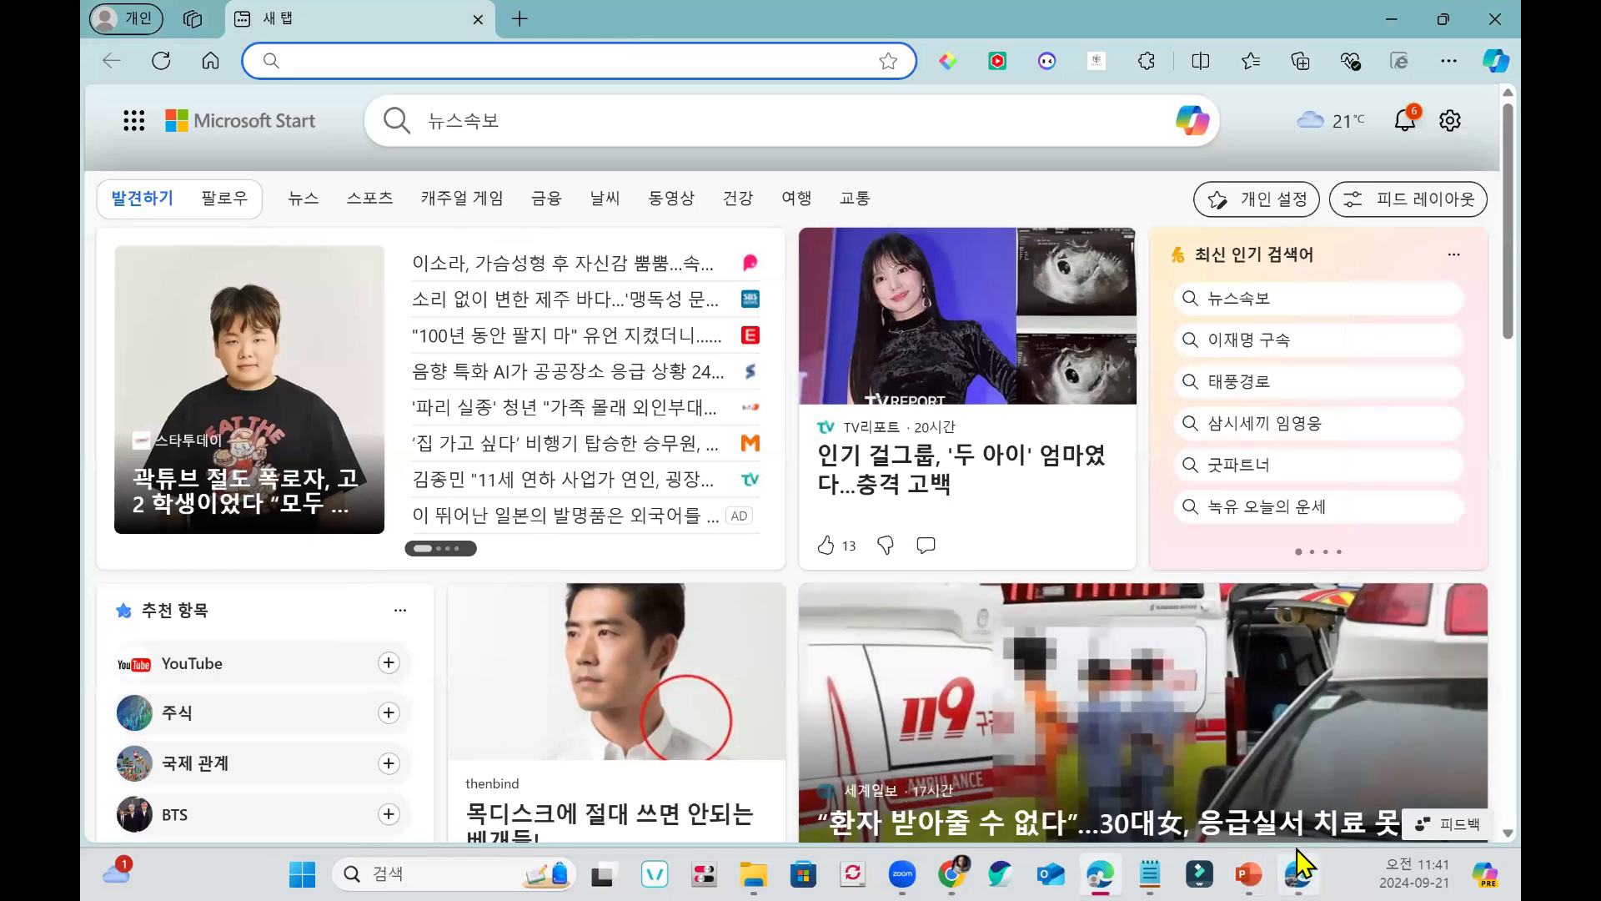
pyautogui.click(1296, 867)
pyautogui.click(836, 20)
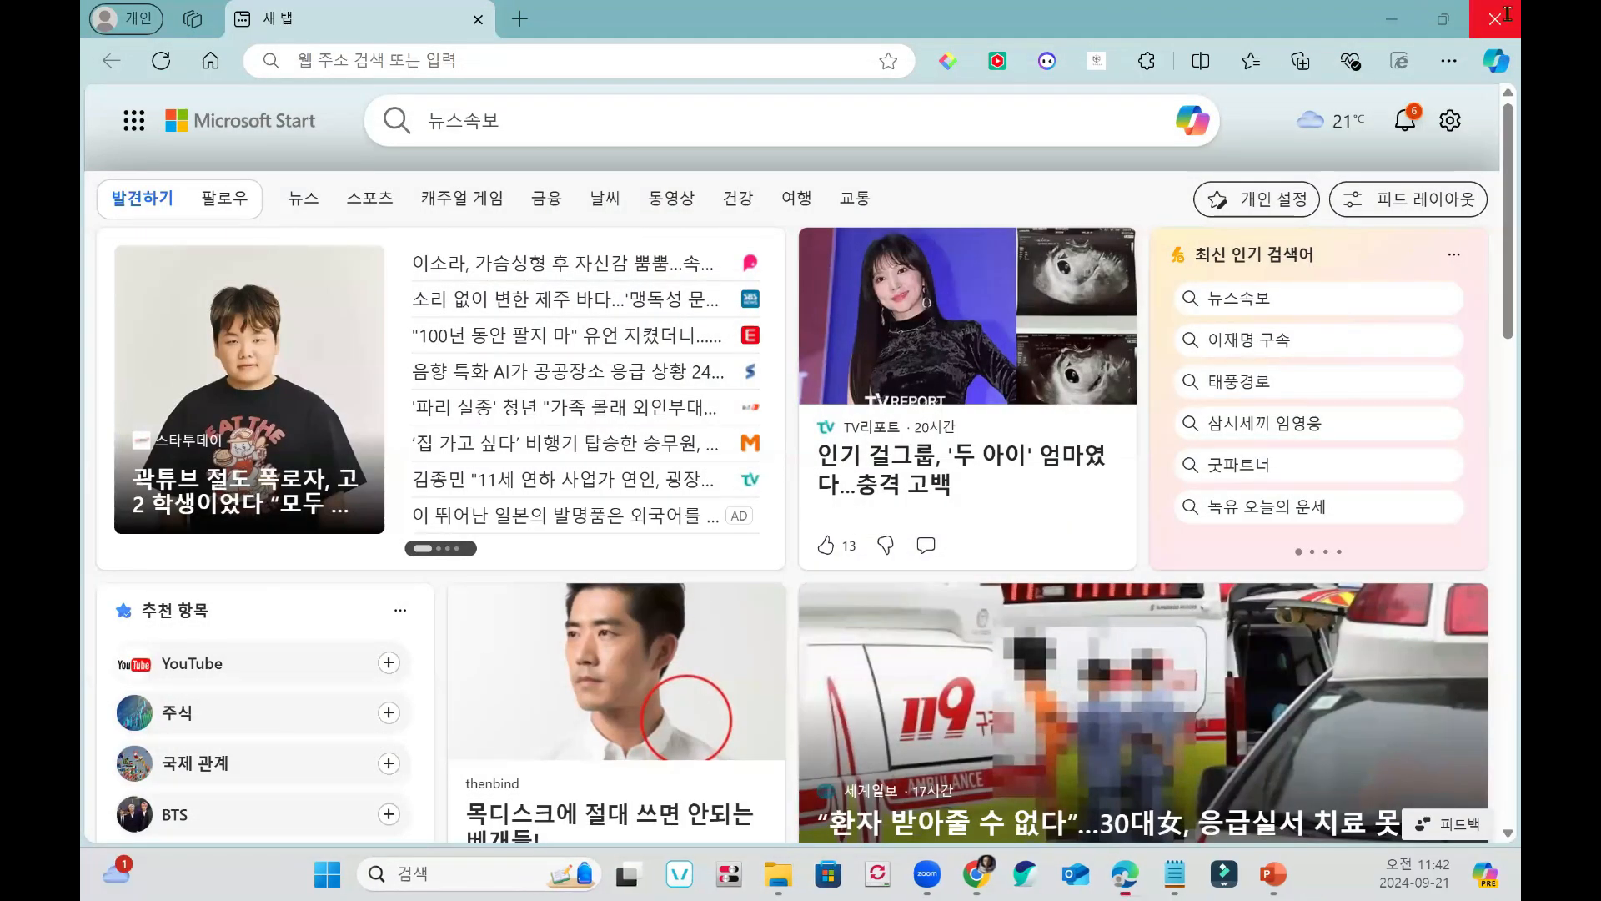
pyautogui.click(804, 60)
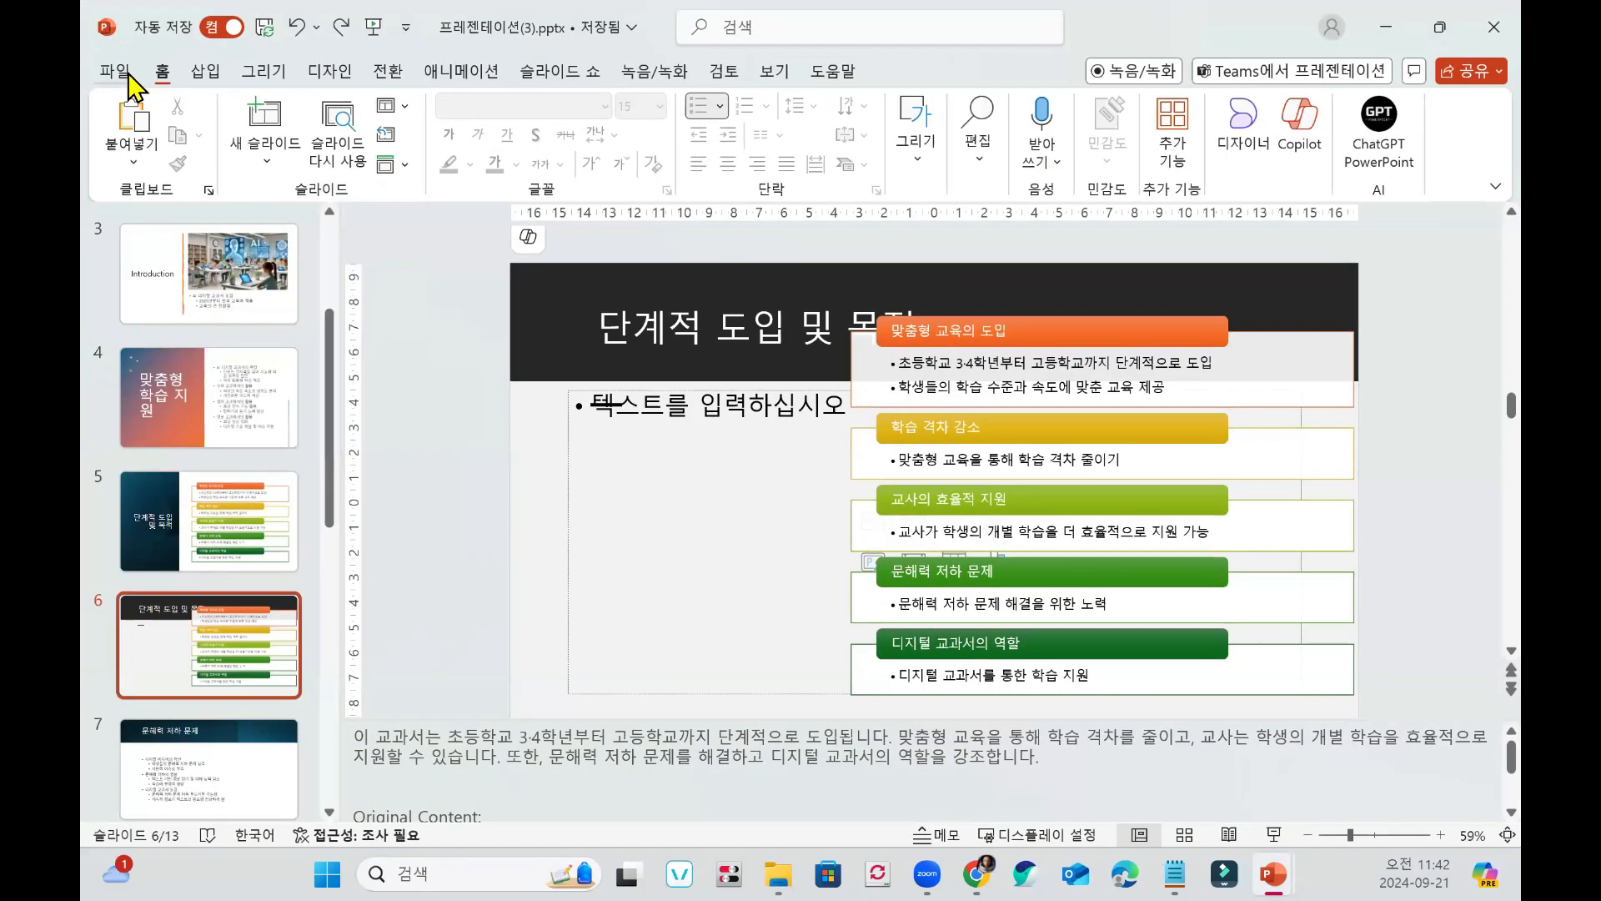
# Create a new blank presentation and start Copilot's command for creating a presentation from a file.
pyautogui.click(127, 77)
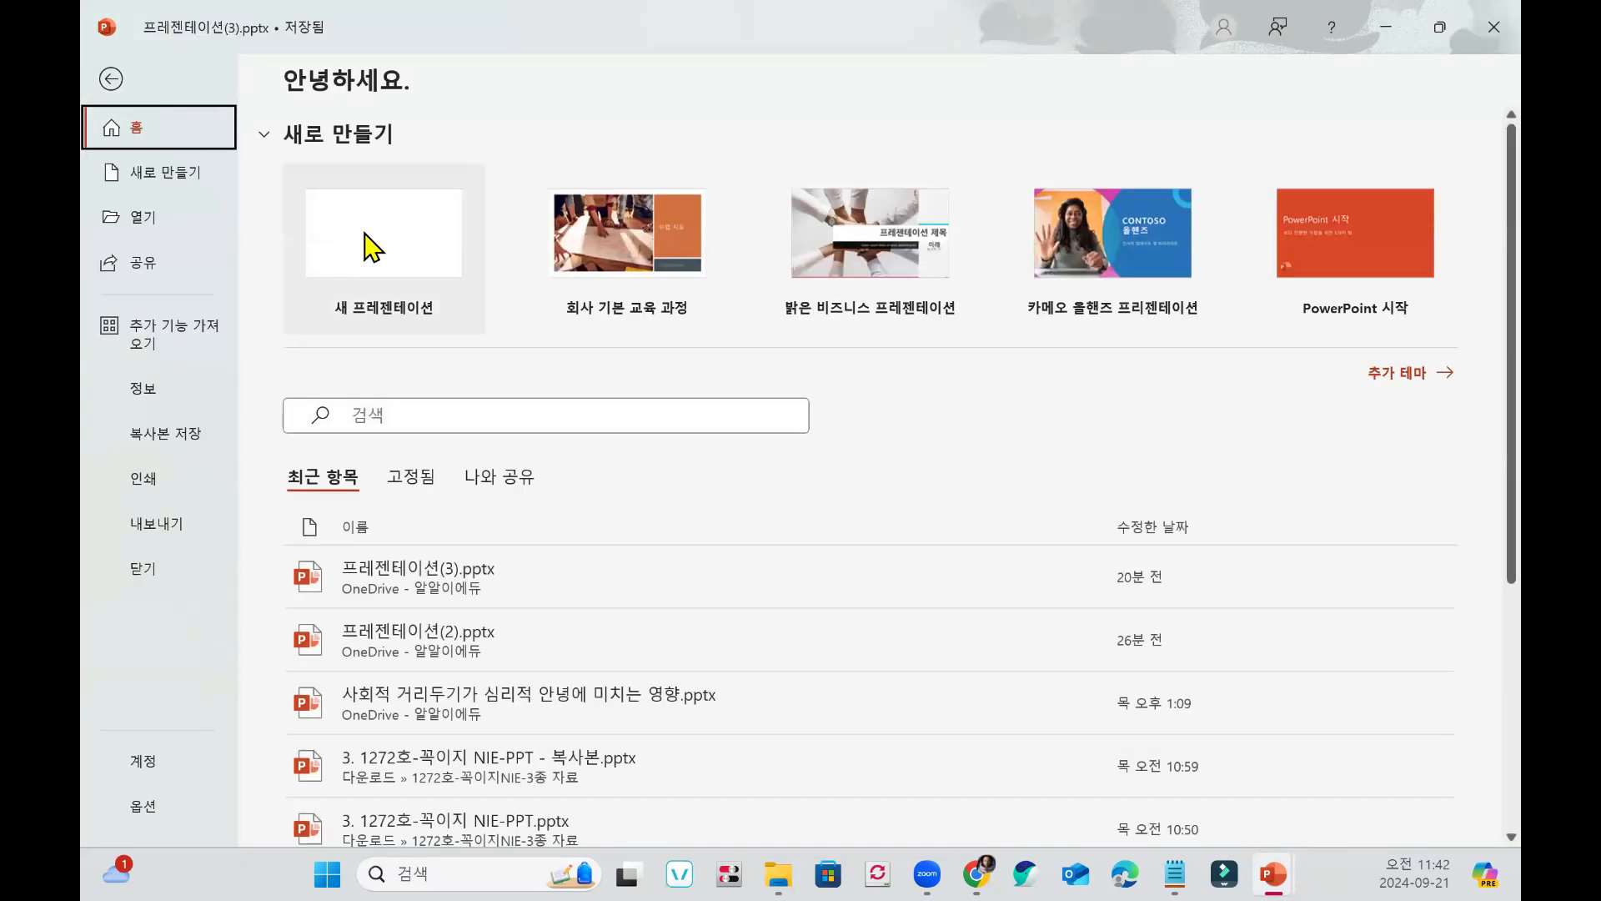
pyautogui.click(361, 247)
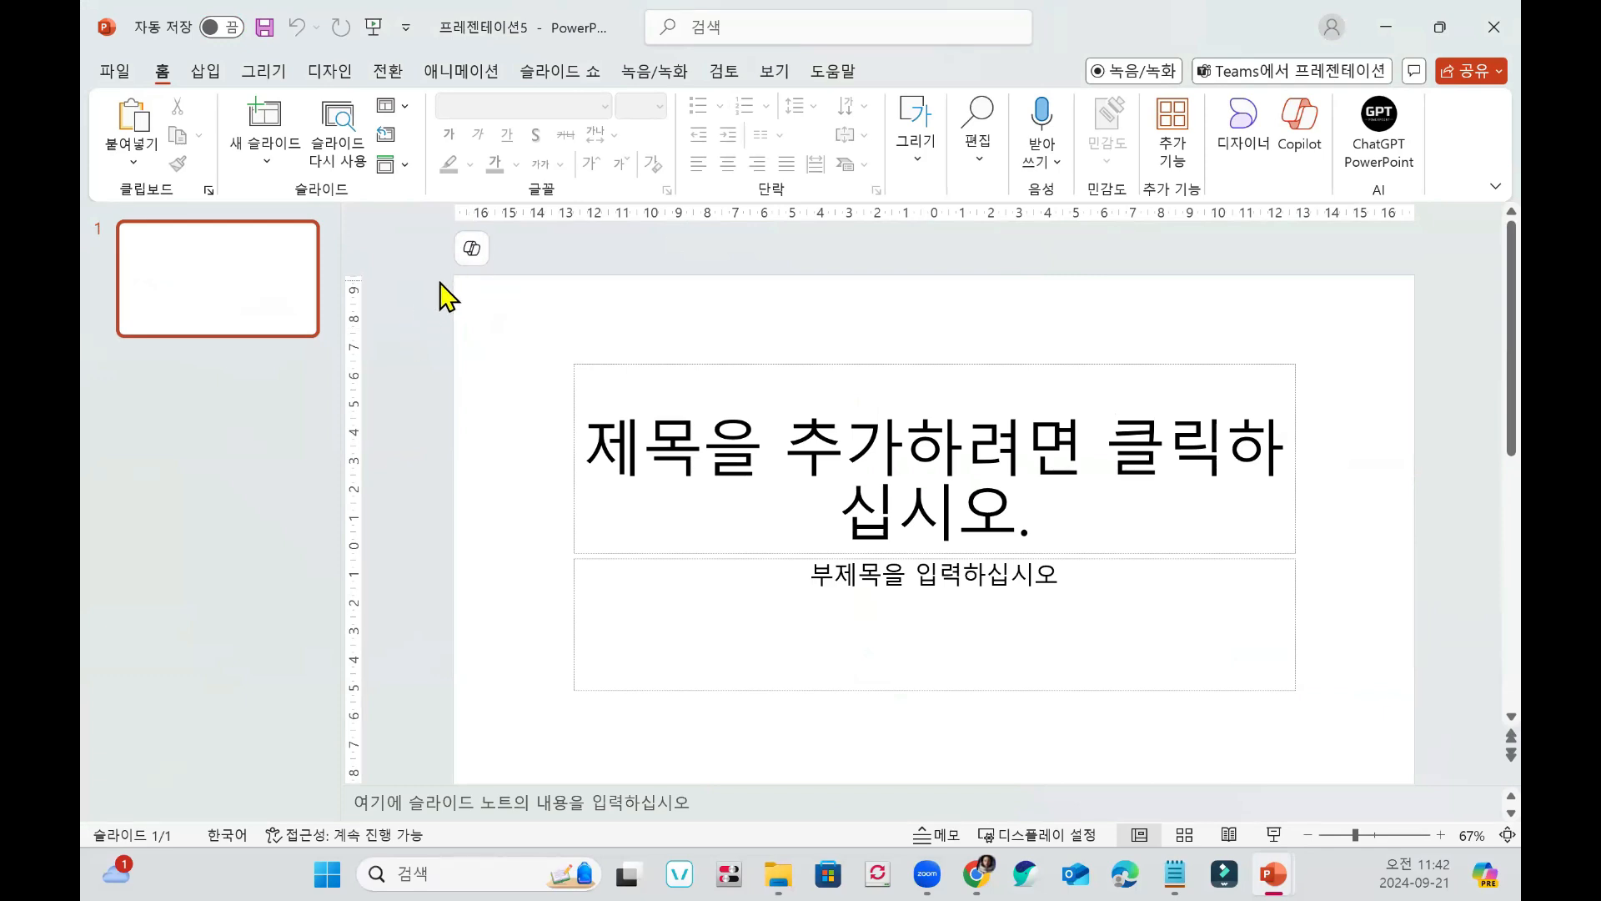
pyautogui.click(472, 250)
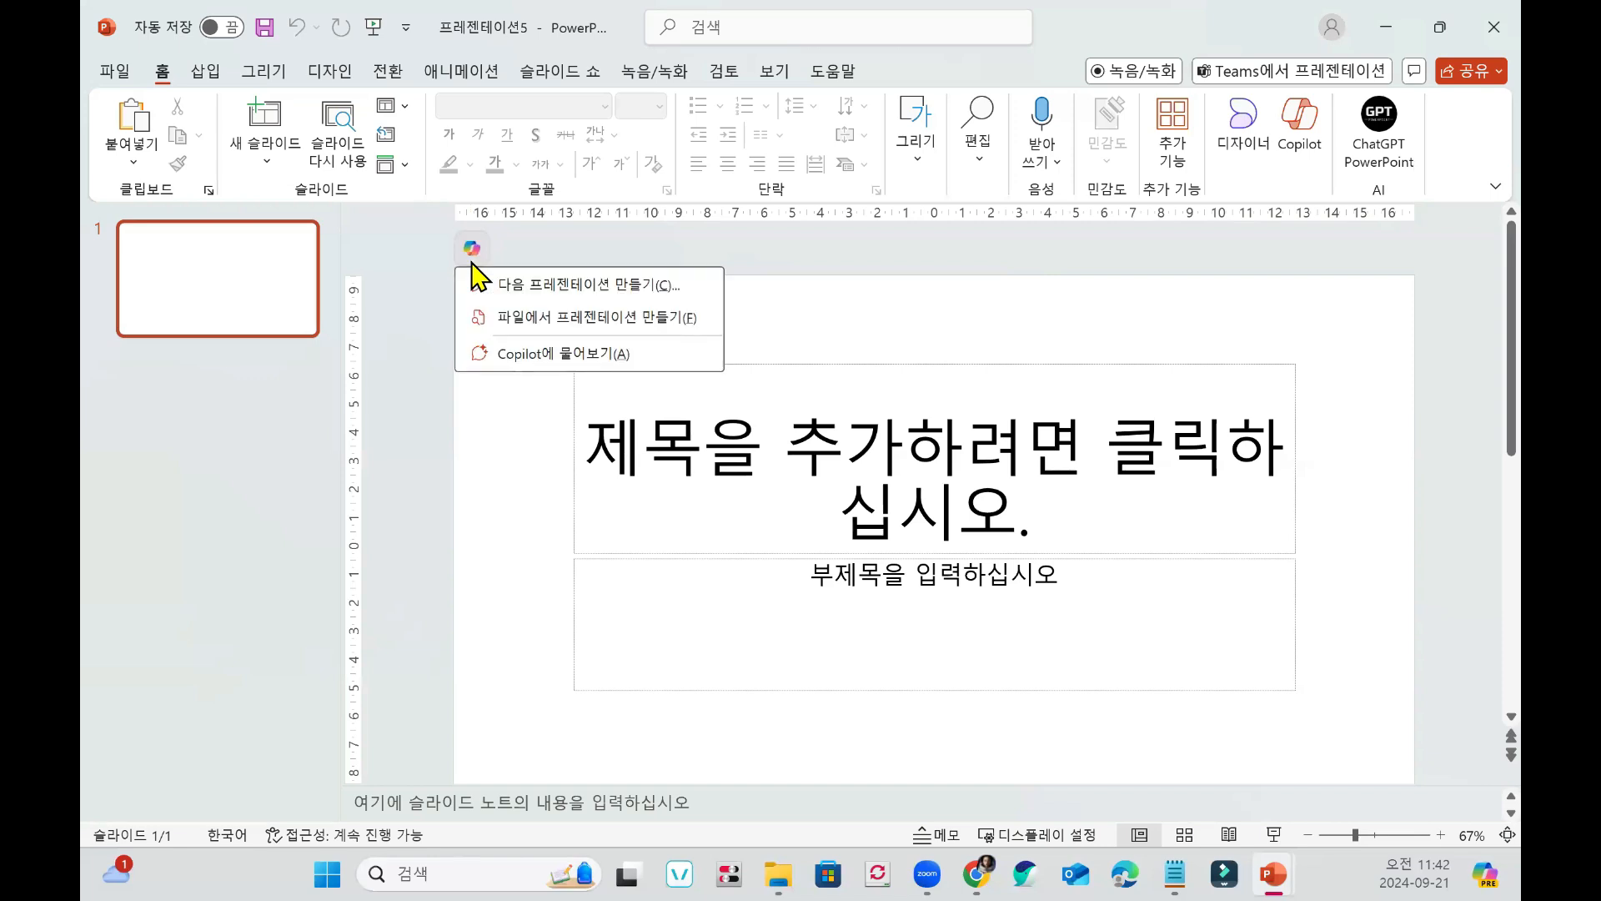
pyautogui.click(667, 320)
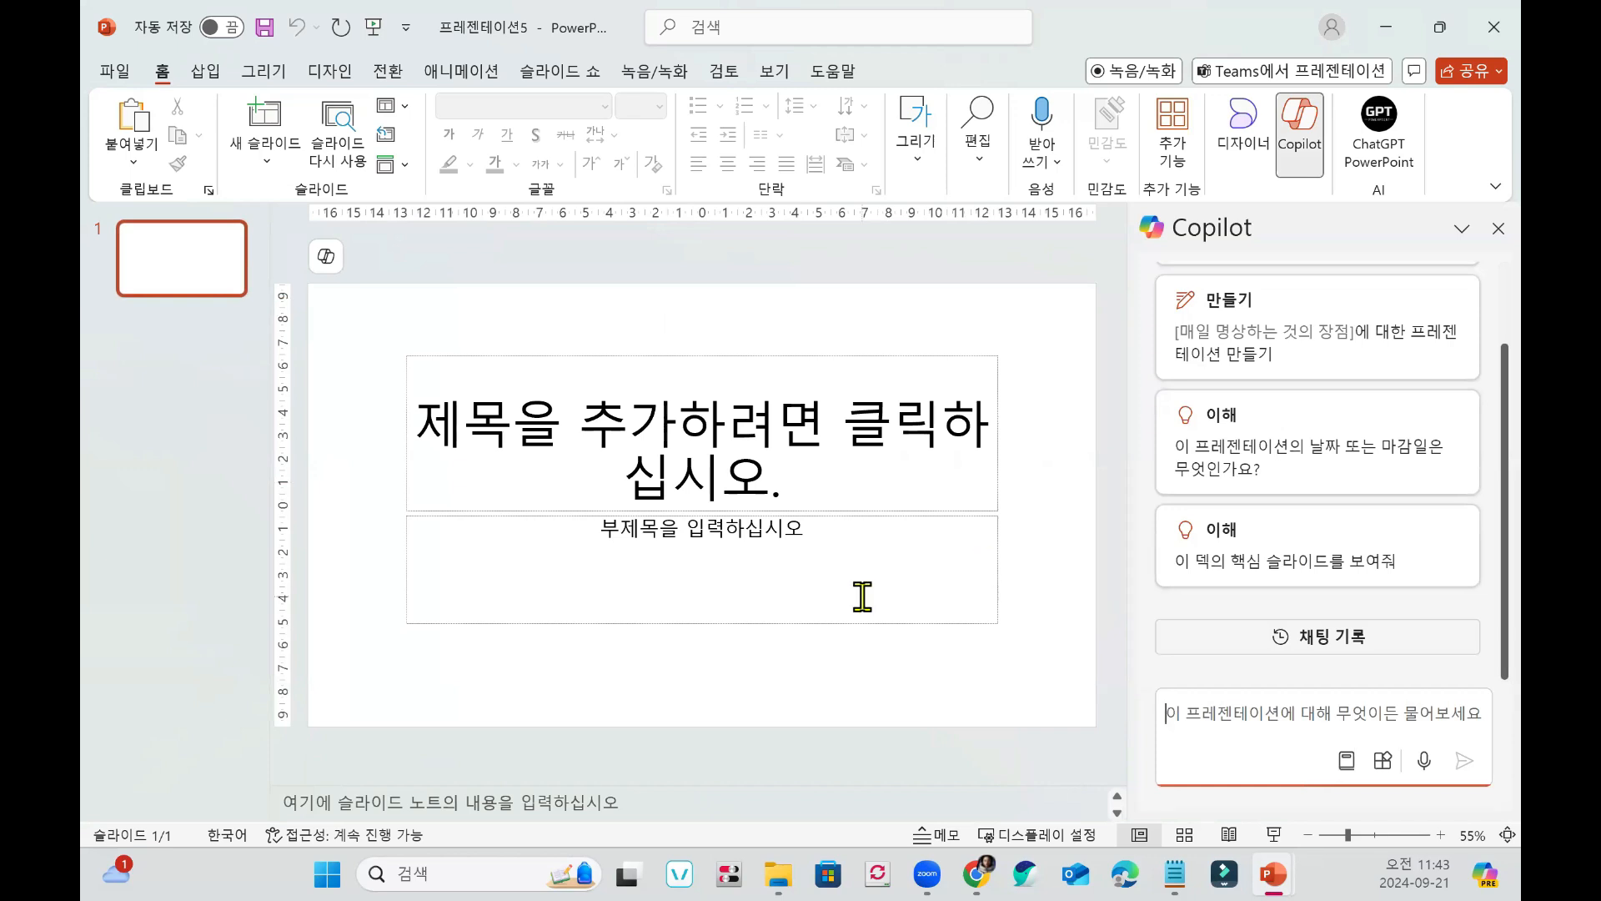
pyautogui.click(326, 257)
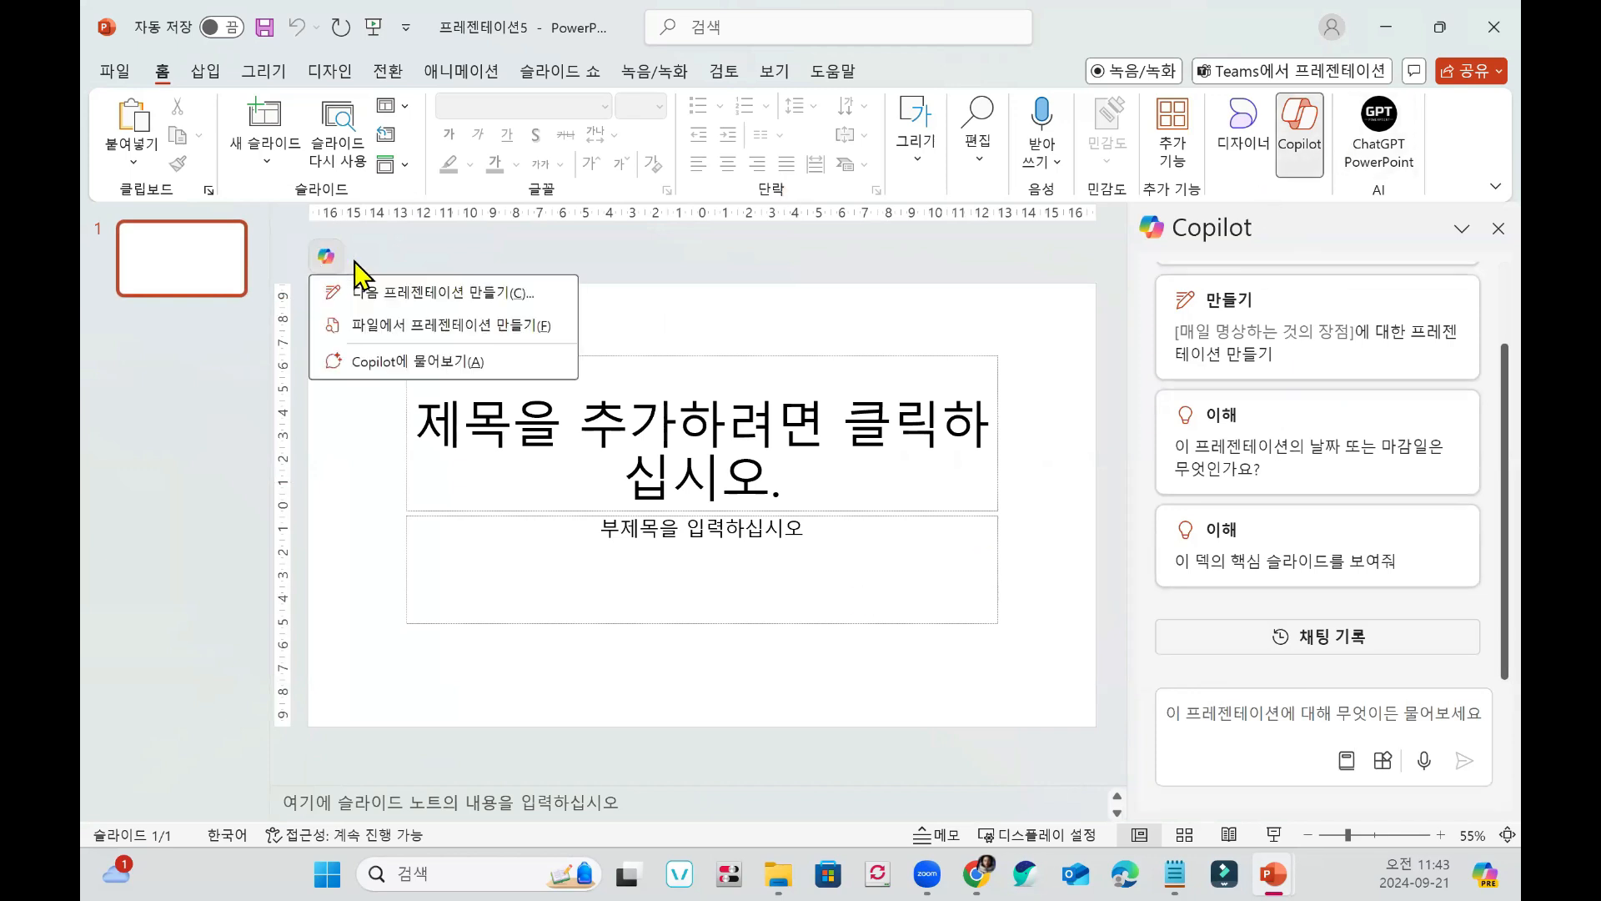
pyautogui.click(408, 327)
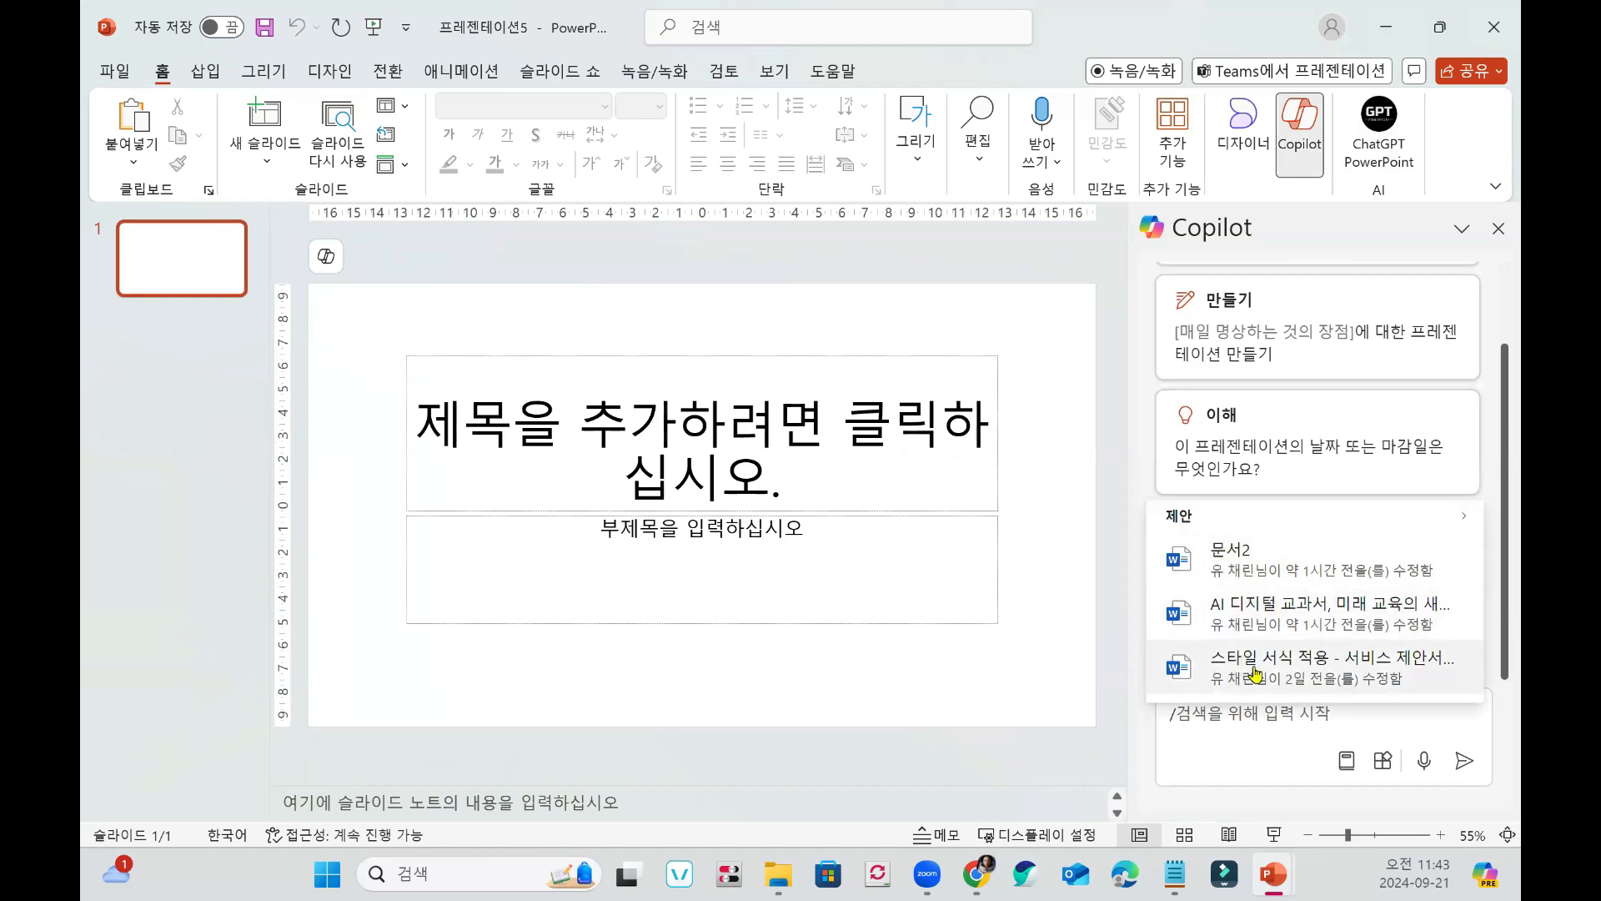
# Reference the Word column on AI 디지털 교과서, 미래 교육의 새로운 길 and submit the Copilot prompt "프레젠테이션으로 만들어주세요".
pyautogui.click(1448, 624)
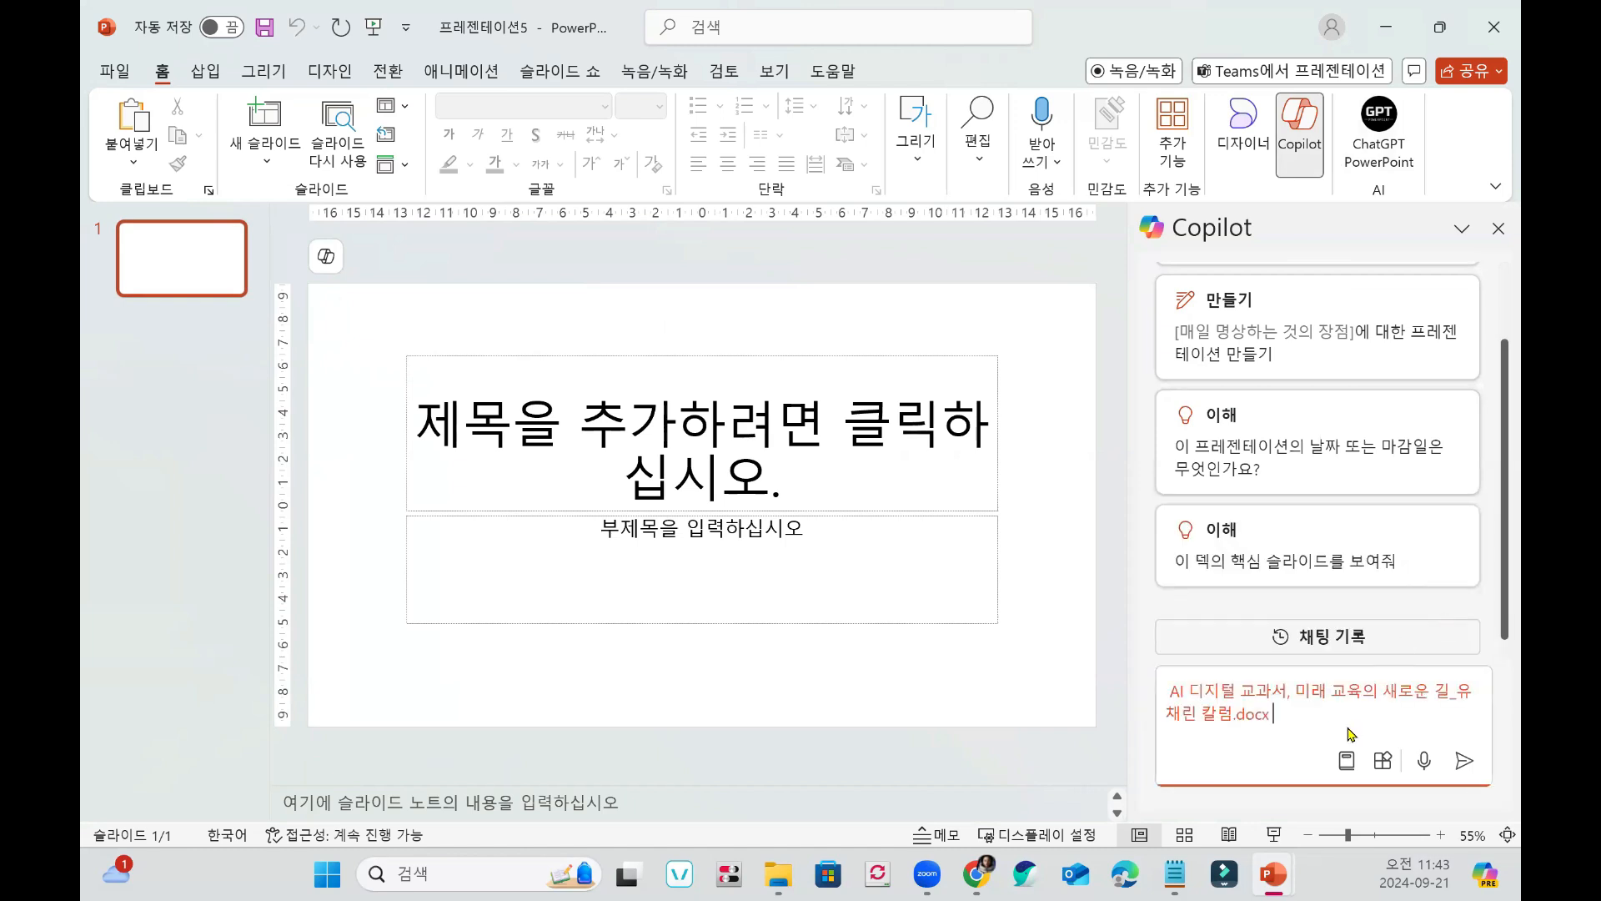
pyautogui.write('프레제')
pyautogui.write('ㄴ테이션으로')
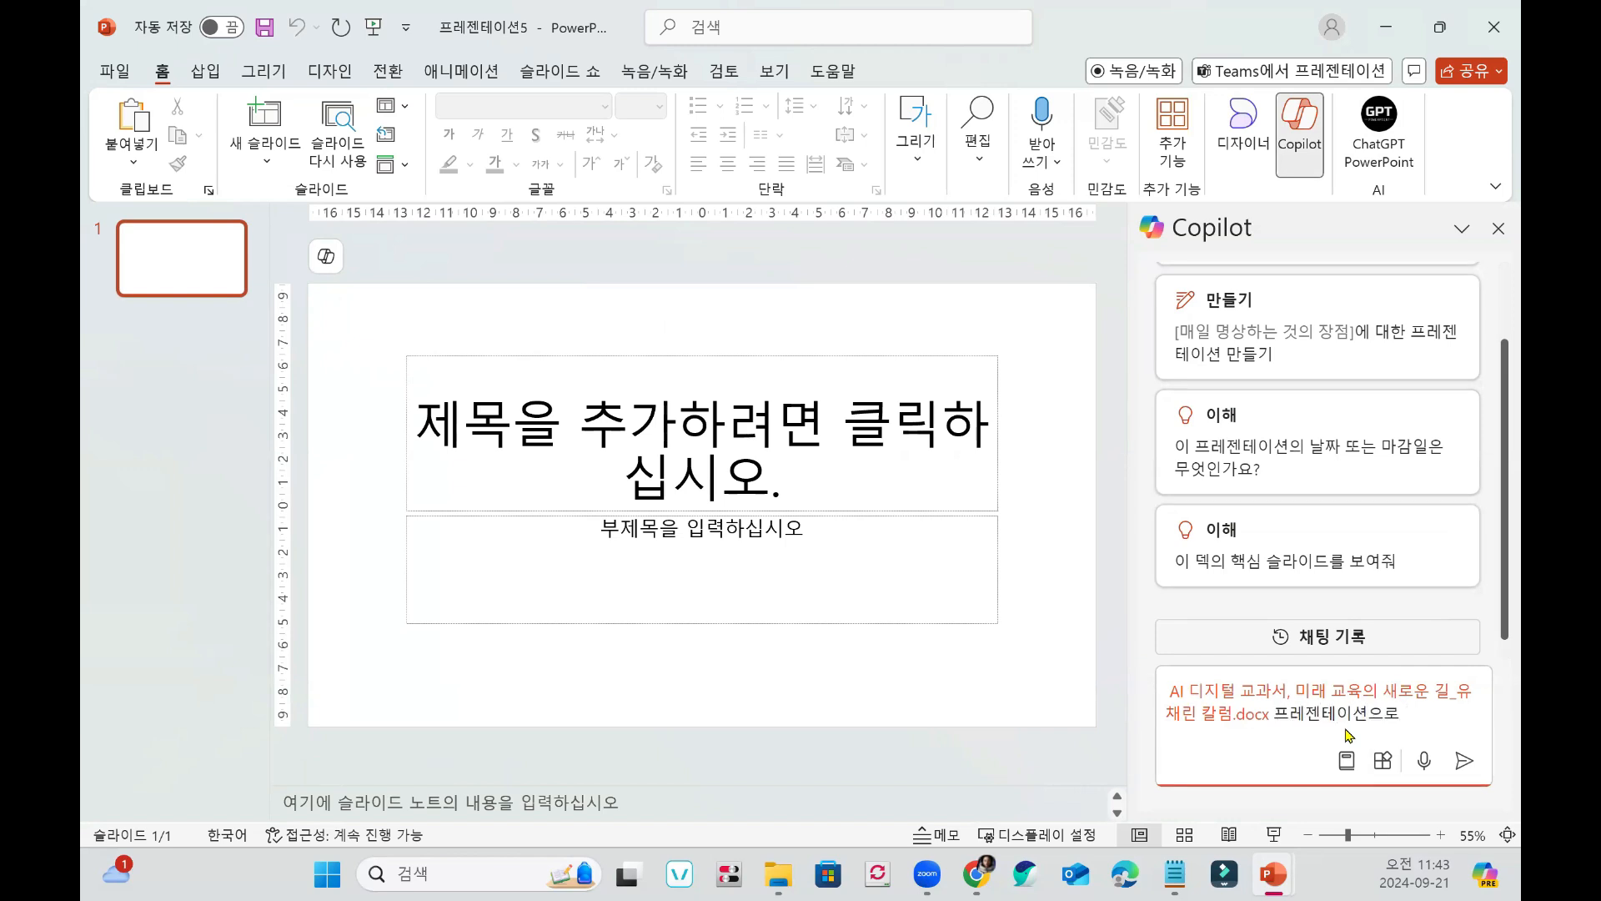
pyautogui.write(' 만들어주세요')
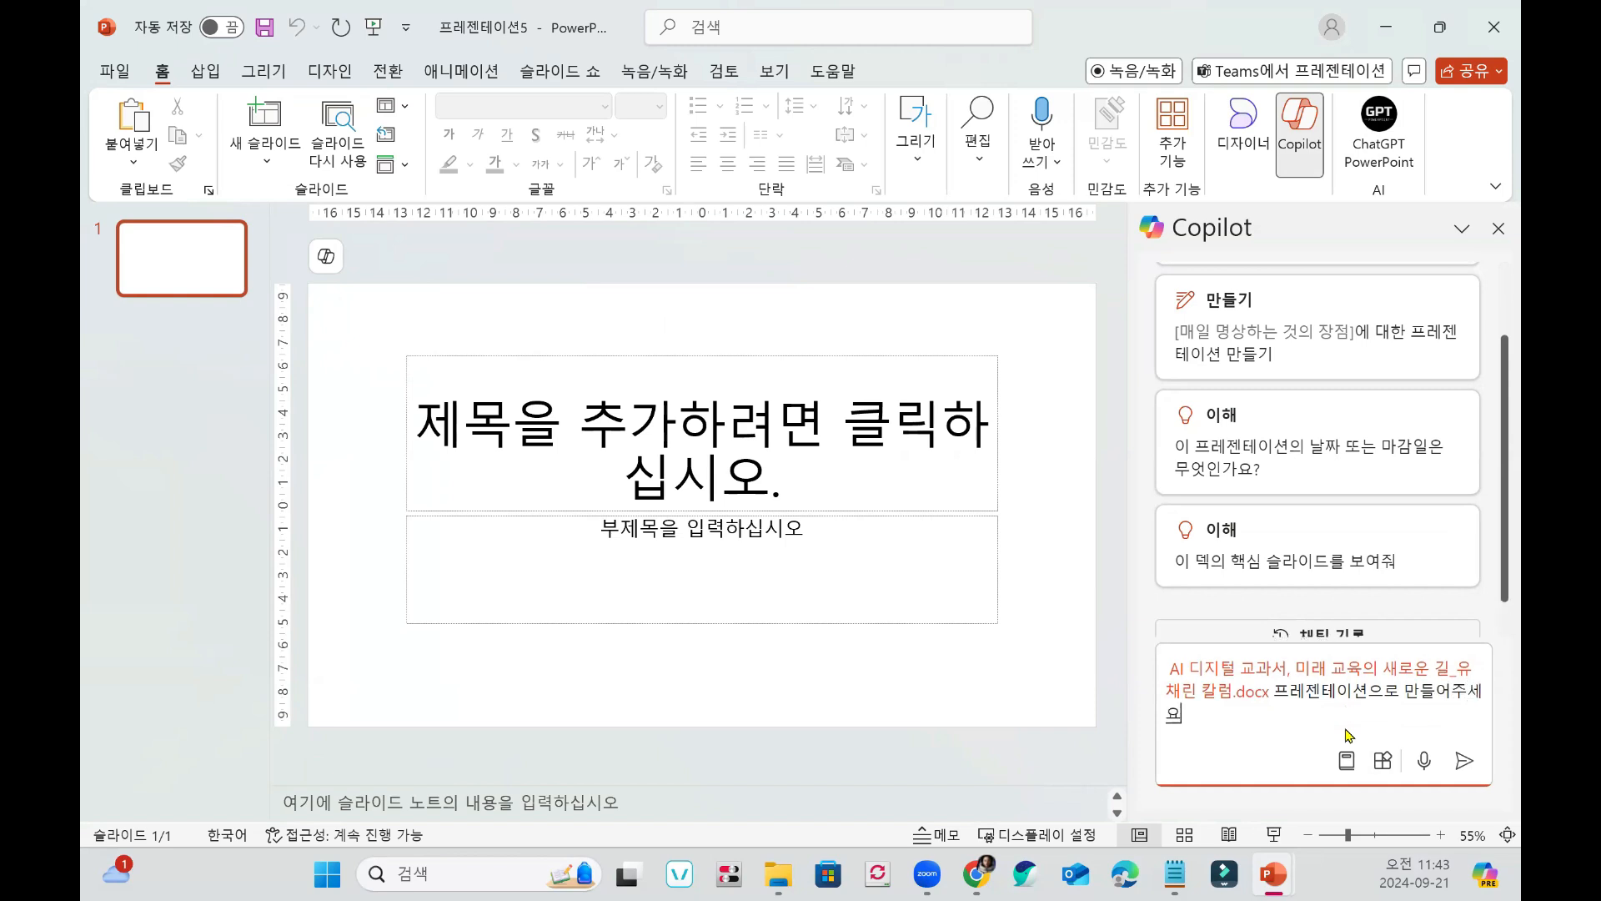
pyautogui.press('Return')
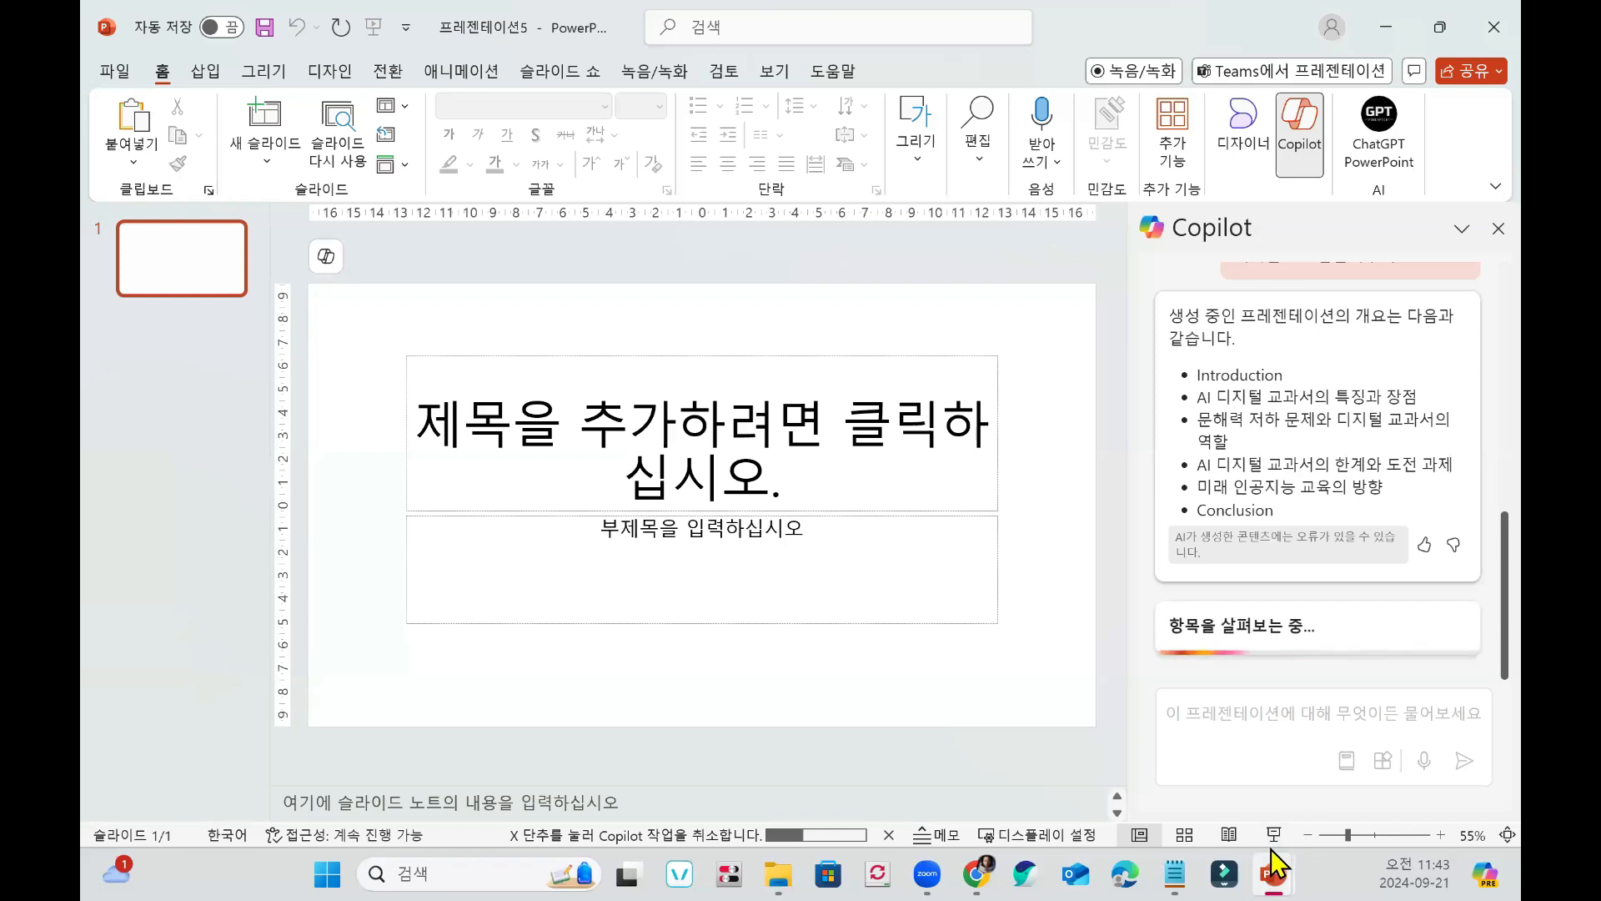
# Close 프레젠테이션(3).pptx and look through the slide thumbnails of the newly generated AI 디지털 교과서 presentation.
pyautogui.moveTo(1278, 850)
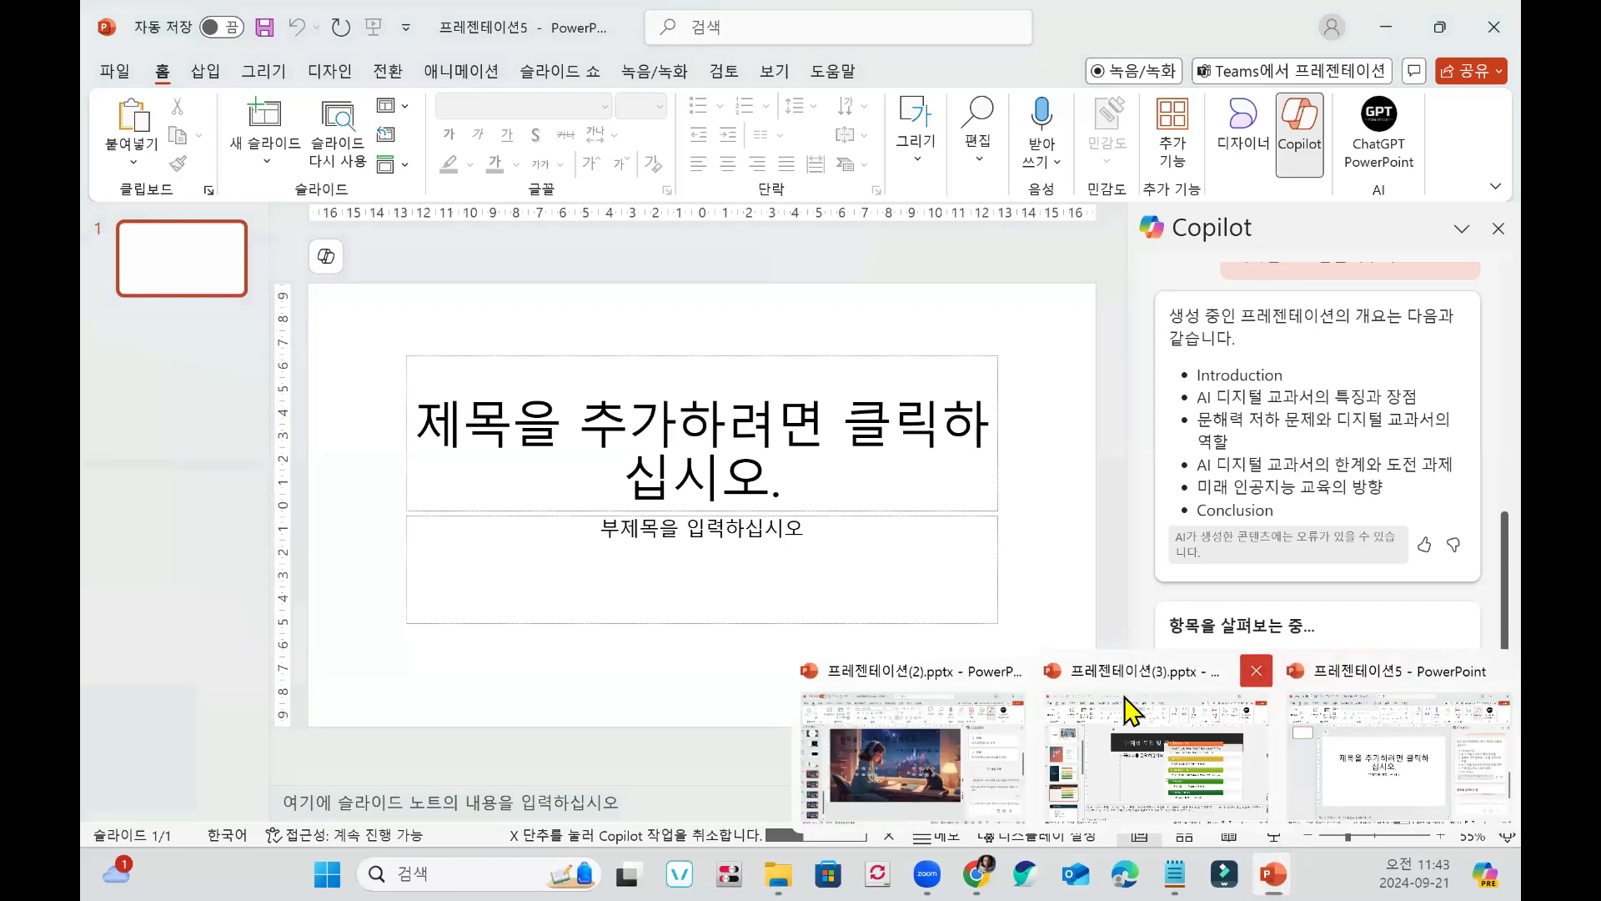
pyautogui.click(1242, 683)
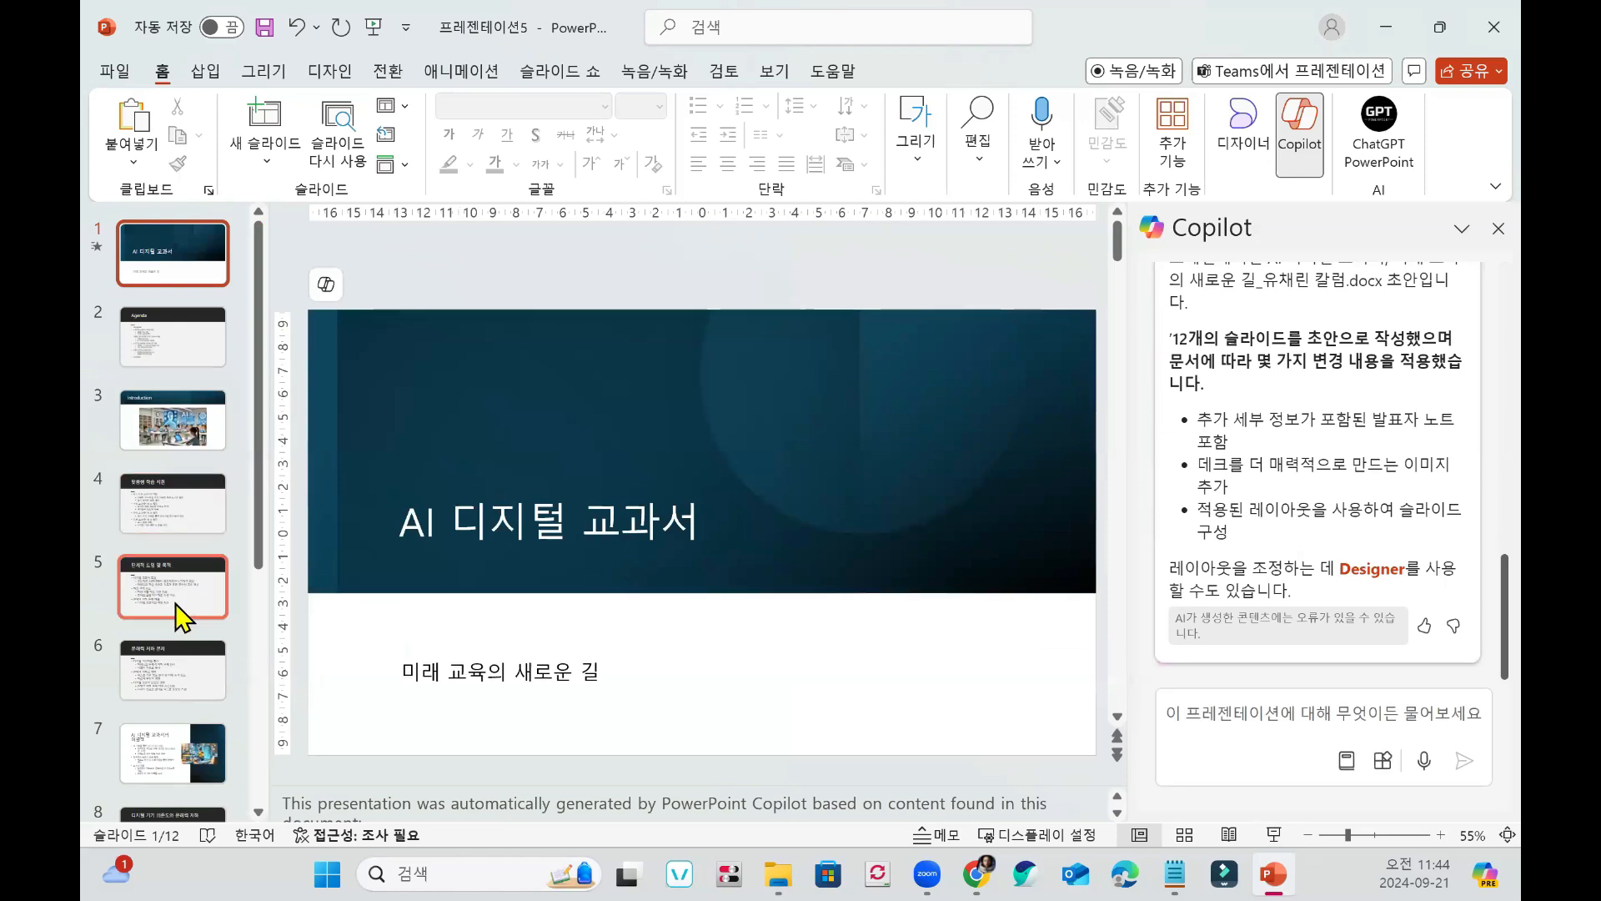
pyautogui.scroll(-5, 175, 603)
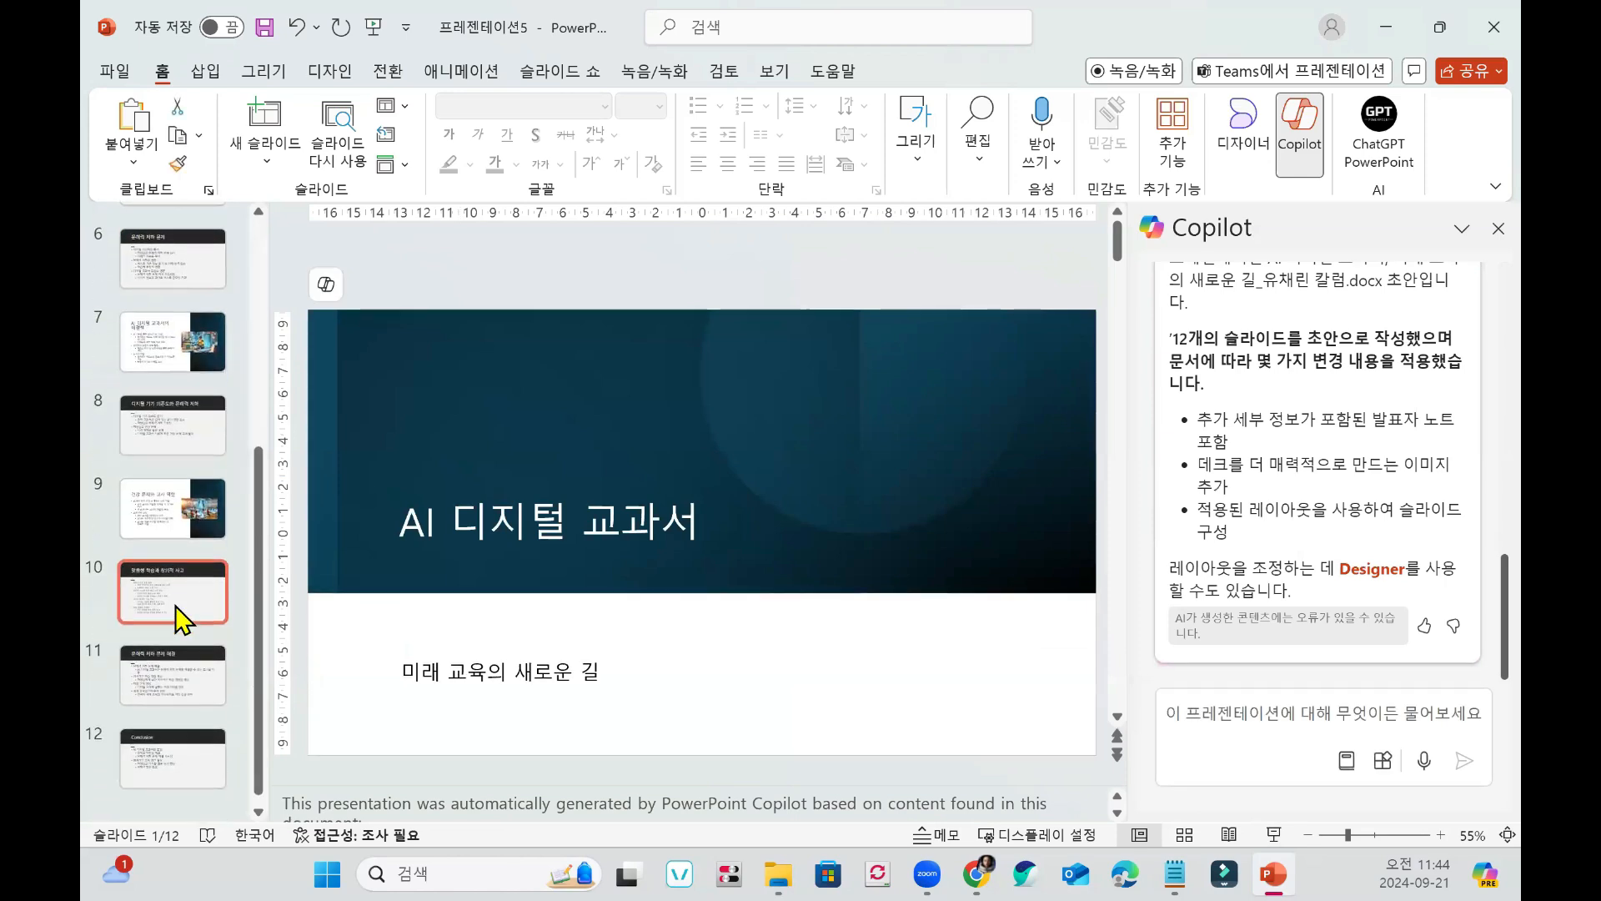
pyautogui.scroll(5, 175, 605)
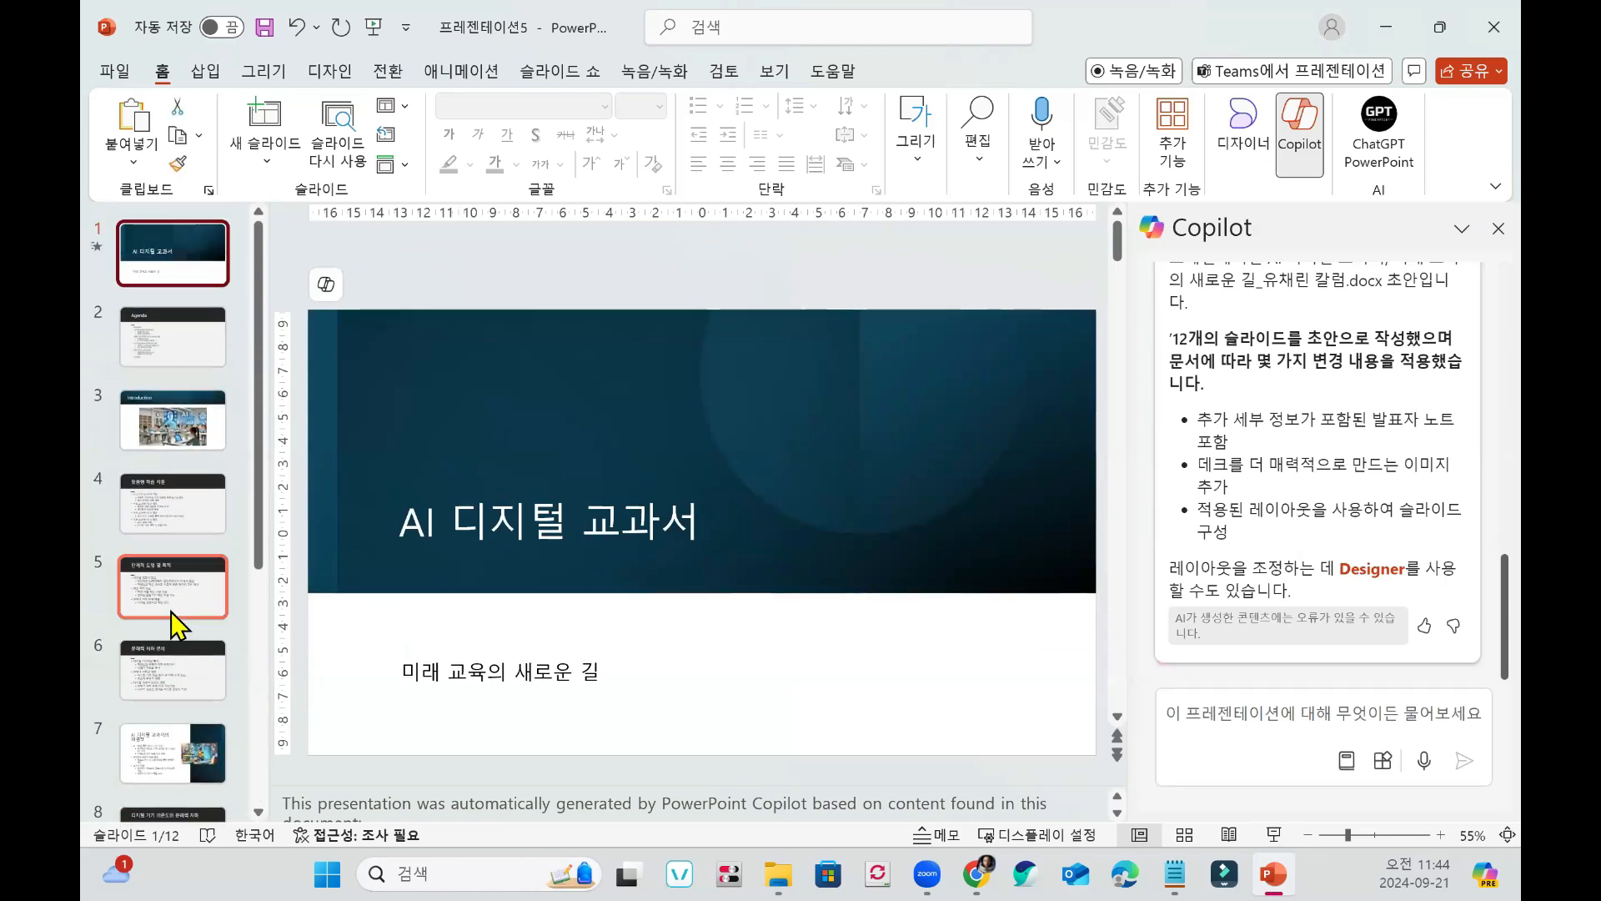
pyautogui.click(610, 275)
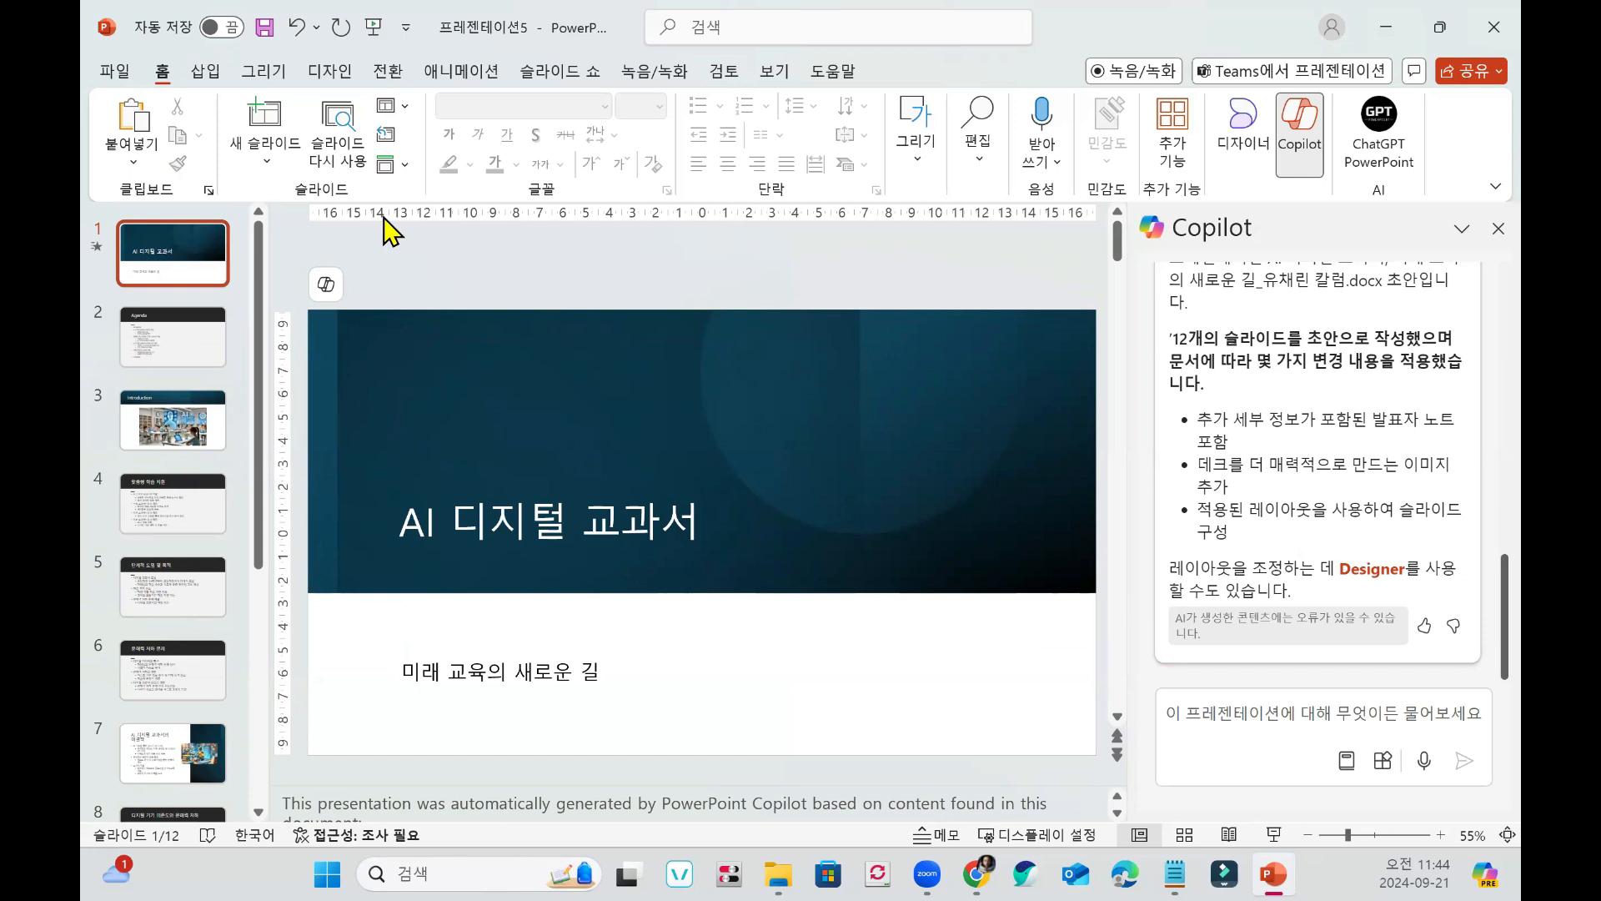
# Turn on AutoSave by uploading the presentation to OneDrive - 알알이에듀 under the name 프레젠테이션, and close and reopen the Copilot pane.
pyautogui.click(230, 27)
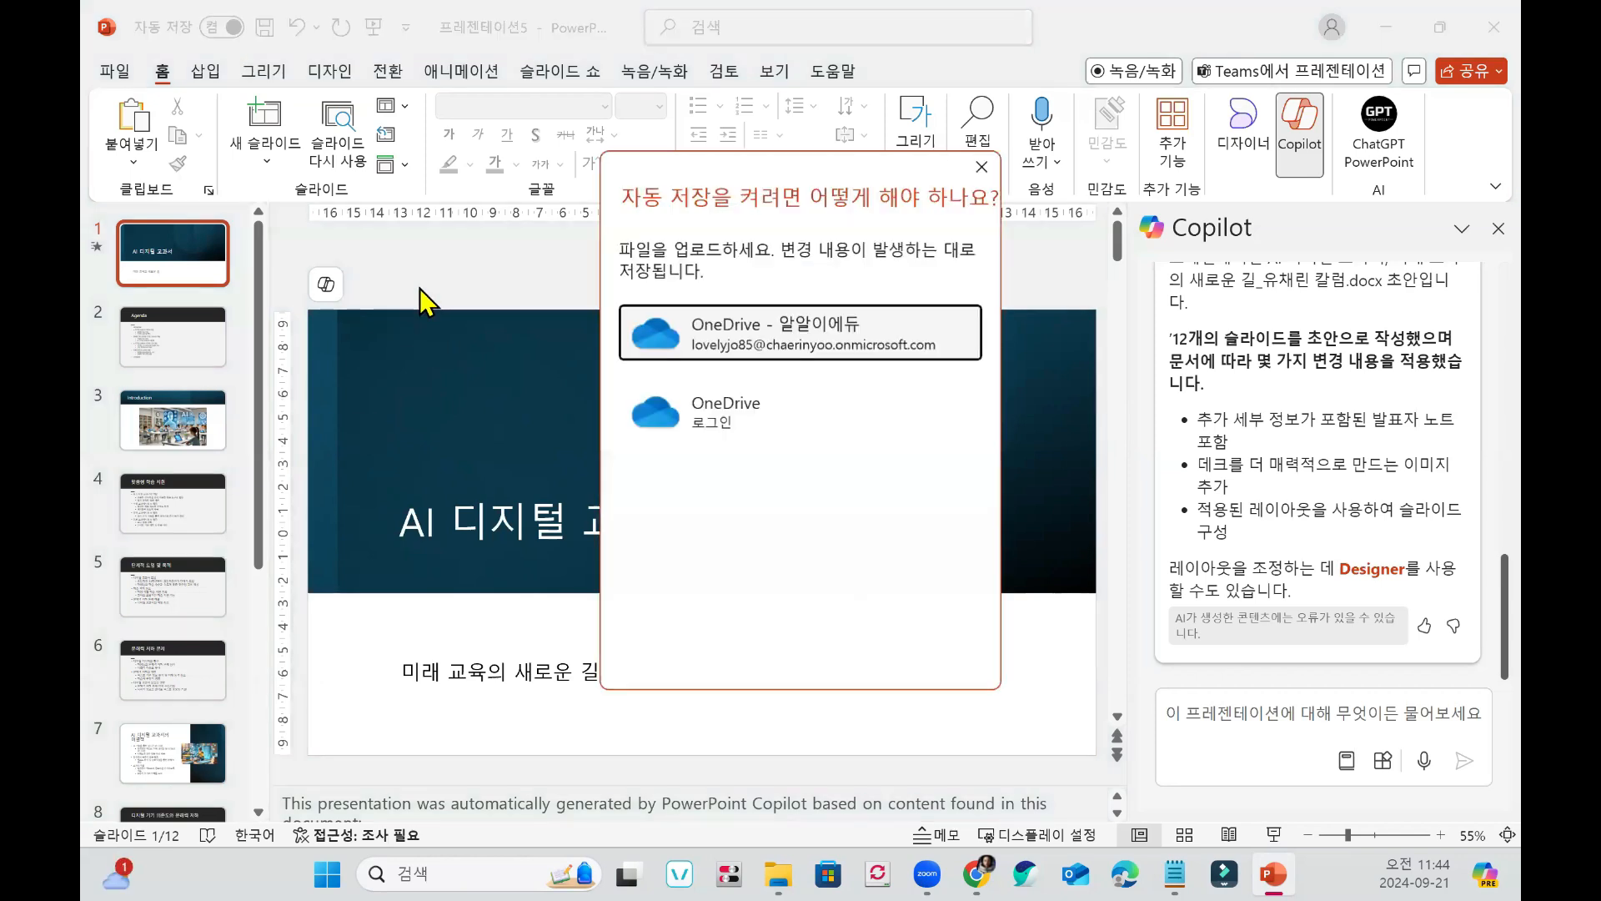
pyautogui.click(789, 328)
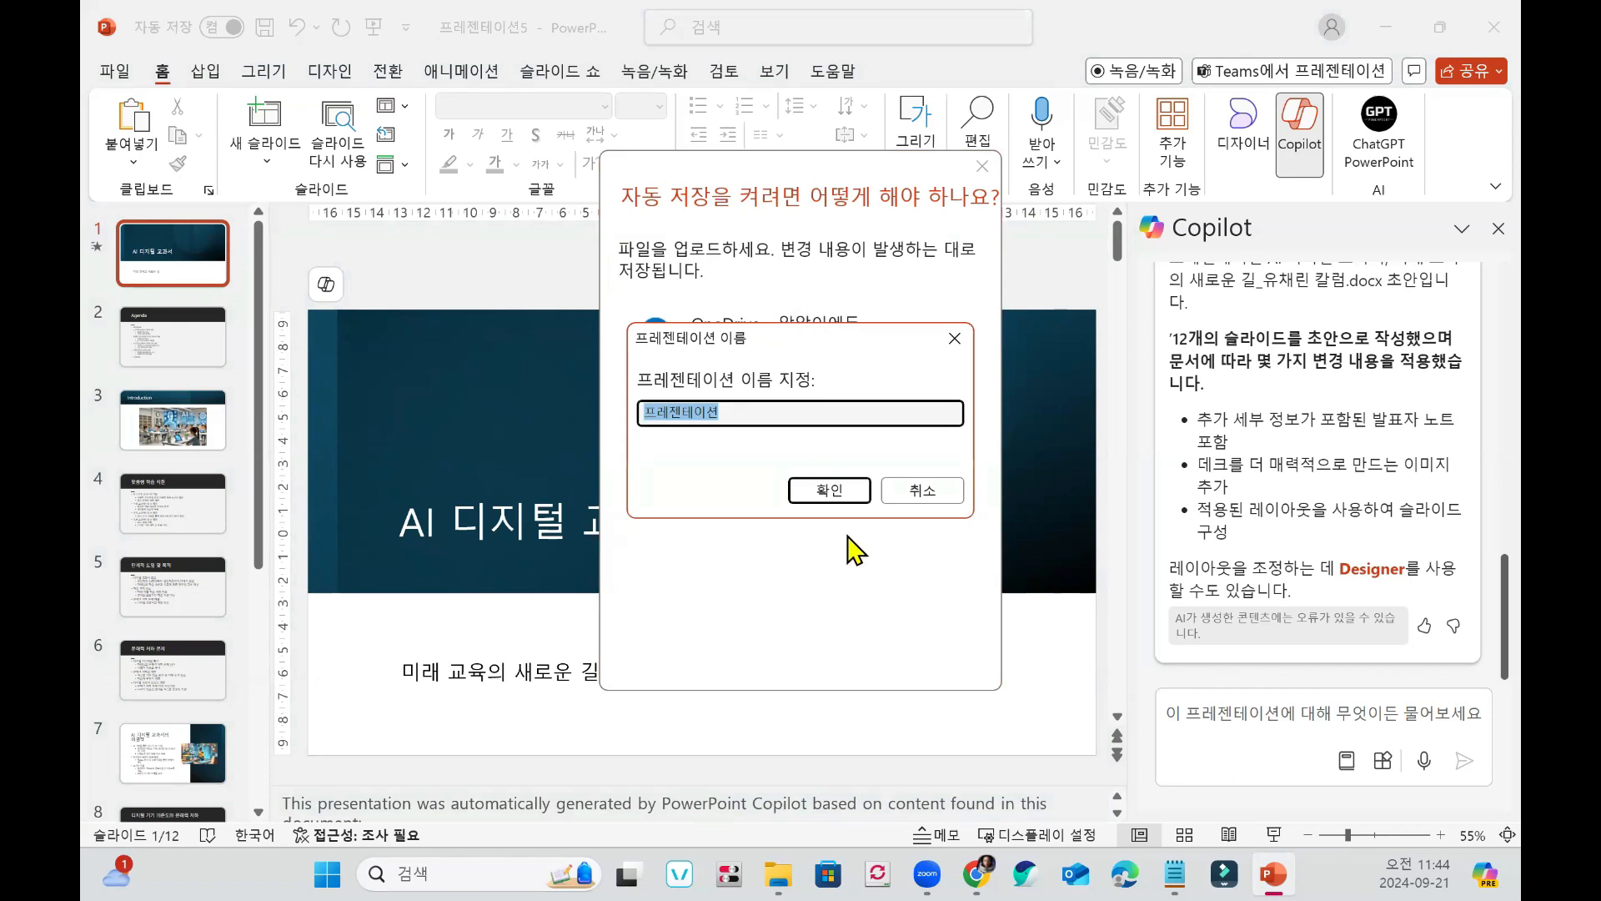
pyautogui.click(847, 492)
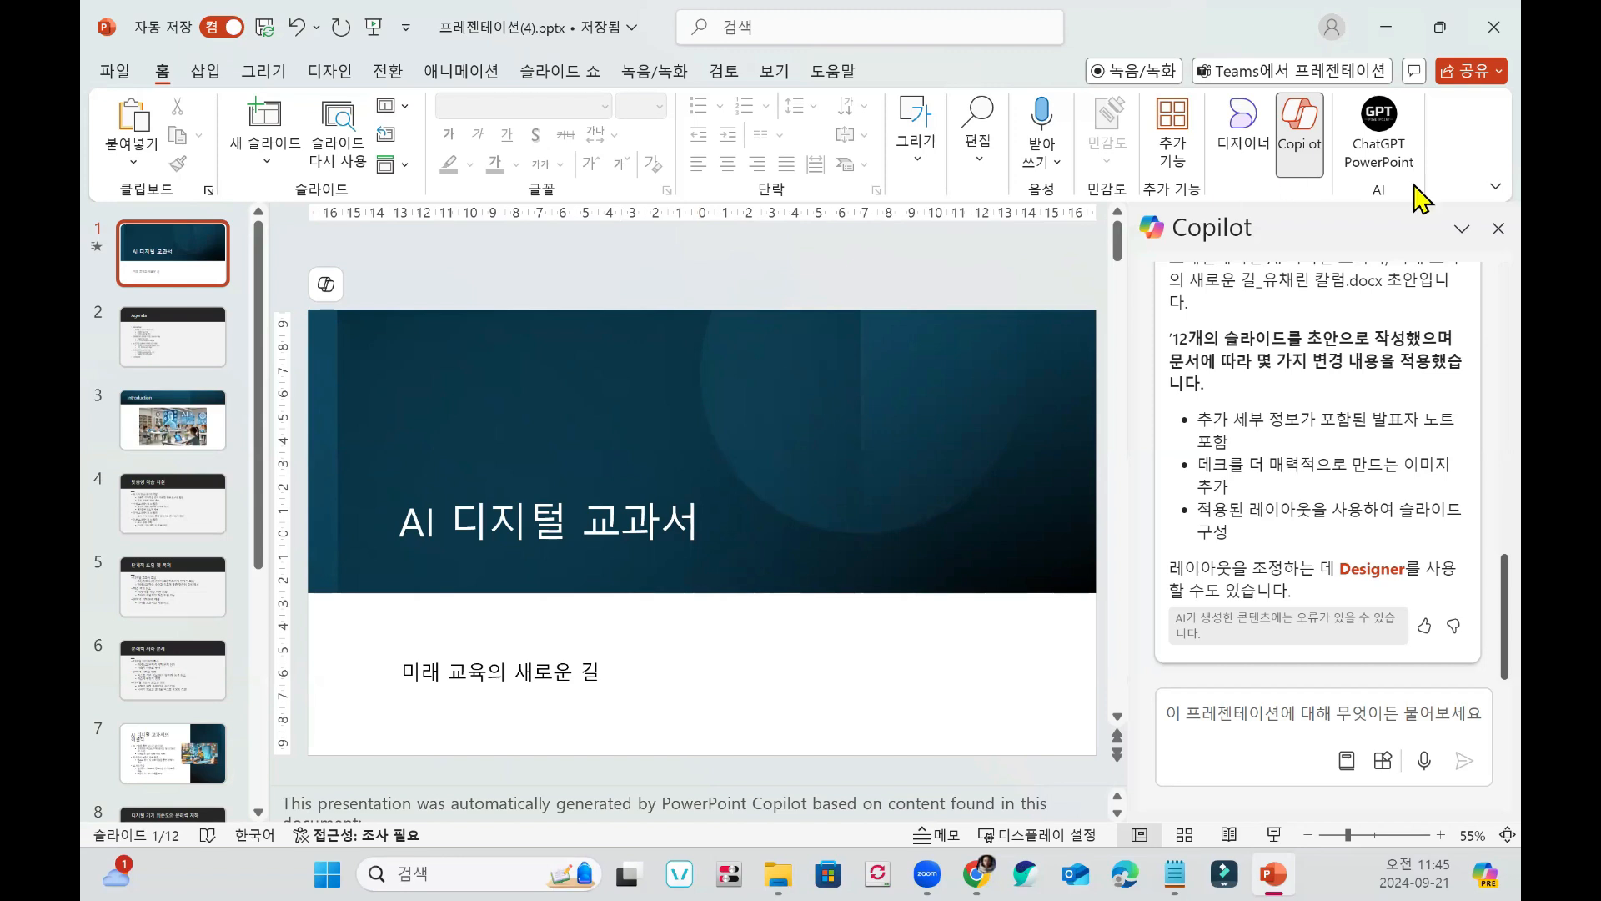
pyautogui.click(1497, 228)
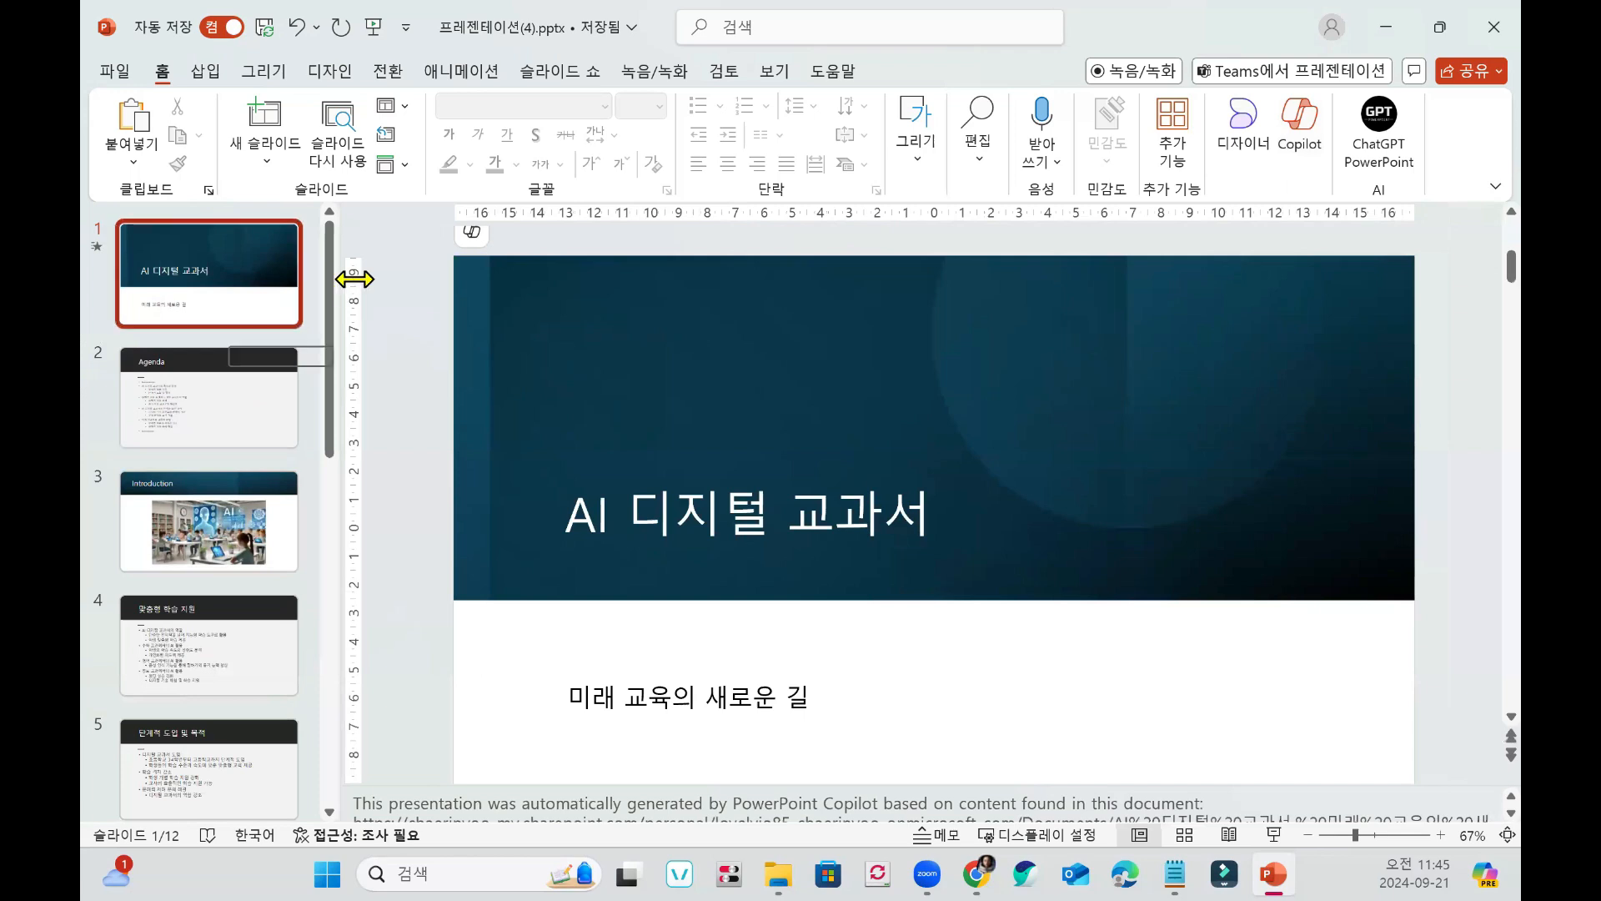
pyautogui.click(1302, 144)
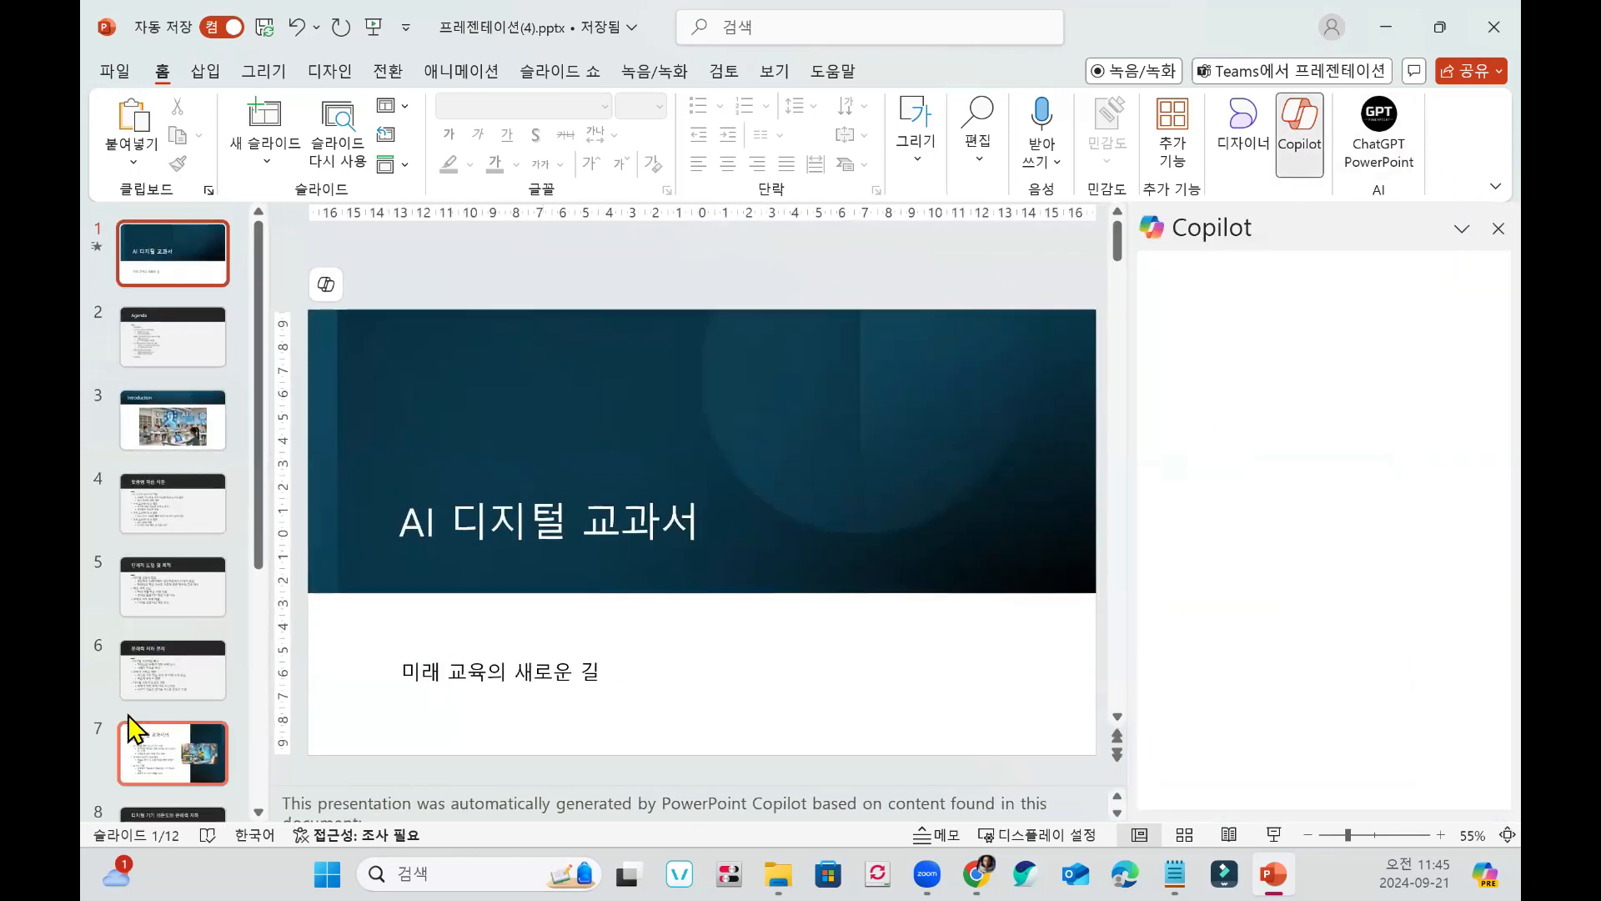